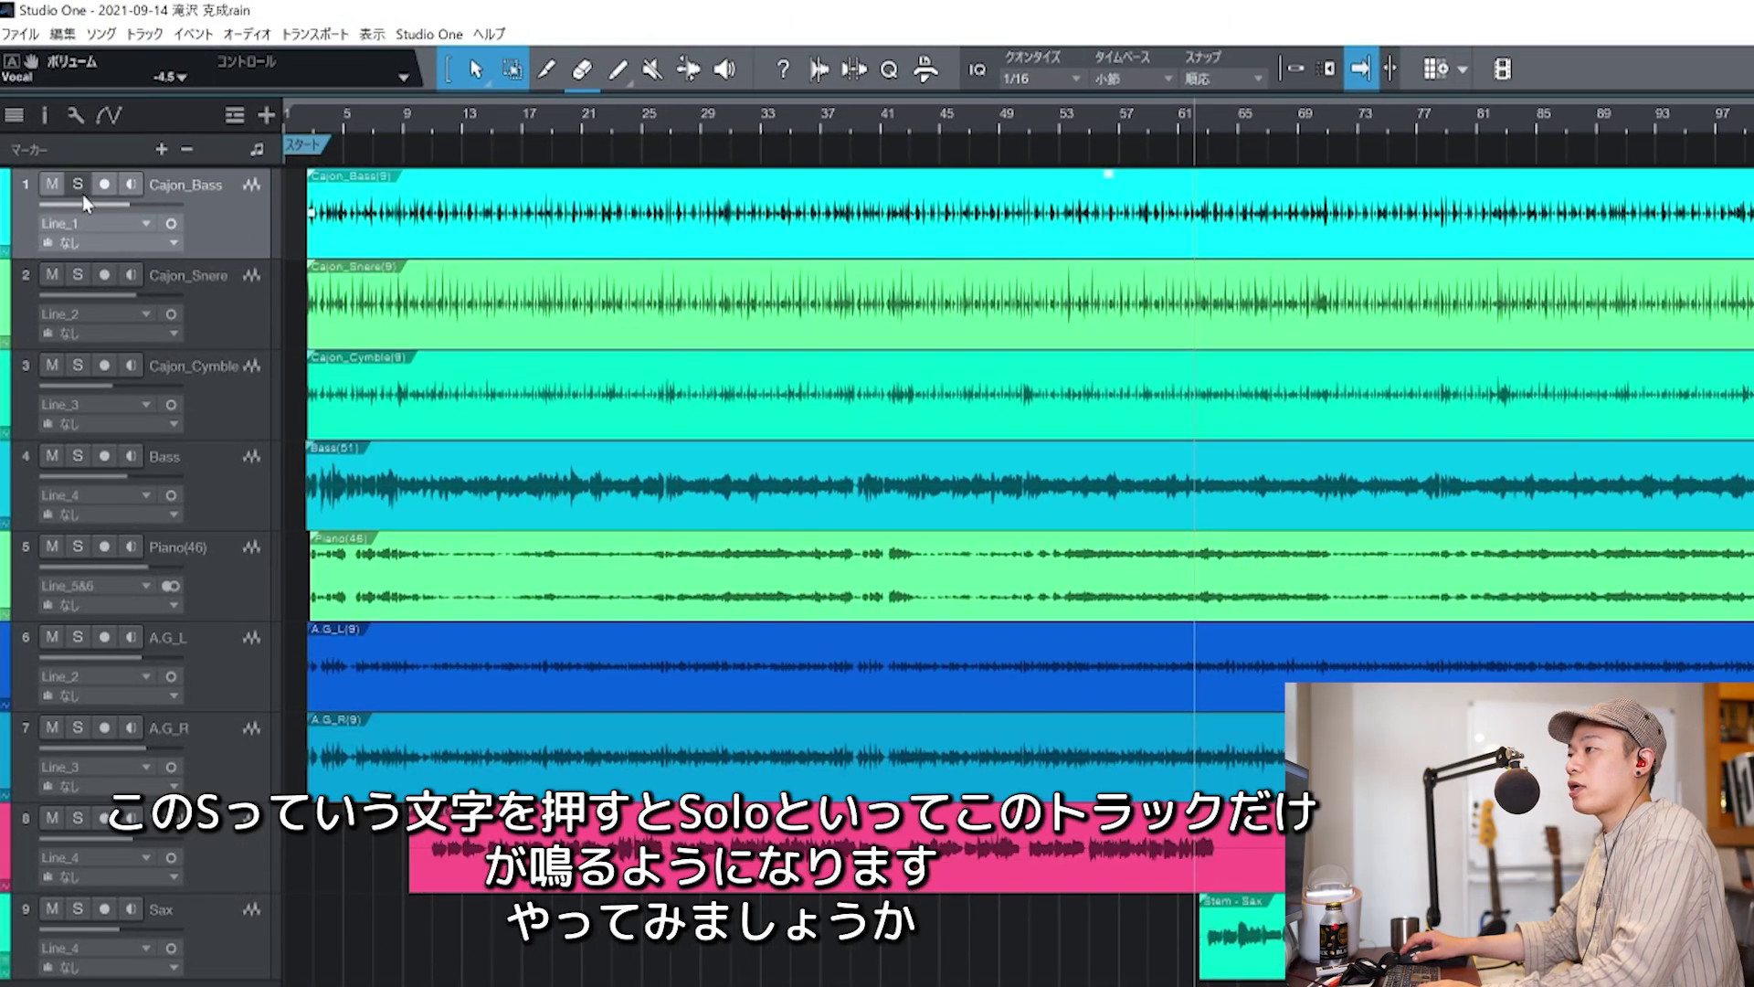
# Audition the Cajon_Bass, Cajon_Snere and Cajon_Cymble tracks one at a time in solo, playing from the start of the song.
pyautogui.click(79, 186)
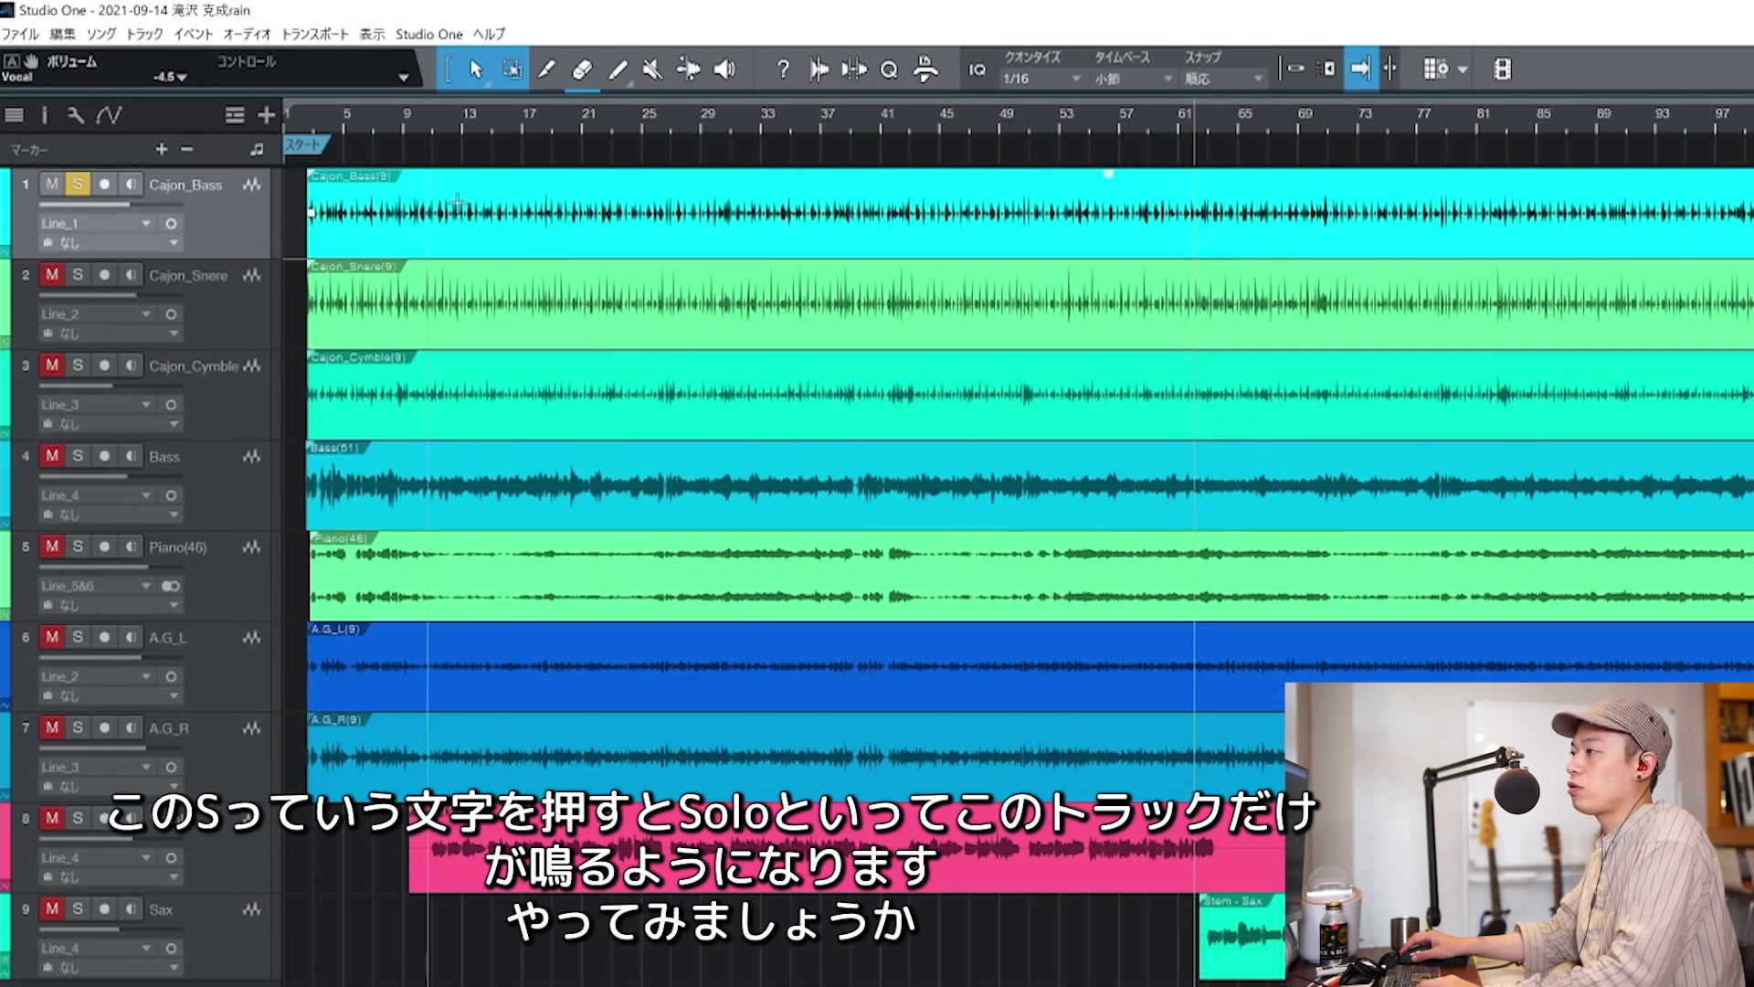
pyautogui.click(306, 128)
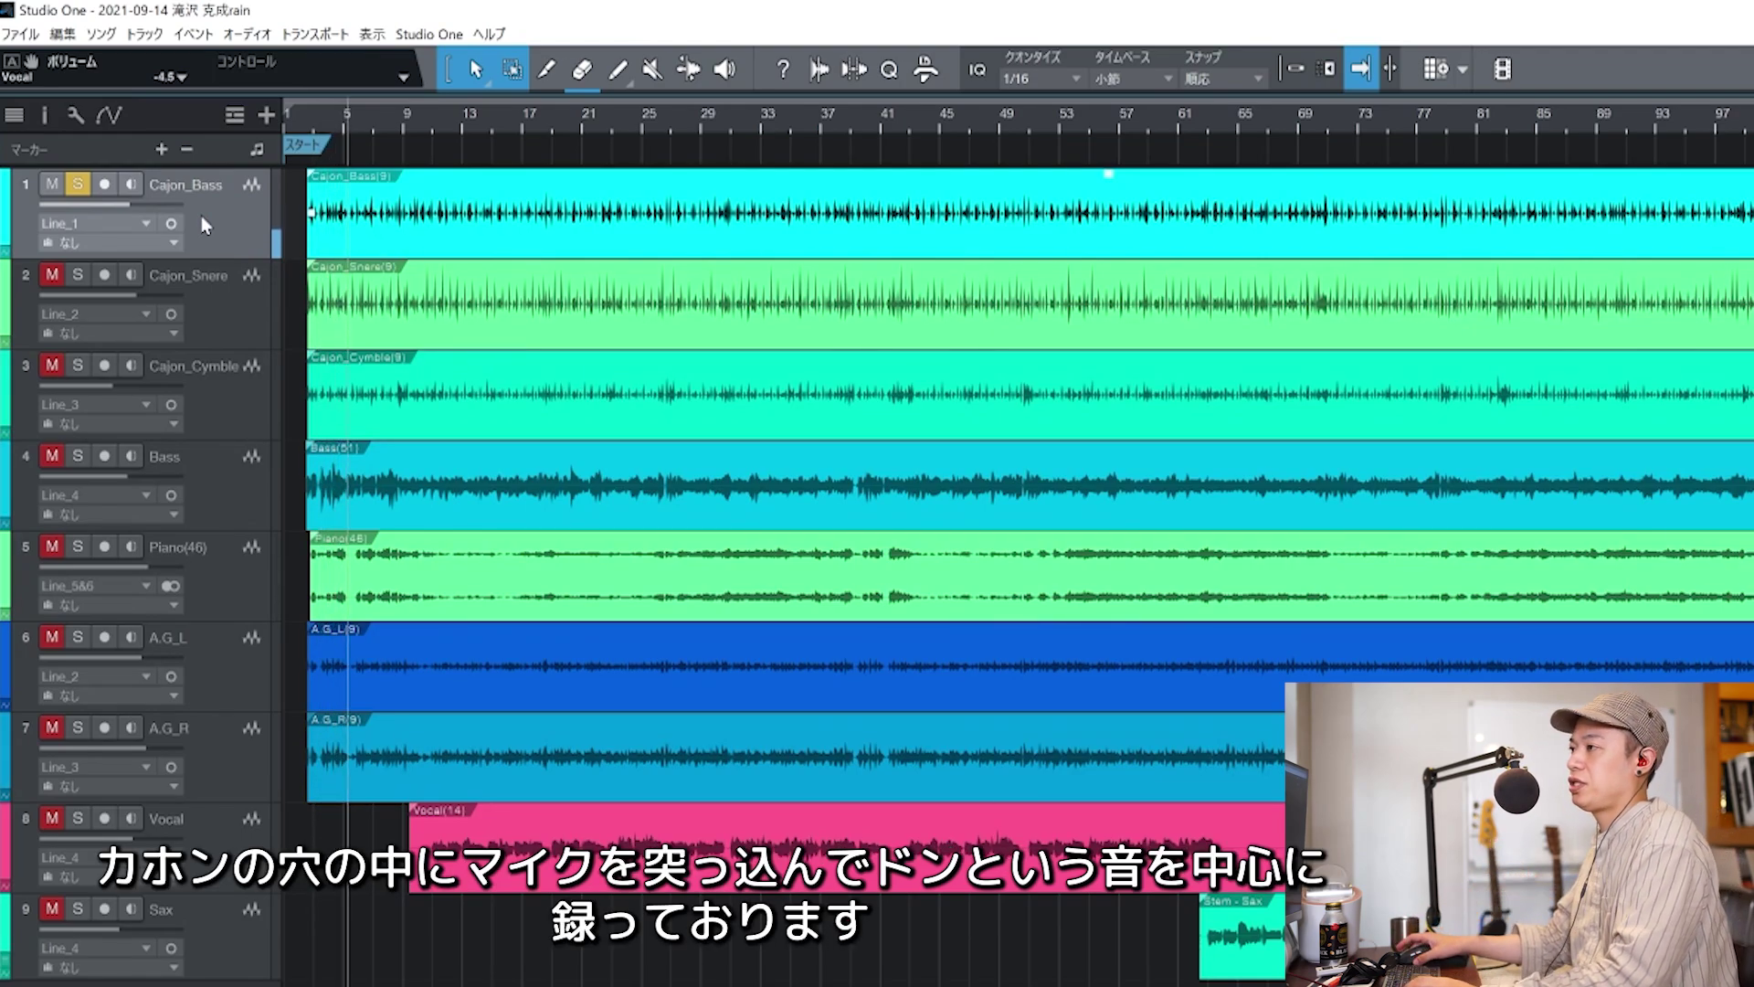
pyautogui.click(78, 274)
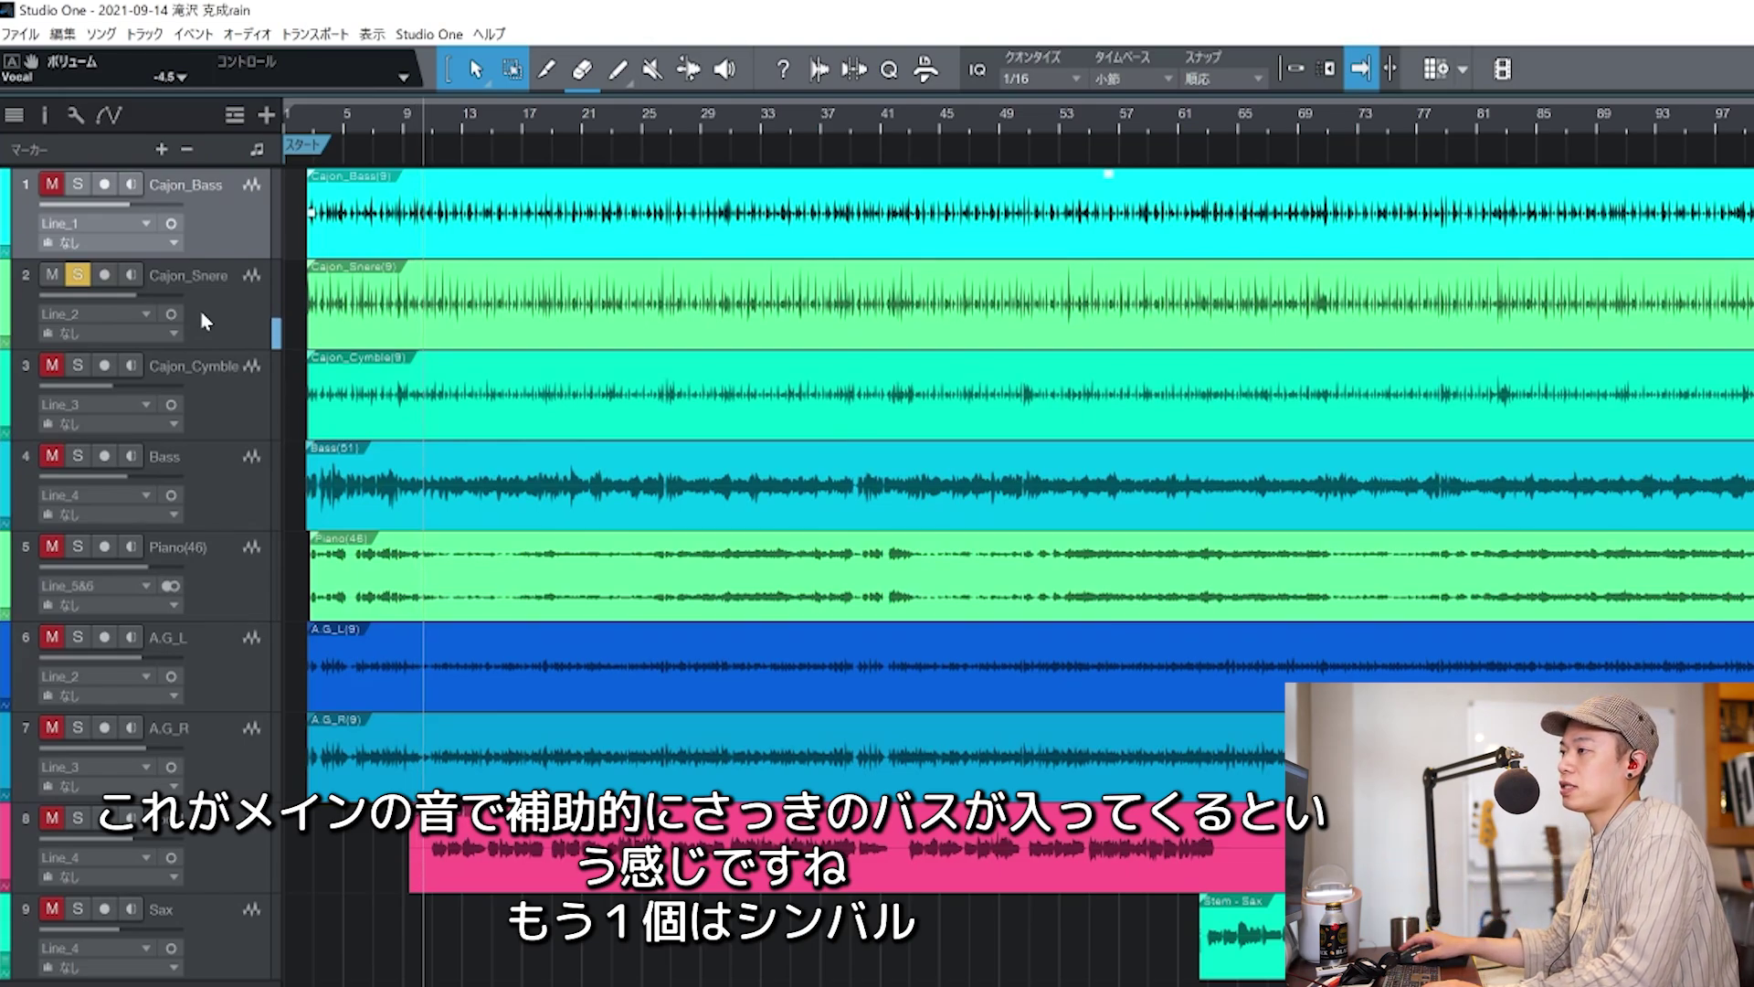
pyautogui.click(79, 366)
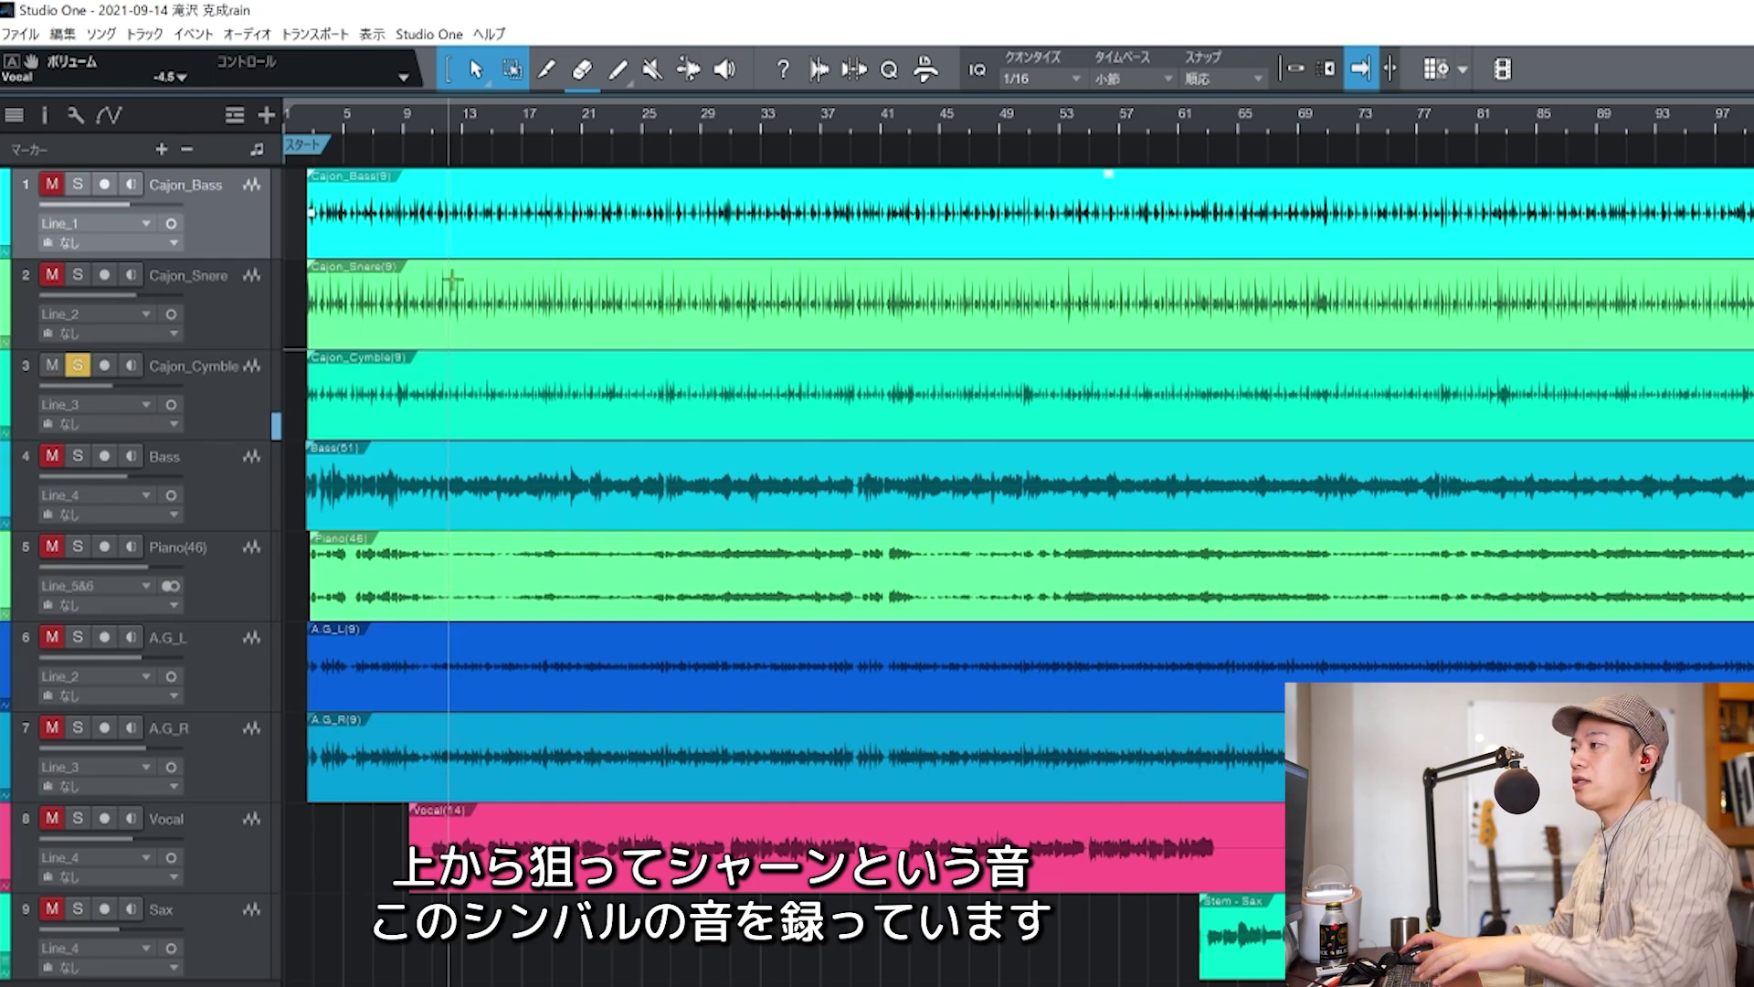
pyautogui.click(384, 121)
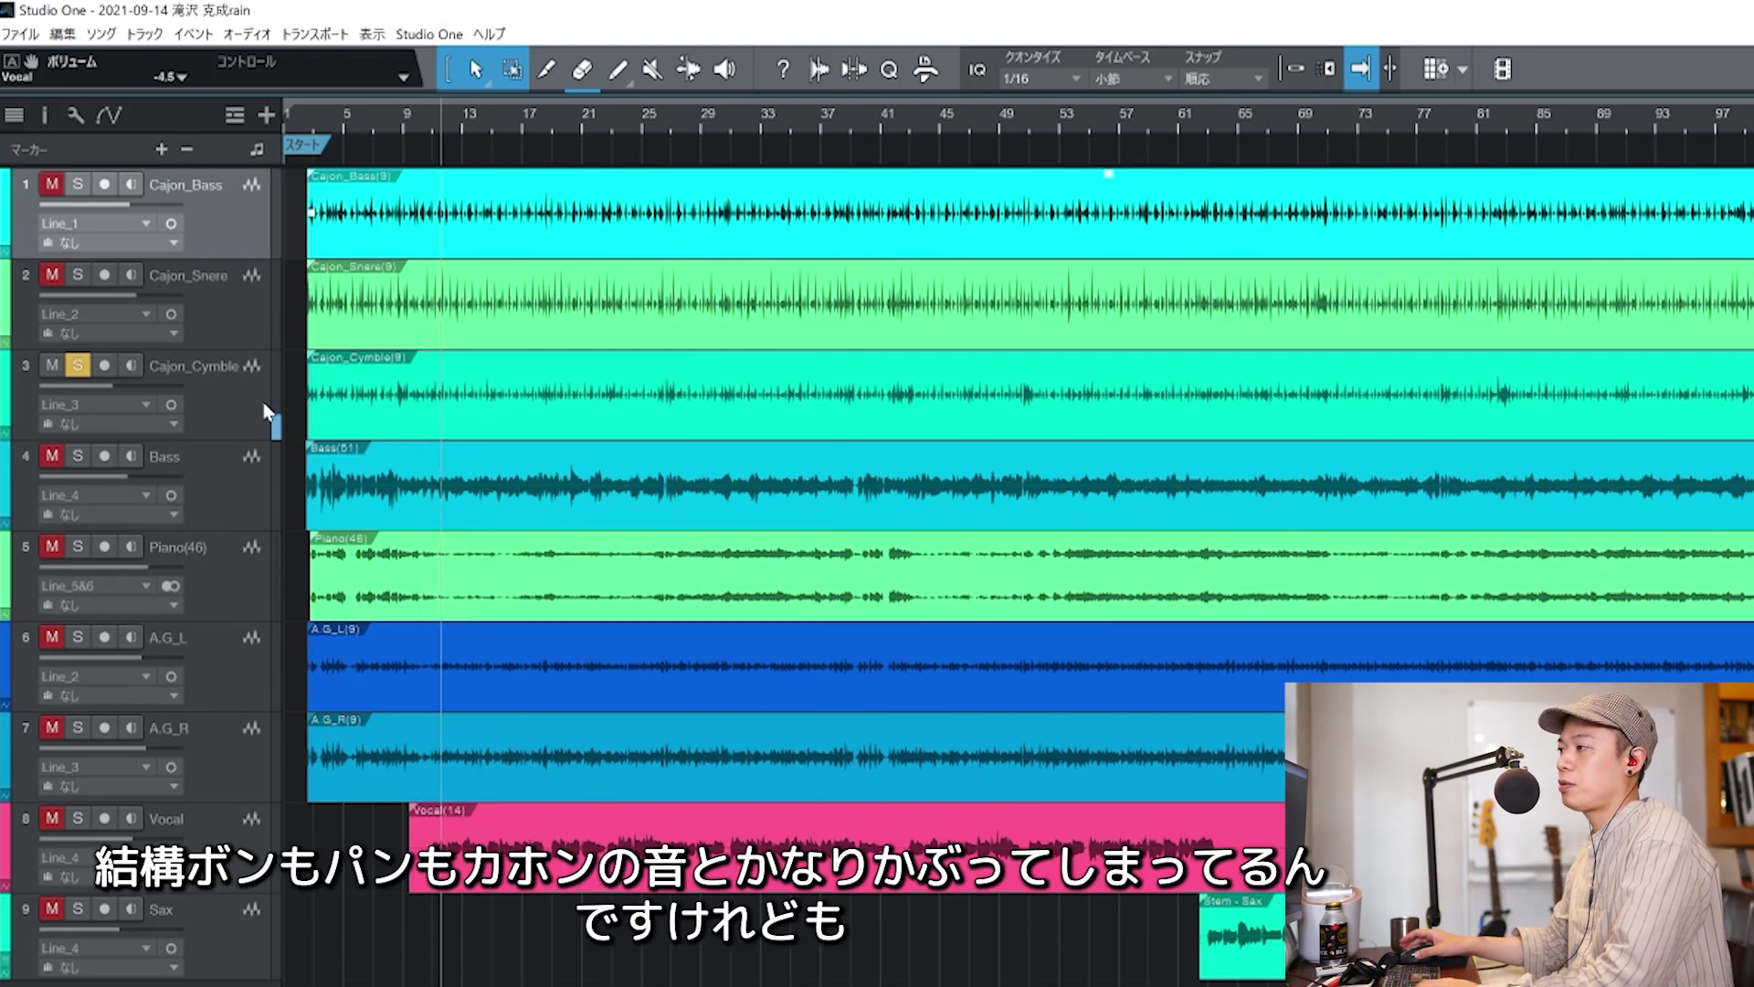
pyautogui.click(87, 367)
# Audition the Bass, Piano, A.G_L, A.G_R and Vocal tracks one after another in solo.
pyautogui.click(82, 457)
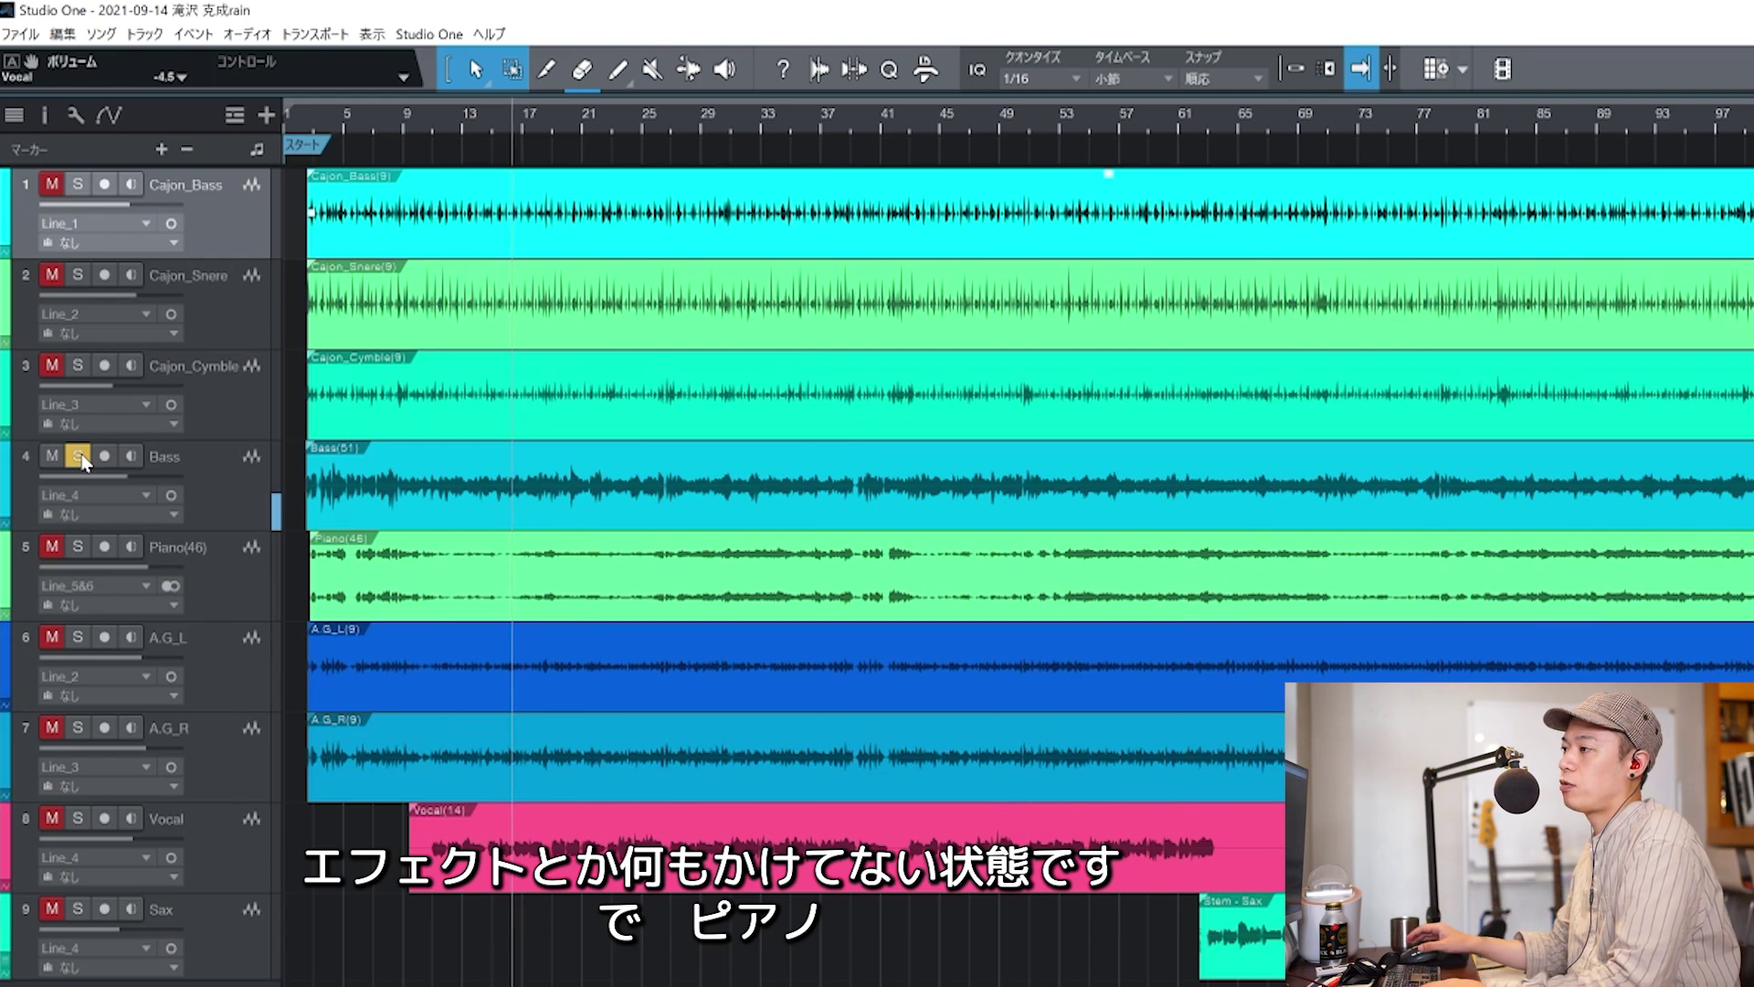
pyautogui.keyDown('ctrl'); pyautogui.click(80, 547); pyautogui.keyUp('ctrl')
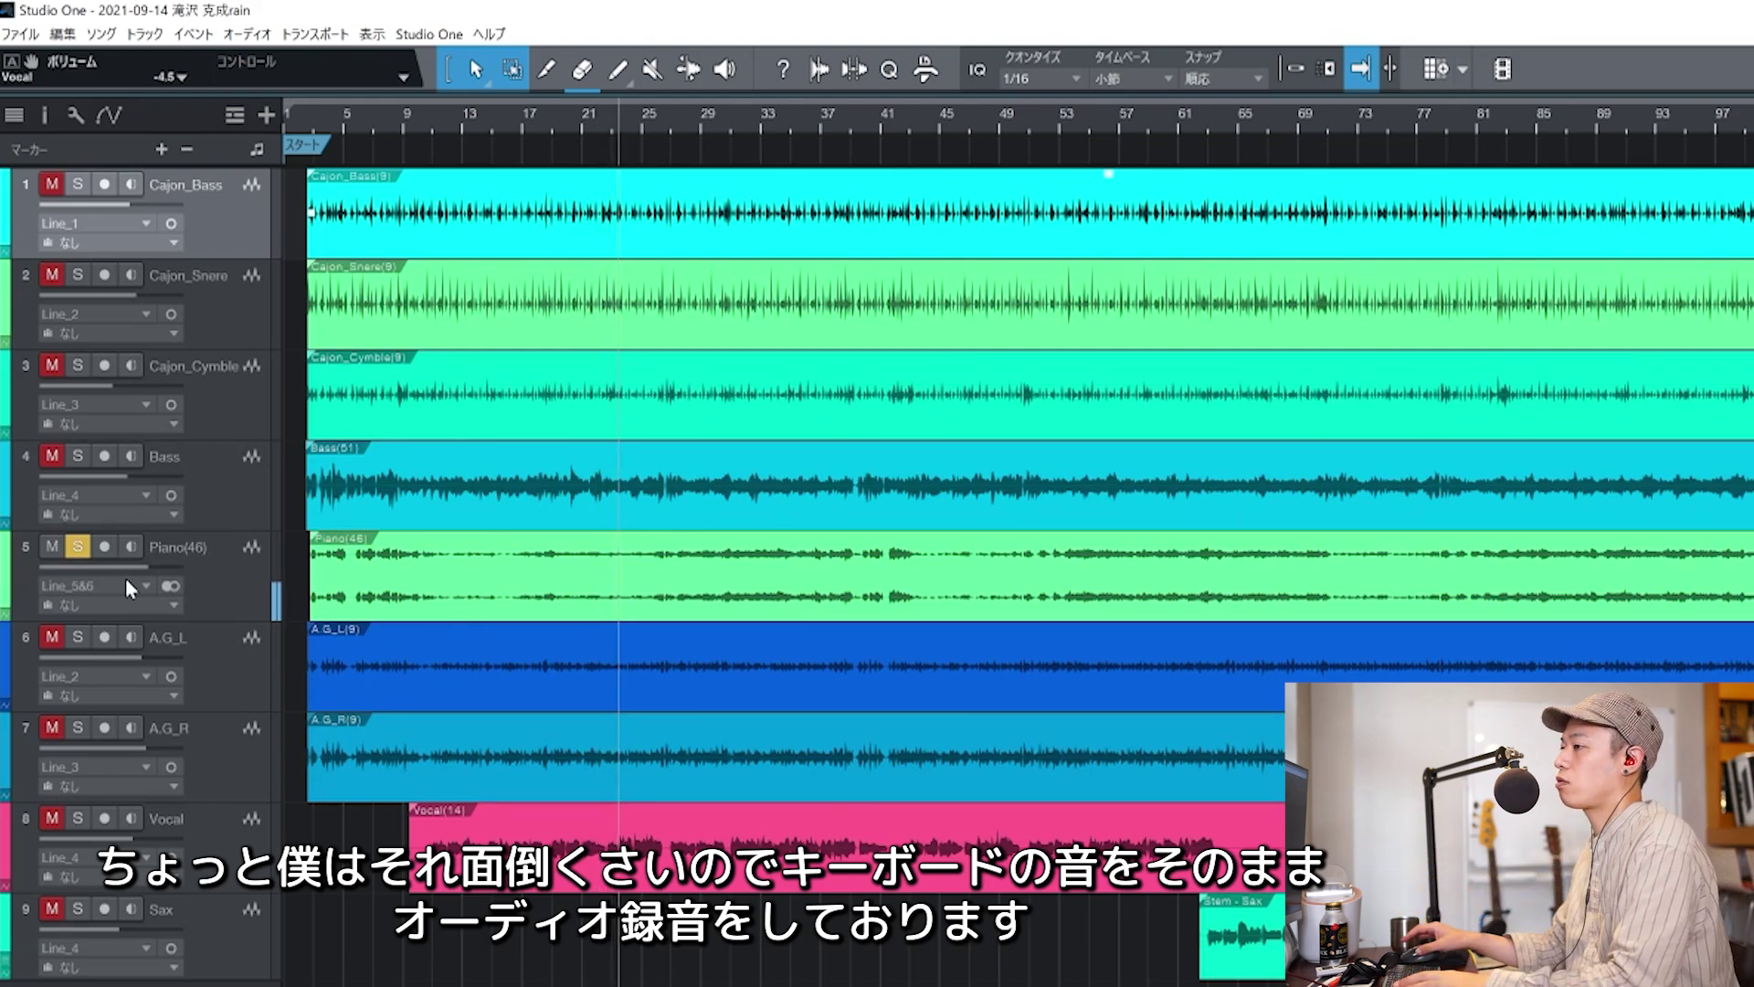
pyautogui.click(78, 639)
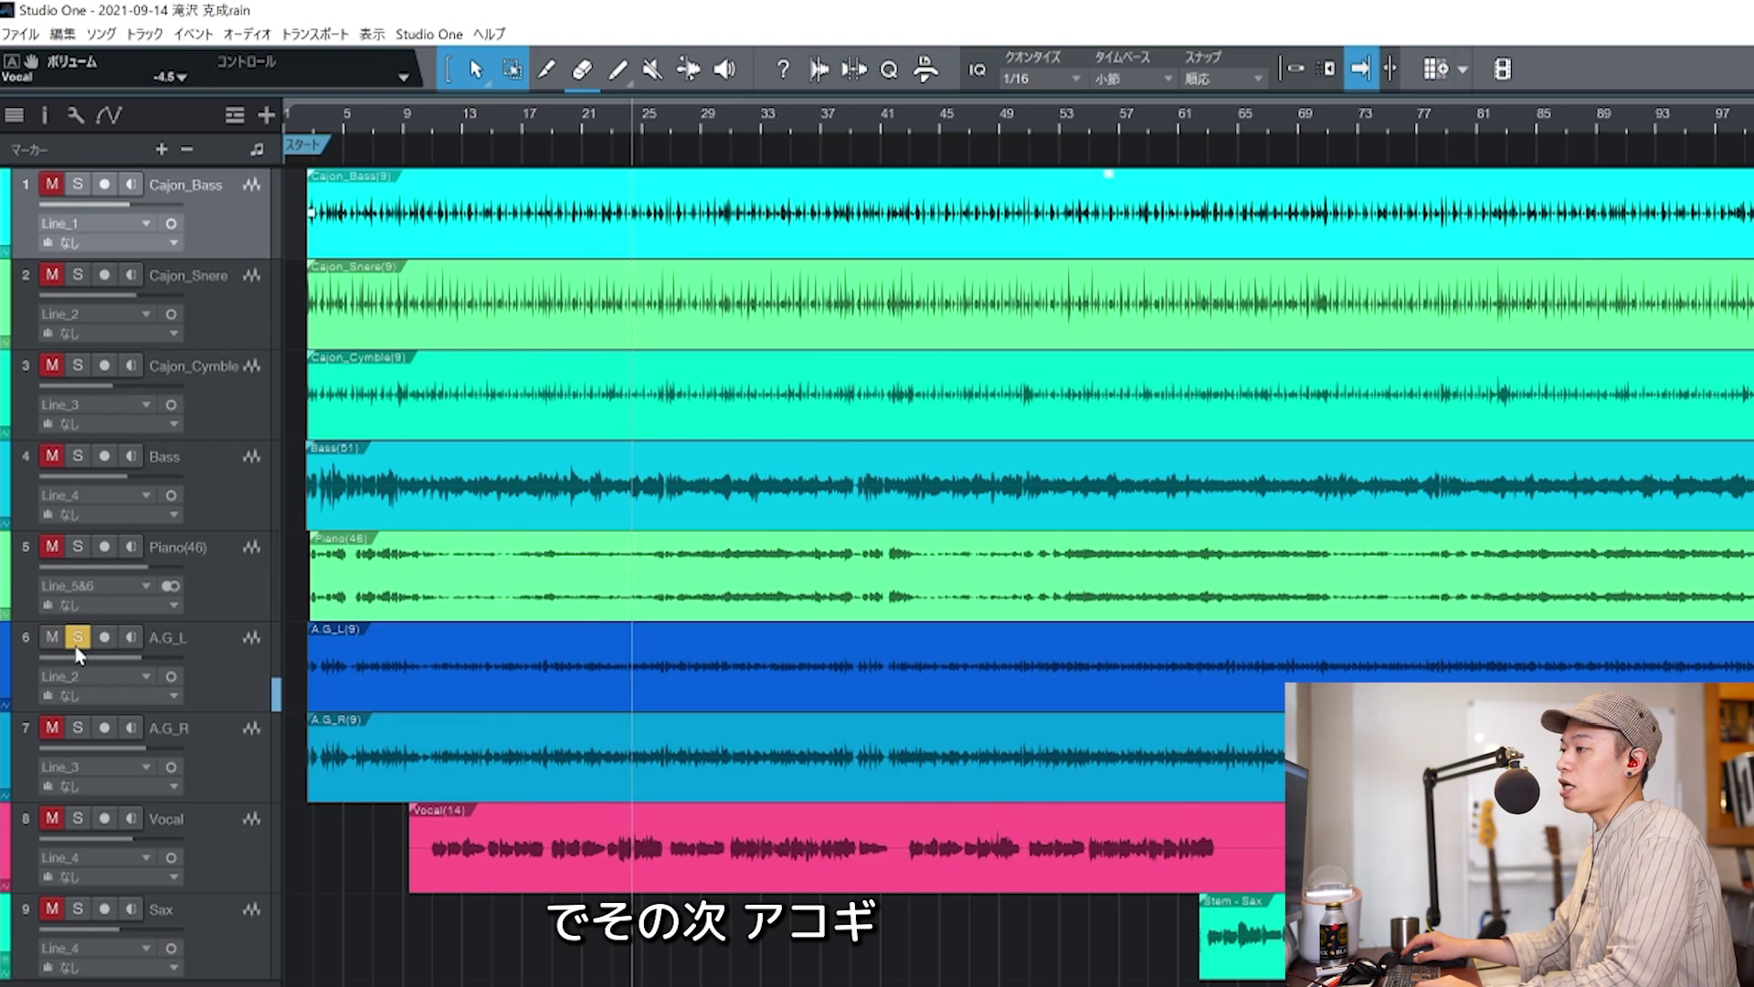
pyautogui.click(79, 729)
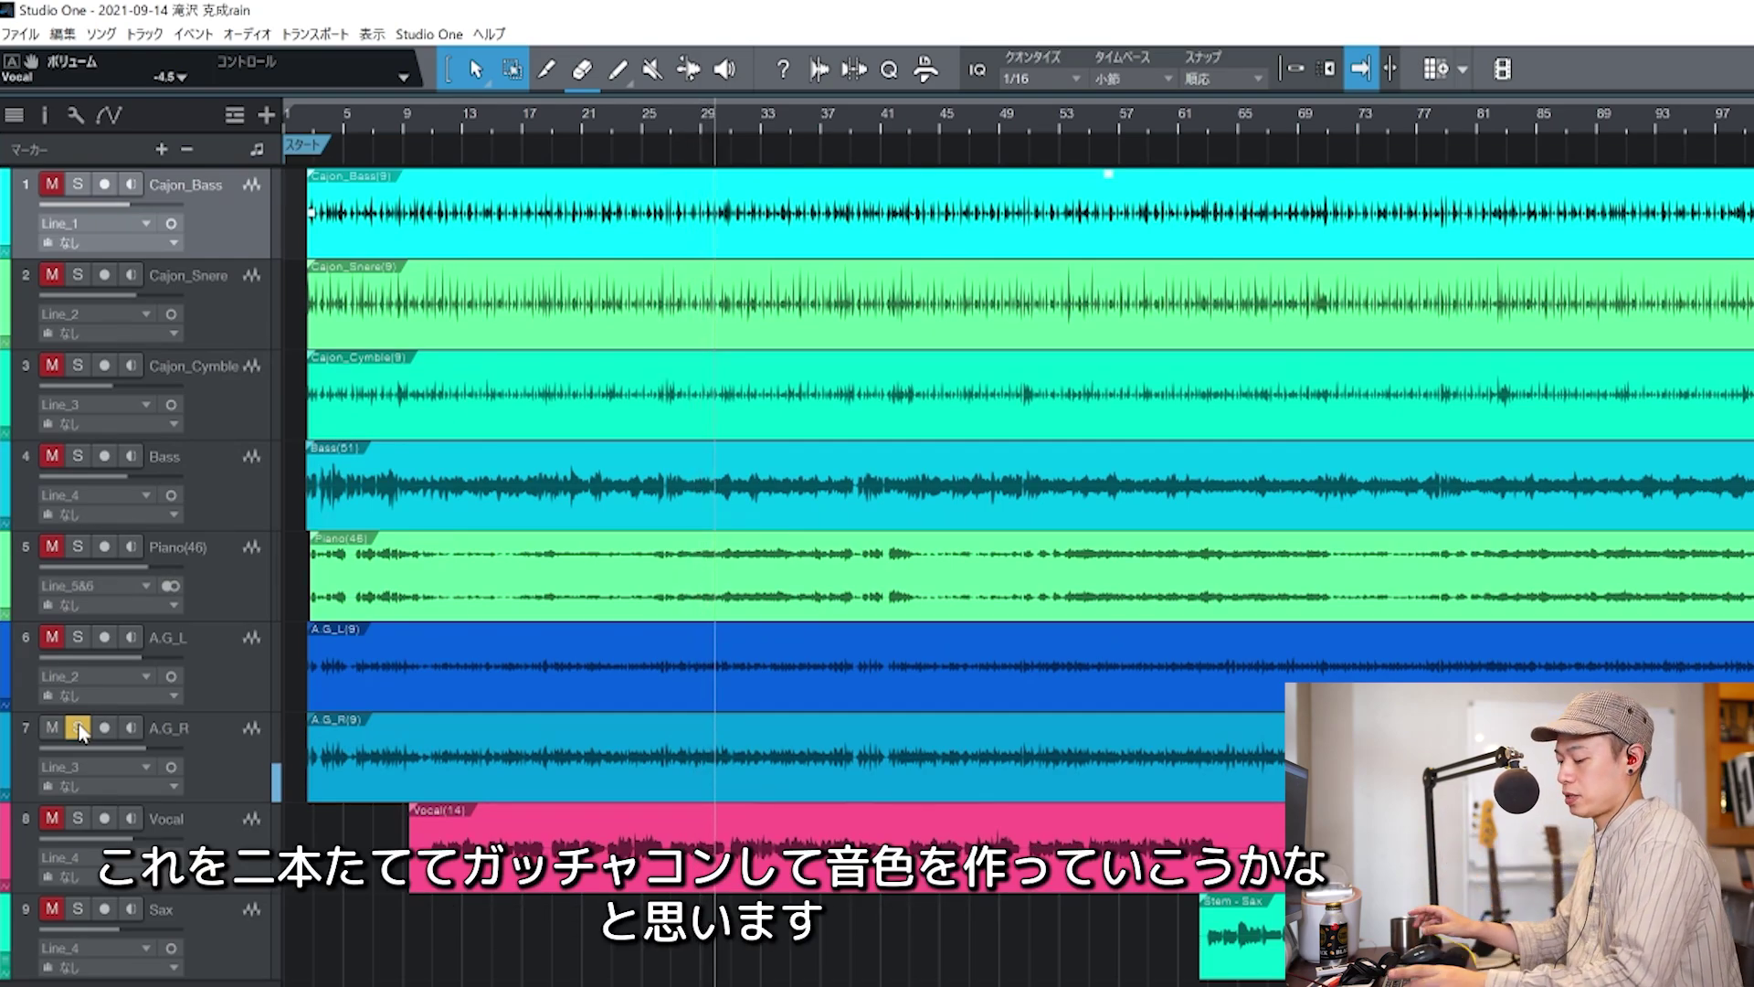
pyautogui.click(78, 820)
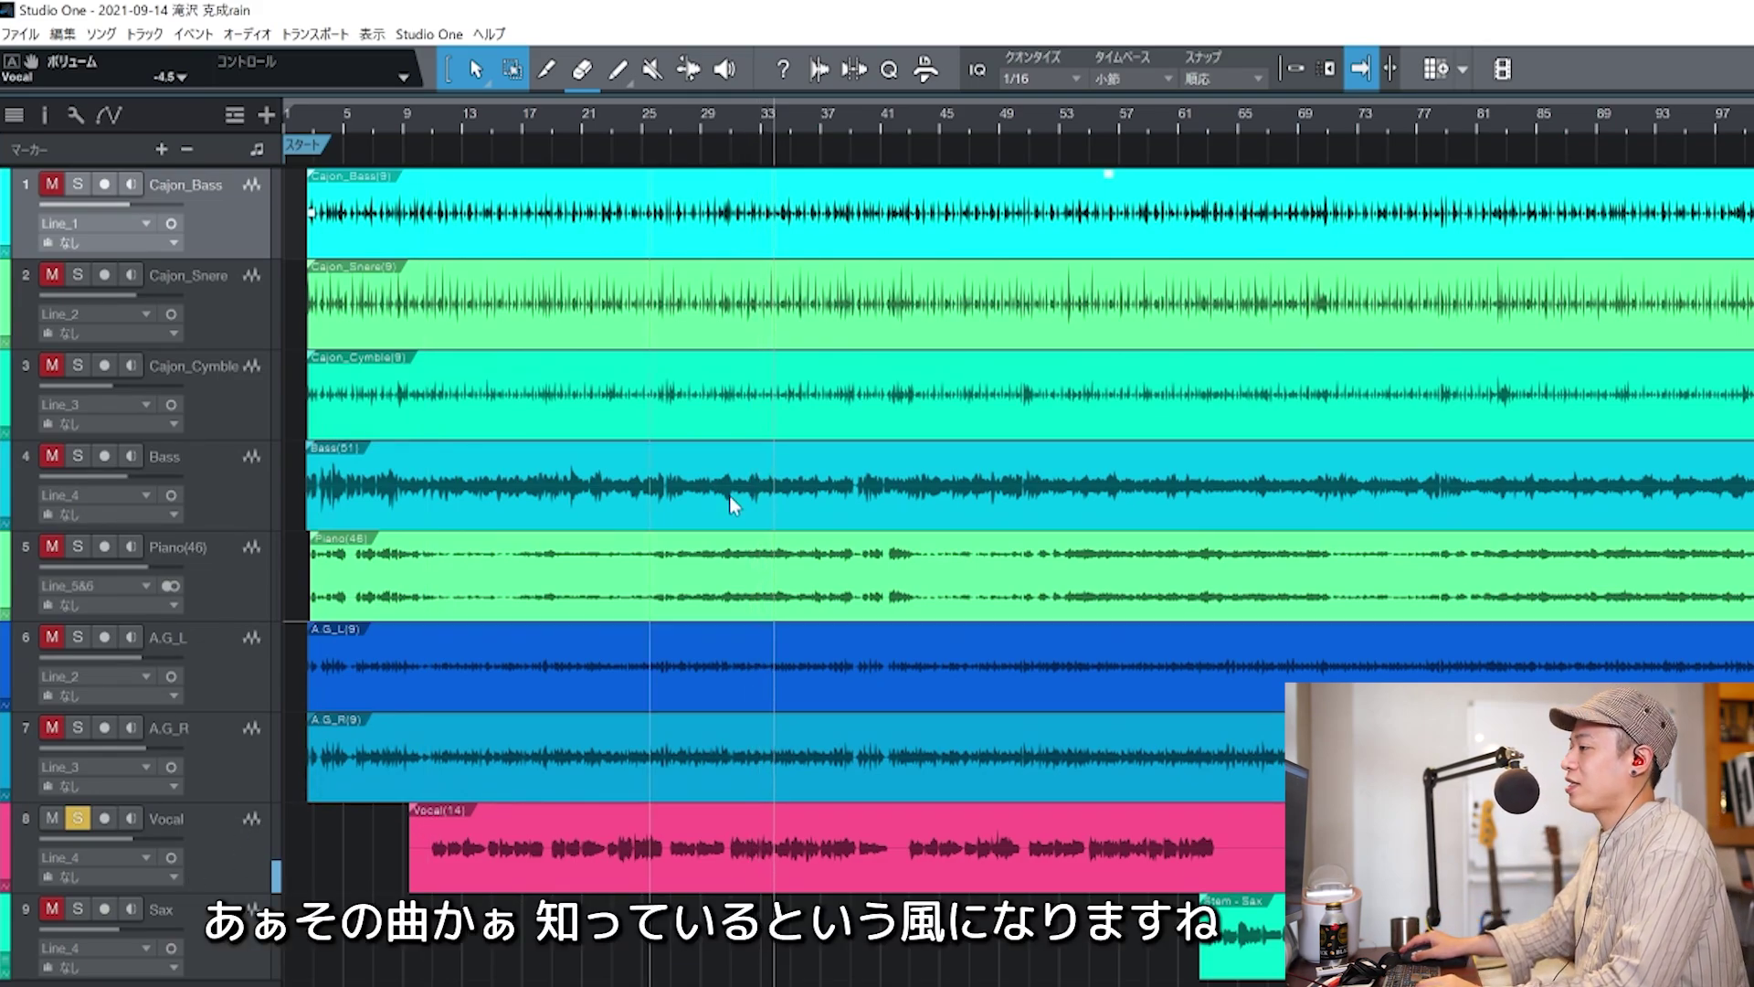
# Move playback to the start of the sax clip and audition the Sax track in solo instead of Vocal.
pyautogui.click(1225, 119)
pyautogui.click(1201, 133)
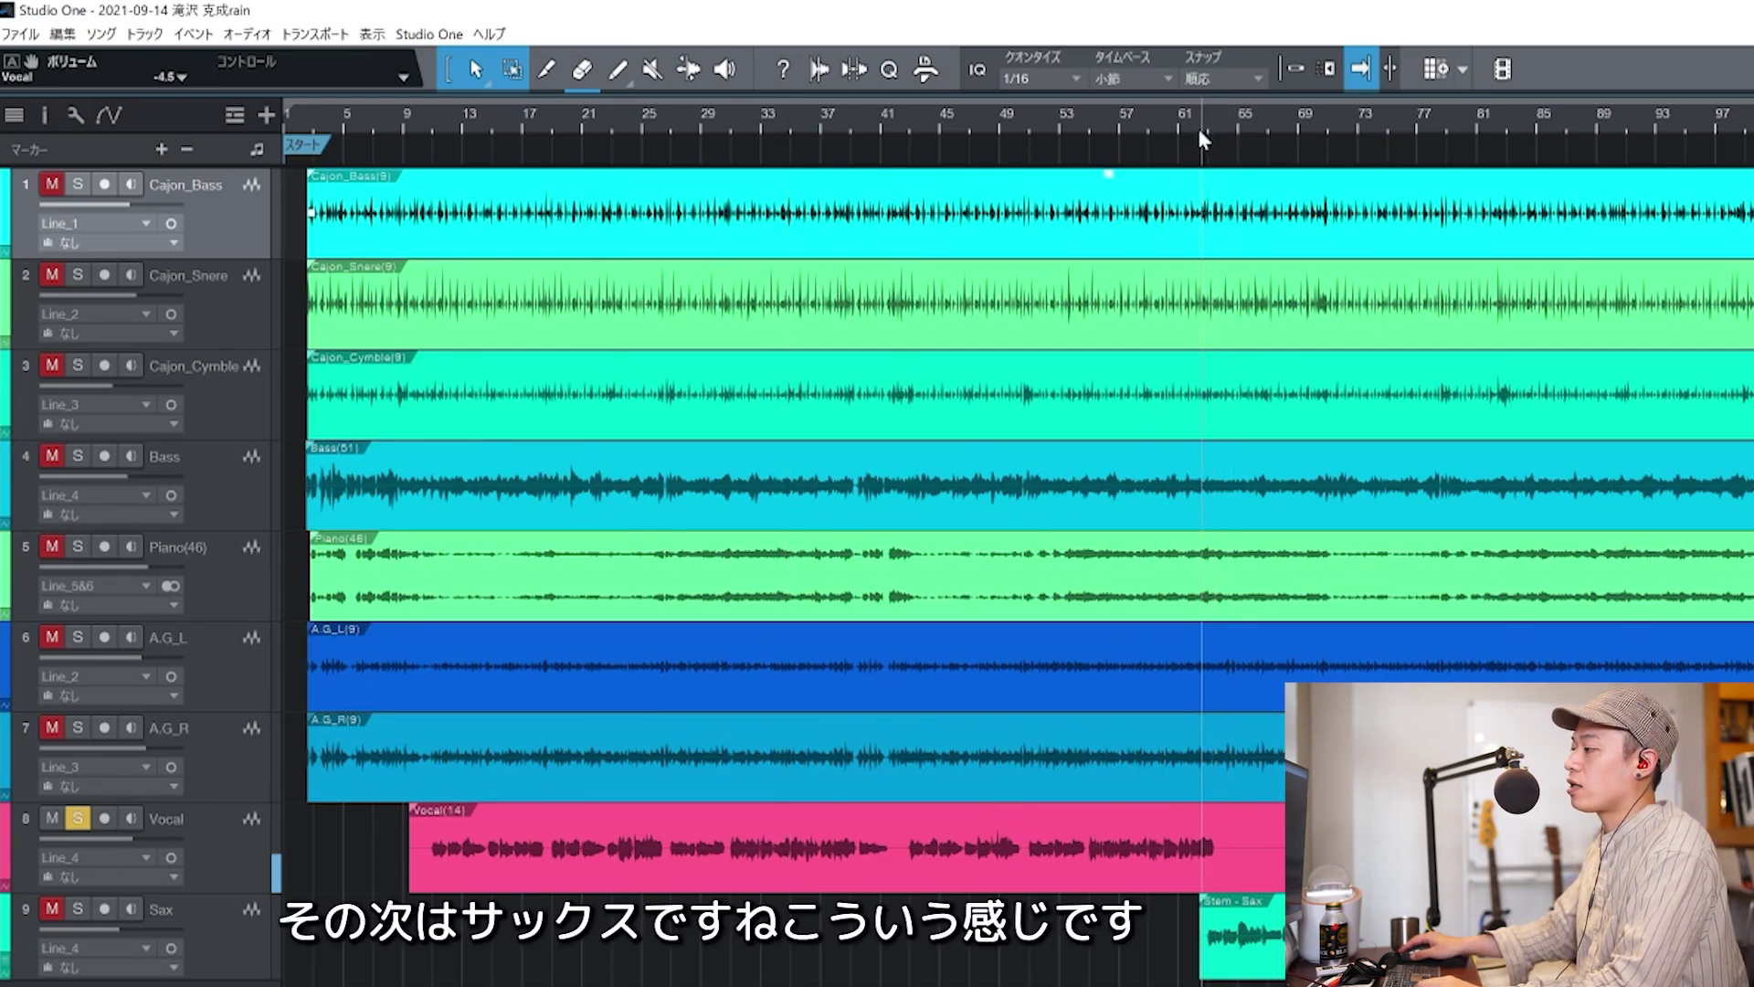
pyautogui.click(78, 909)
pyautogui.click(78, 817)
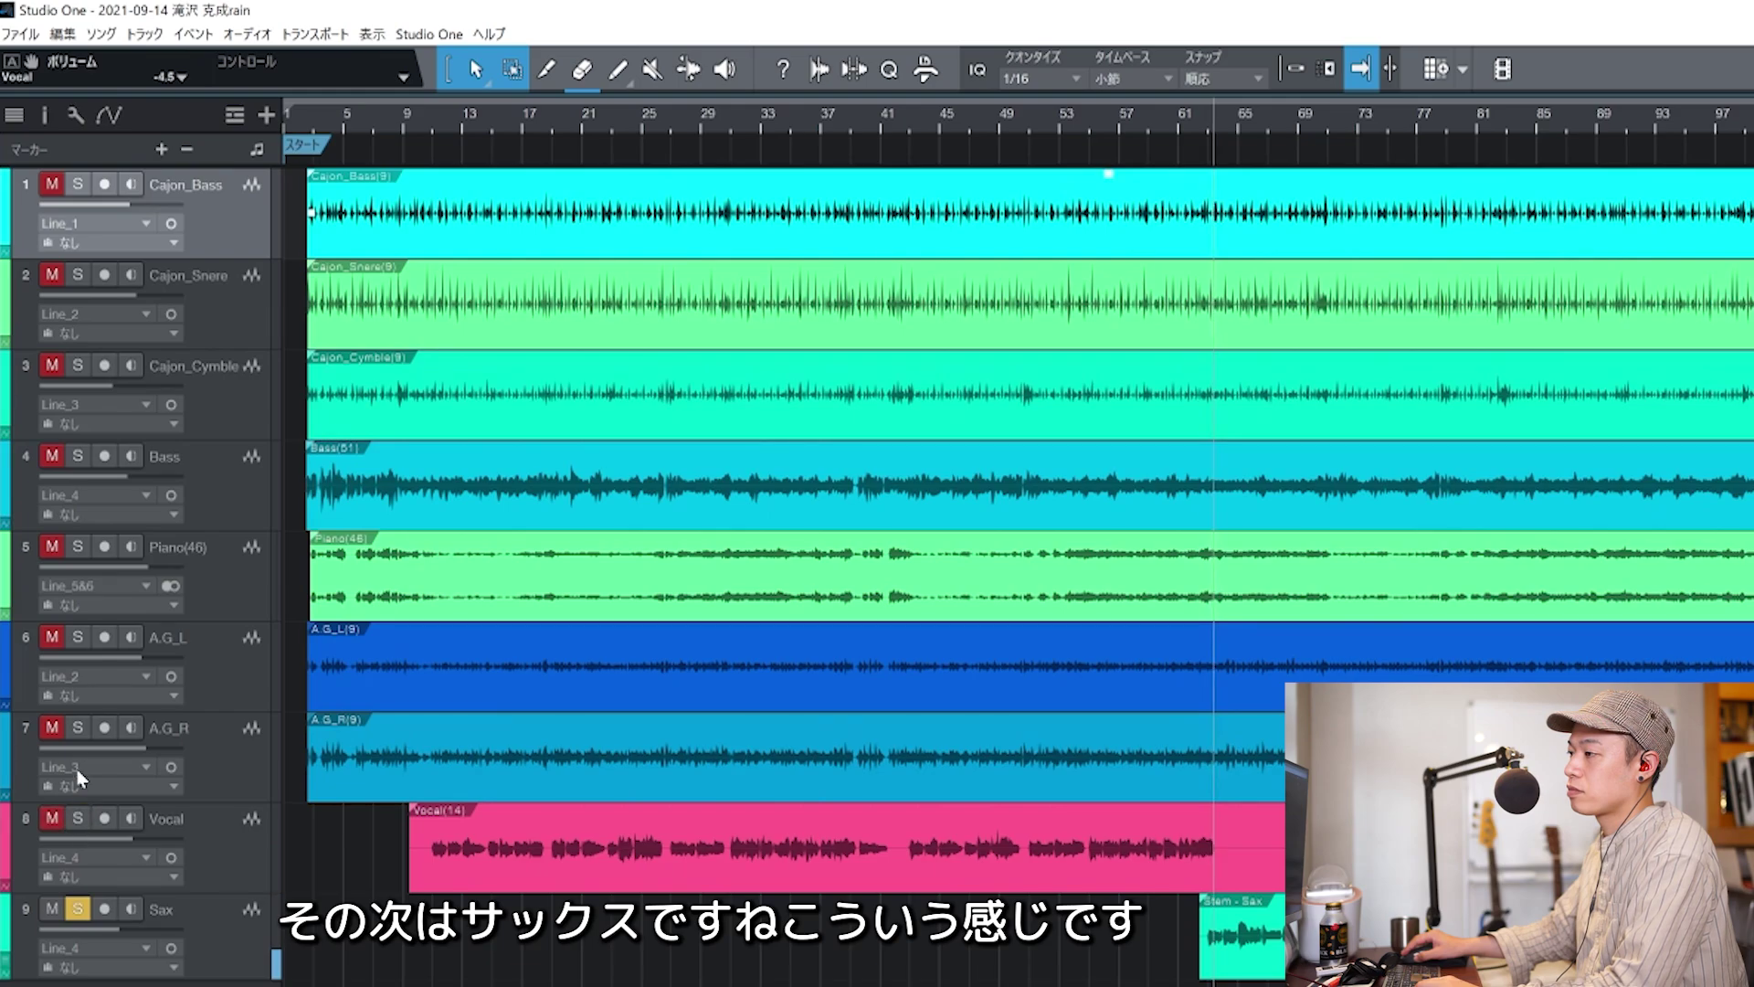
# Audition the Piano track with the Sax, stop playback and clear the solo on both tracks.
pyautogui.click(78, 546)
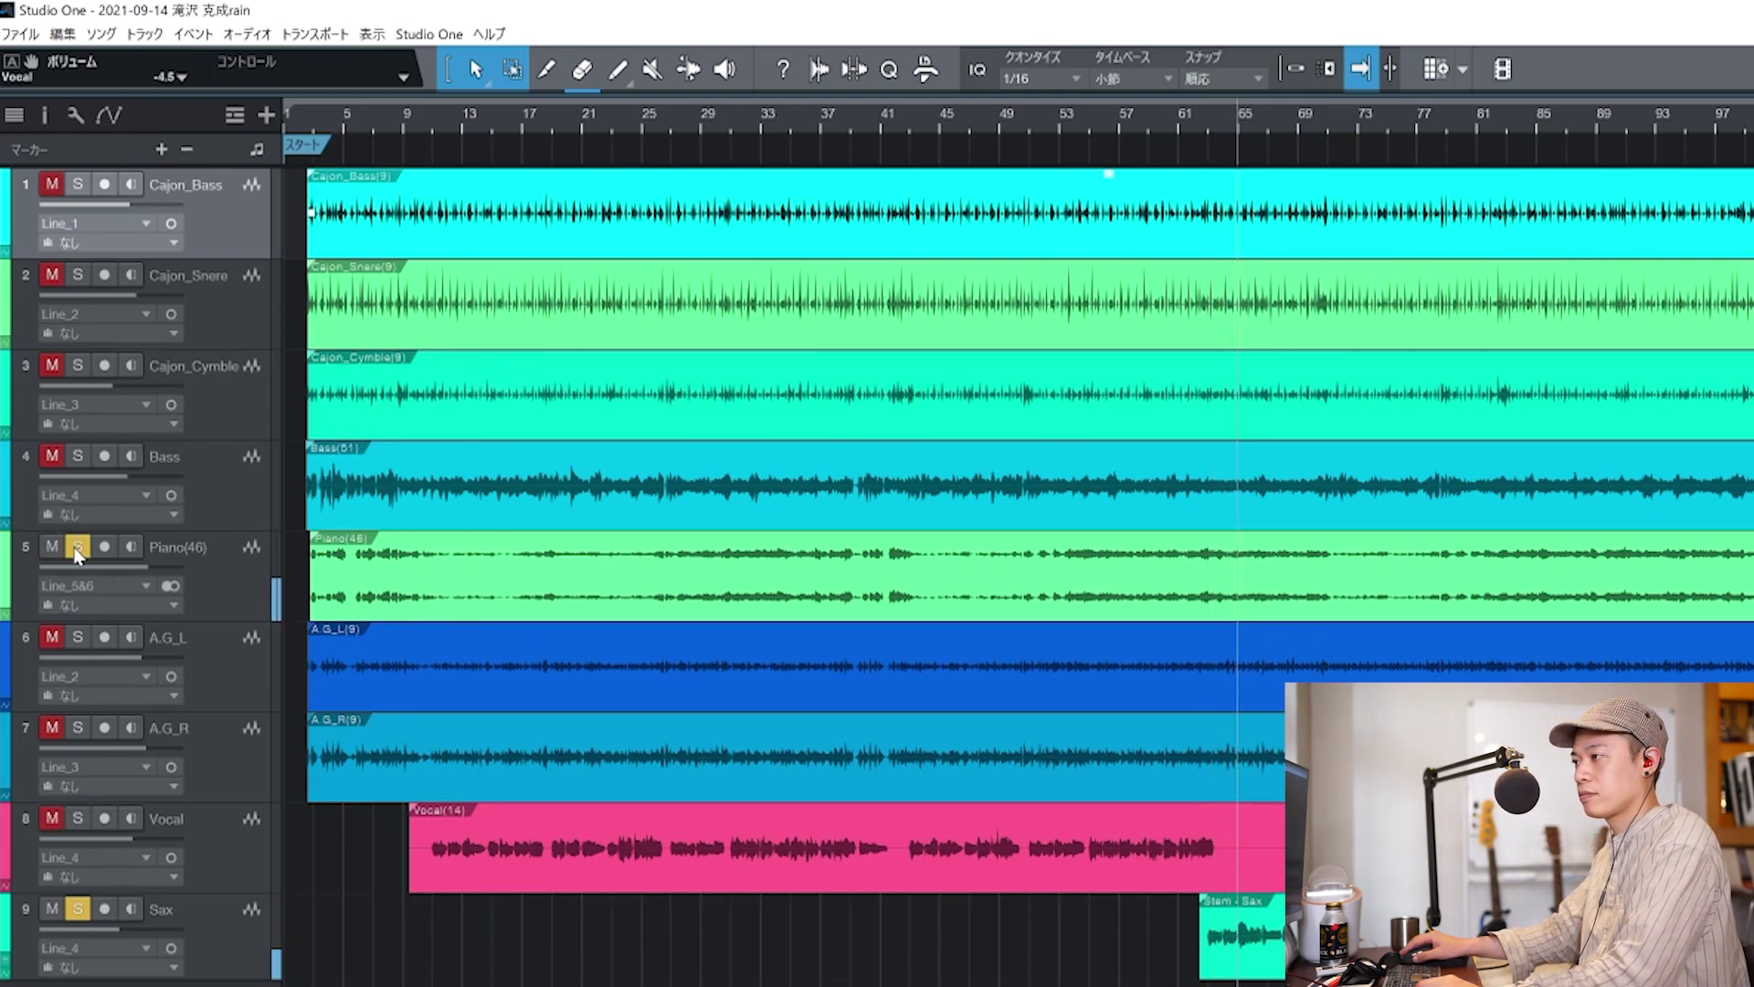
pyautogui.click(78, 910)
pyautogui.press('space')
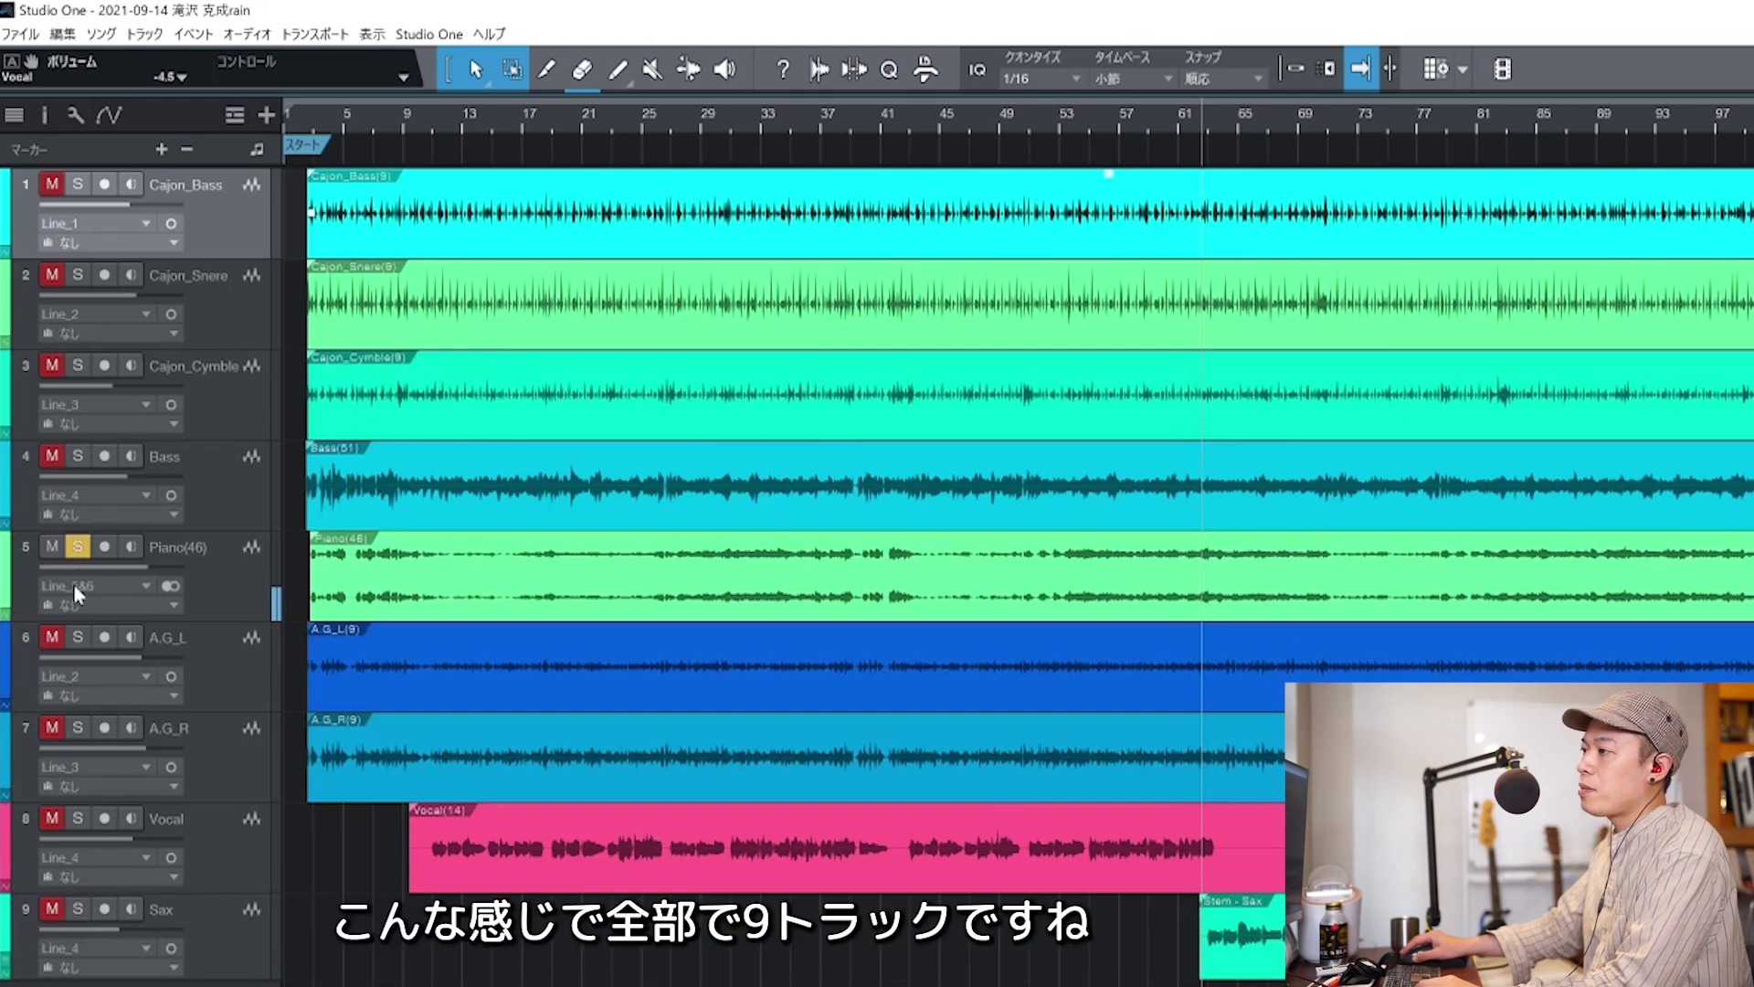
pyautogui.click(79, 548)
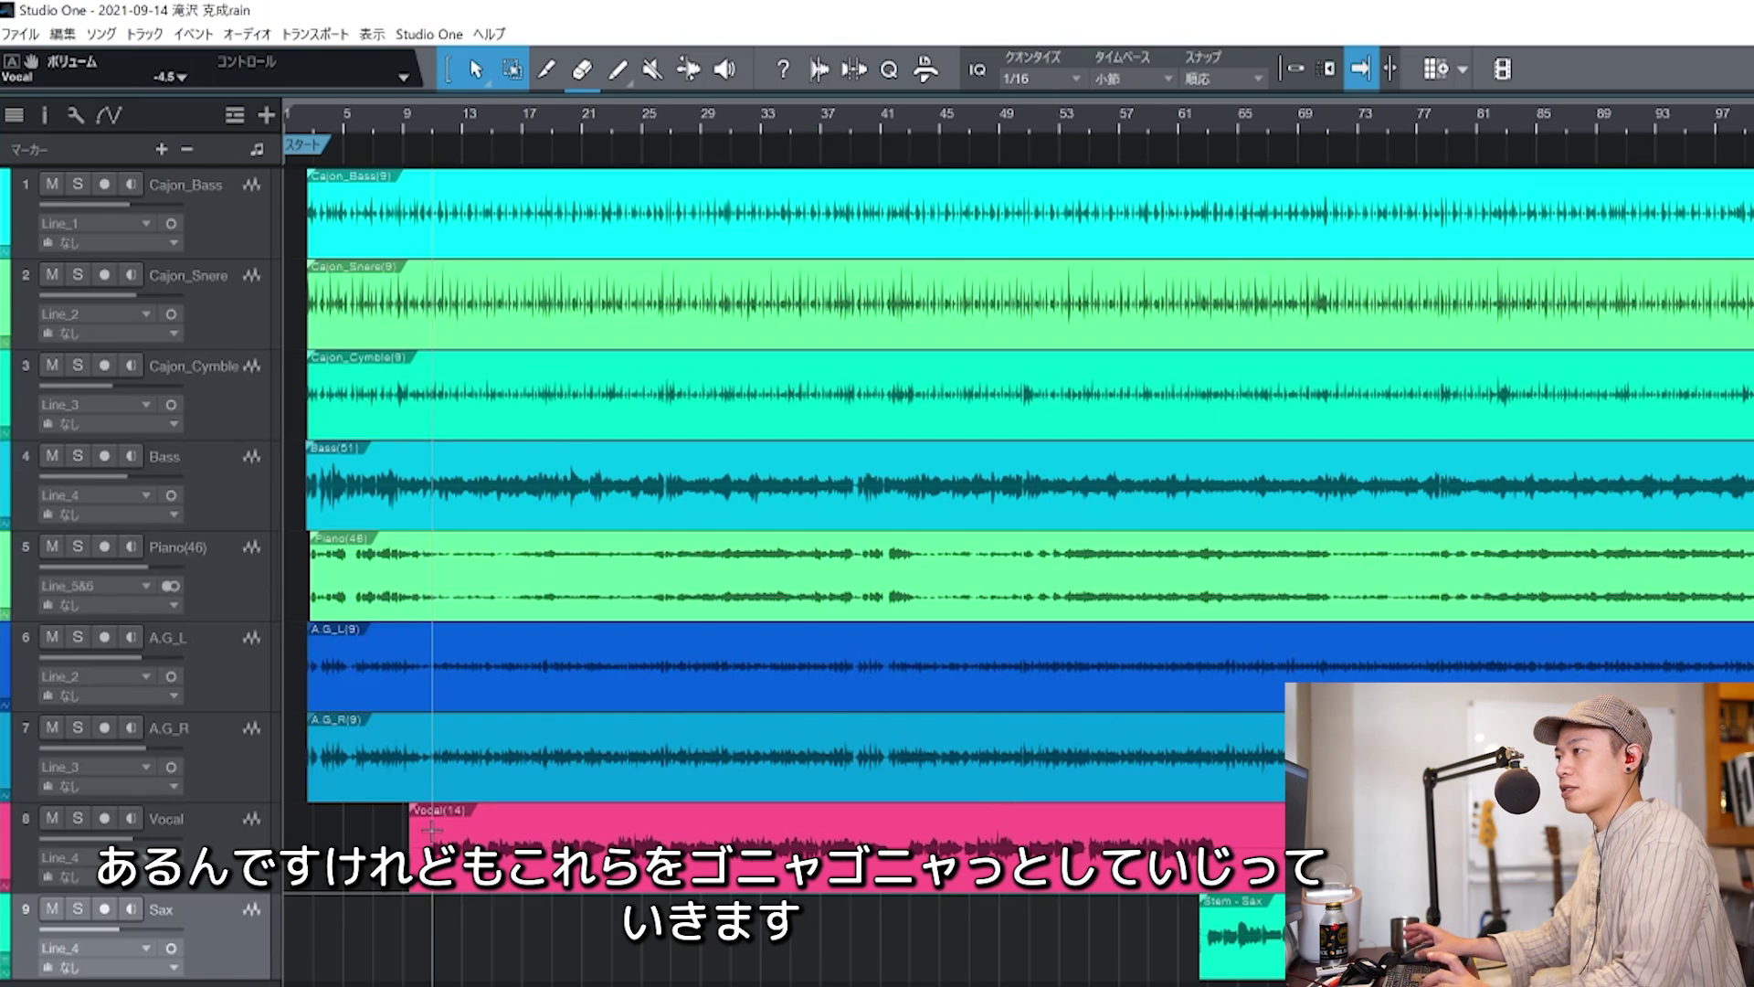
# Play the full mix from the beginning, show the mixer console and set the Piano channel's fader to about -6.6 dB.
pyautogui.press('F3')
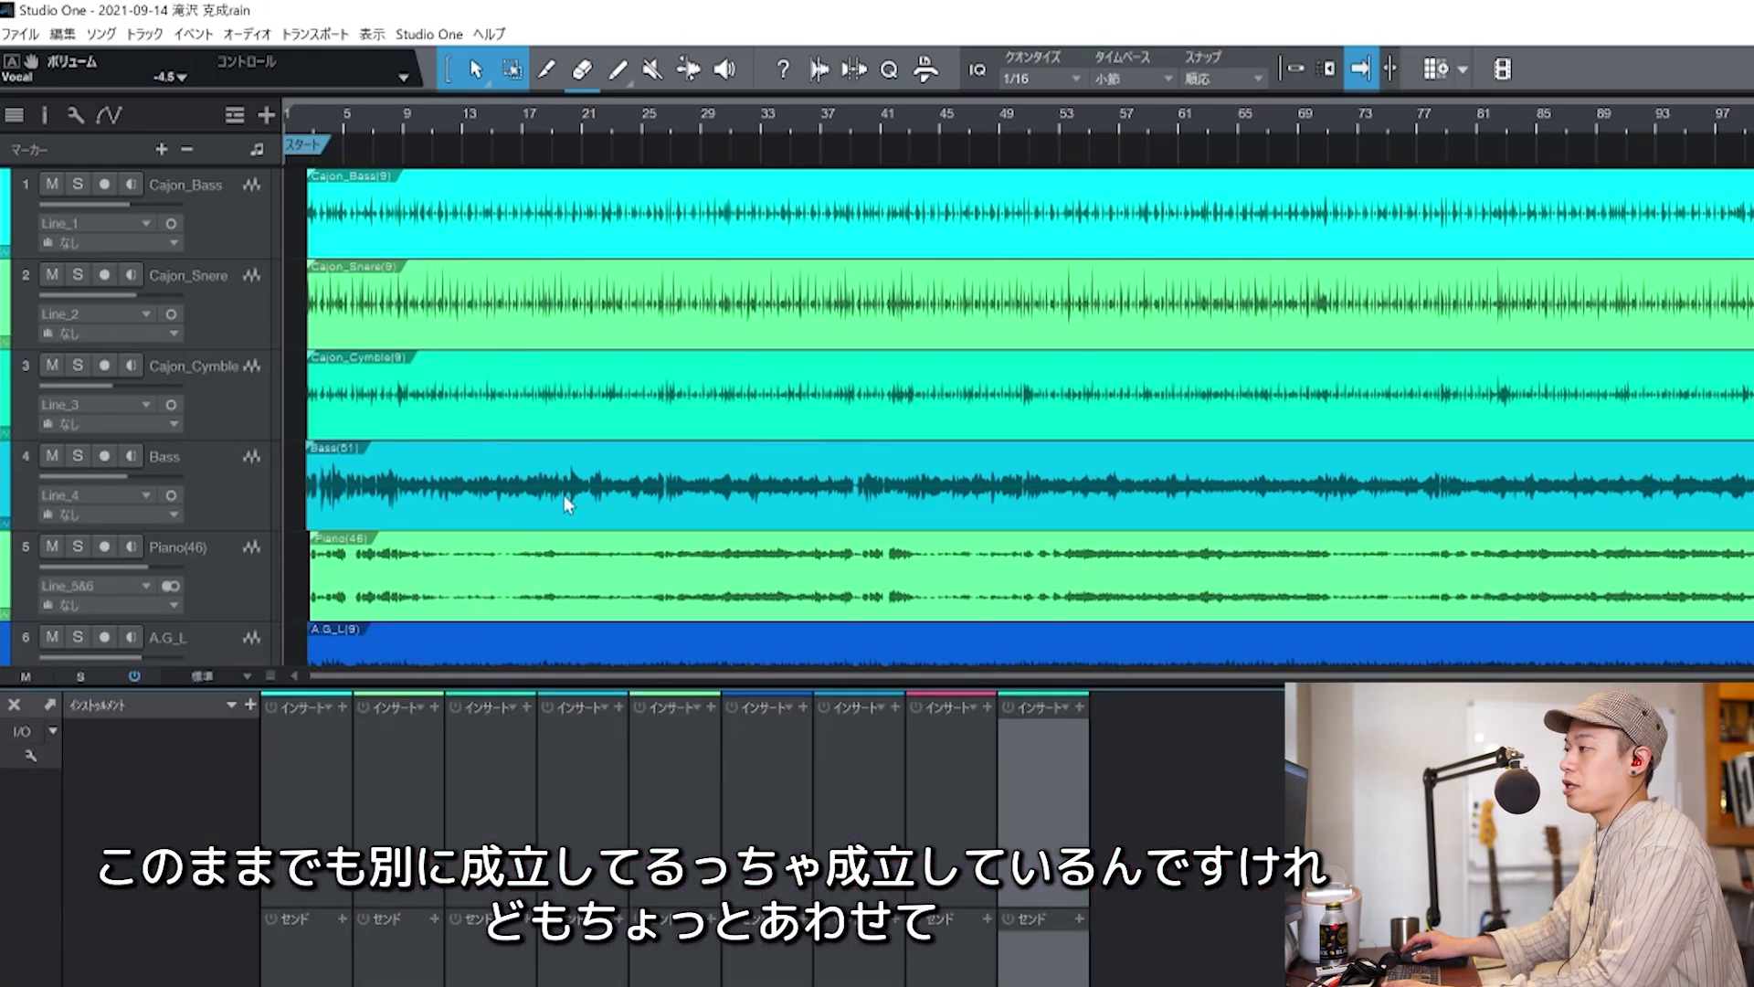
pyautogui.press('F3')
pyautogui.click(320, 117)
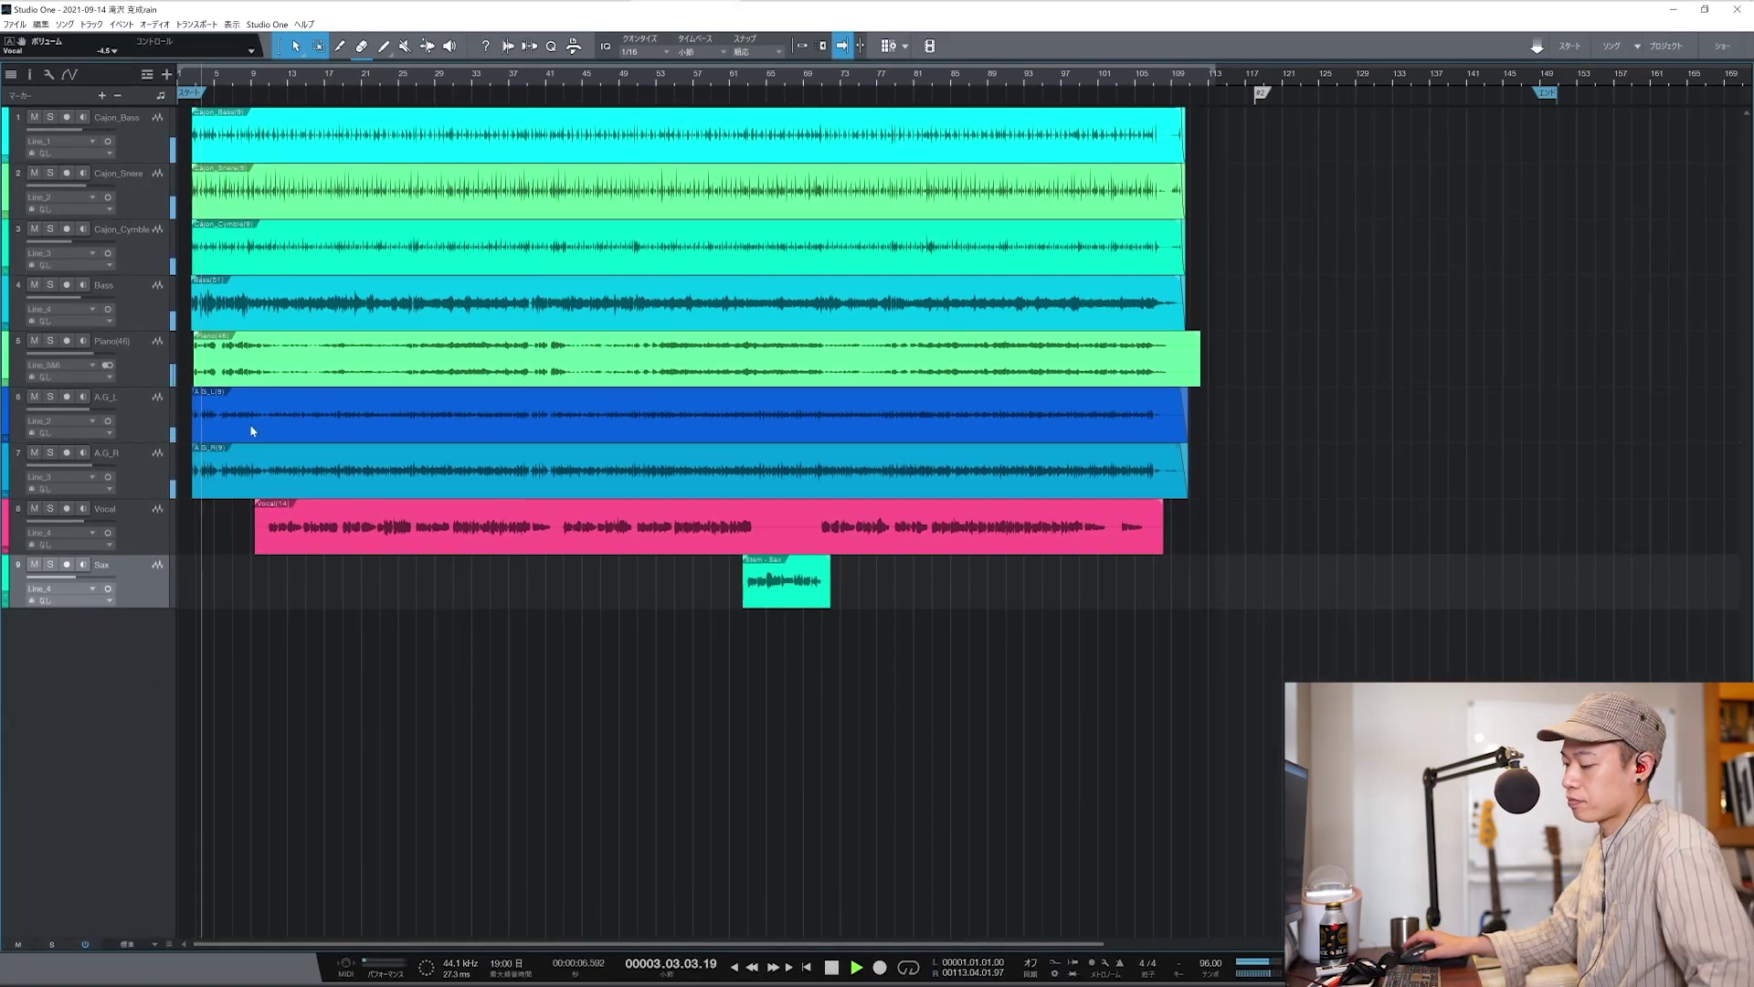
pyautogui.press('F3')
pyautogui.moveTo(418, 778); pyautogui.dragTo(423, 806)
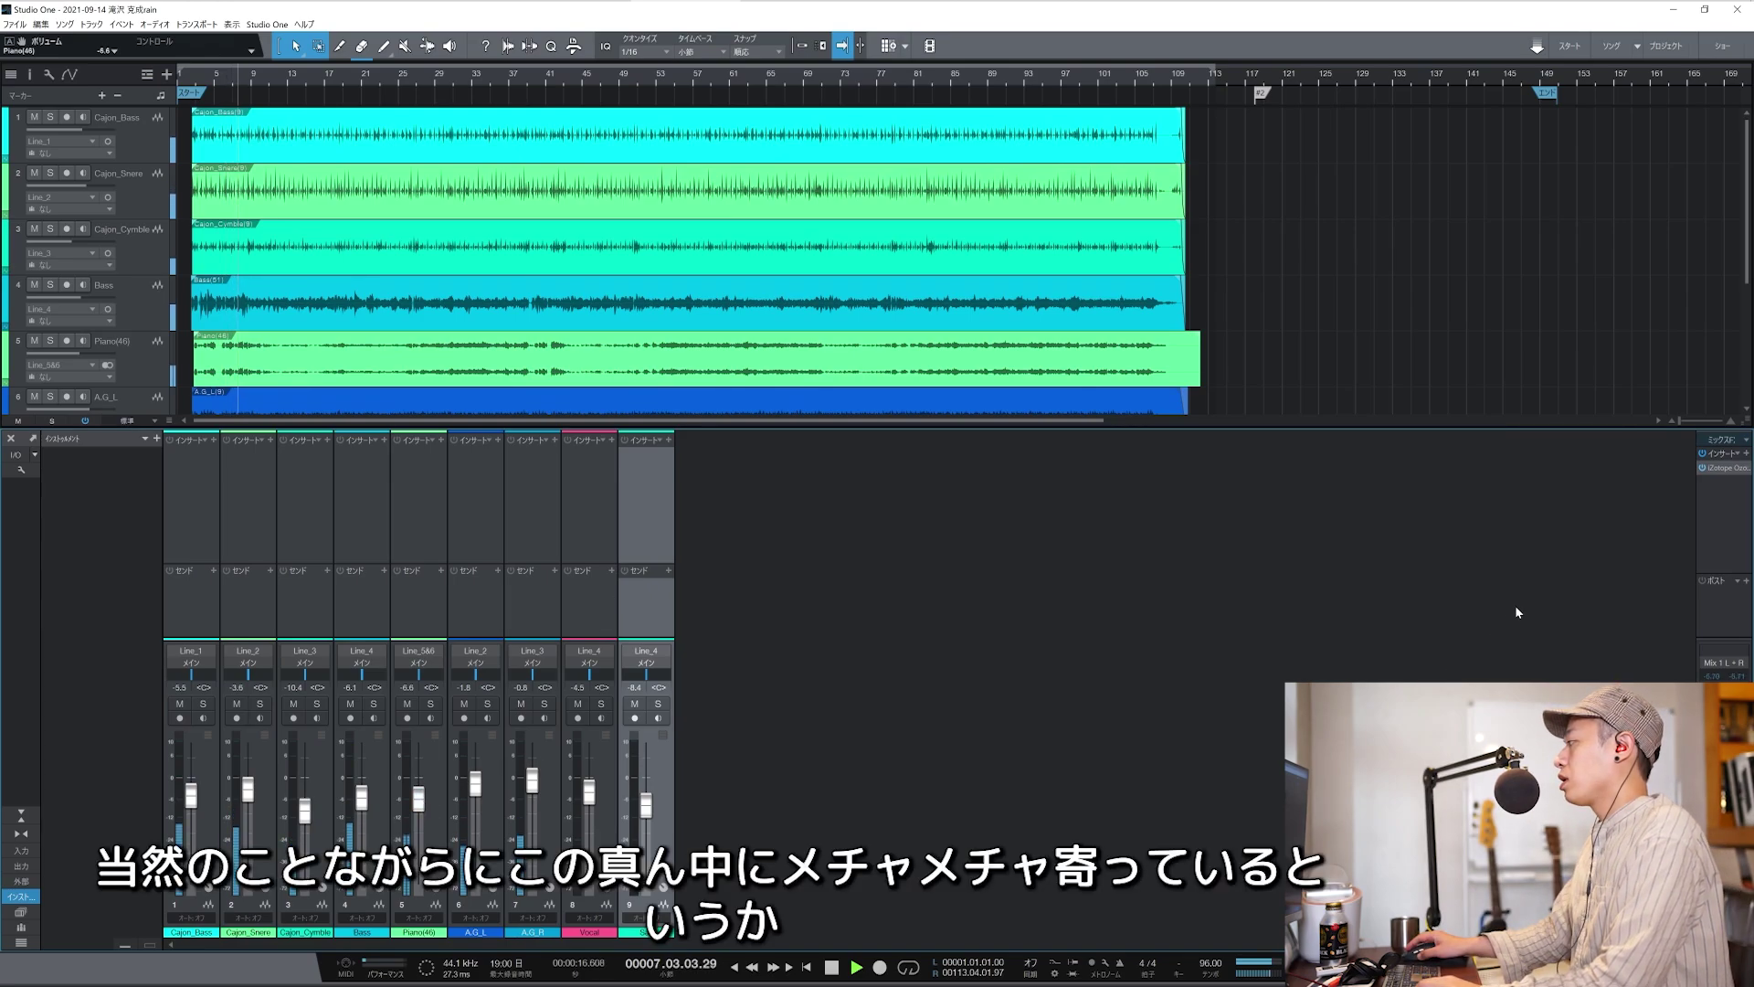
# Stop and replay the full mix from near the beginning to judge how well the instruments separate.
pyautogui.press('space')
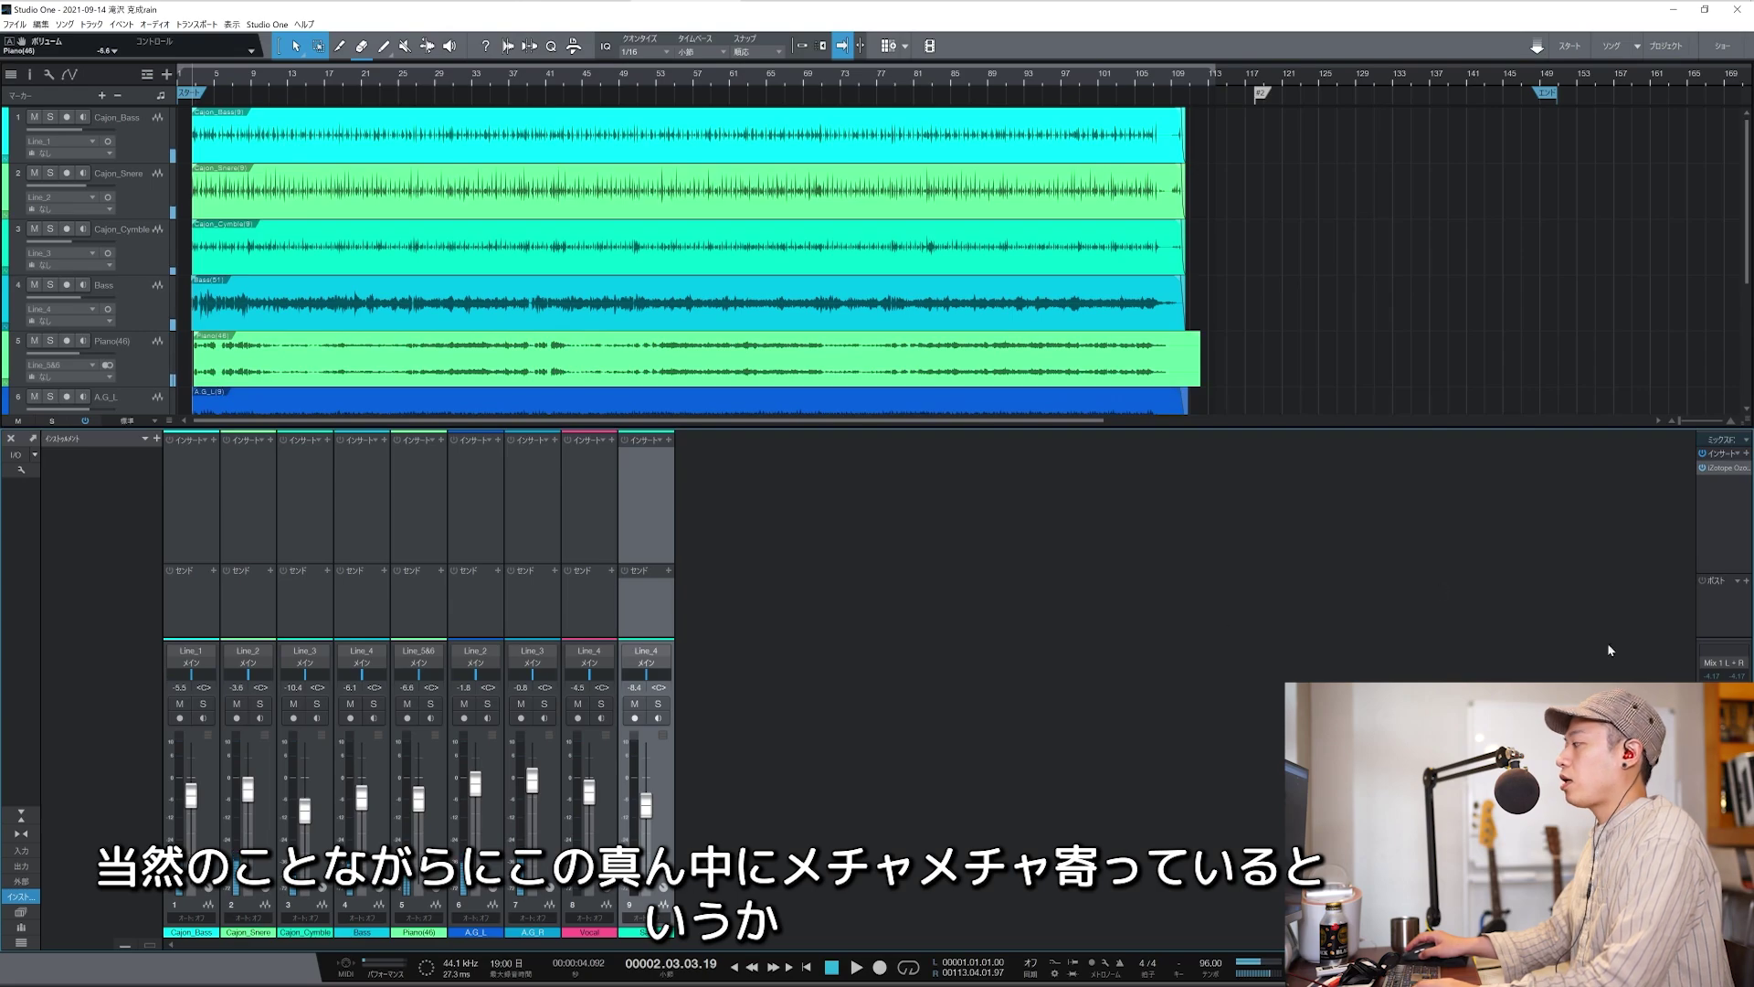
pyautogui.press('space')
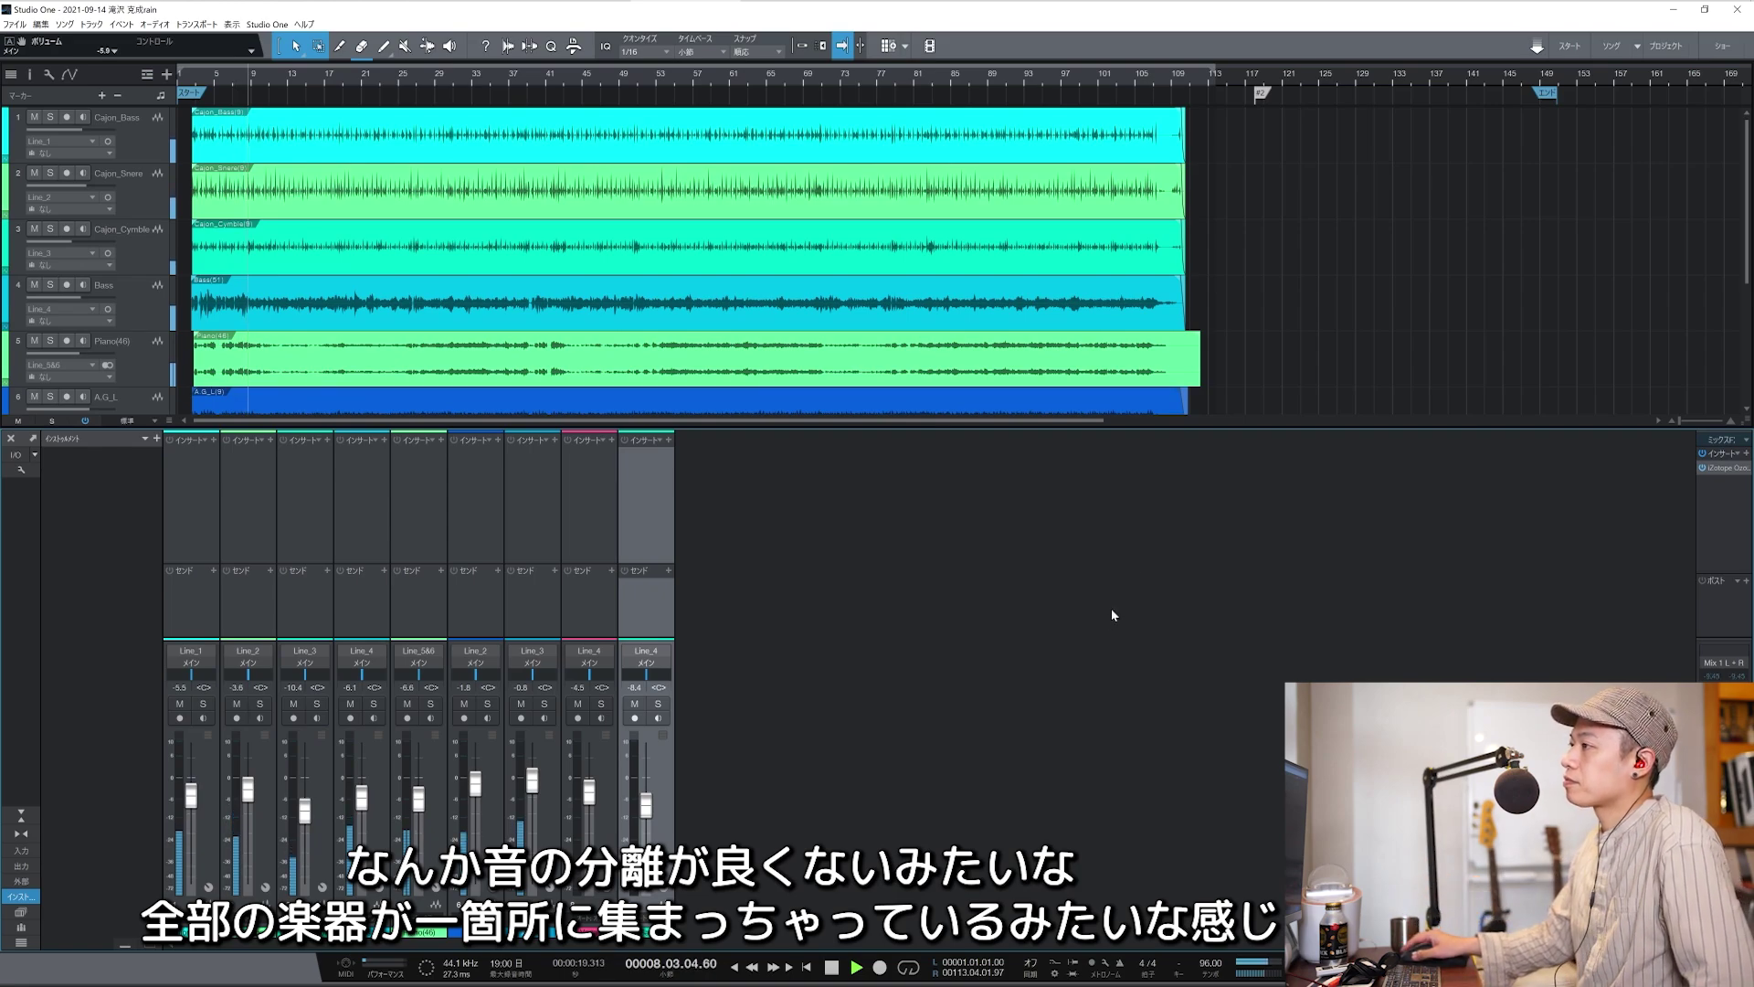
pyautogui.click(275, 84)
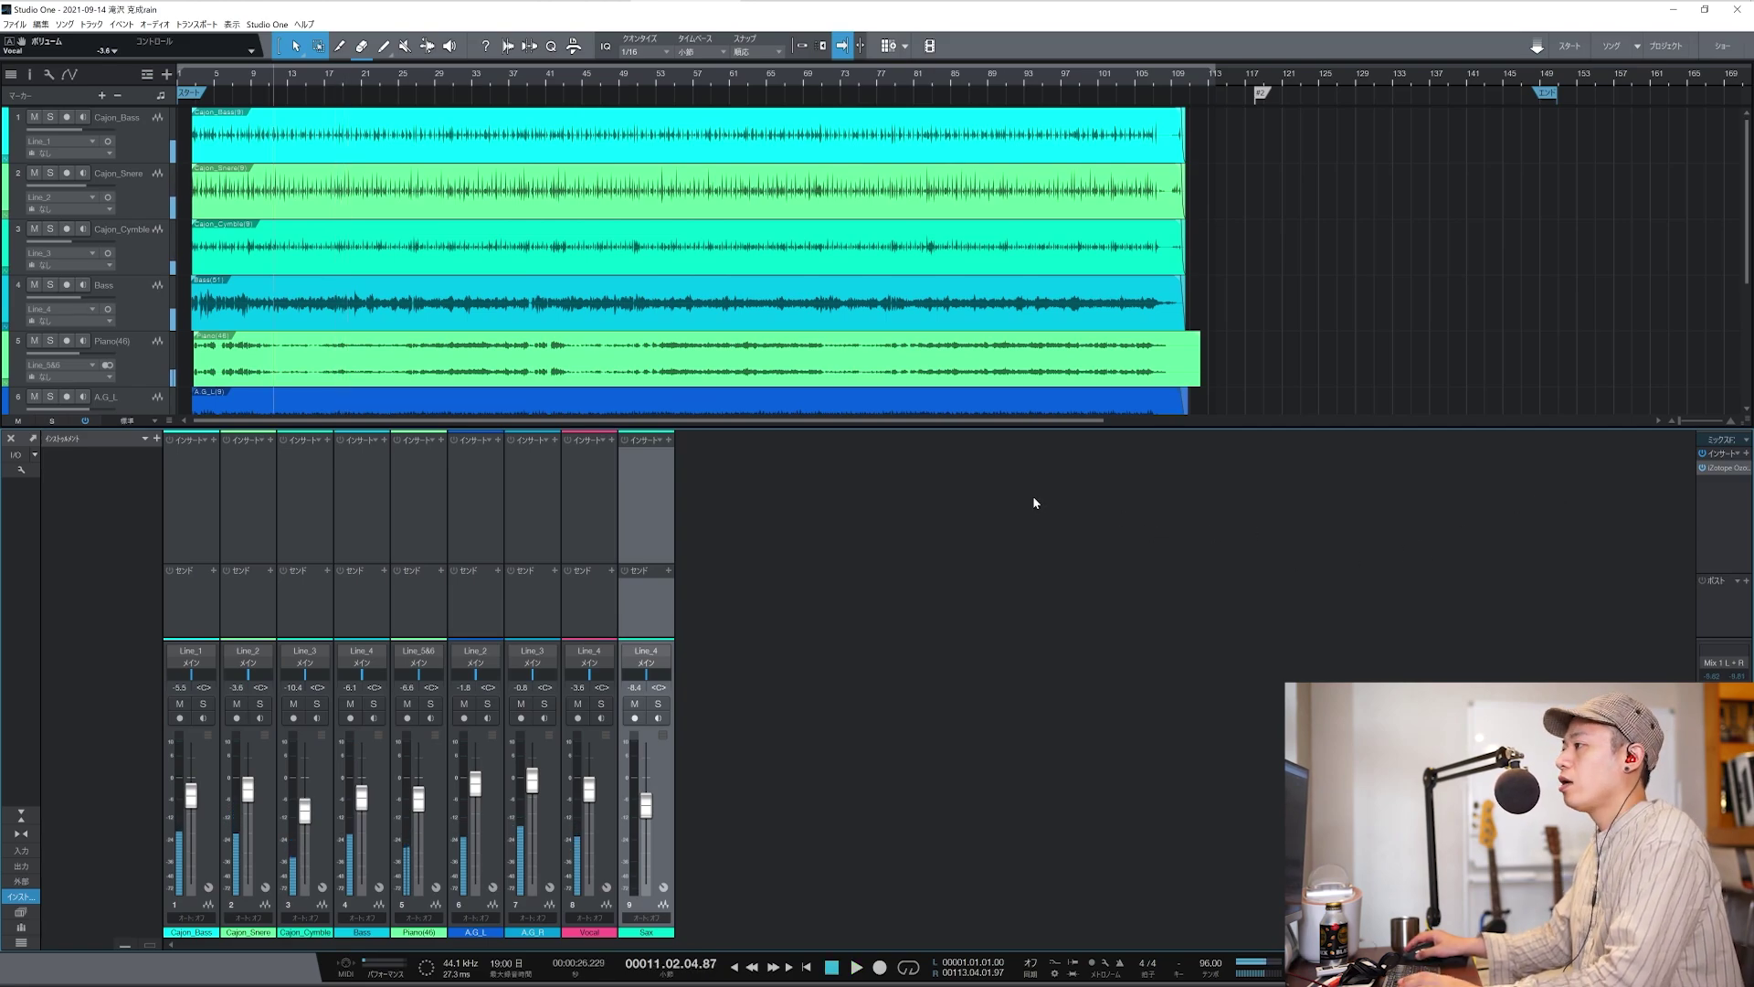
pyautogui.click(199, 523)
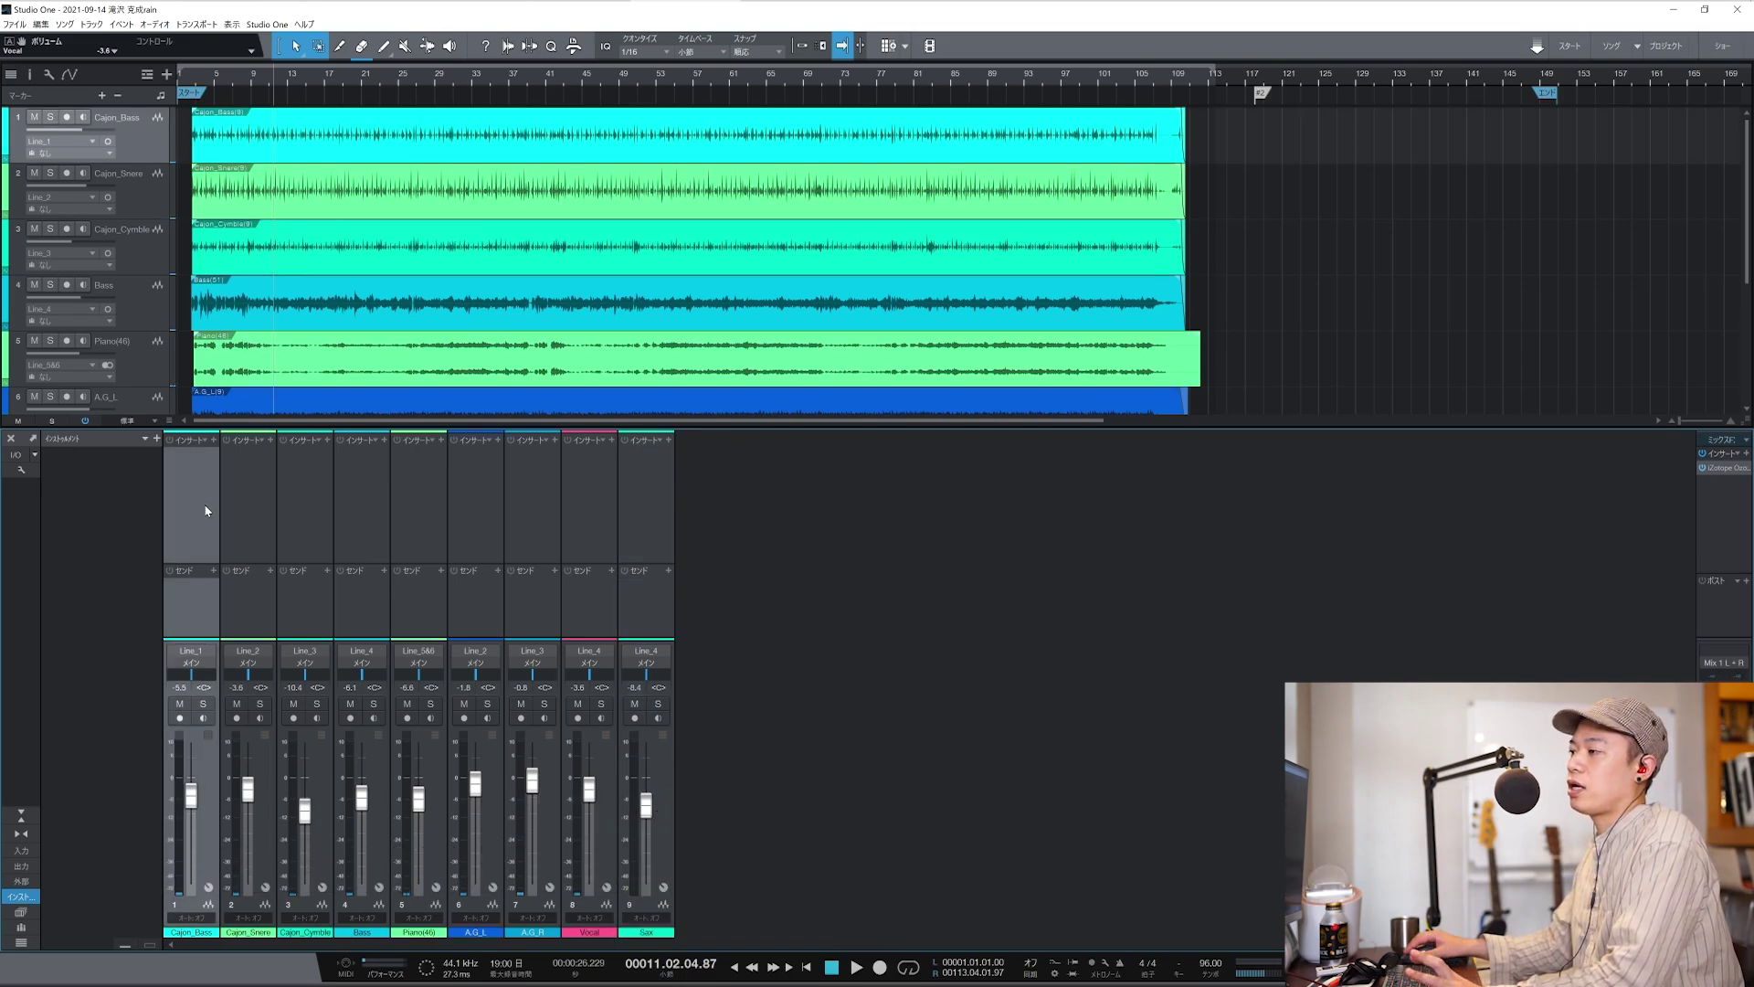
pyautogui.click(250, 524)
pyautogui.click(217, 531)
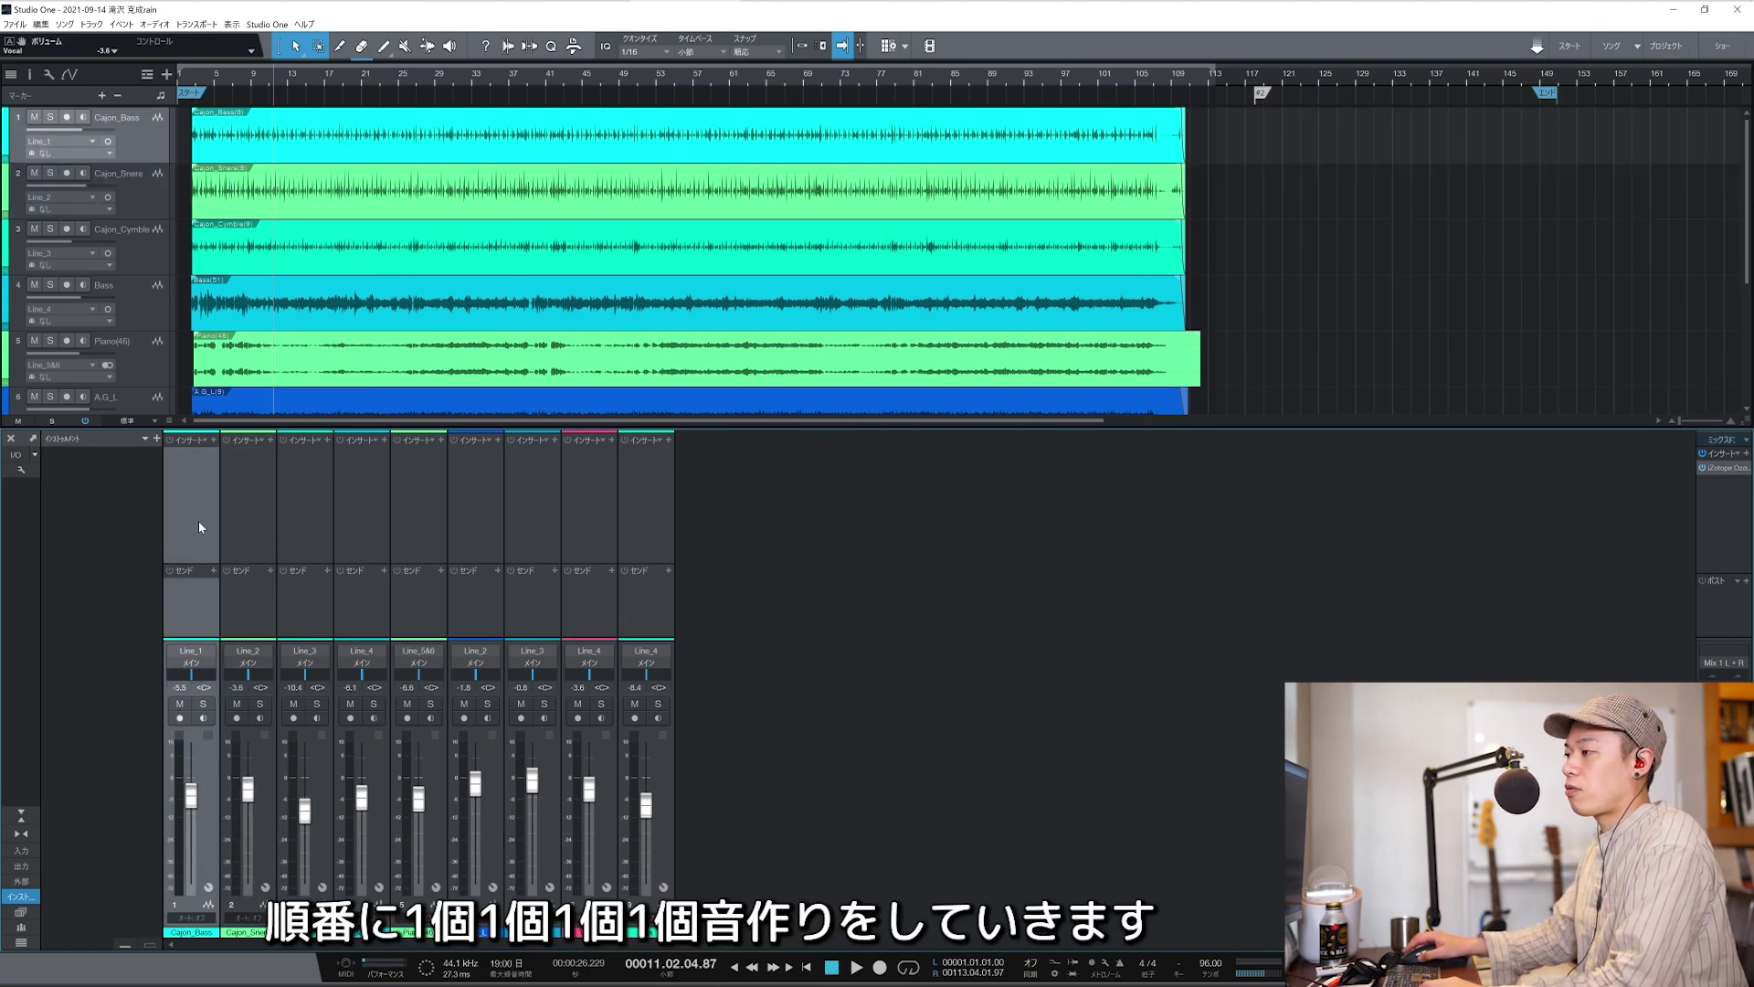
pyautogui.click(340, 507)
pyautogui.click(325, 508)
pyautogui.click(370, 514)
pyautogui.click(415, 516)
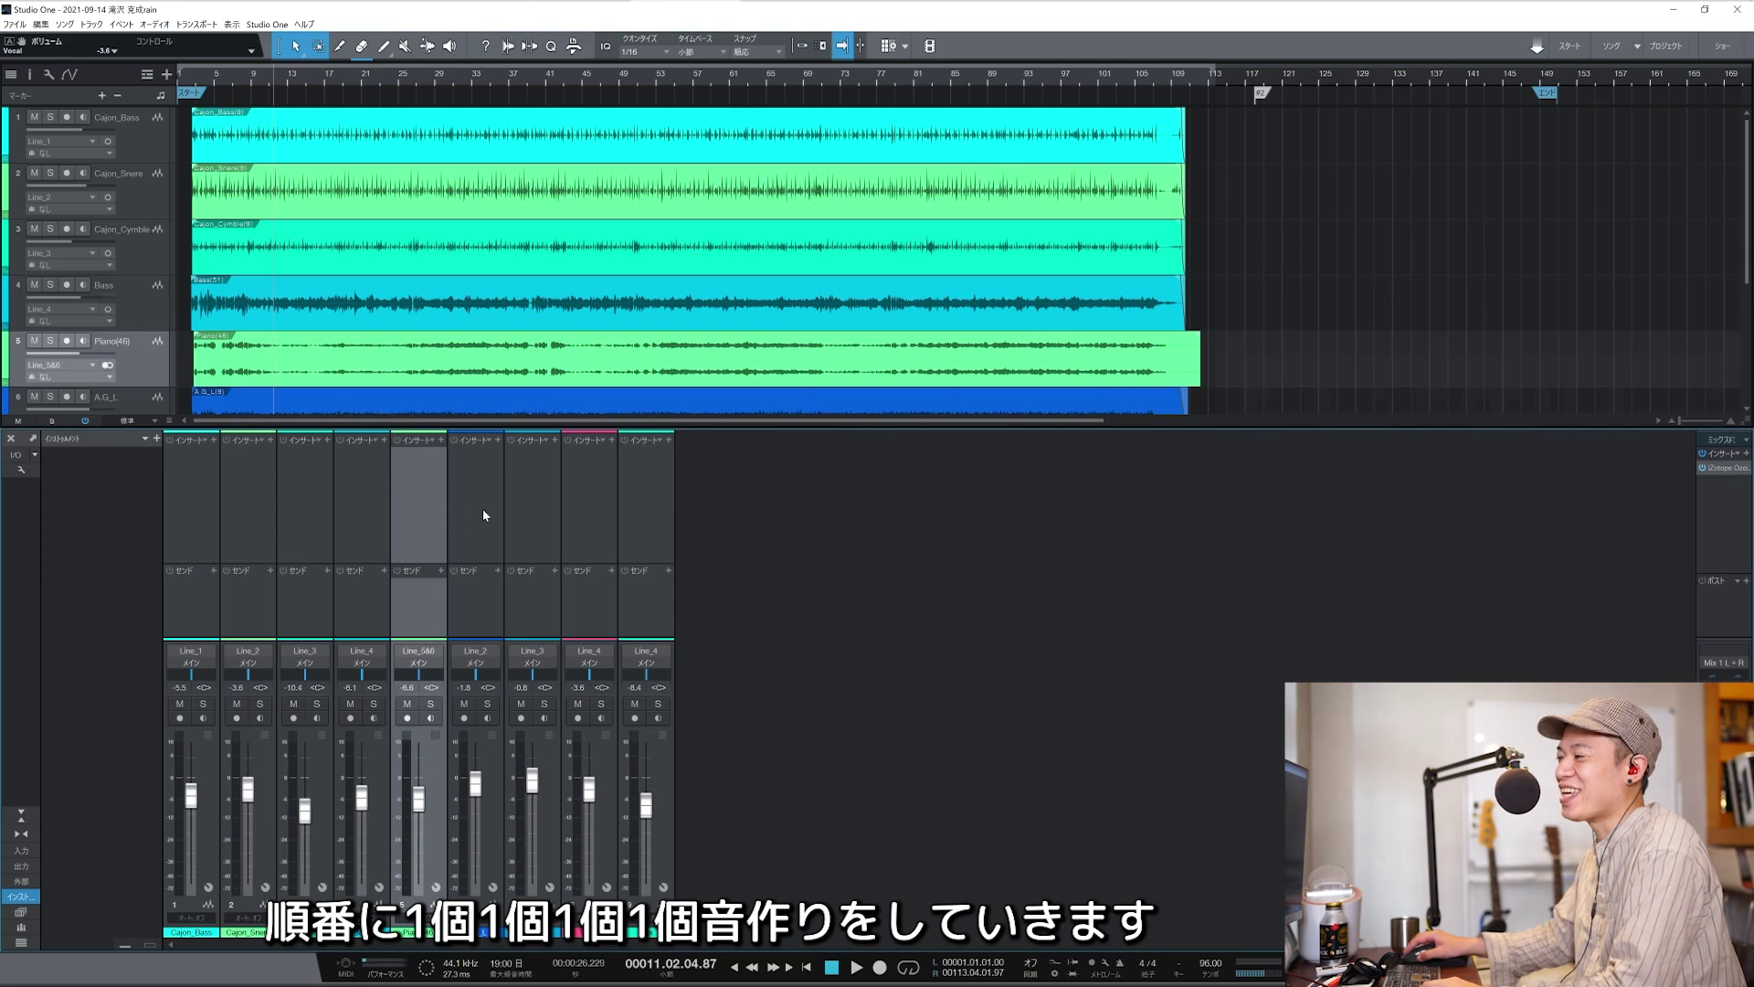
pyautogui.click(483, 511)
pyautogui.click(590, 498)
pyautogui.click(645, 496)
# Select the Cajon_Bass channel in the mixer and solo it.
pyautogui.click(200, 506)
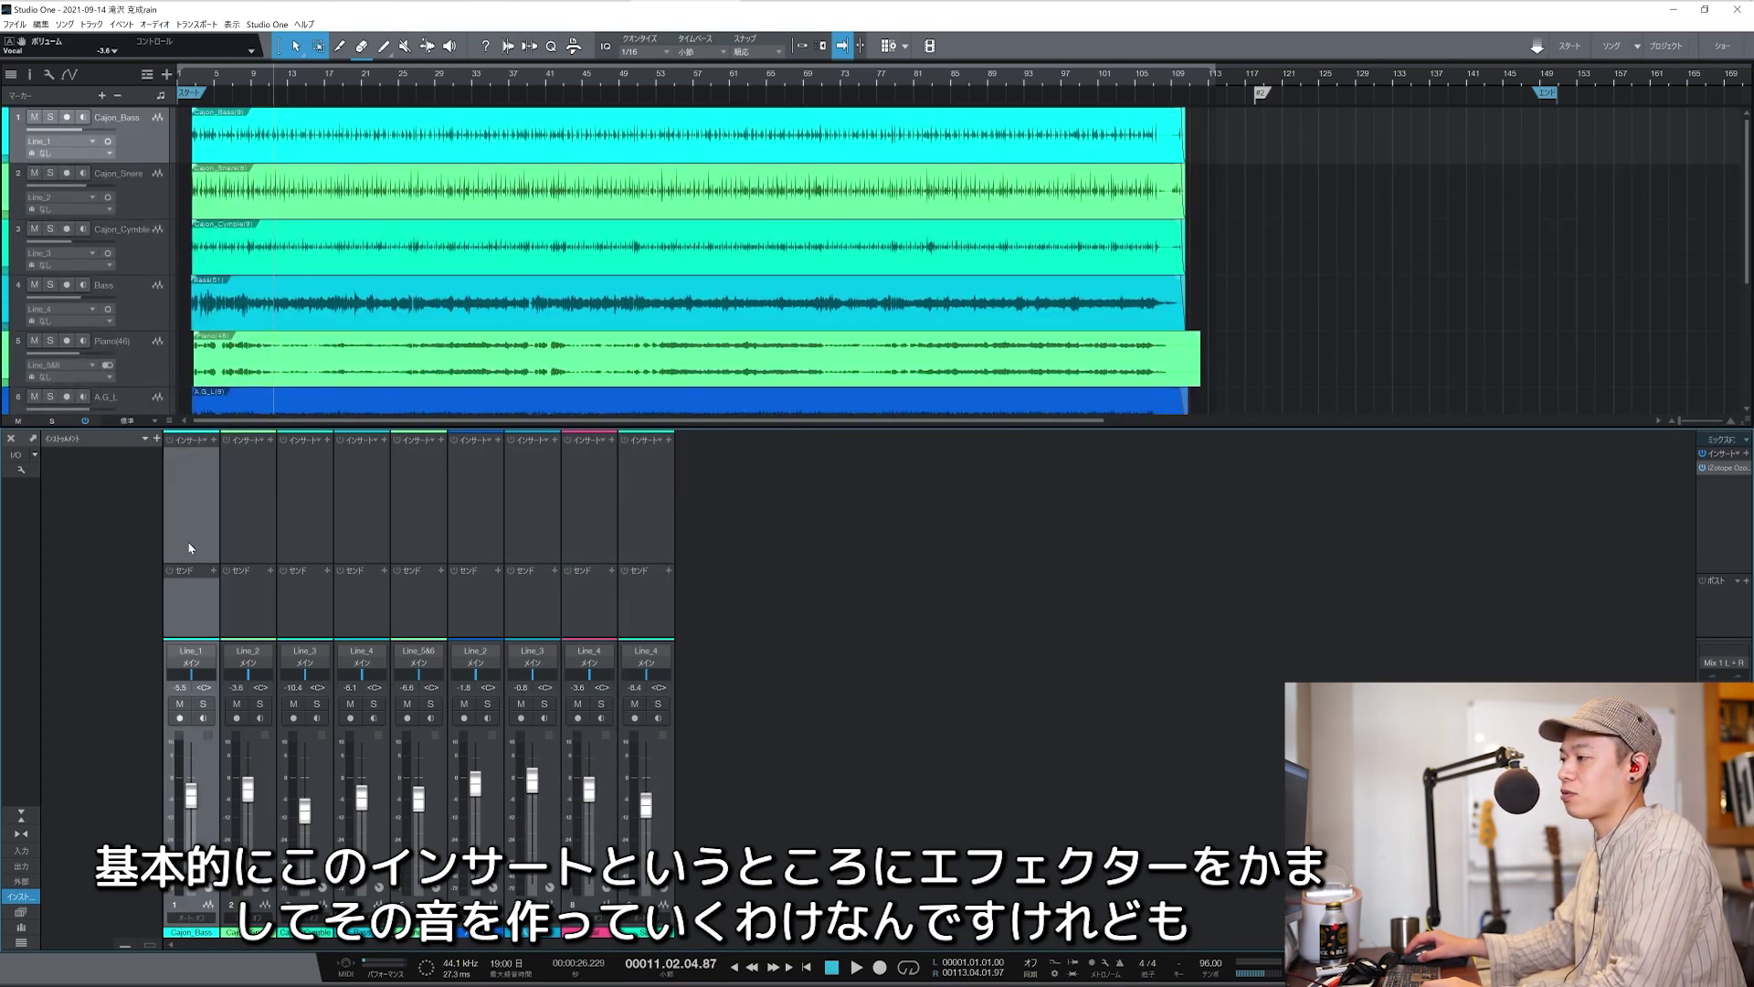
pyautogui.click(204, 702)
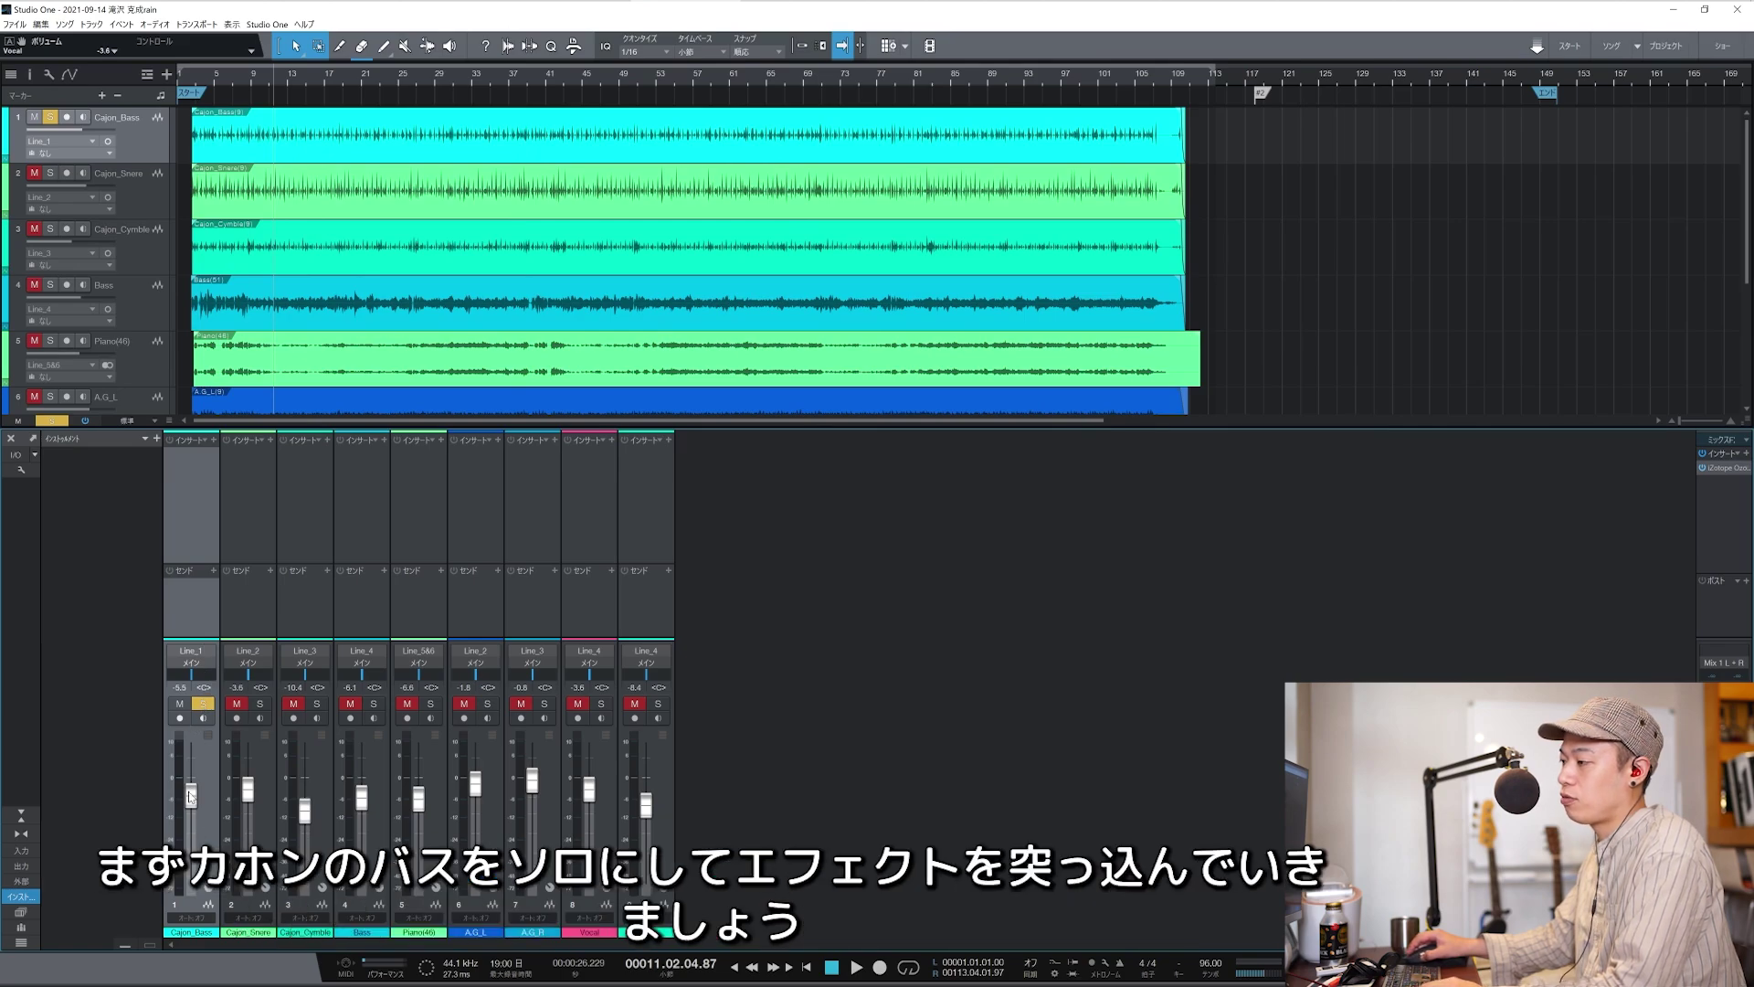
# Find UAD Fairchild 670 Legacy among the Universal Audio effects and insert it on all nine mixer channels.
pyautogui.press('F7')
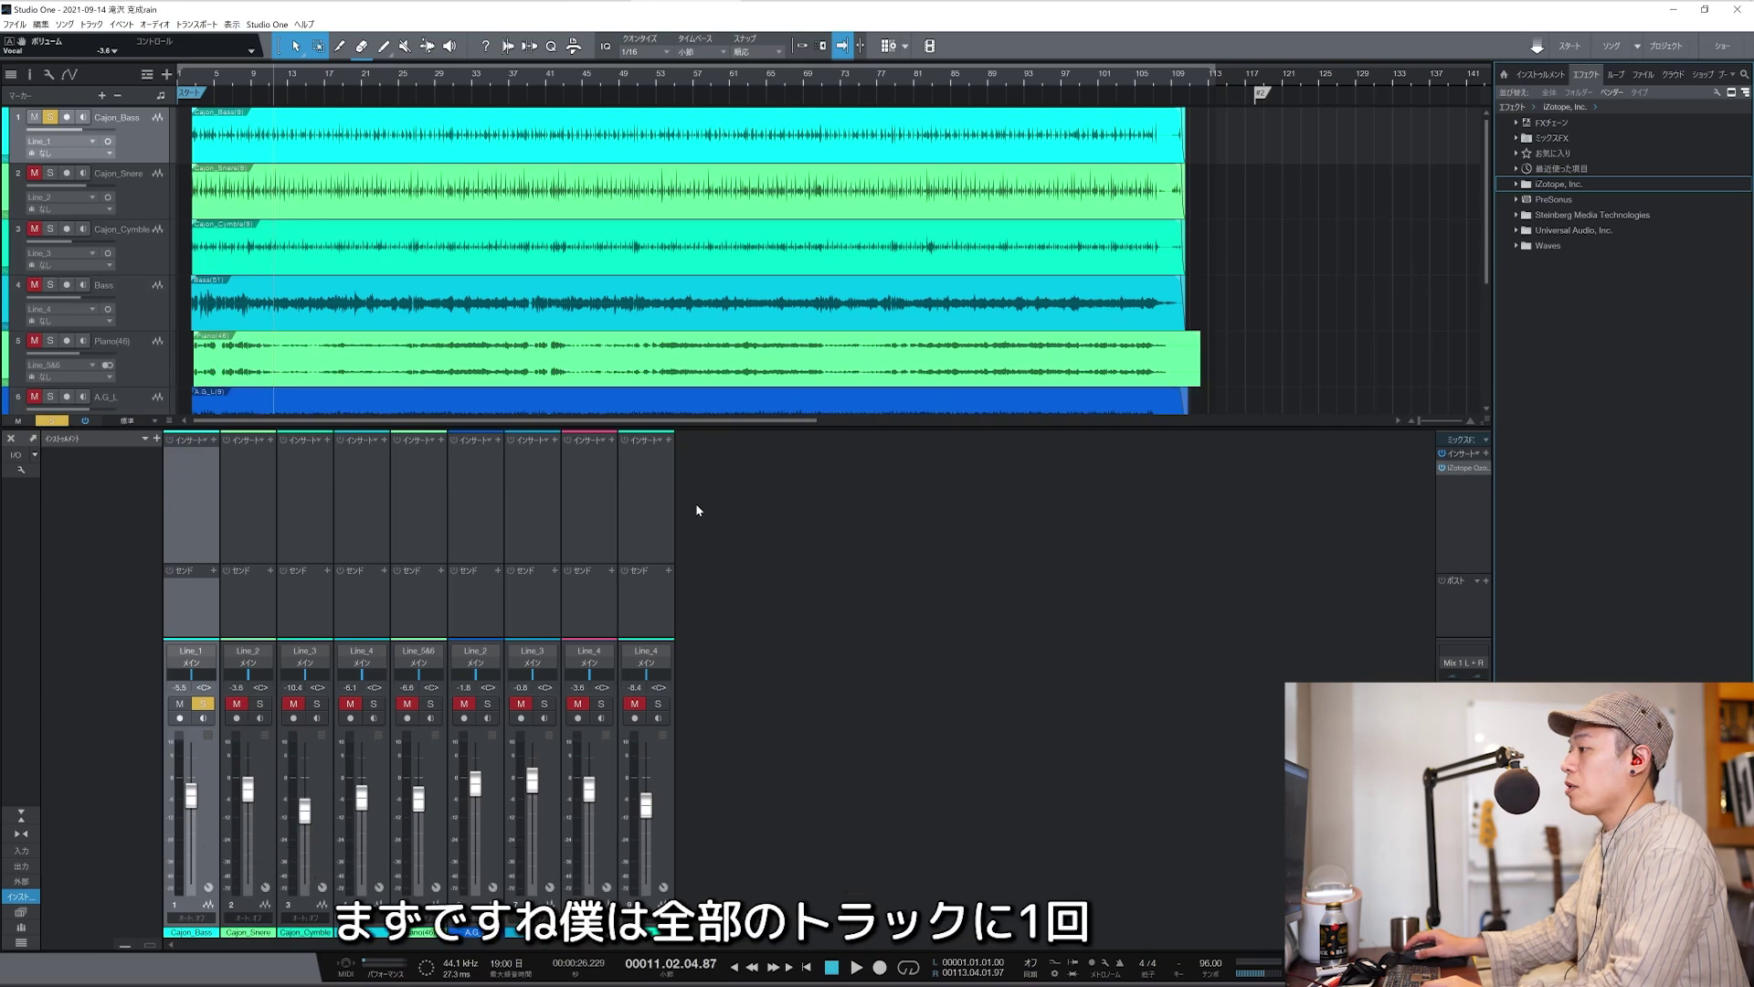
pyautogui.scroll(-3, 634, 502)
pyautogui.click(1526, 184)
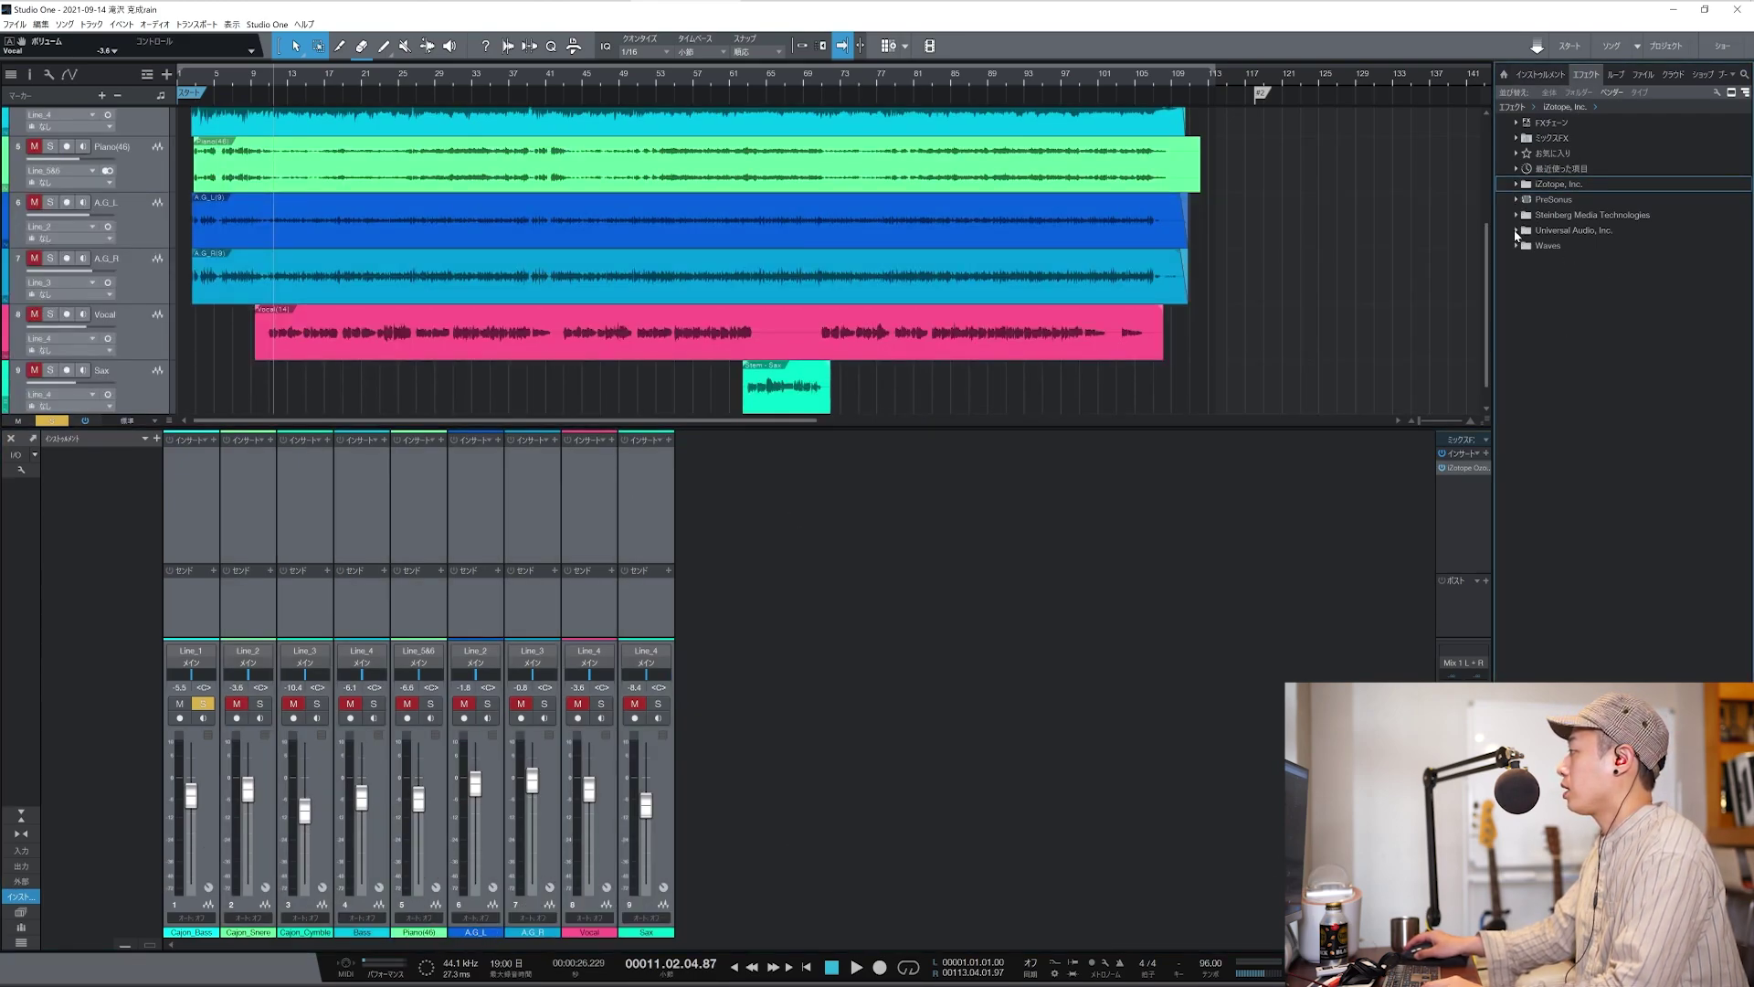
pyautogui.click(1520, 231)
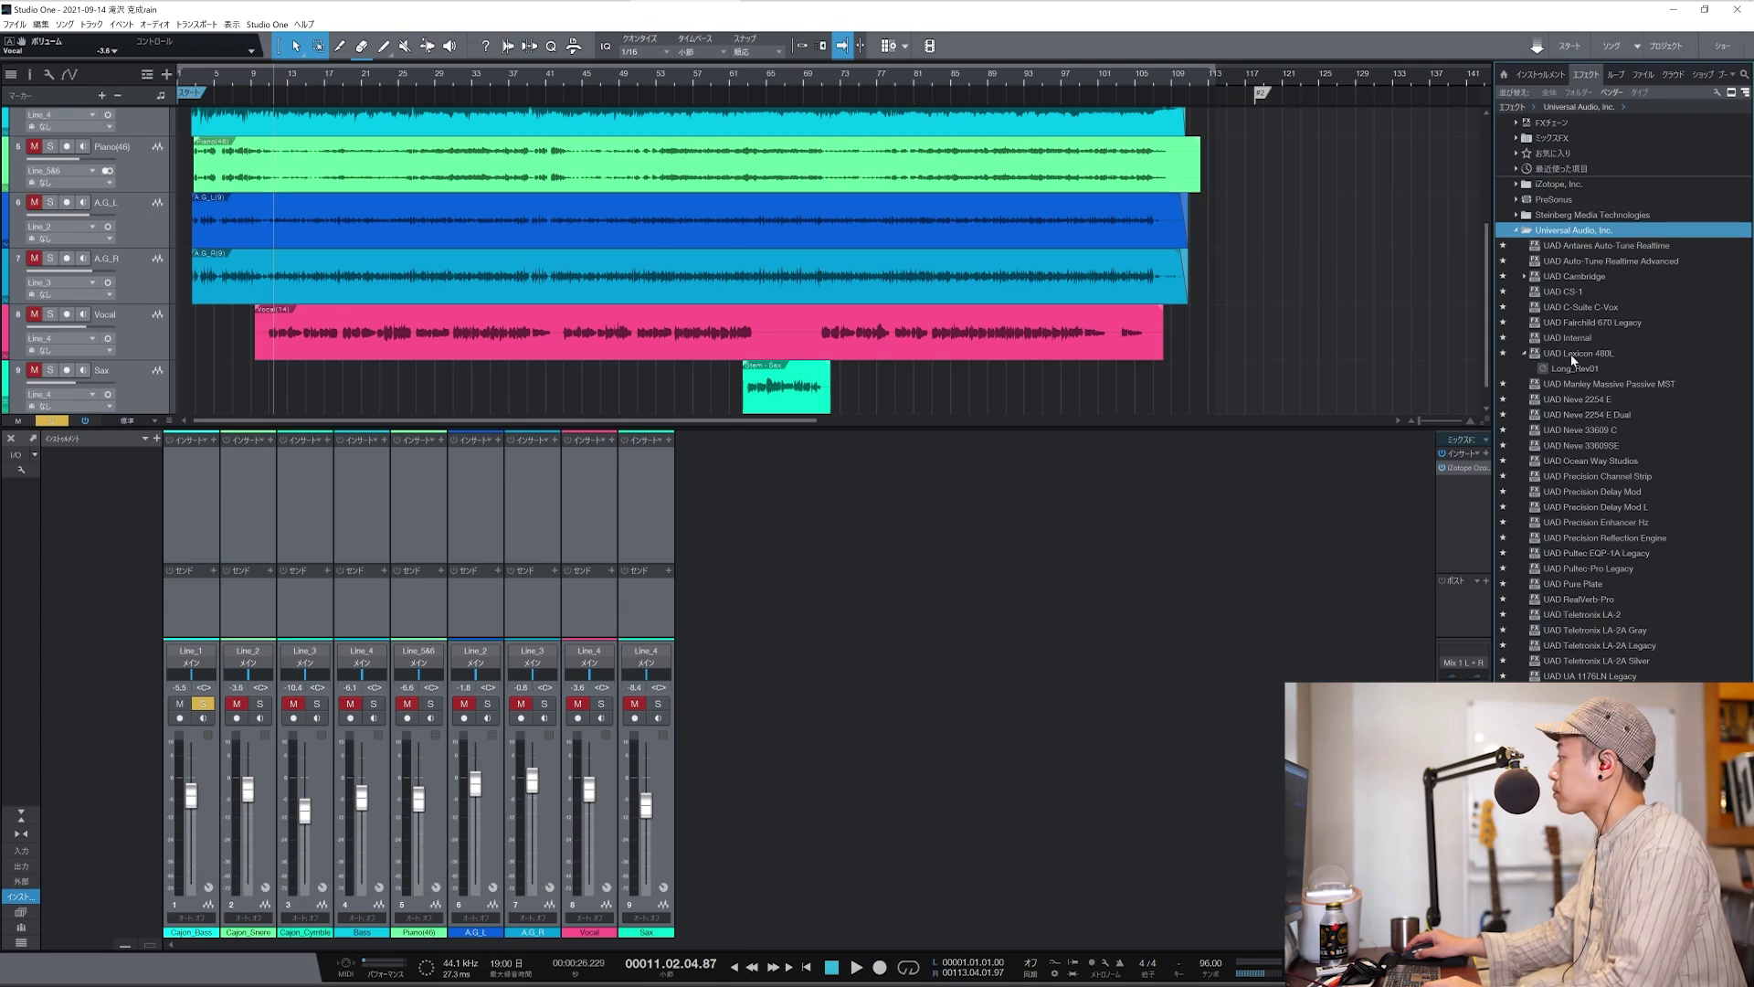
pyautogui.click(1524, 353)
pyautogui.moveTo(1590, 322); pyautogui.dragTo(627, 478)
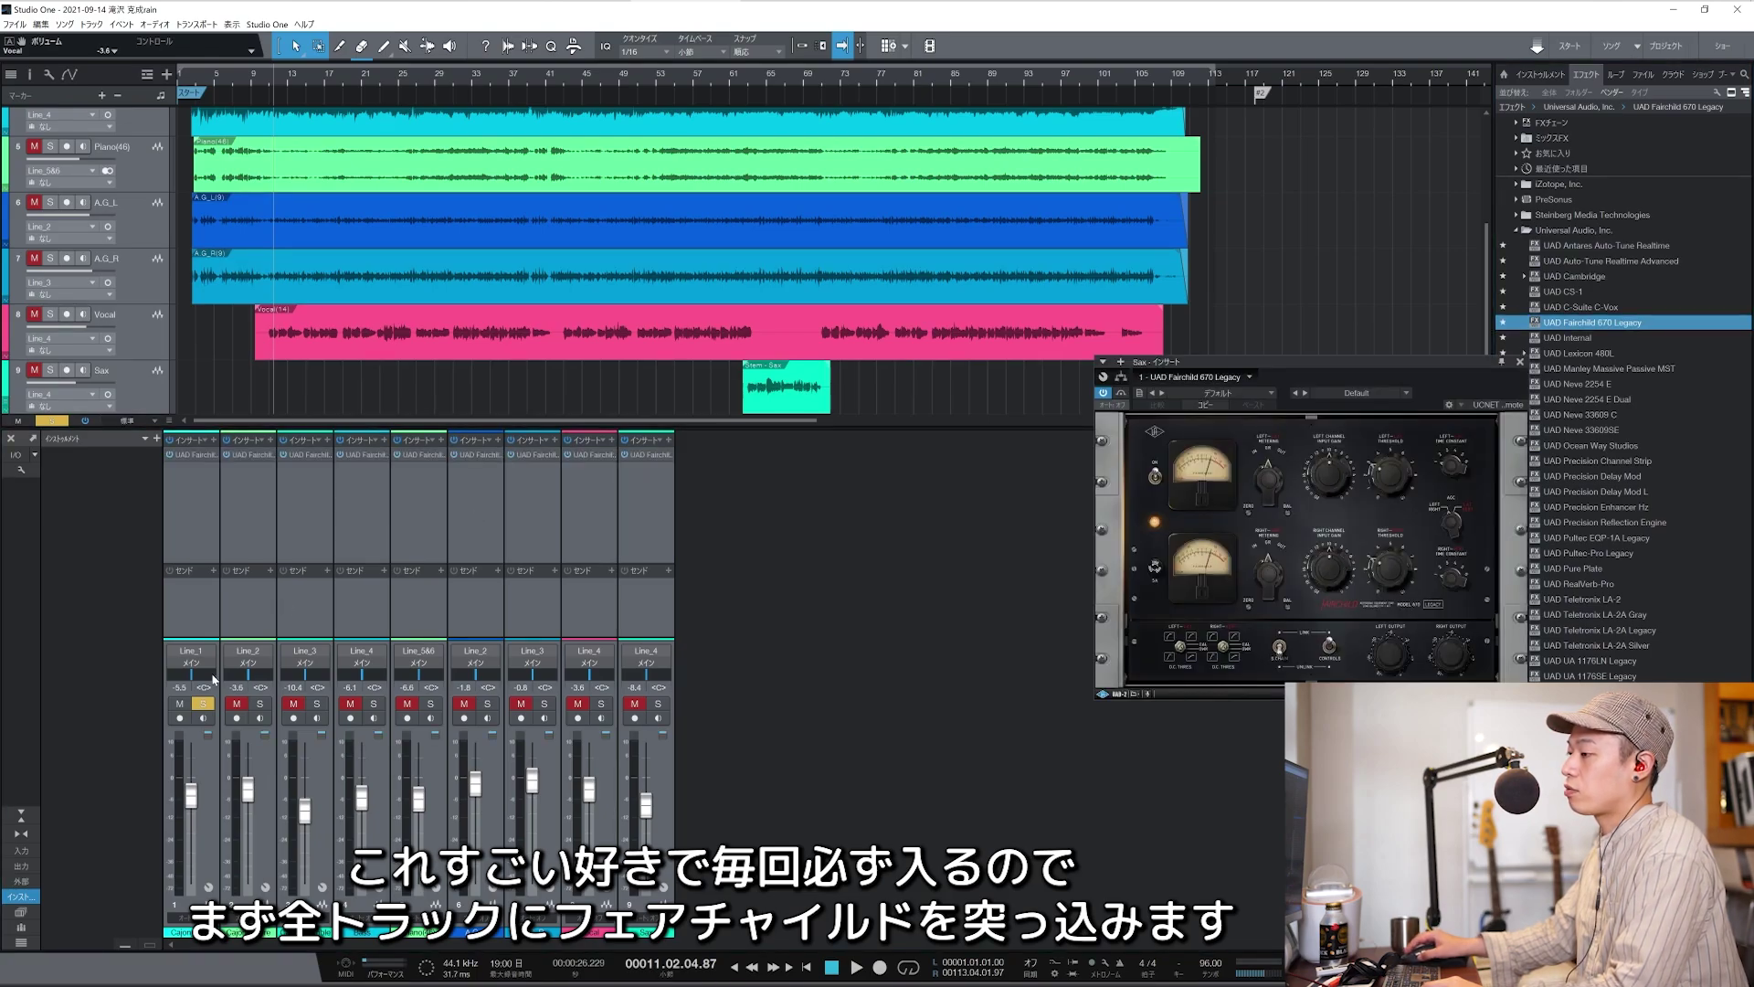
# Insert the UAD Cambridge equalizer and the UAD Neve 33609 C compressor after the Fairchild on the Cajon_Bass channel.
pyautogui.moveTo(1188, 362); pyautogui.dragTo(611, 177)
pyautogui.click(207, 520)
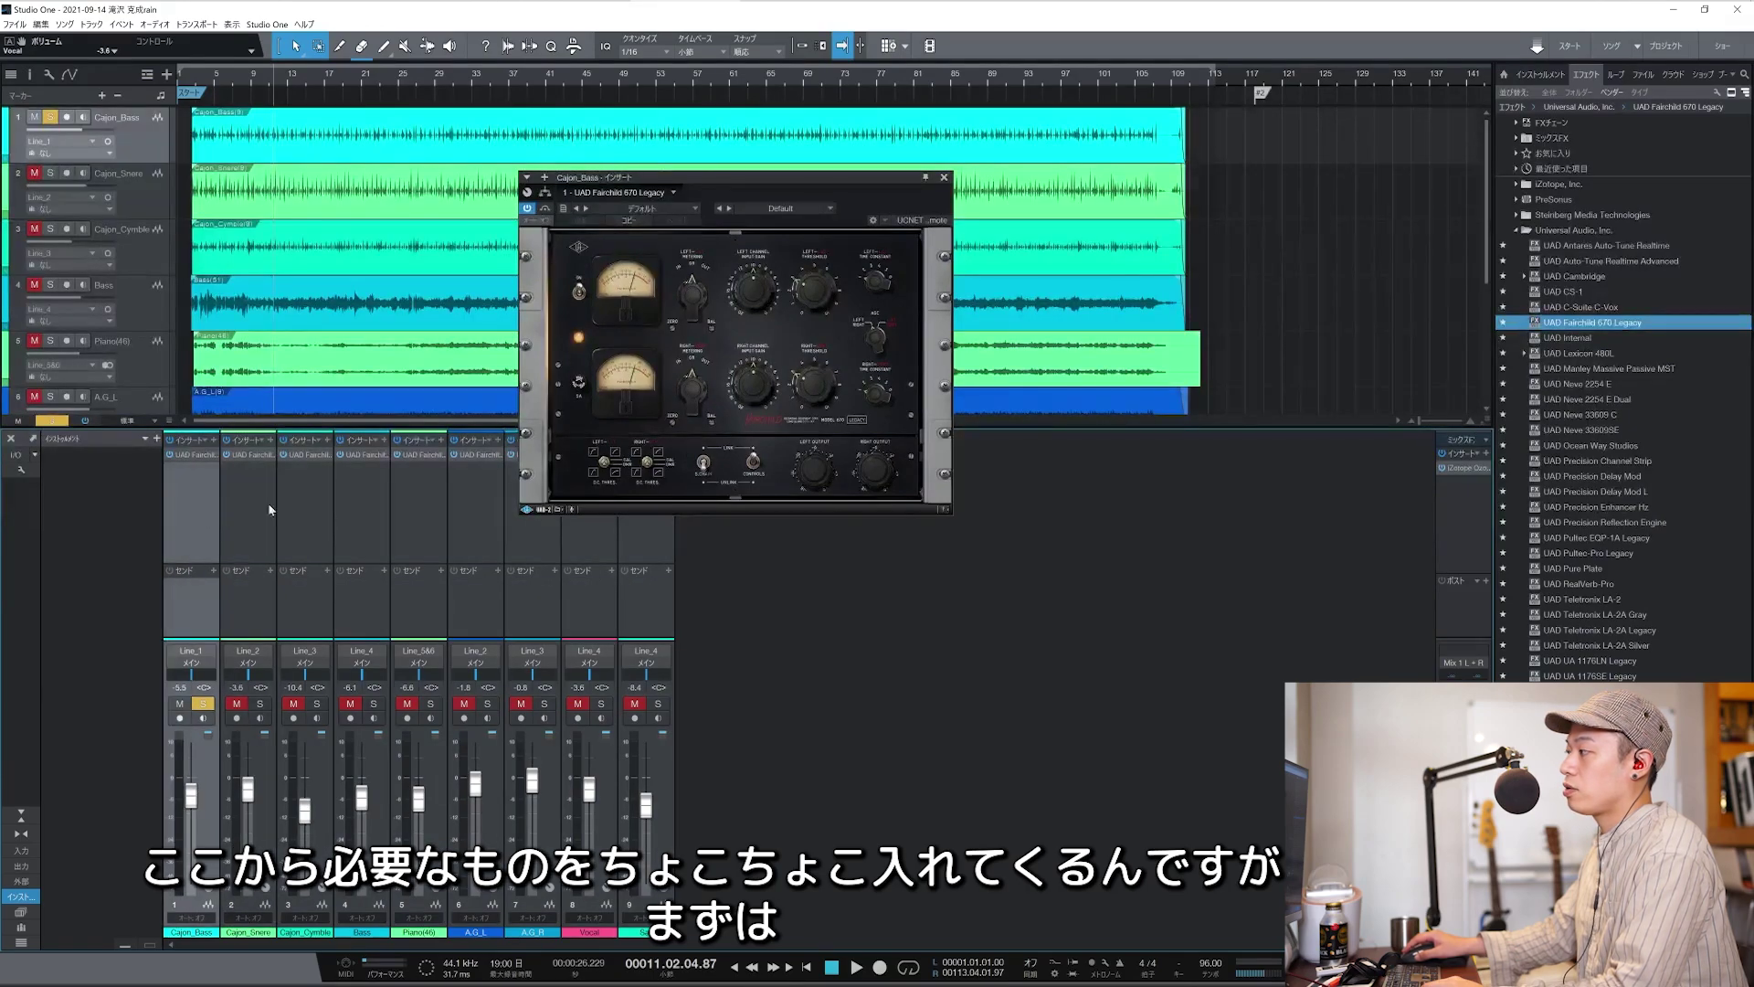
pyautogui.moveTo(1574, 276); pyautogui.dragTo(197, 471)
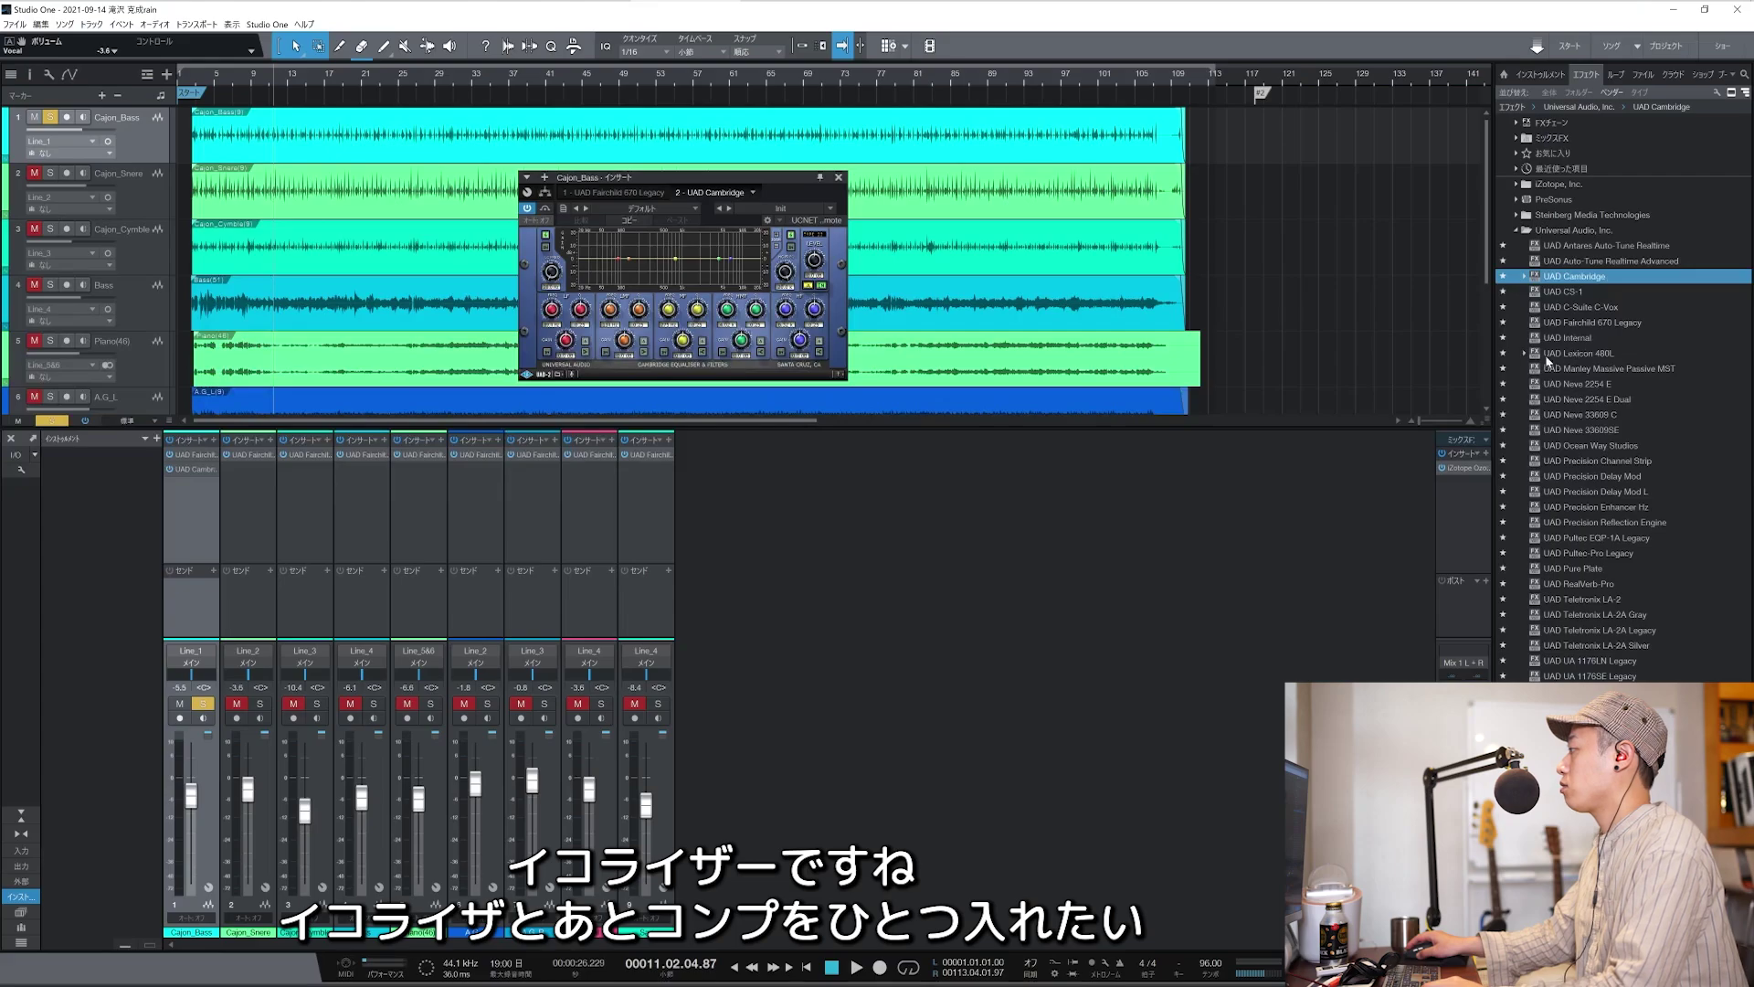
pyautogui.moveTo(1581, 414); pyautogui.dragTo(197, 485)
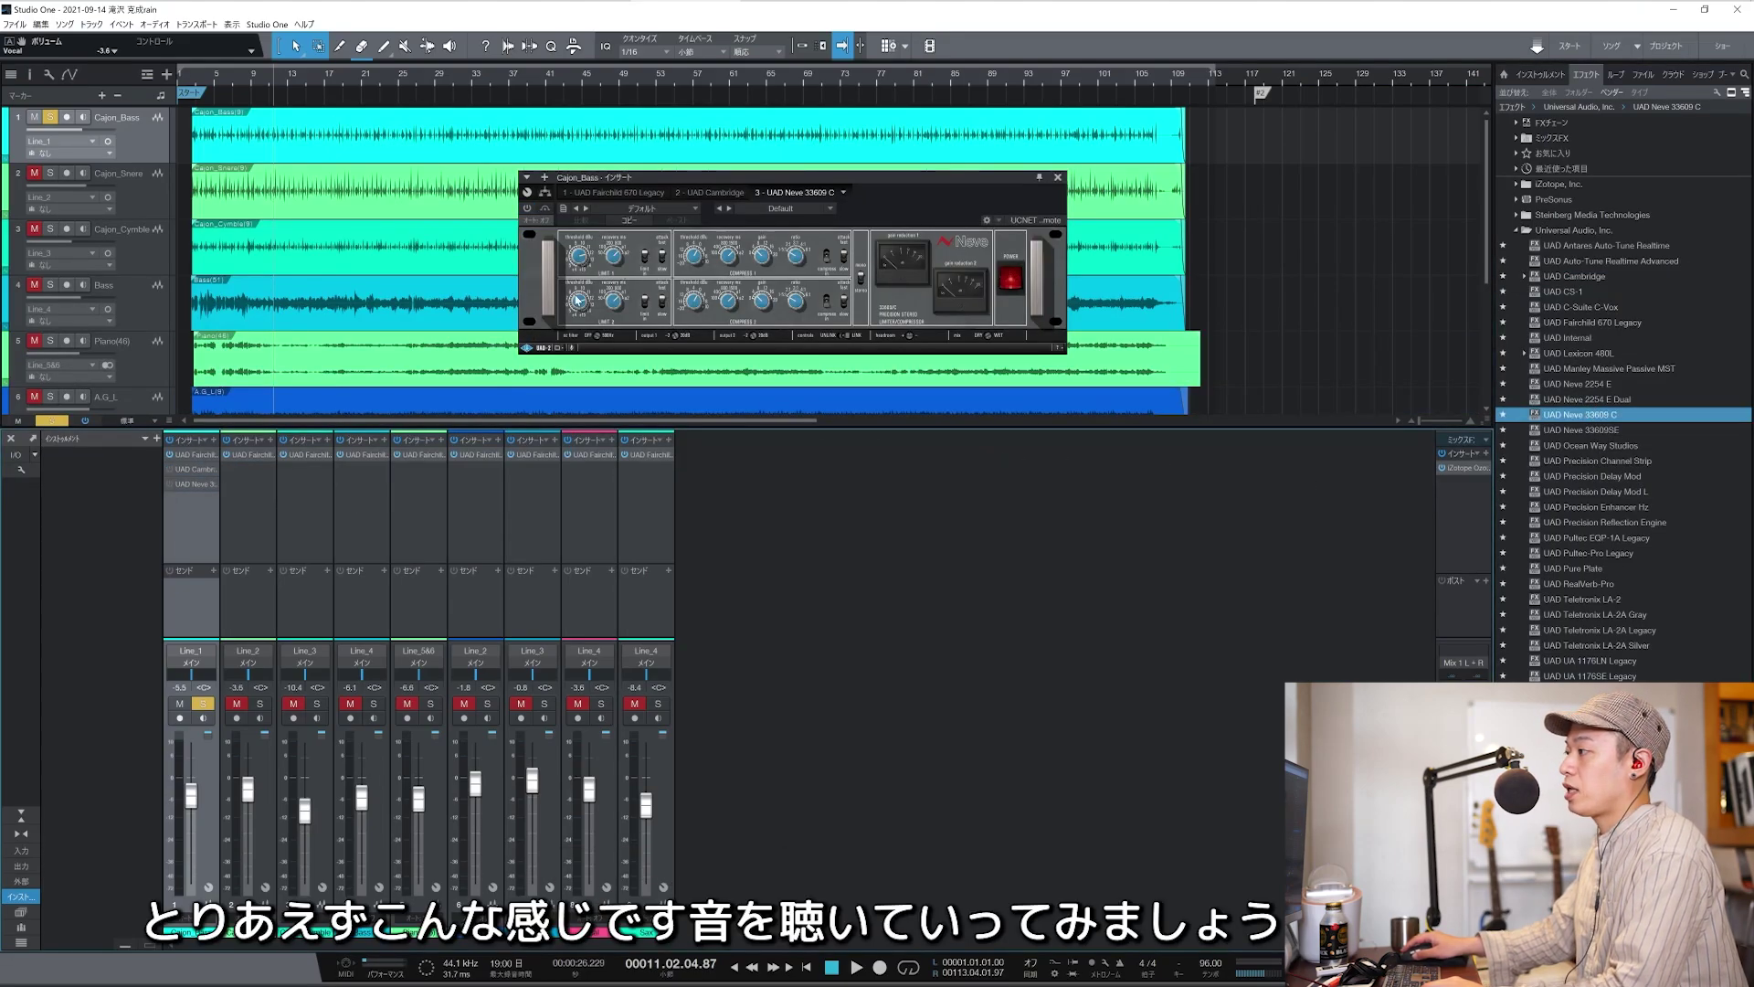
# Adjust the Fairchild's left threshold on Cajon_Bass for stronger compression and move the UAD Neve 33609 C ahead of the Cambridge.
pyautogui.click(610, 192)
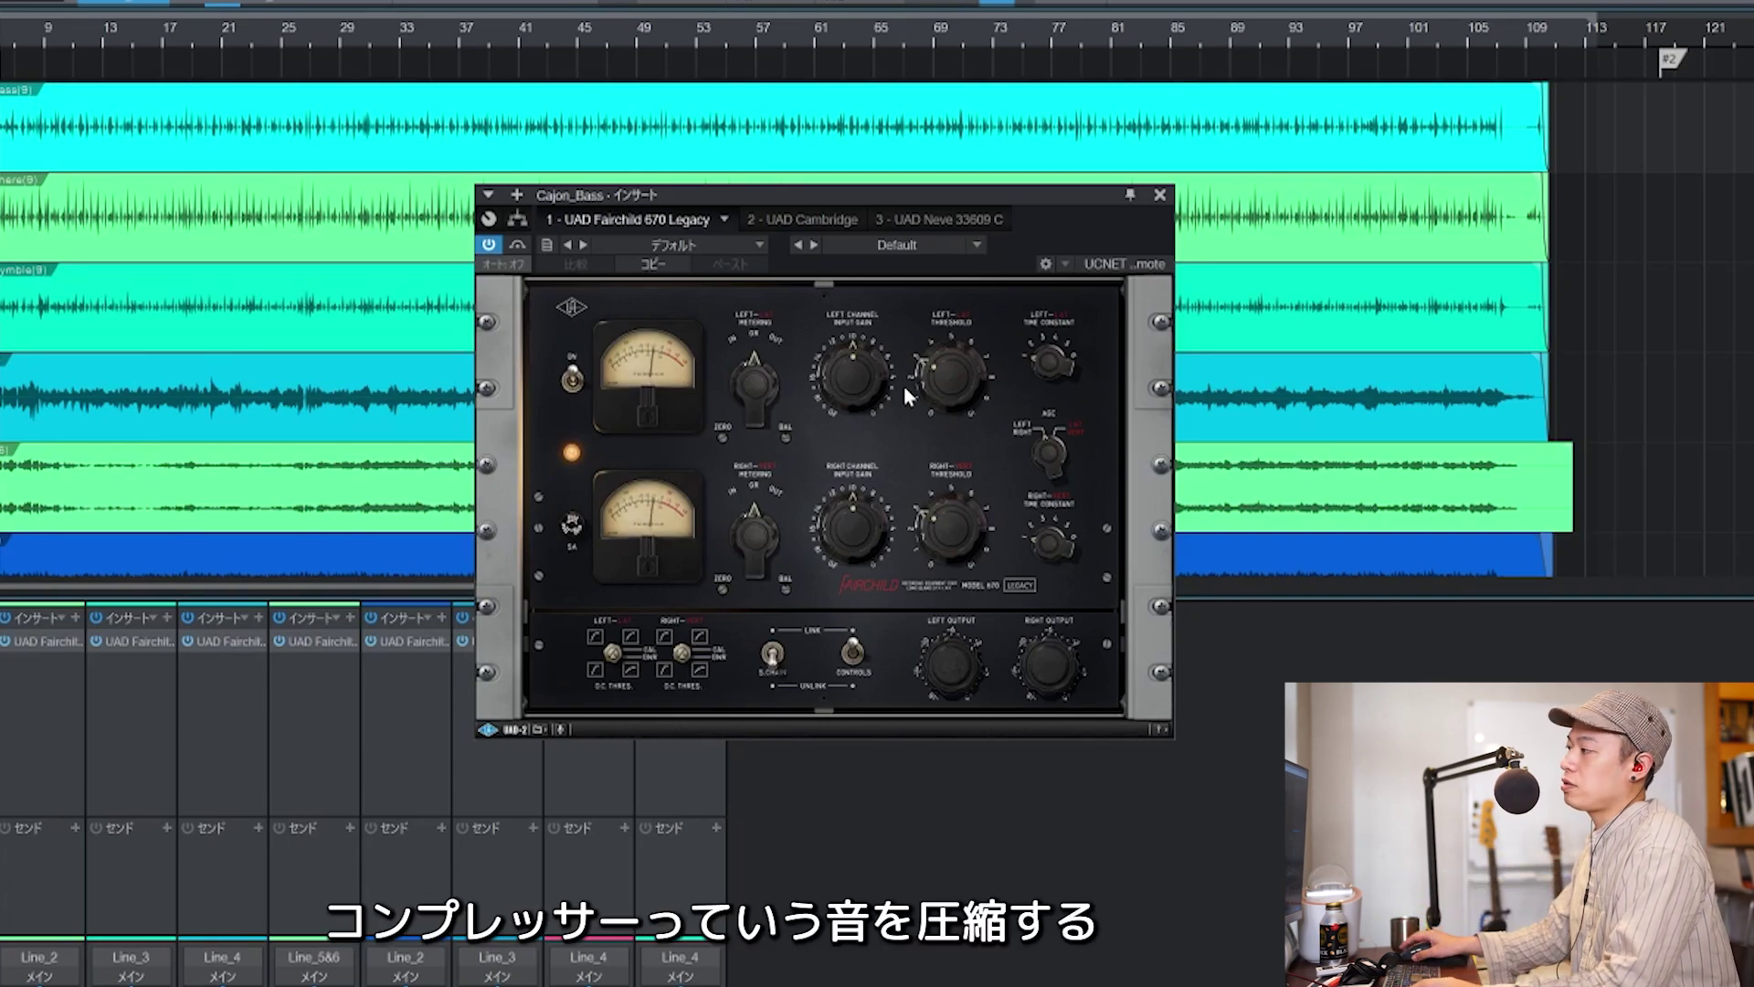
pyautogui.moveTo(958, 392); pyautogui.dragTo(960, 374)
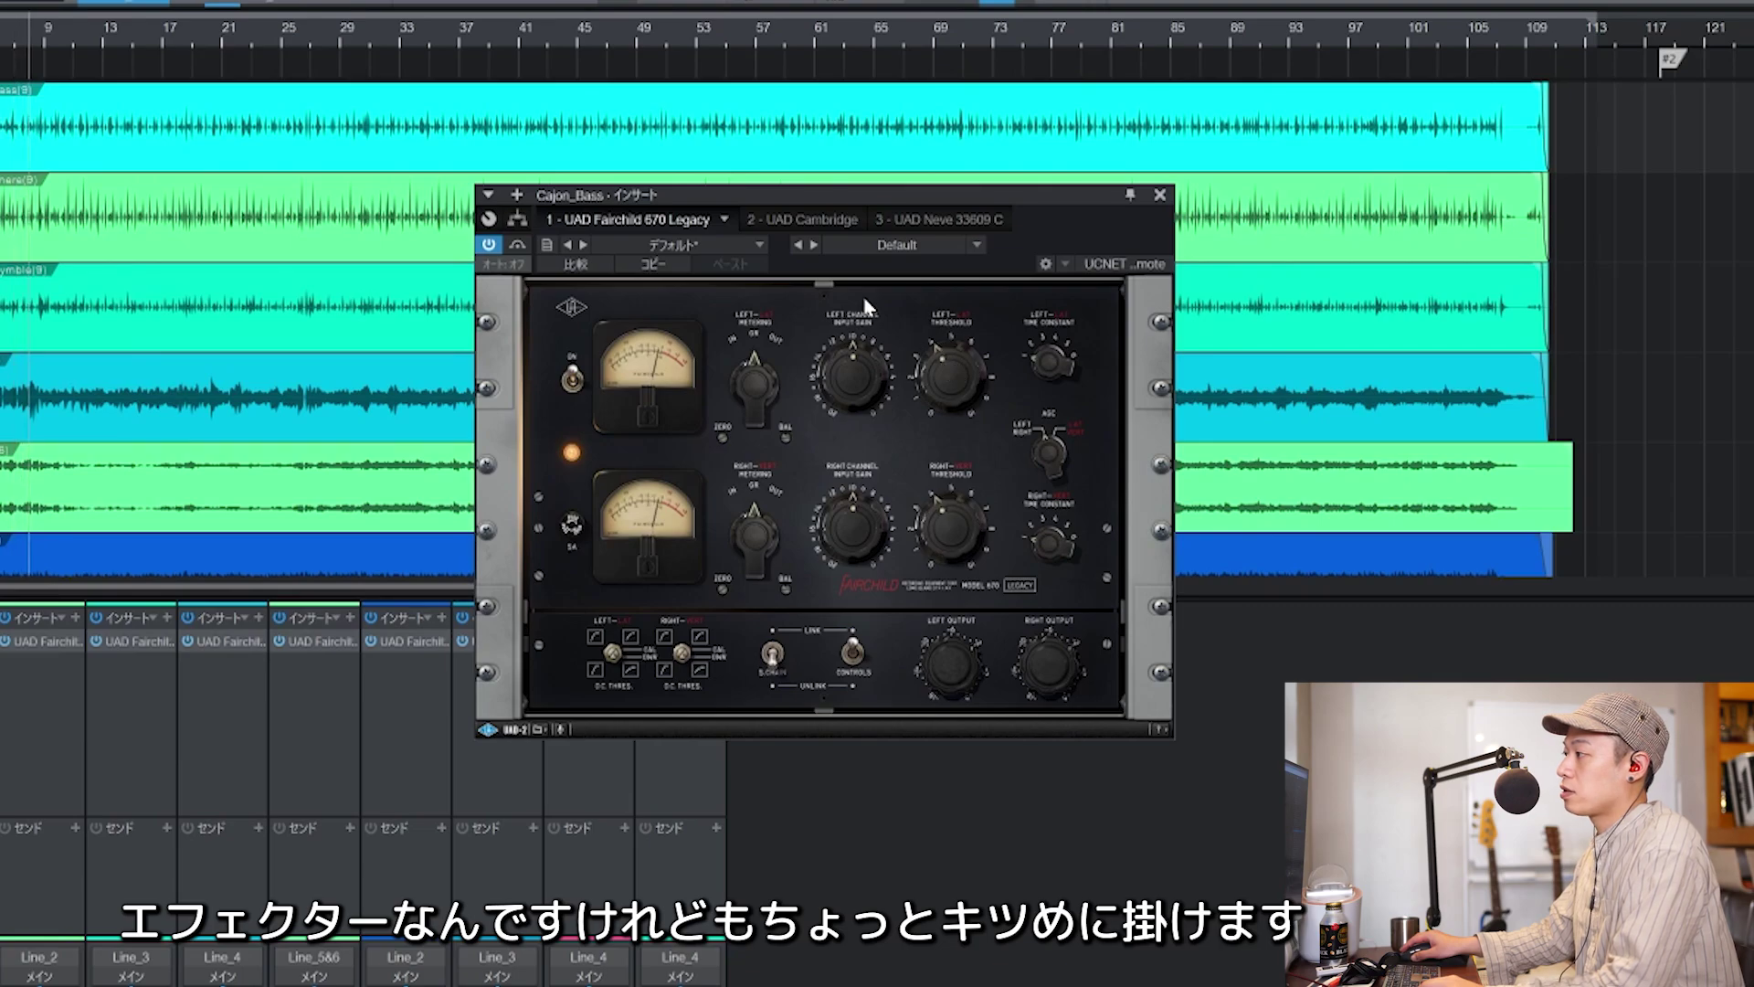
pyautogui.moveTo(967, 228); pyautogui.dragTo(786, 229)
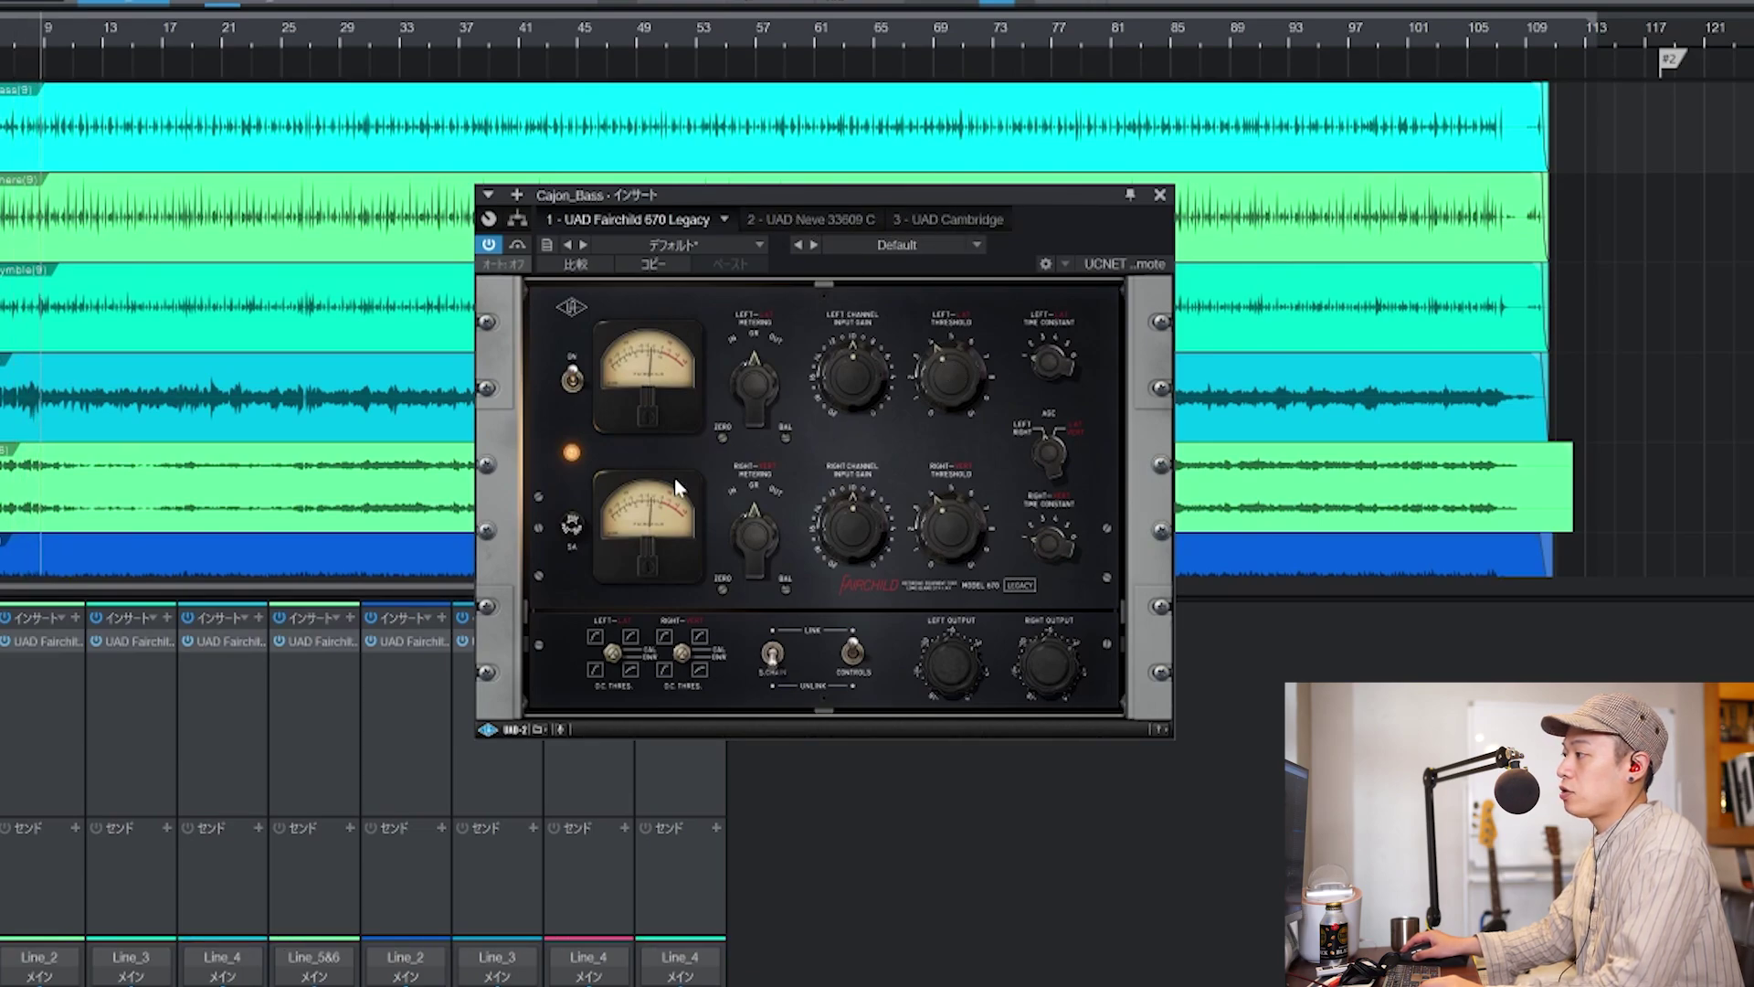
# Adjust the Compress 1 threshold on the Neve 33609 C and compare the Cajon_Bass sound with the compressor bypassed and active.
pyautogui.click(765, 219)
pyautogui.moveTo(763, 329); pyautogui.dragTo(765, 315)
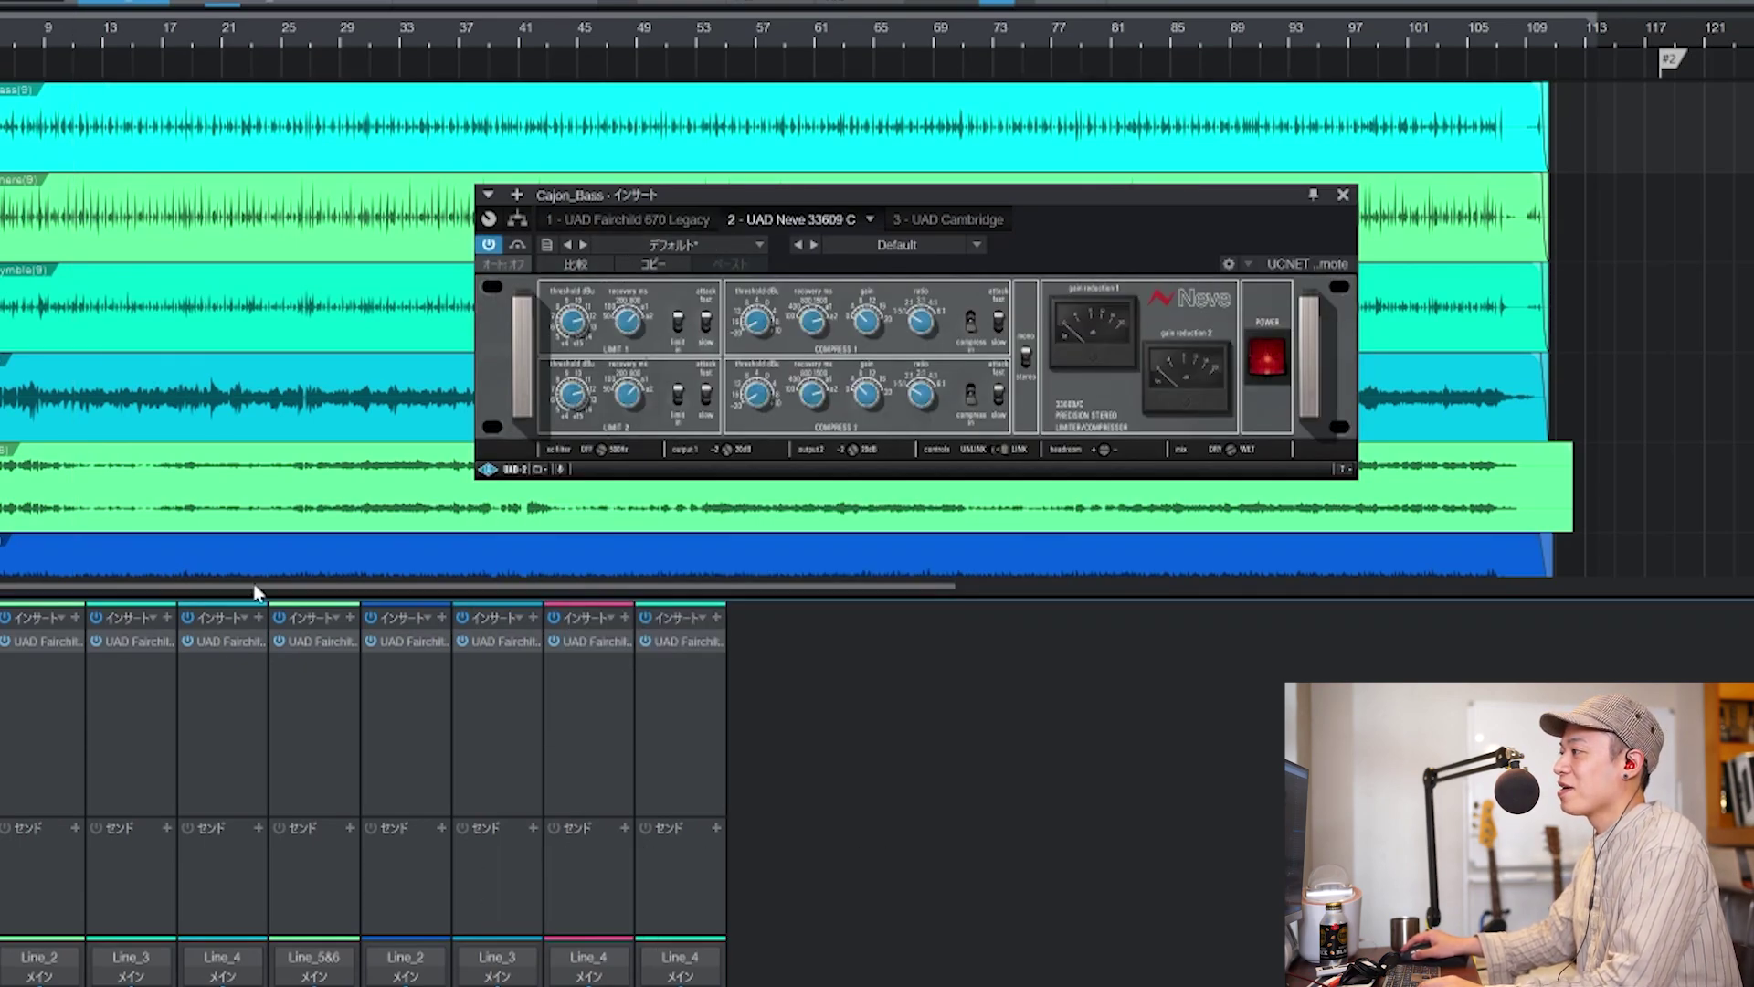
pyautogui.click(489, 245)
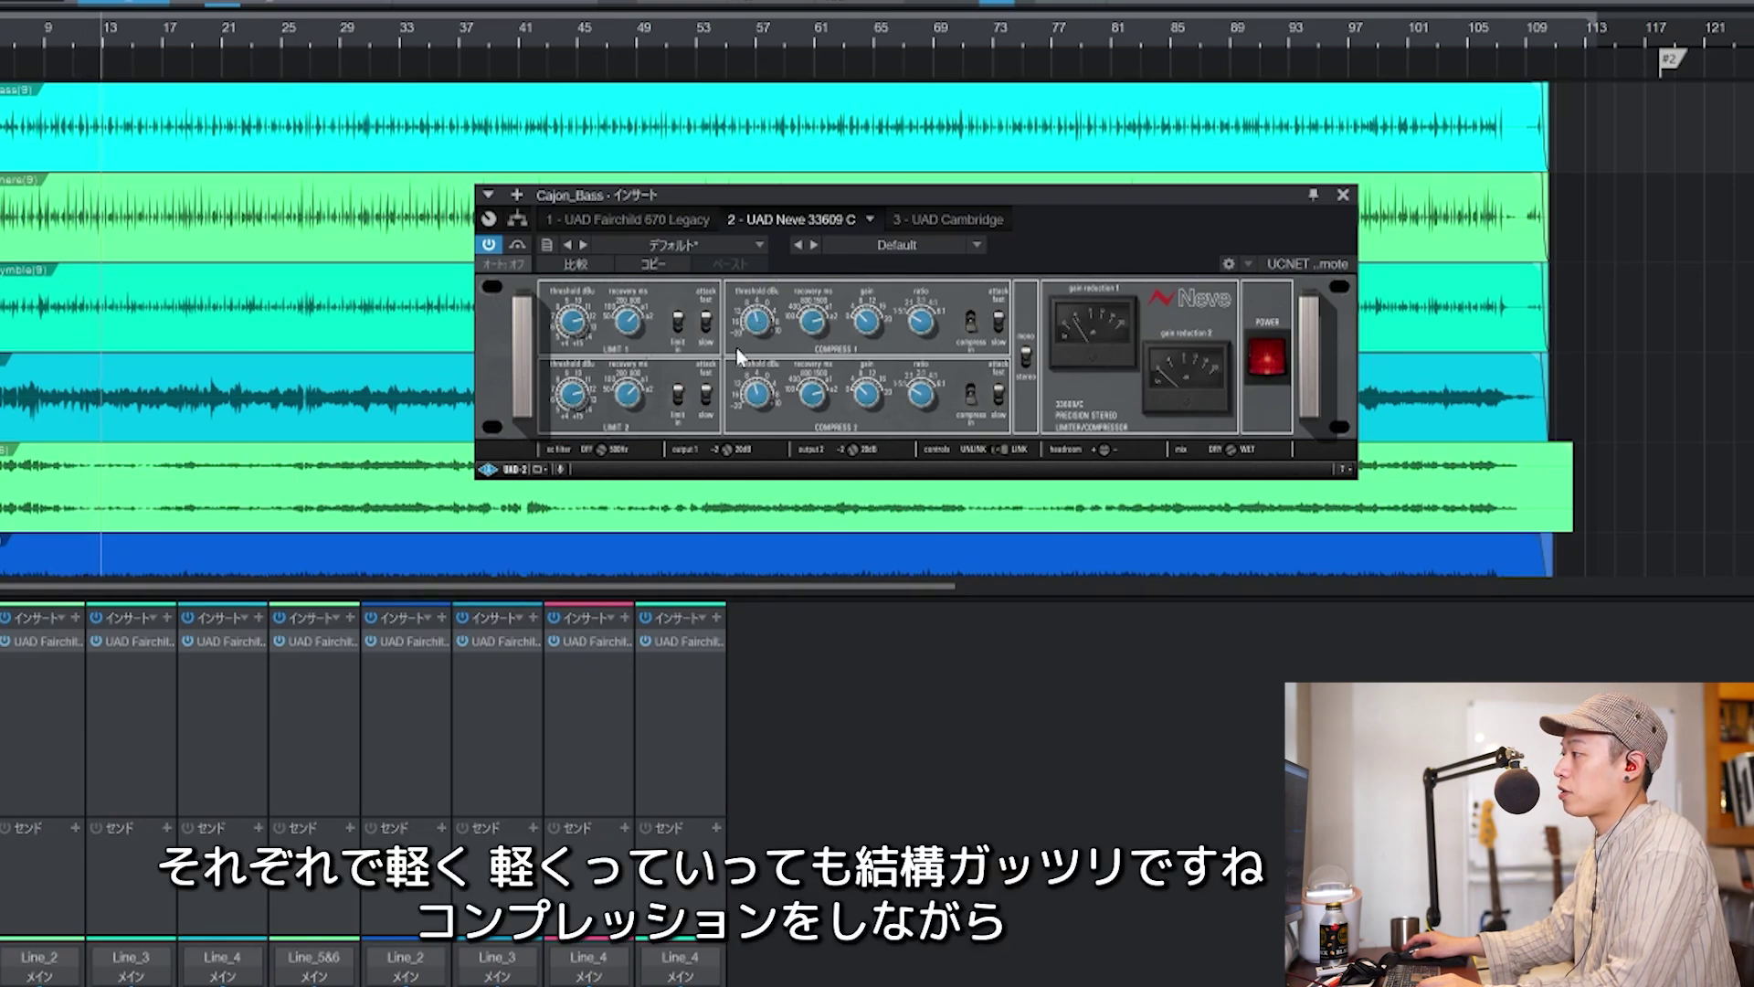
# Review the Fairchild and Neve compressor settings on Cajon_Bass and bring up the Cambridge equalizer.
pyautogui.click(660, 220)
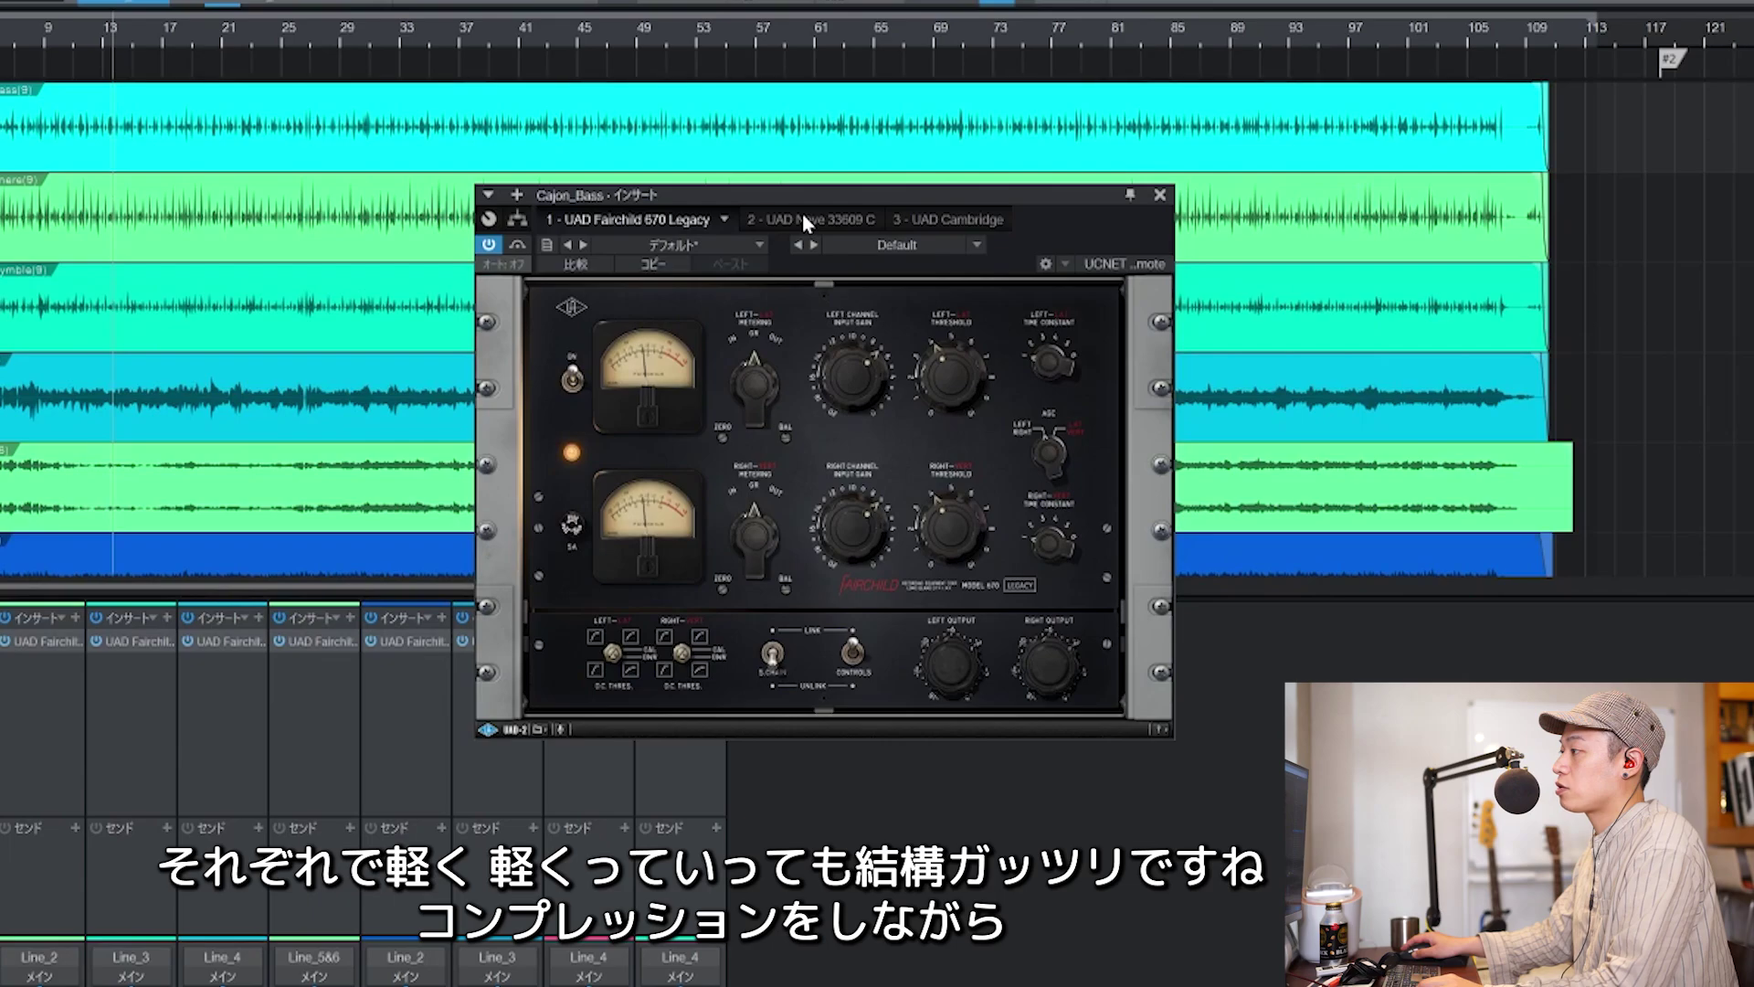
pyautogui.click(803, 218)
pyautogui.click(950, 219)
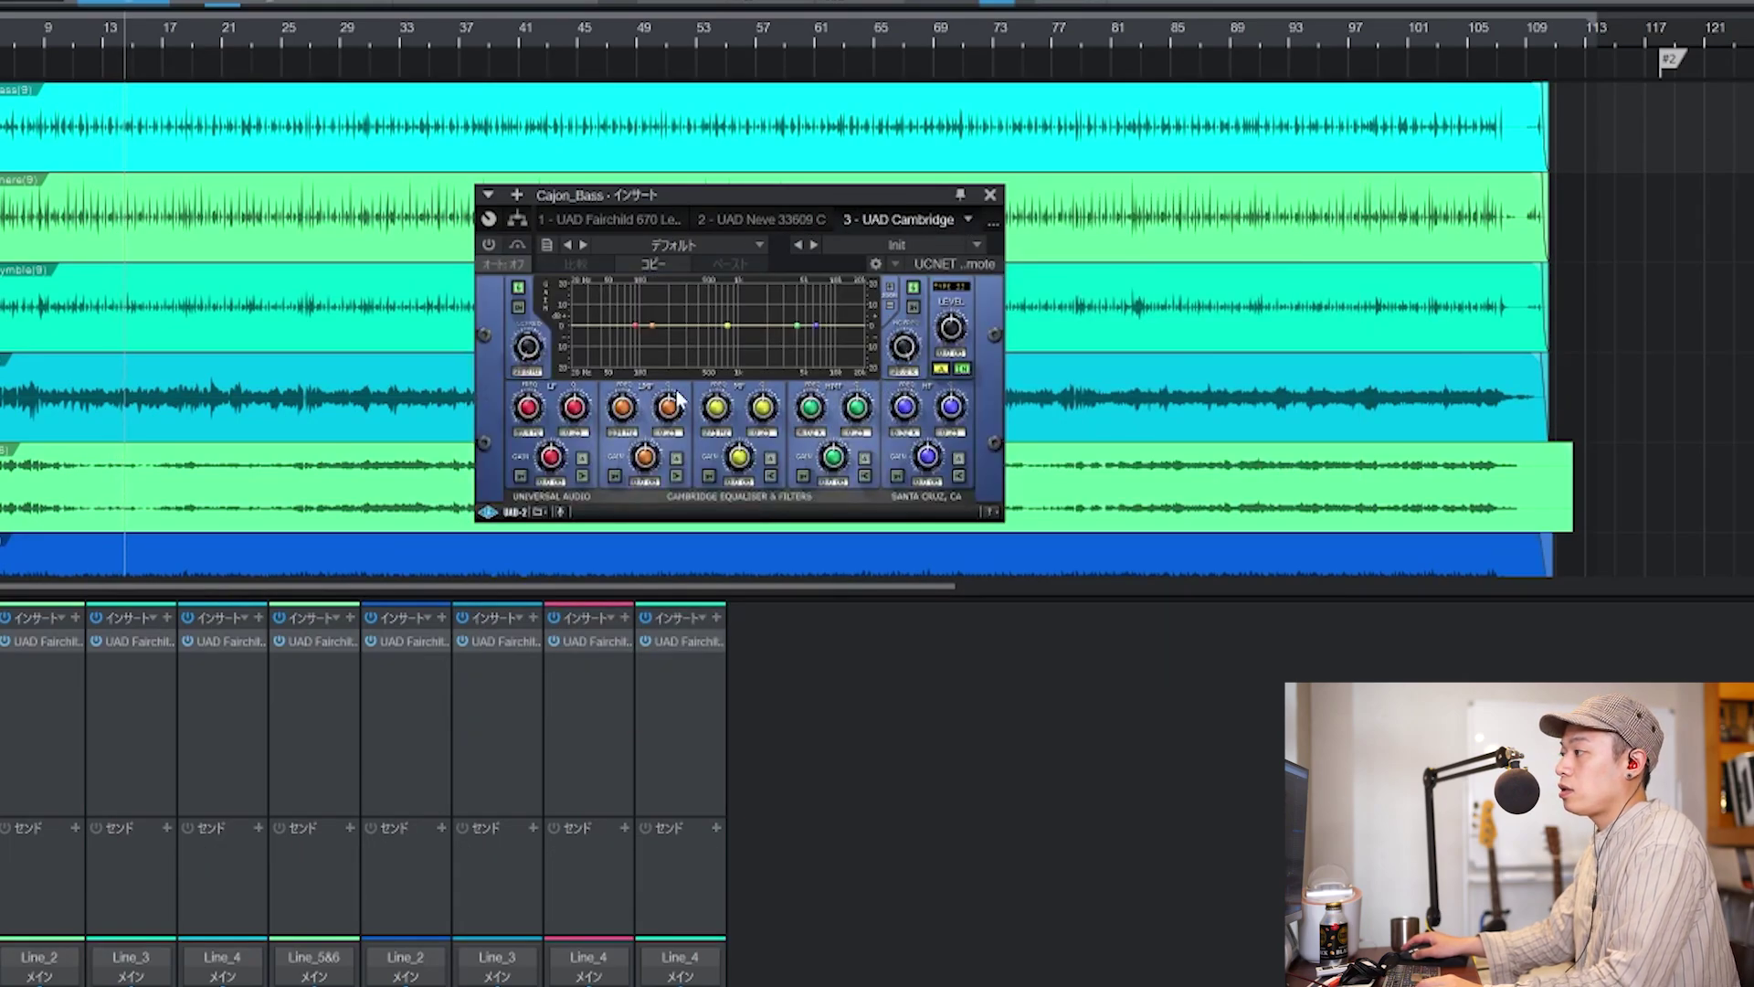
# Try a strong low-mid boost and a narrow high-frequency cut on the Cambridge equalizer, and switch the high band off.
pyautogui.moveTo(652, 322); pyautogui.dragTo(648, 316)
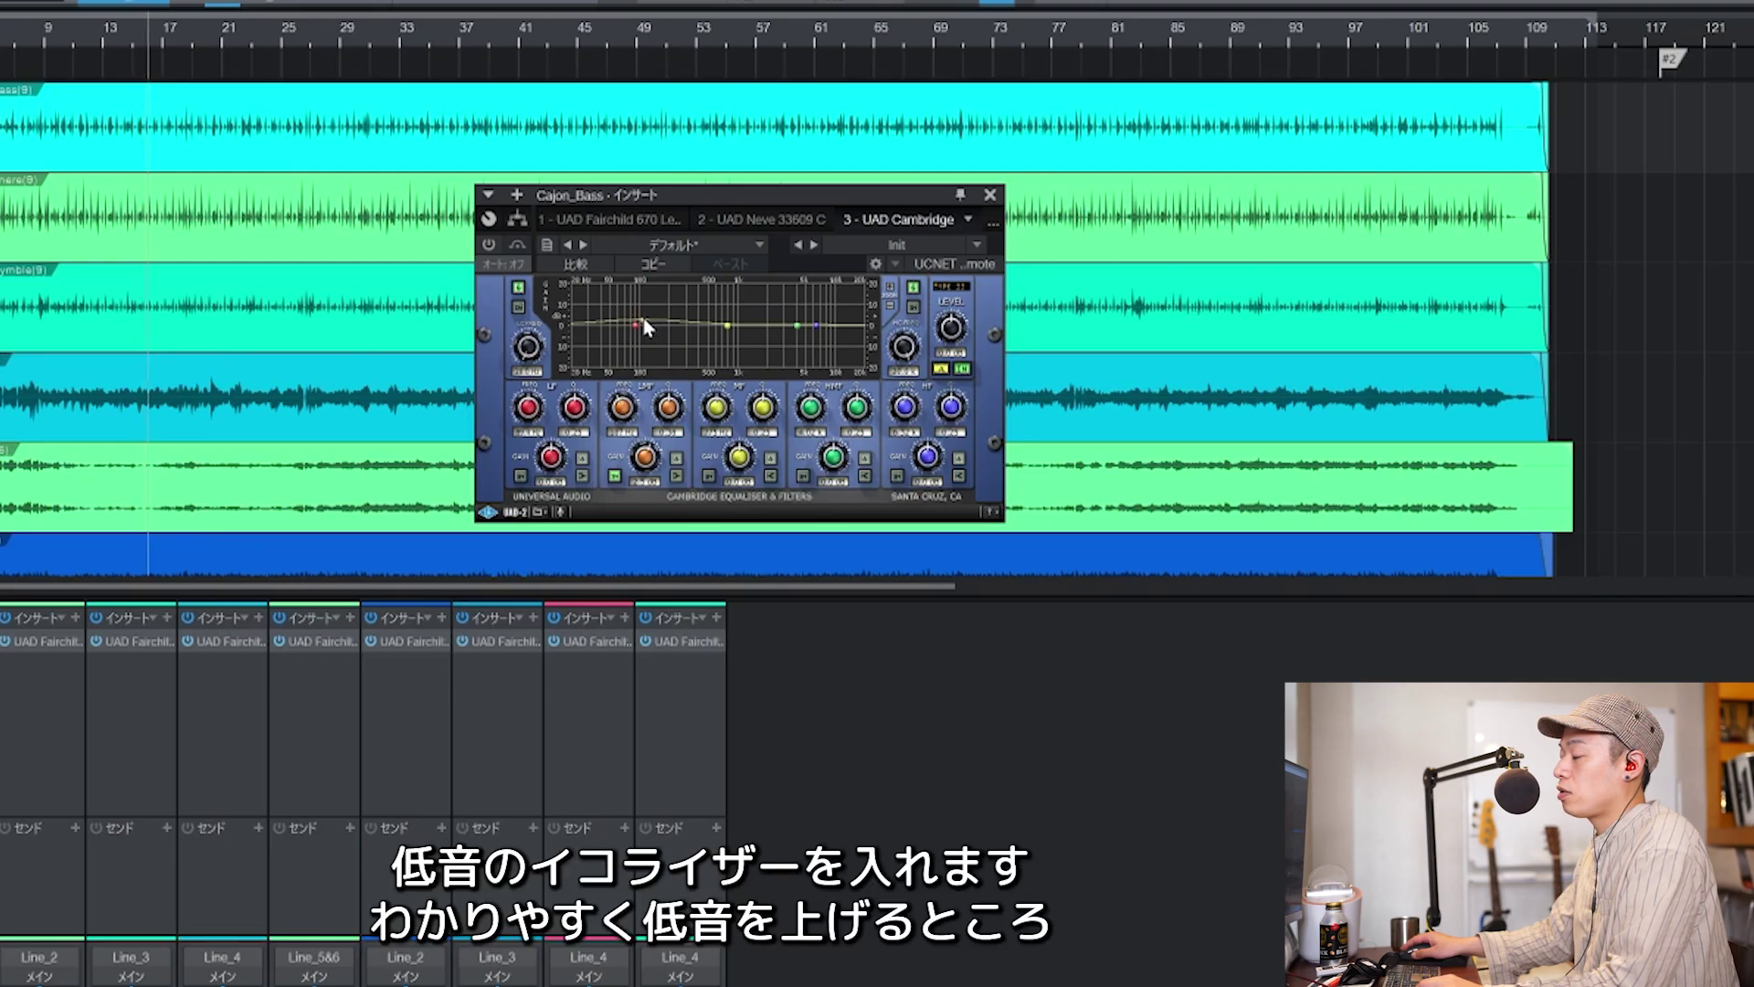
pyautogui.moveTo(644, 315); pyautogui.dragTo(697, 286)
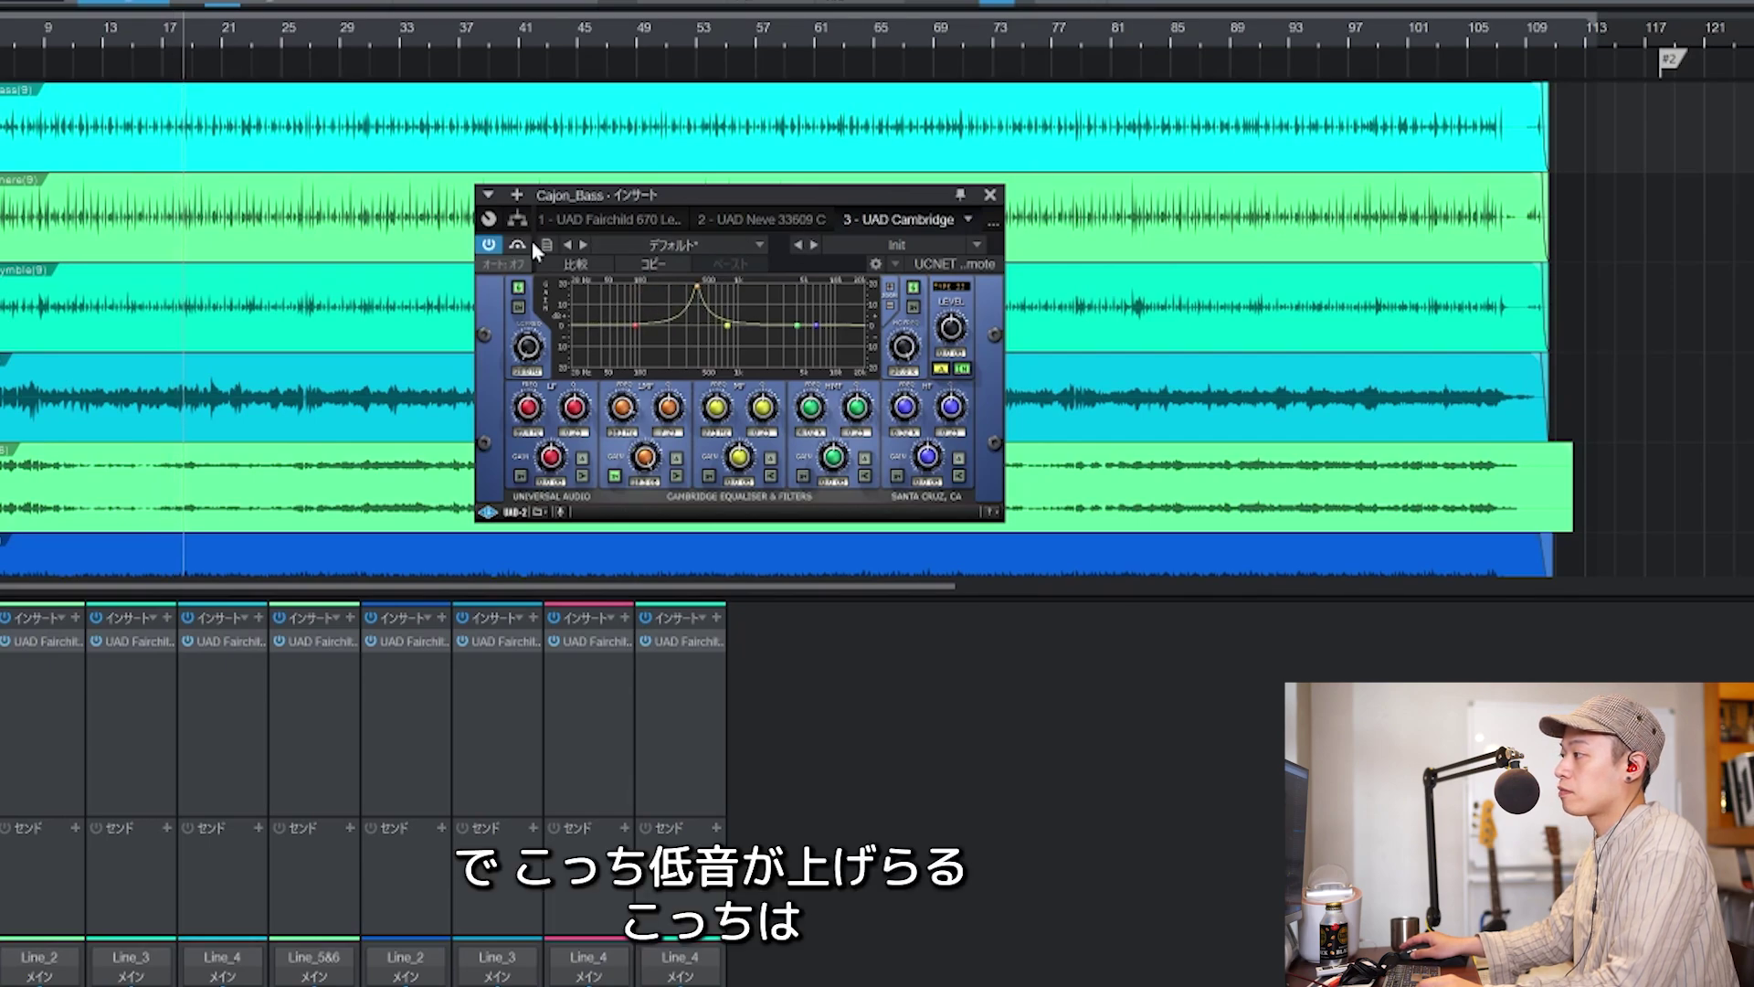
pyautogui.moveTo(697, 286); pyautogui.dragTo(811, 375)
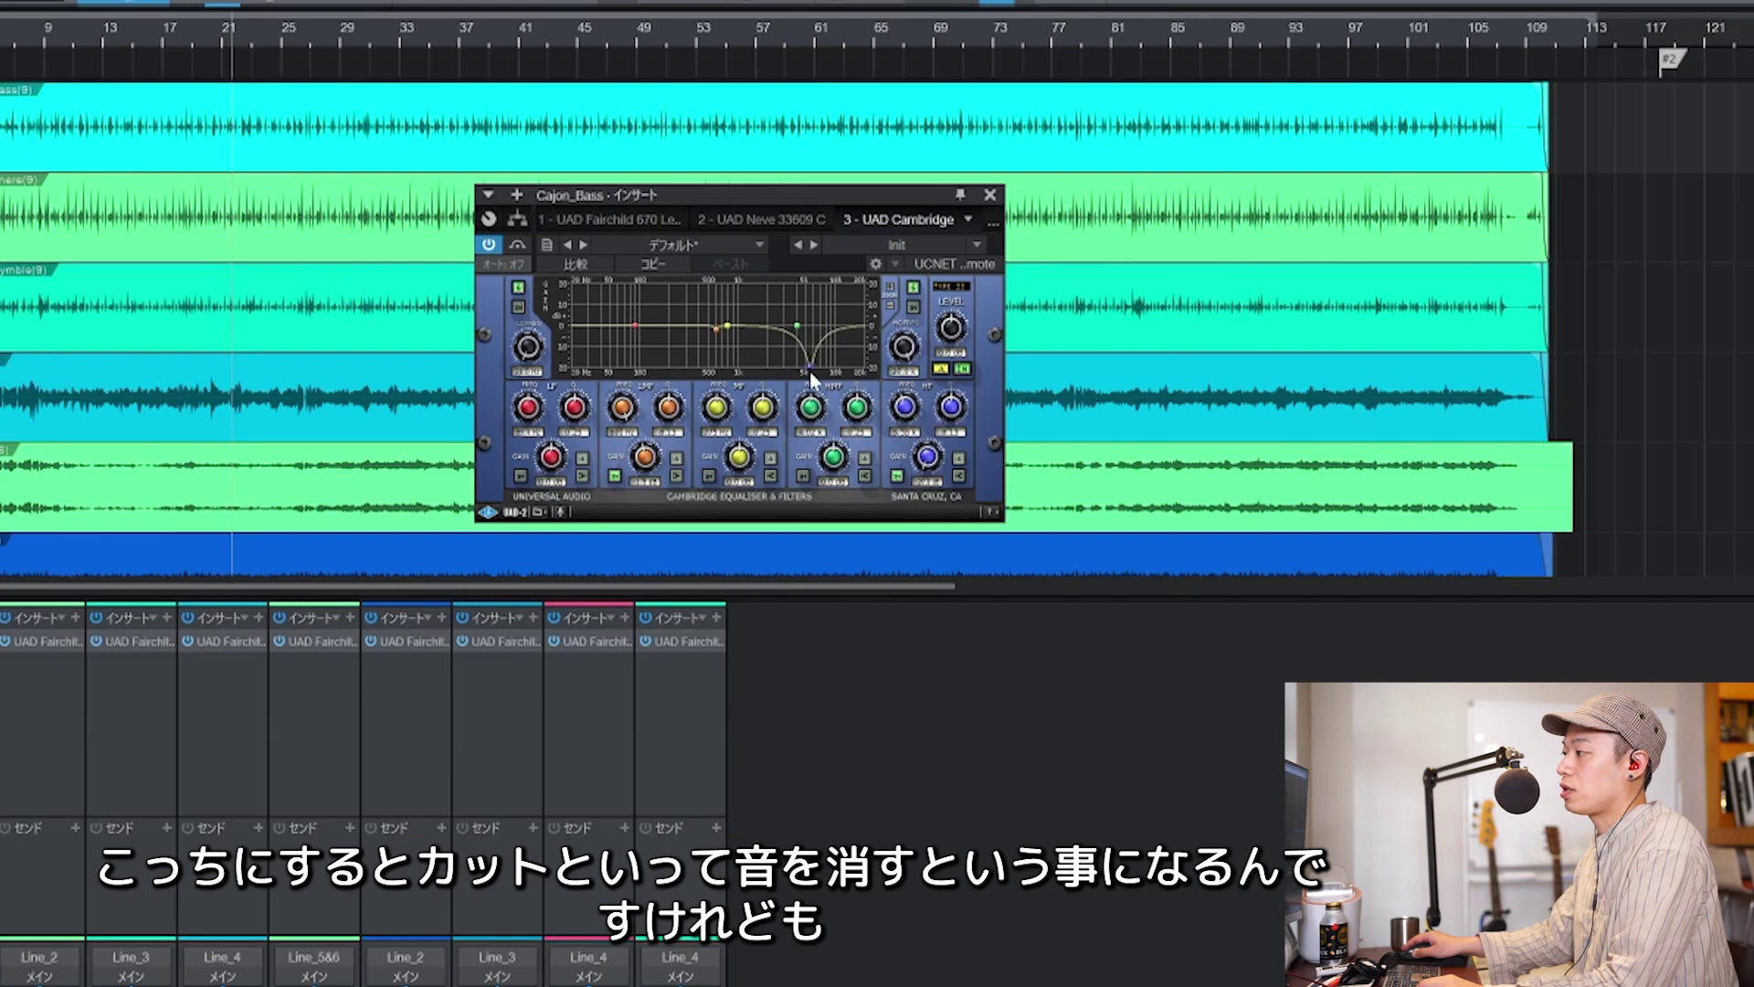
pyautogui.click(897, 473)
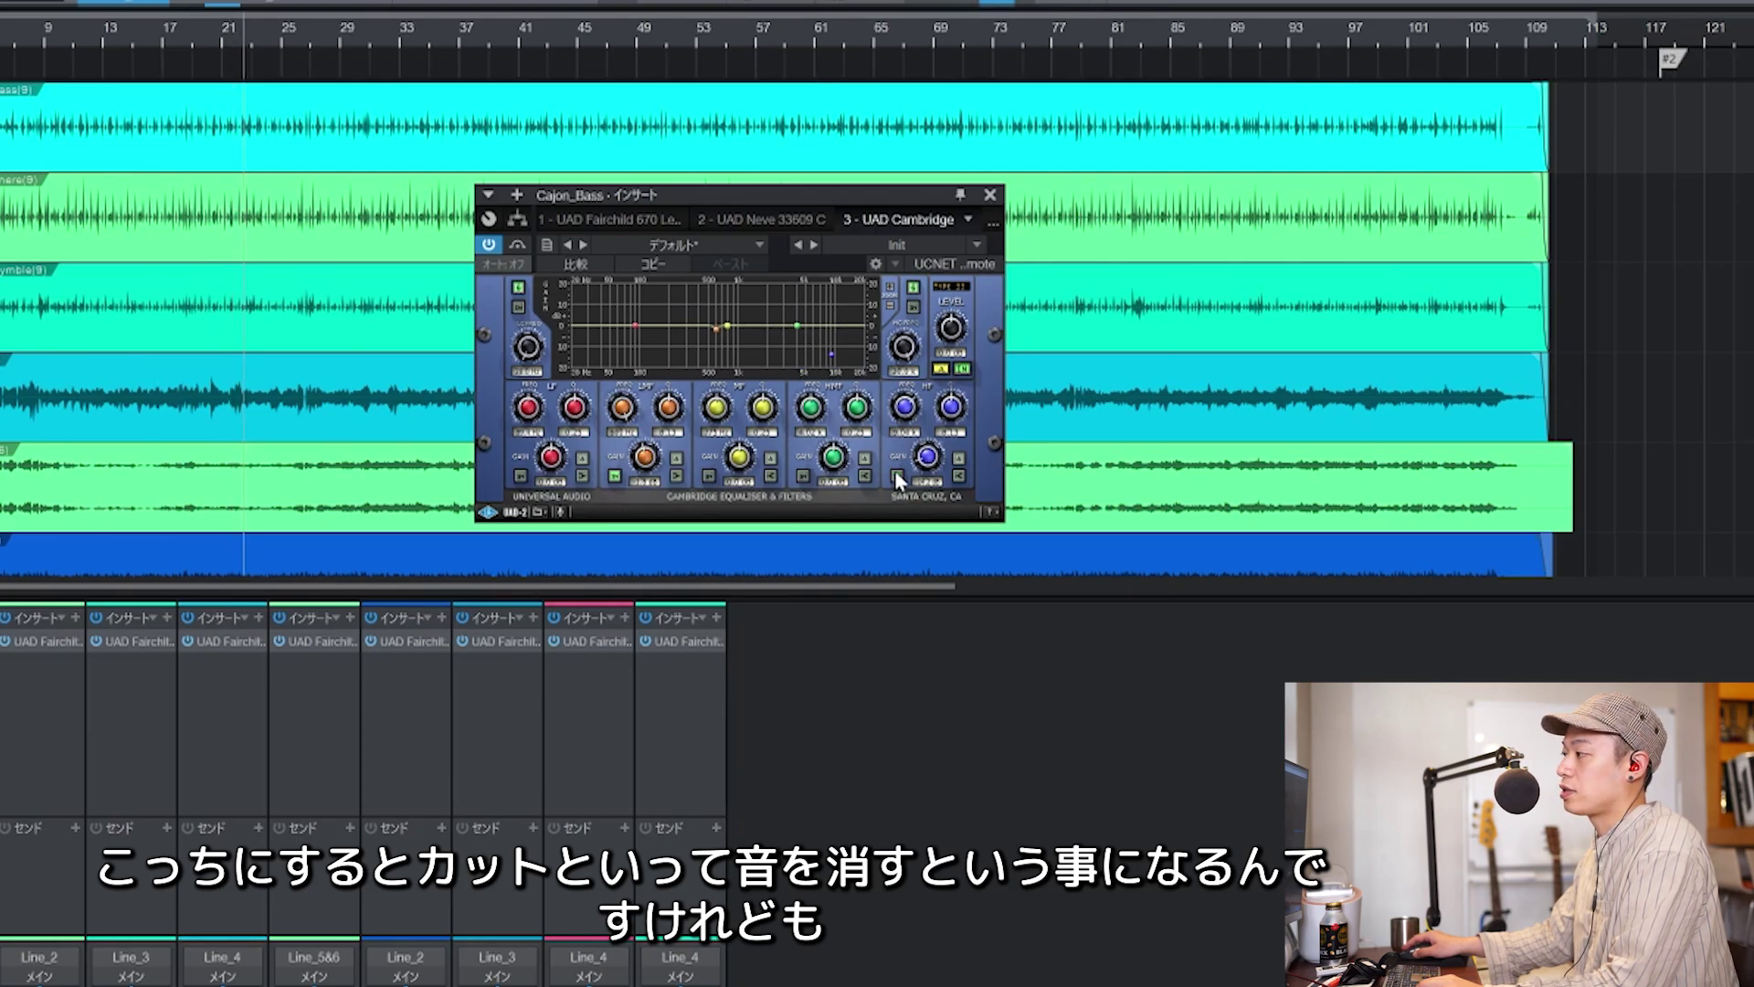
# Shape Cajon_Bass with a gentle boost near 100 Hz and a high-shelf cut reaching down into the upper mids.
pyautogui.moveTo(715, 327); pyautogui.dragTo(637, 333)
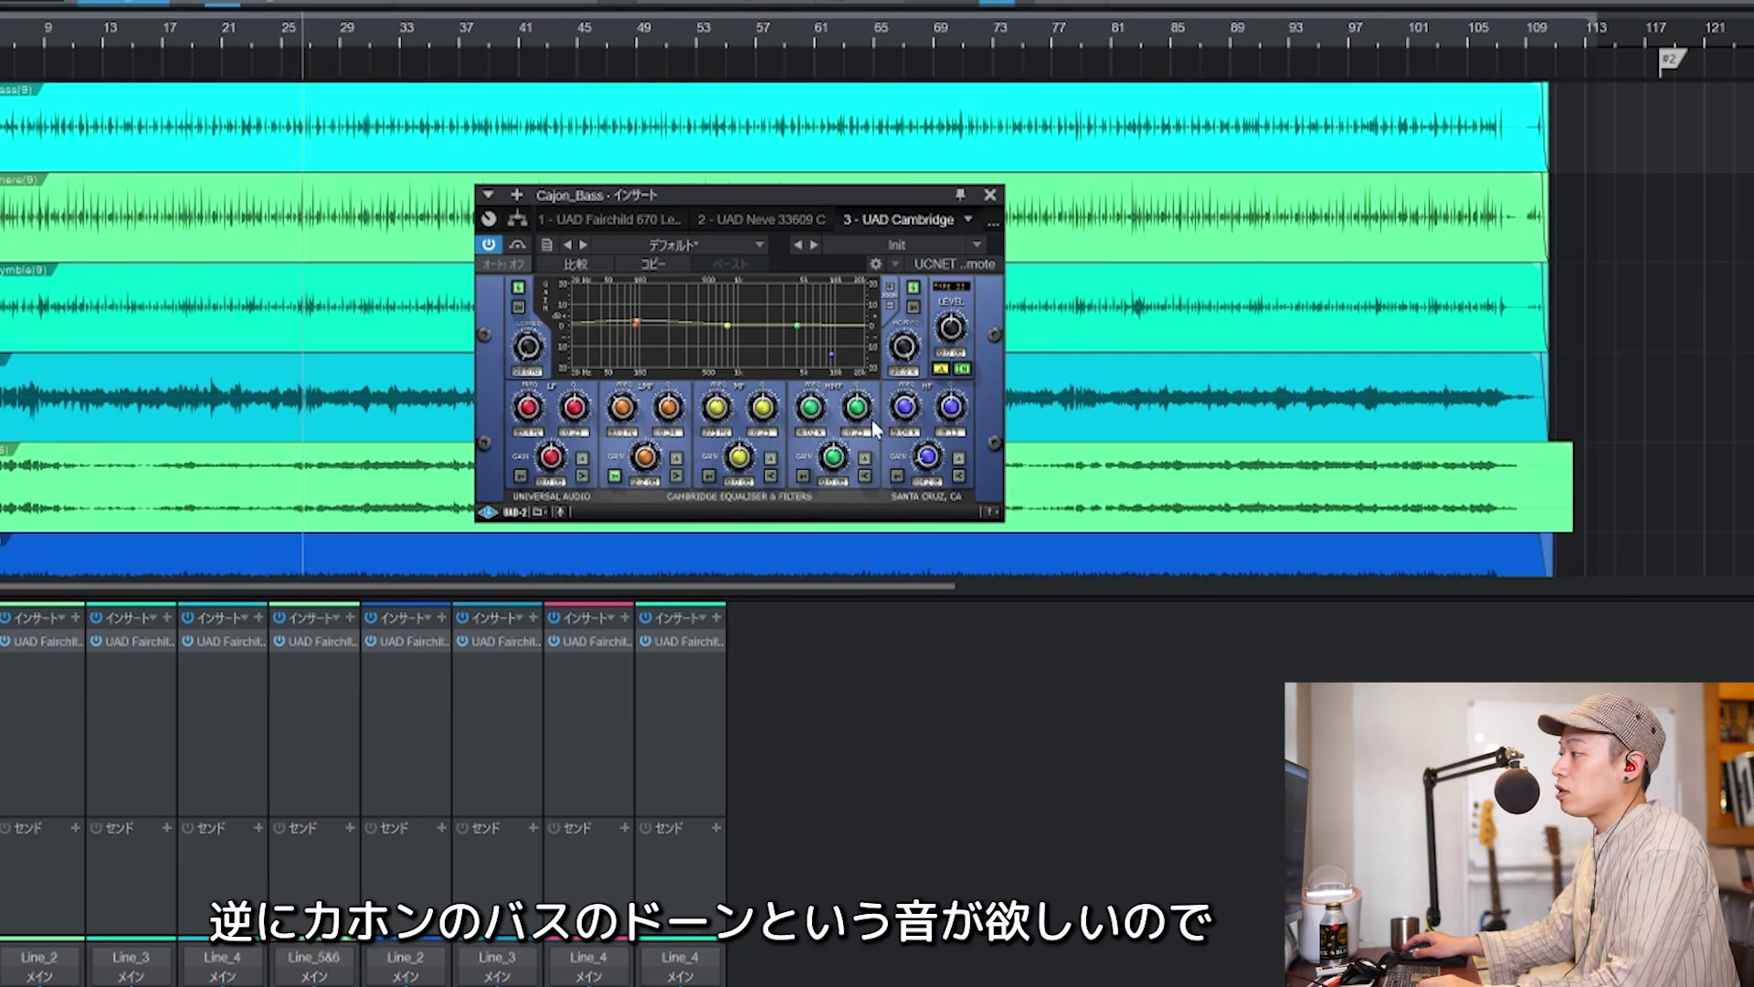
pyautogui.click(959, 476)
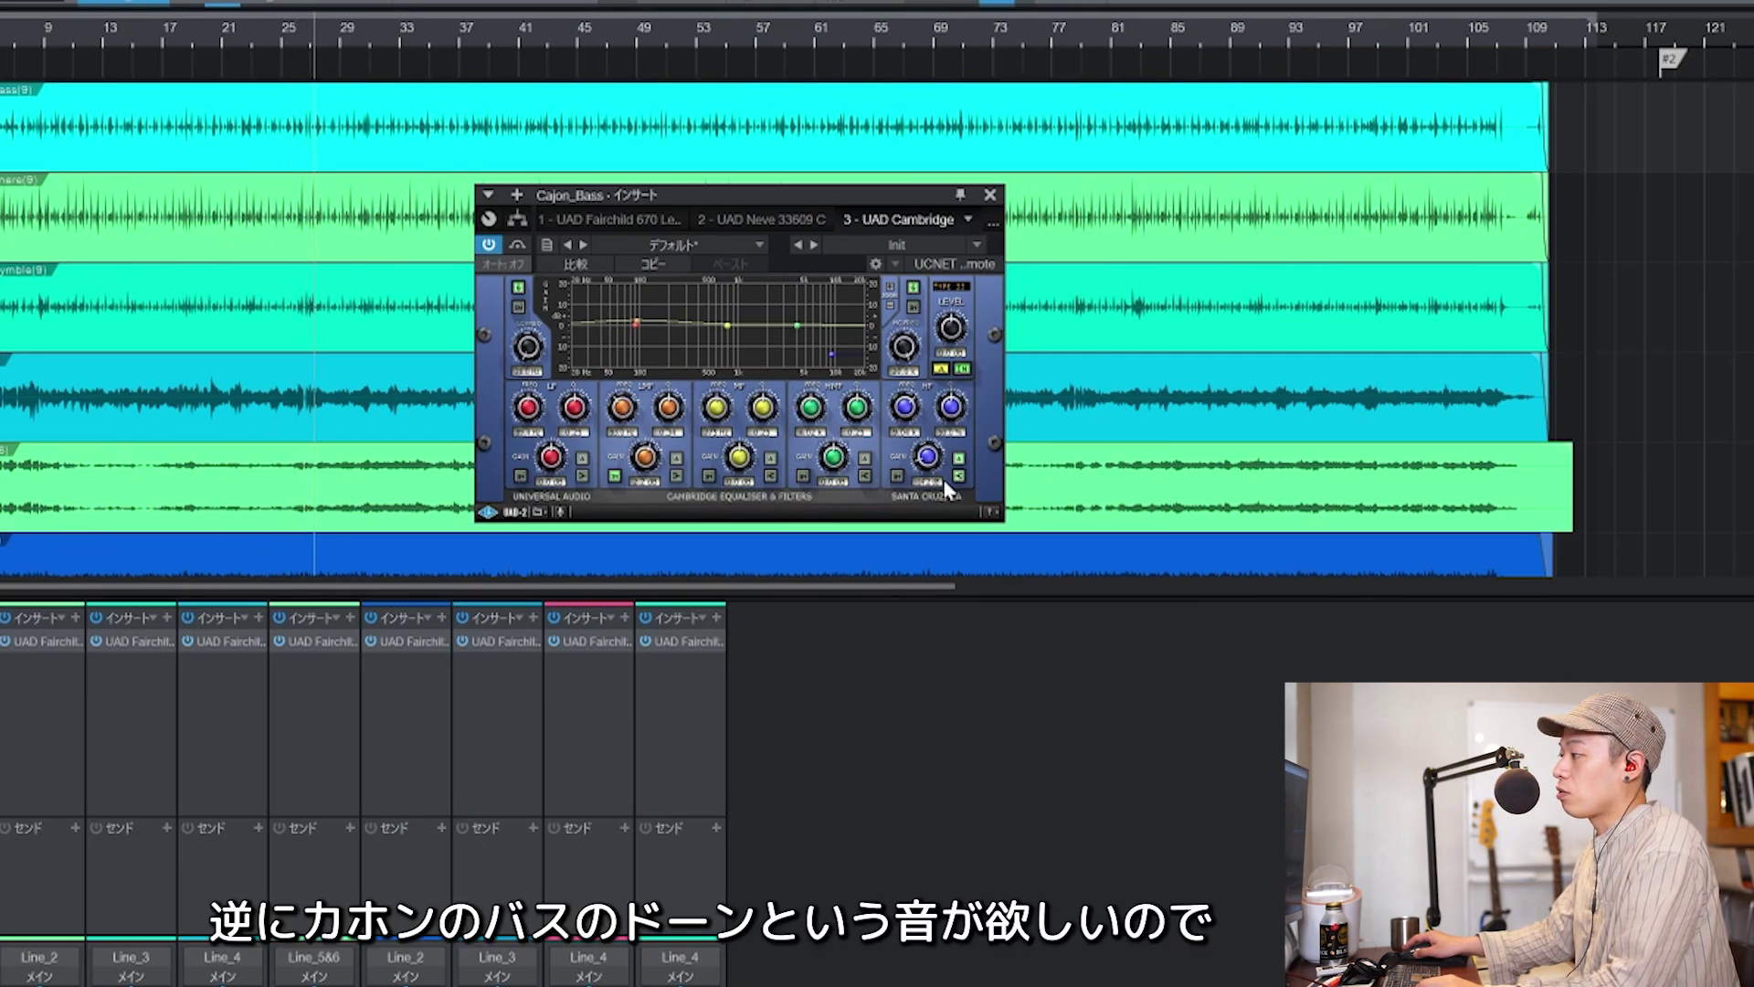
pyautogui.click(831, 356)
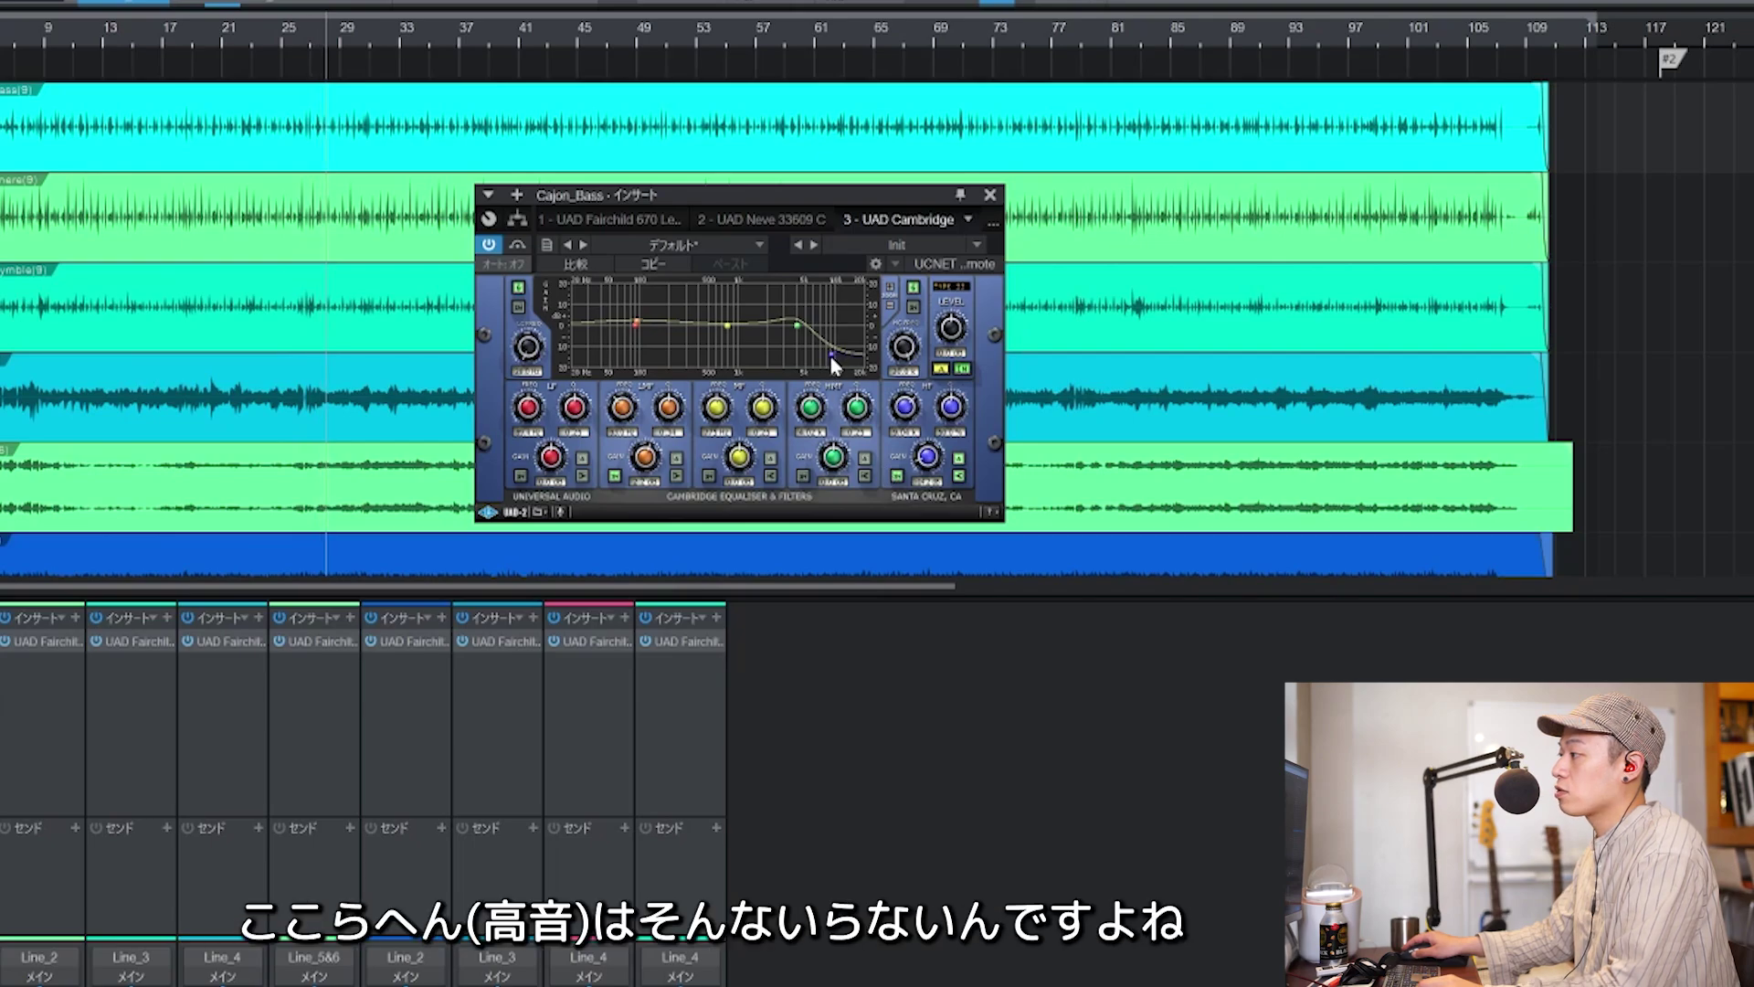
pyautogui.moveTo(831, 355); pyautogui.dragTo(806, 366)
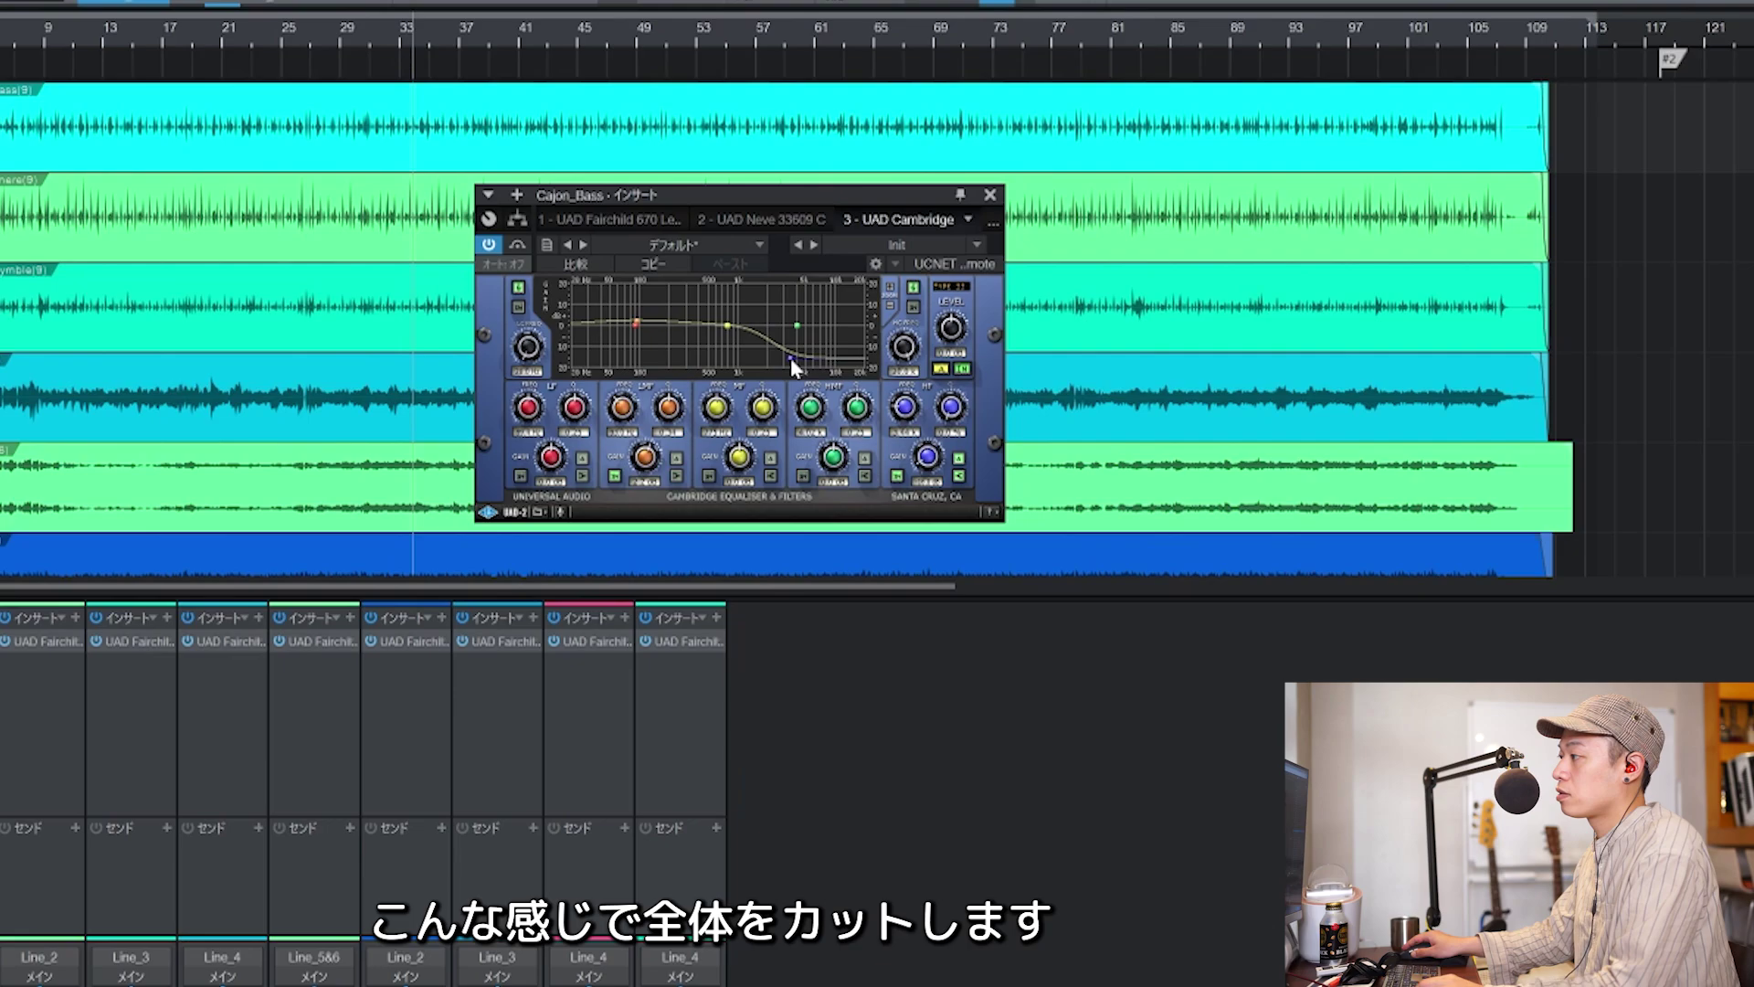
pyautogui.moveTo(794, 360); pyautogui.dragTo(778, 361)
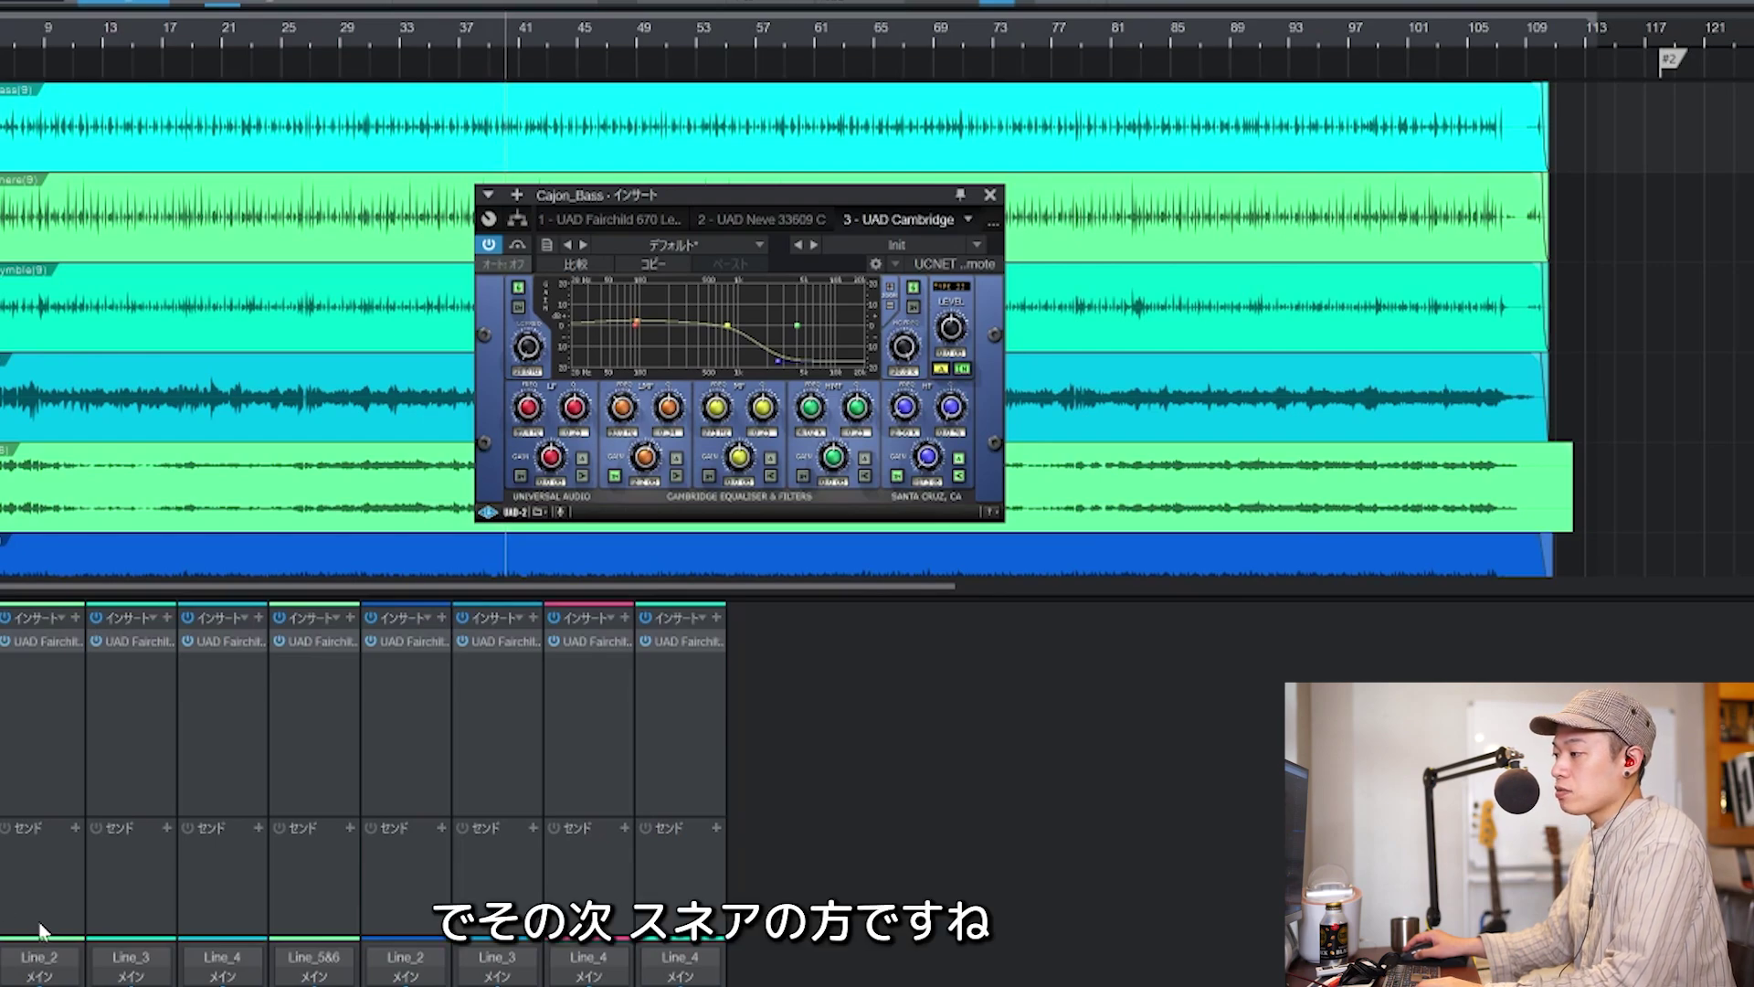
# On Cajon_Snere, adjust the Fairchild's left threshold, insert the UAD UA 1176LN Legacy after it and adjust its output.
pyautogui.click(49, 784)
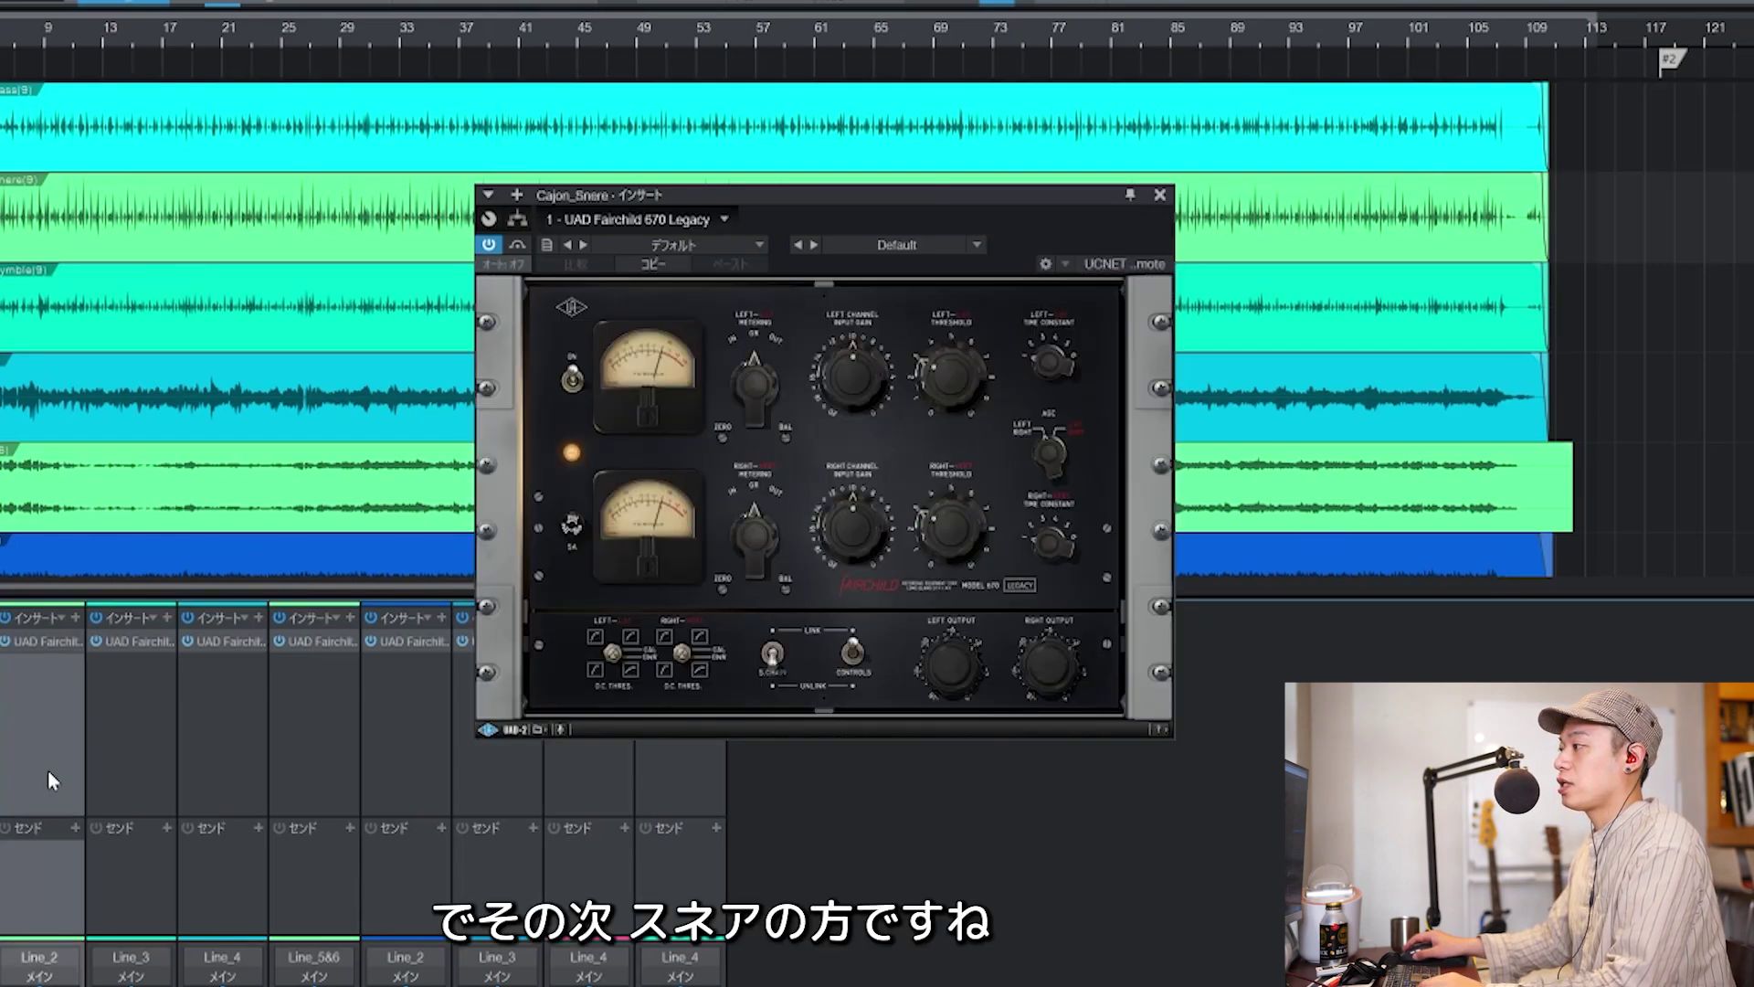
pyautogui.moveTo(963, 371)
pyautogui.mouseDown()
pyautogui.moveTo(954, 351)
pyautogui.moveTo(952, 396)
pyautogui.mouseUp()
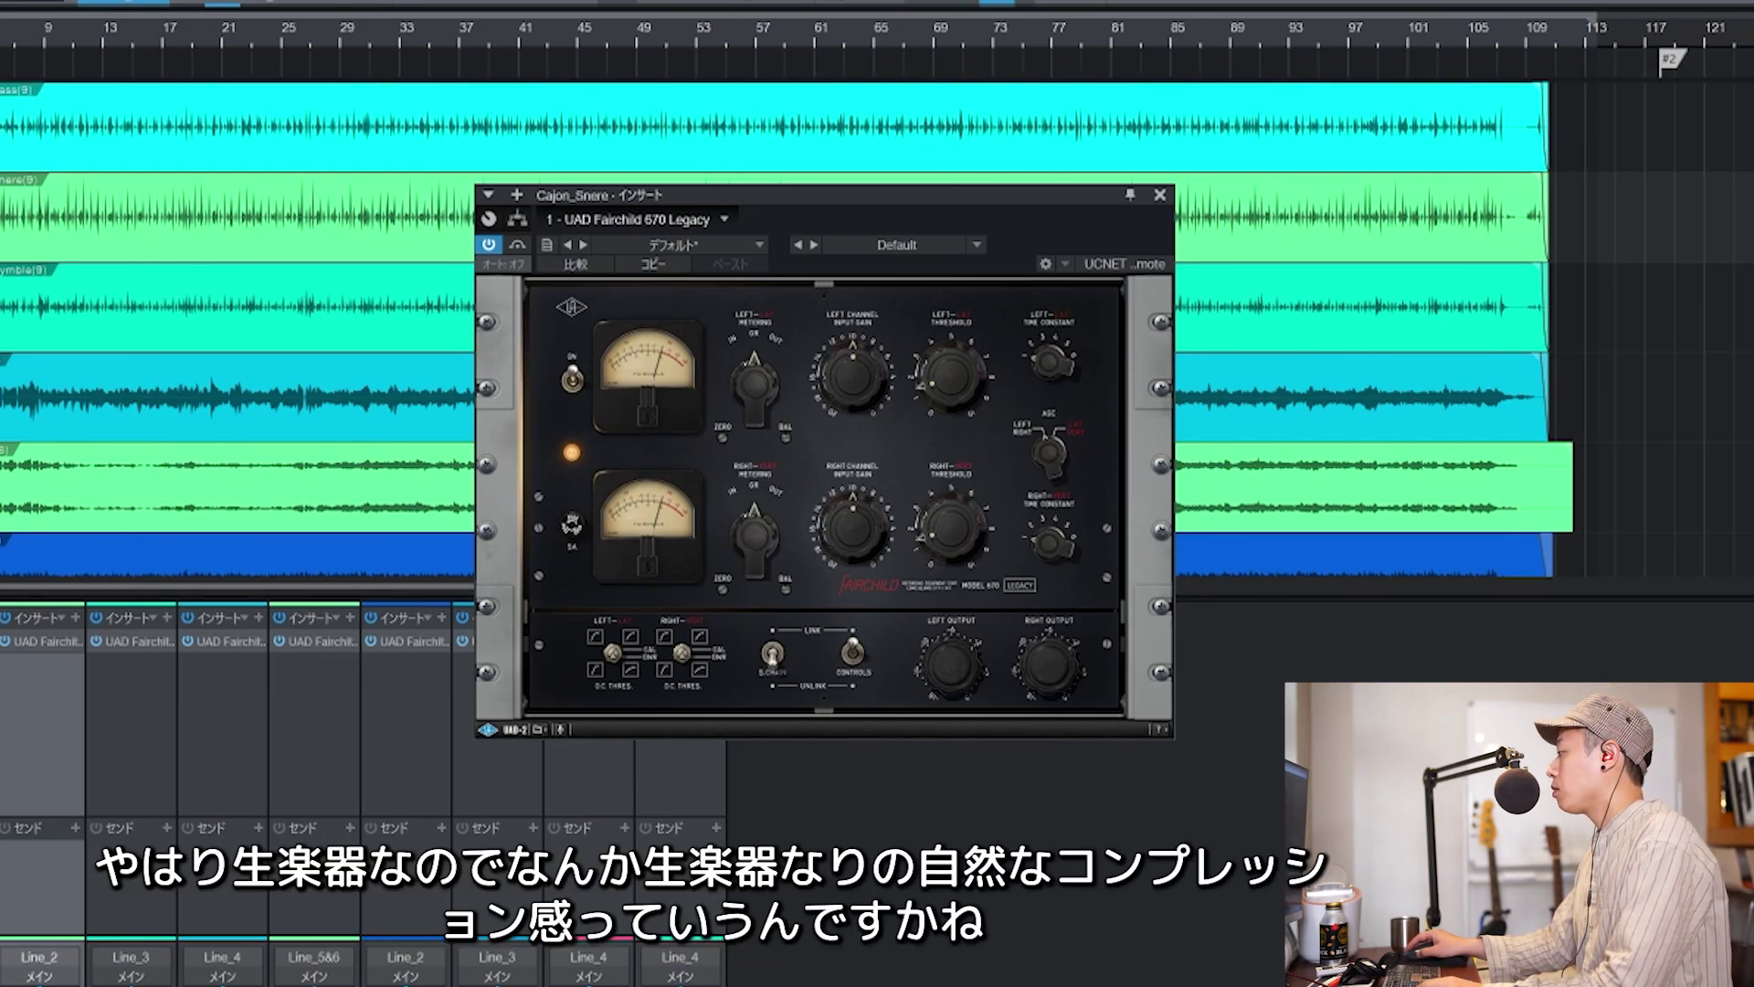
pyautogui.moveTo(581, 790); pyautogui.dragTo(41, 665)
pyautogui.moveTo(719, 351); pyautogui.dragTo(717, 373)
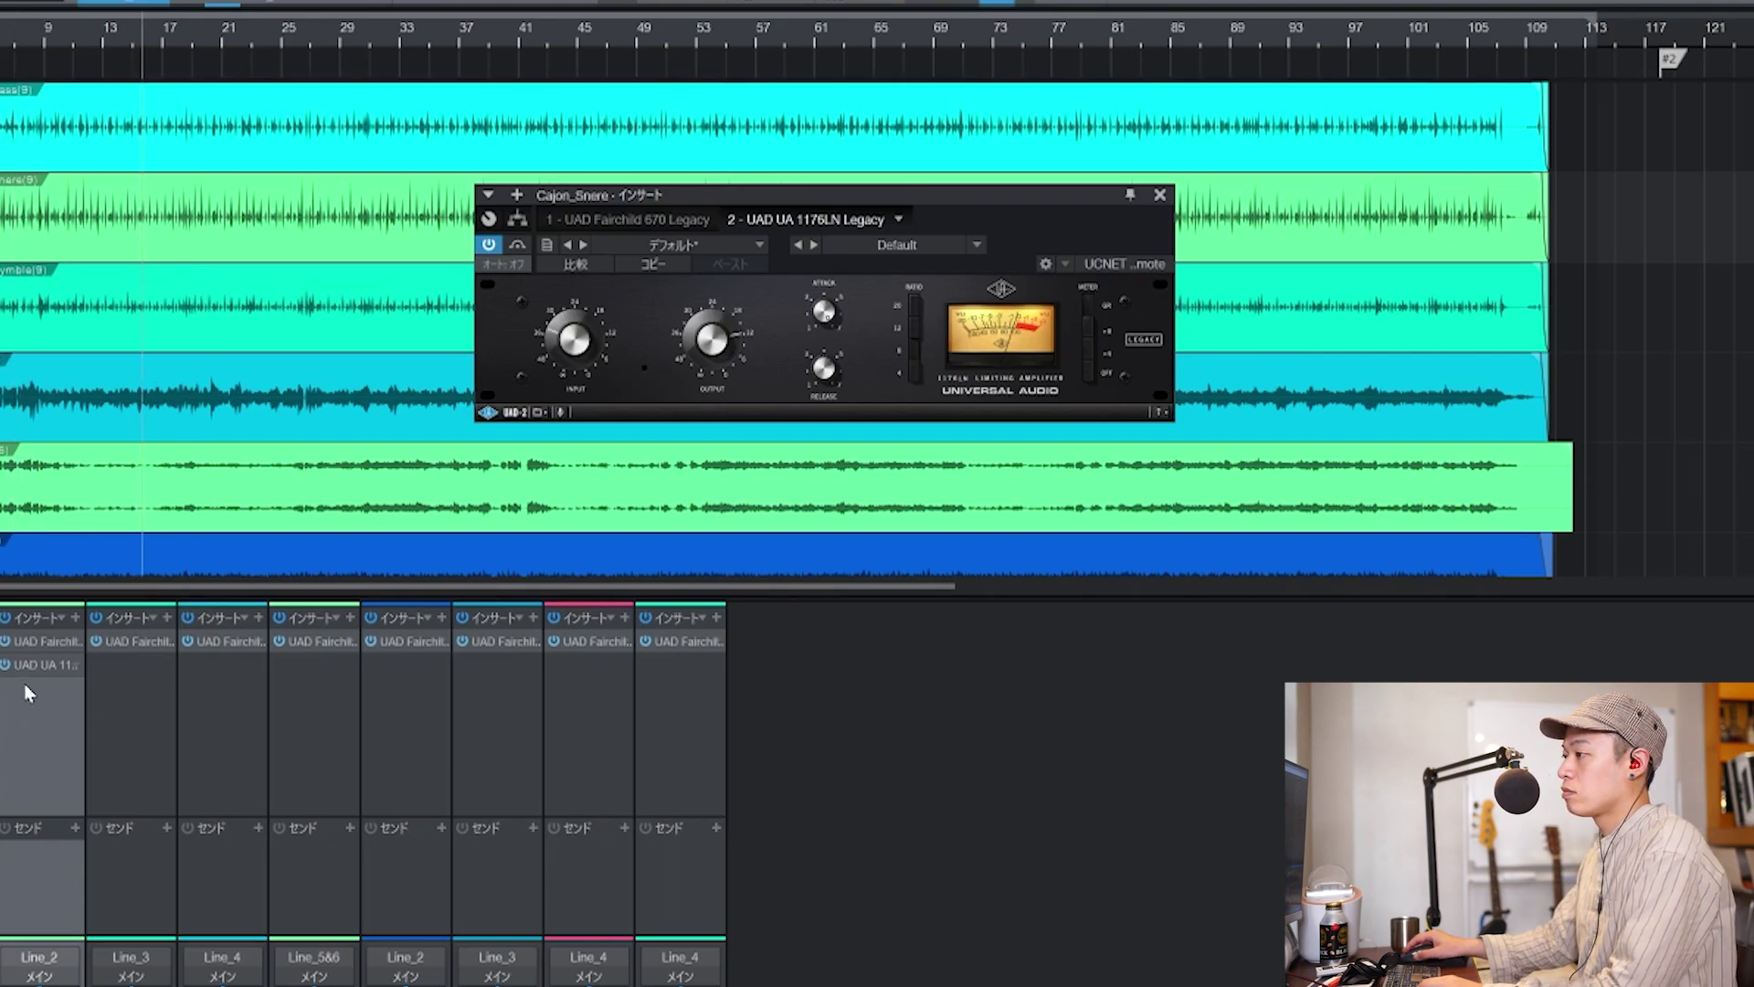
# Compare Cajon_Snere with all of its insert effects bypassed and active, leaving them active.
pyautogui.click(4, 619)
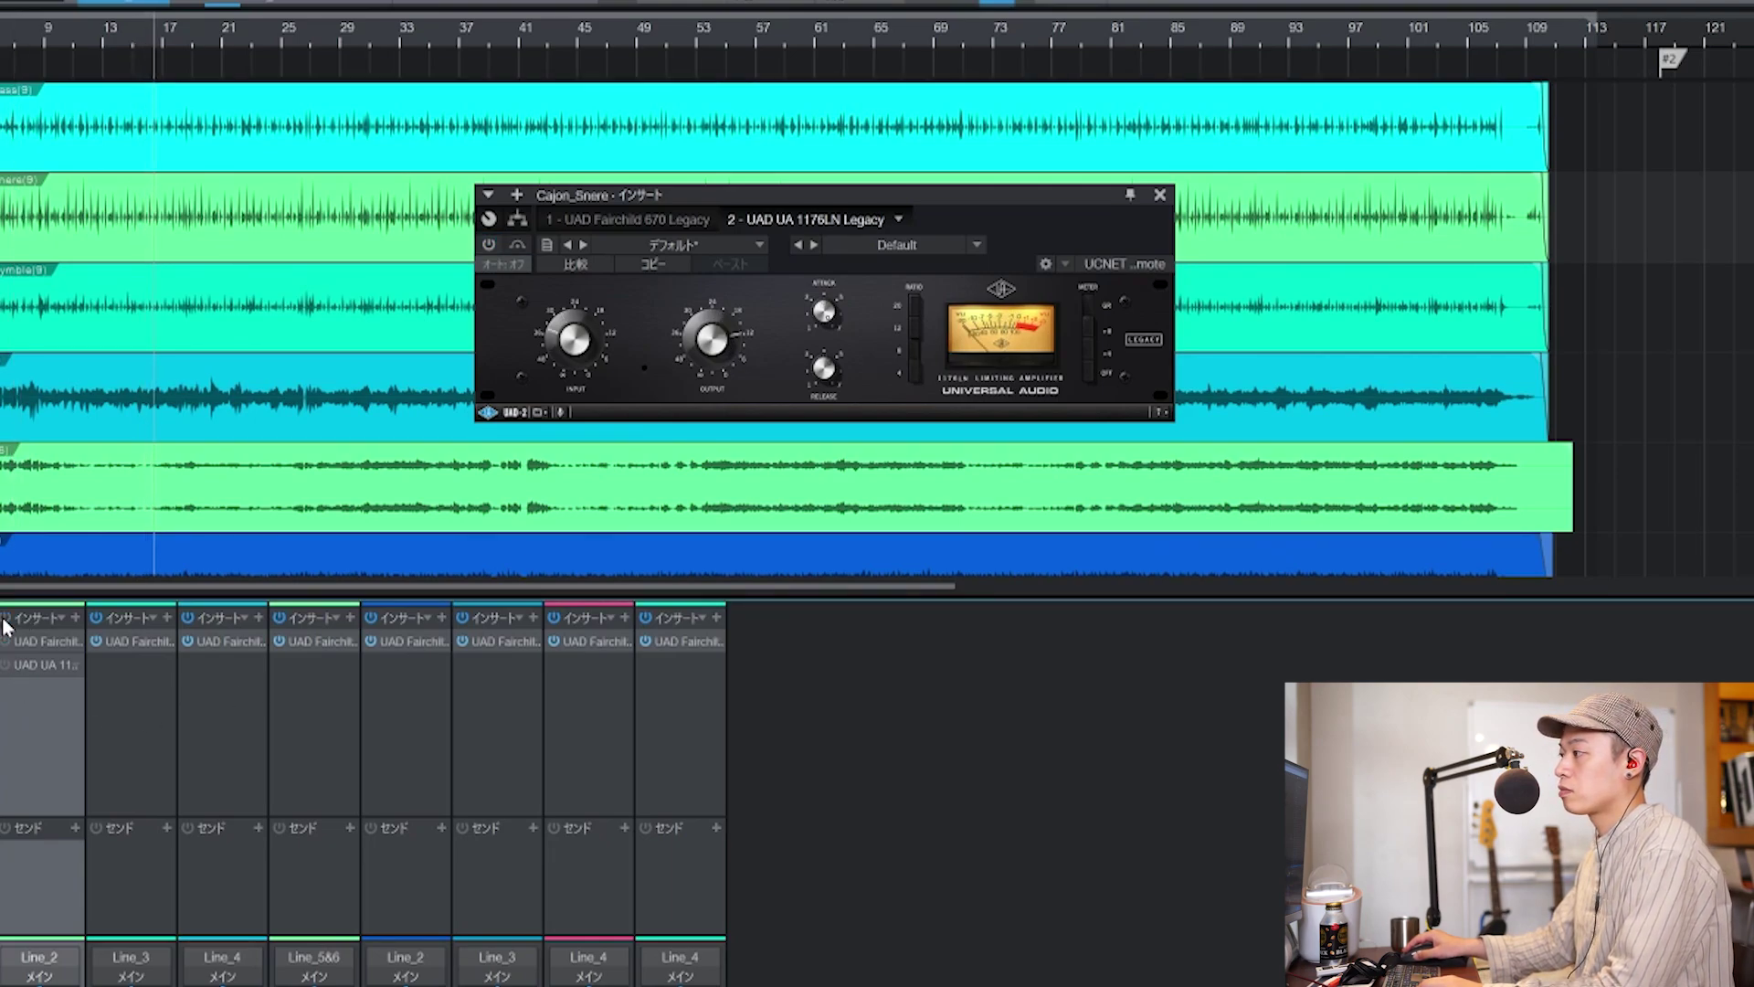
pyautogui.click(6, 620)
pyautogui.click(6, 620)
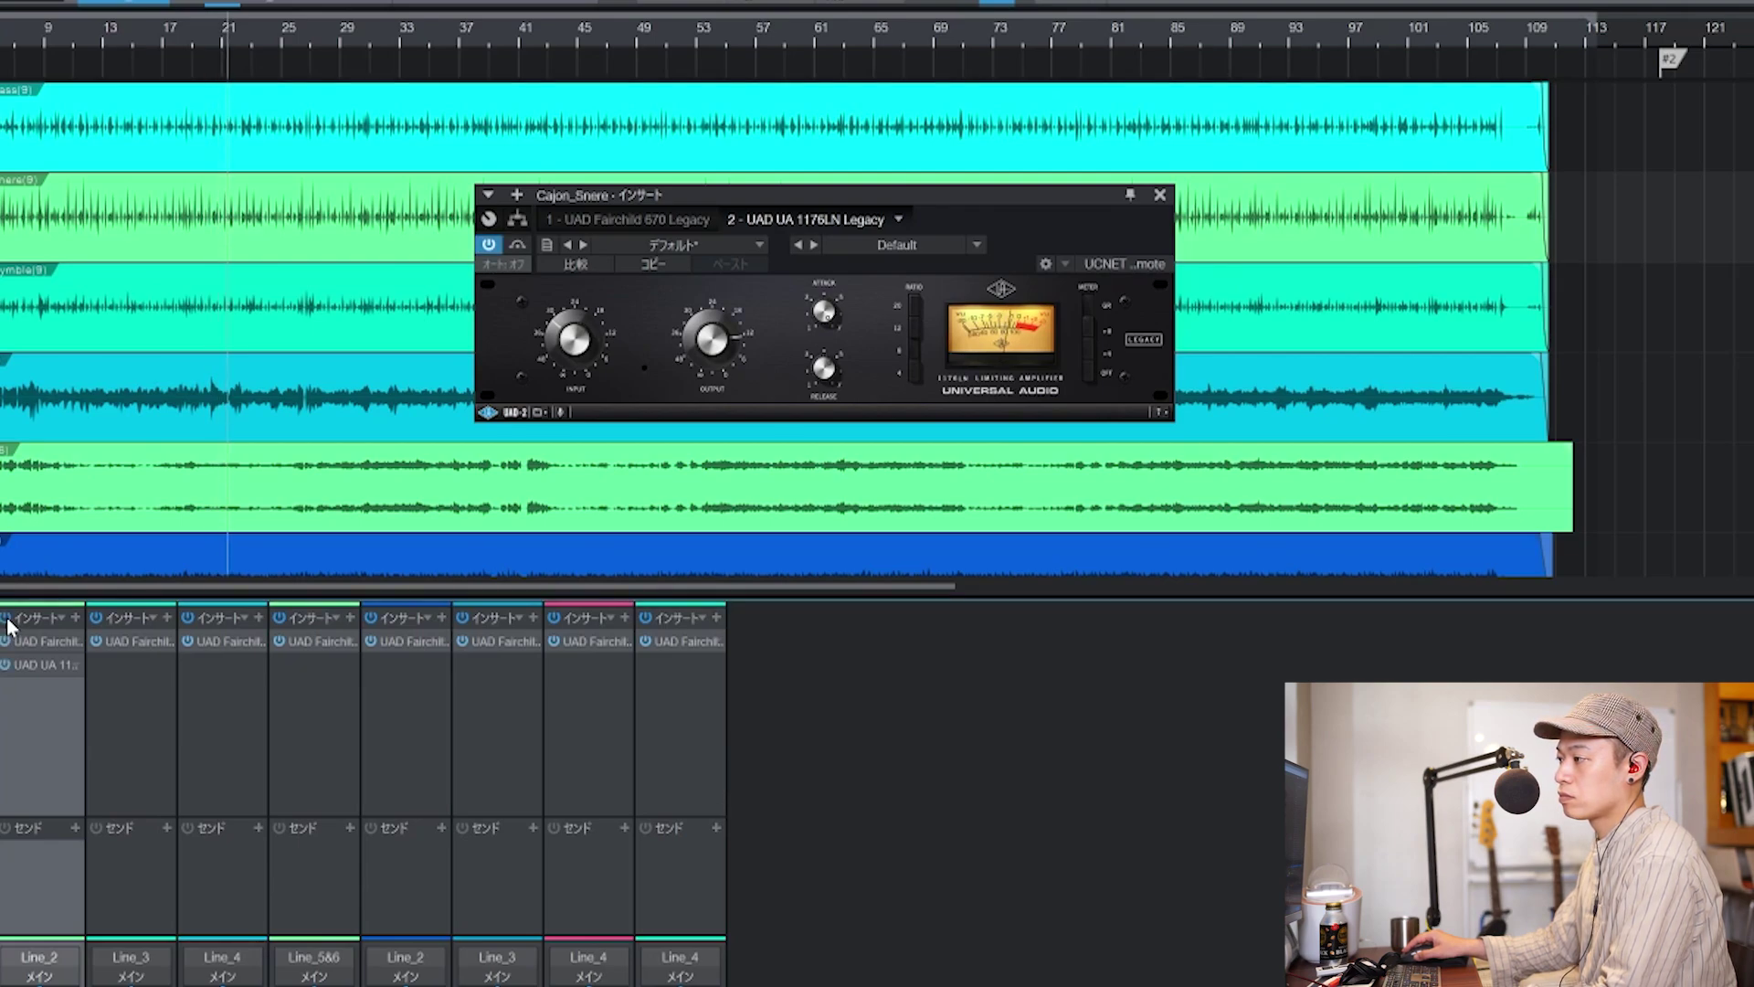
pyautogui.click(7, 621)
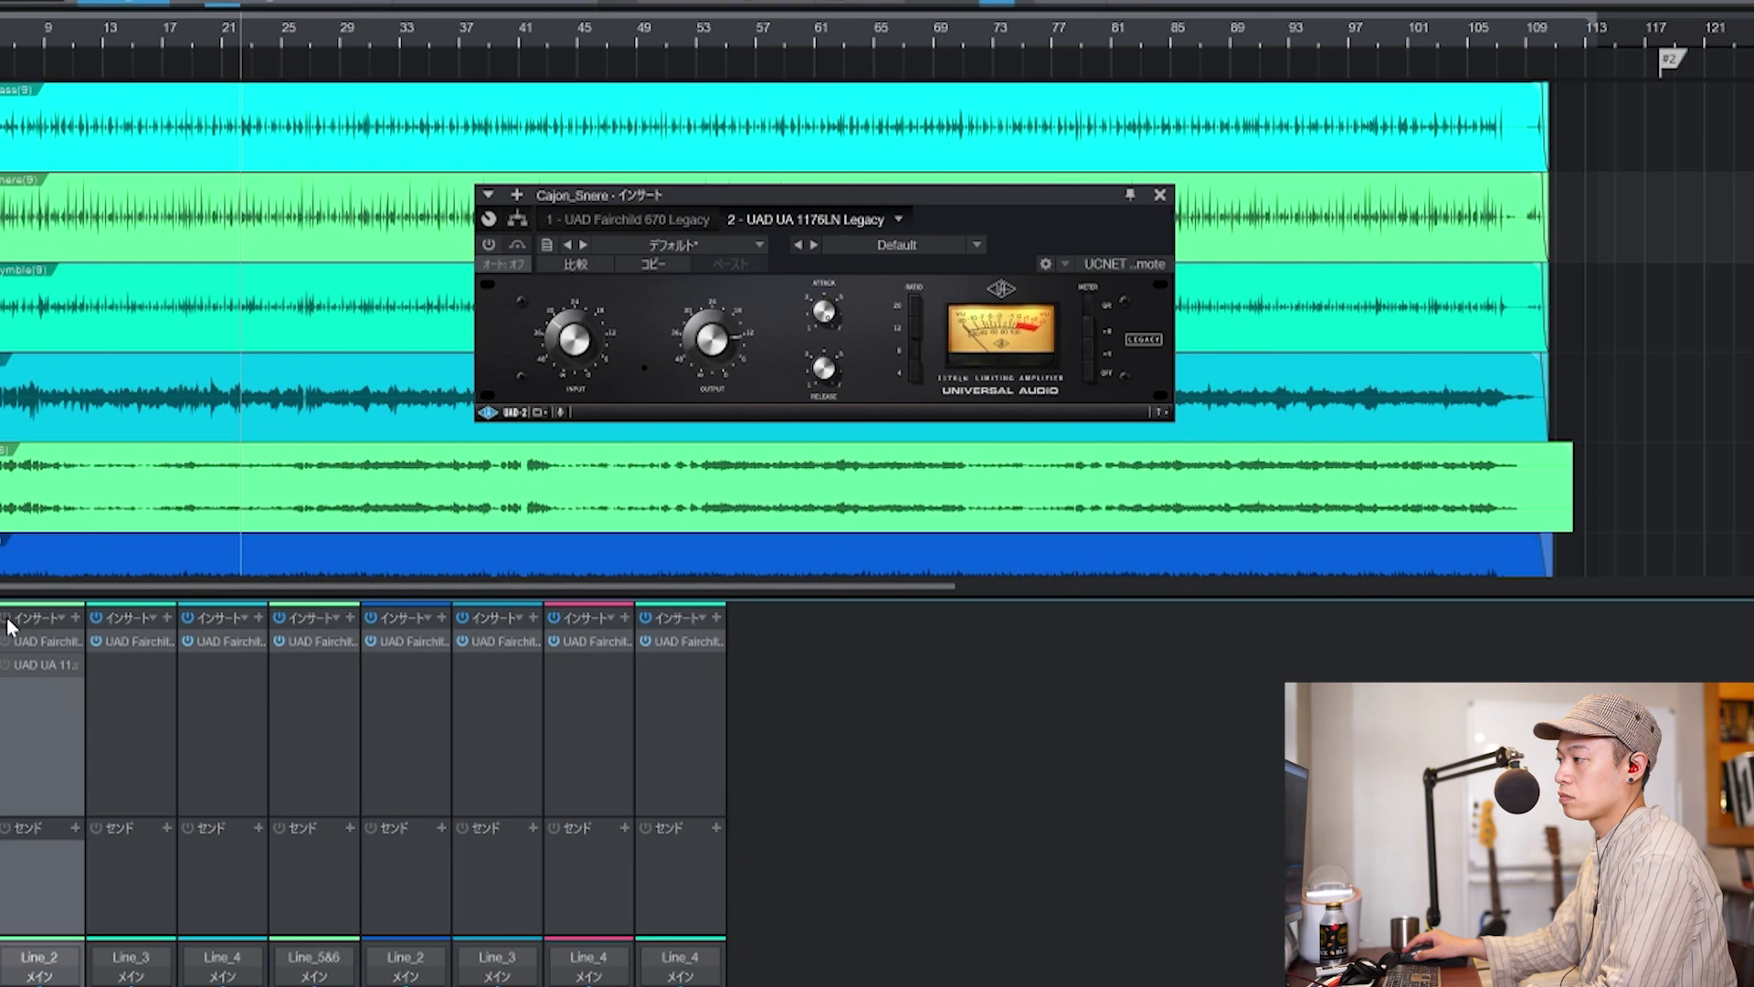
pyautogui.click(6, 620)
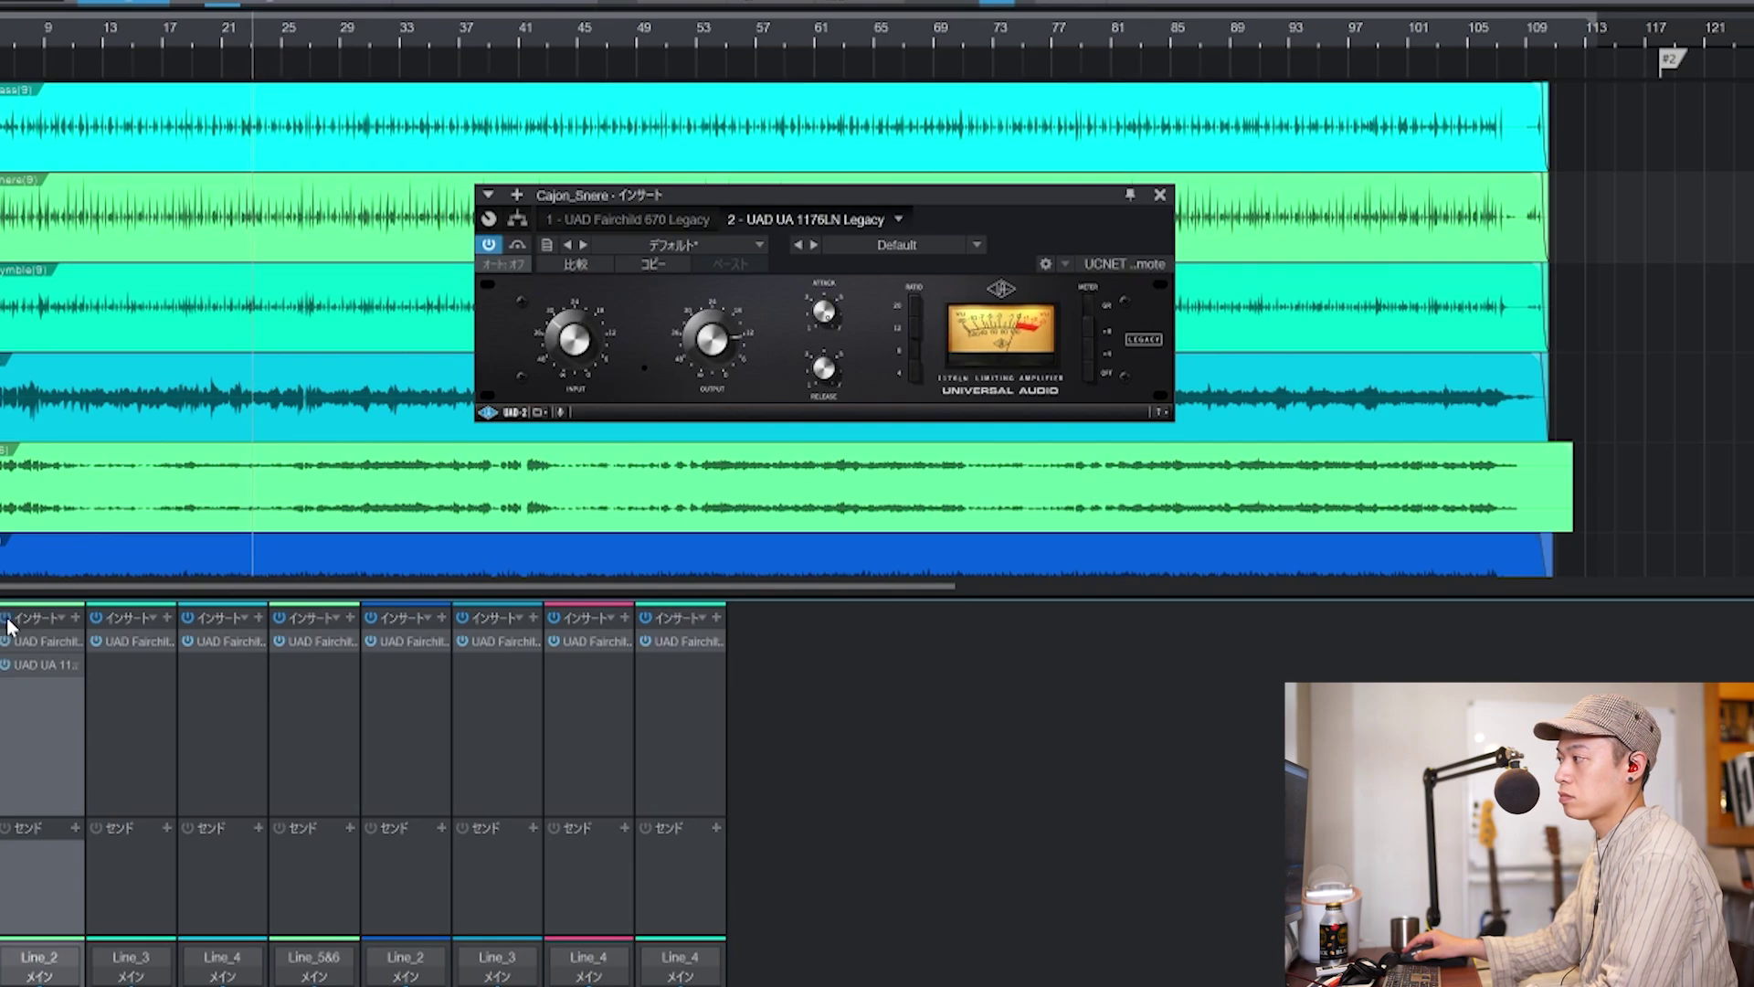
# Insert the UAD Neve 33609 C and Cambridge on Cajon_Cymble, boosting the upper mids and cutting the lows with the LF band at 125 Hz.
pyautogui.click(156, 717)
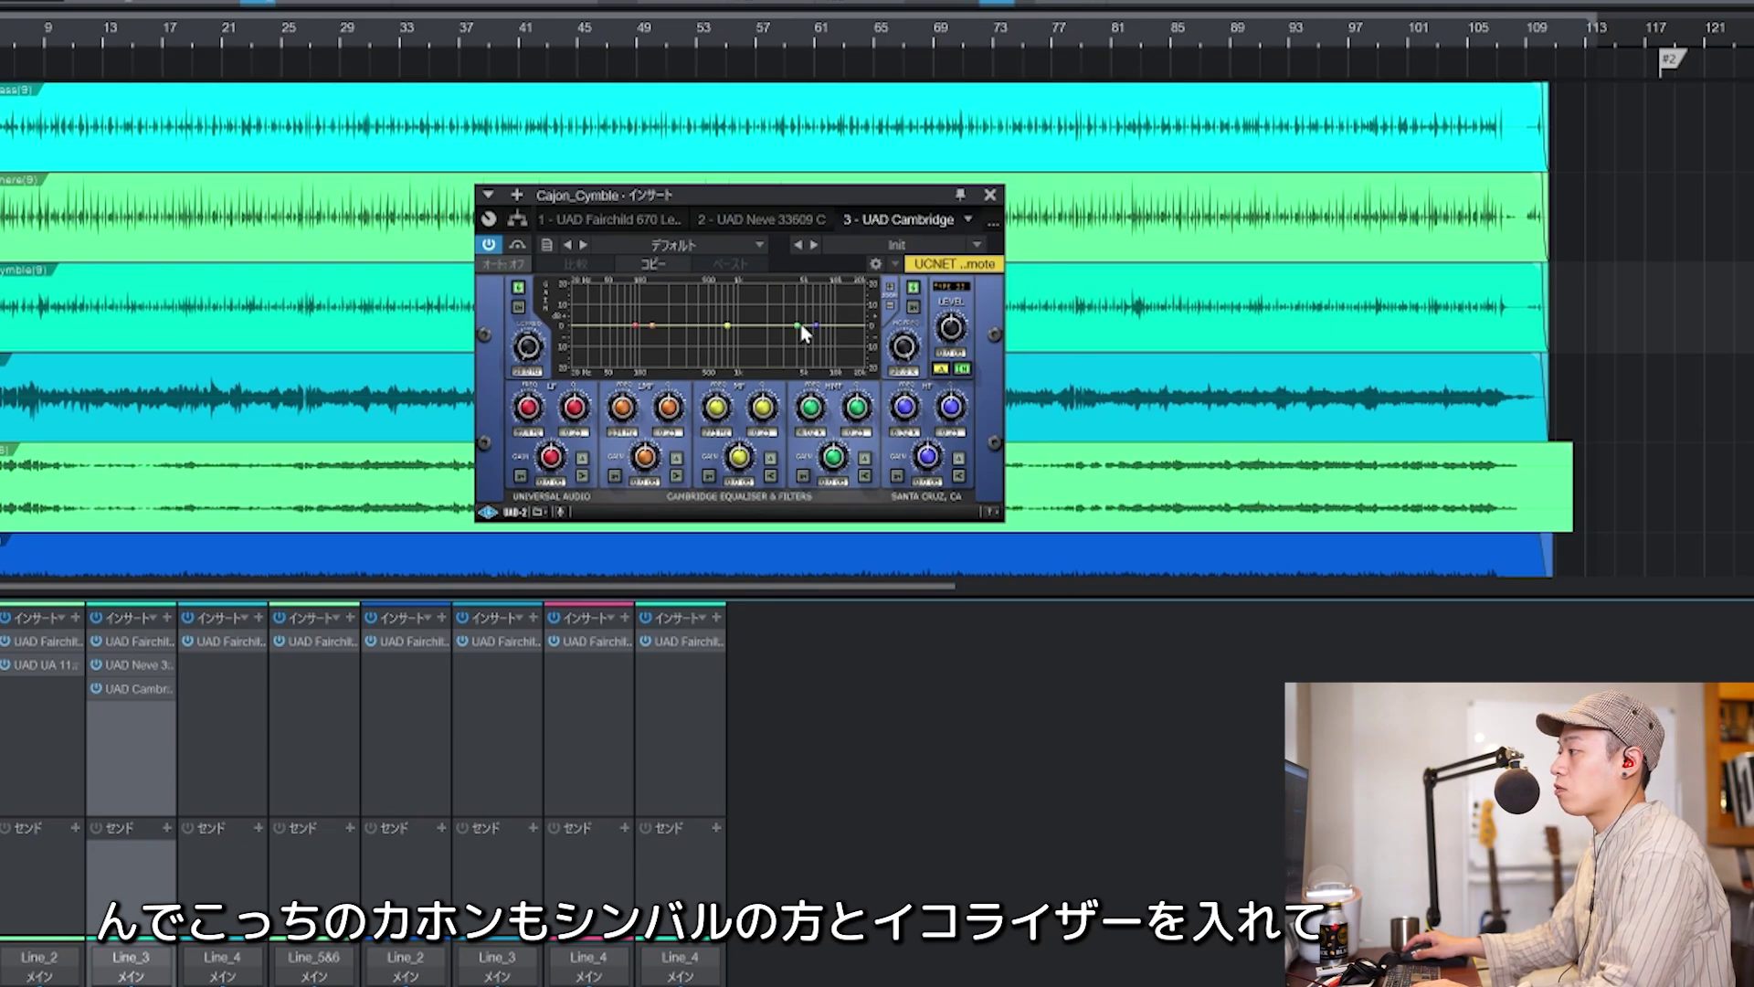
pyautogui.moveTo(798, 325)
pyautogui.mouseDown()
pyautogui.moveTo(776, 309)
pyautogui.moveTo(807, 310)
pyautogui.moveTo(772, 317)
pyautogui.mouseUp()
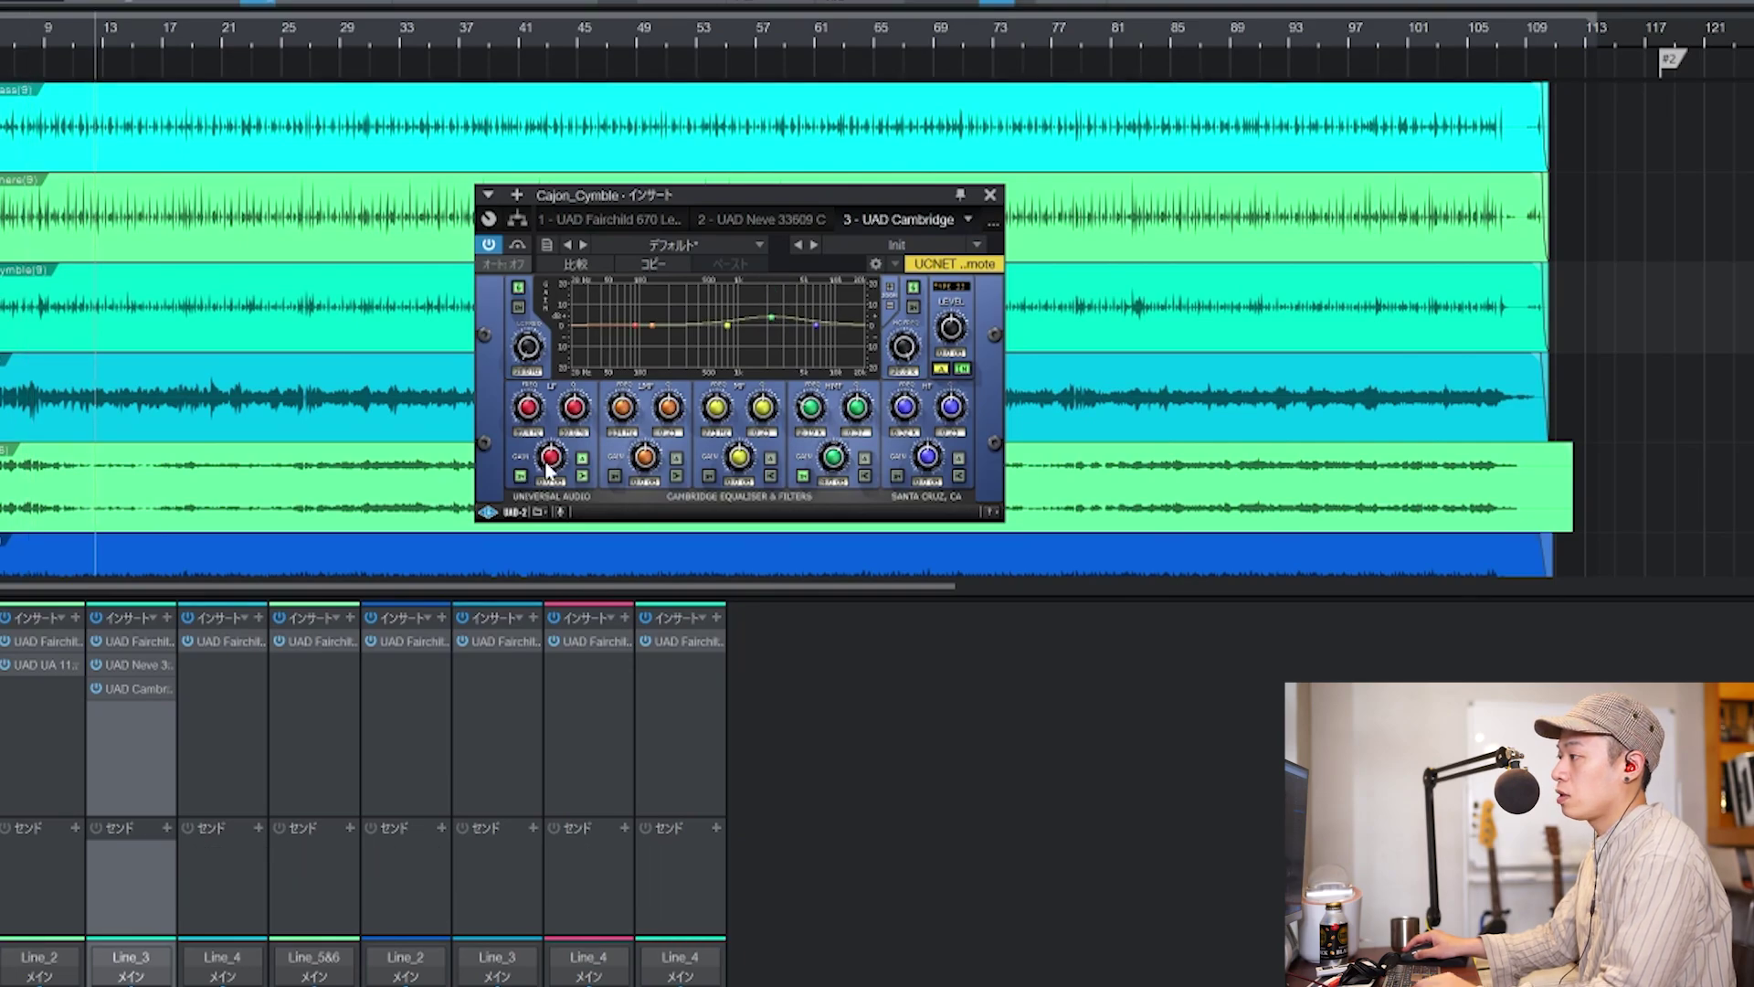
pyautogui.moveTo(634, 330)
pyautogui.mouseDown()
pyautogui.moveTo(635, 373)
pyautogui.moveTo(649, 348)
pyautogui.mouseUp()
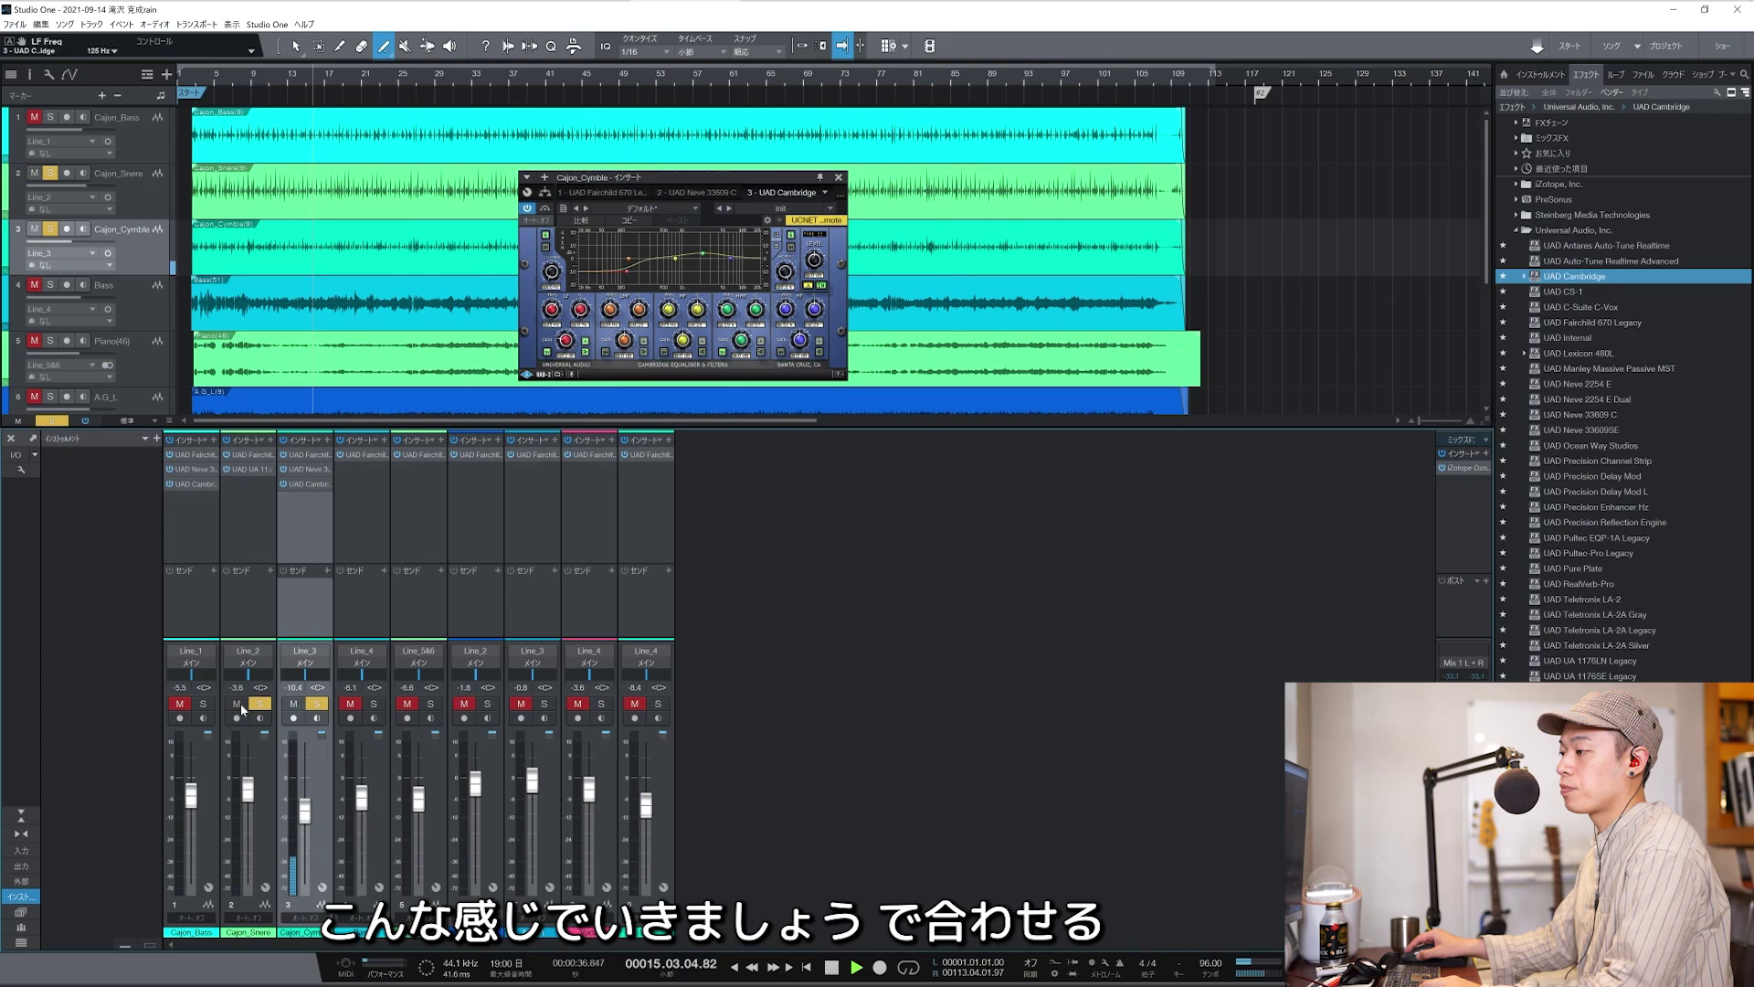
# With Cajon_Bass soloed and unmuted too, pan Cajon_Snere to L18 and Cajon_Cymble to R44, and set Cajon_Bass's volume to -8.9 dB.
pyautogui.click(203, 703)
pyautogui.click(180, 704)
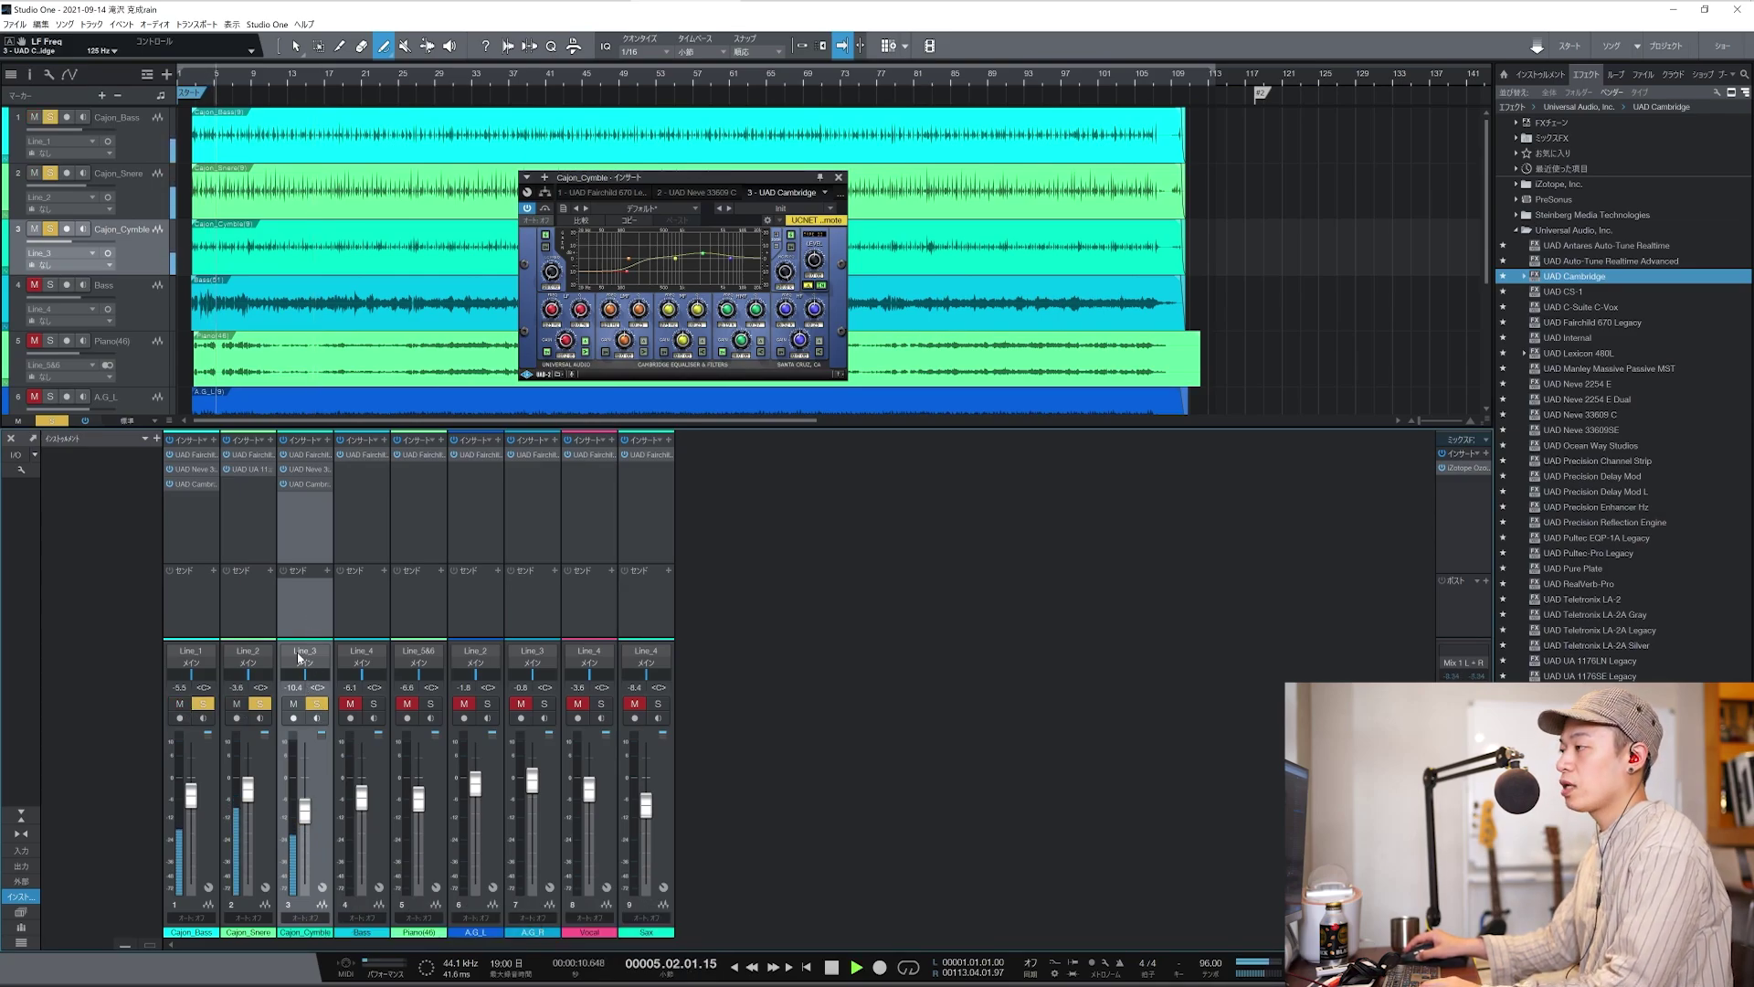
pyautogui.moveTo(308, 680); pyautogui.dragTo(244, 688)
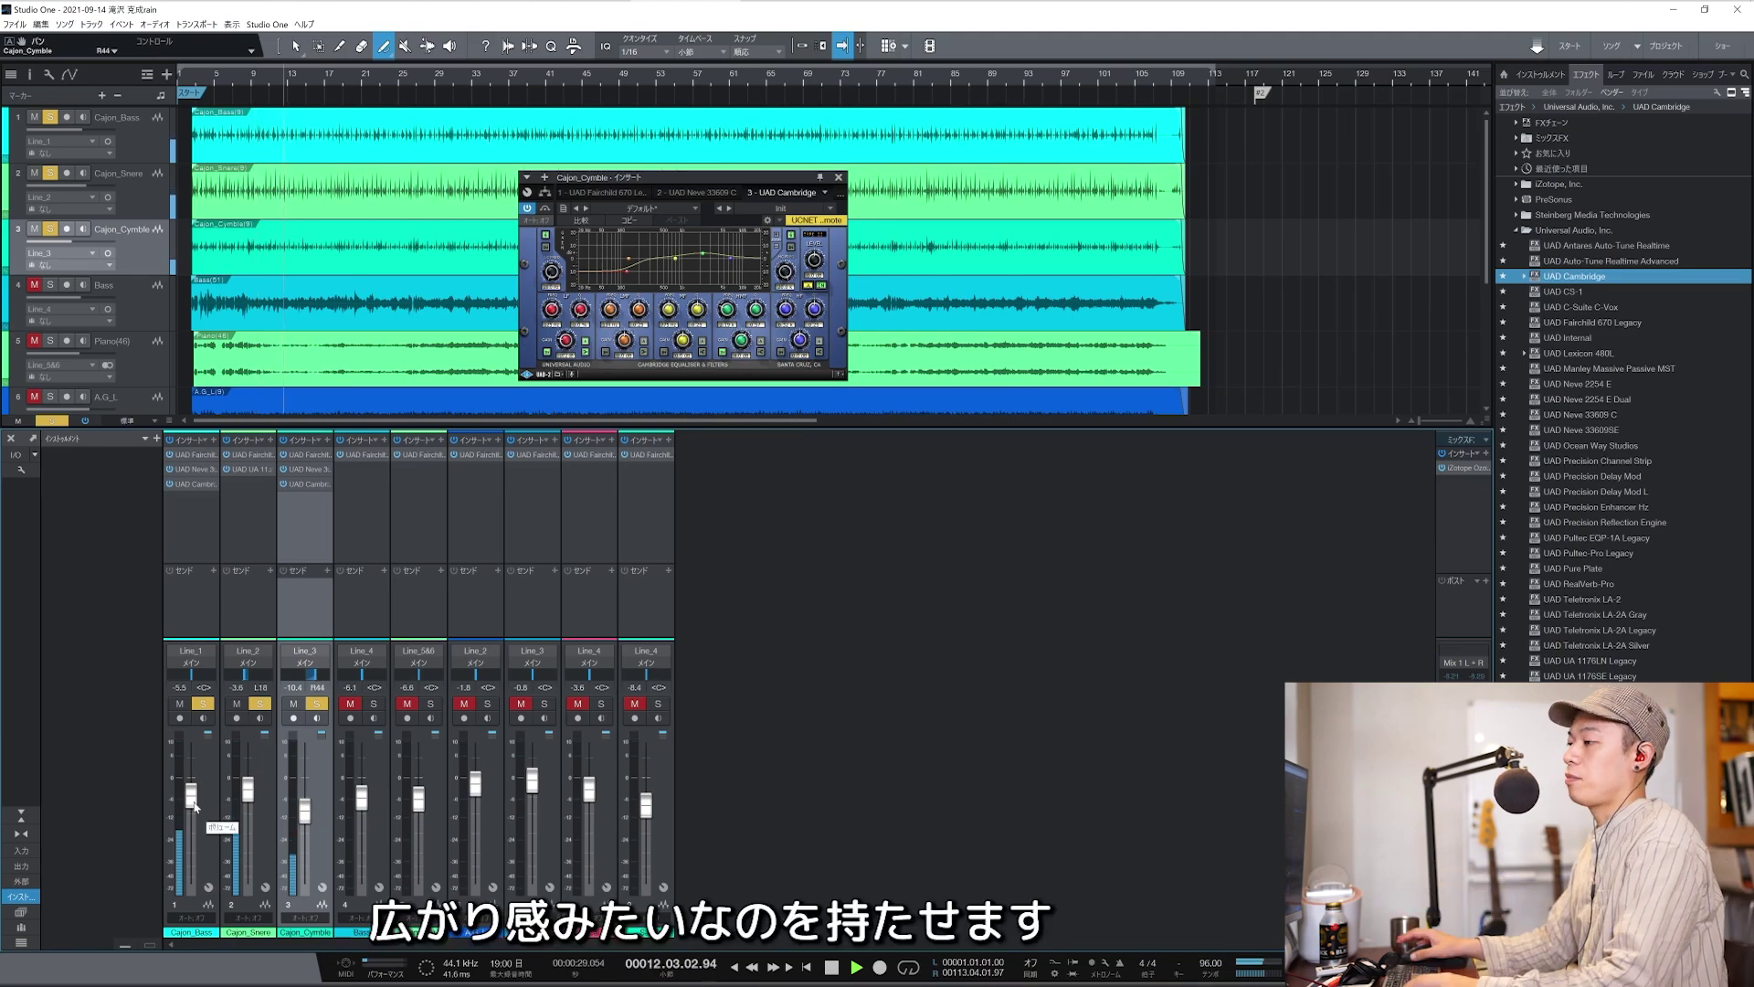
pyautogui.moveTo(203, 802); pyautogui.dragTo(193, 813)
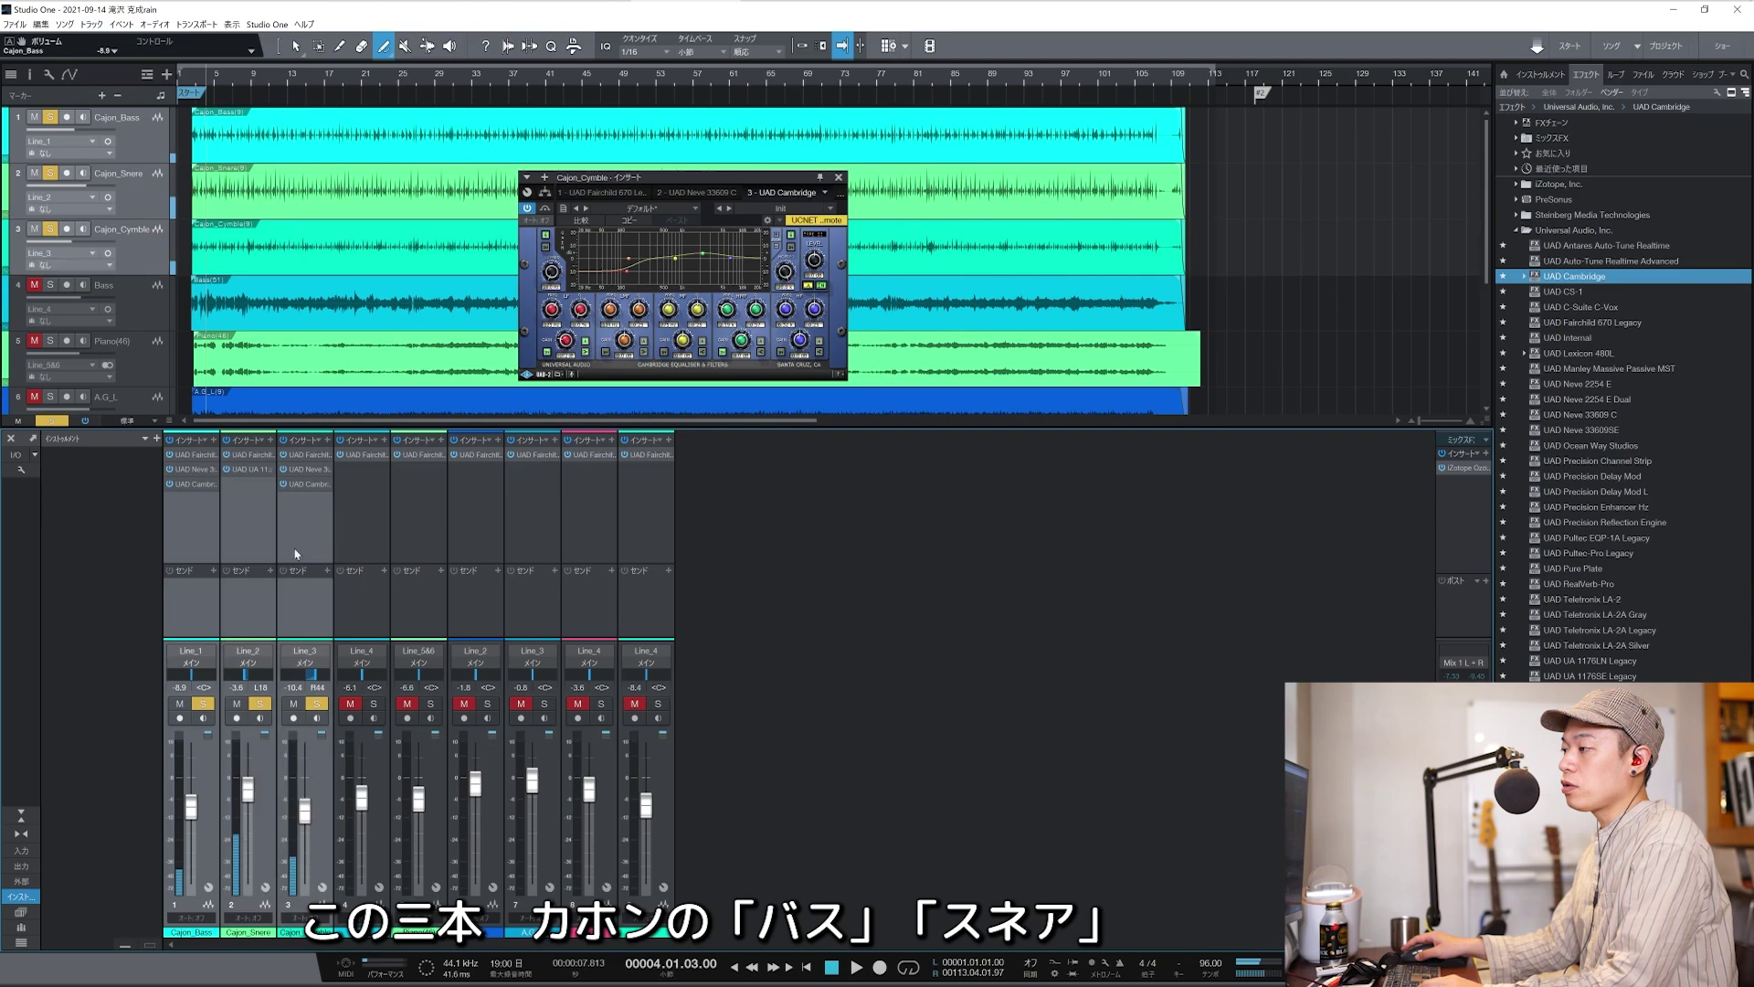
# Select the Cajon_Bass, Cajon_Snere and Cajon_Cymble channels together and add a bus for the selected channels.
pyautogui.click(217, 619)
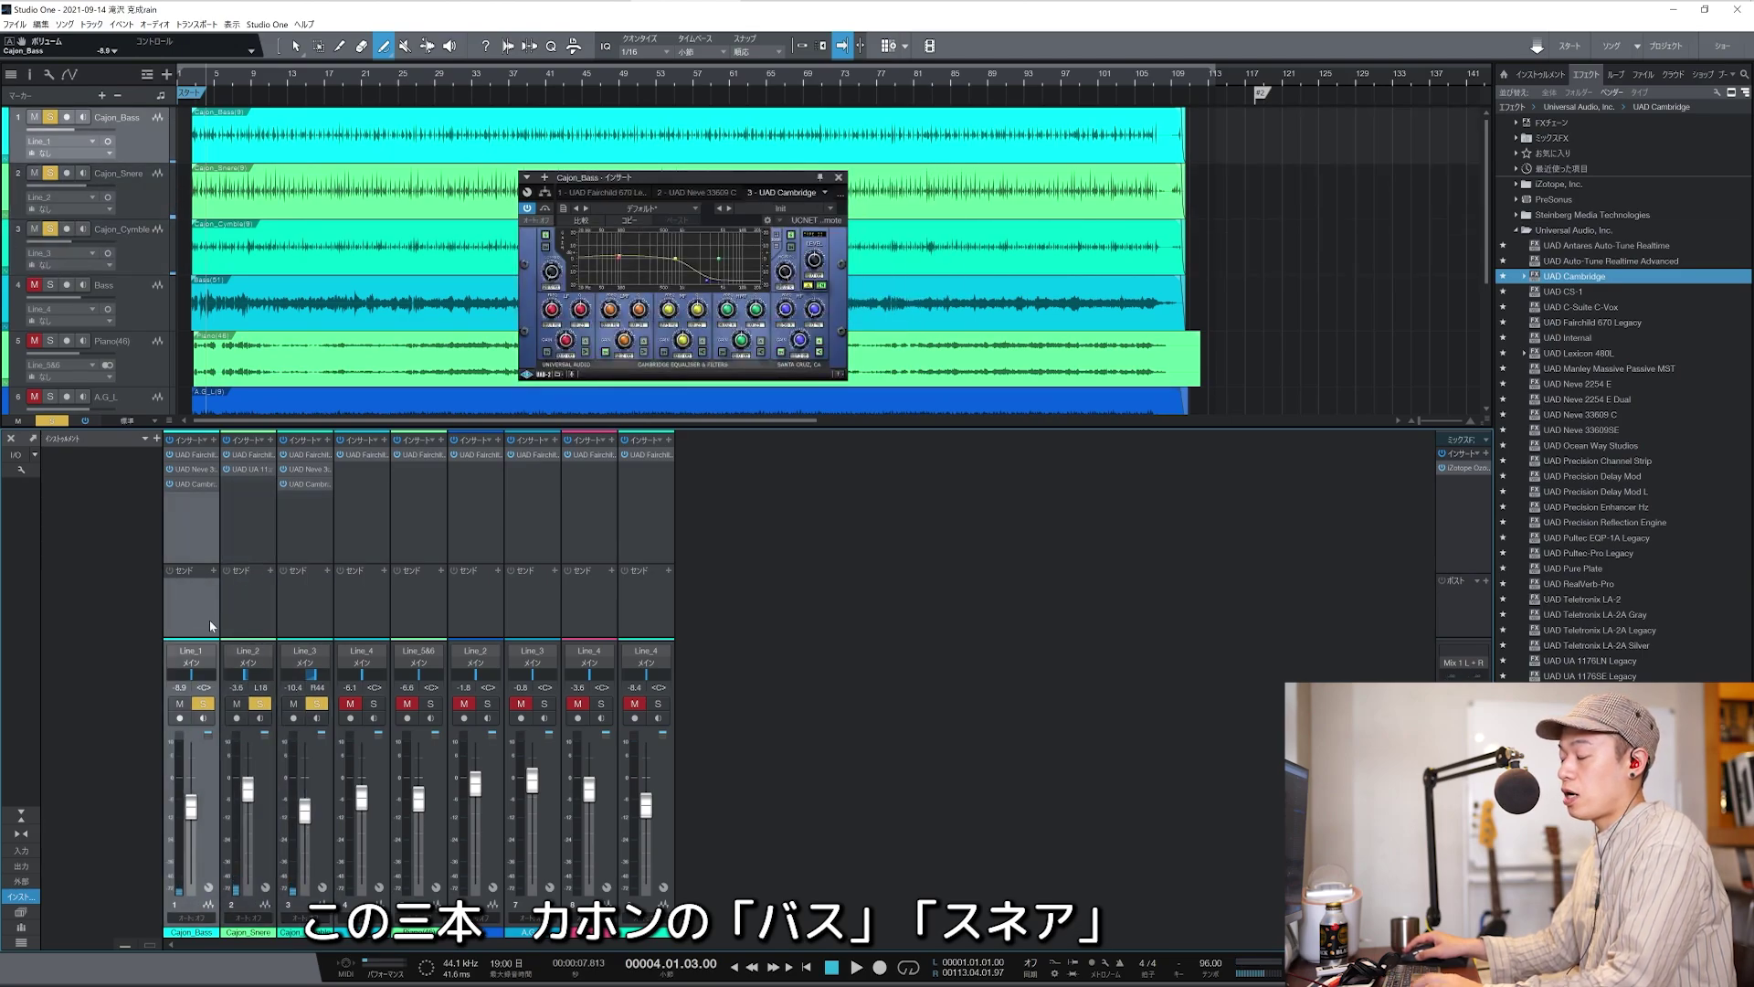
pyautogui.click(249, 625)
pyautogui.click(293, 636)
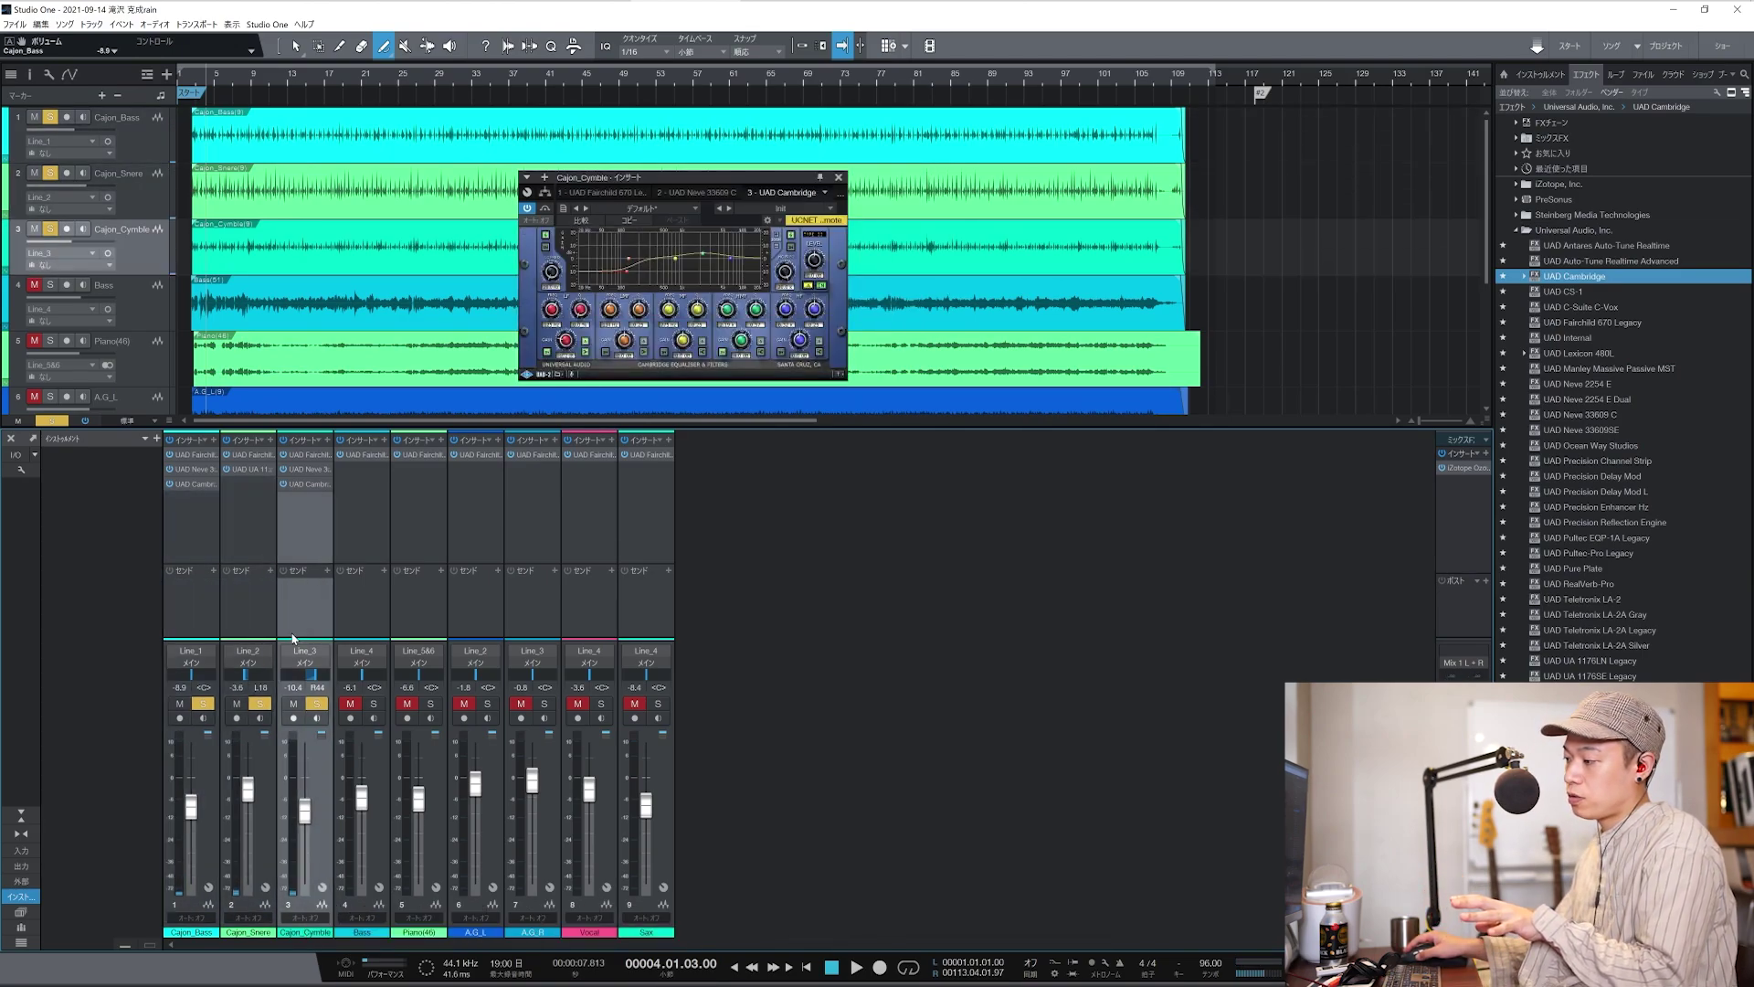
pyautogui.click(246, 612)
pyautogui.click(190, 614)
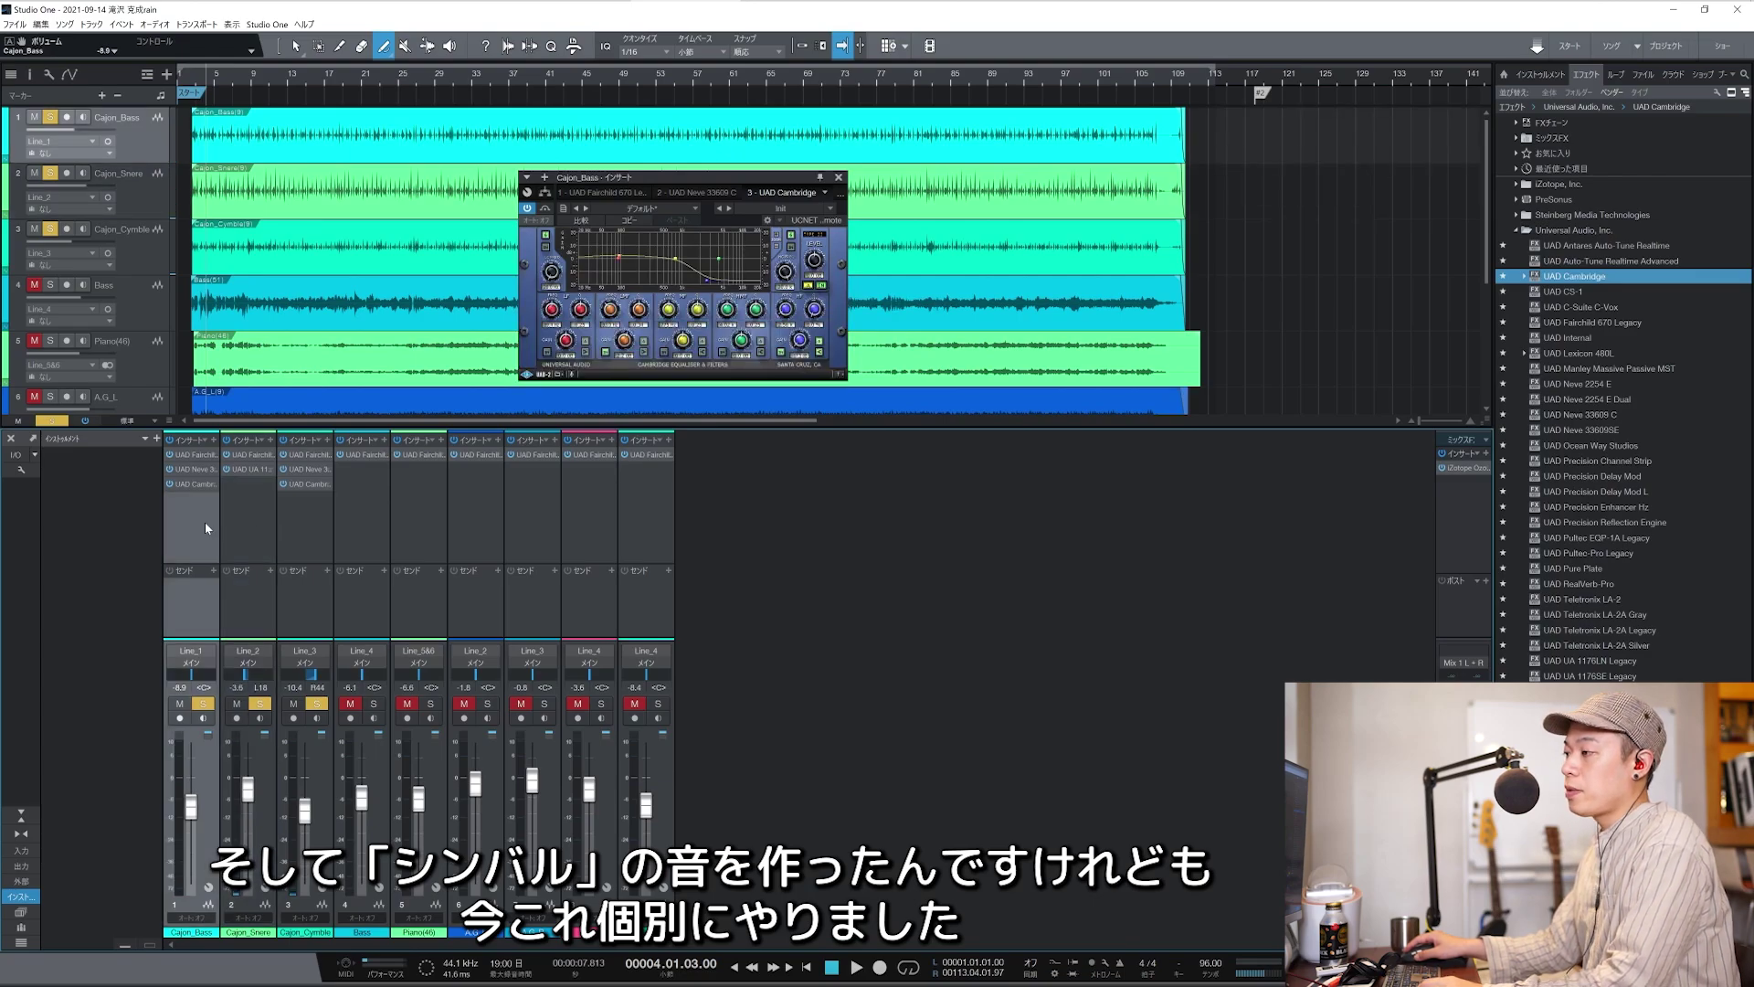
pyautogui.click(305, 527)
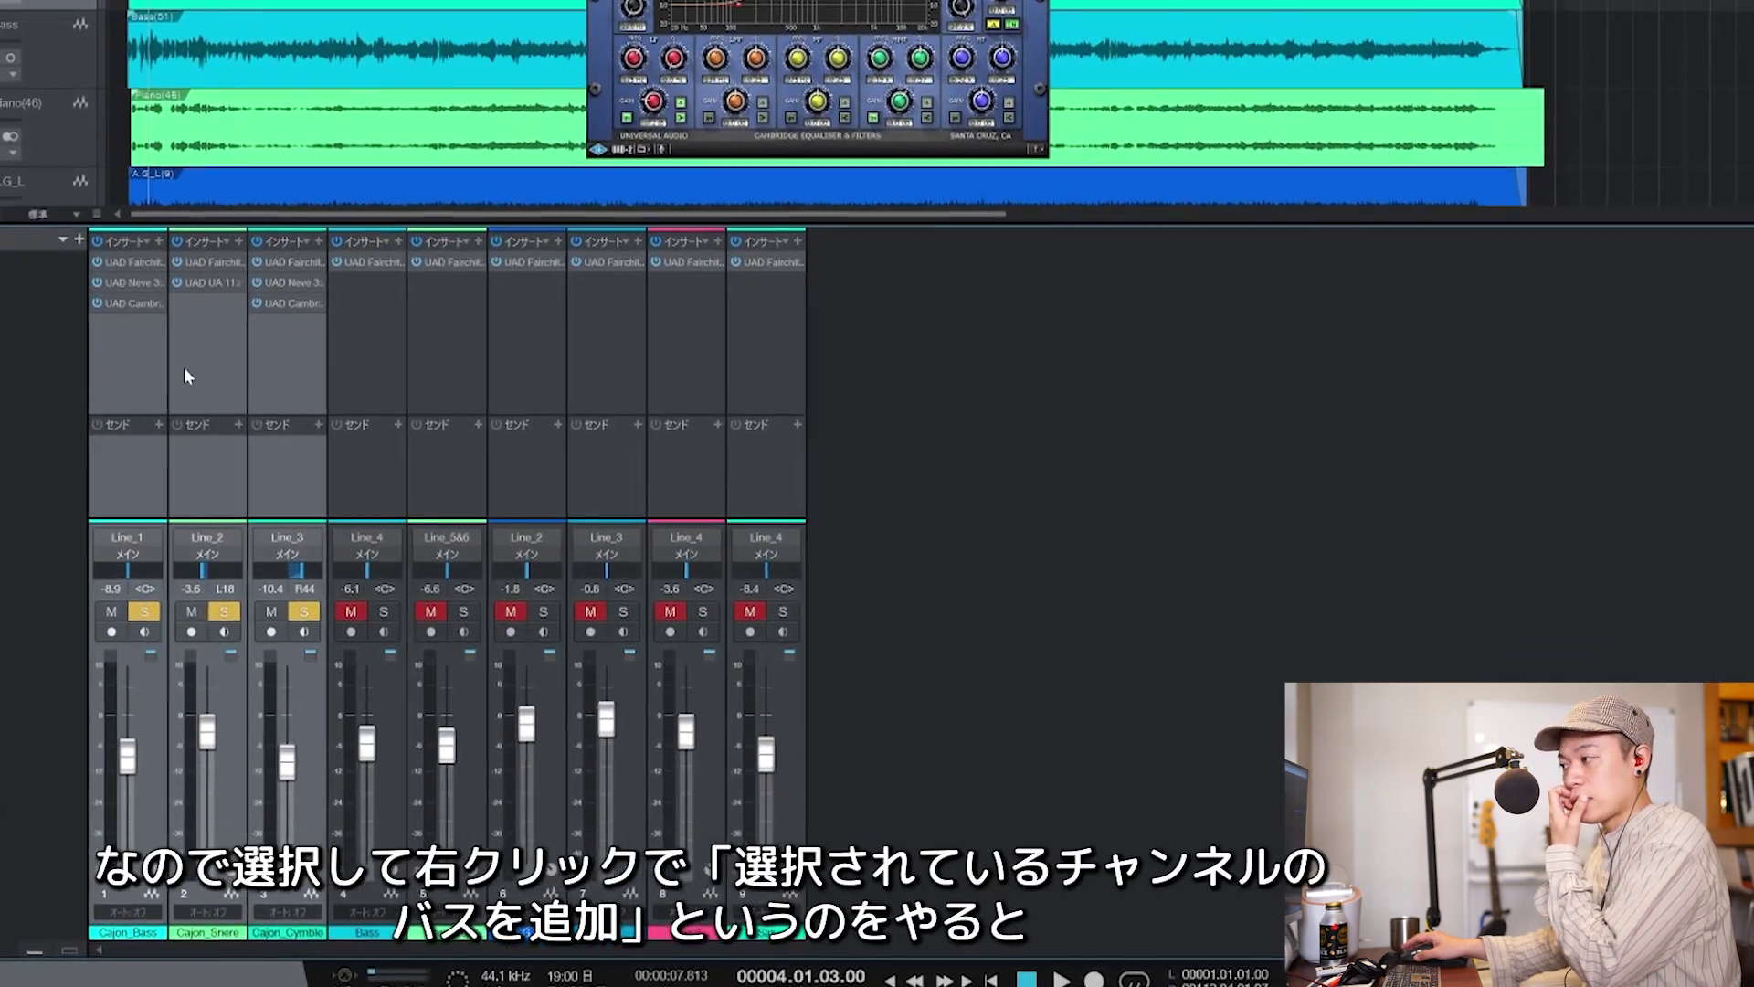
pyautogui.rightClick(193, 372)
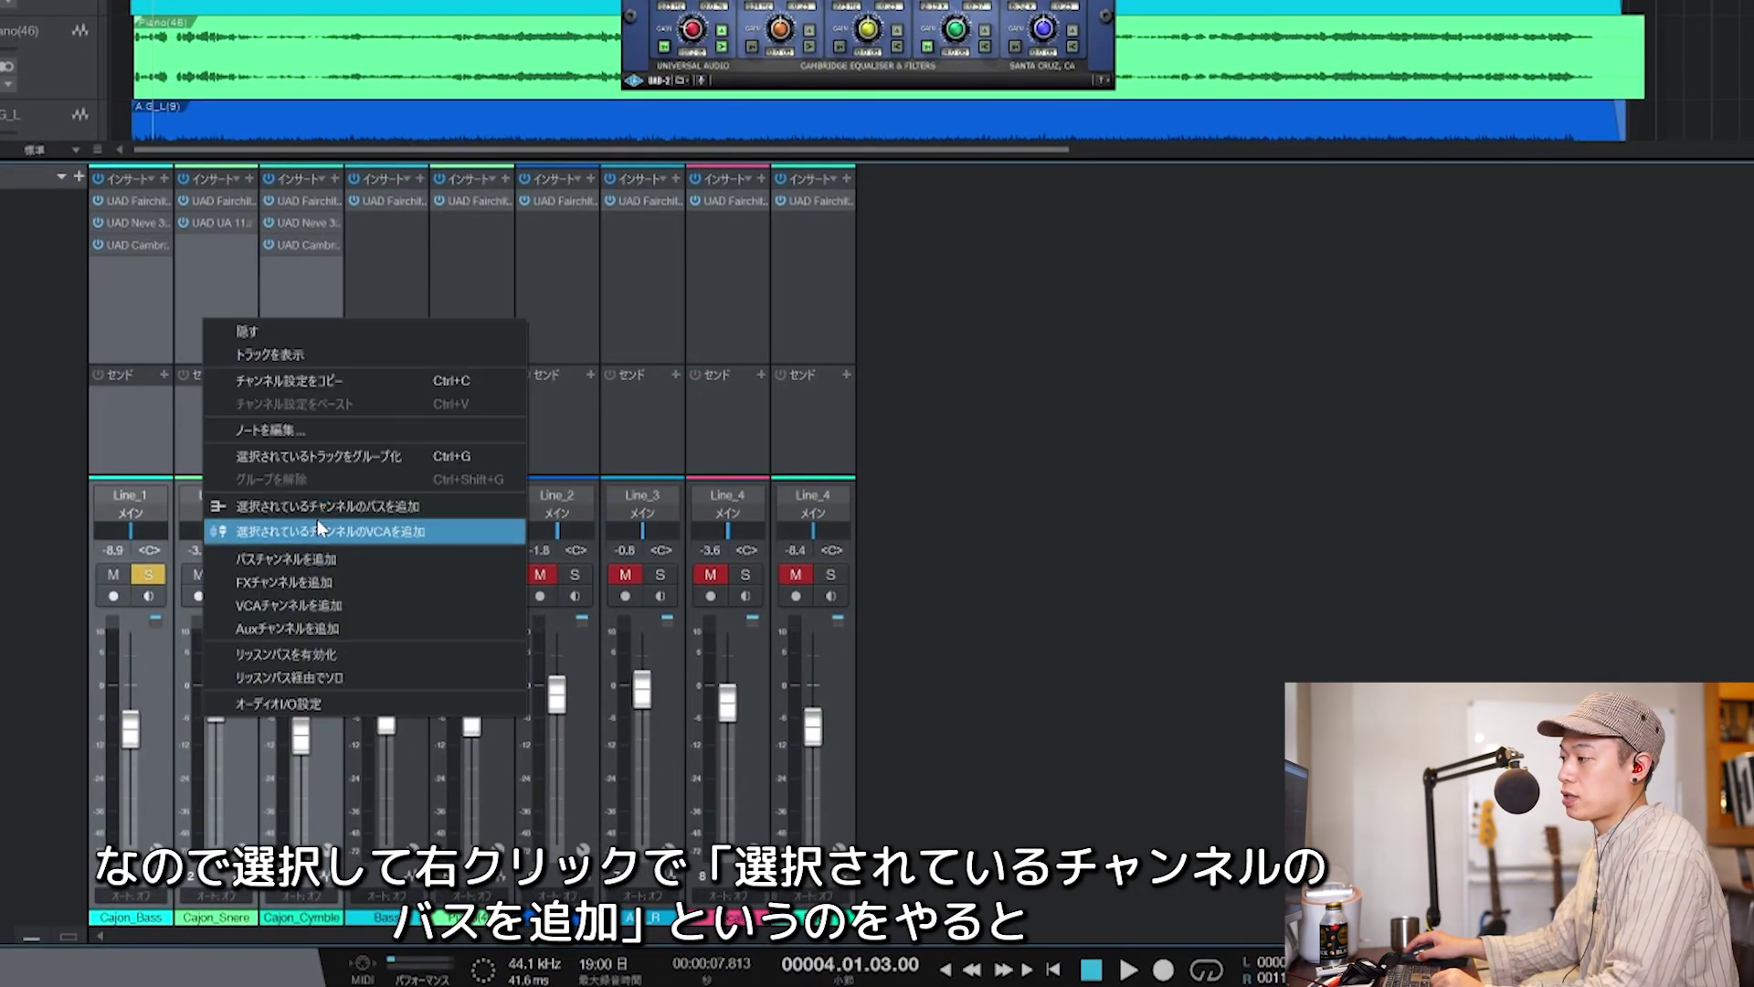
pyautogui.click(343, 509)
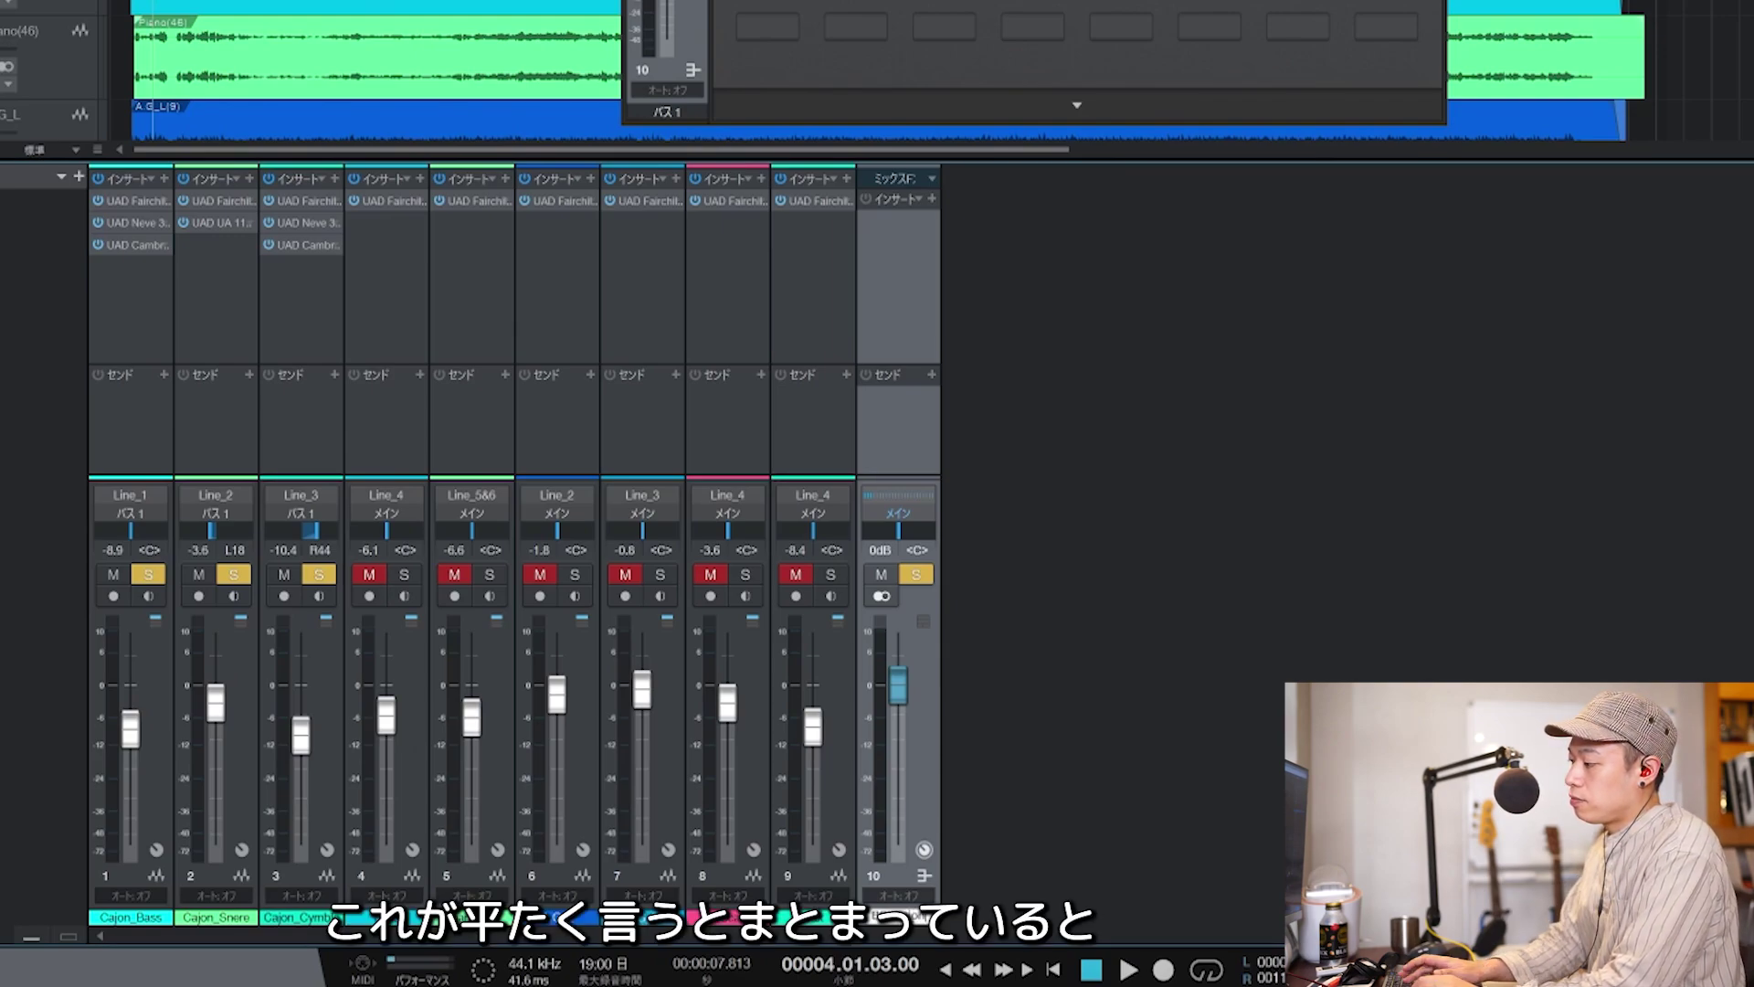
# Name the new bus BS_Cajon, play the mix, pull the bus fader down to silence and reset it to 0 dB.
pyautogui.click(227, 324)
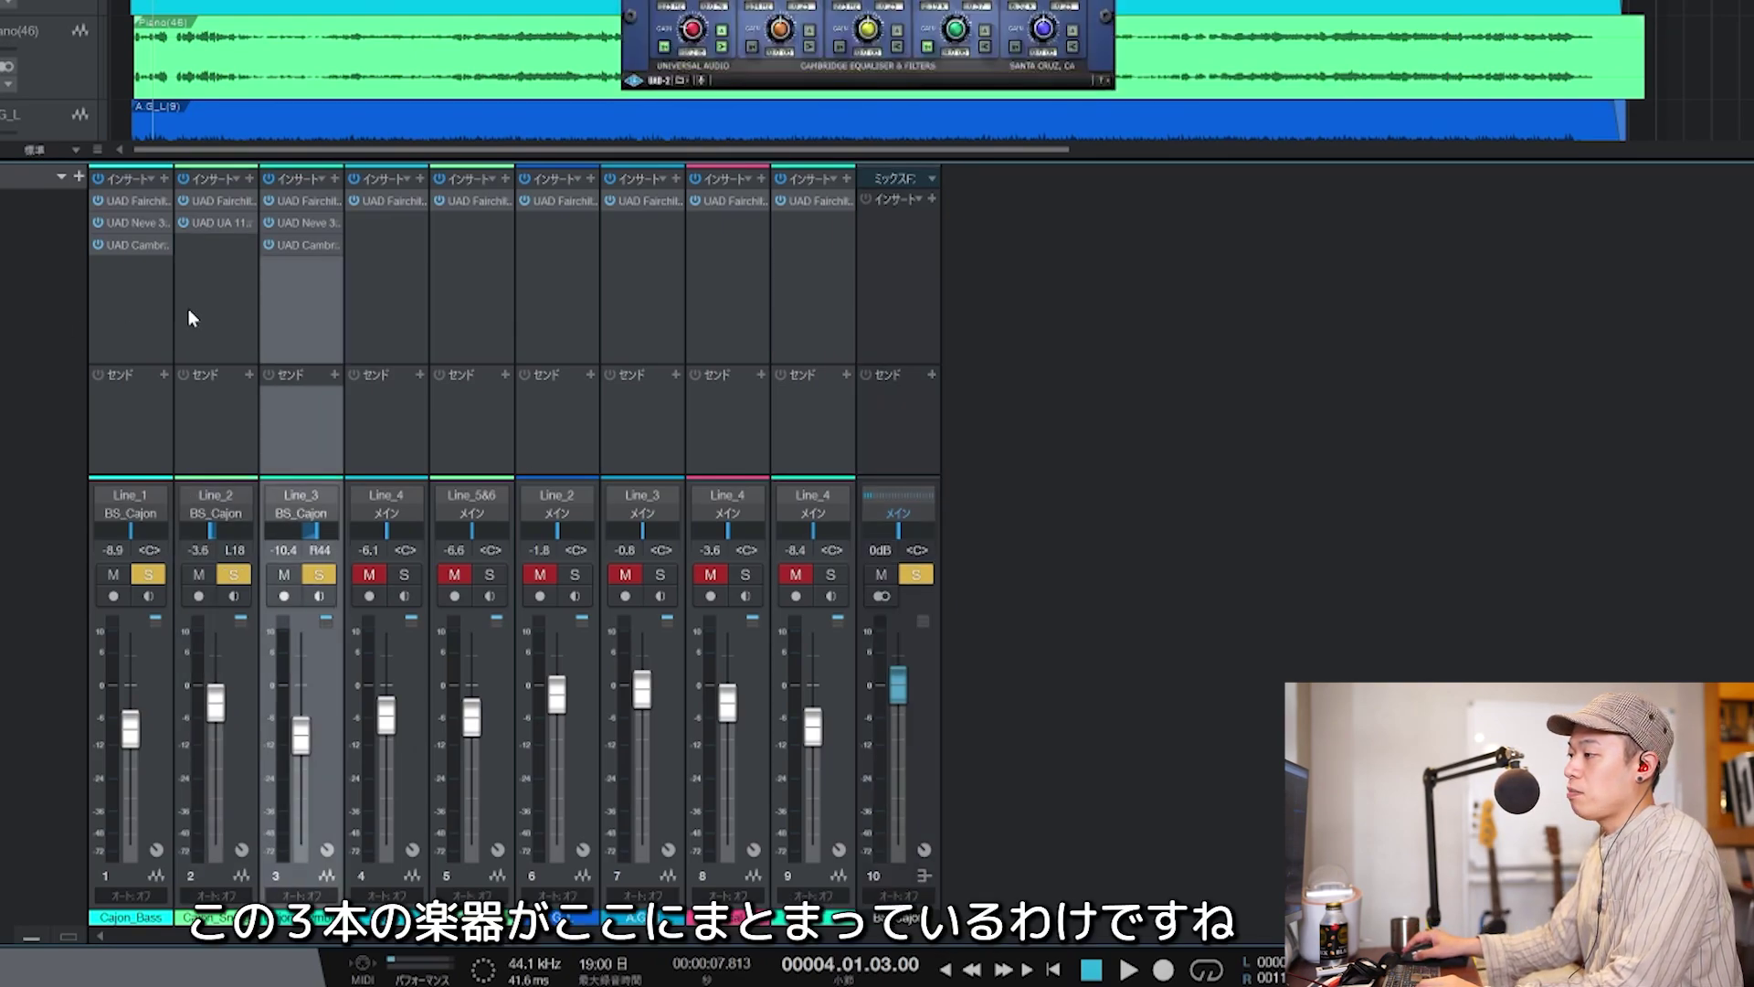
pyautogui.click(891, 307)
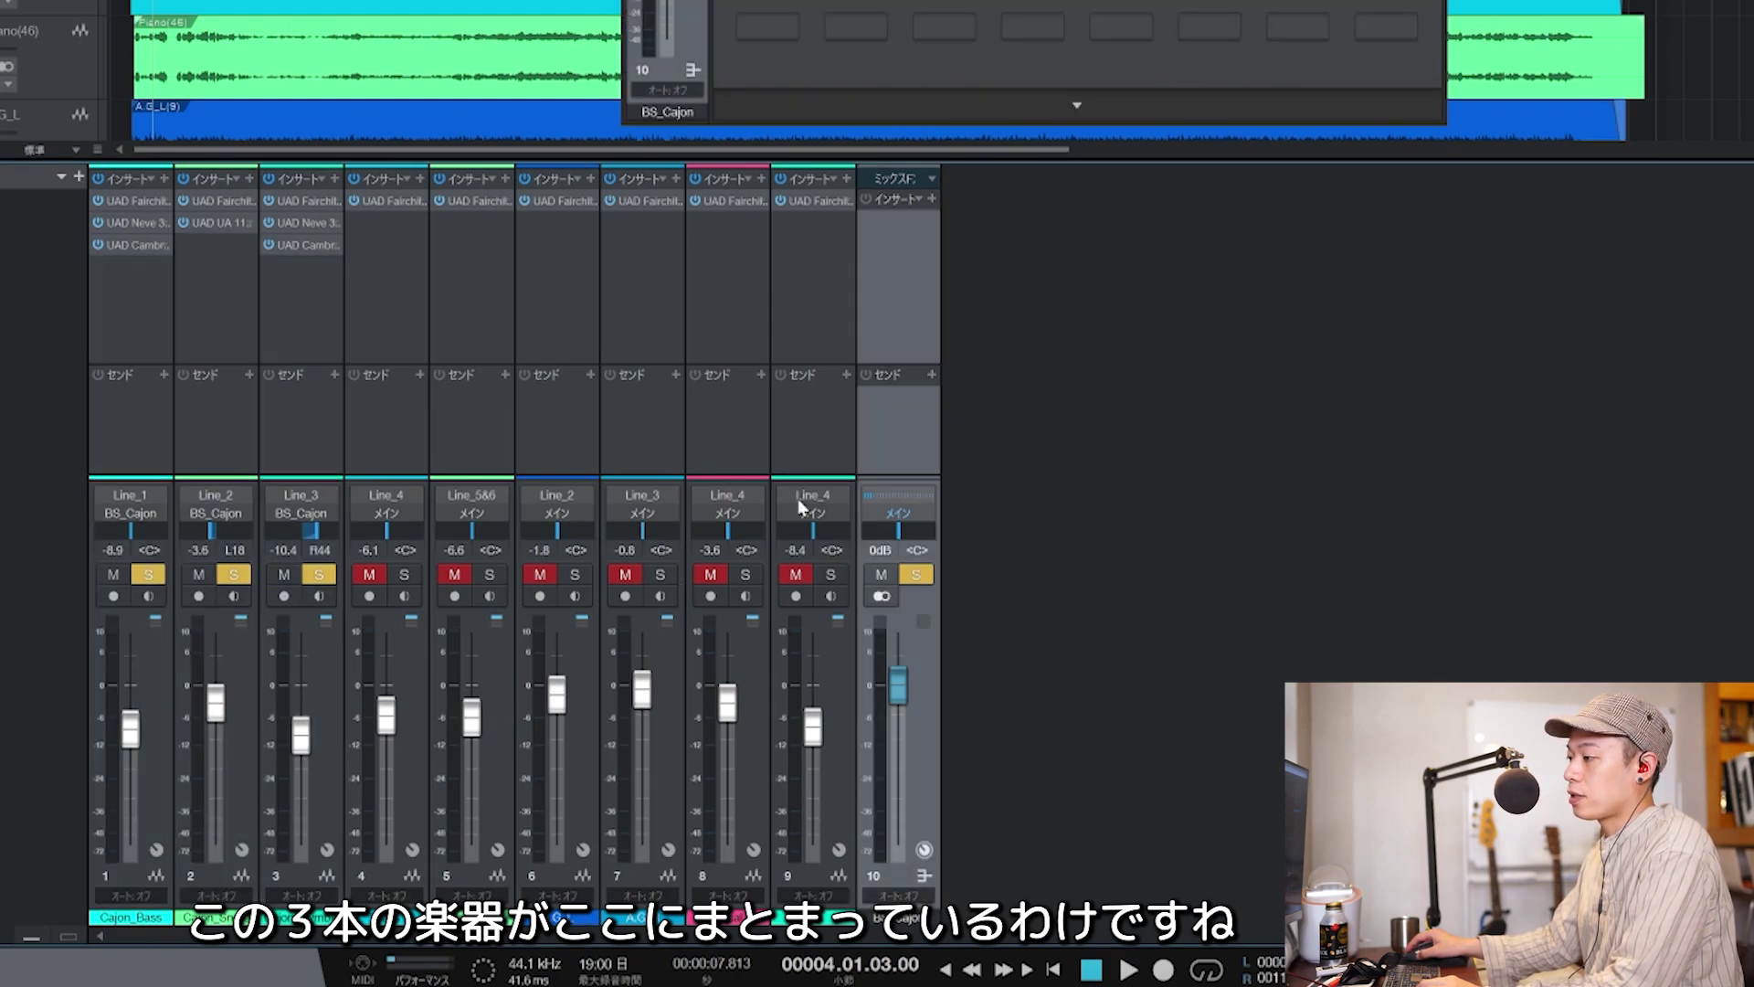
pyautogui.press('space')
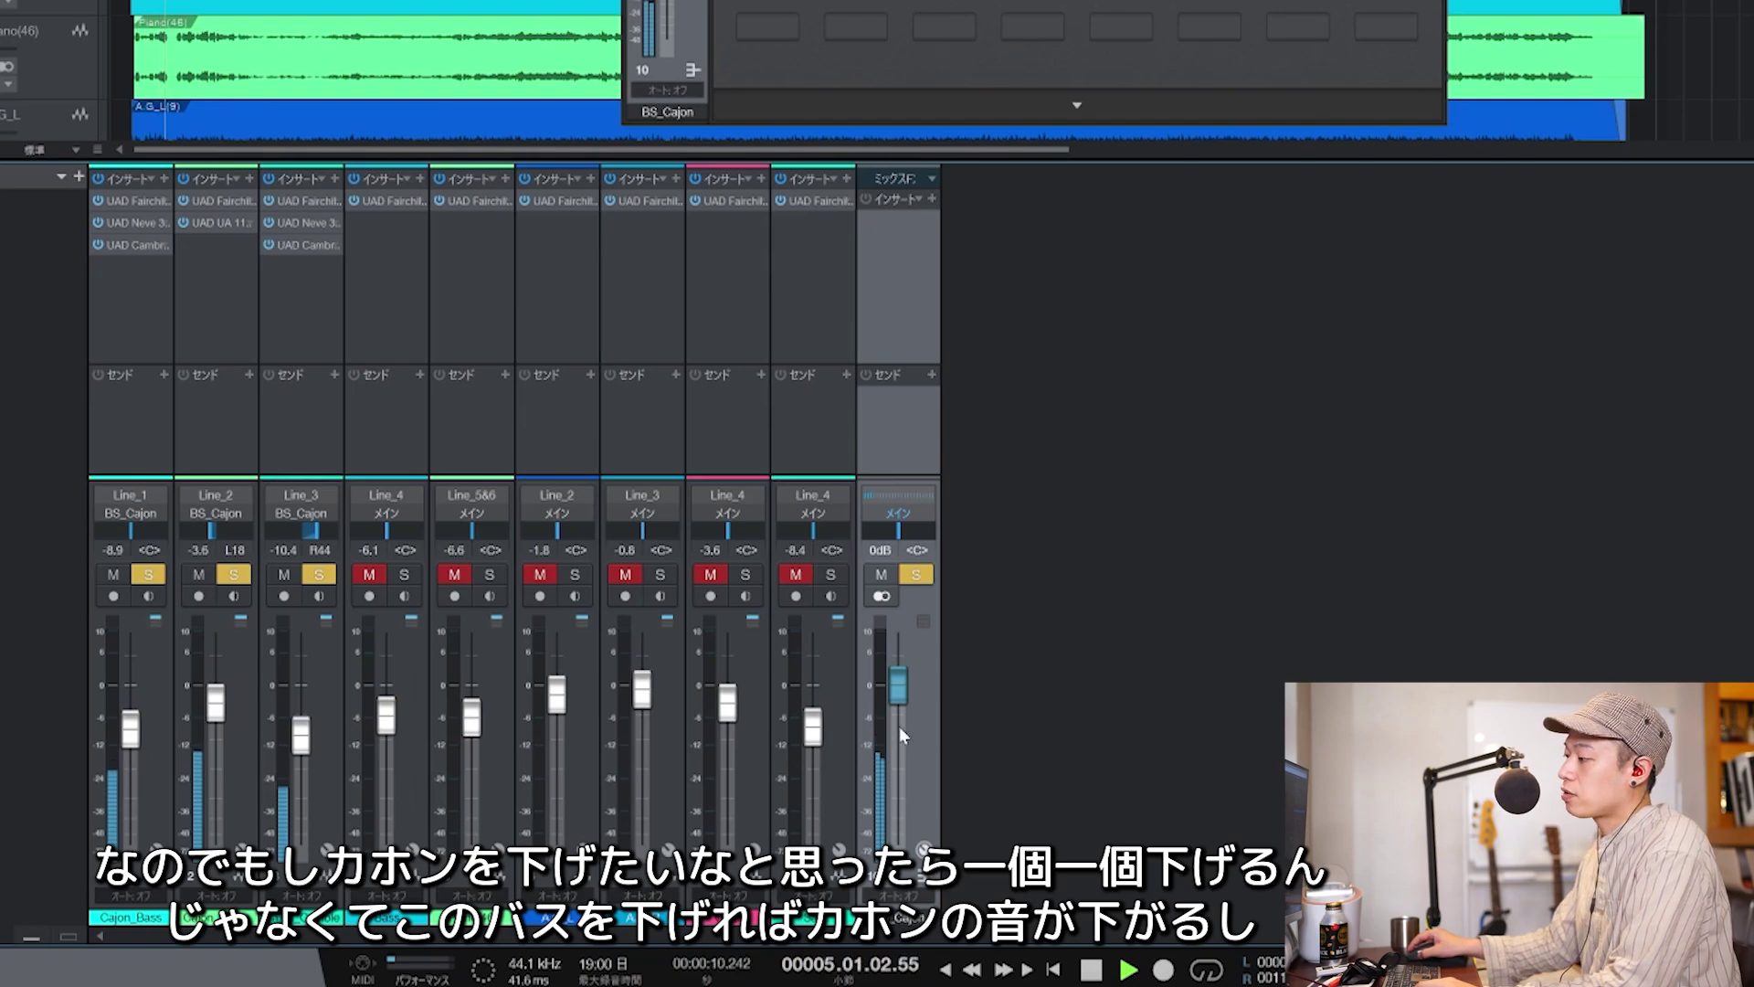
pyautogui.moveTo(899, 686); pyautogui.dragTo(898, 833)
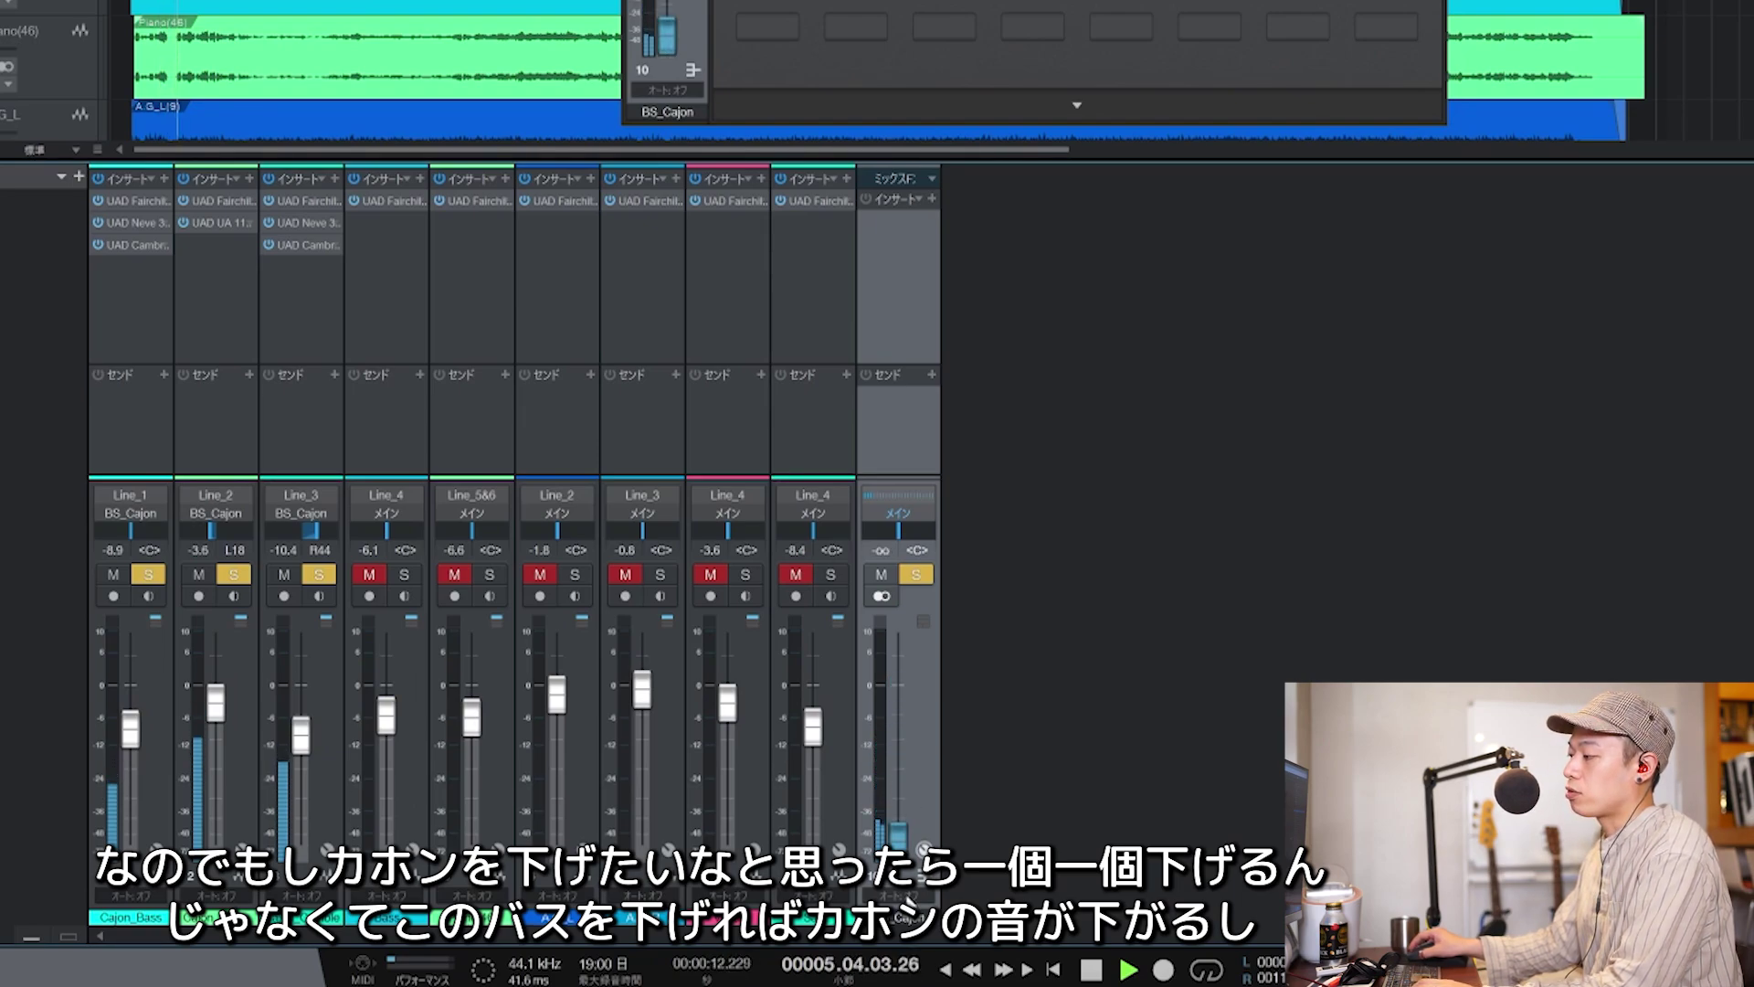
pyautogui.keyDown('alt'); pyautogui.click(899, 833); pyautogui.keyUp('alt')
pyautogui.press('space')
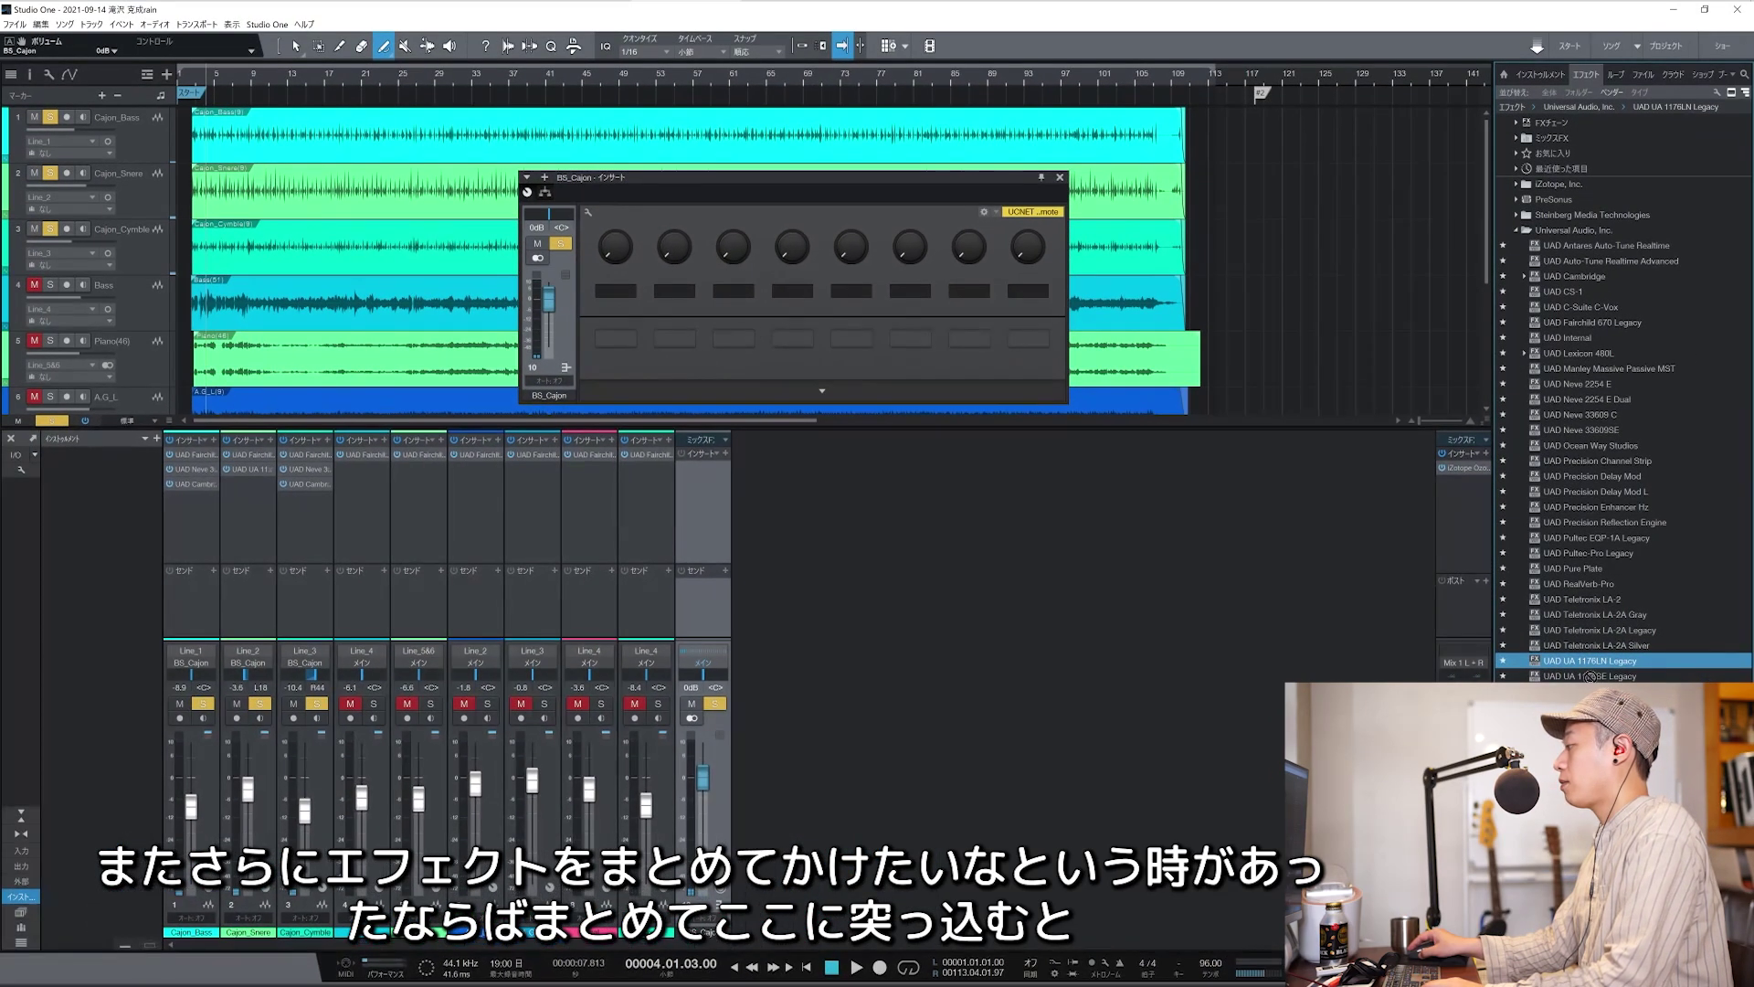
# Insert the UAD UA 1176LN Legacy on the BS_Cajon bus and adjust its output while playing the cajon tracks through it.
pyautogui.moveTo(1705, 645); pyautogui.dragTo(728, 443)
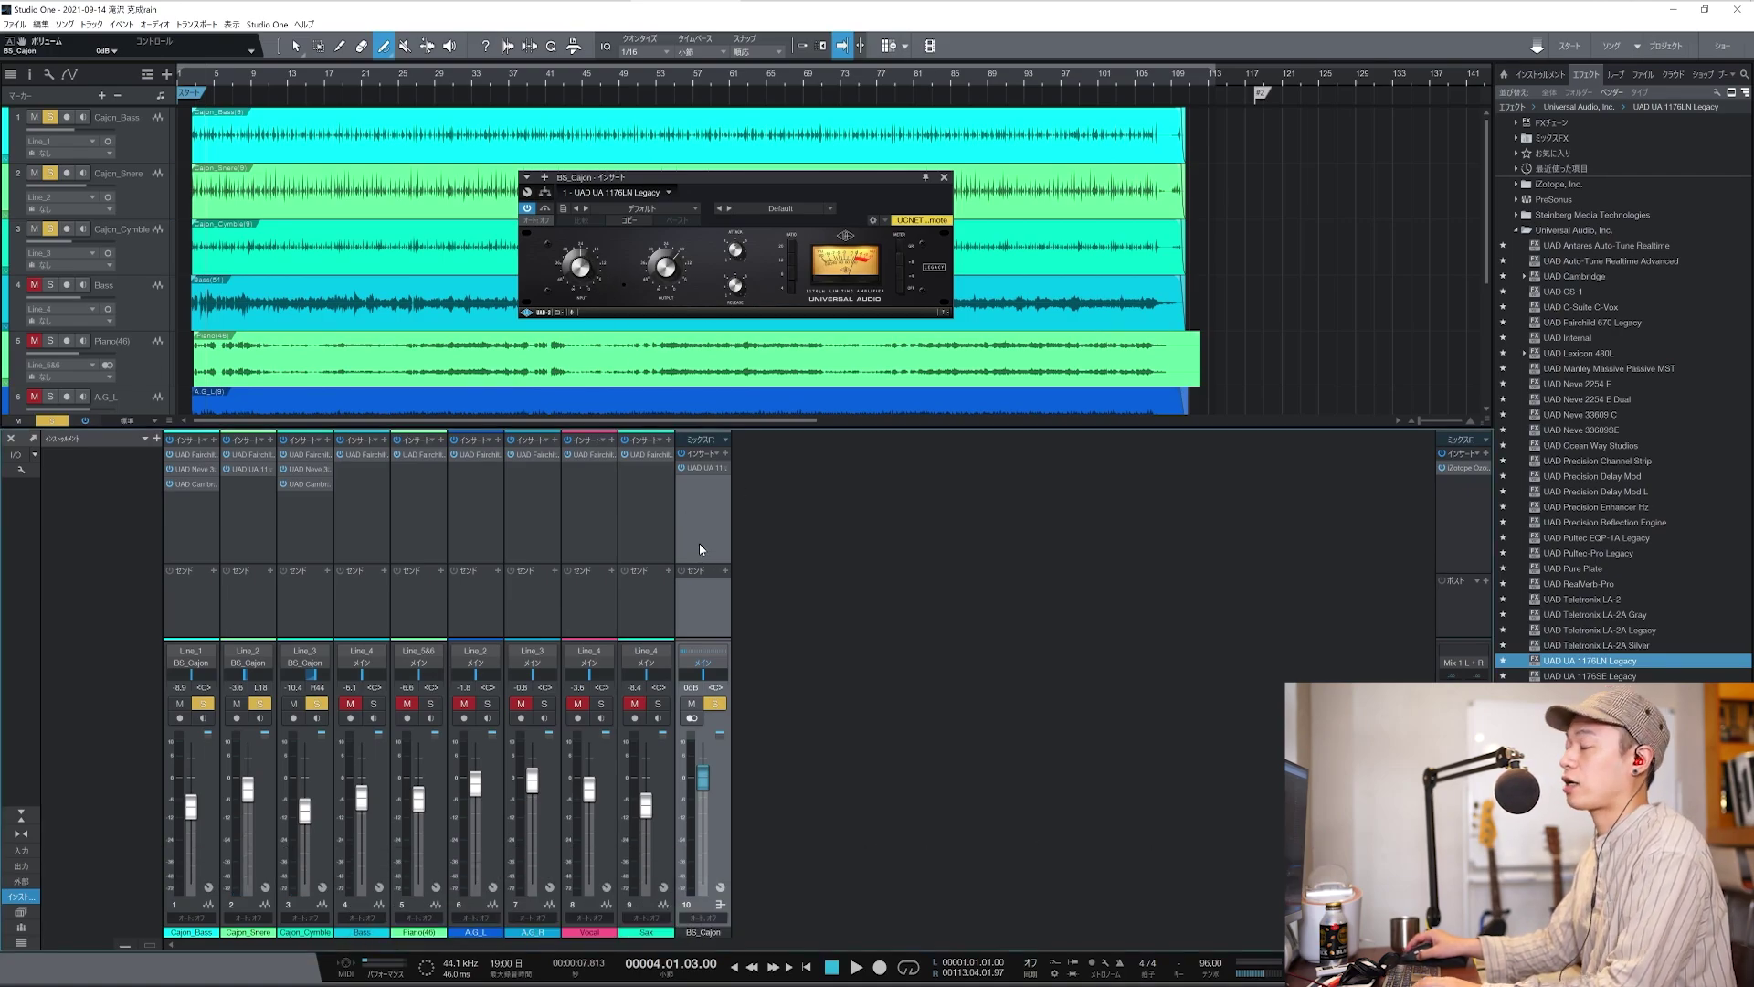
pyautogui.press('space')
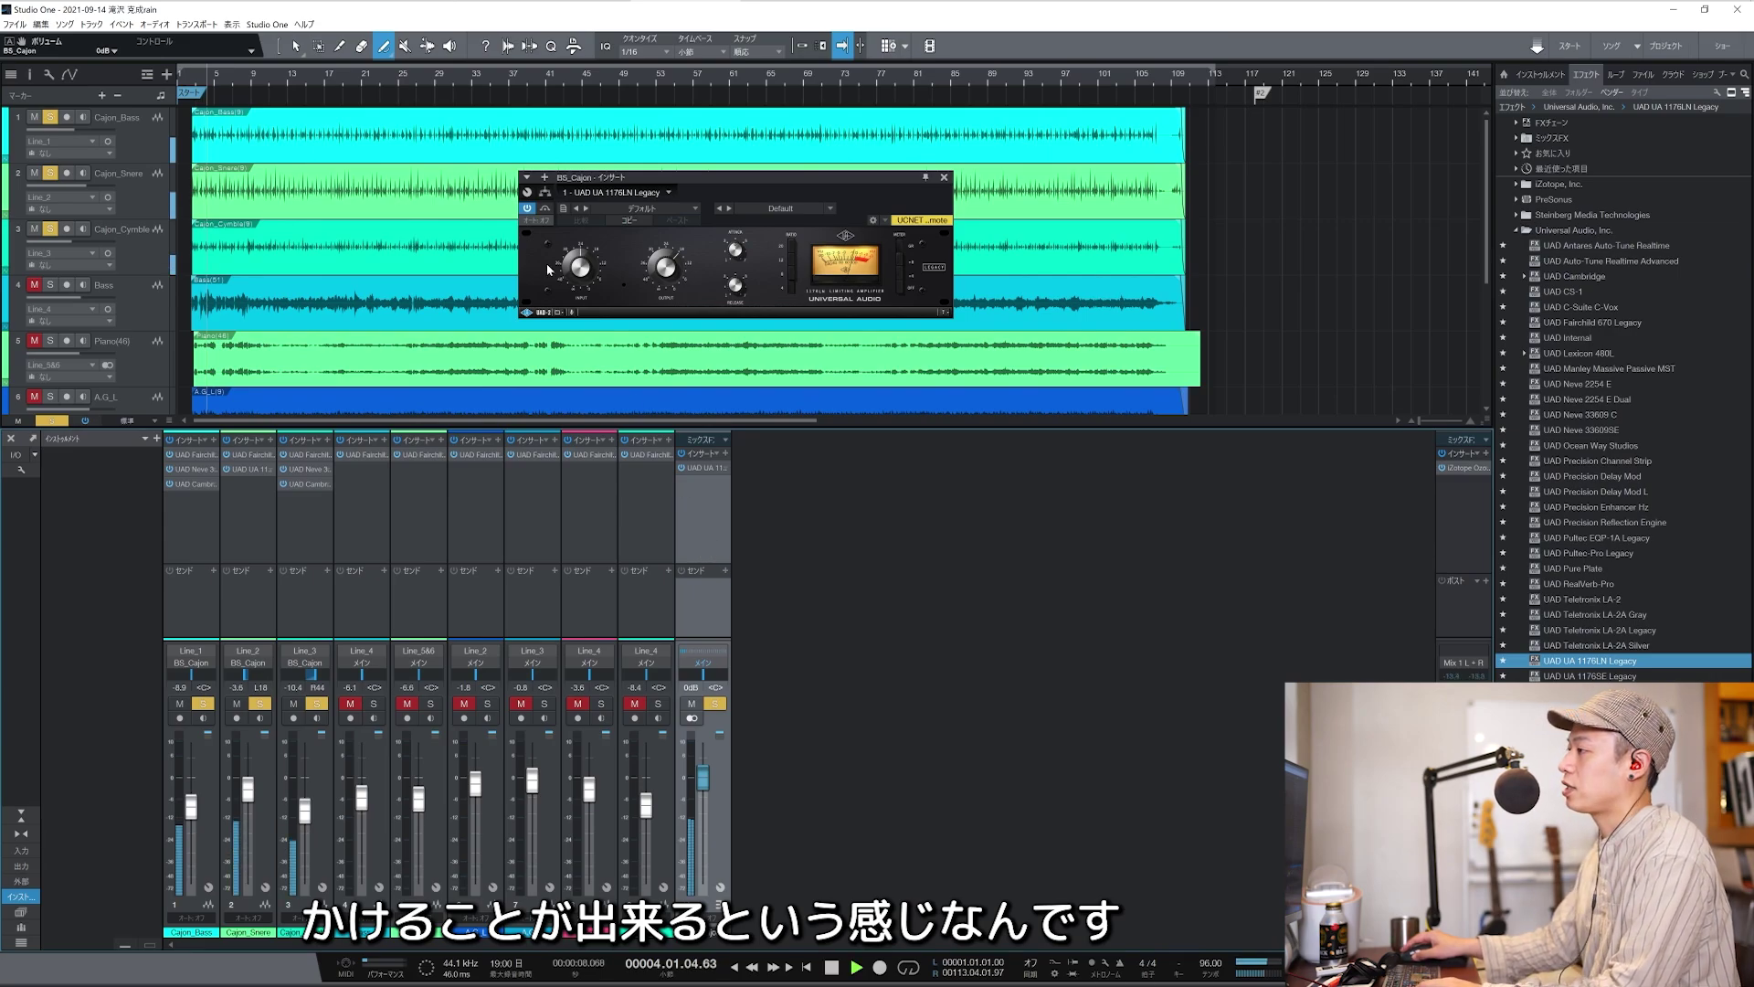
pyautogui.click(702, 468)
pyautogui.press('space')
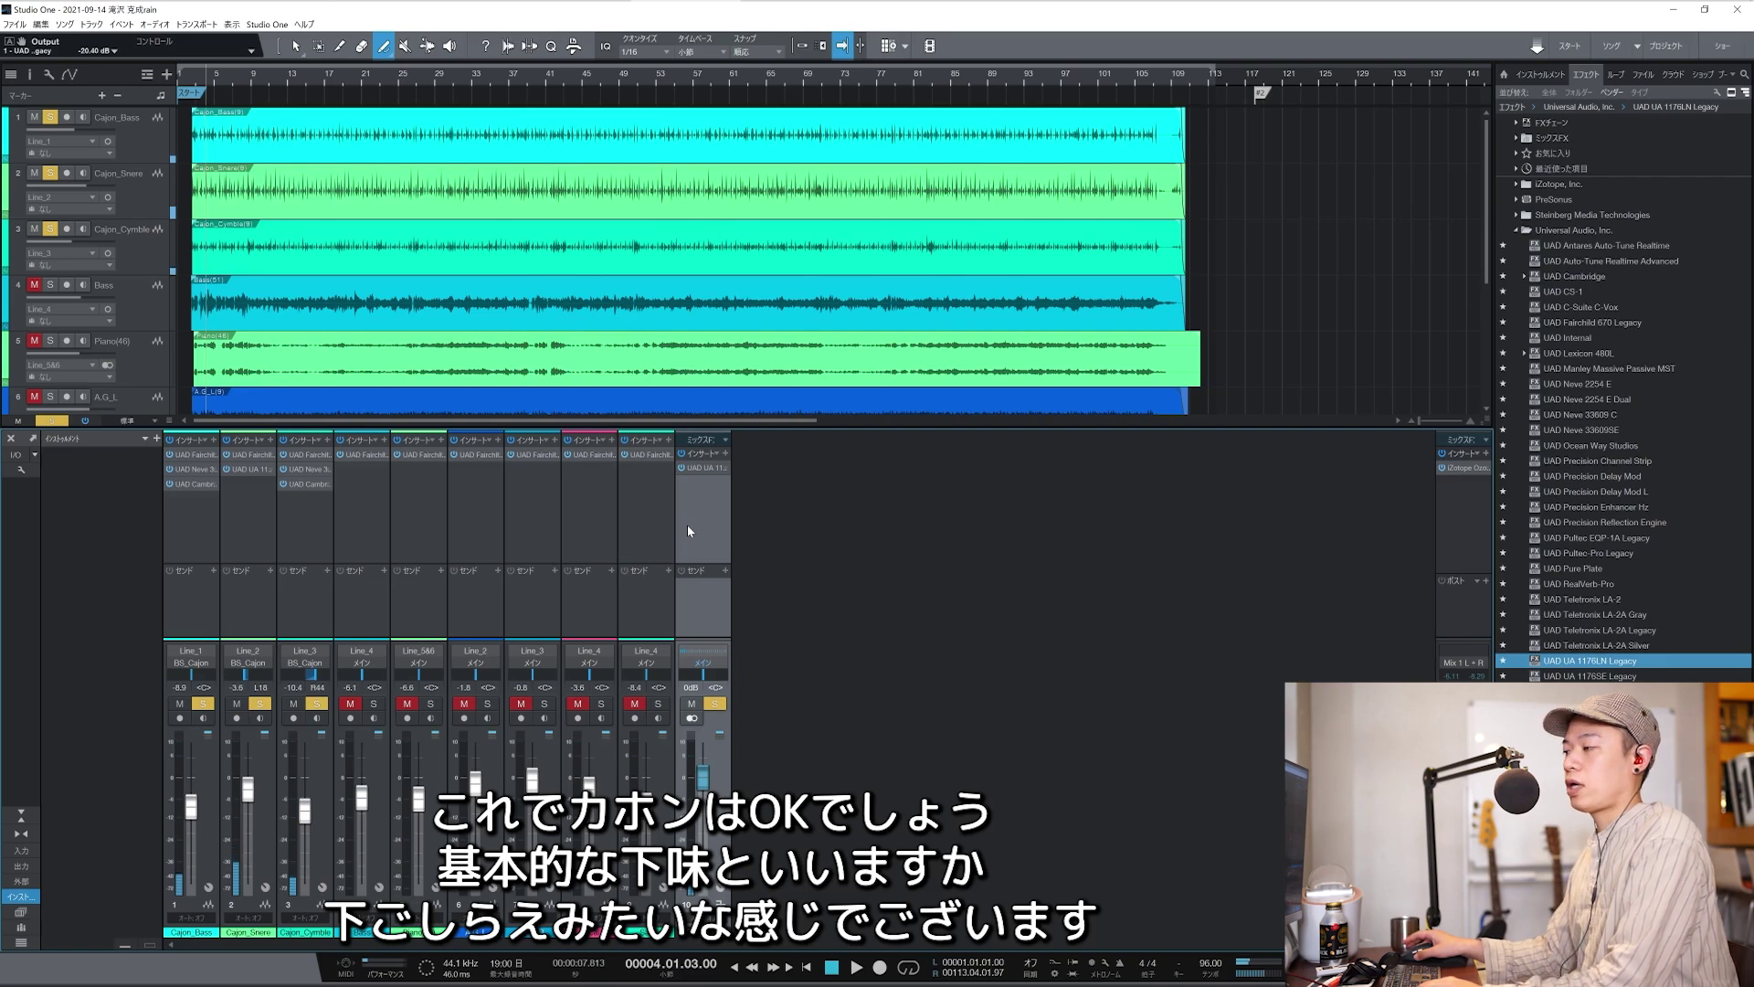
# With only the Bass track soloed, adjust the left threshold of its UAD Fairchild 670 Legacy insert.
pyautogui.click(373, 503)
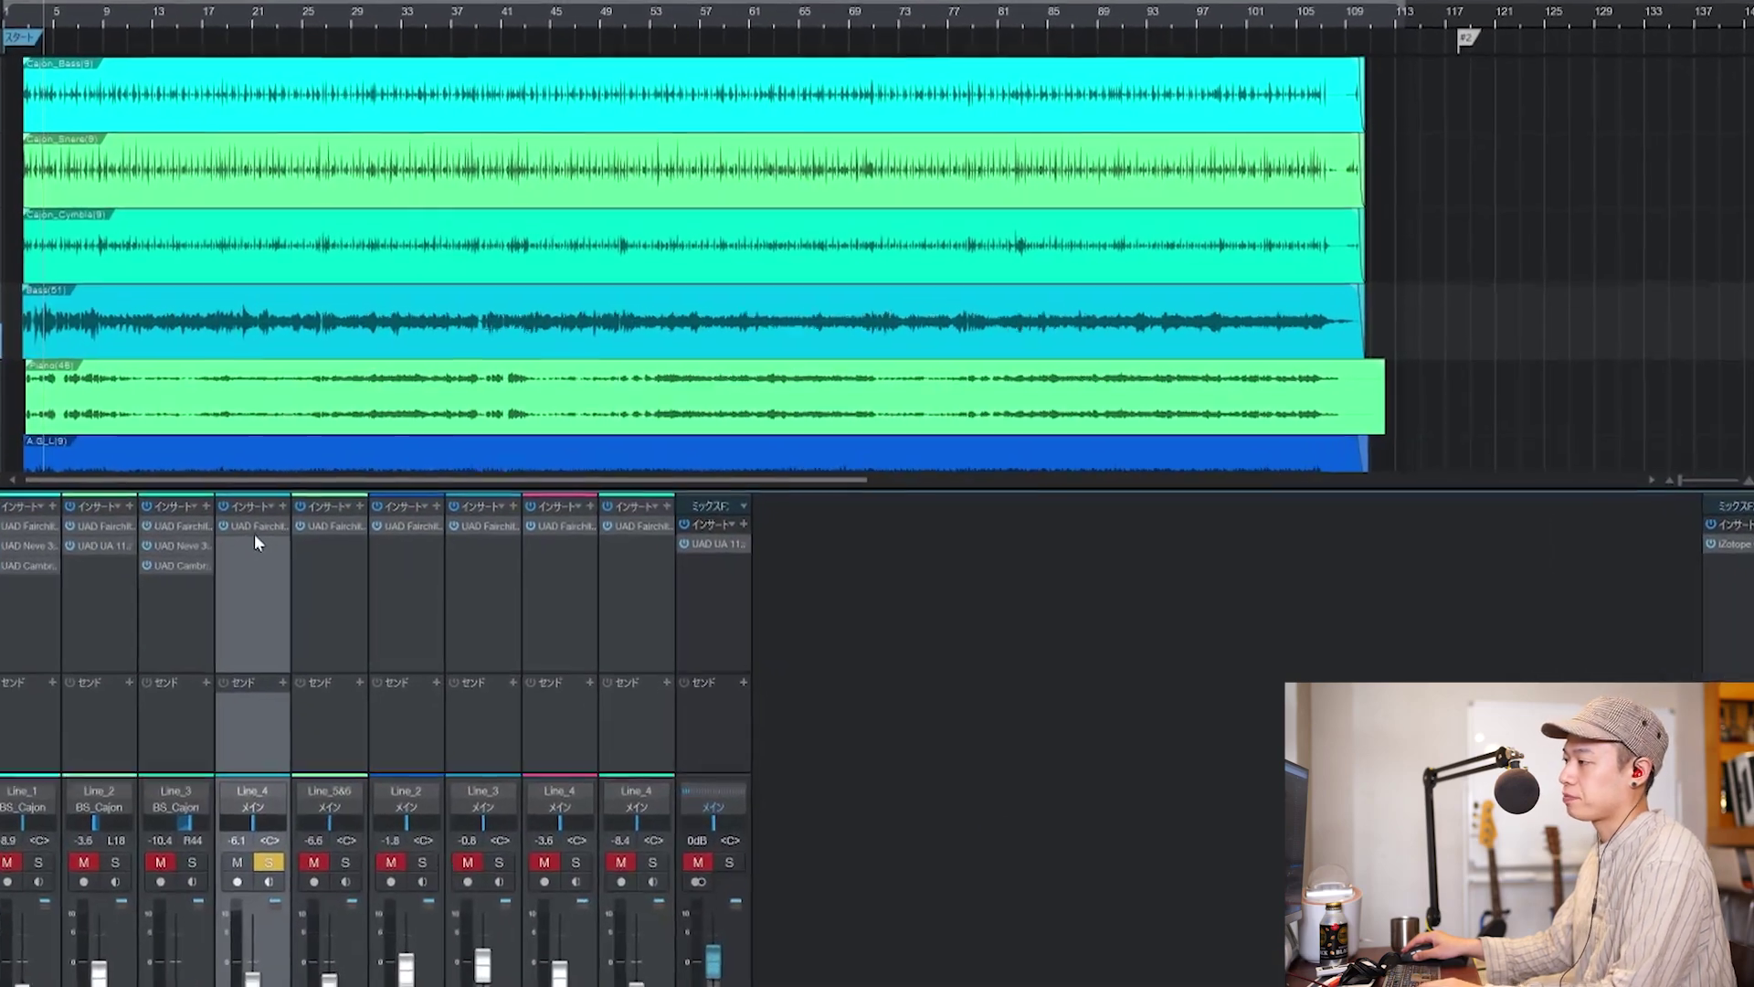
pyautogui.click(362, 455)
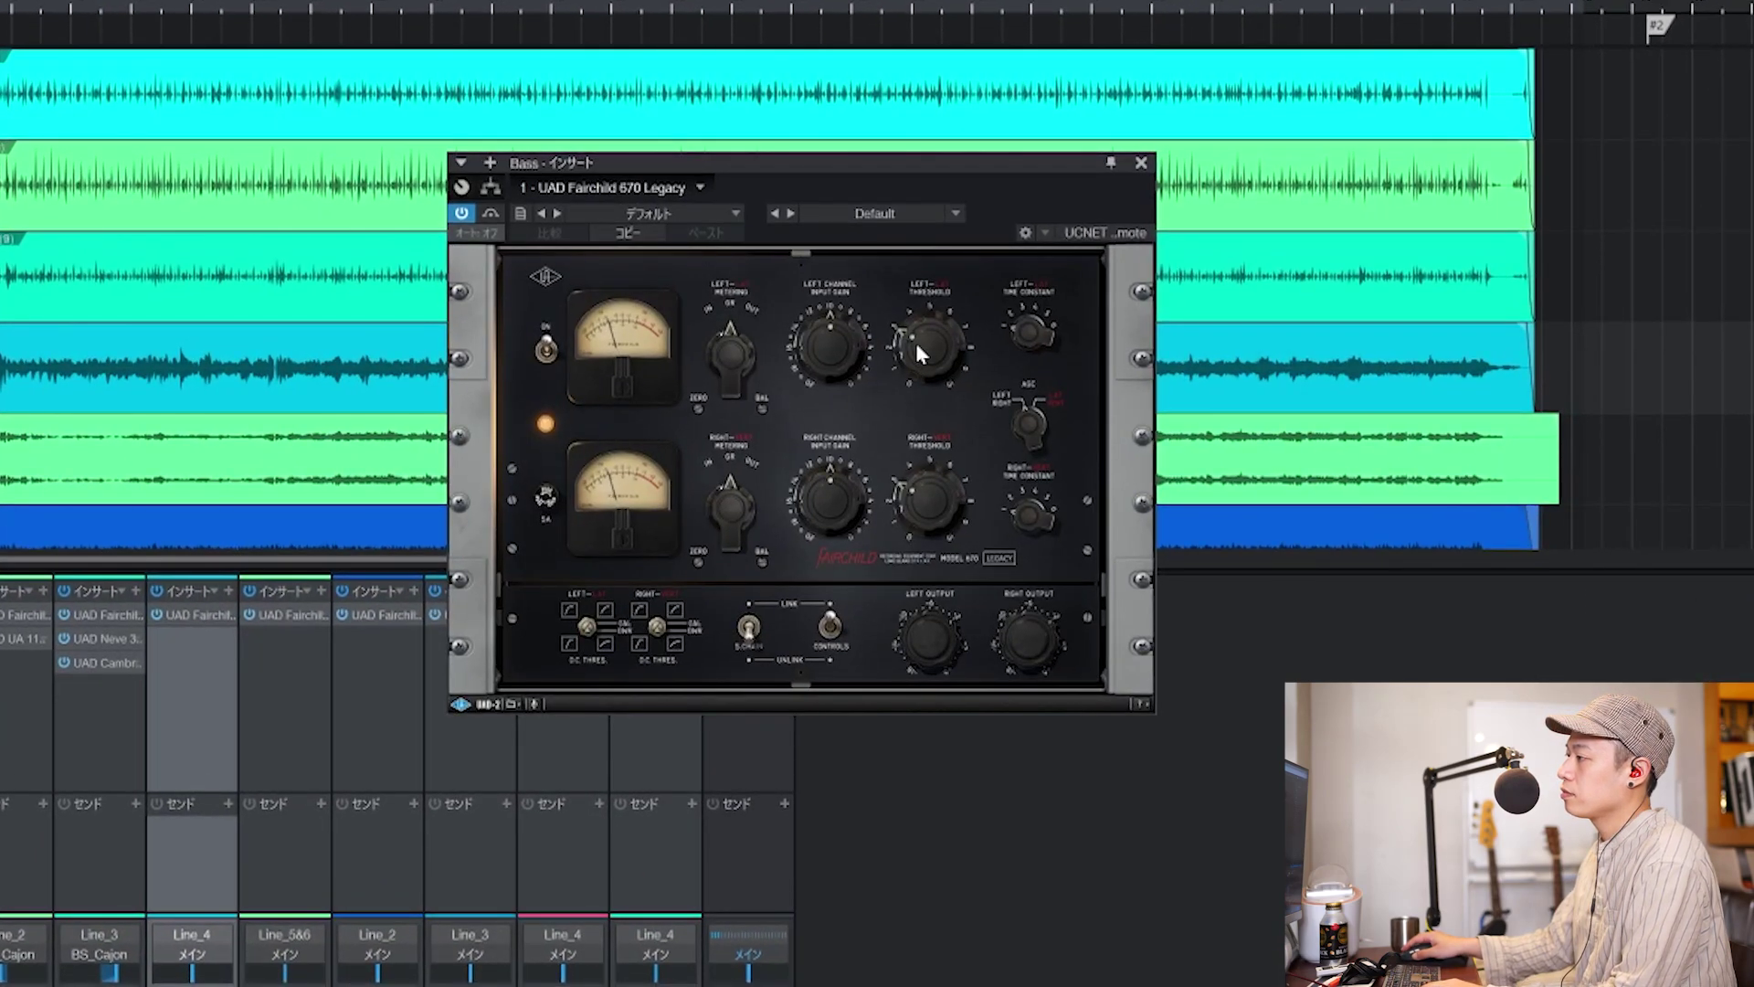
pyautogui.moveTo(916, 343)
pyautogui.mouseDown()
pyautogui.moveTo(917, 324)
pyautogui.moveTo(914, 382)
pyautogui.moveTo(910, 351)
pyautogui.mouseUp()
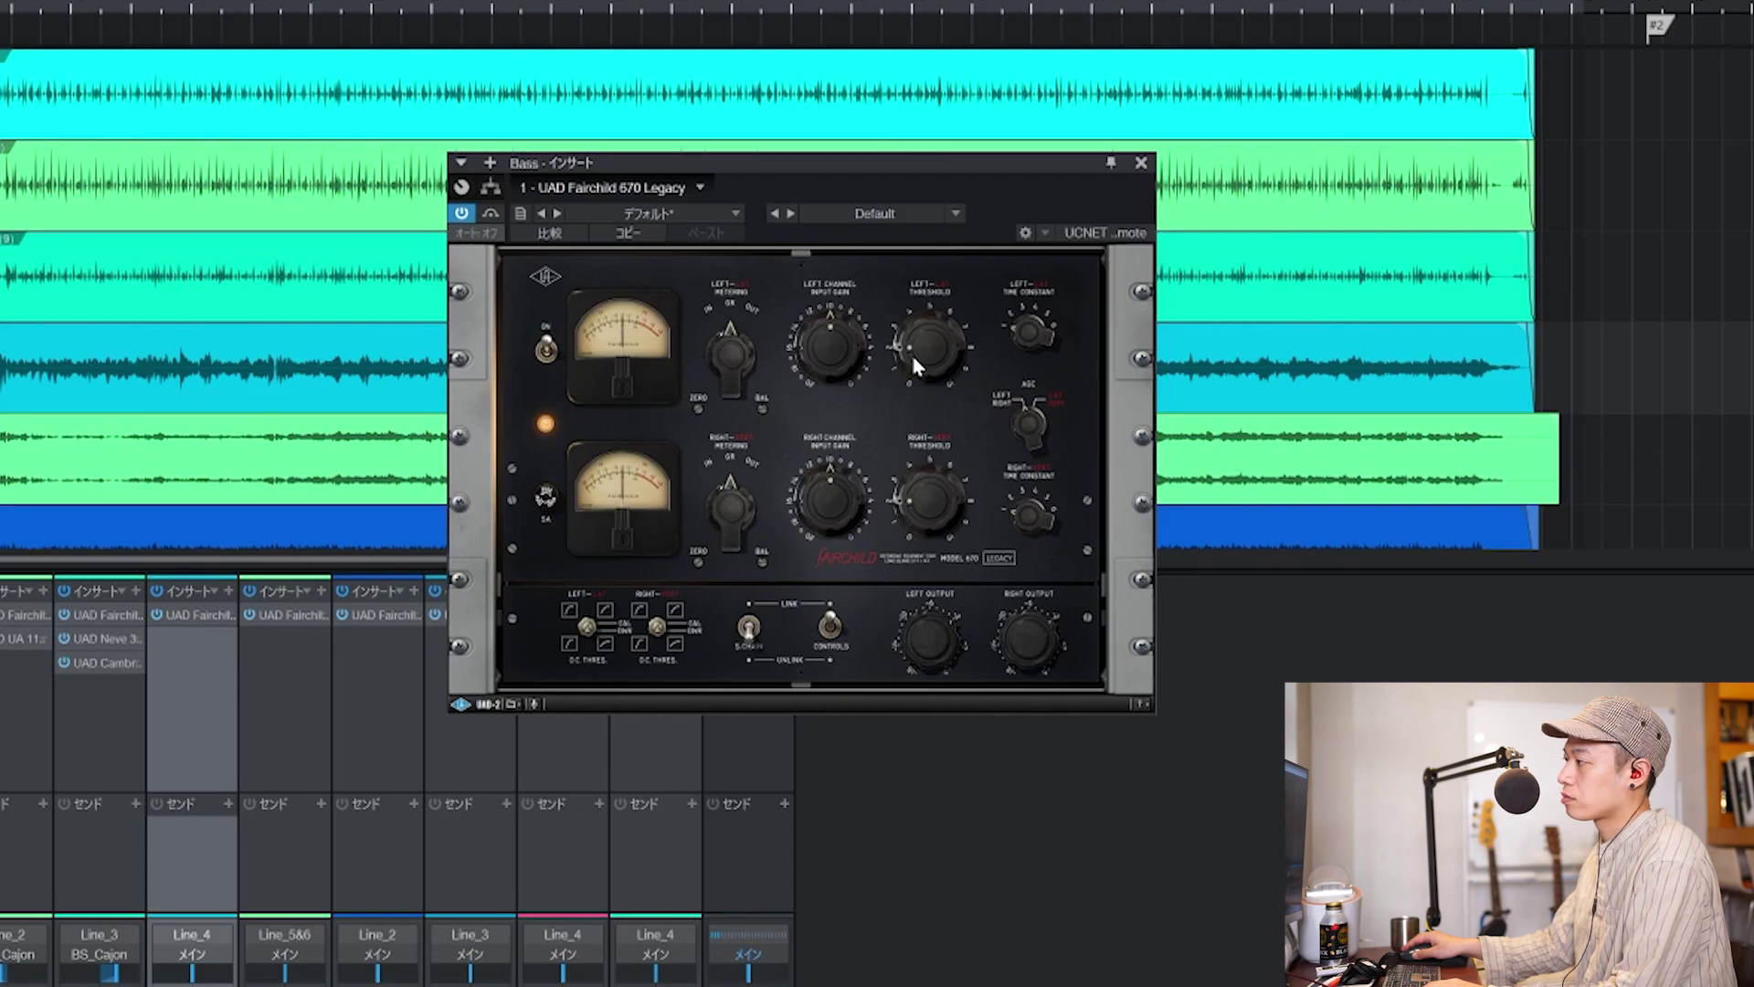
pyautogui.moveTo(928, 161); pyautogui.dragTo(922, 182)
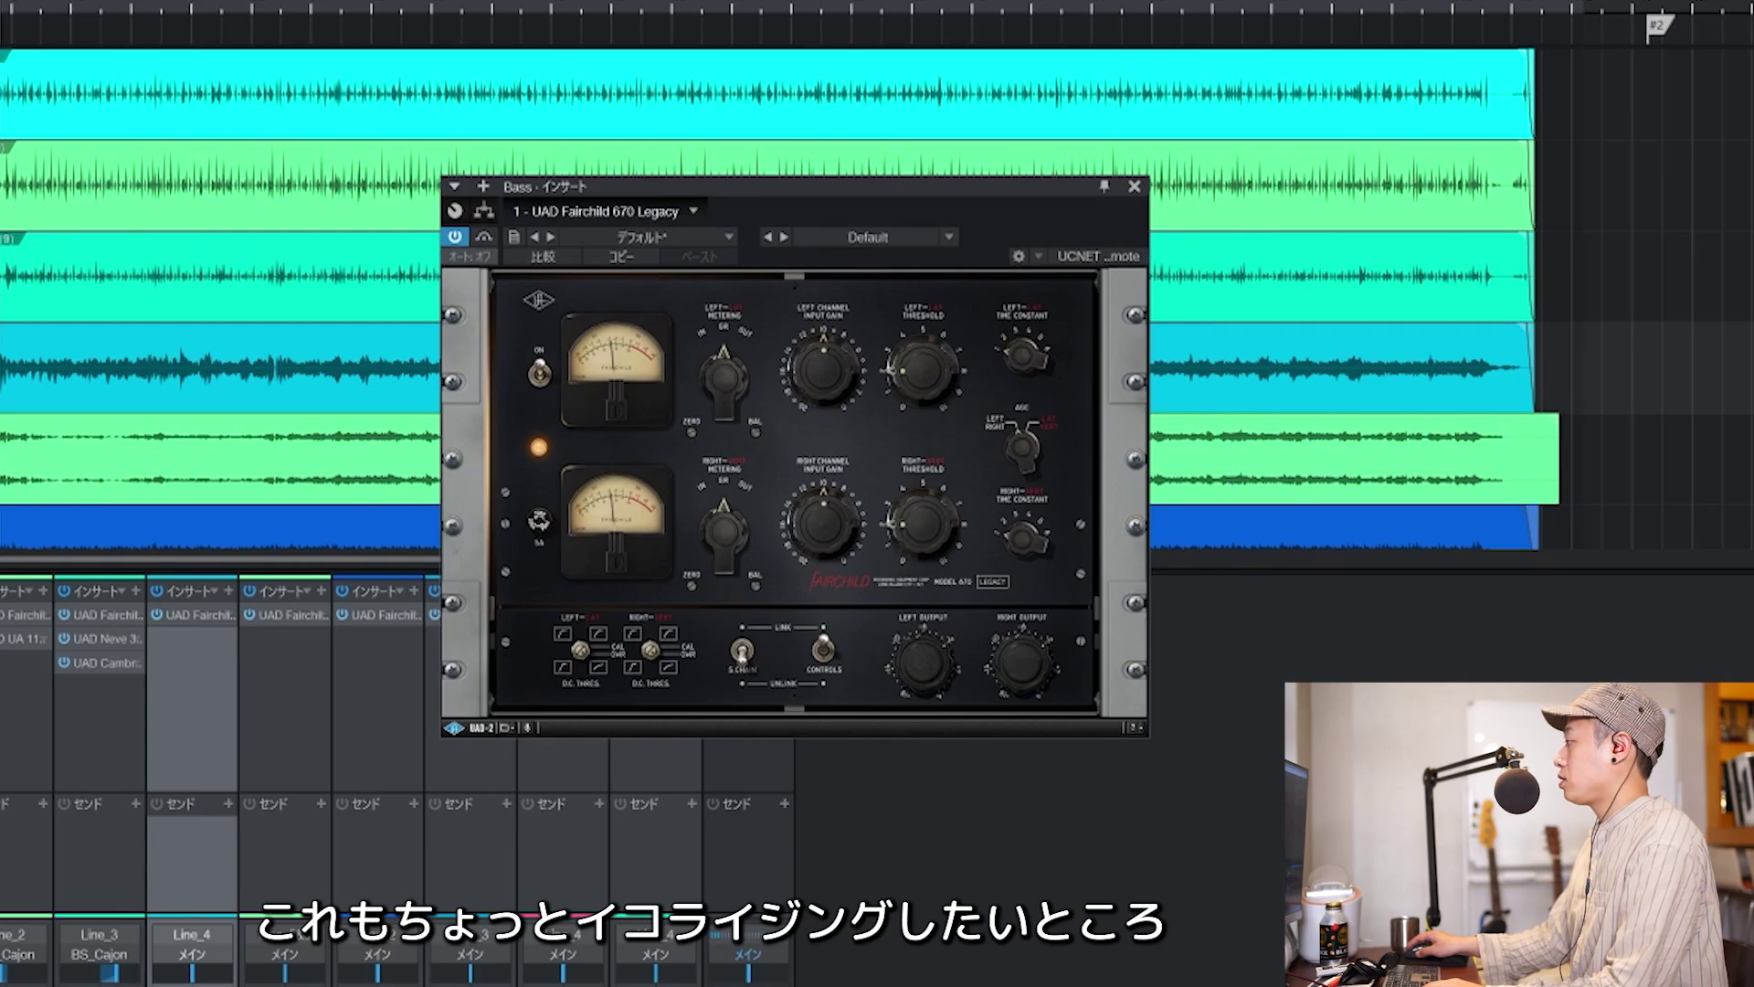
# Add the UAD Cambridge to Bass, boosting the upper mids and cutting a narrow band near 100 Hz, followed by the UAD Neve 33609 C.
pyautogui.moveTo(1731, 544); pyautogui.dragTo(208, 676)
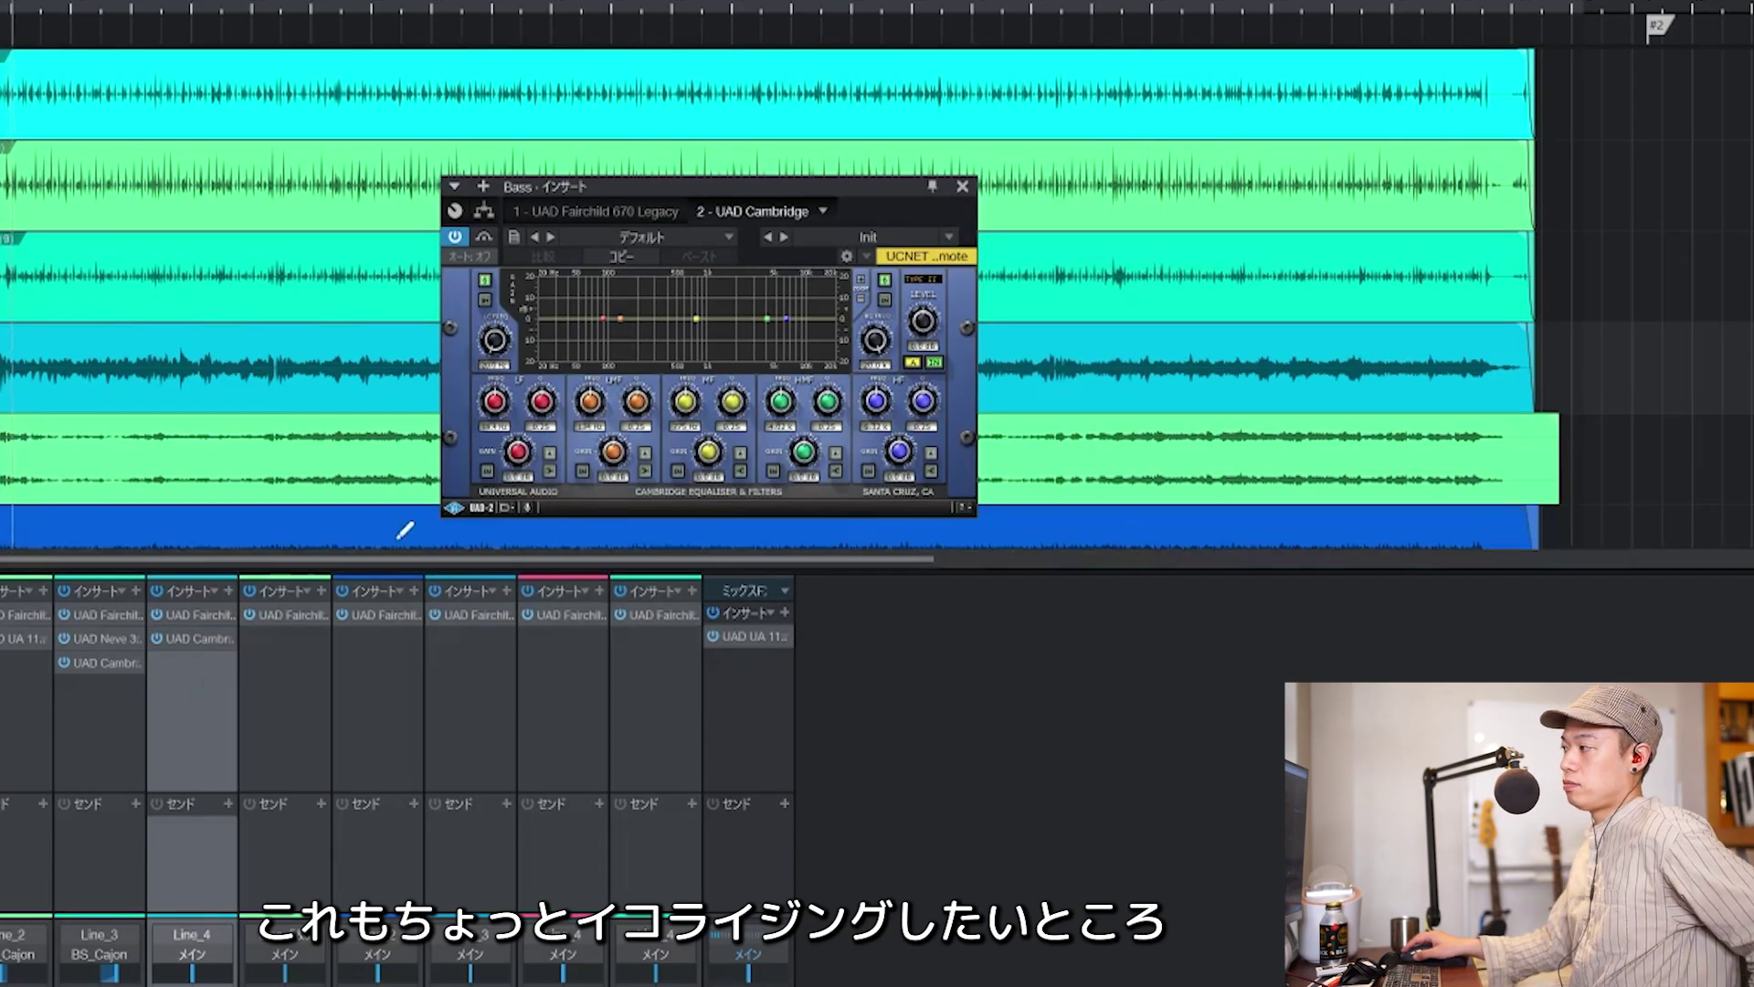
pyautogui.moveTo(696, 318); pyautogui.dragTo(726, 314)
pyautogui.moveTo(732, 418); pyautogui.dragTo(731, 313)
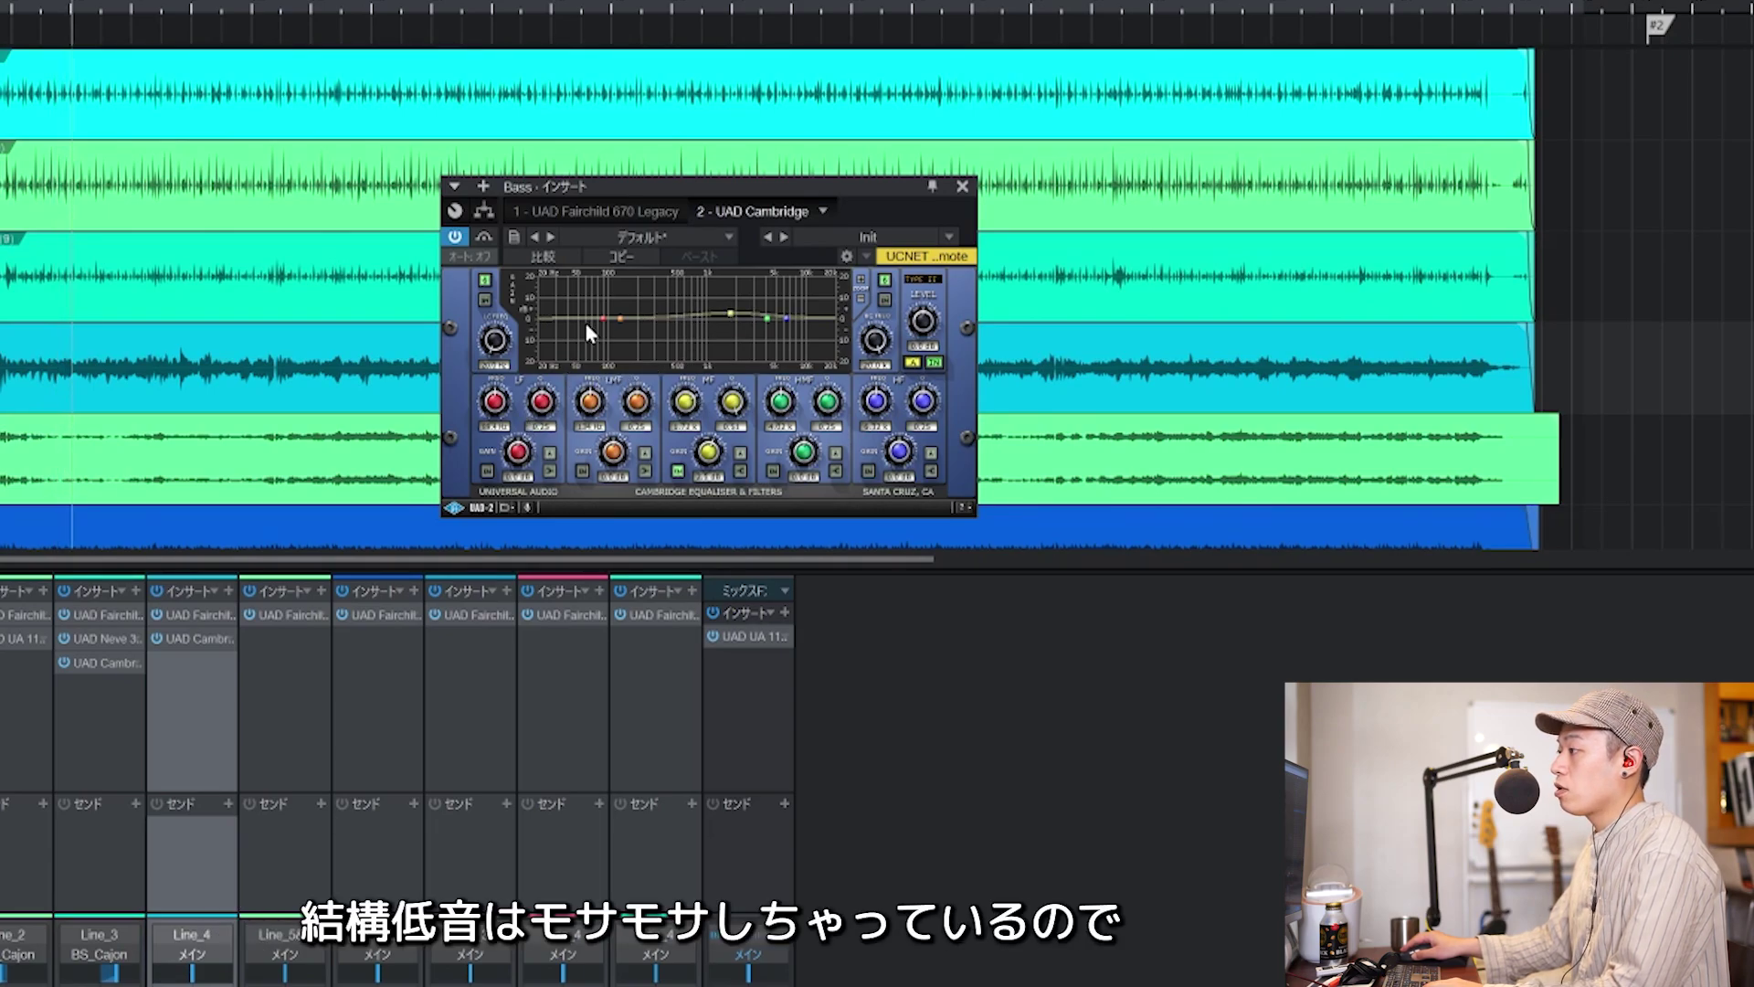
pyautogui.moveTo(606, 326)
pyautogui.mouseDown()
pyautogui.moveTo(583, 285)
pyautogui.moveTo(636, 292)
pyautogui.moveTo(608, 293)
pyautogui.mouseUp()
pyautogui.moveTo(518, 450); pyautogui.dragTo(525, 457)
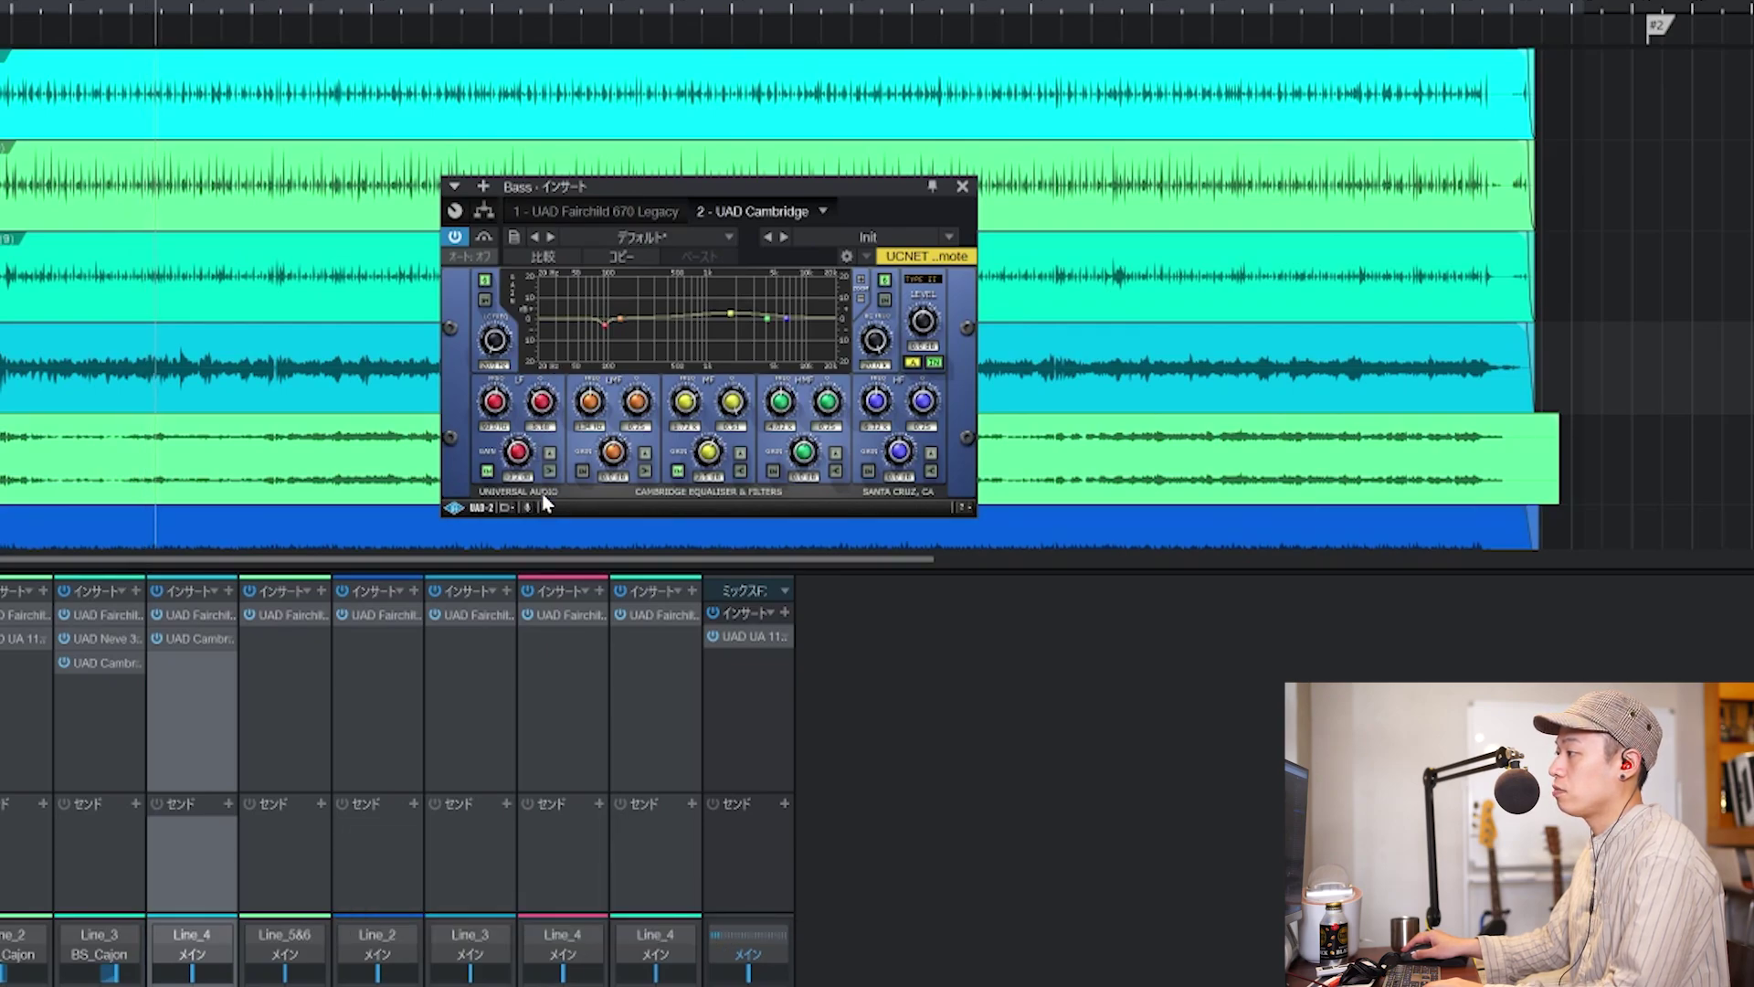
pyautogui.moveTo(534, 463); pyautogui.dragTo(503, 408)
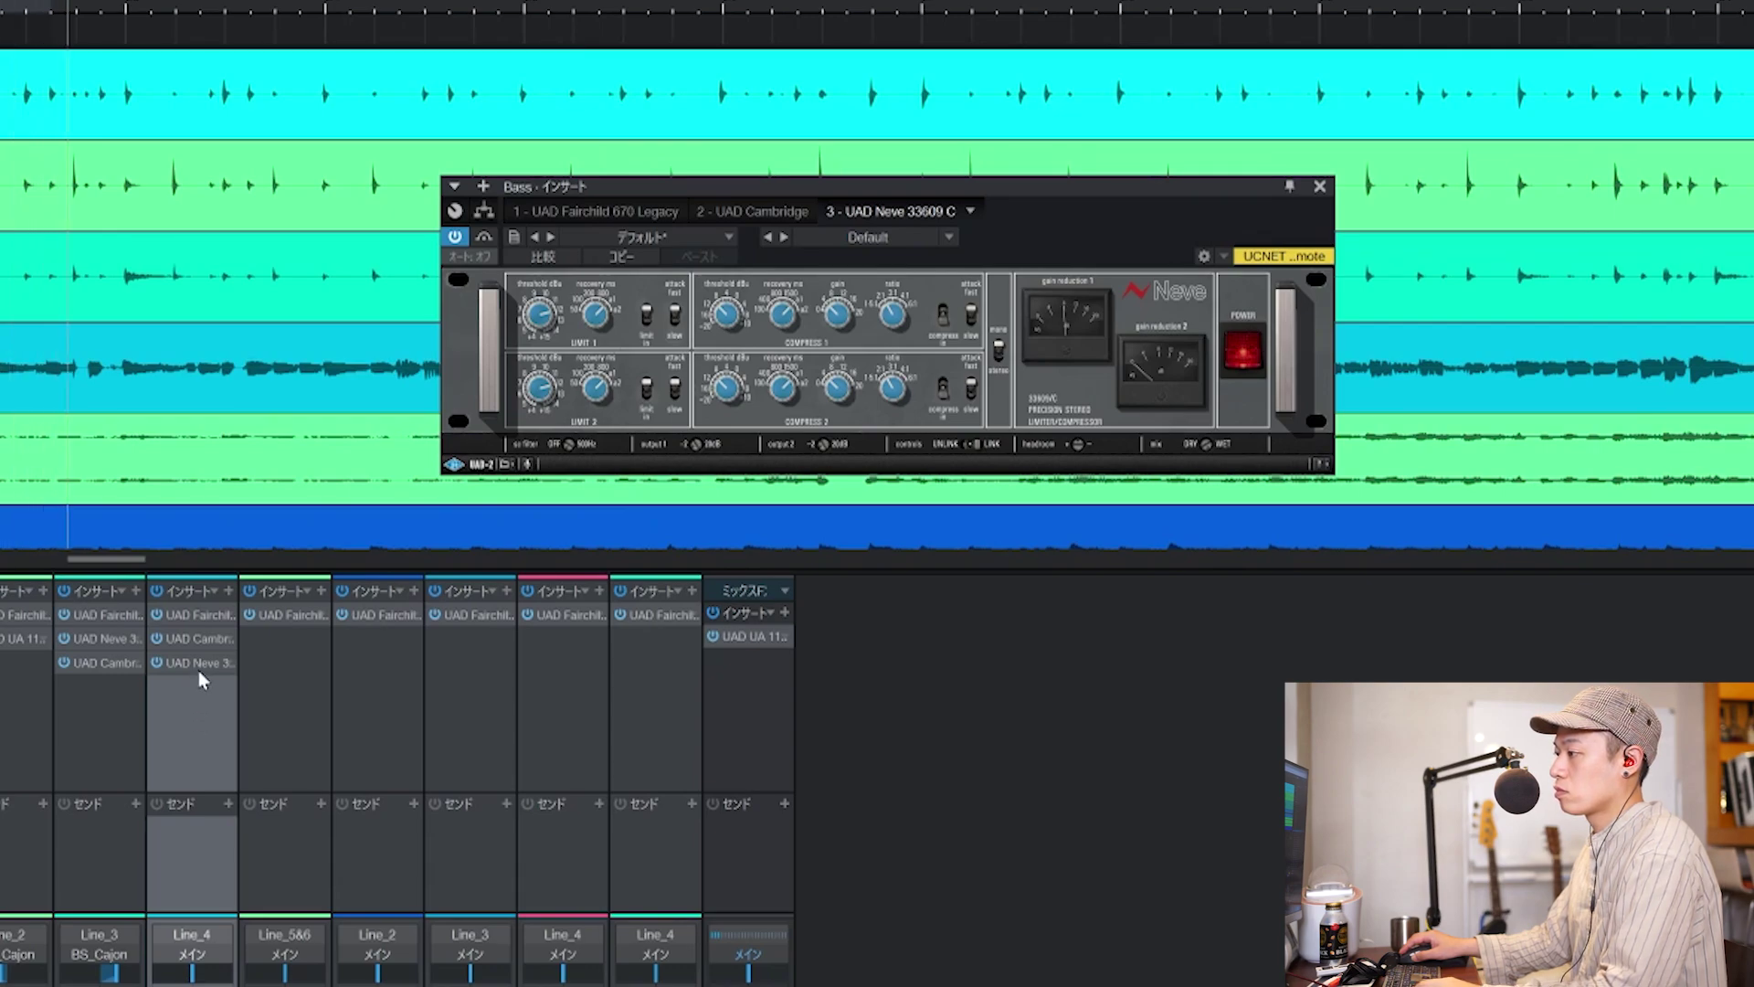
# Compare Bass with all of its insert effects bypassed and active, leaving them active.
pyautogui.click(159, 593)
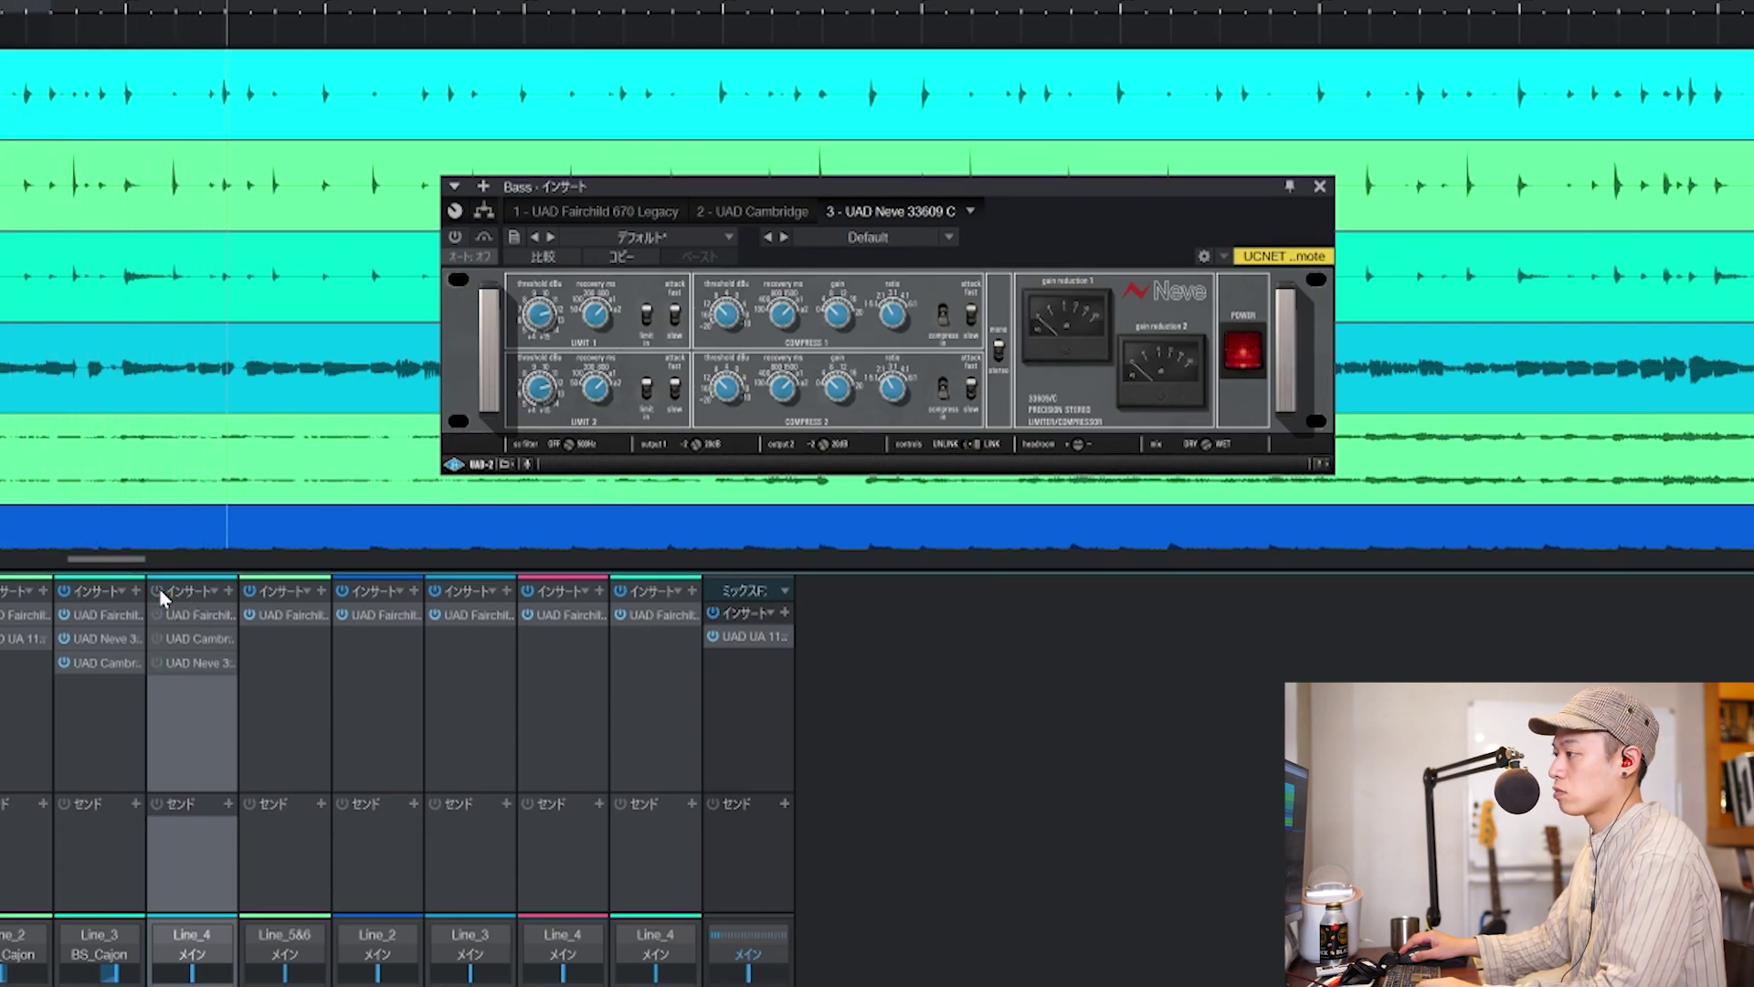
pyautogui.click(159, 593)
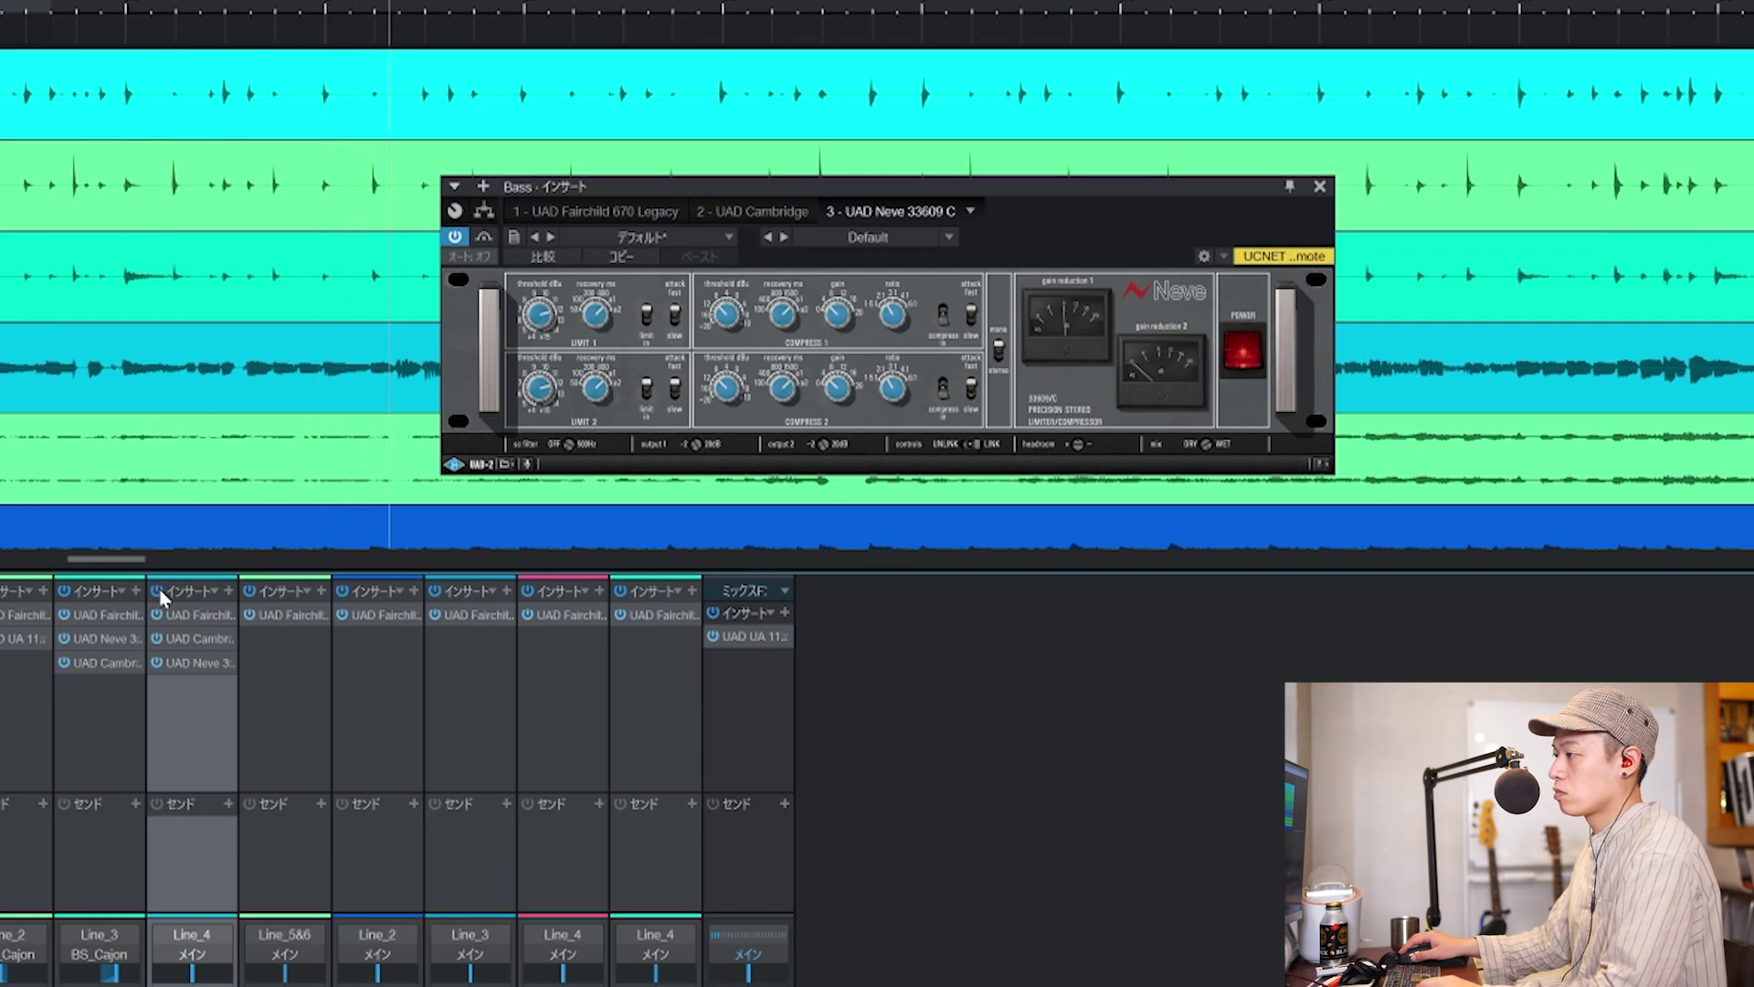
pyautogui.click(159, 593)
pyautogui.click(159, 593)
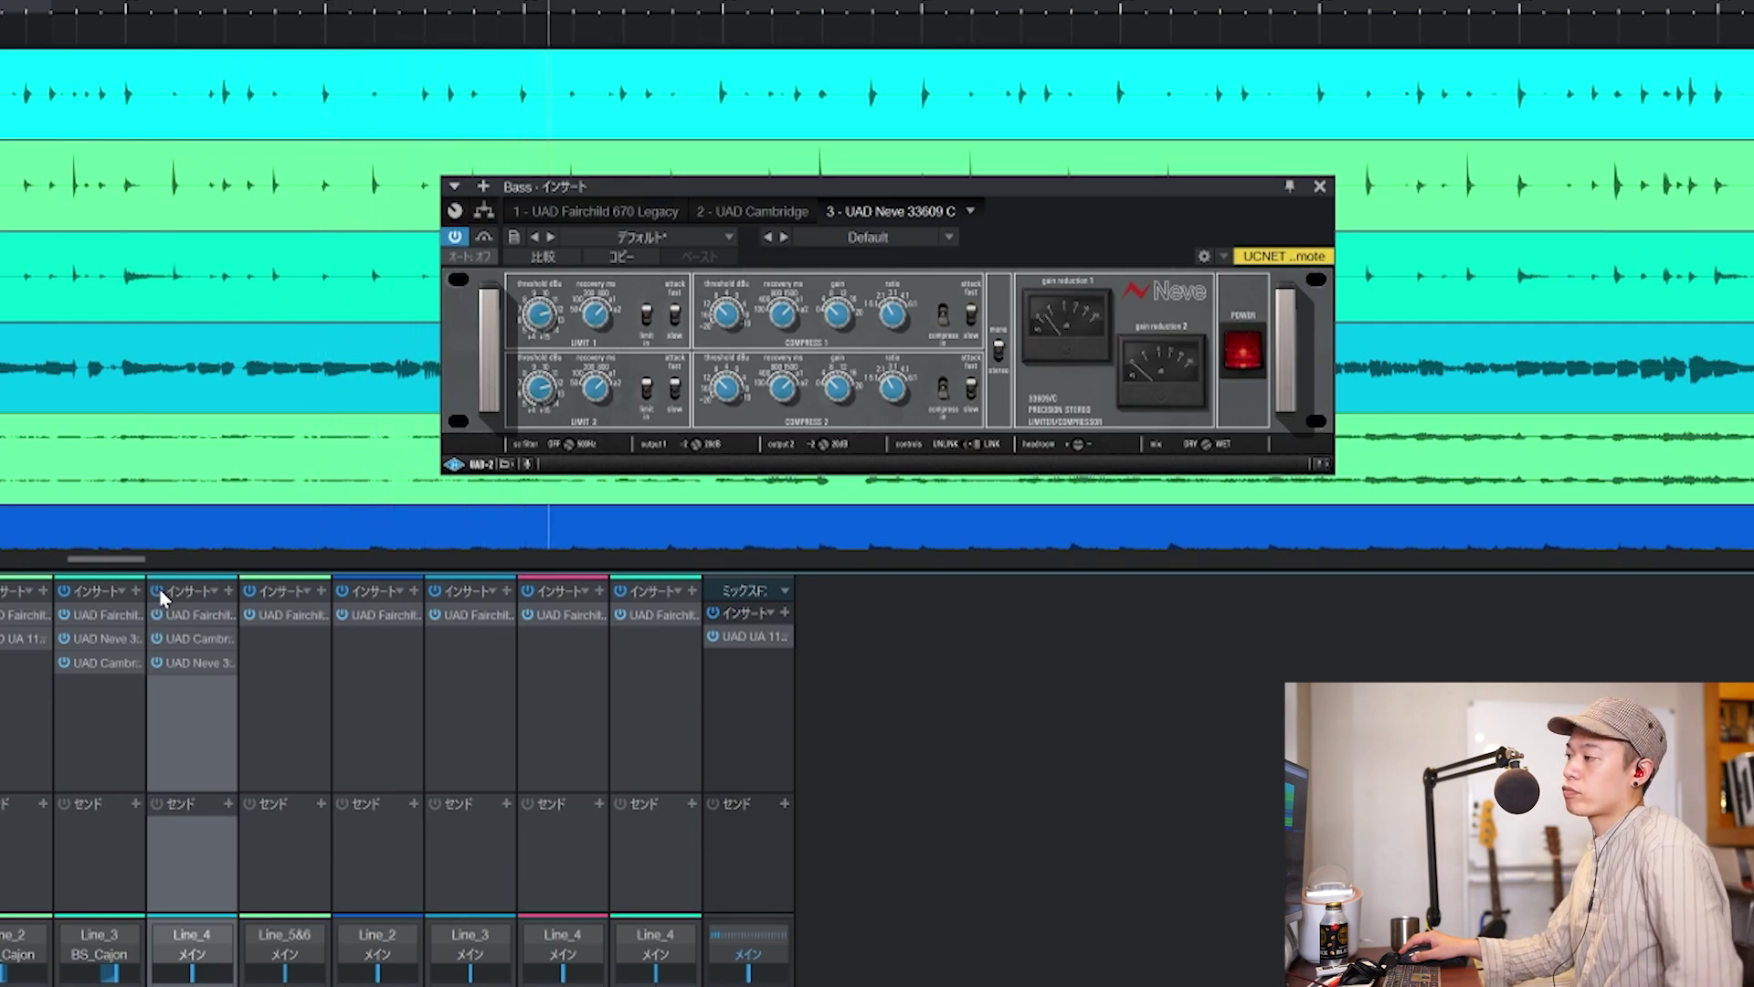
# Move the MF boost in the Bass track's UAD Cambridge up to about 2.9 kHz and close the effect window.
pyautogui.click(201, 639)
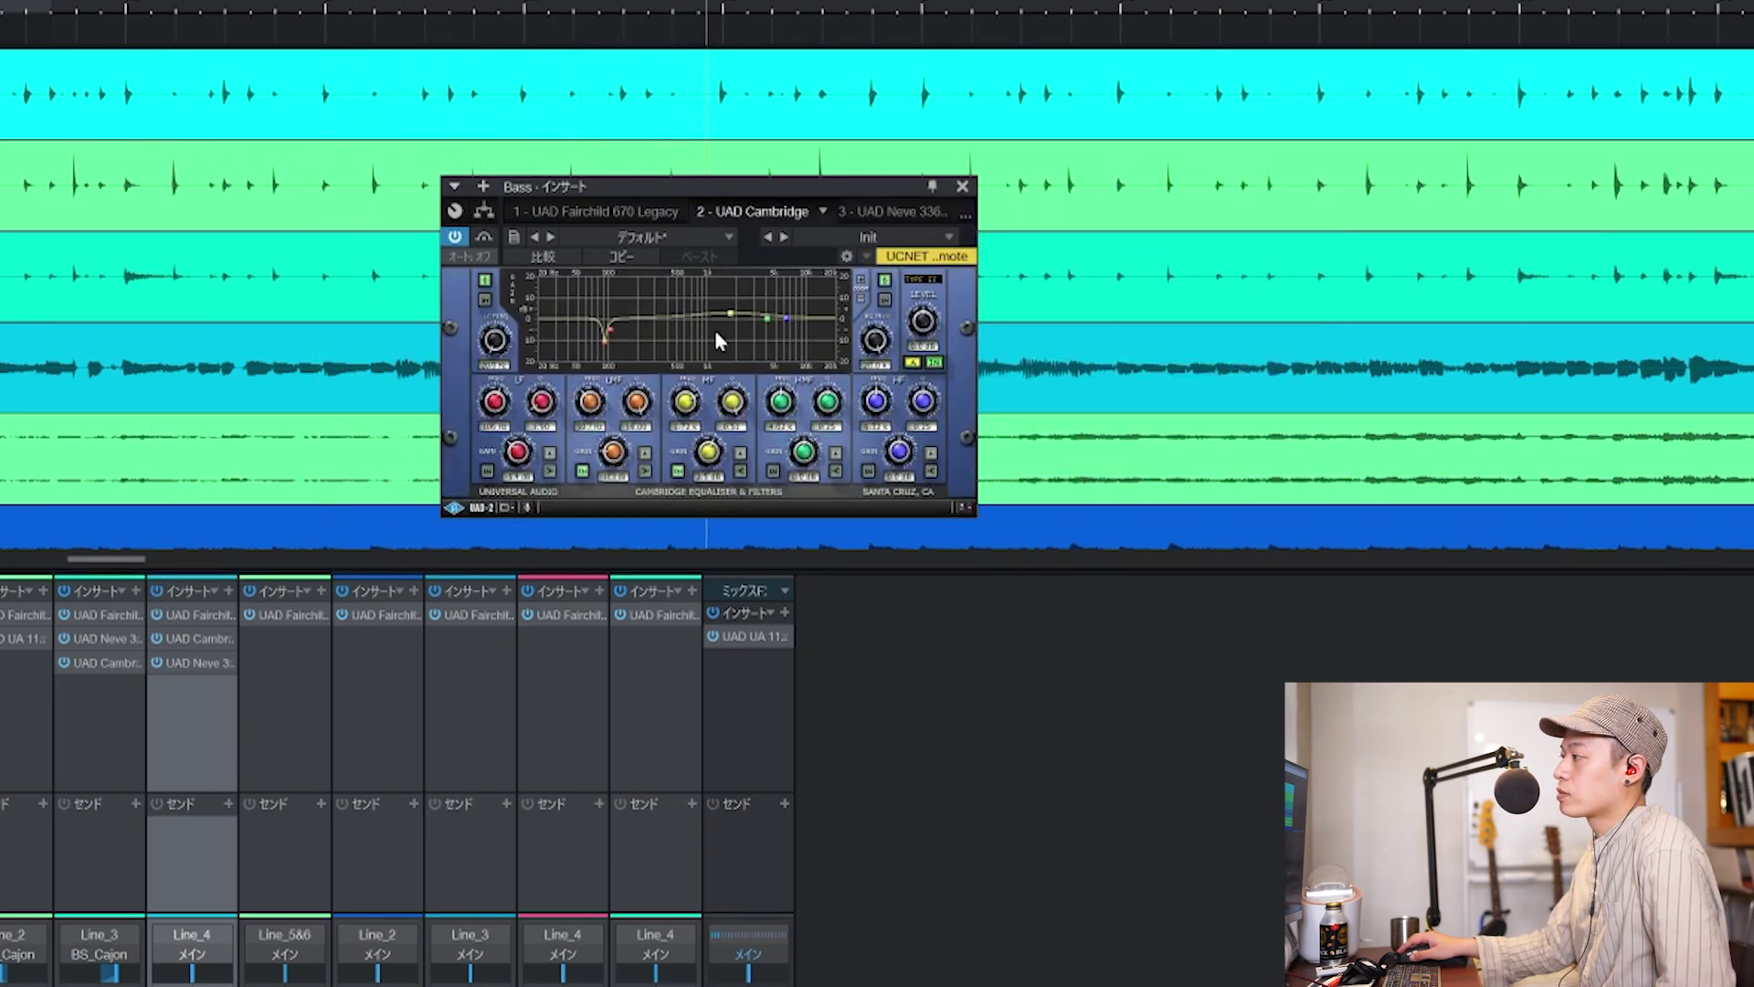
pyautogui.moveTo(745, 314); pyautogui.dragTo(752, 316)
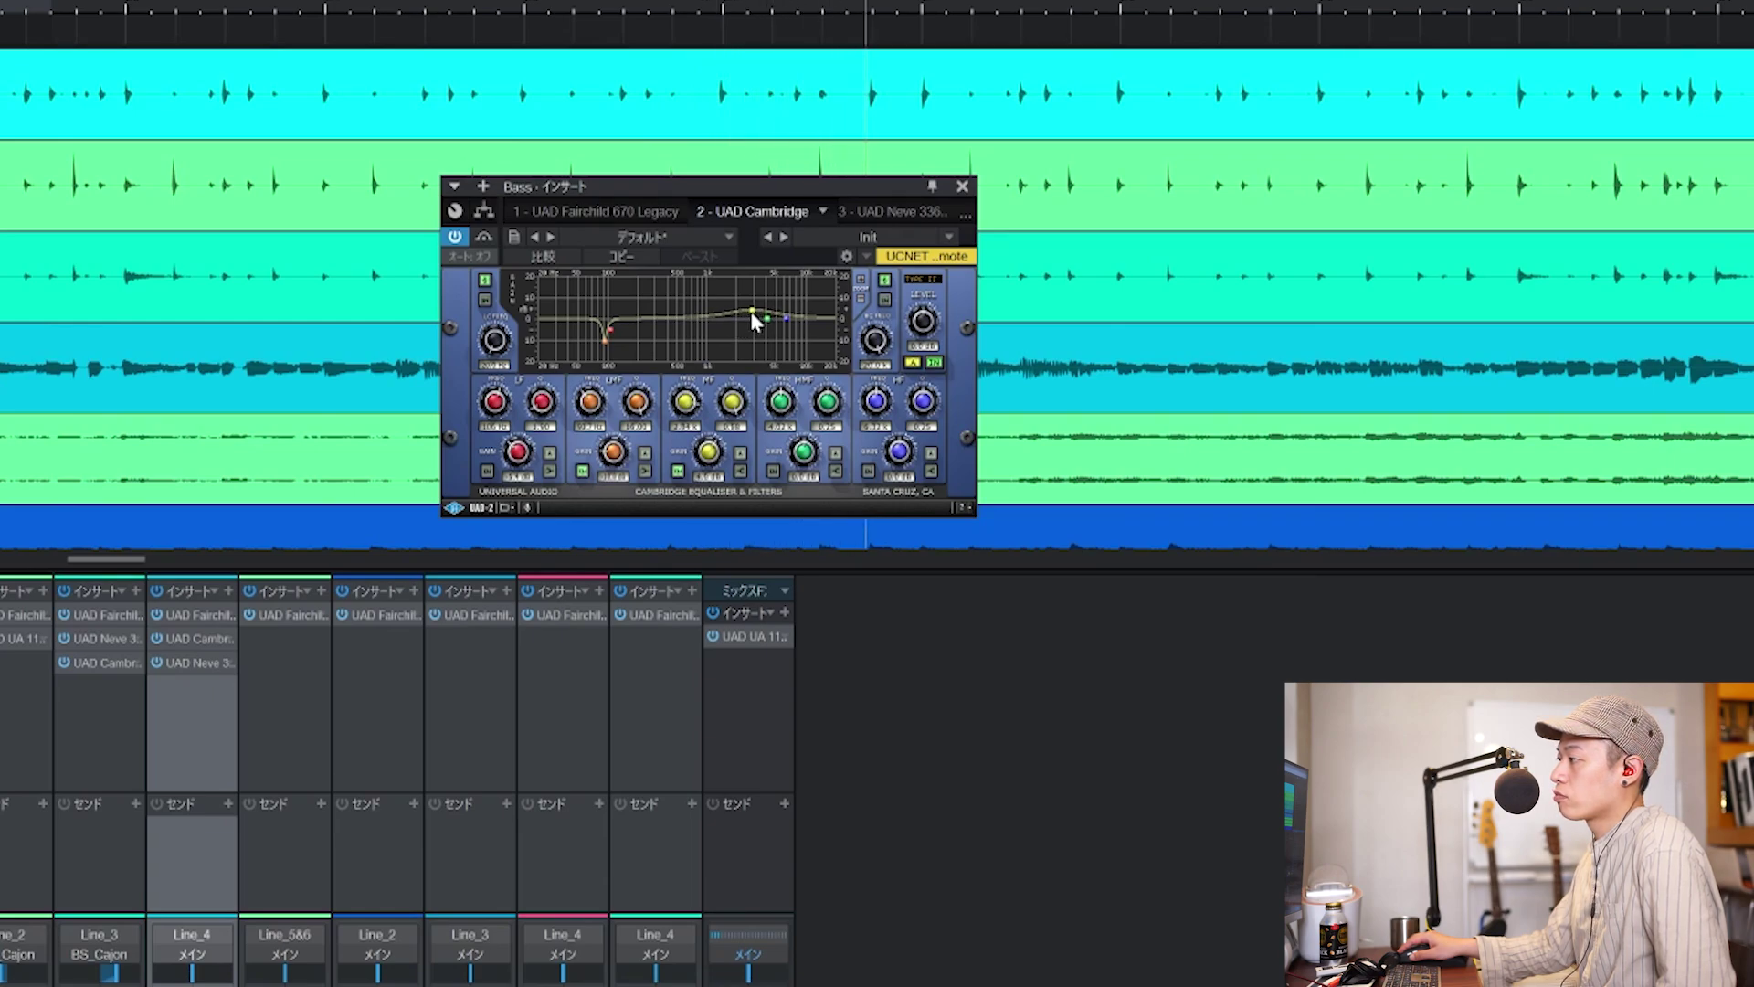
pyautogui.click(963, 189)
# With only the Piano track soloed, adjust the left threshold of its UAD Fairchild 670 Legacy, close the effect and stop playback.
pyautogui.click(259, 721)
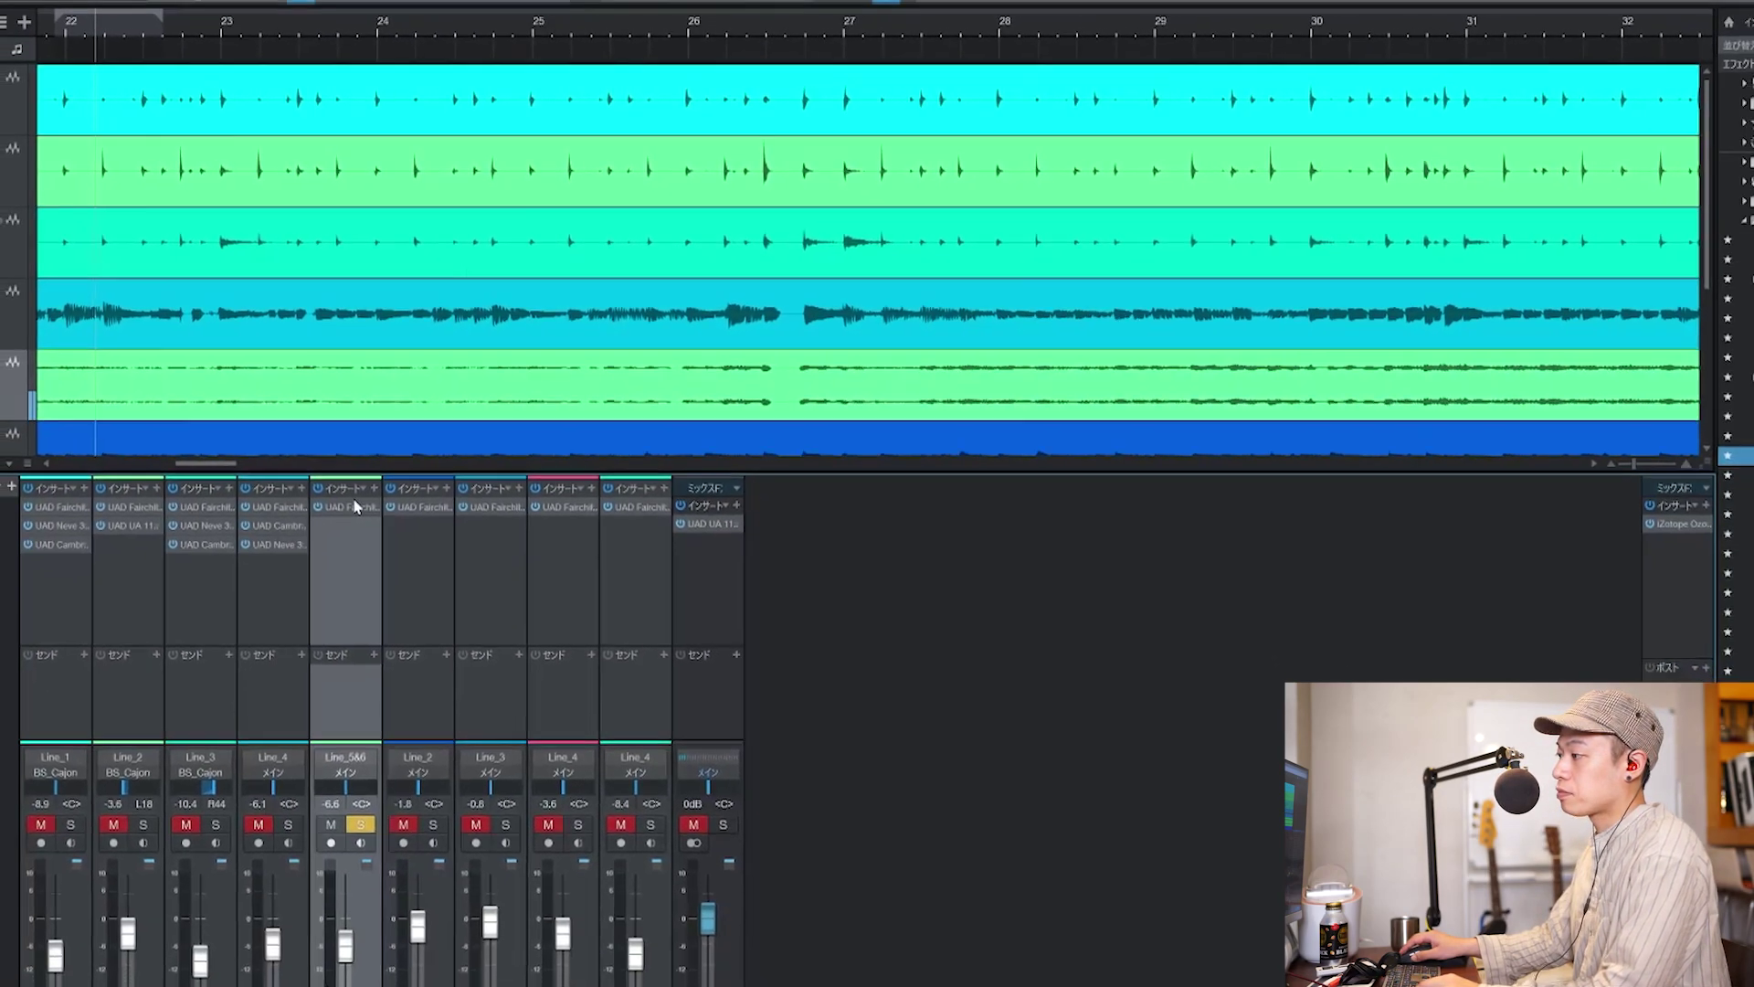
pyautogui.click(292, 614)
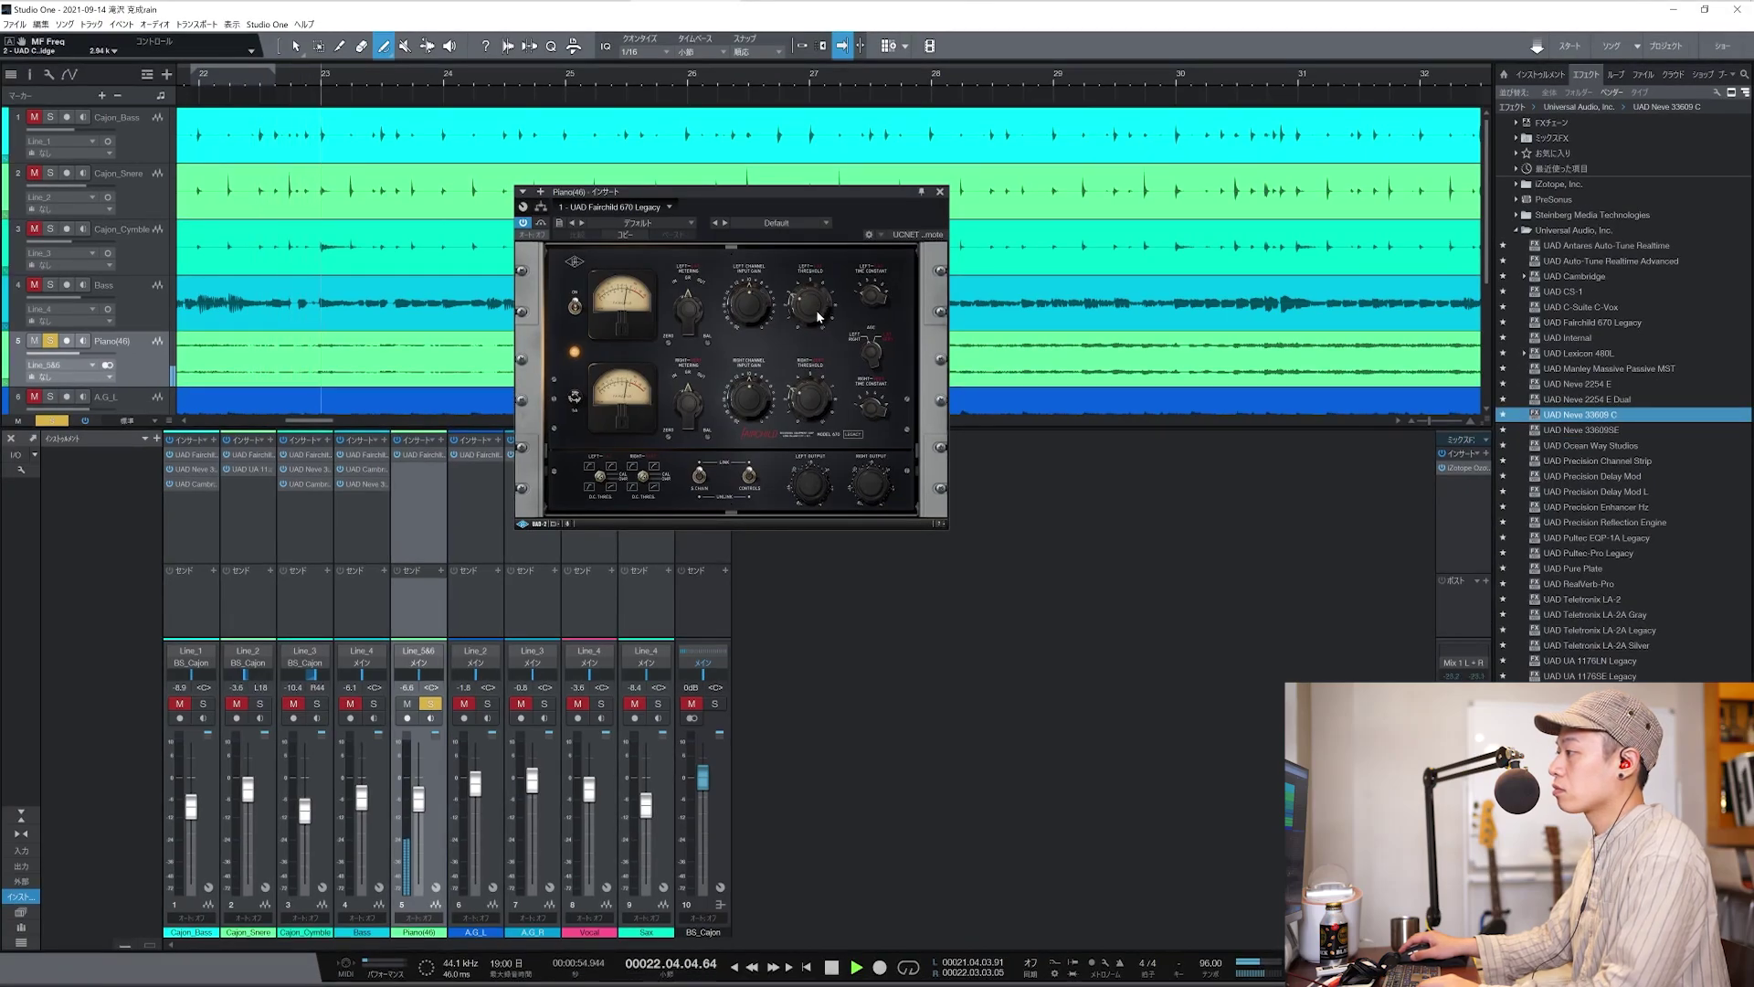
pyautogui.click(820, 317)
pyautogui.click(941, 191)
pyautogui.press('space')
# Select the Piano audio event and hide the mixer so the arrangement shows all nine tracks.
pyautogui.scroll(-1, 134, 379)
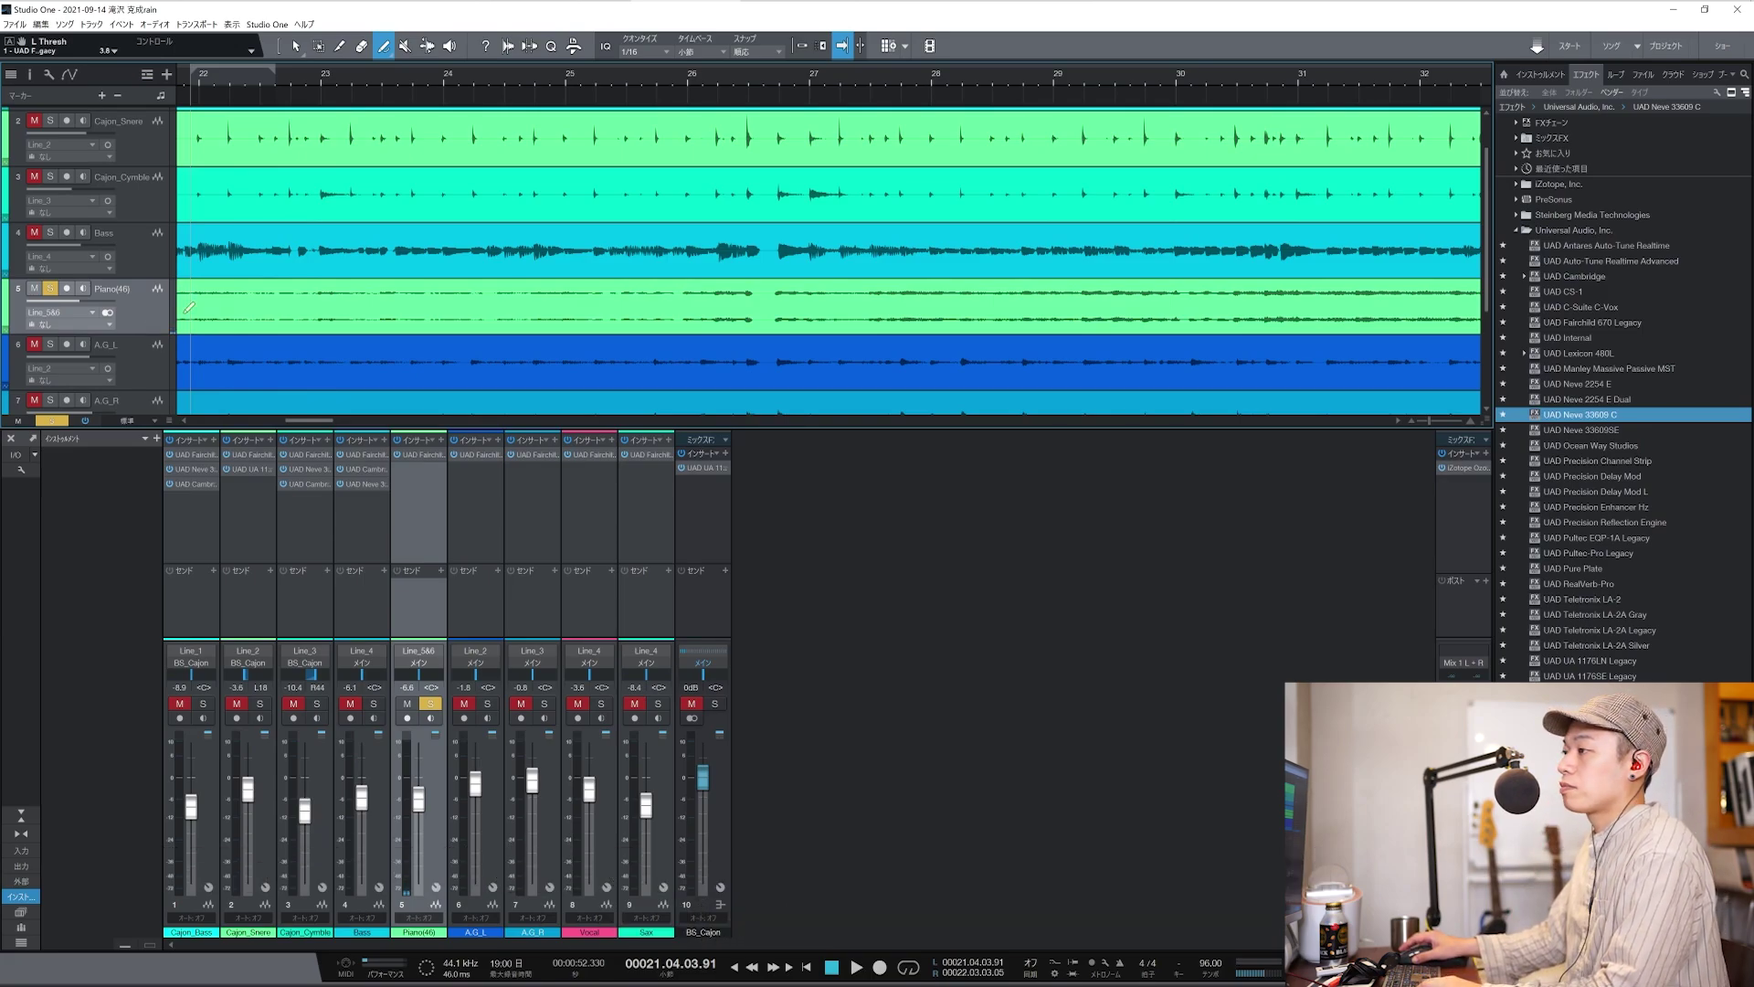
pyautogui.click(203, 307)
pyautogui.press('1')
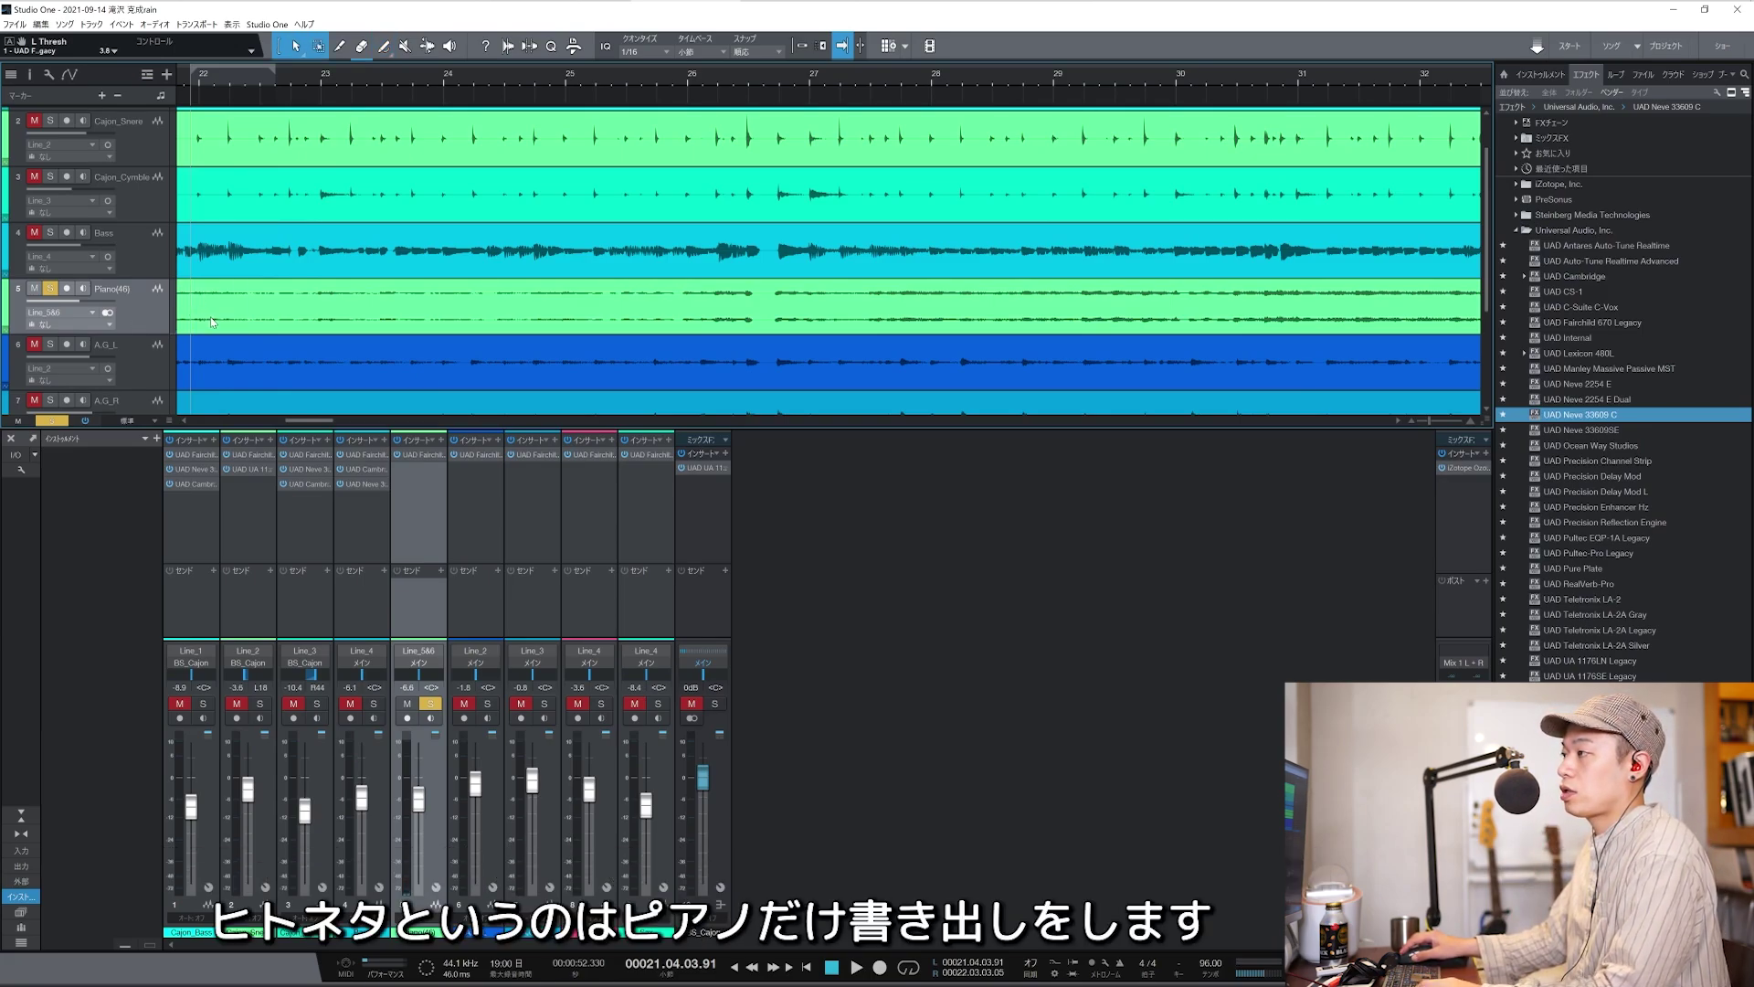
pyautogui.scroll(-2, 226, 329)
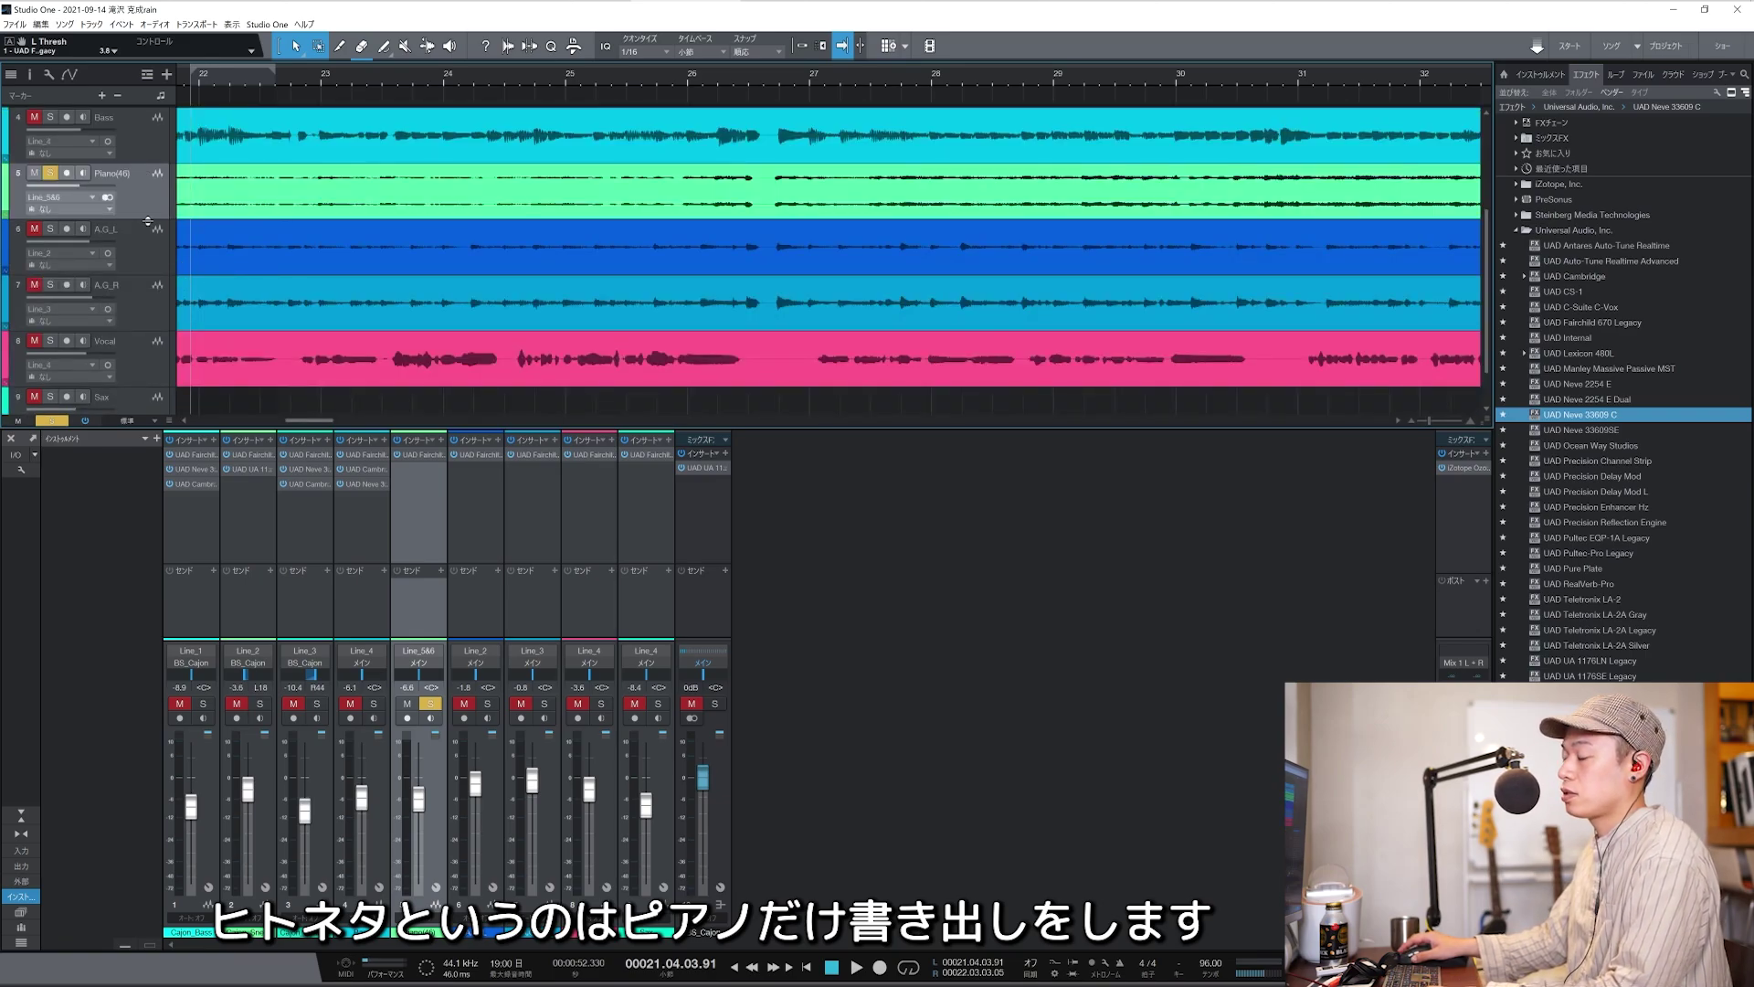
pyautogui.press('F3')
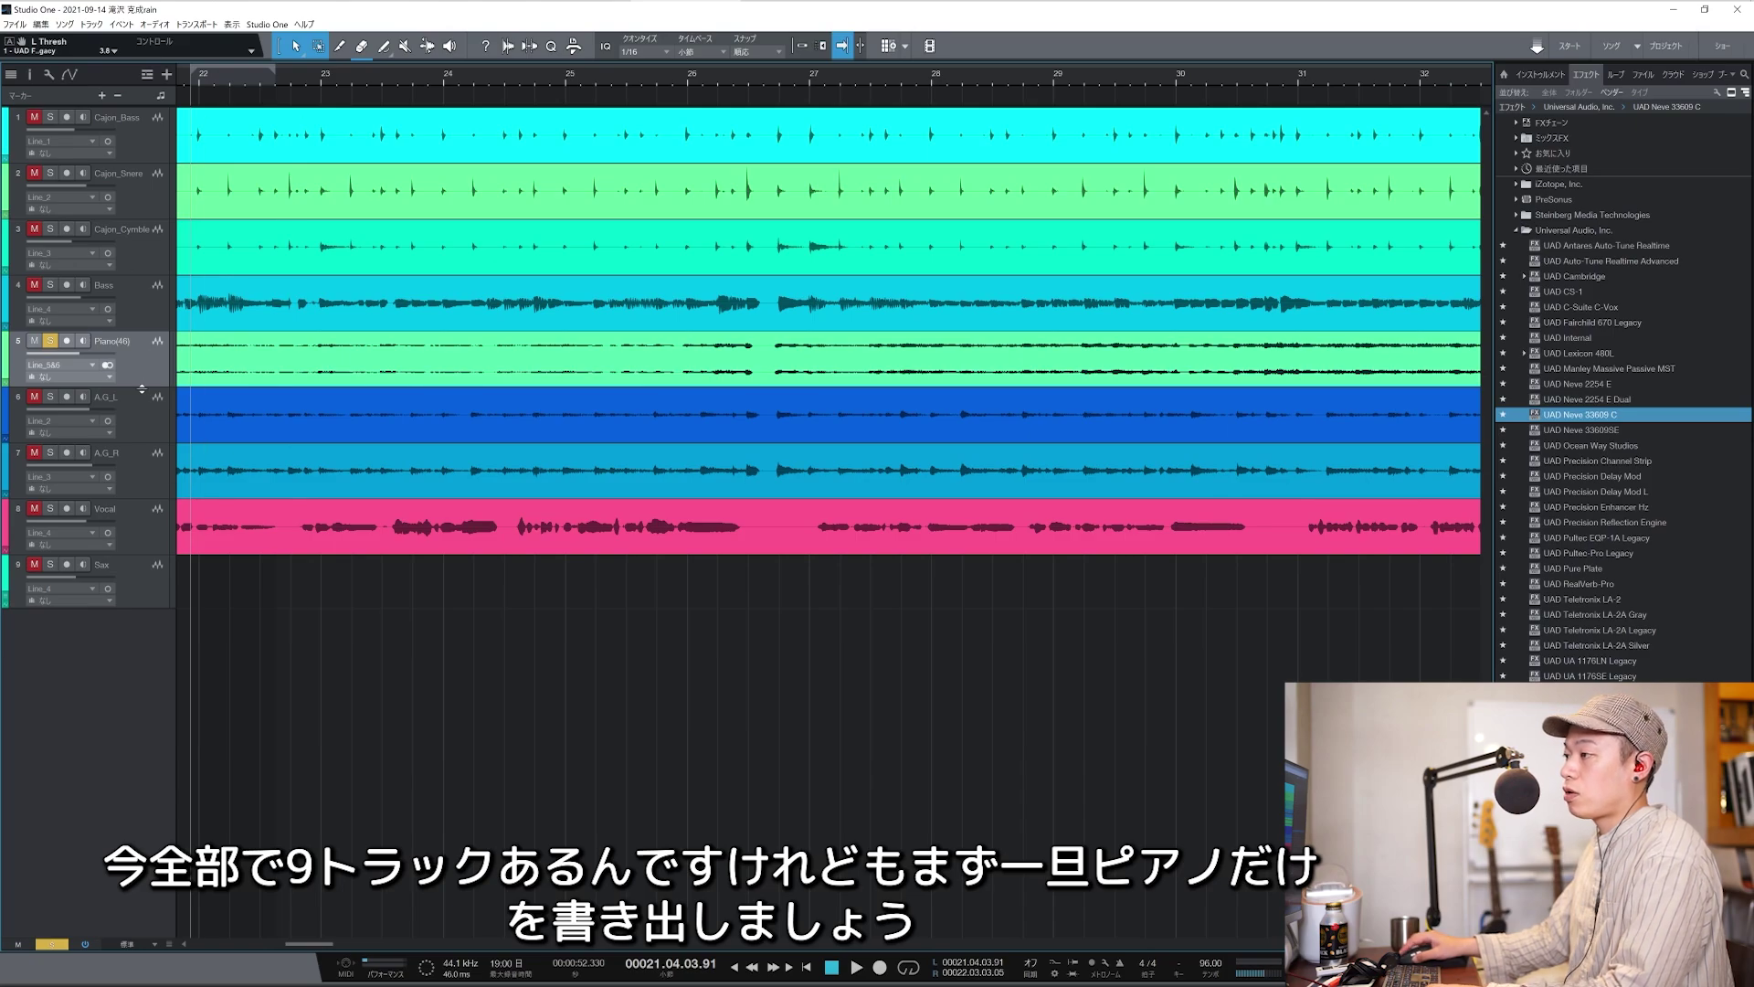
# Set the loop across the whole song and export only the Piano channel as a 16-bit, 44.1 kHz Wave stem prefixed PianoStem.
pyautogui.hotkey('ctrl', 'shift', 'e')
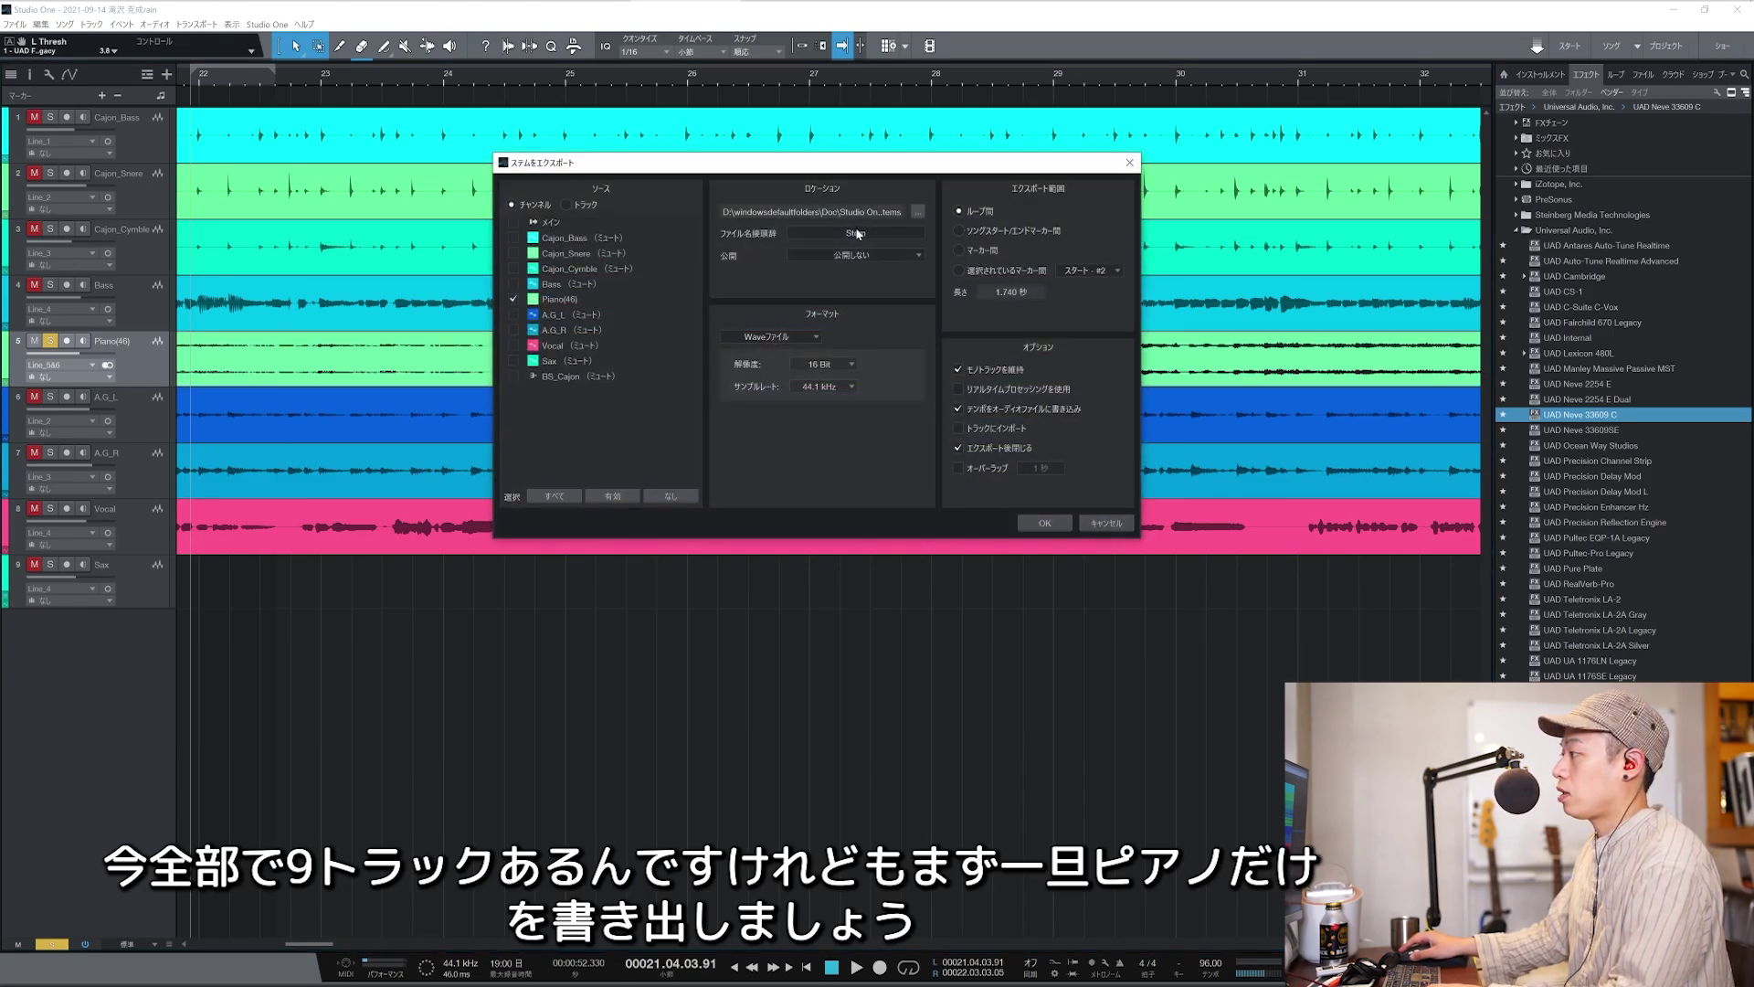
pyautogui.click(858, 234)
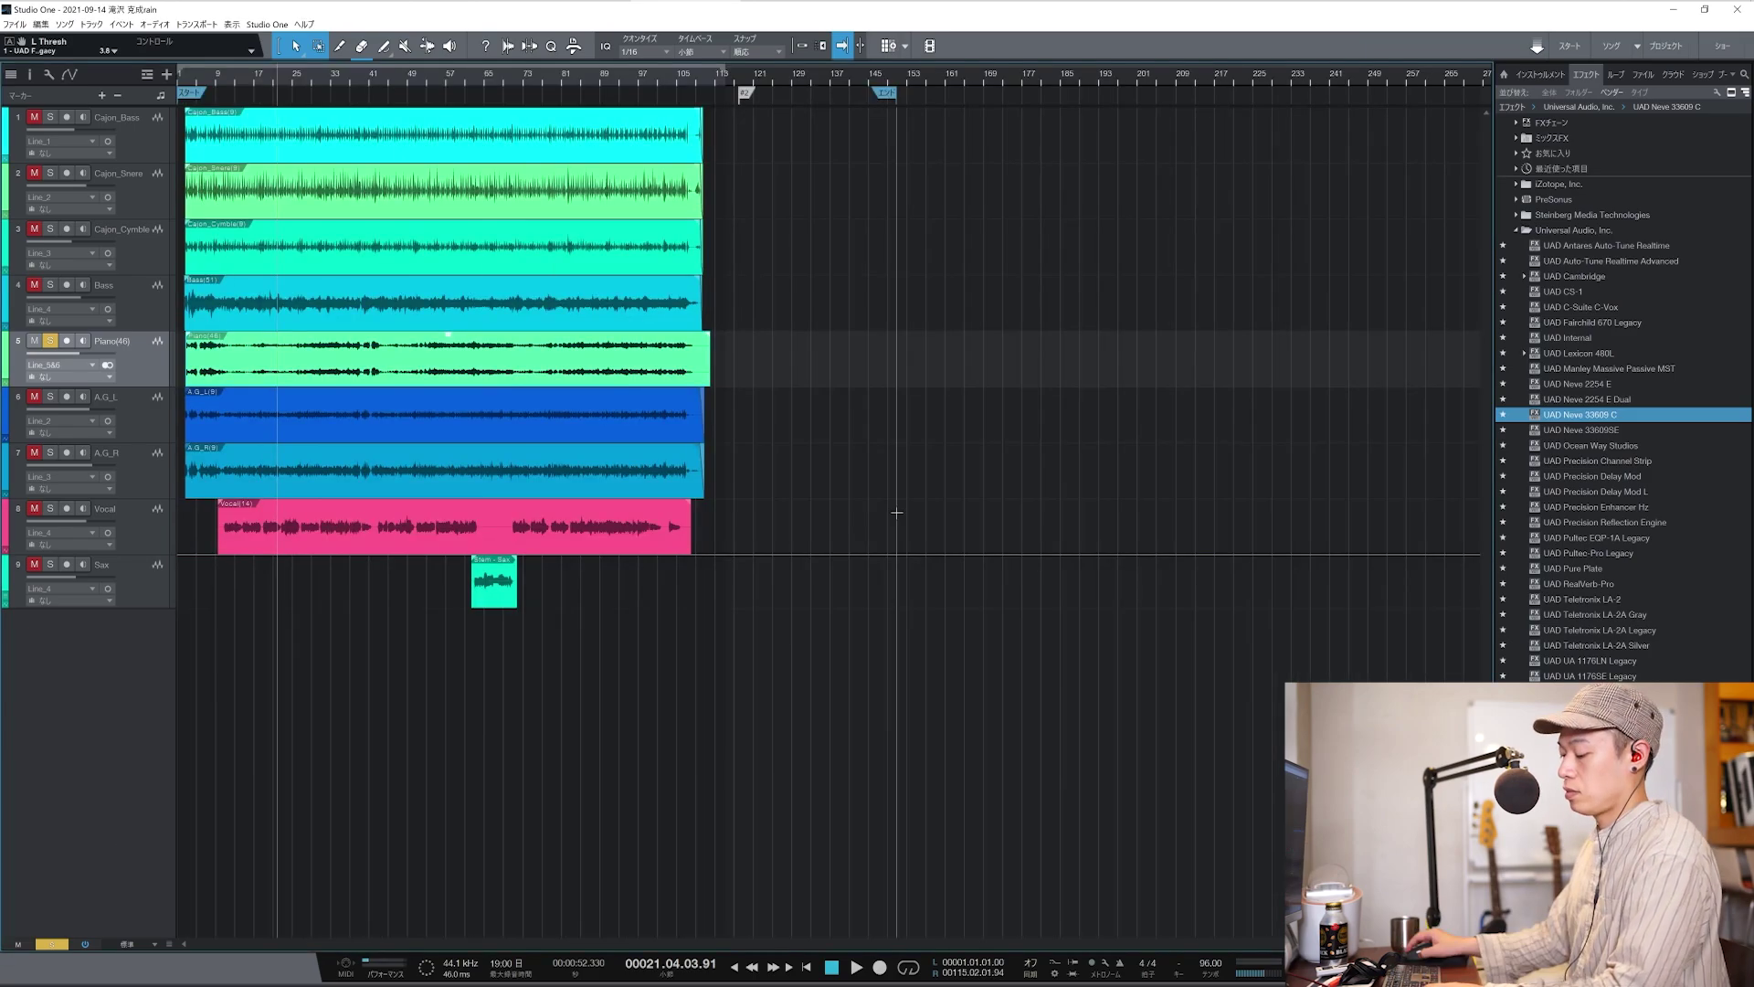
pyautogui.click(1060, 519)
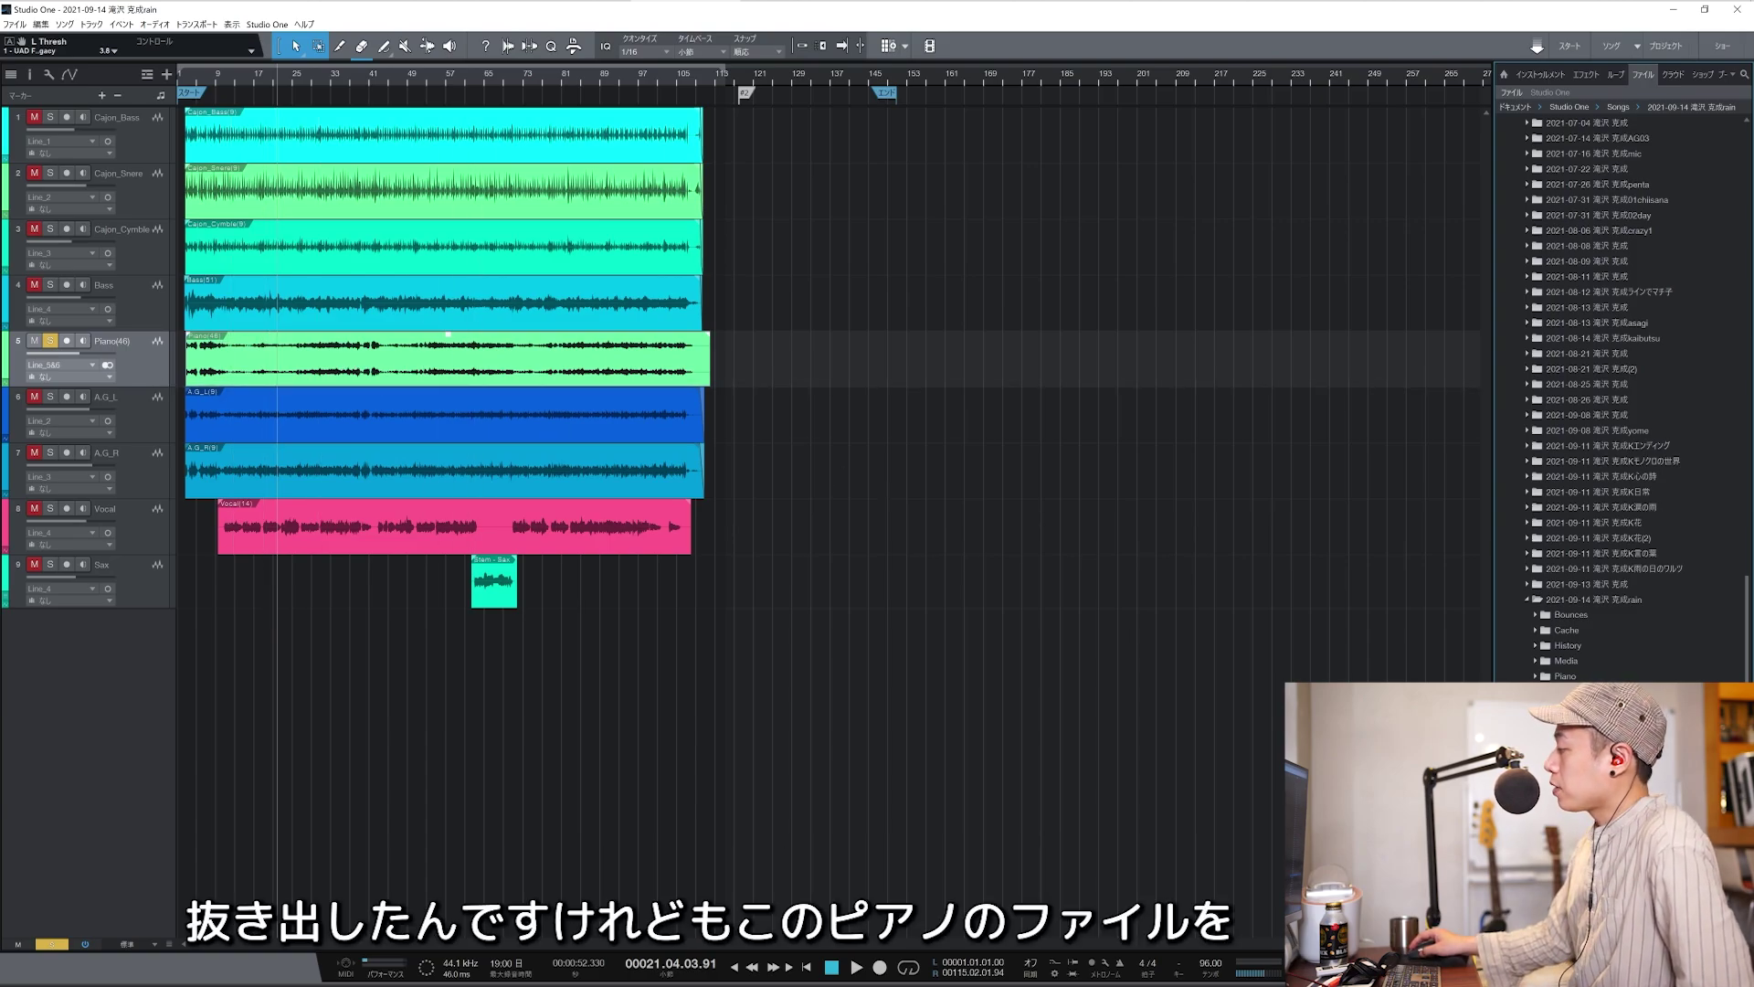
# Split the exported stereo file PianoStem - Piano(2).wav into mono files in the song folder.
pyautogui.rightClick(1566, 723)
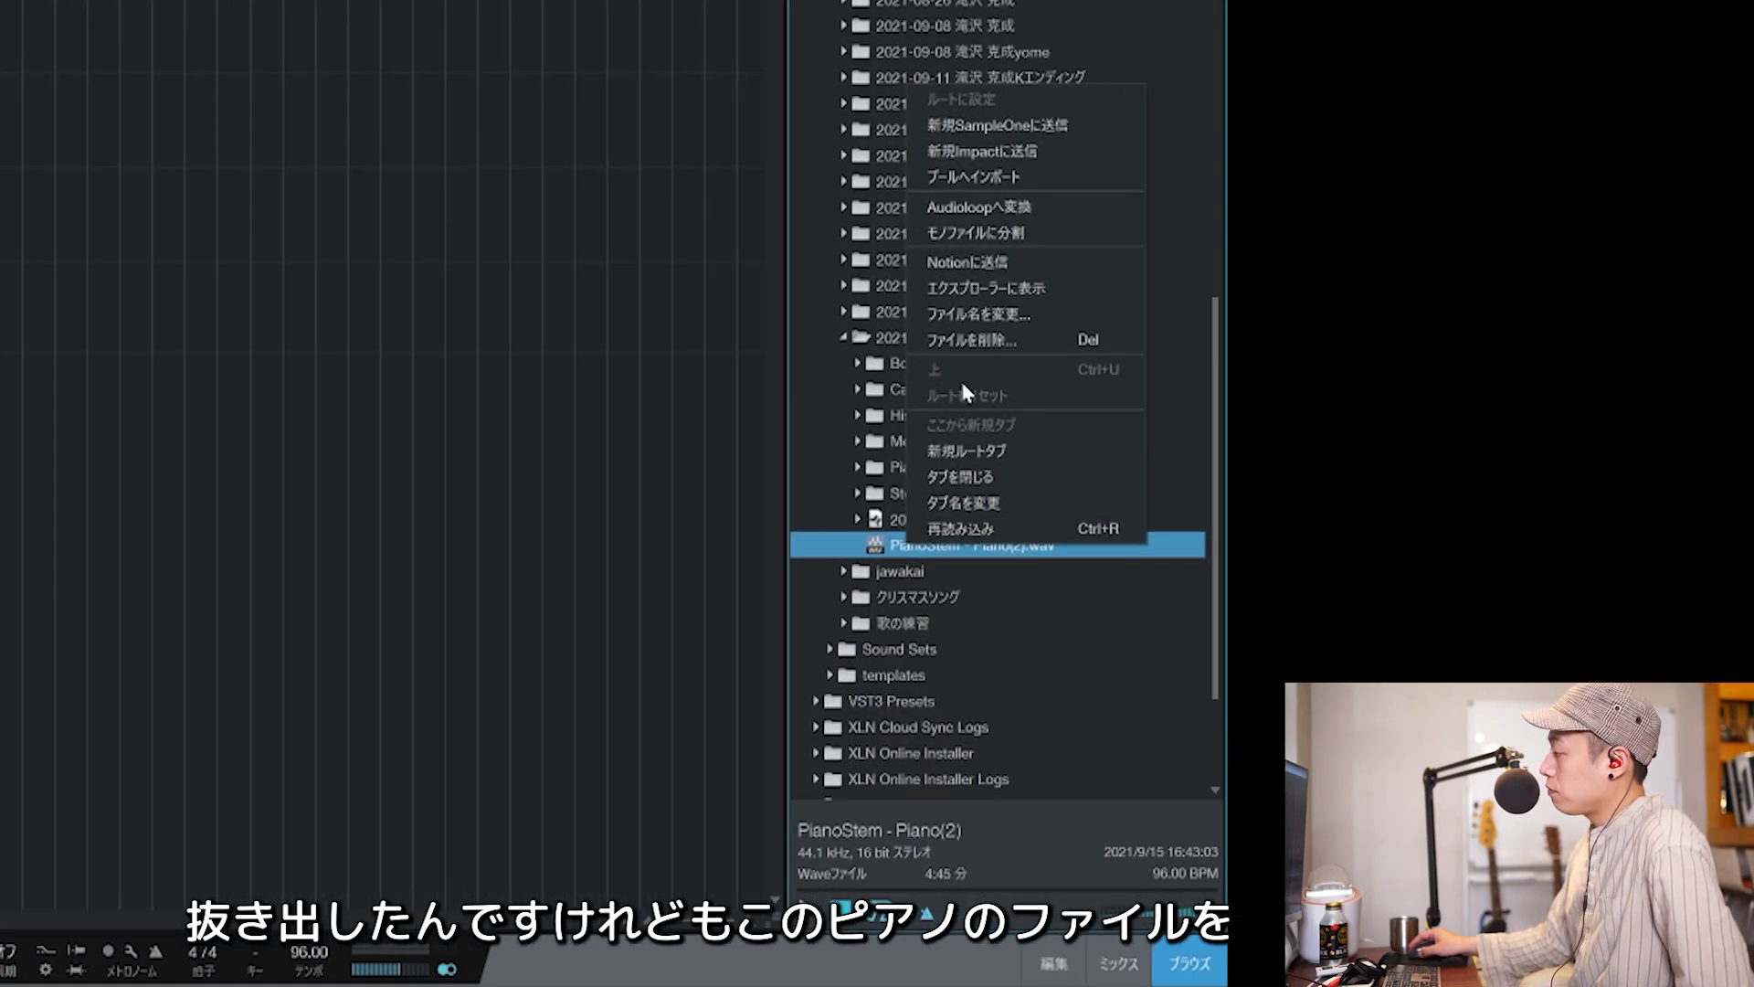
pyautogui.click(994, 234)
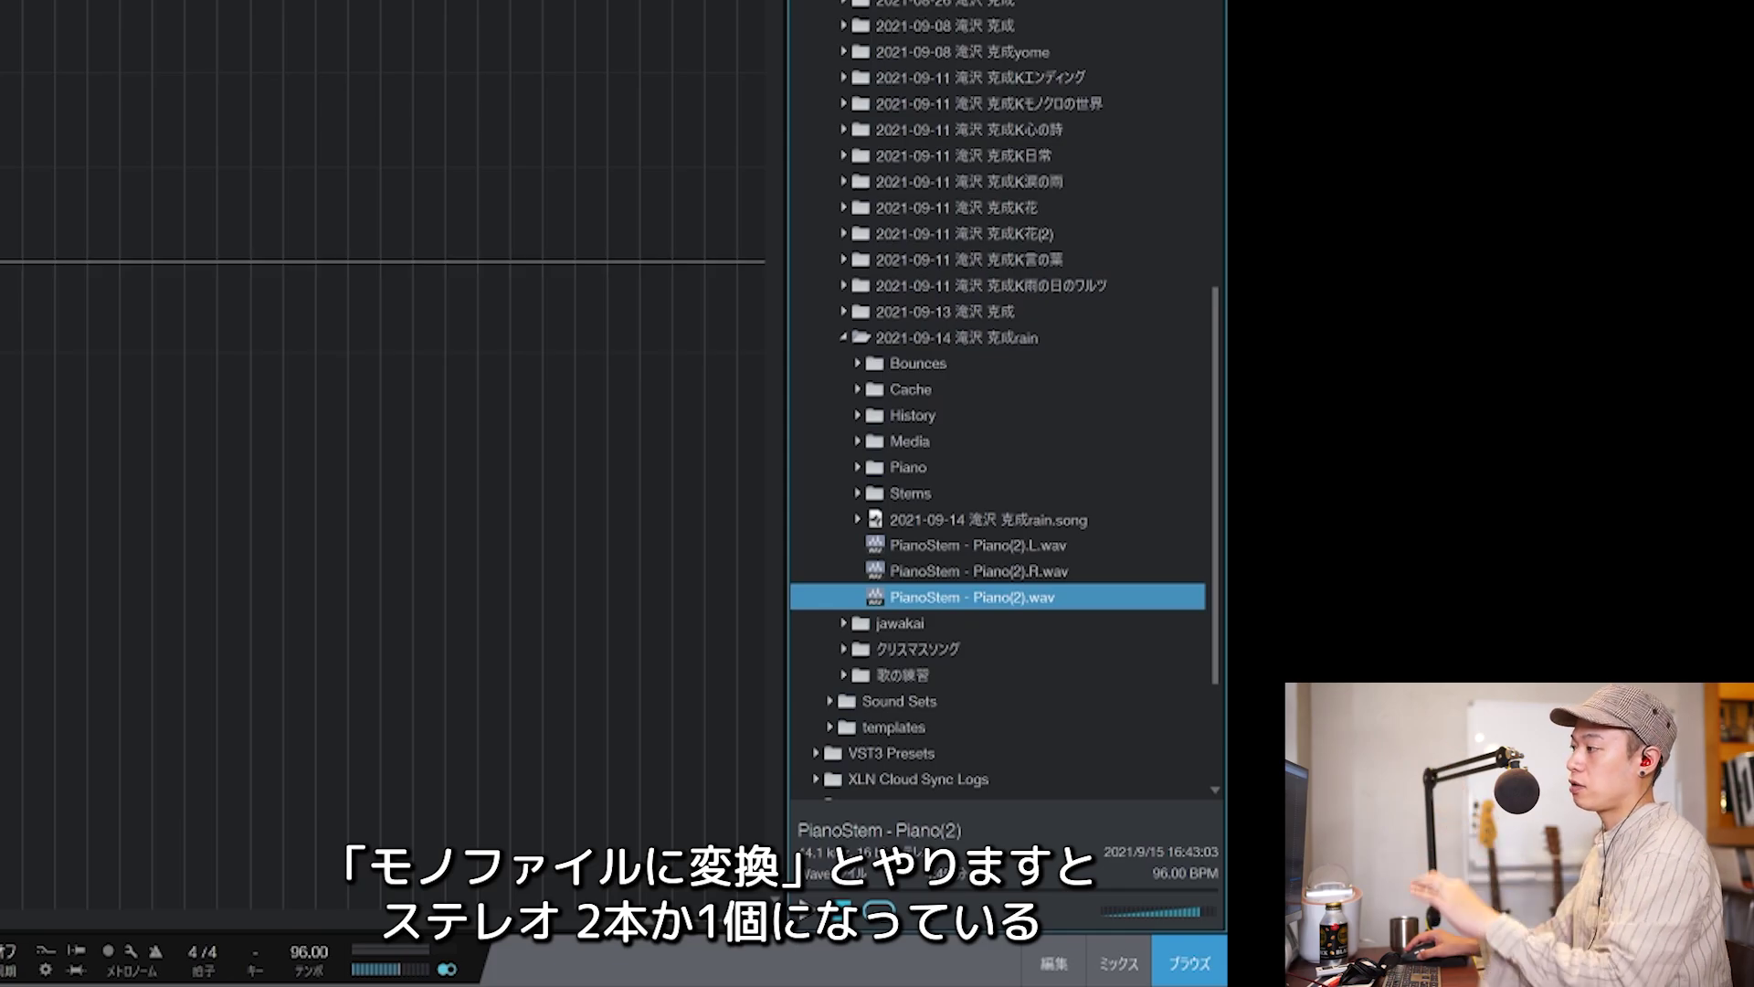
# Place the PianoStem L and R mono files on two new tracks below Sax, starting at bar 1, and move the original Piano track beneath them.
pyautogui.click(946, 570)
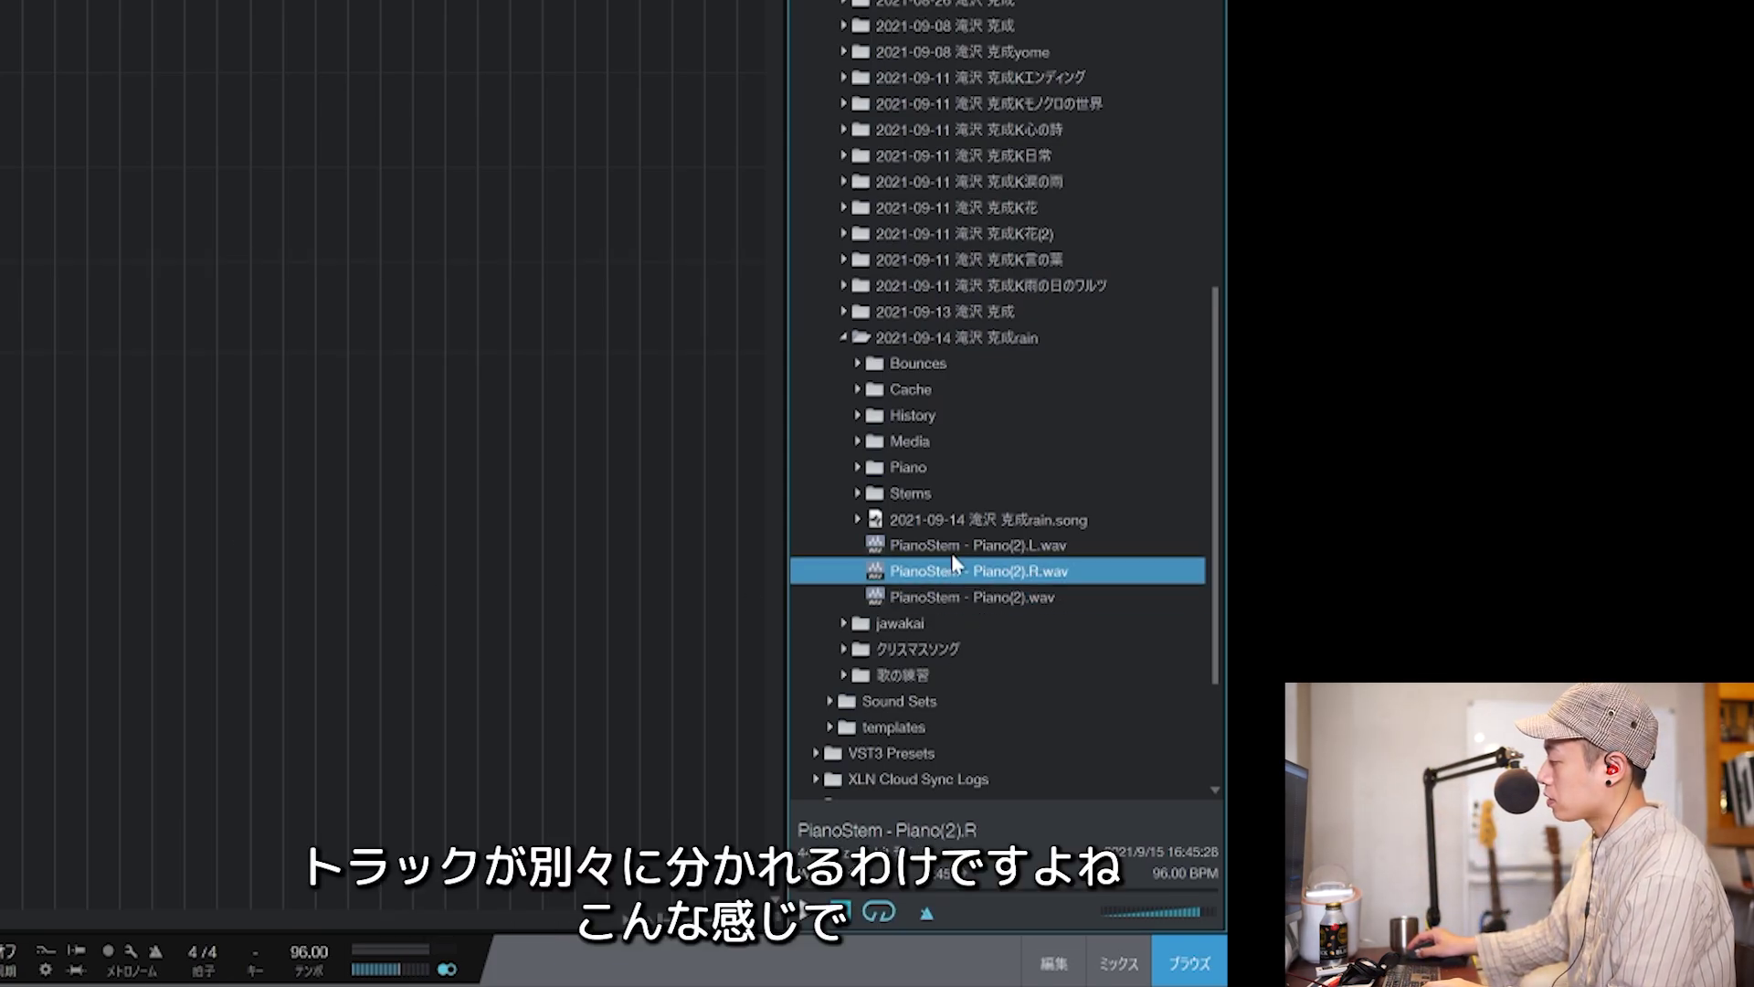
pyautogui.keyDown('shift'); pyautogui.click(951, 548); pyautogui.keyUp('shift')
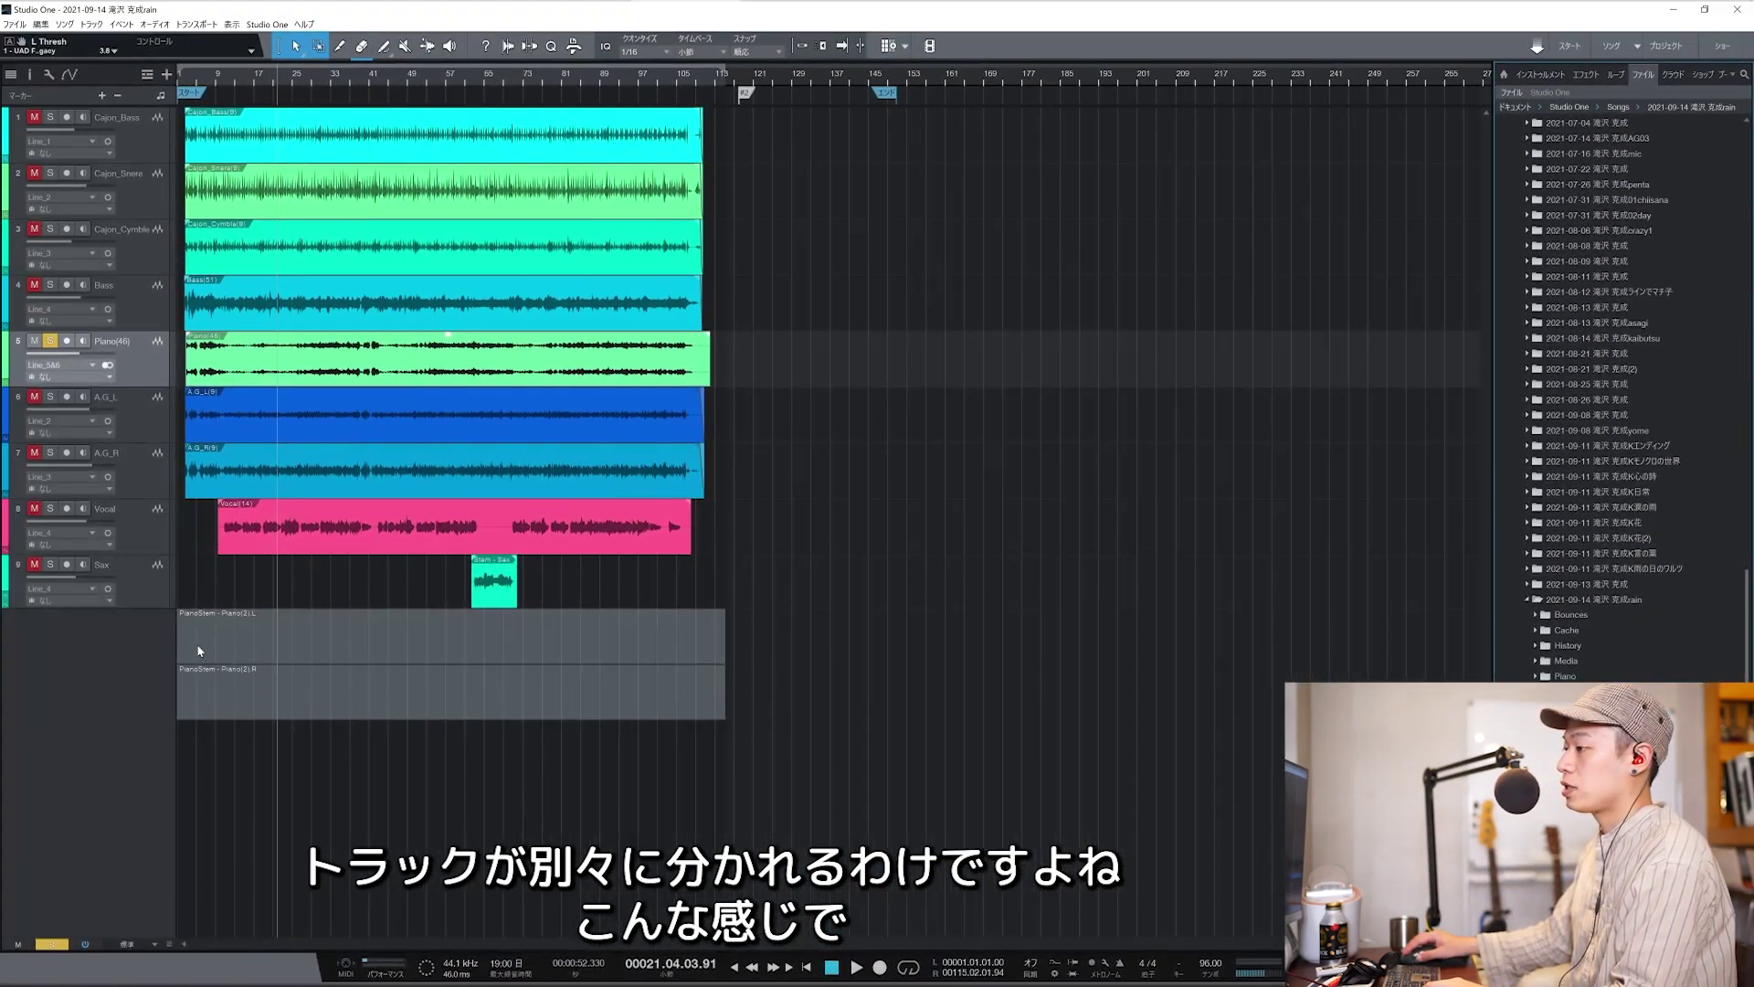
pyautogui.moveTo(223, 666); pyautogui.dragTo(217, 620)
pyautogui.moveTo(141, 374); pyautogui.dragTo(234, 742)
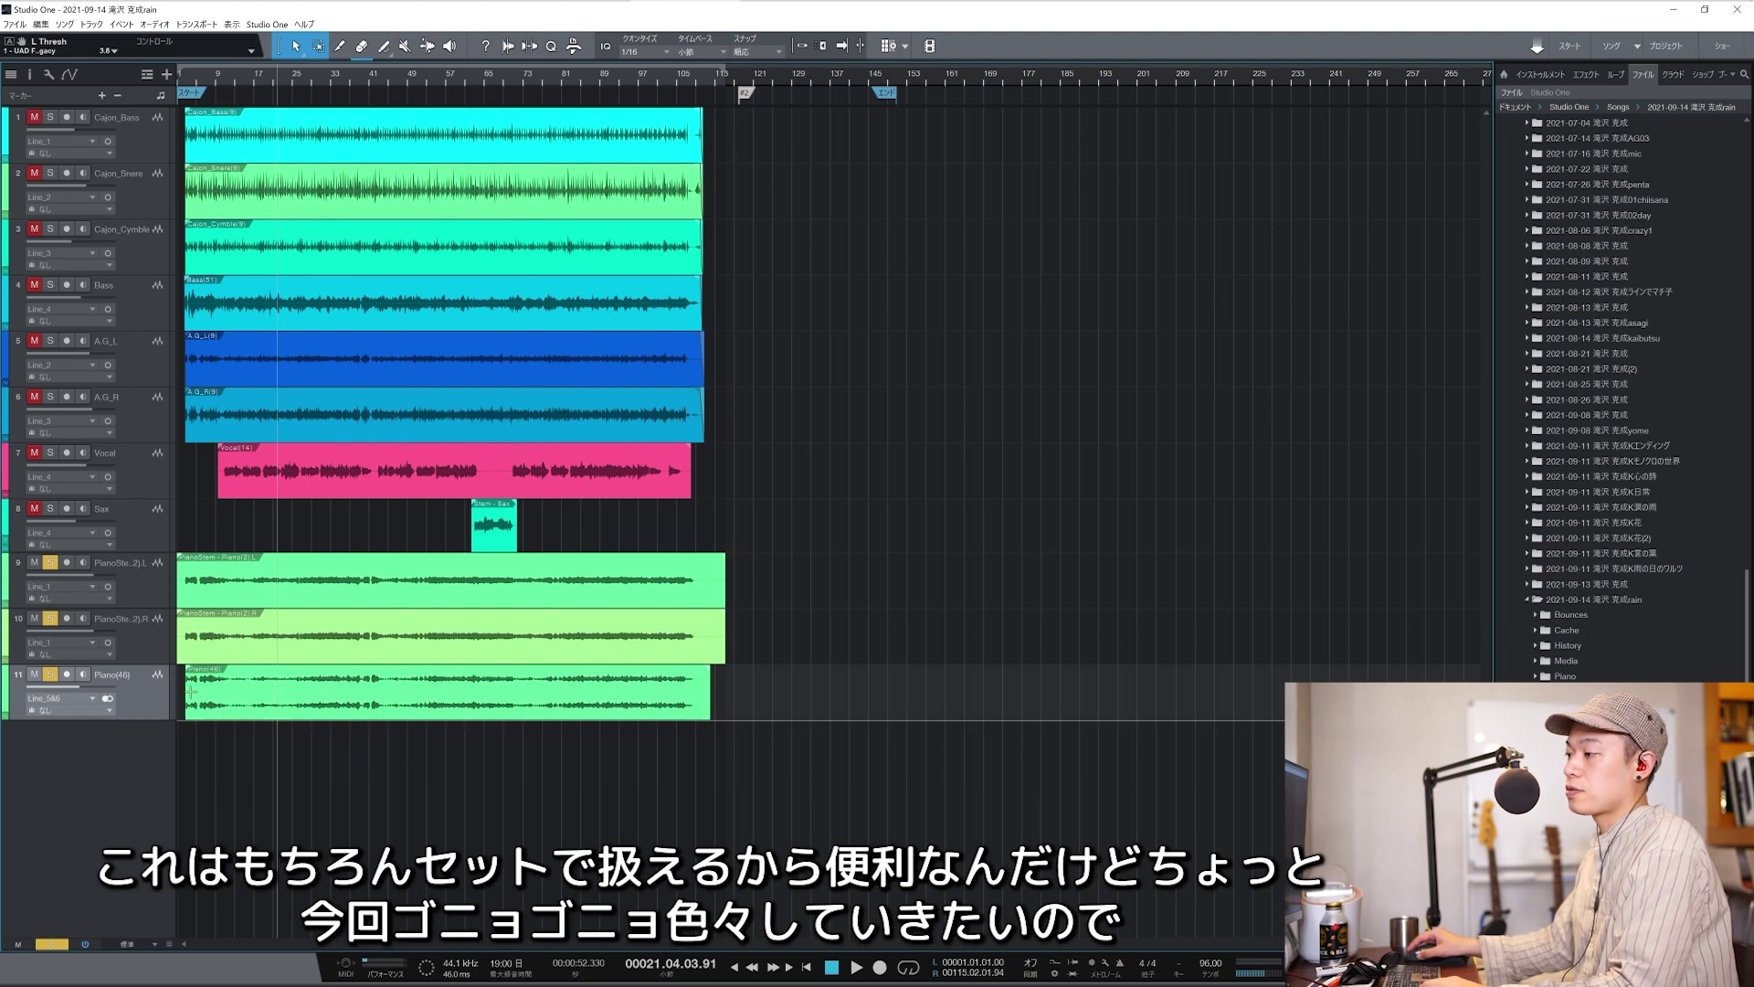
# Delete the original stereo Piano track beneath the two mono piano tracks.
pyautogui.click(144, 707)
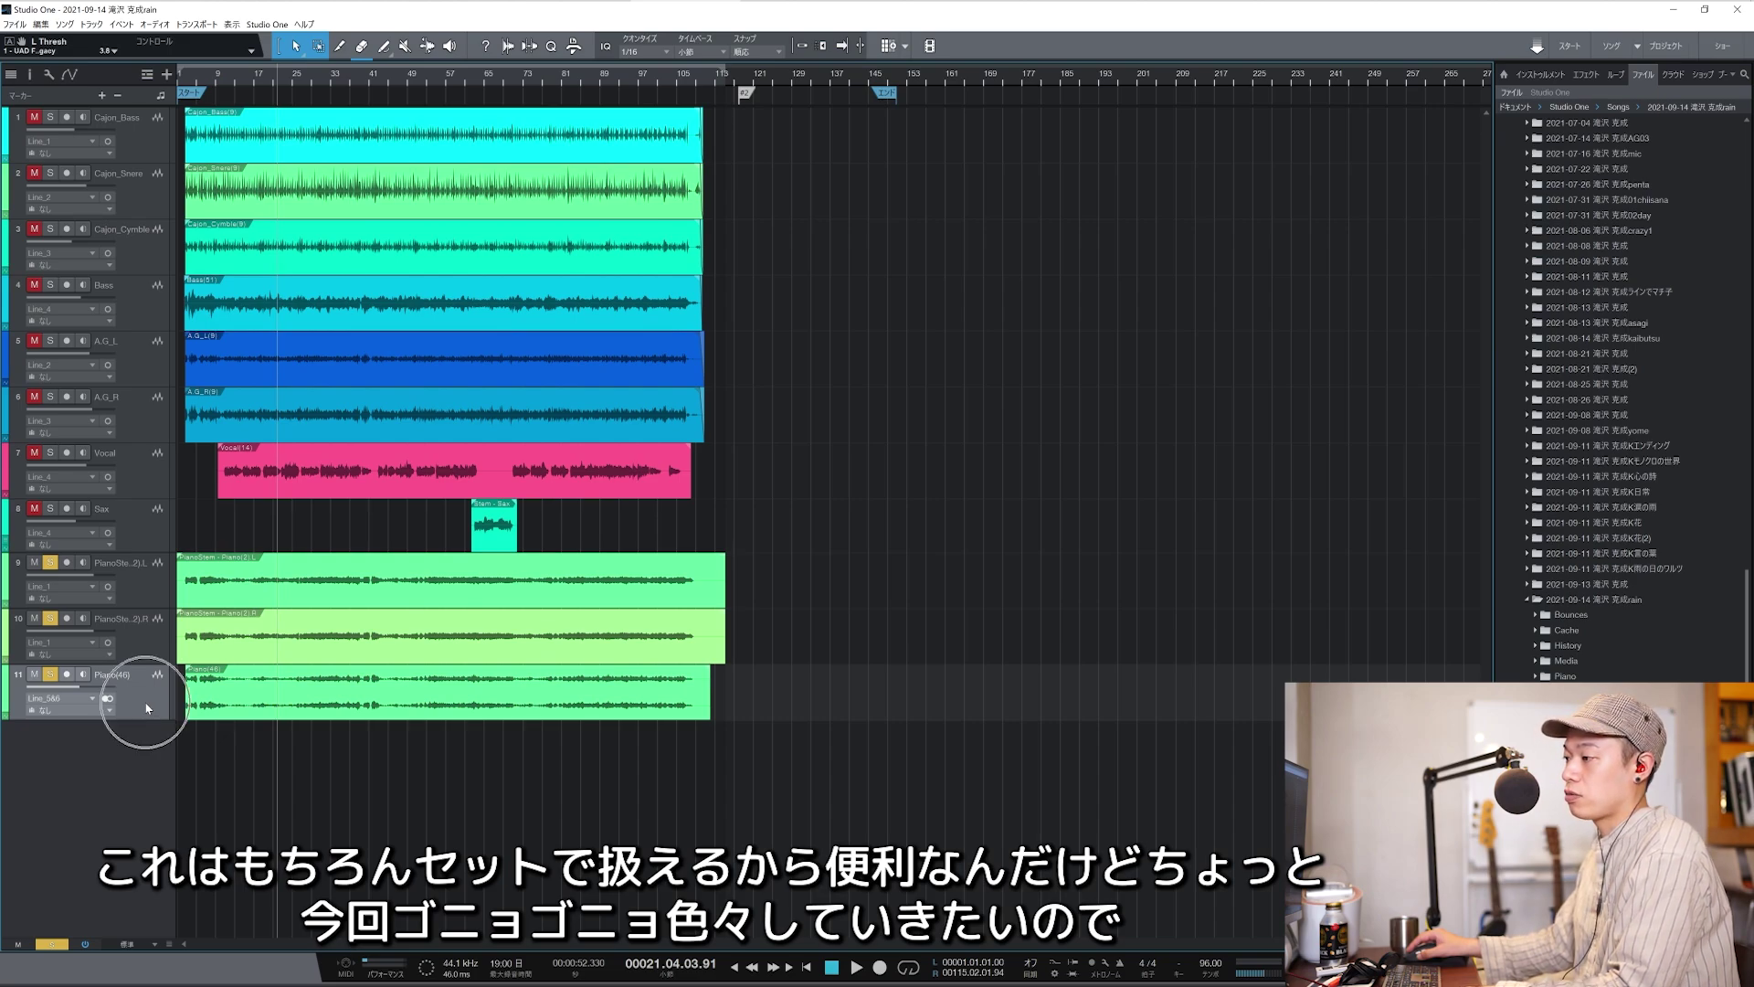
pyautogui.click(147, 715)
pyautogui.click(149, 710)
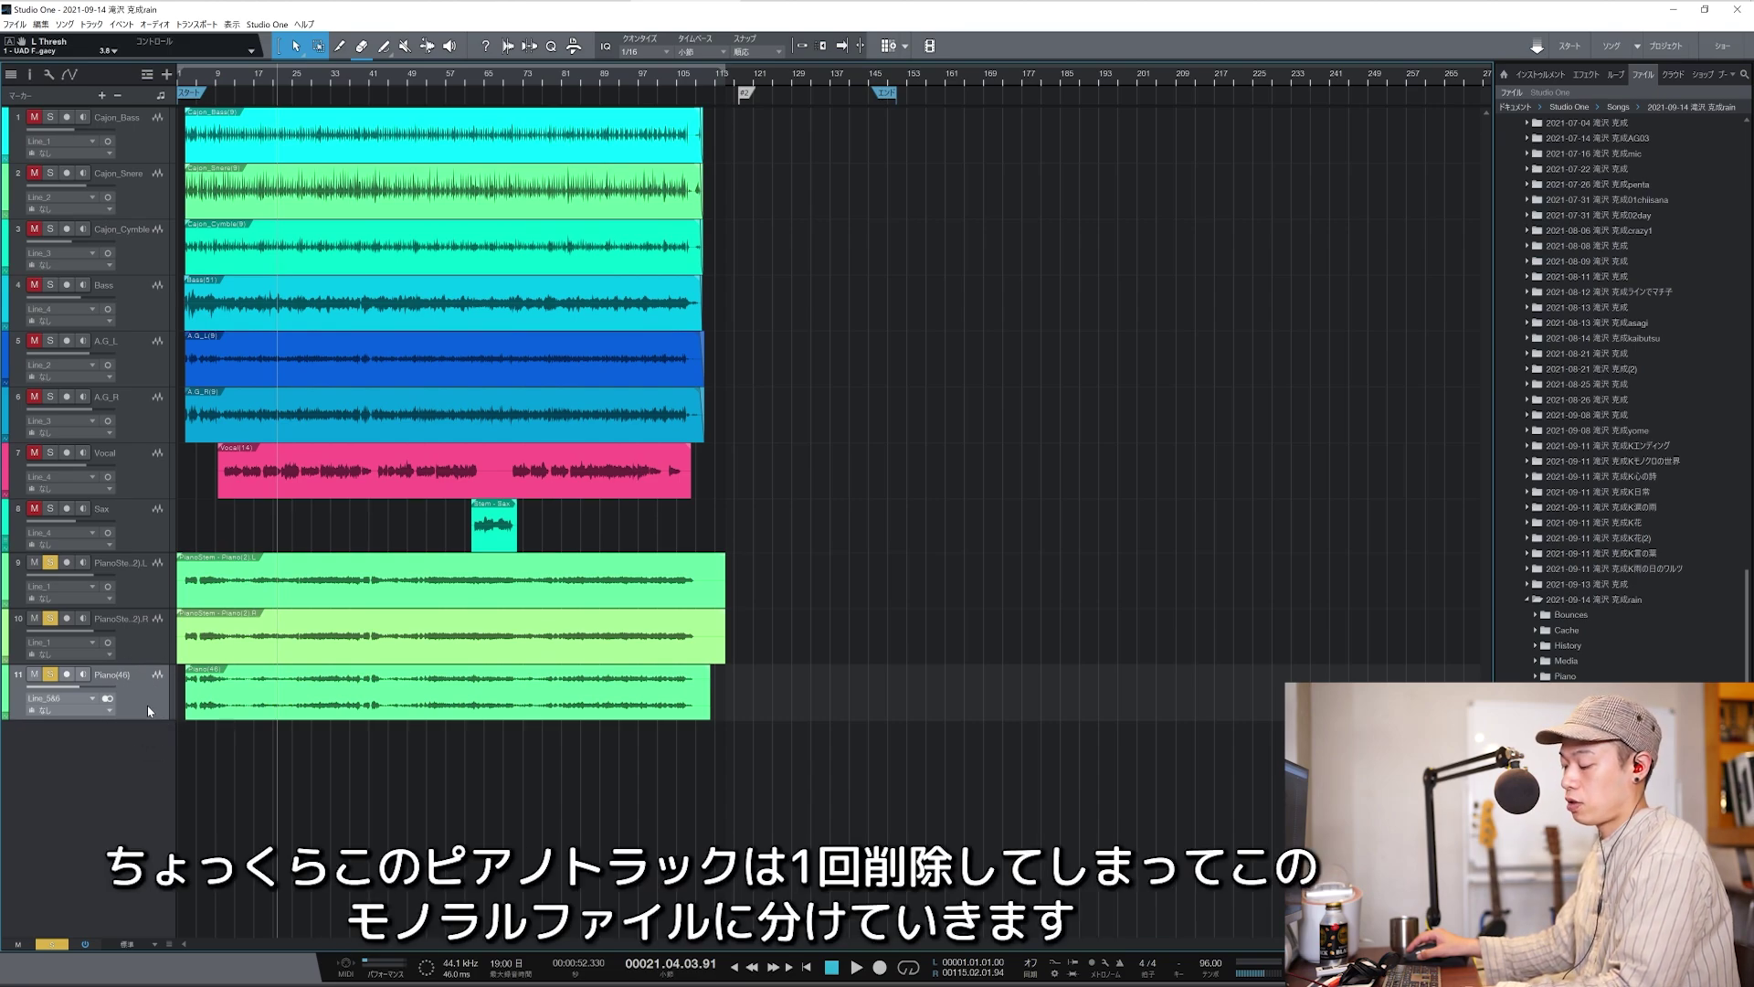
pyautogui.press('Delete')
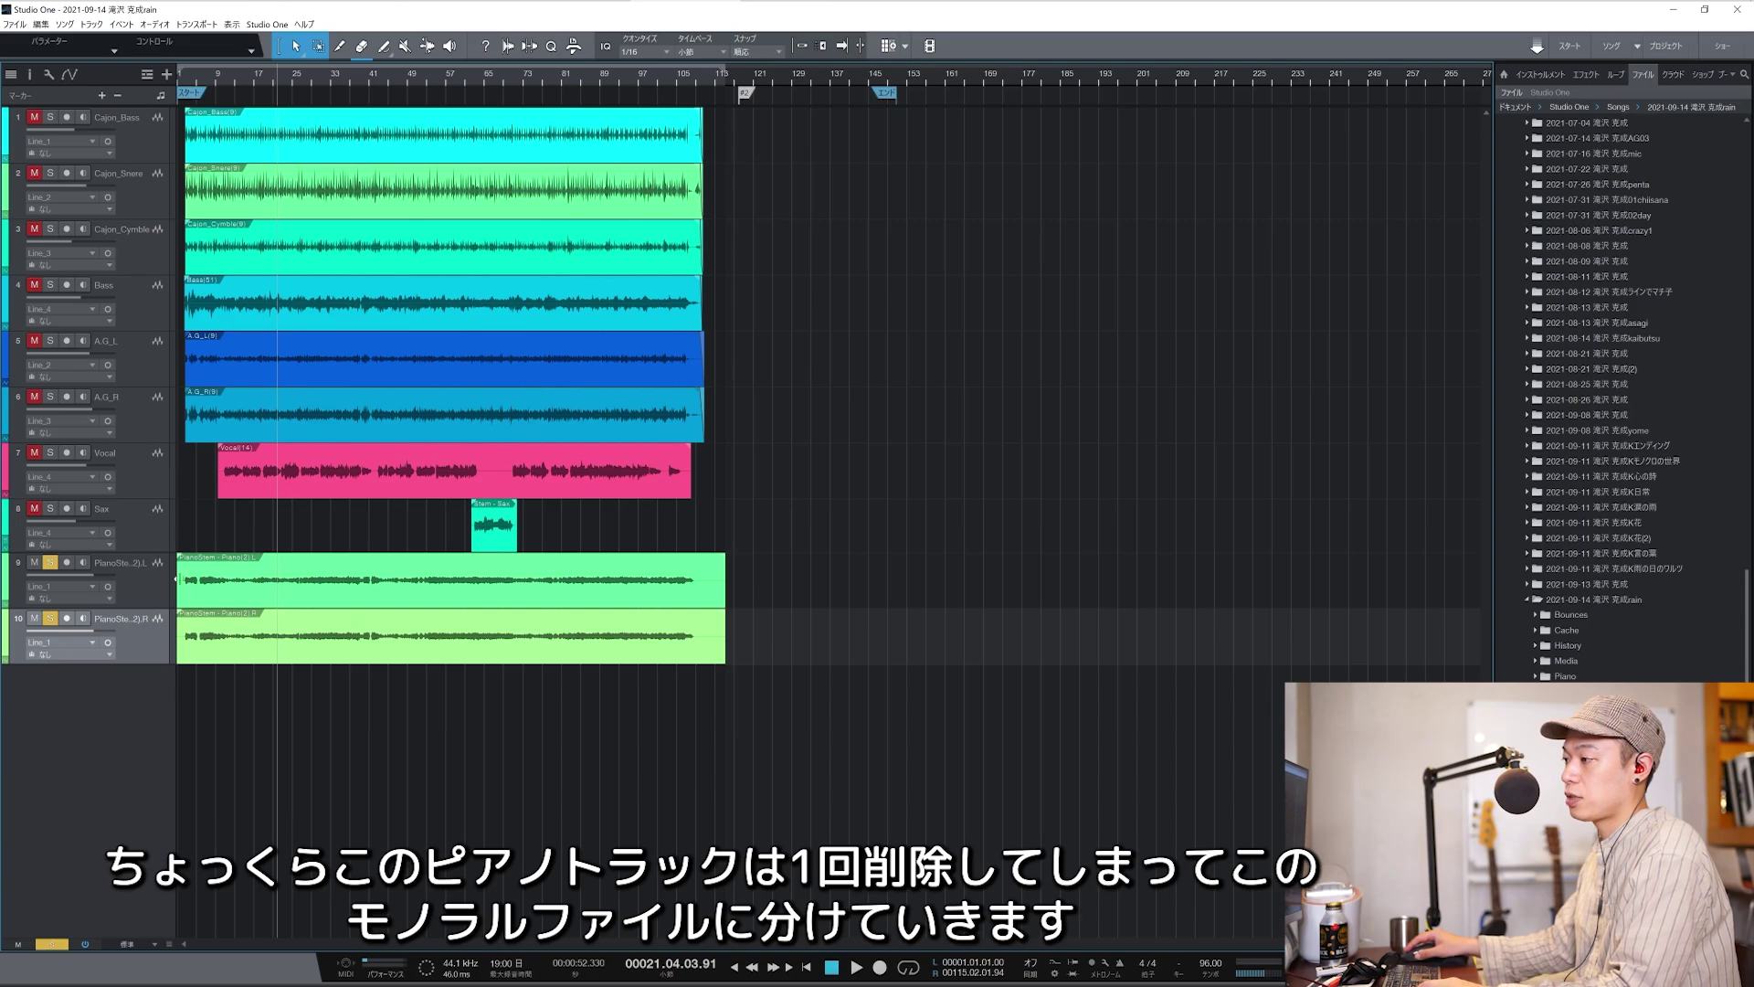
# Route the two mono piano channels to a new bus named BS_Piano.
pyautogui.click(188, 86)
pyautogui.press('e')
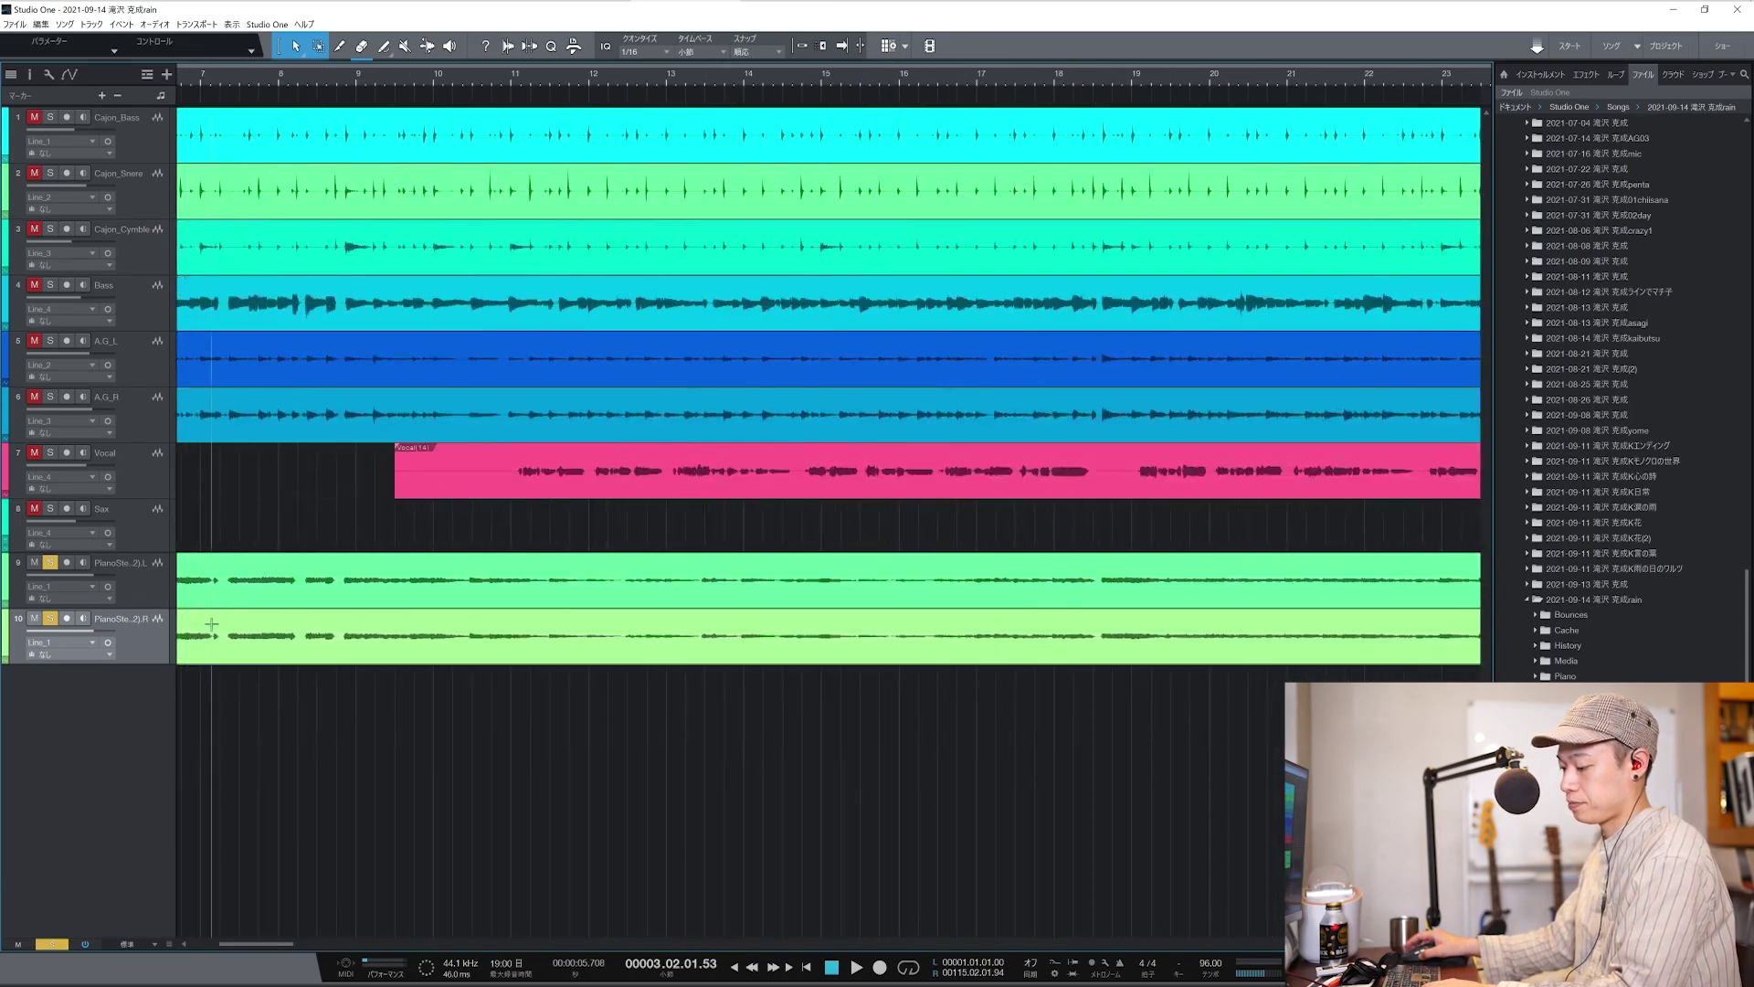
pyautogui.press('F3')
pyautogui.rightClick(652, 523)
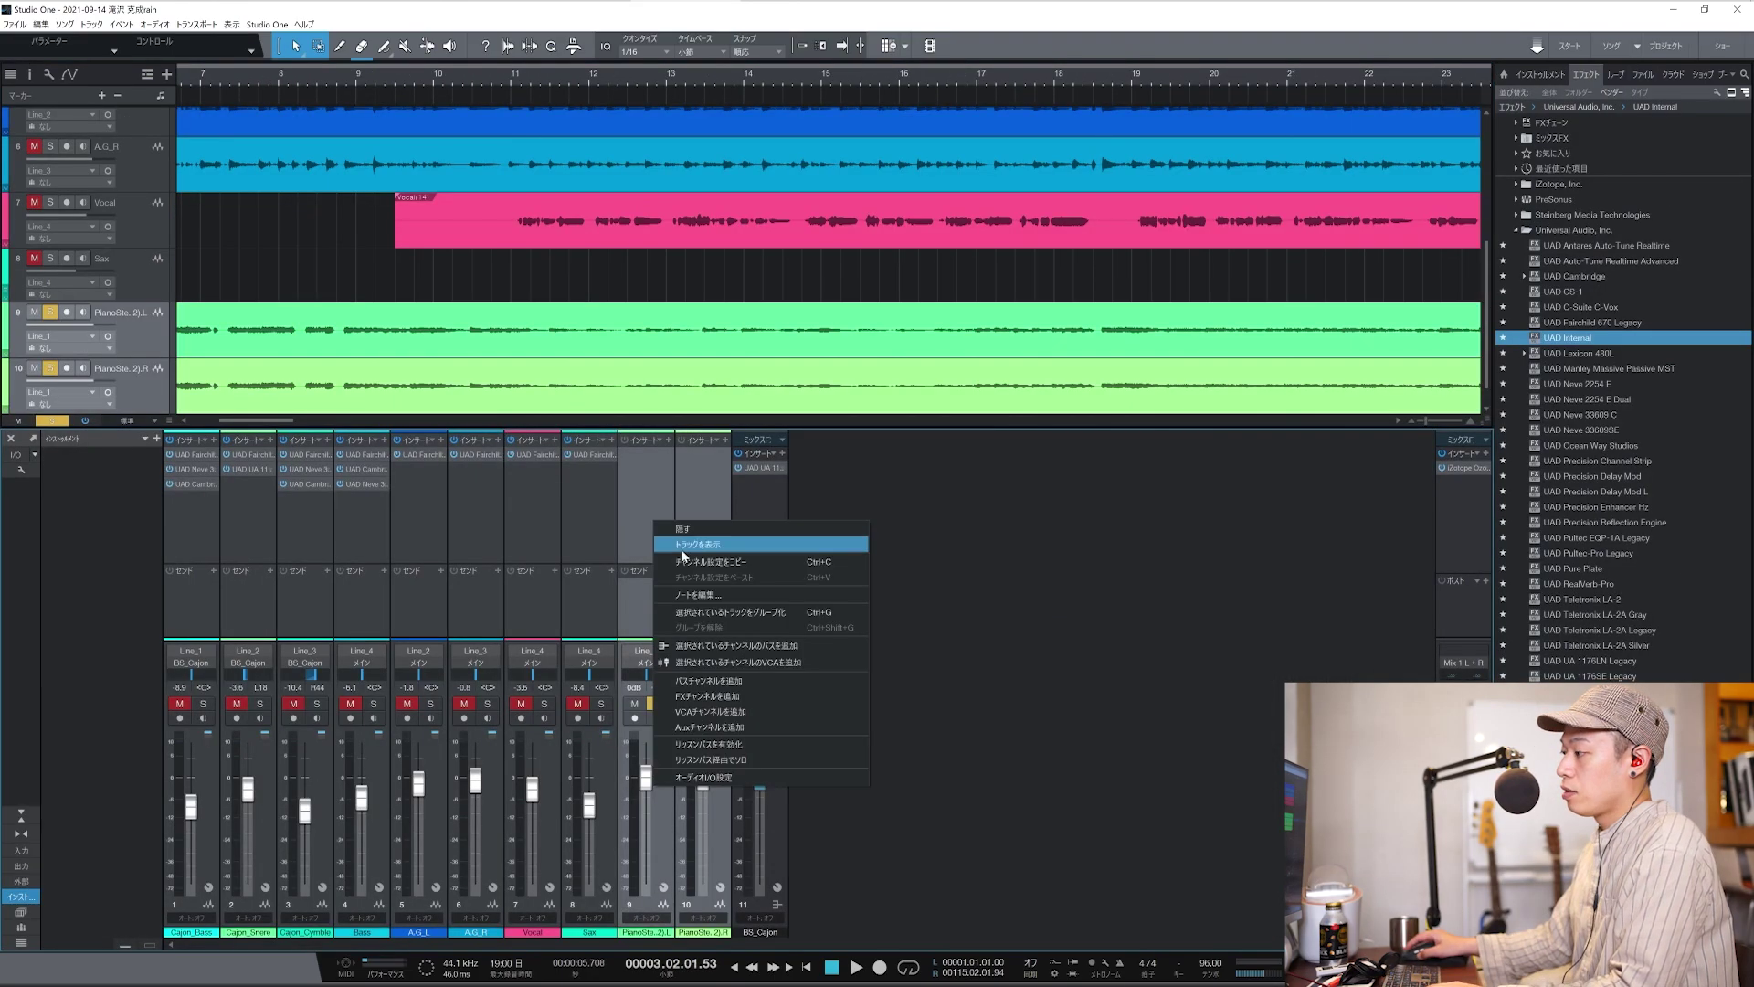
pyautogui.click(737, 647)
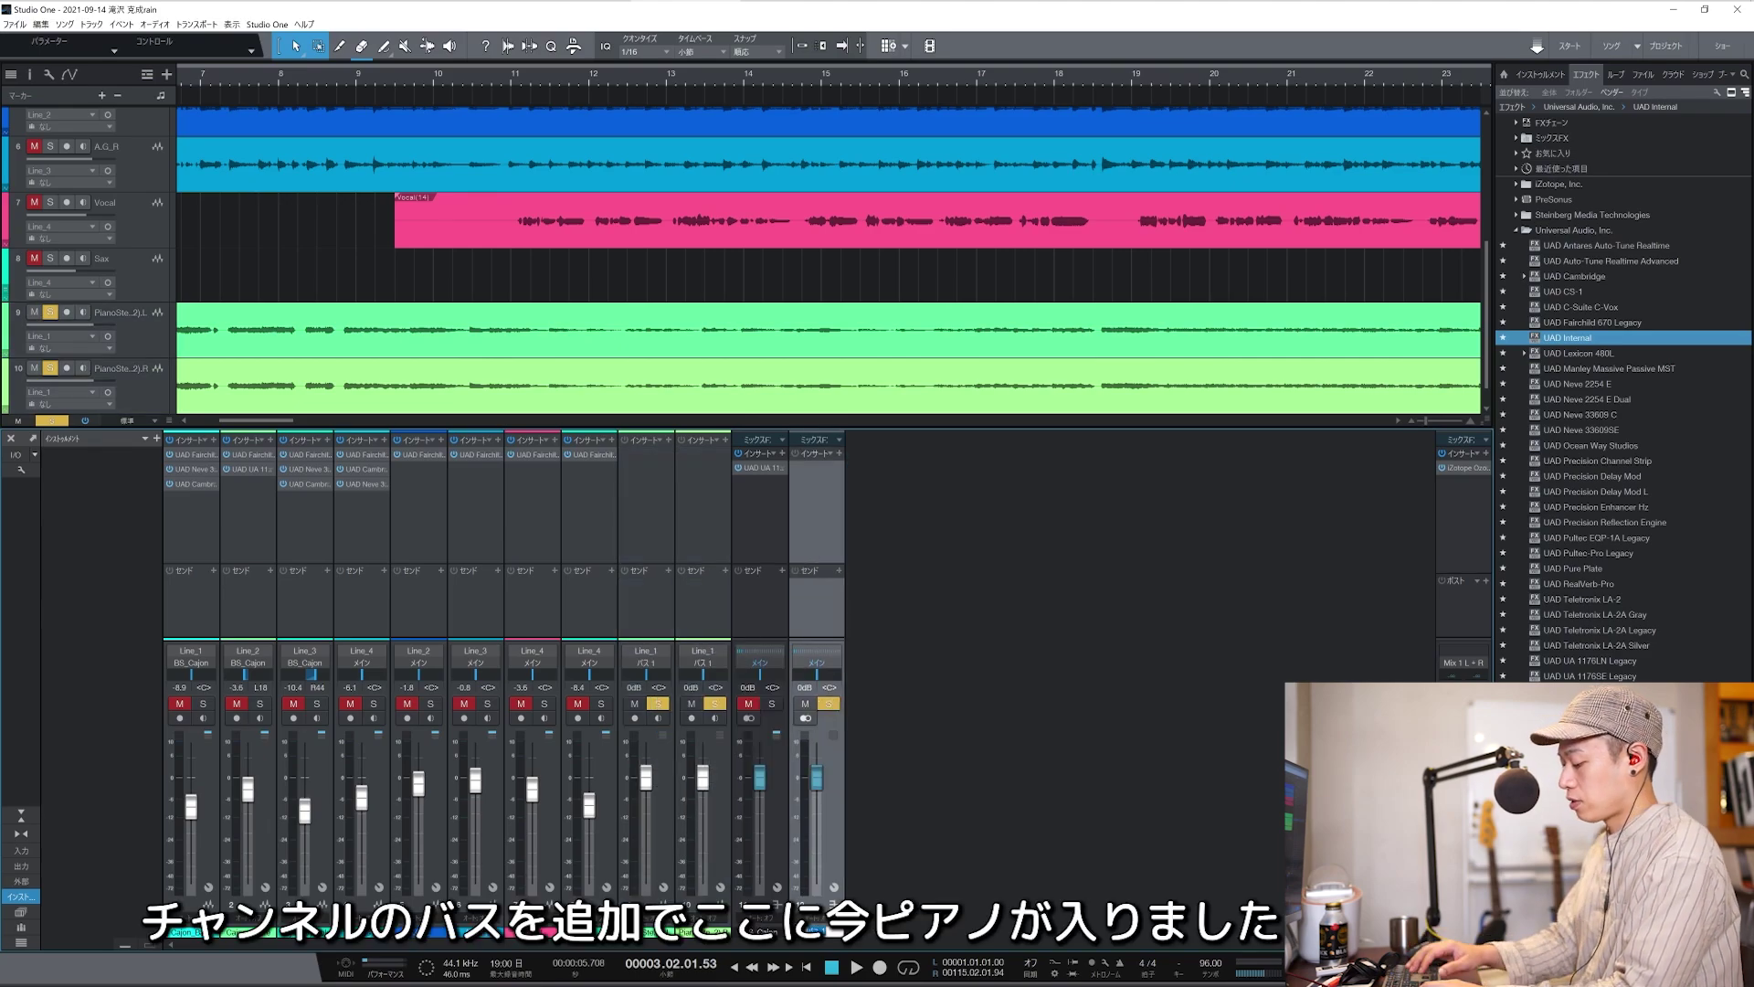
pyautogui.write('BS_Piano')
pyautogui.click(672, 491)
pyautogui.keyDown('shift'); pyautogui.click(700, 506); pyautogui.keyUp('shift')
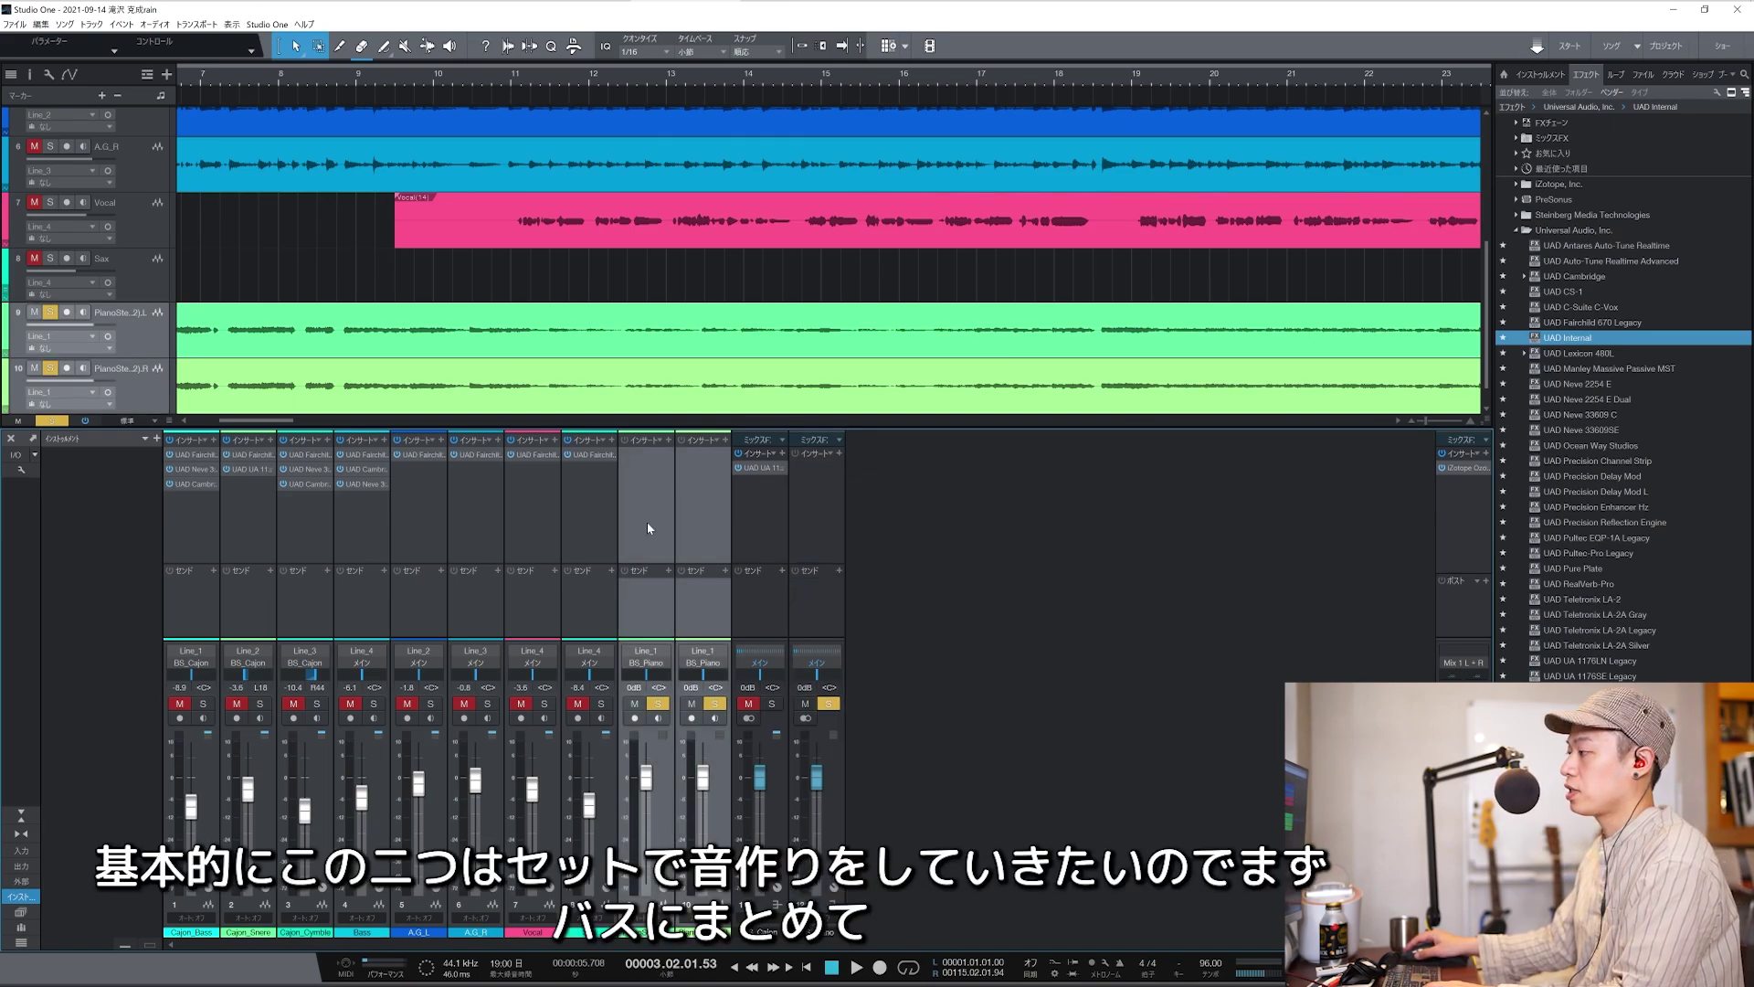
# Insert UAD Fairchild 670 Legacy on the BS_Piano bus and turn on autoscroll.
pyautogui.click(834, 516)
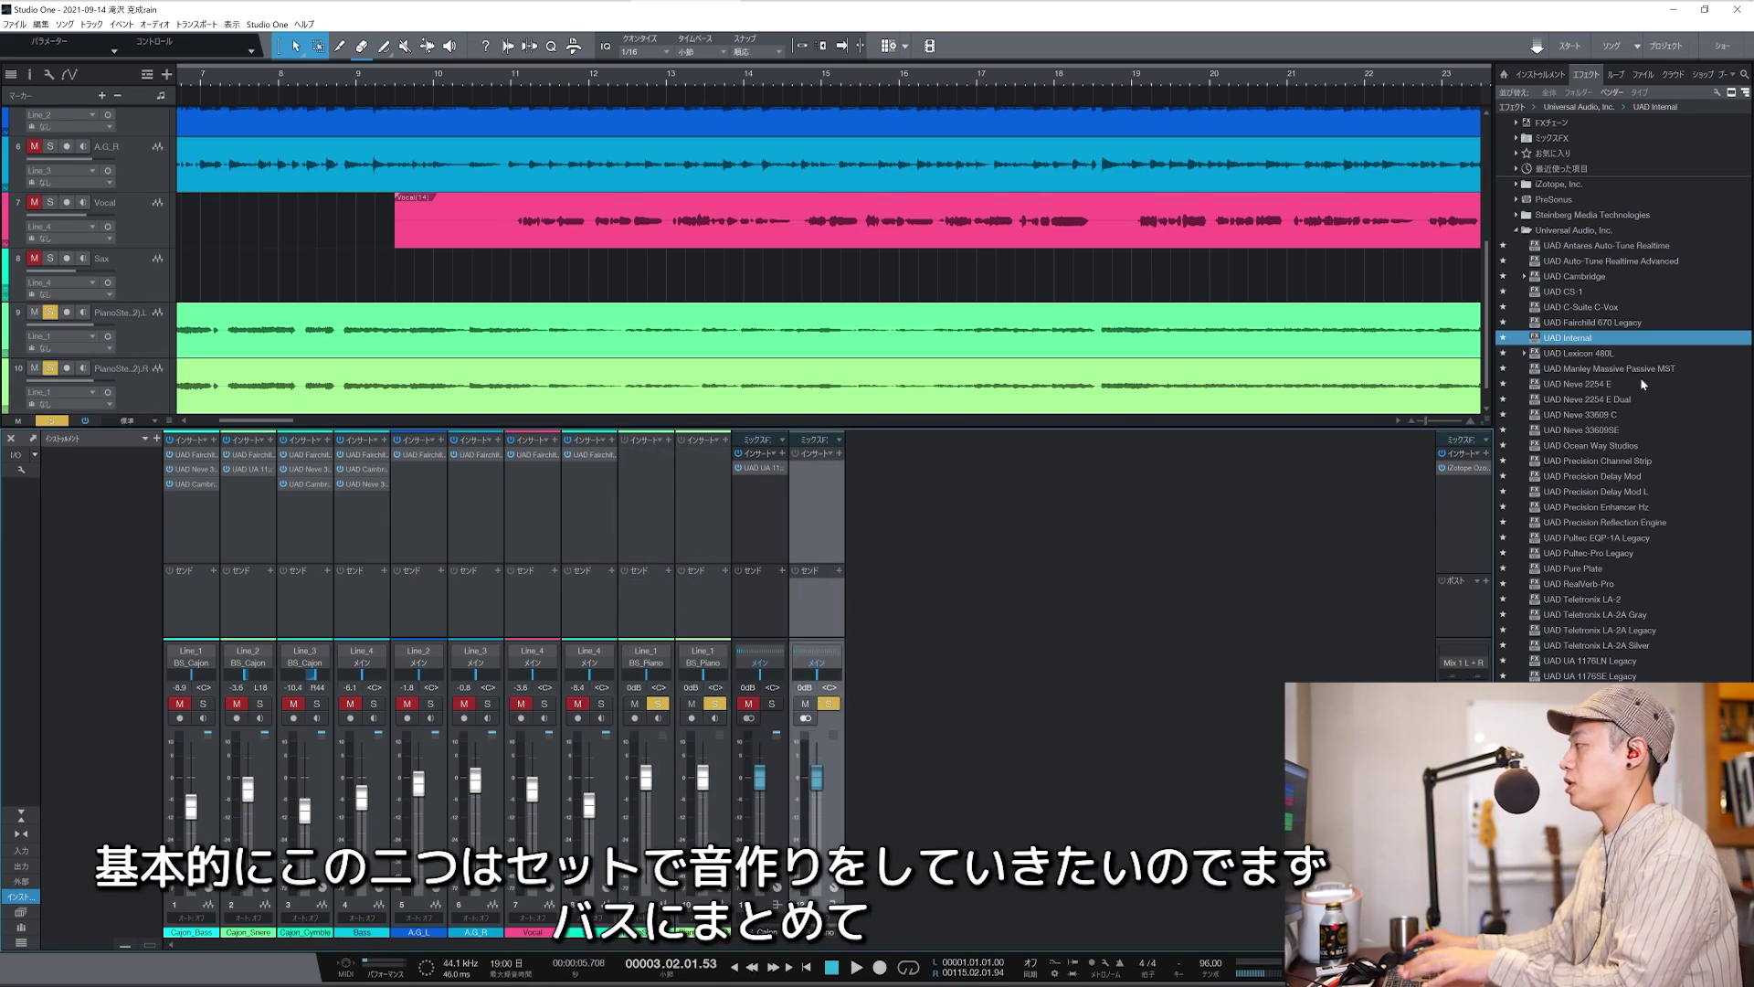
pyautogui.click(1616, 364)
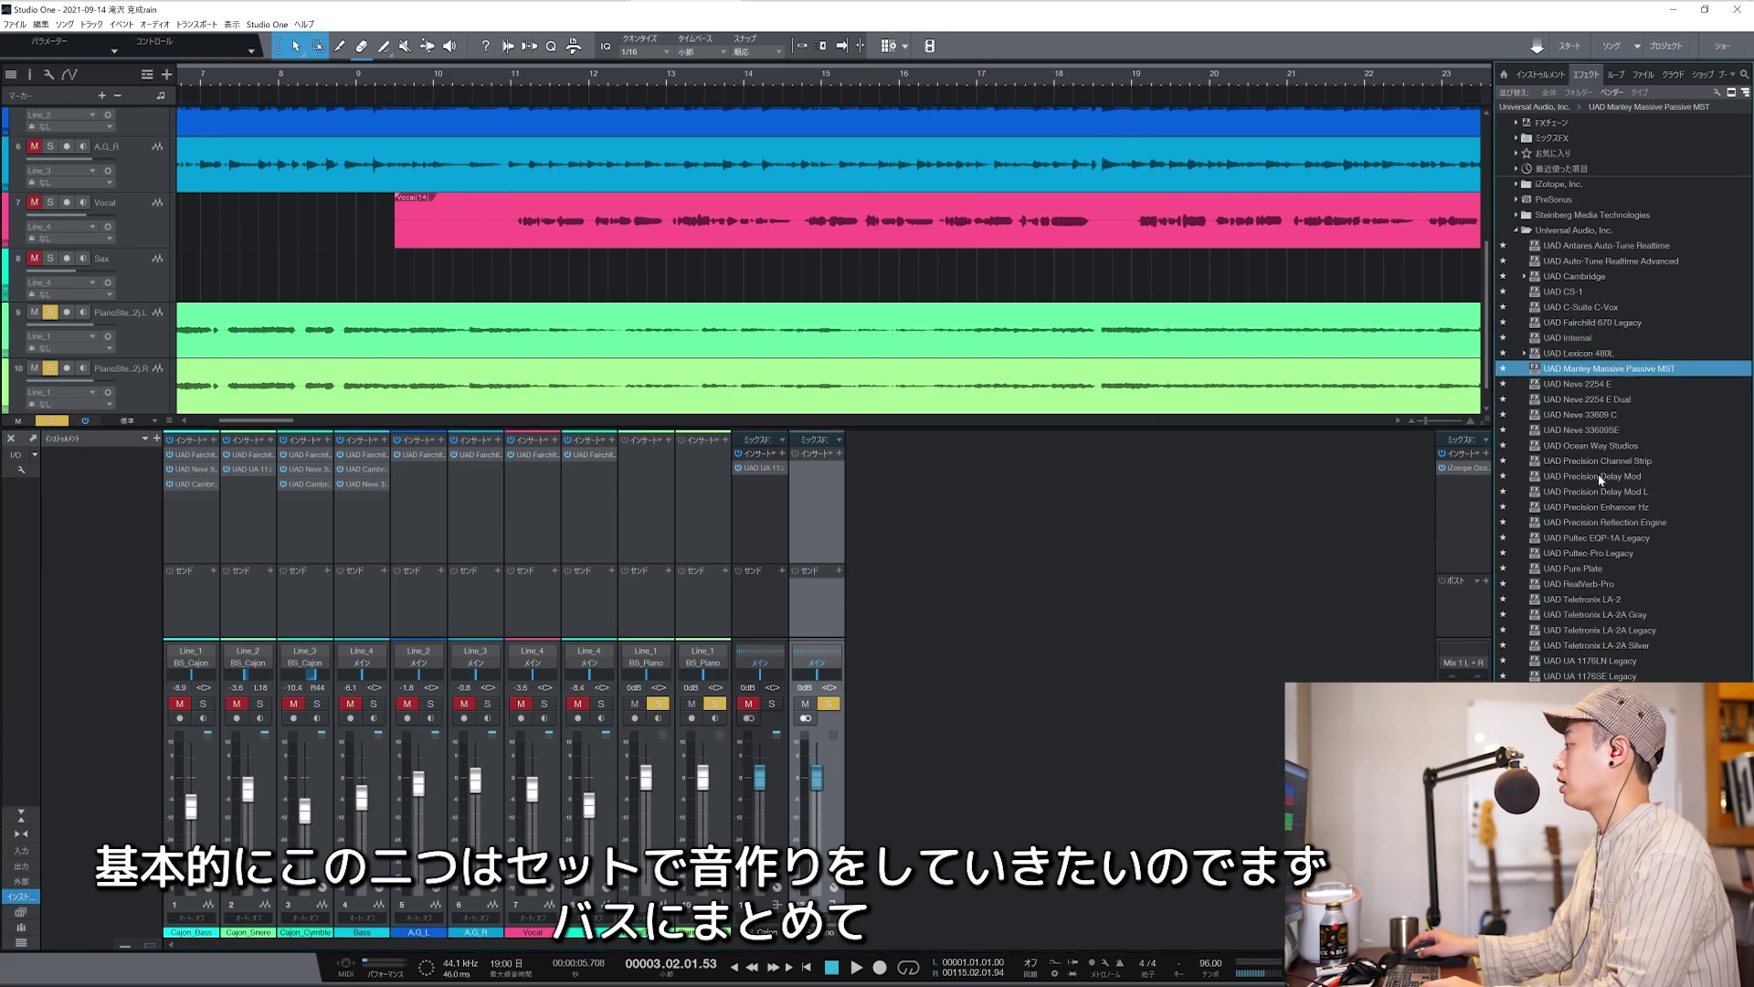
pyautogui.moveTo(1590, 320); pyautogui.dragTo(827, 493)
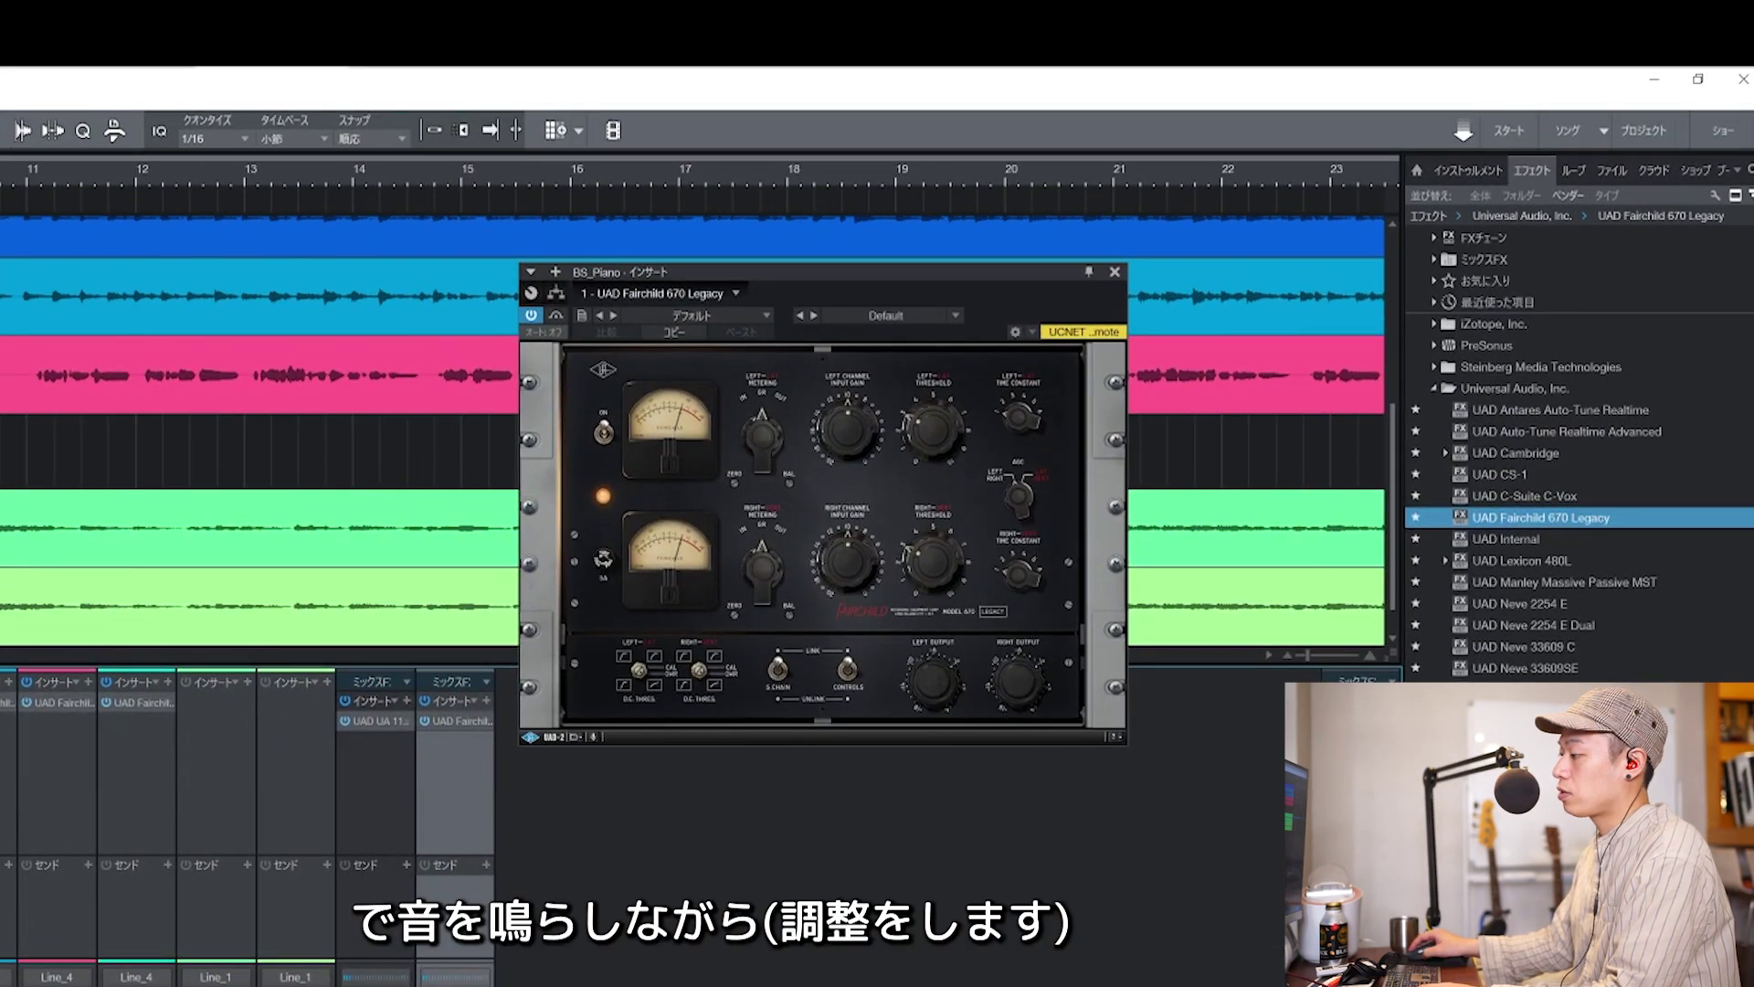
pyautogui.press('f')
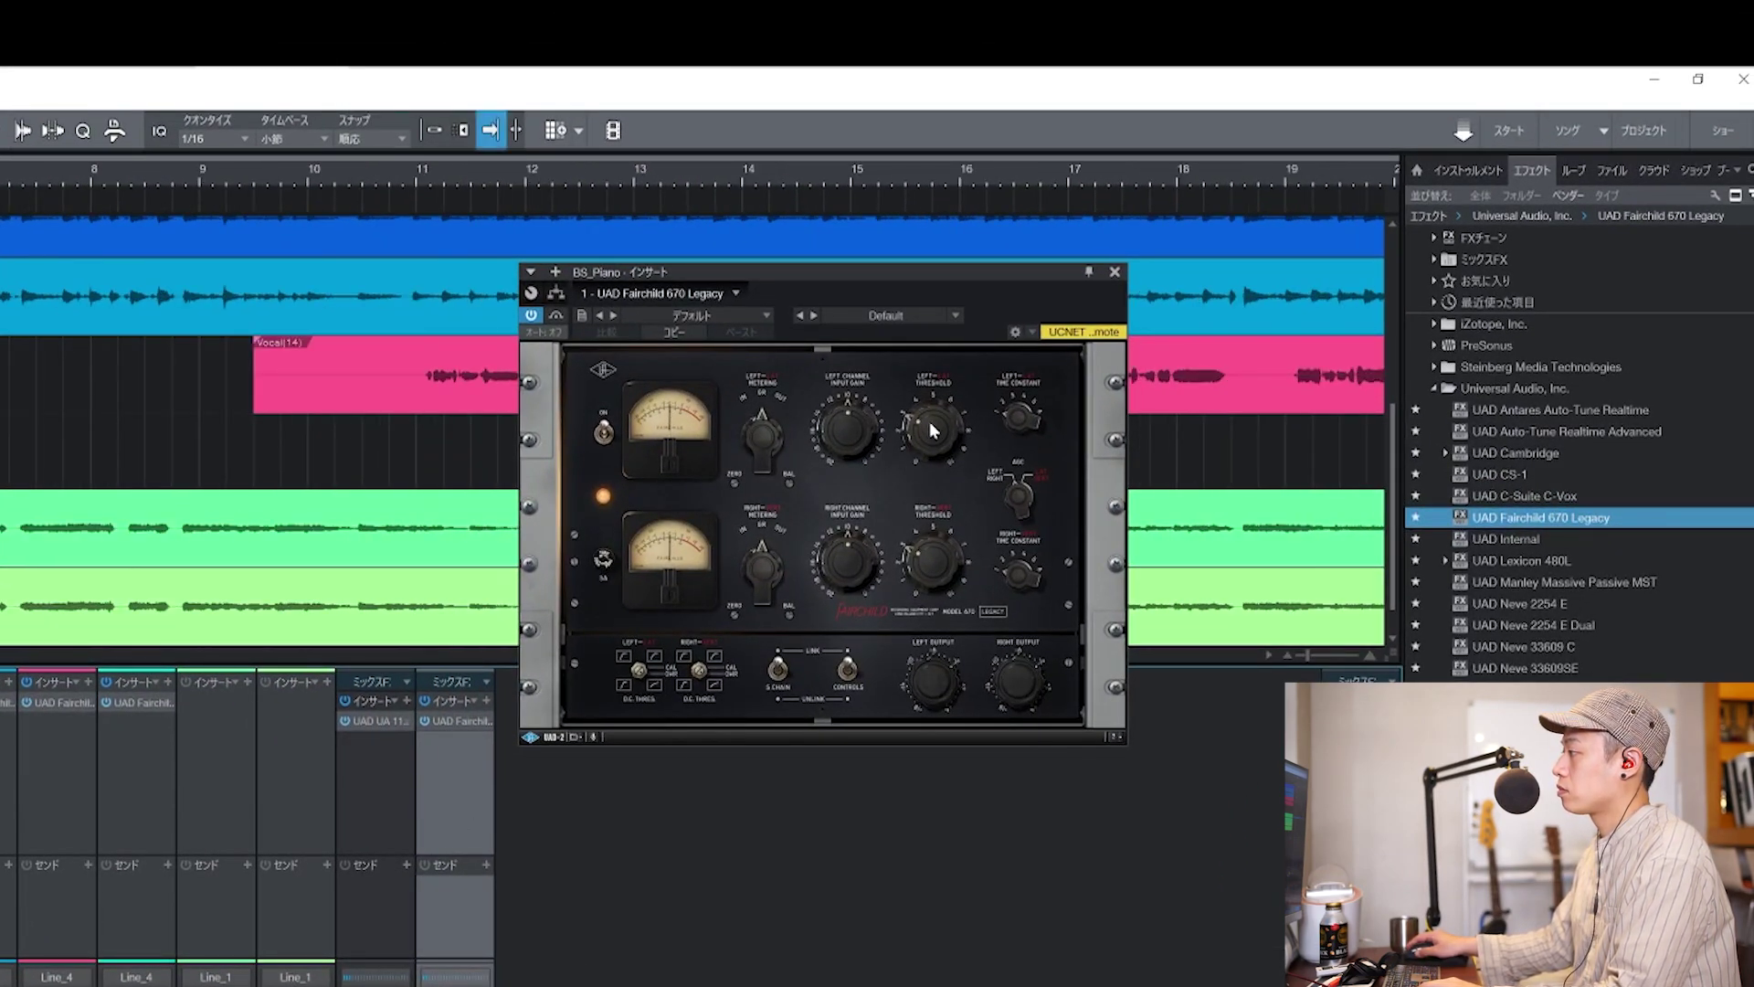
# Add UAD Cambridge after the Fairchild on BS_Piano, cutting the lows and gently boosting the upper mids.
pyautogui.moveTo(1516, 453); pyautogui.dragTo(486, 786)
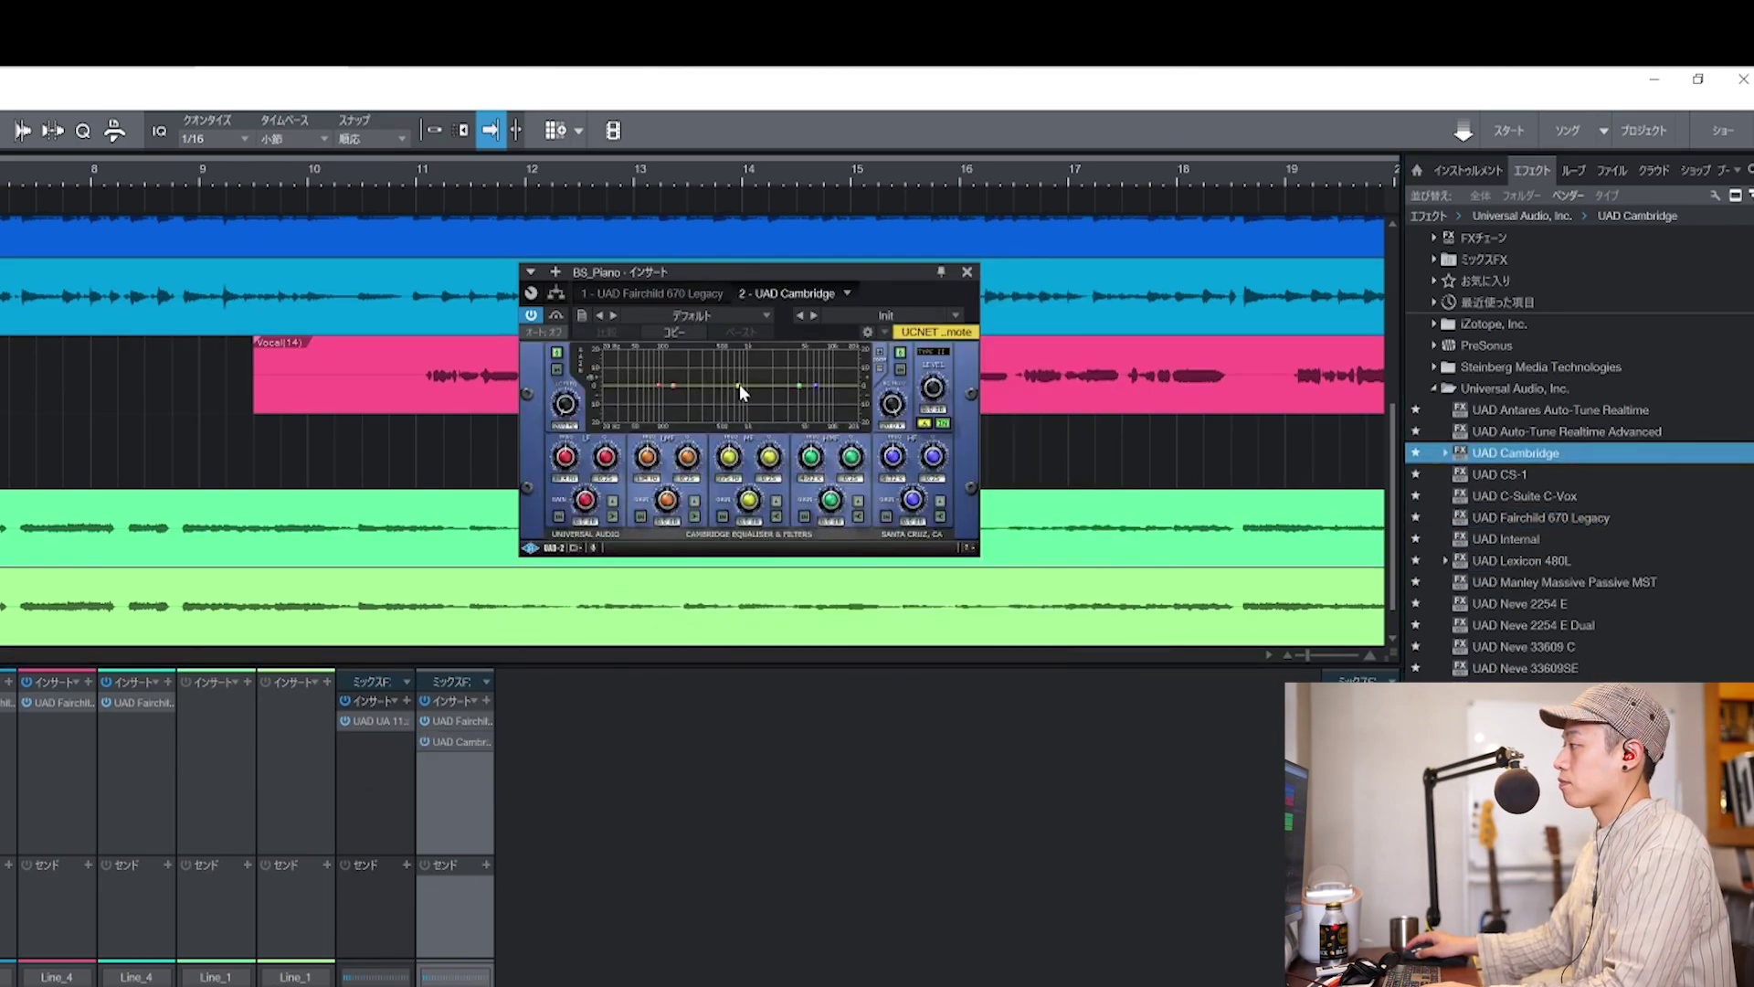
pyautogui.moveTo(723, 389); pyautogui.dragTo(782, 380)
pyautogui.moveTo(658, 385); pyautogui.dragTo(672, 404)
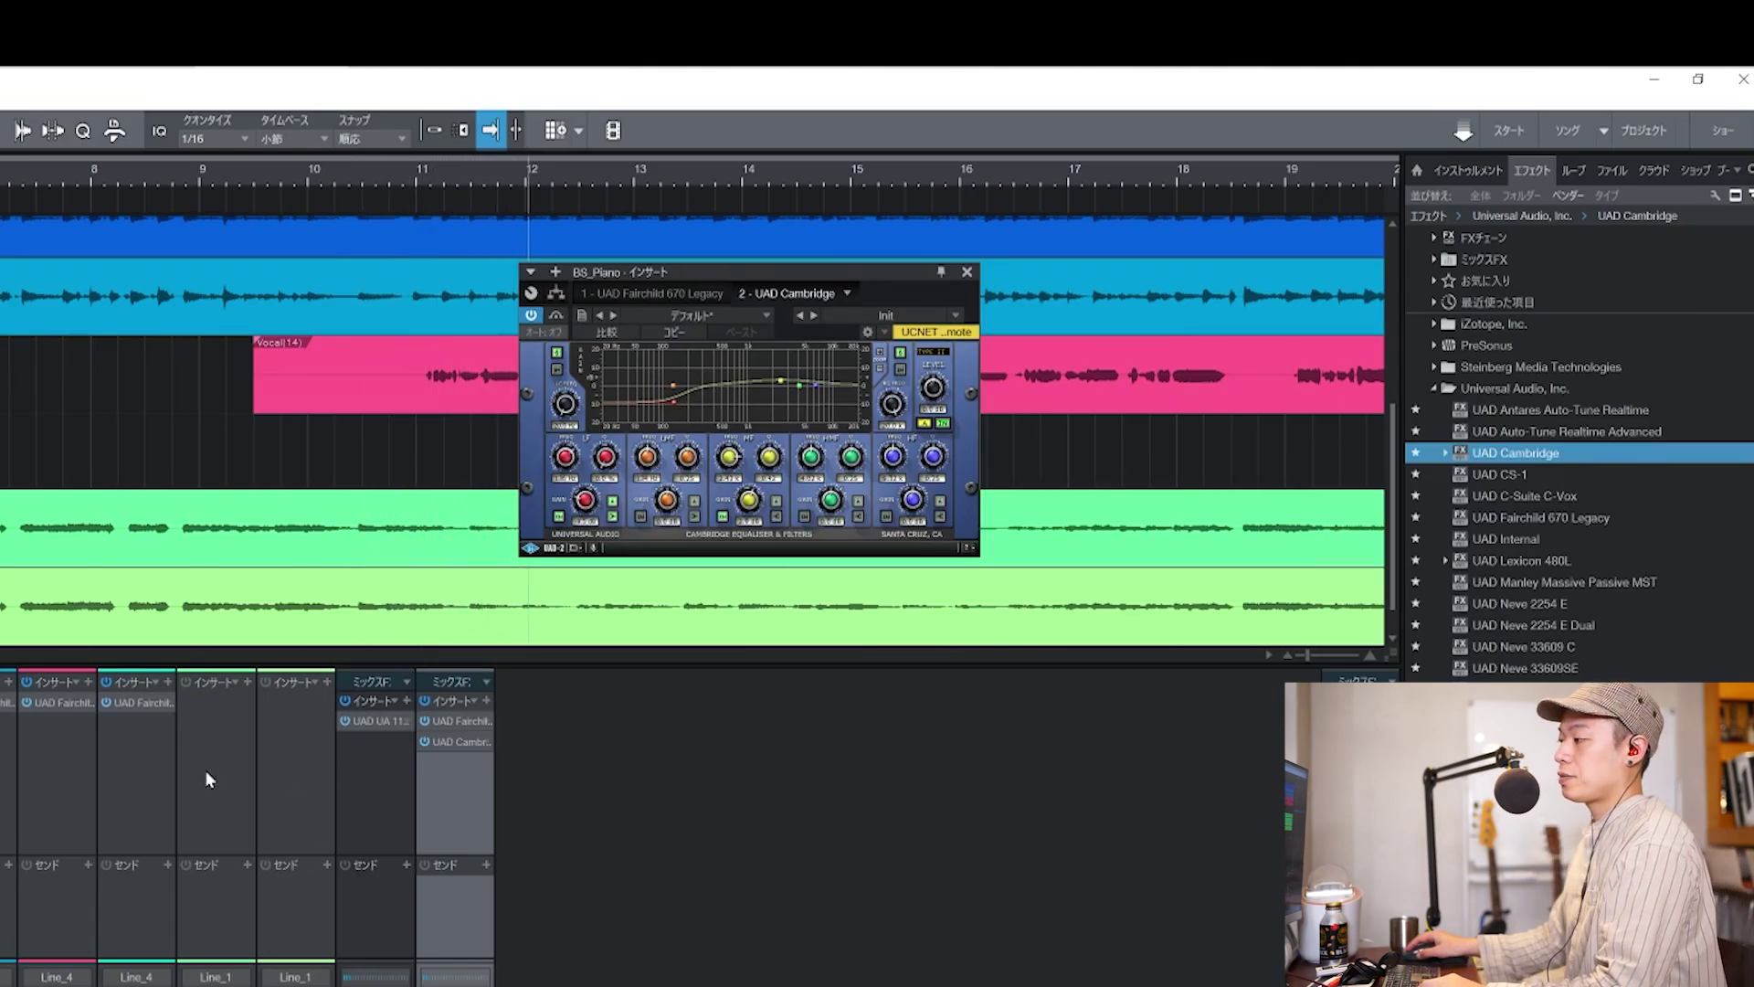
# Pan the PianoStem L channel fully left and the PianoStem R channel fully right.
pyautogui.click(283, 781)
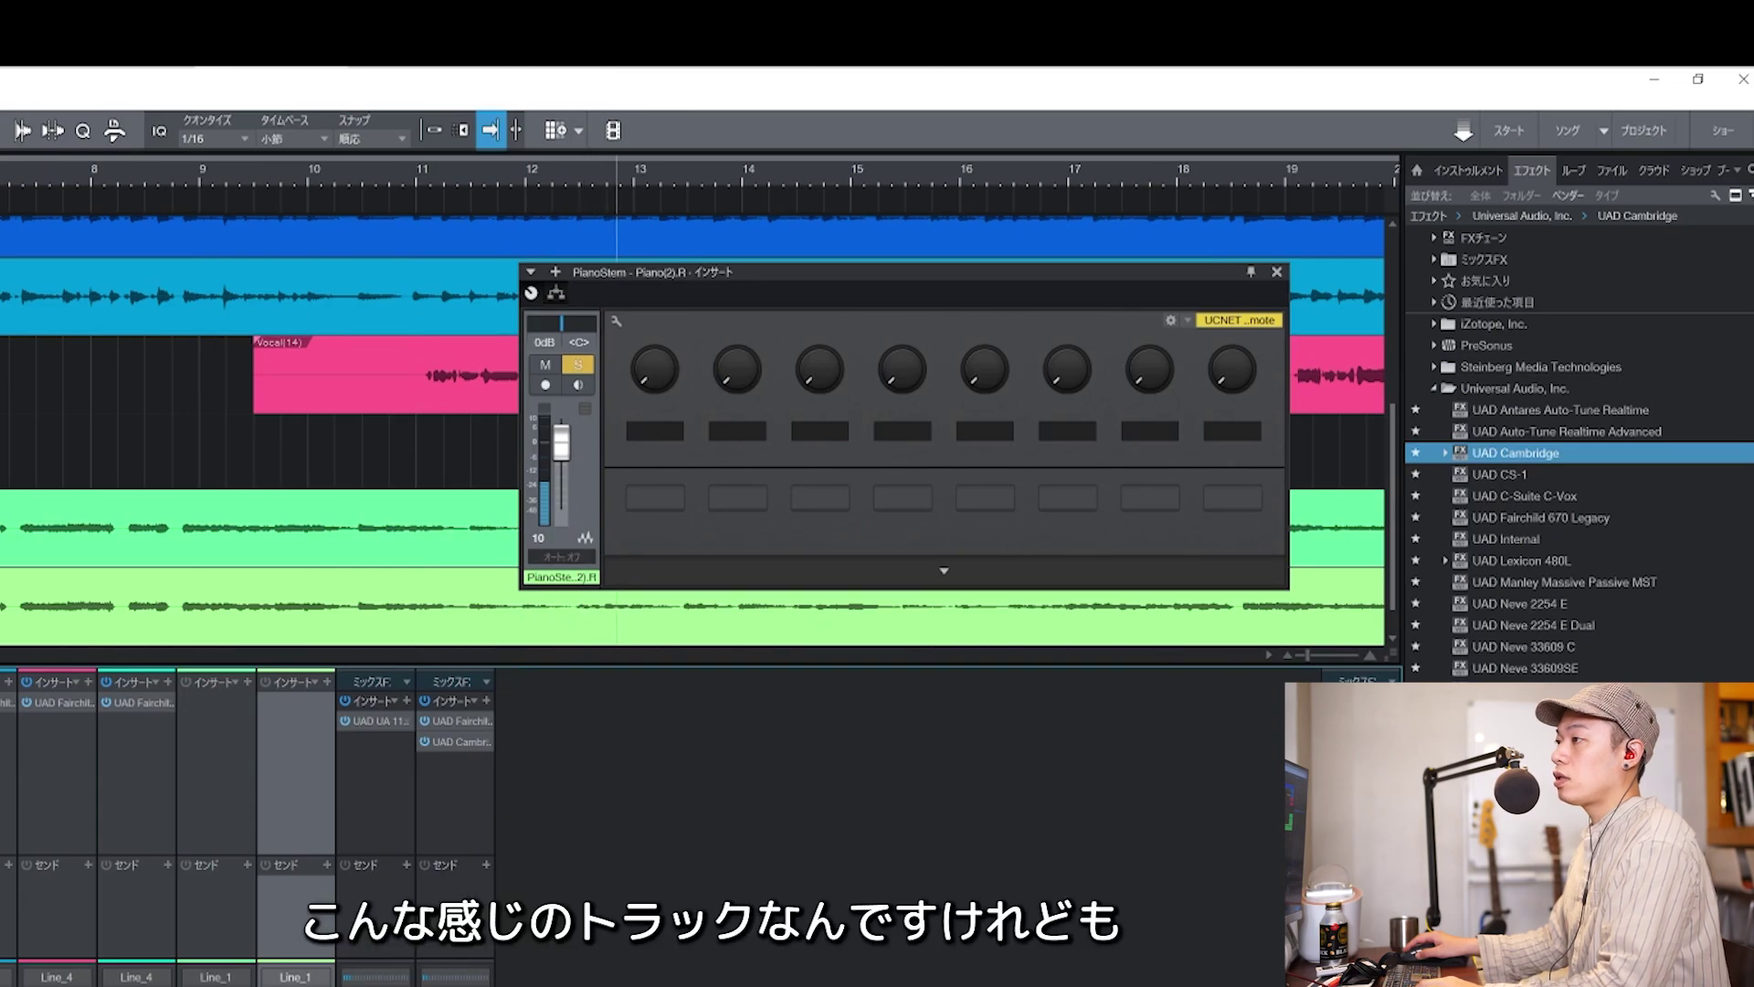
pyautogui.hscroll(-3, 32, 584)
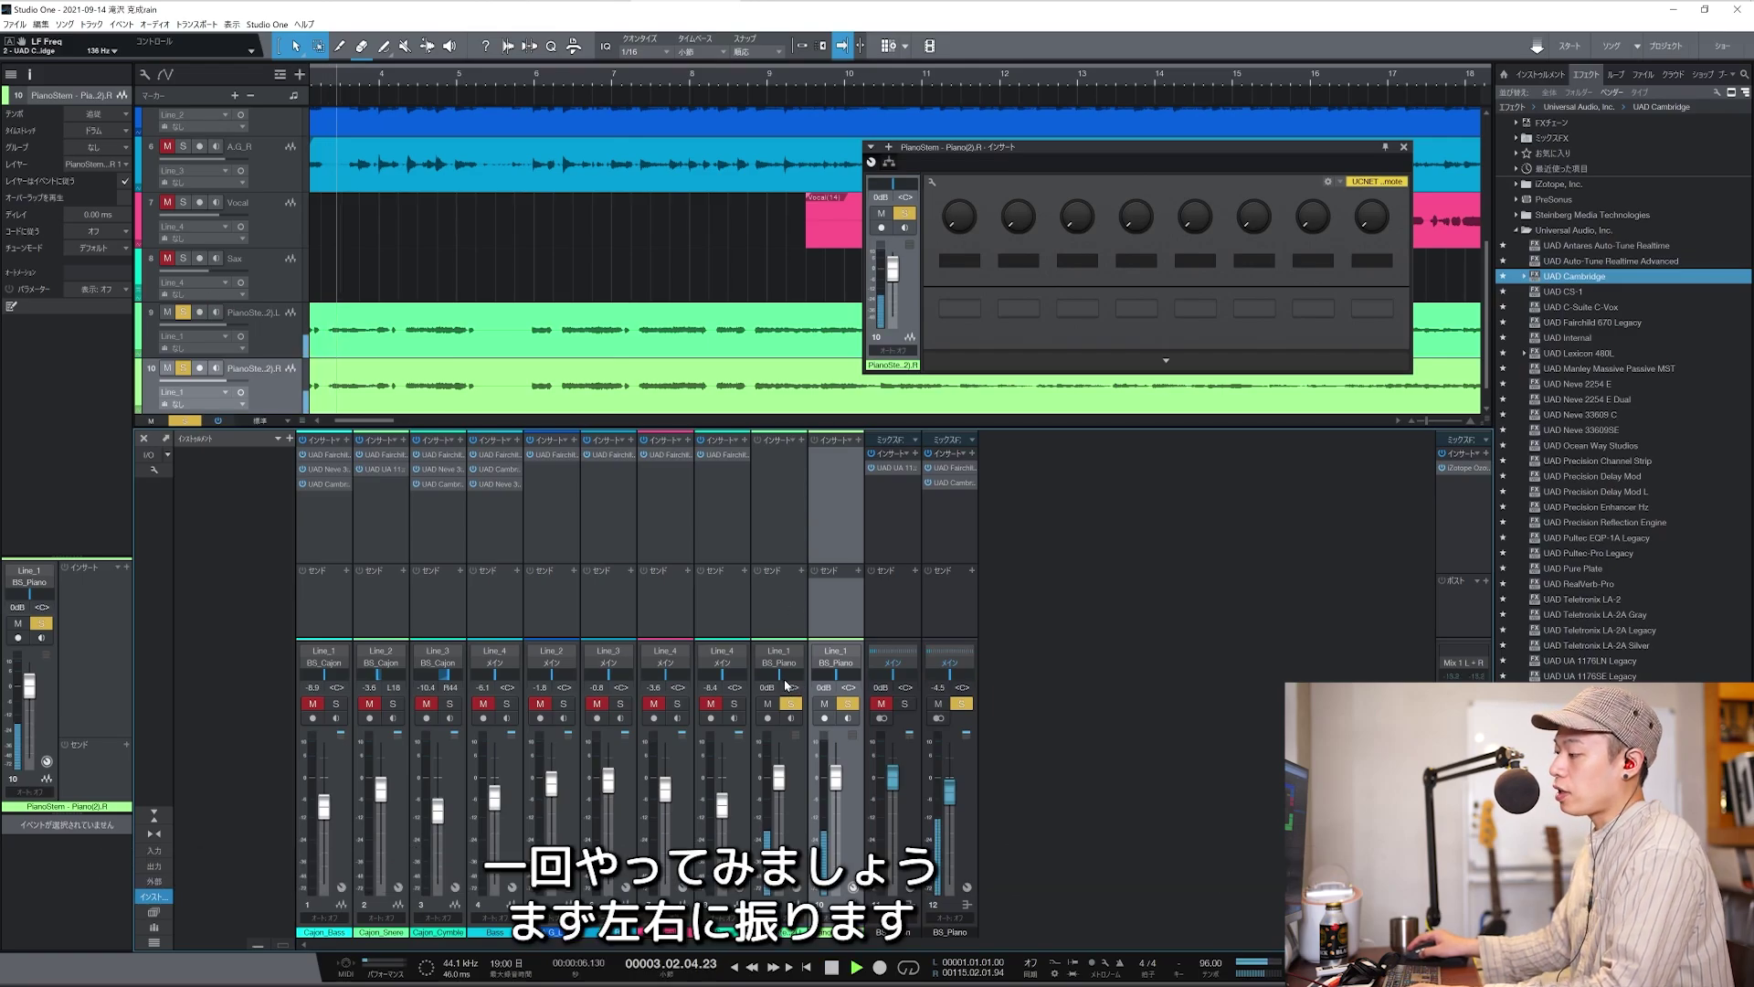
pyautogui.press('space')
pyautogui.moveTo(781, 680); pyautogui.dragTo(779, 731)
pyautogui.moveTo(836, 676); pyautogui.dragTo(846, 575)
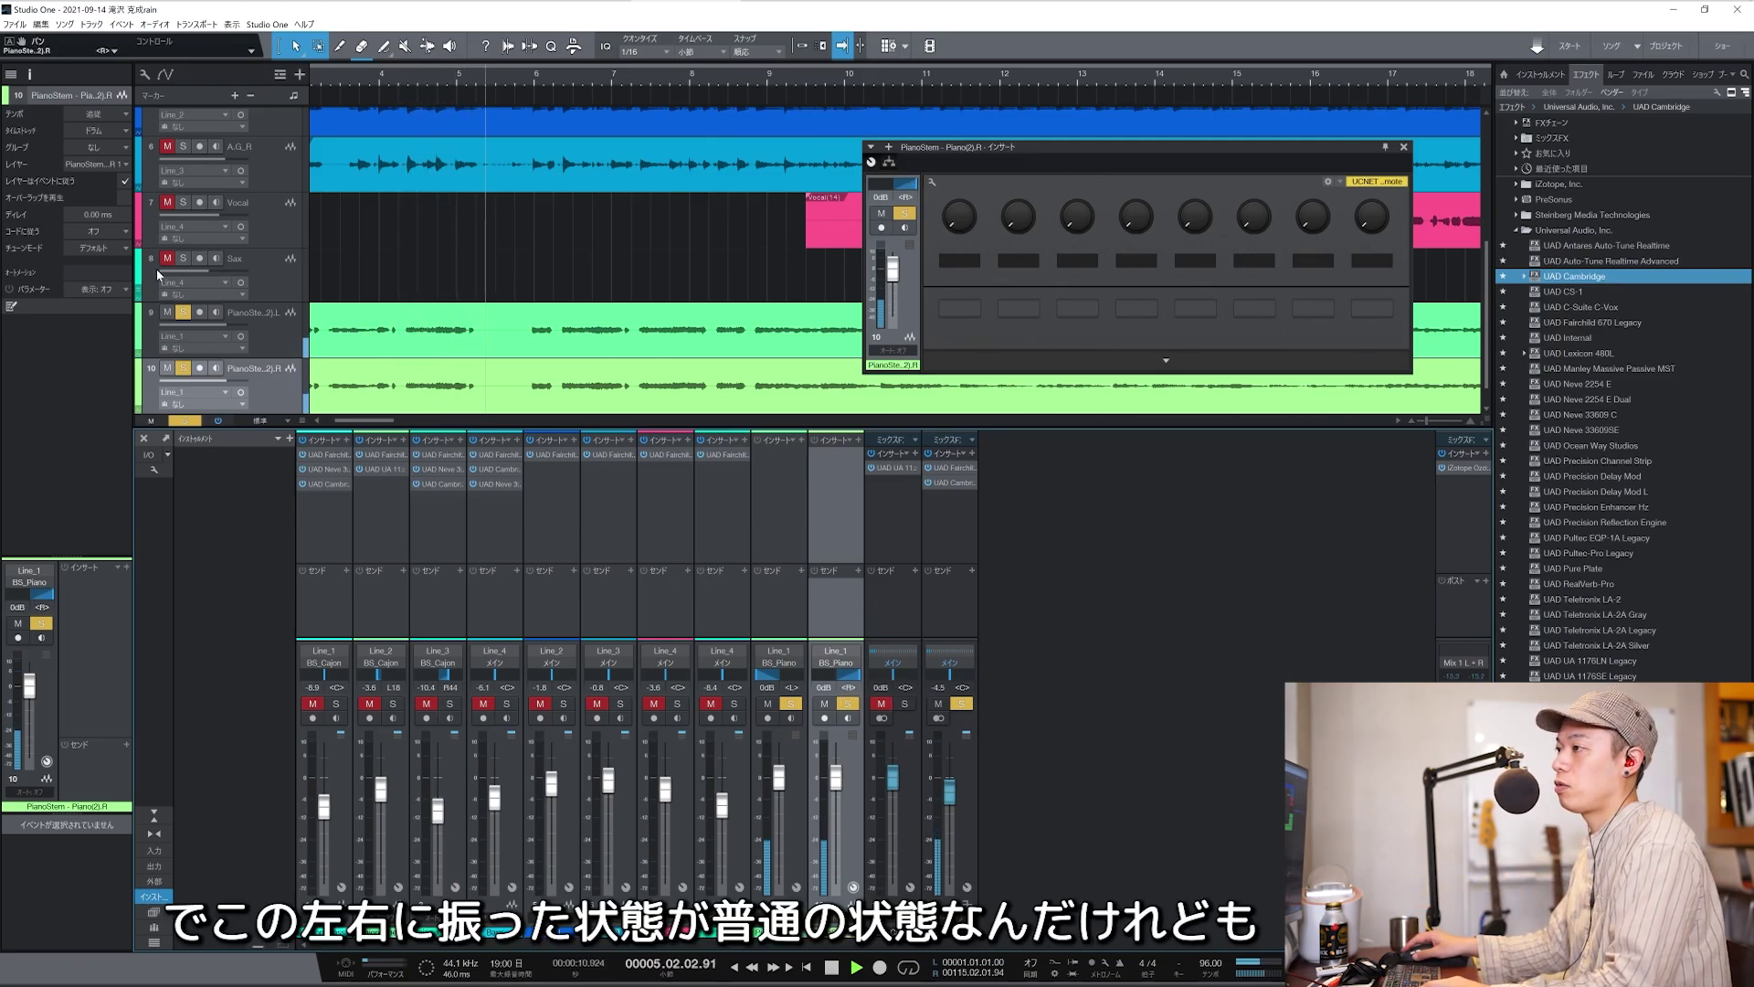
# Try track delays of 2, 4 and 10 ms on the PianoStem R track.
pyautogui.click(98, 214)
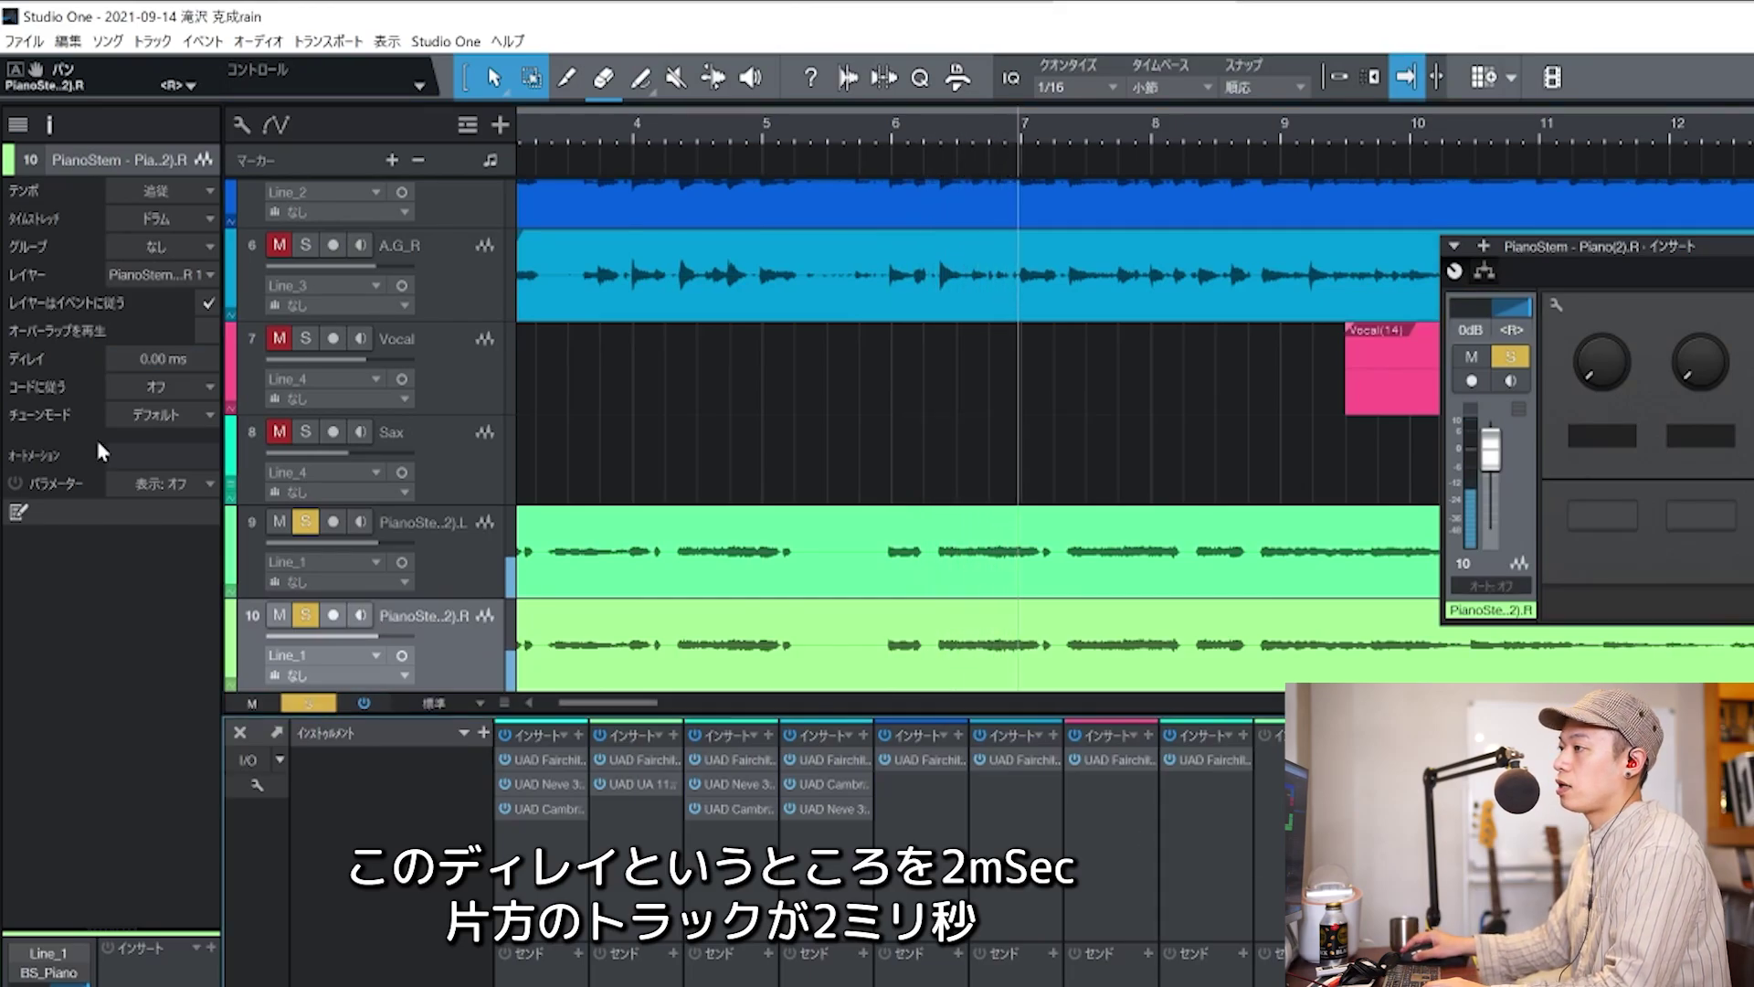
pyautogui.write('2')
pyautogui.press('Return')
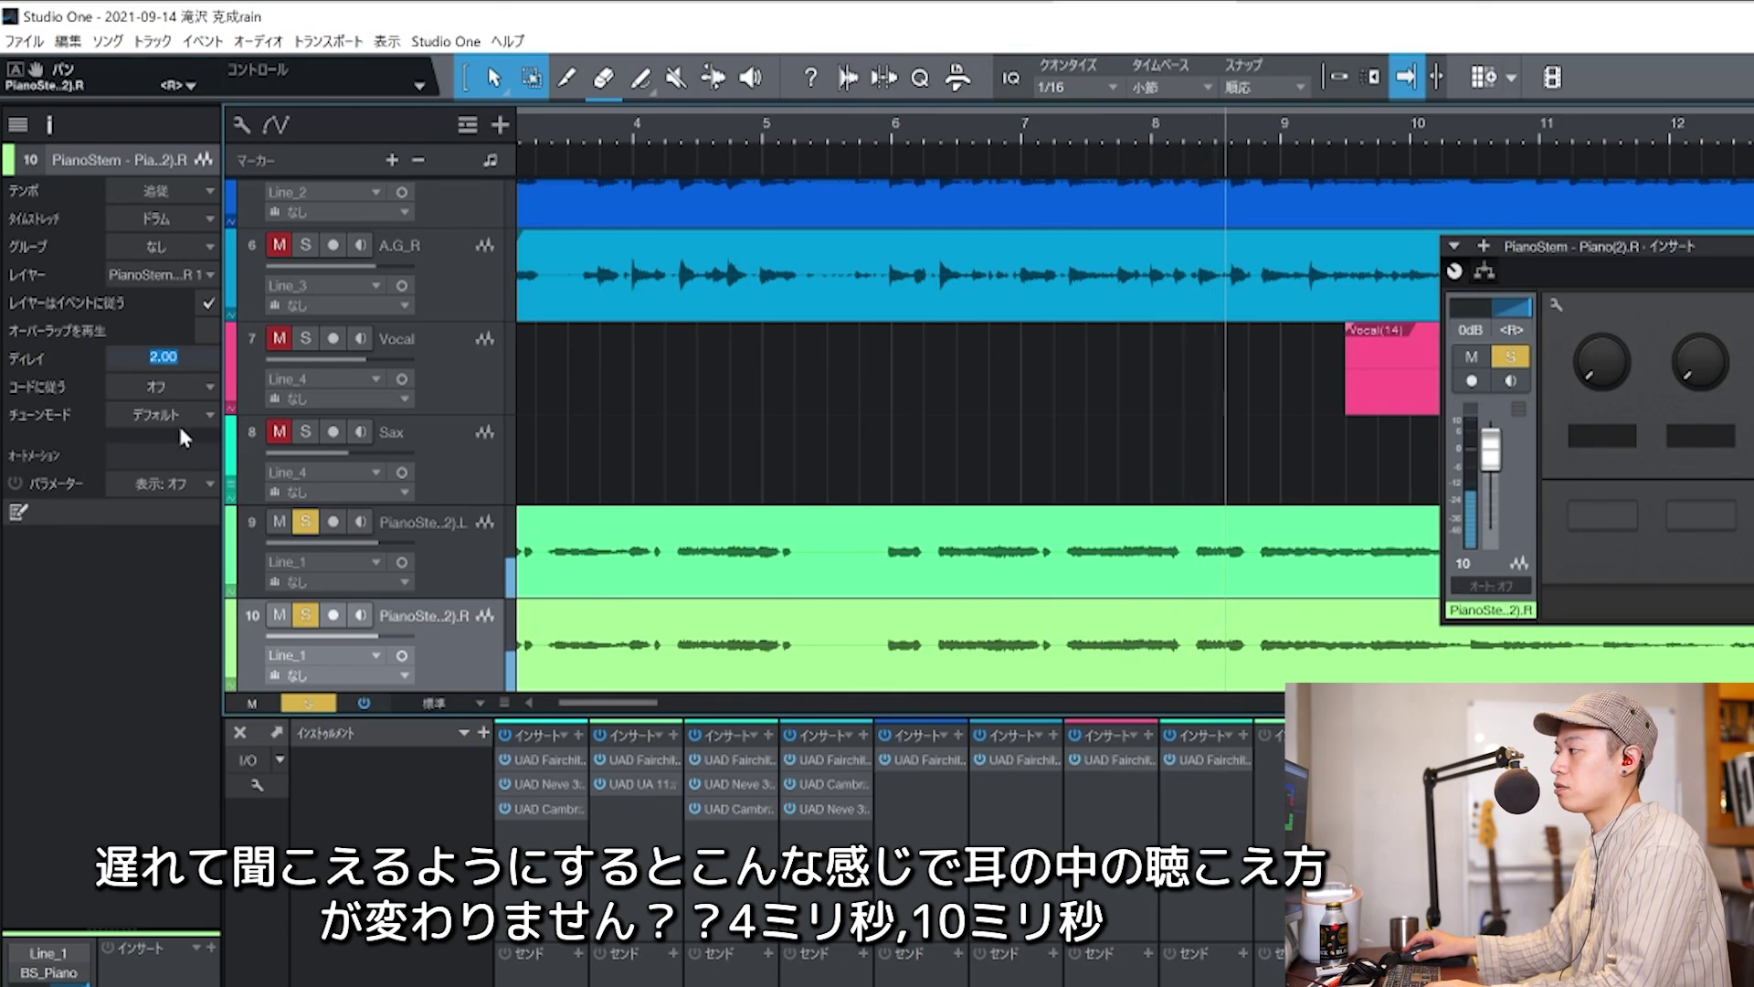
pyautogui.write('4')
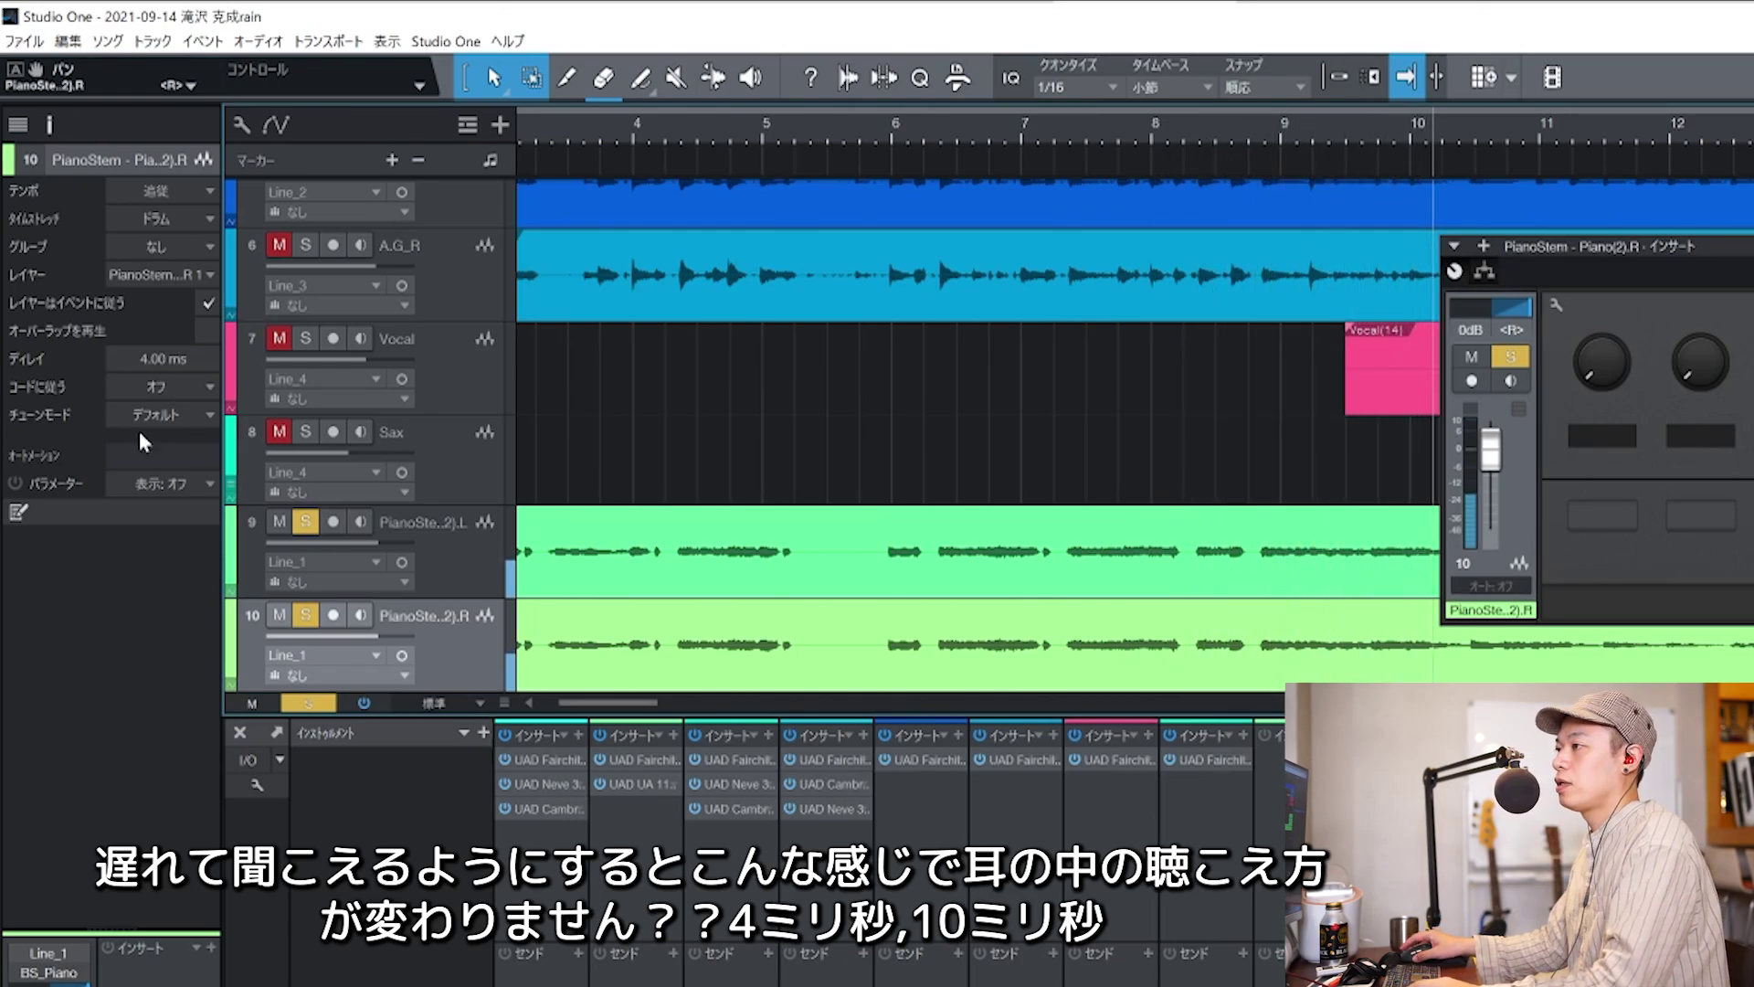
pyautogui.press('Return')
pyautogui.click(154, 361)
pyautogui.write('10')
pyautogui.press('Return')
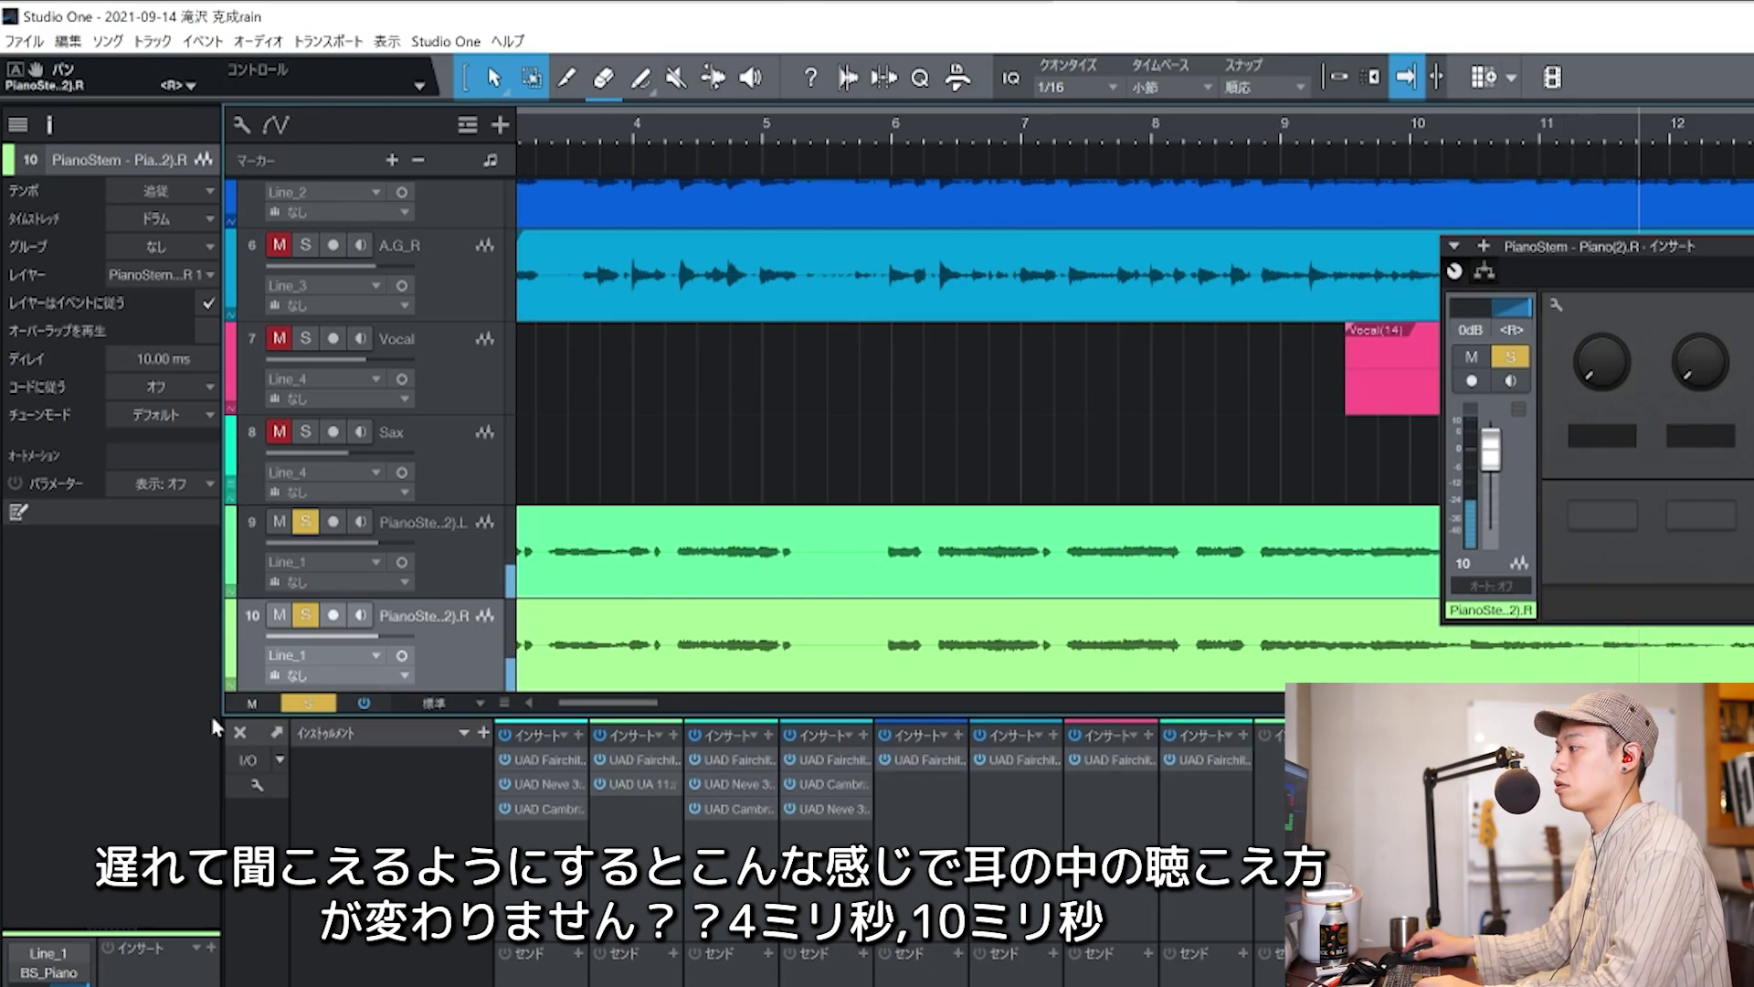
# Set the PianoStem R track's delay to 5 ms and lower the BS_Piano bus to -7.4 dB during playback.
pyautogui.click(163, 361)
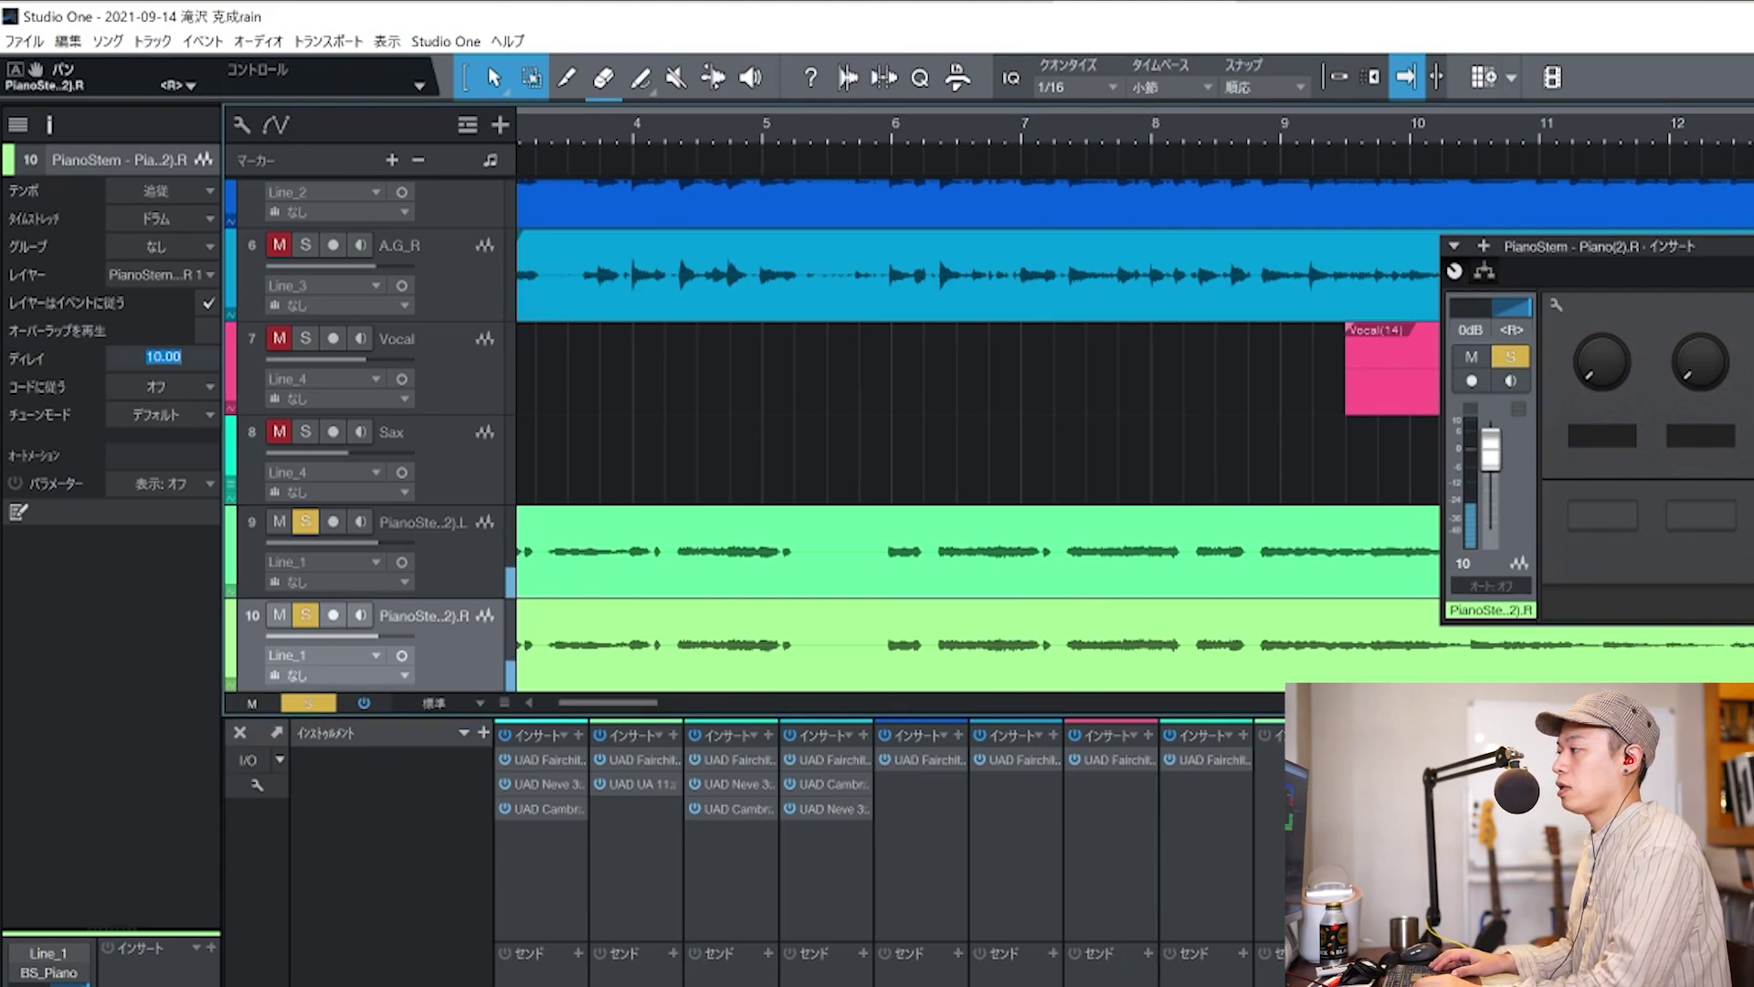
pyautogui.click(163, 359)
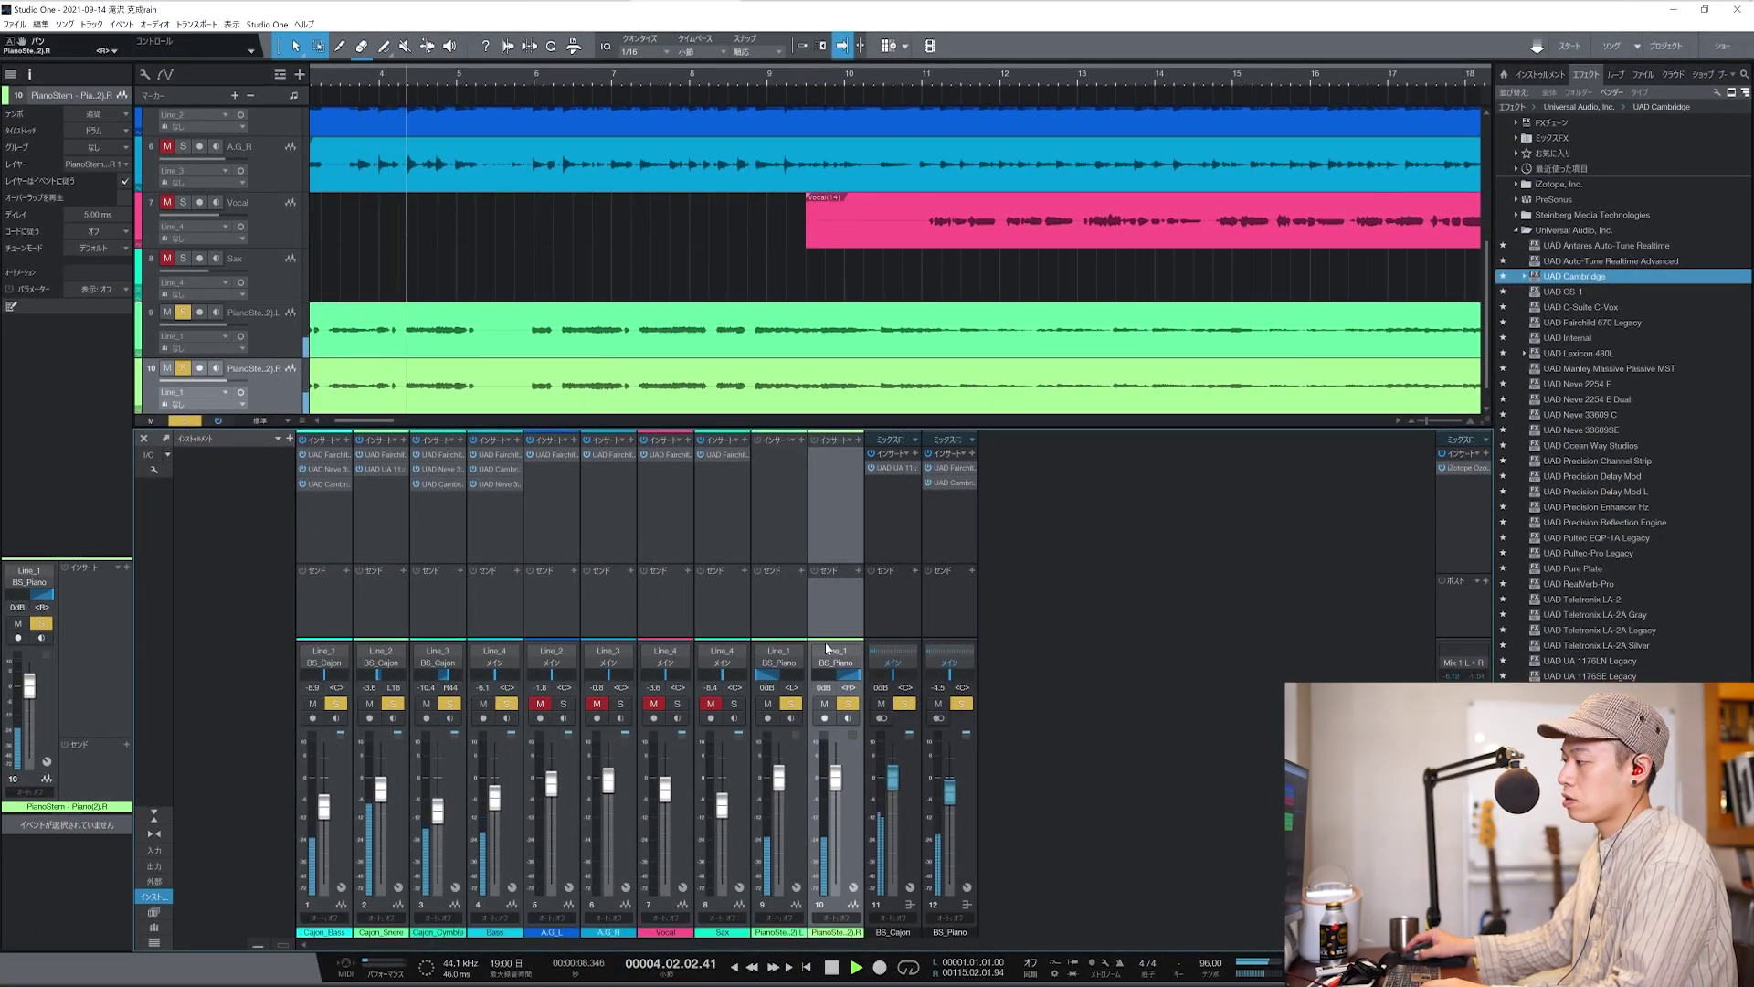
pyautogui.moveTo(950, 791); pyautogui.dragTo(954, 806)
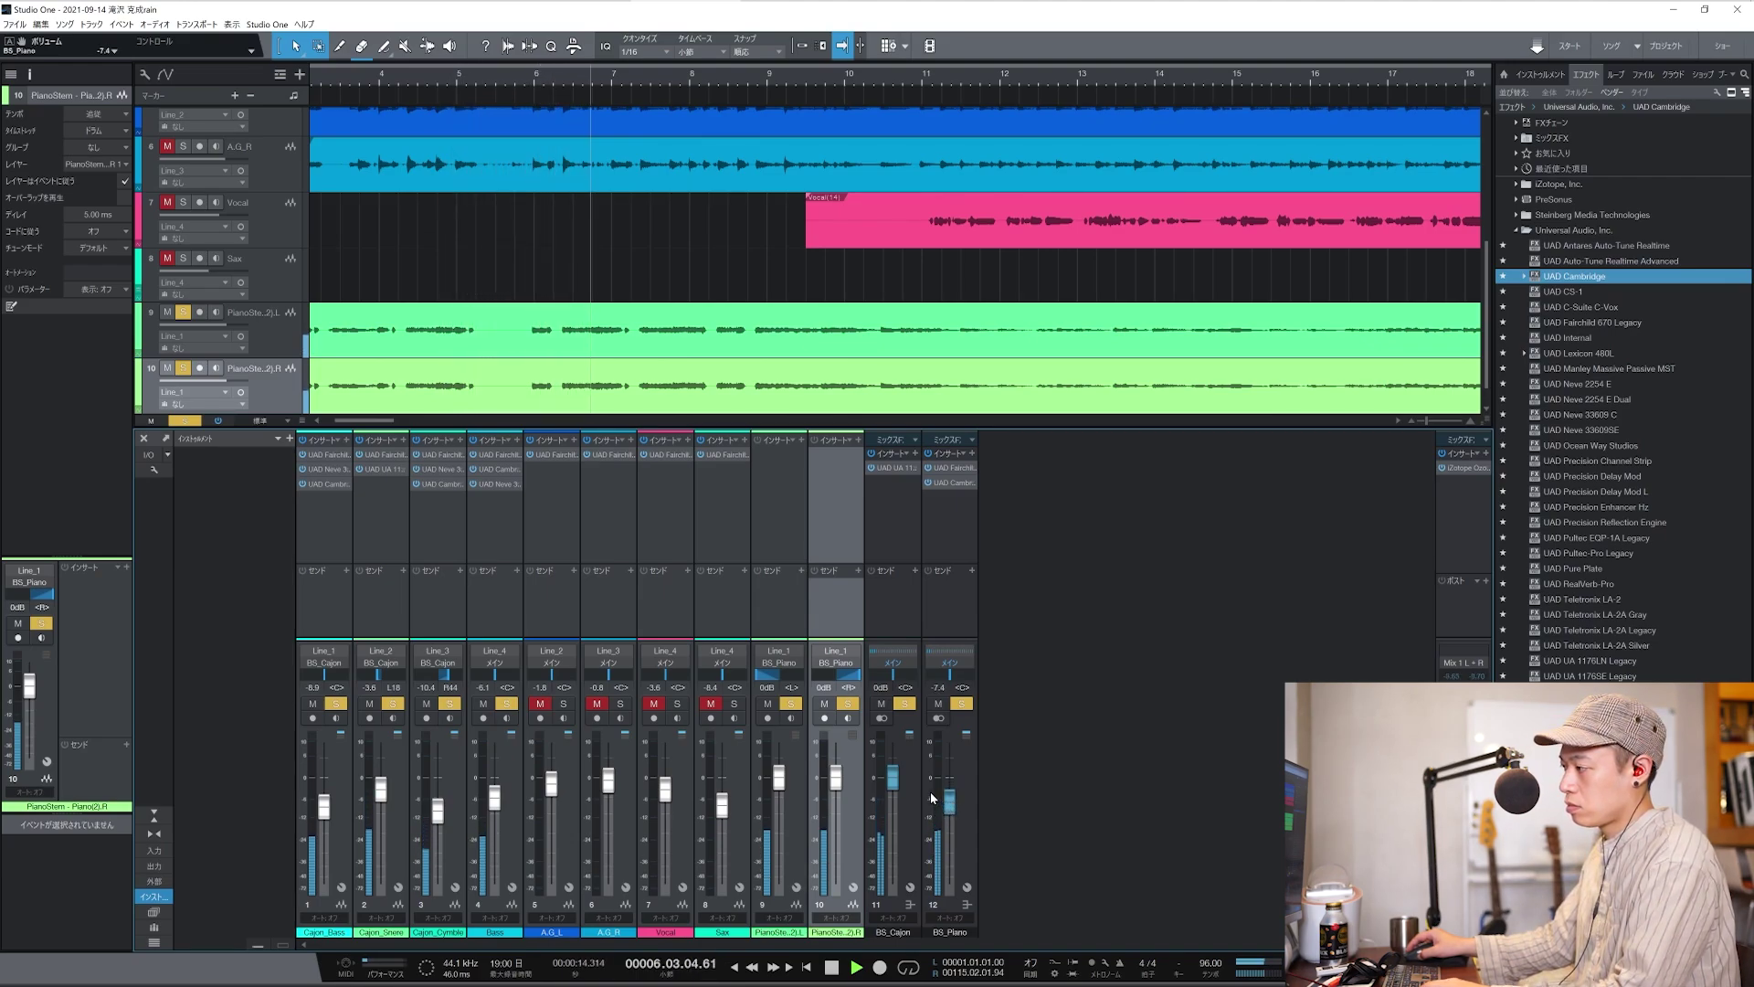
pyautogui.press('space')
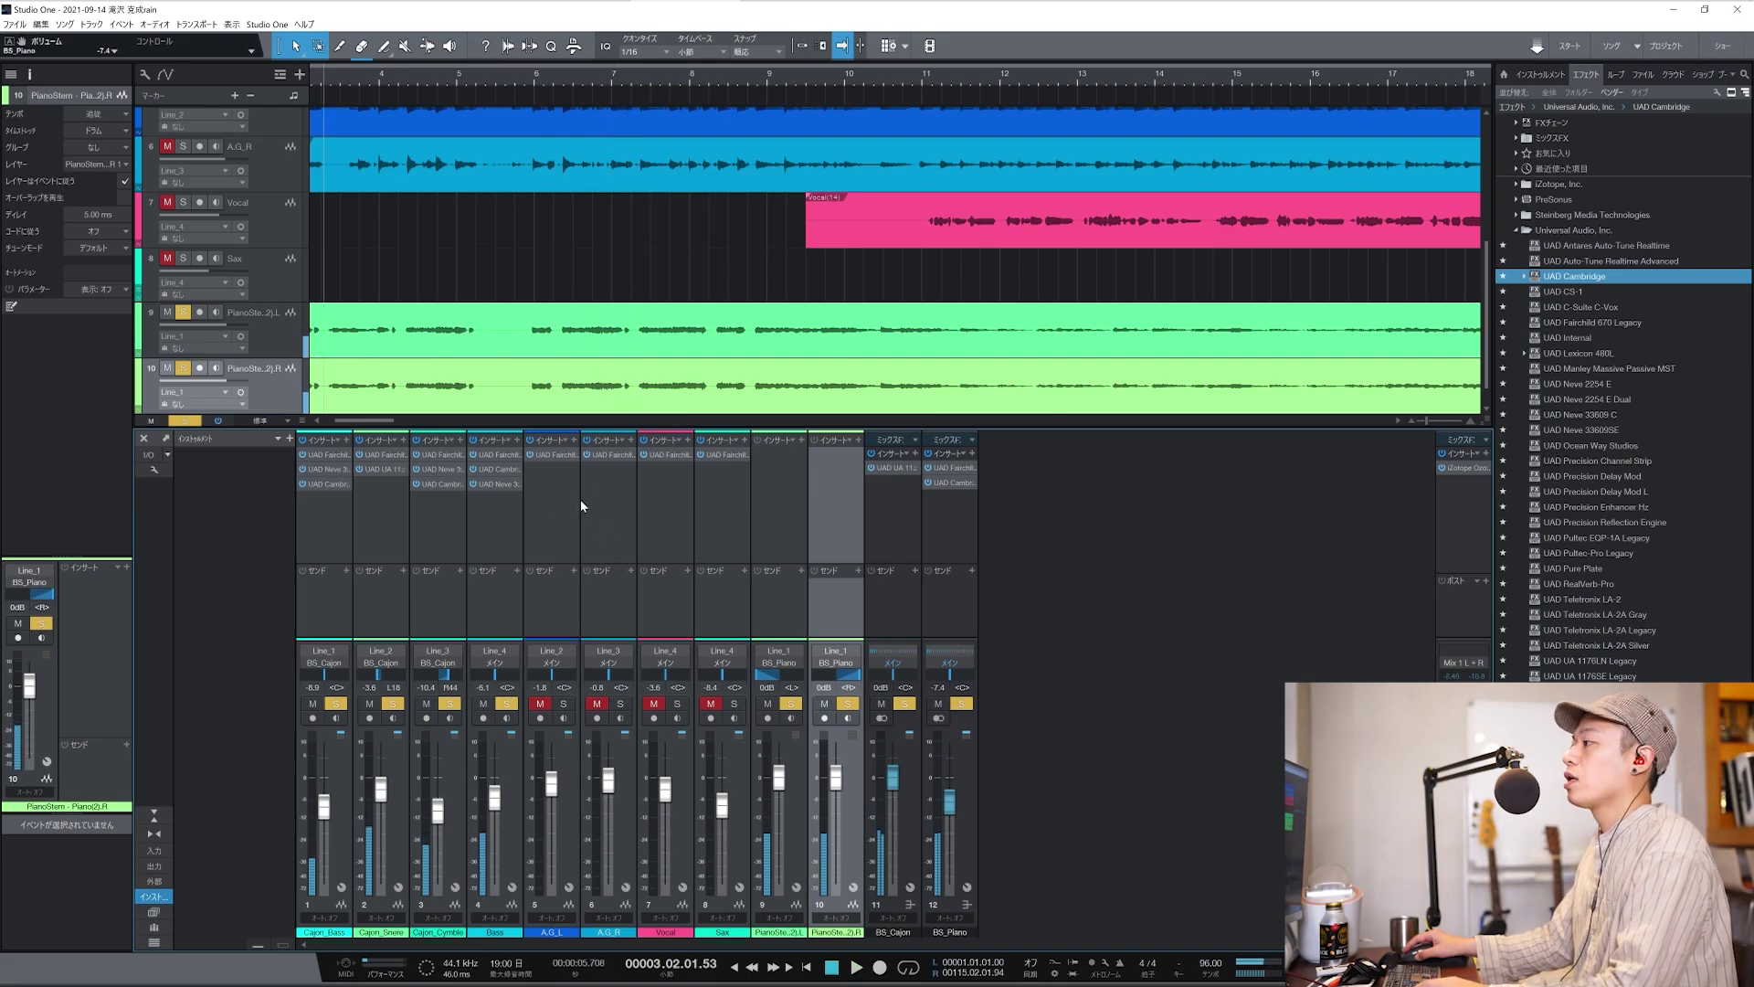
# Solo the A.G_L and A.G_R channels and route both to a new bus named BS_AG.
pyautogui.click(710, 537)
pyautogui.click(949, 541)
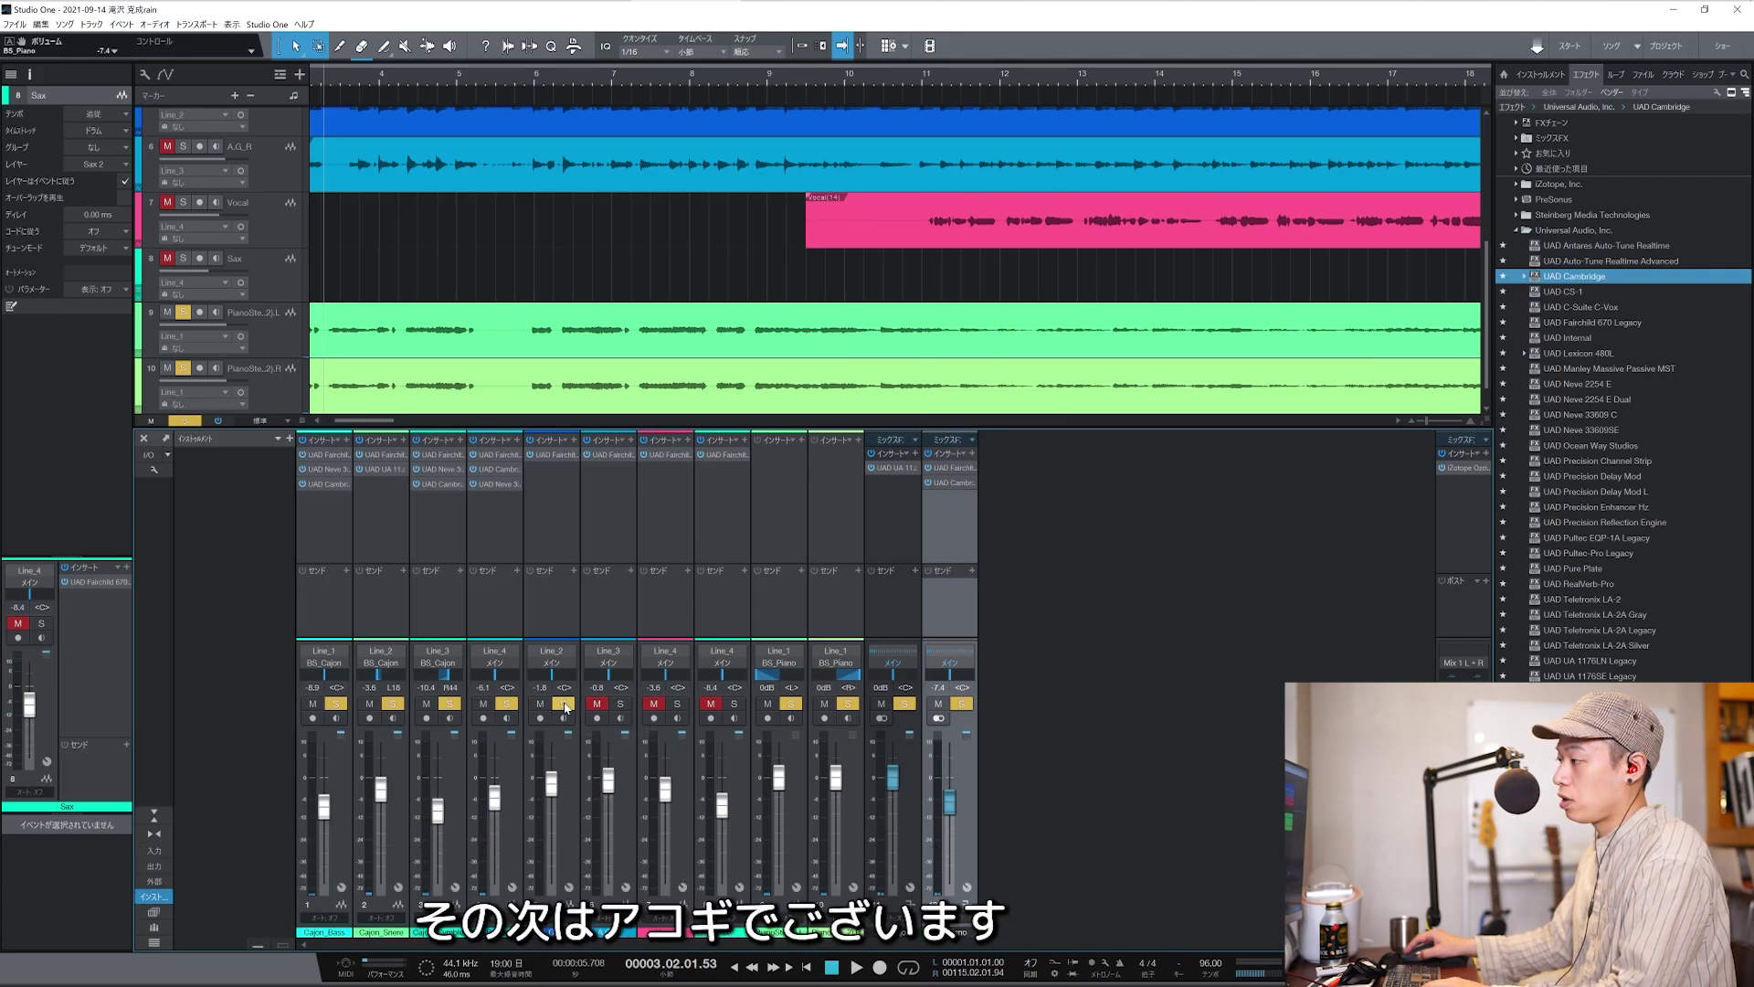
pyautogui.click(603, 509)
pyautogui.click(619, 702)
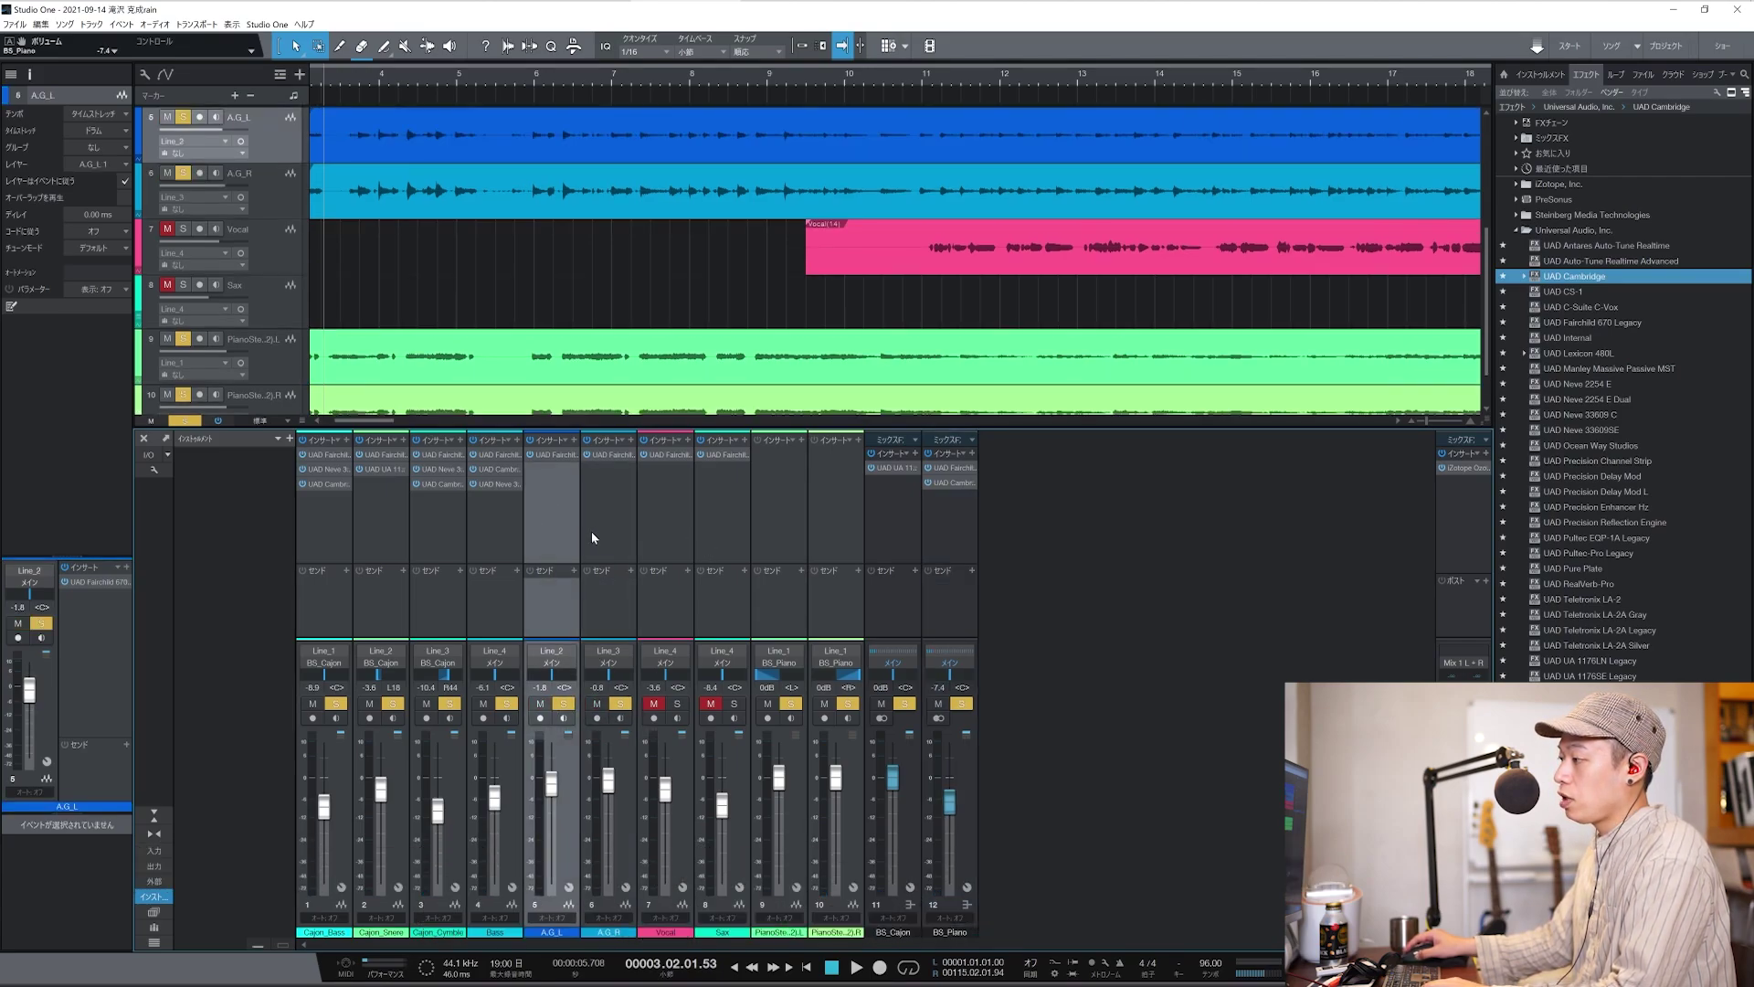
pyautogui.rightClick(600, 530)
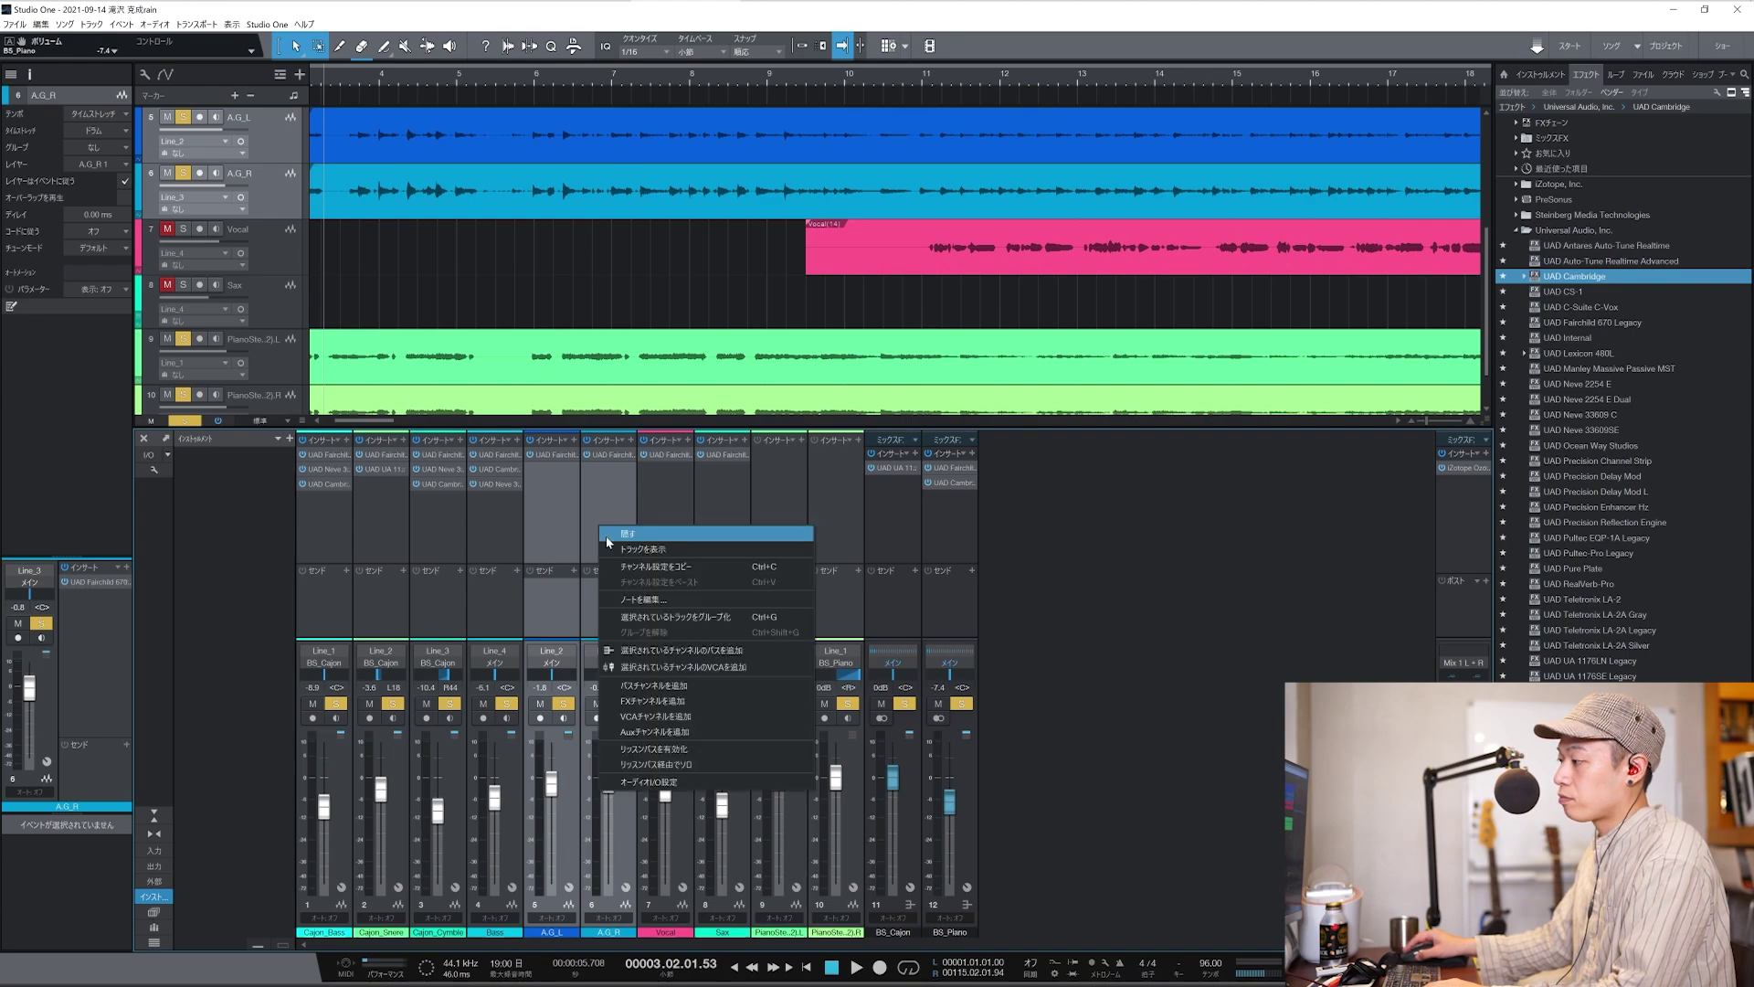
pyautogui.click(655, 651)
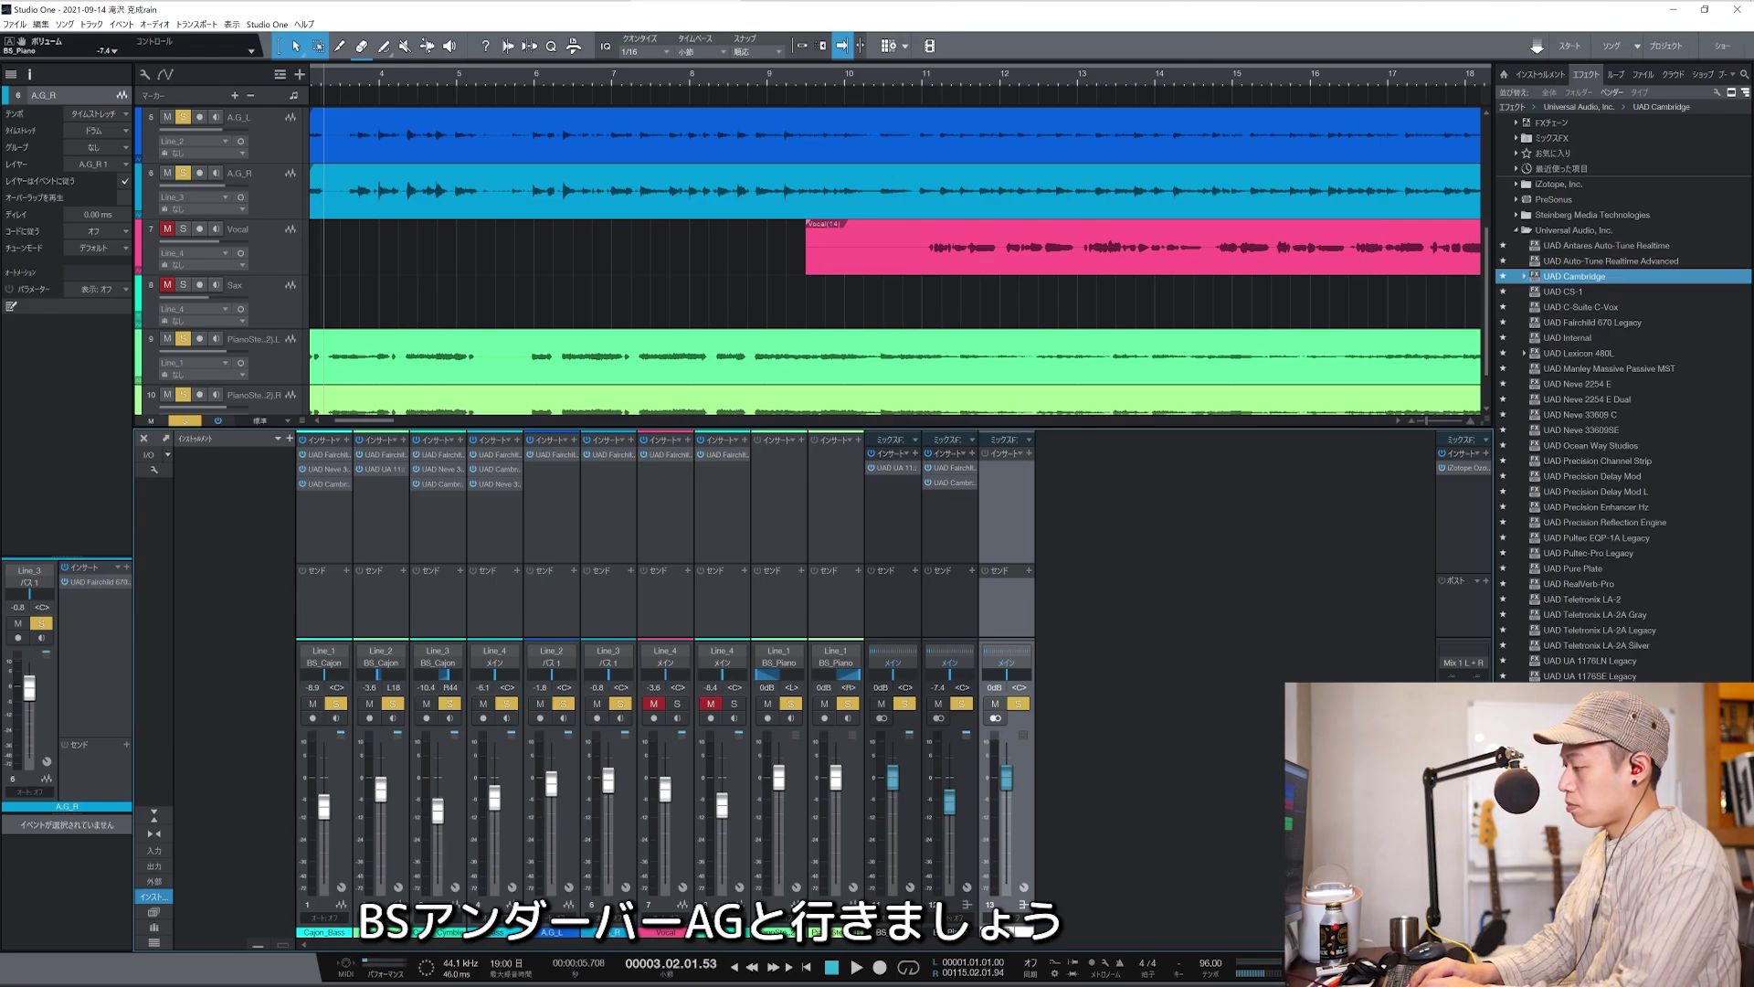
pyautogui.write('BS_AG')
pyautogui.press('Return')
# Copy A.G_R's UAD Fairchild 670 Legacy insert to the BS_AG bus and remove the Fairchild from both guitar channels.
pyautogui.click(611, 493)
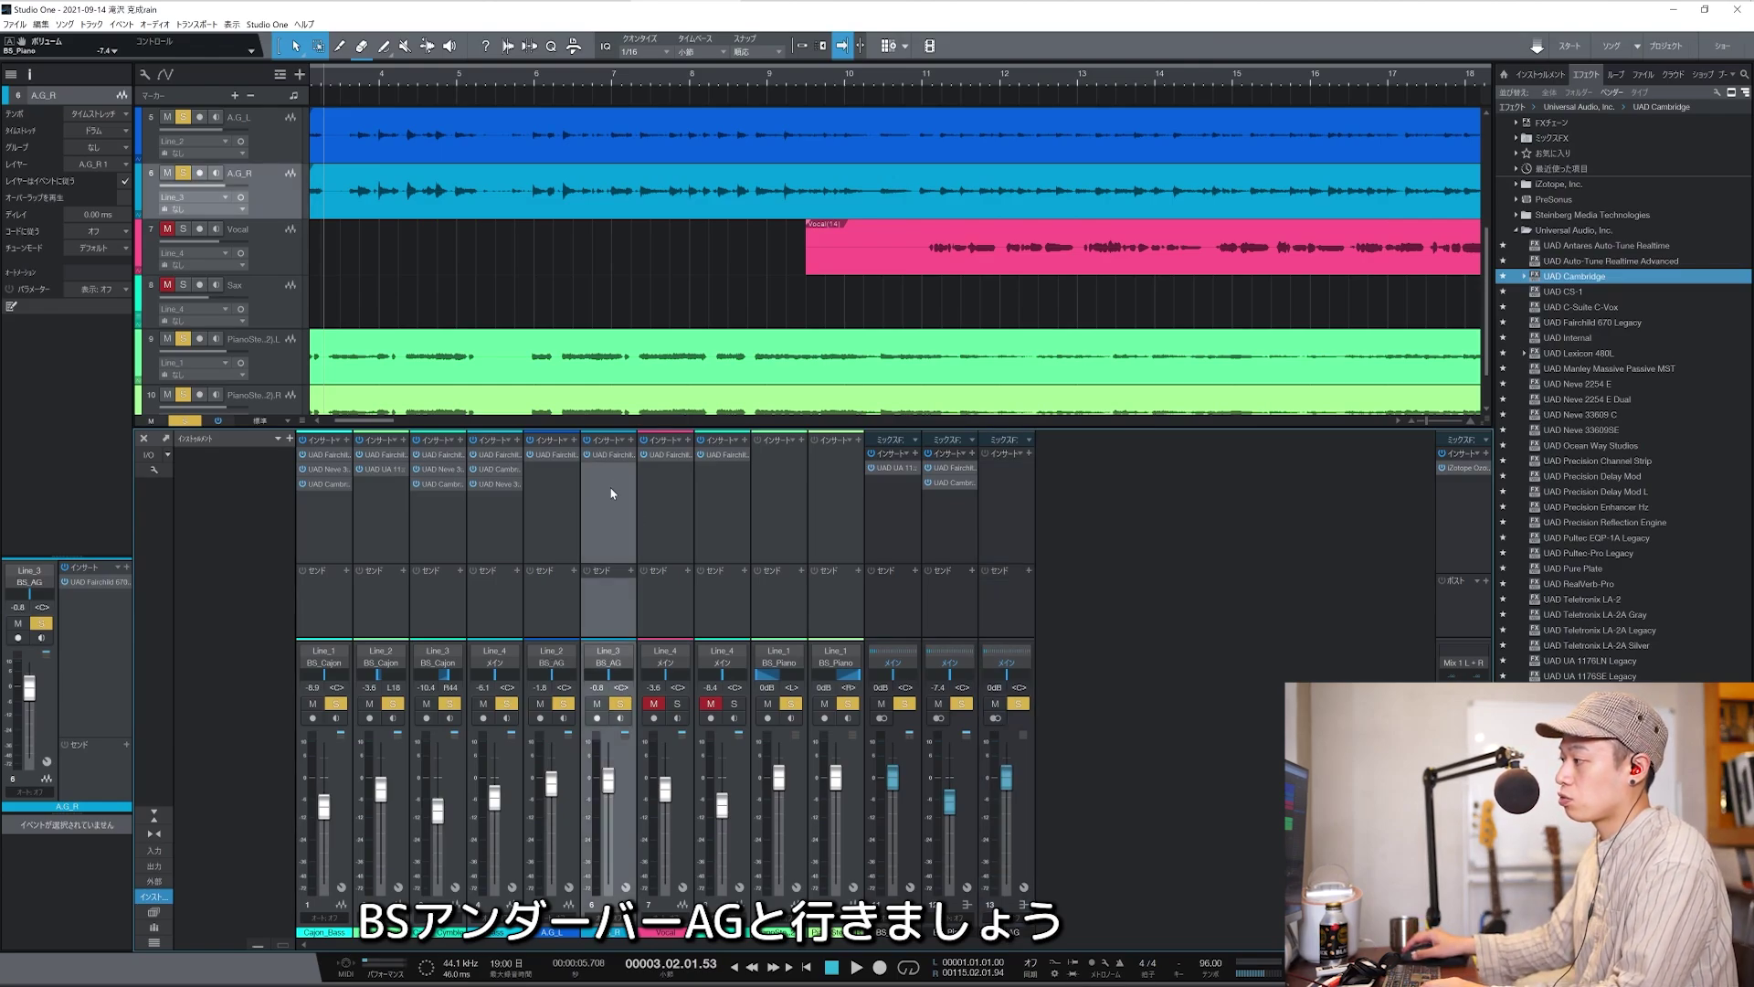
pyautogui.moveTo(612, 454); pyautogui.dragTo(1028, 481)
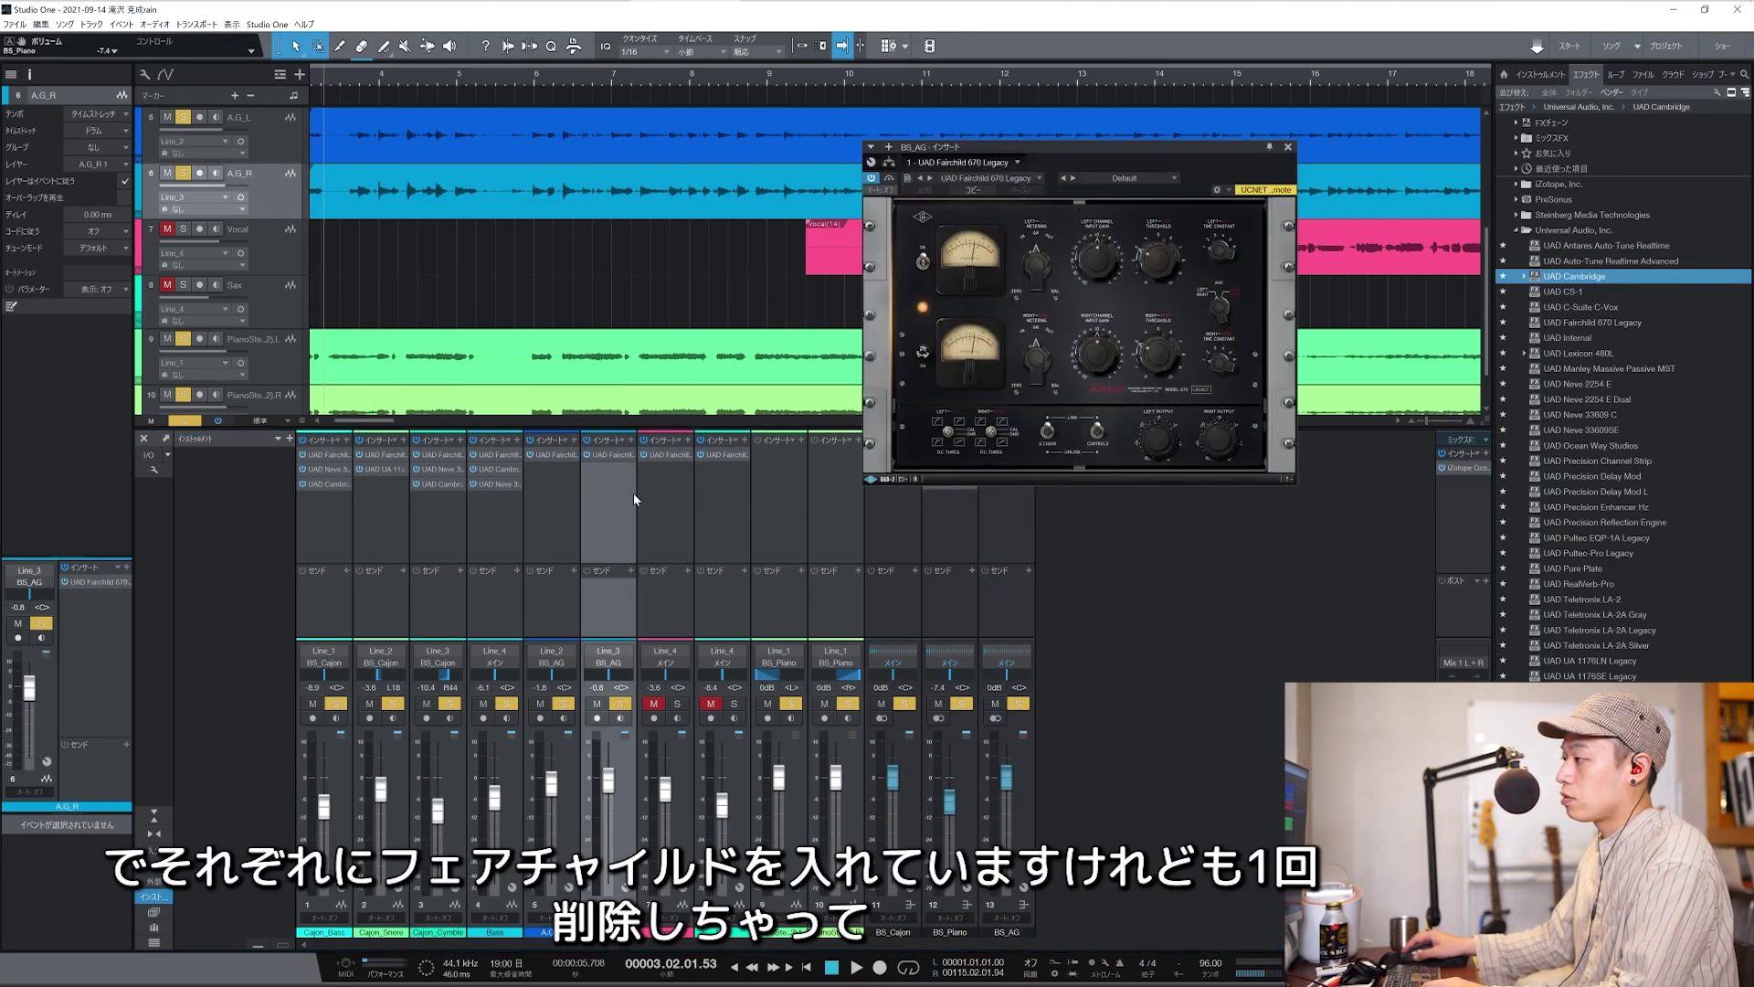
pyautogui.click(1288, 147)
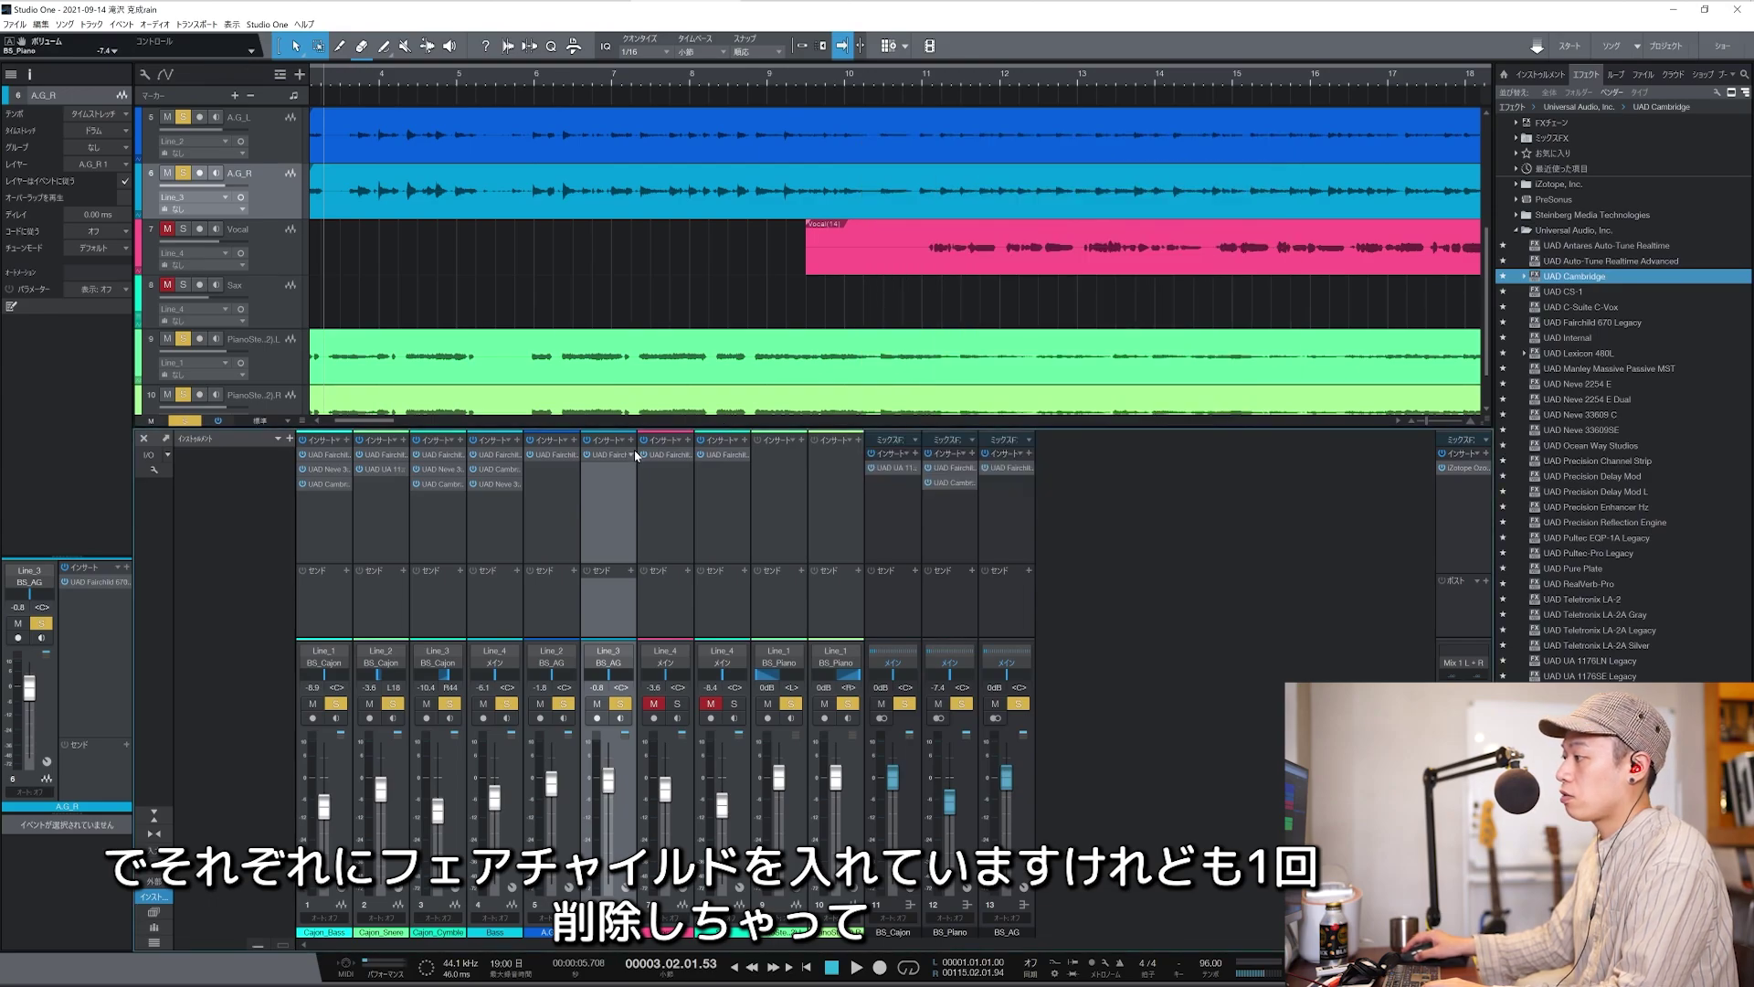
pyautogui.rightClick(637, 455)
pyautogui.click(665, 598)
pyautogui.rightClick(576, 457)
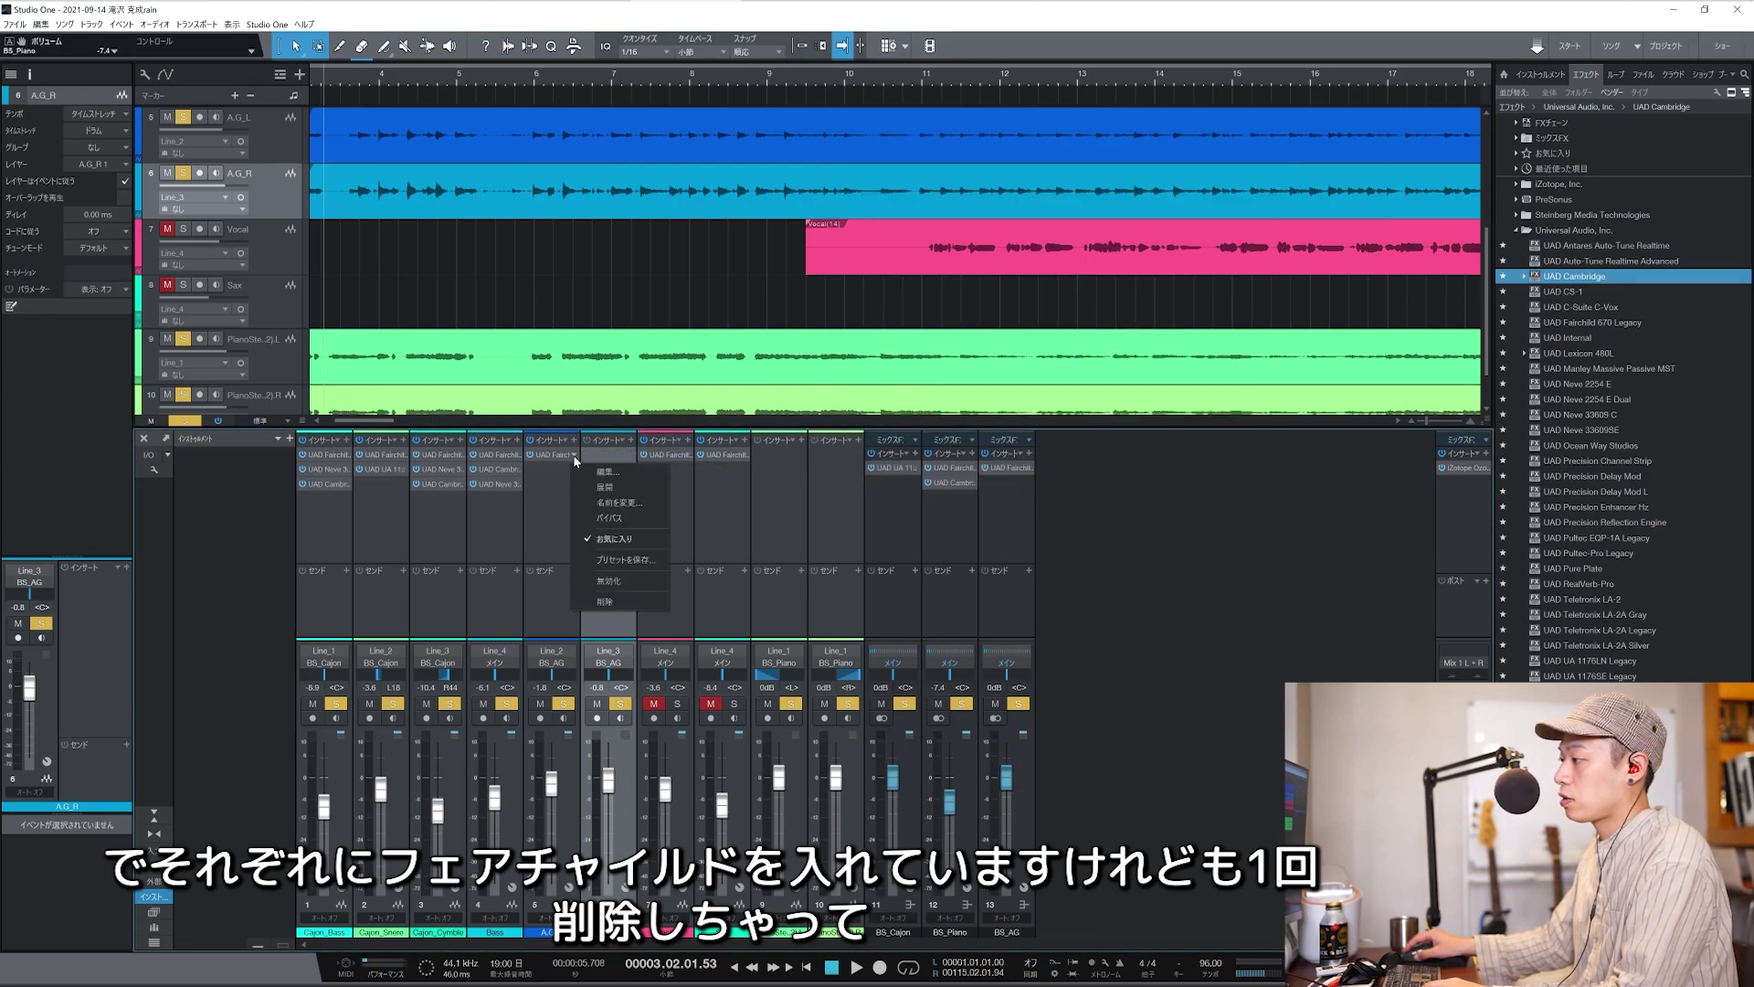
pyautogui.click(604, 602)
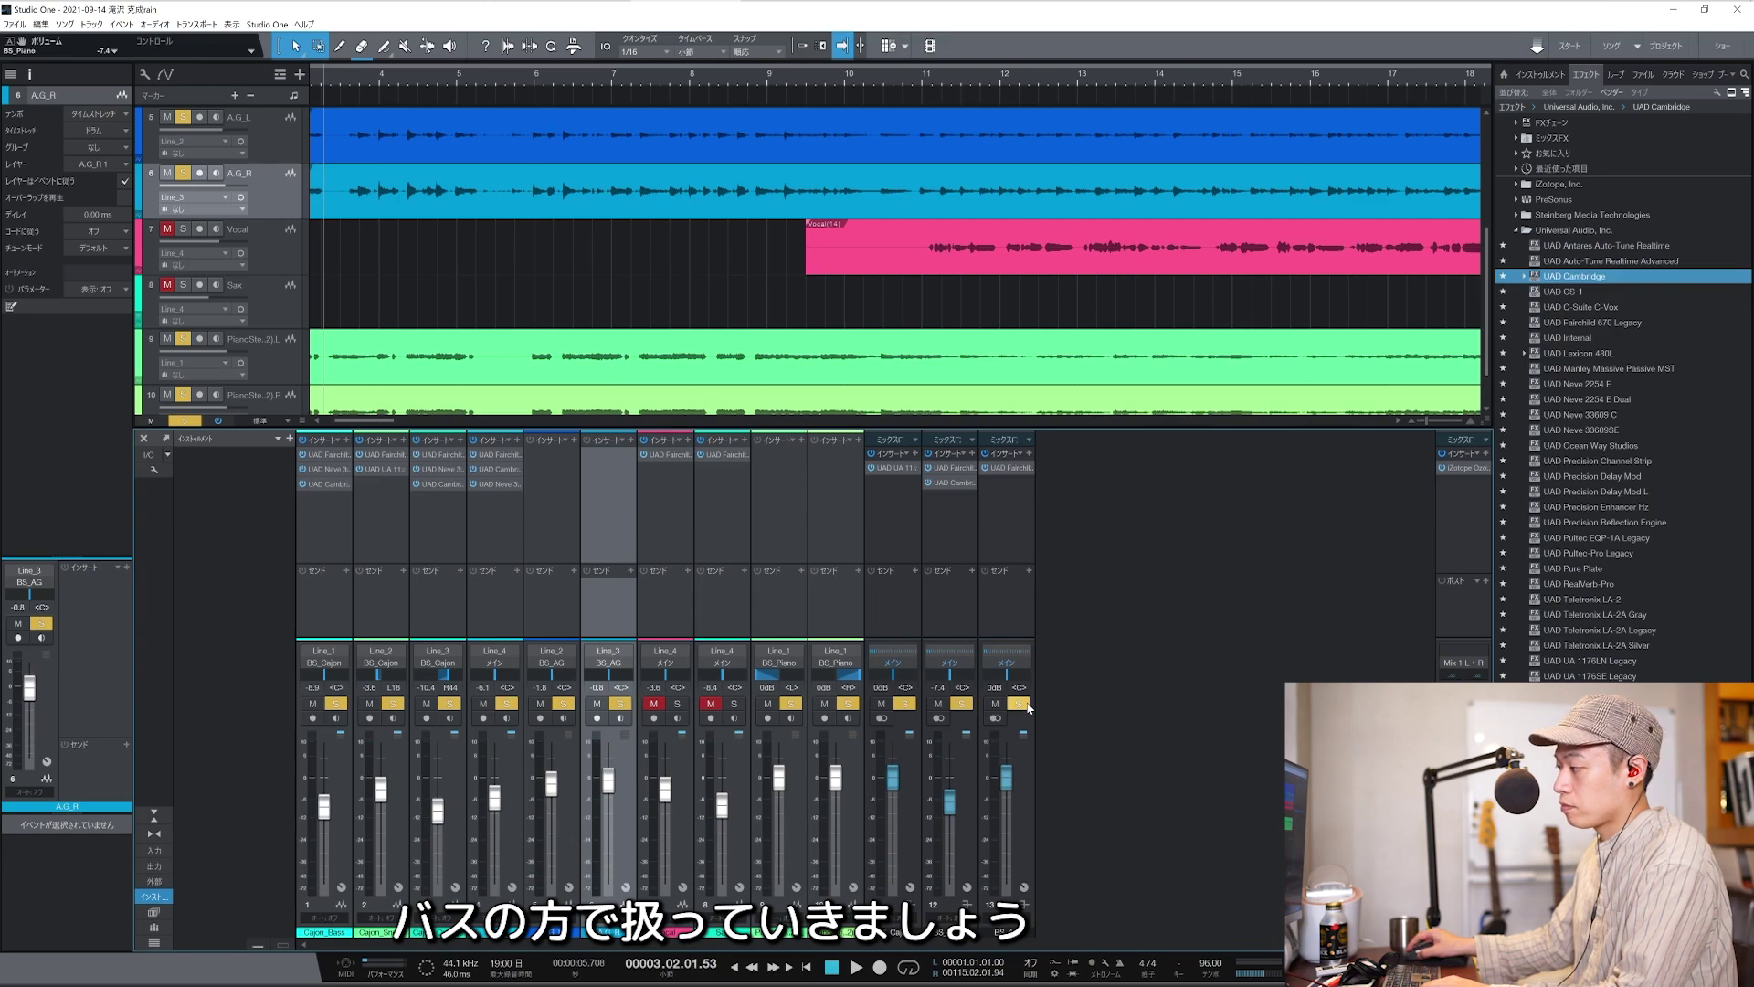
# Solo only the BS_AG guitar group and insert UAD Cambridge on the A.G_L channel.
pyautogui.click(1019, 704)
pyautogui.click(1003, 557)
pyautogui.press('space')
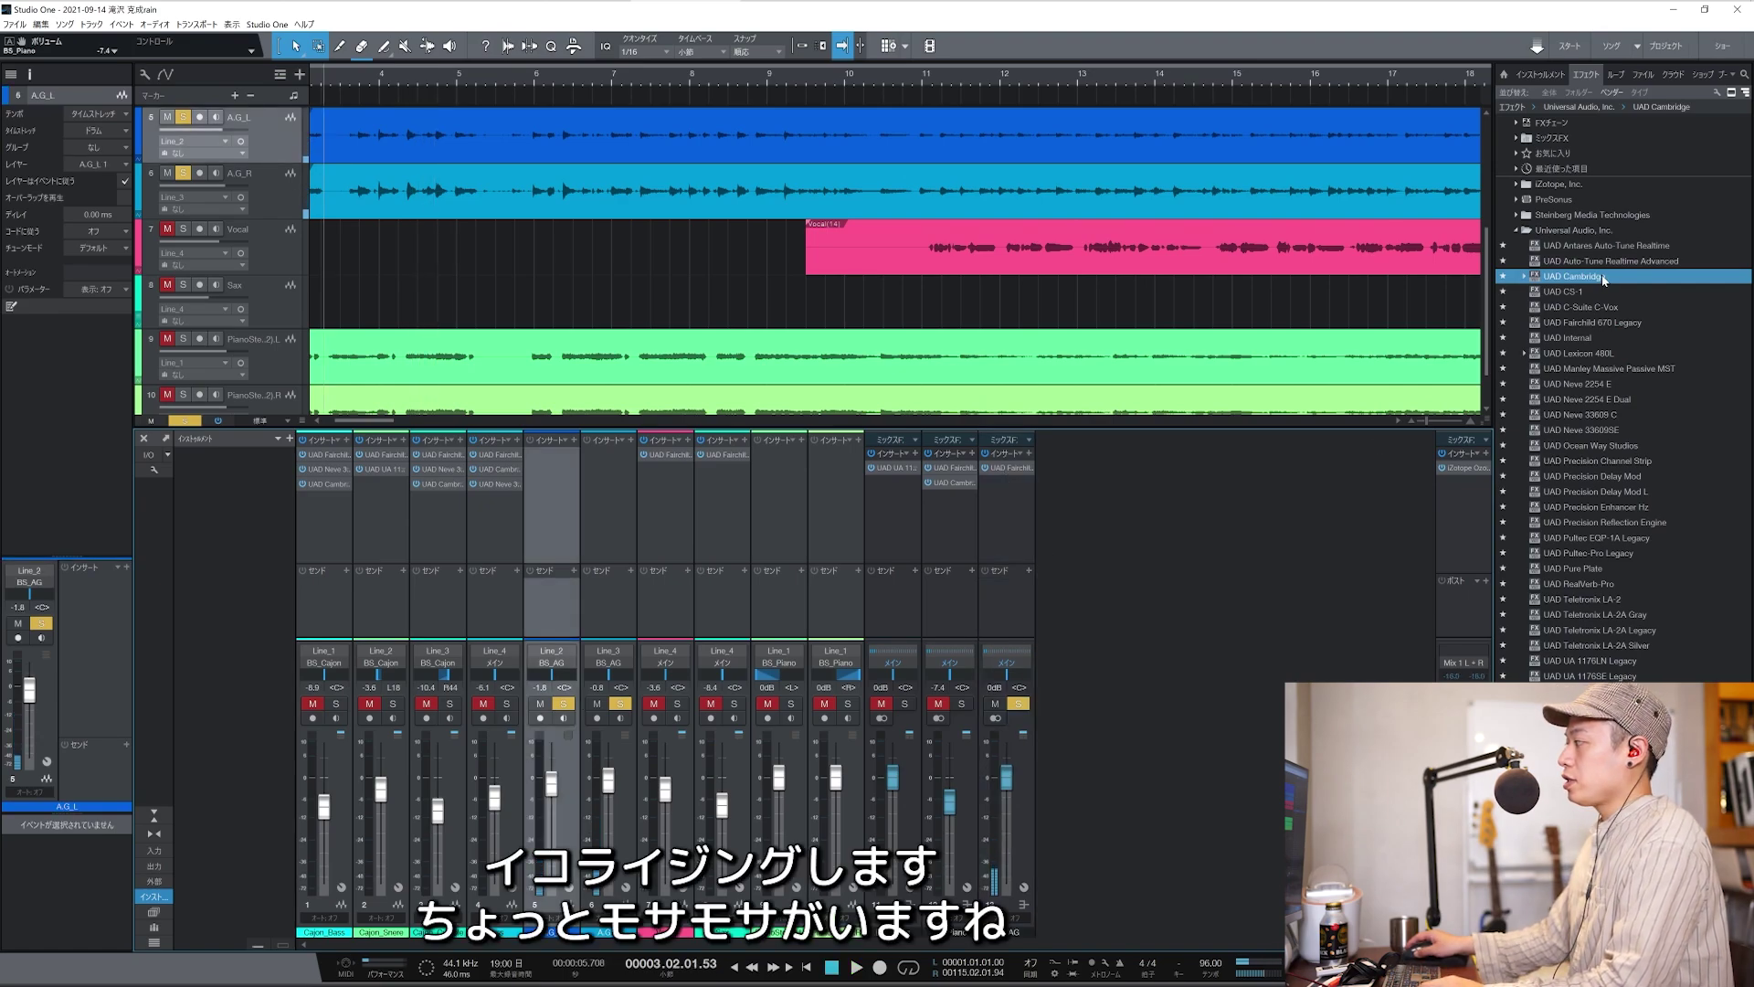
pyautogui.moveTo(1604, 280); pyautogui.dragTo(561, 455)
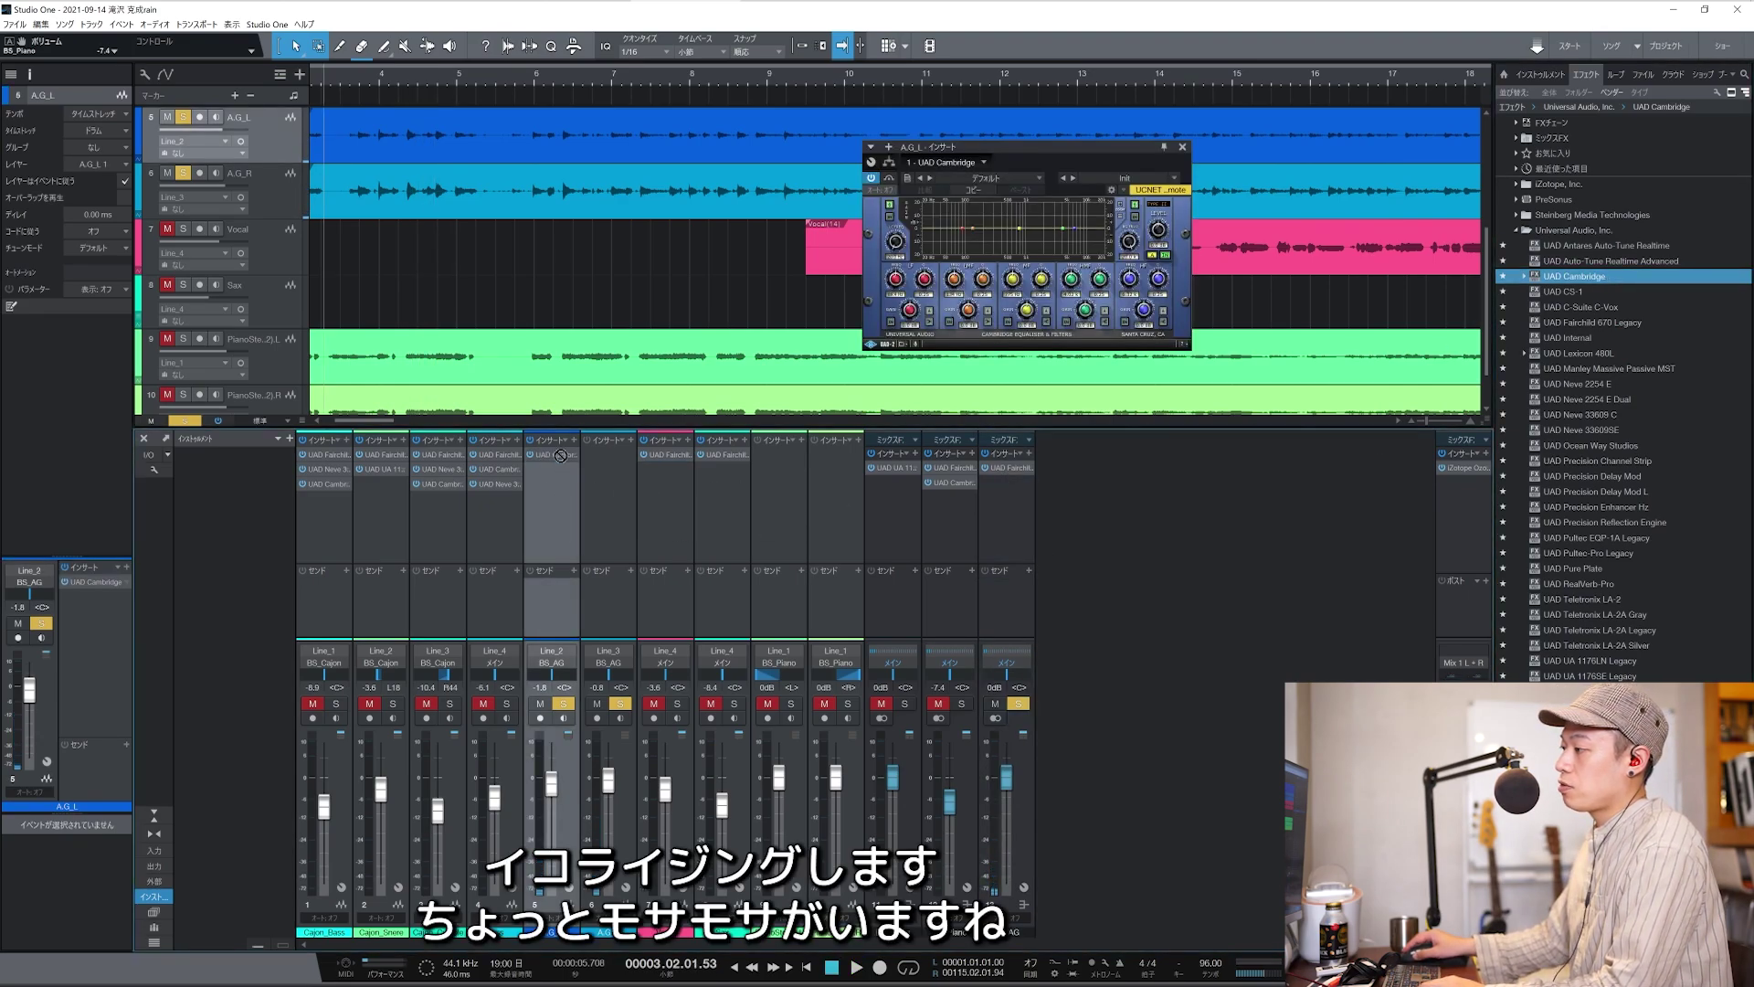
# Solo A.G_L alone and, during playback, sweep a narrow boost to about 160 Hz on its UAD Cambridge, then cut there.
pyautogui.click(620, 704)
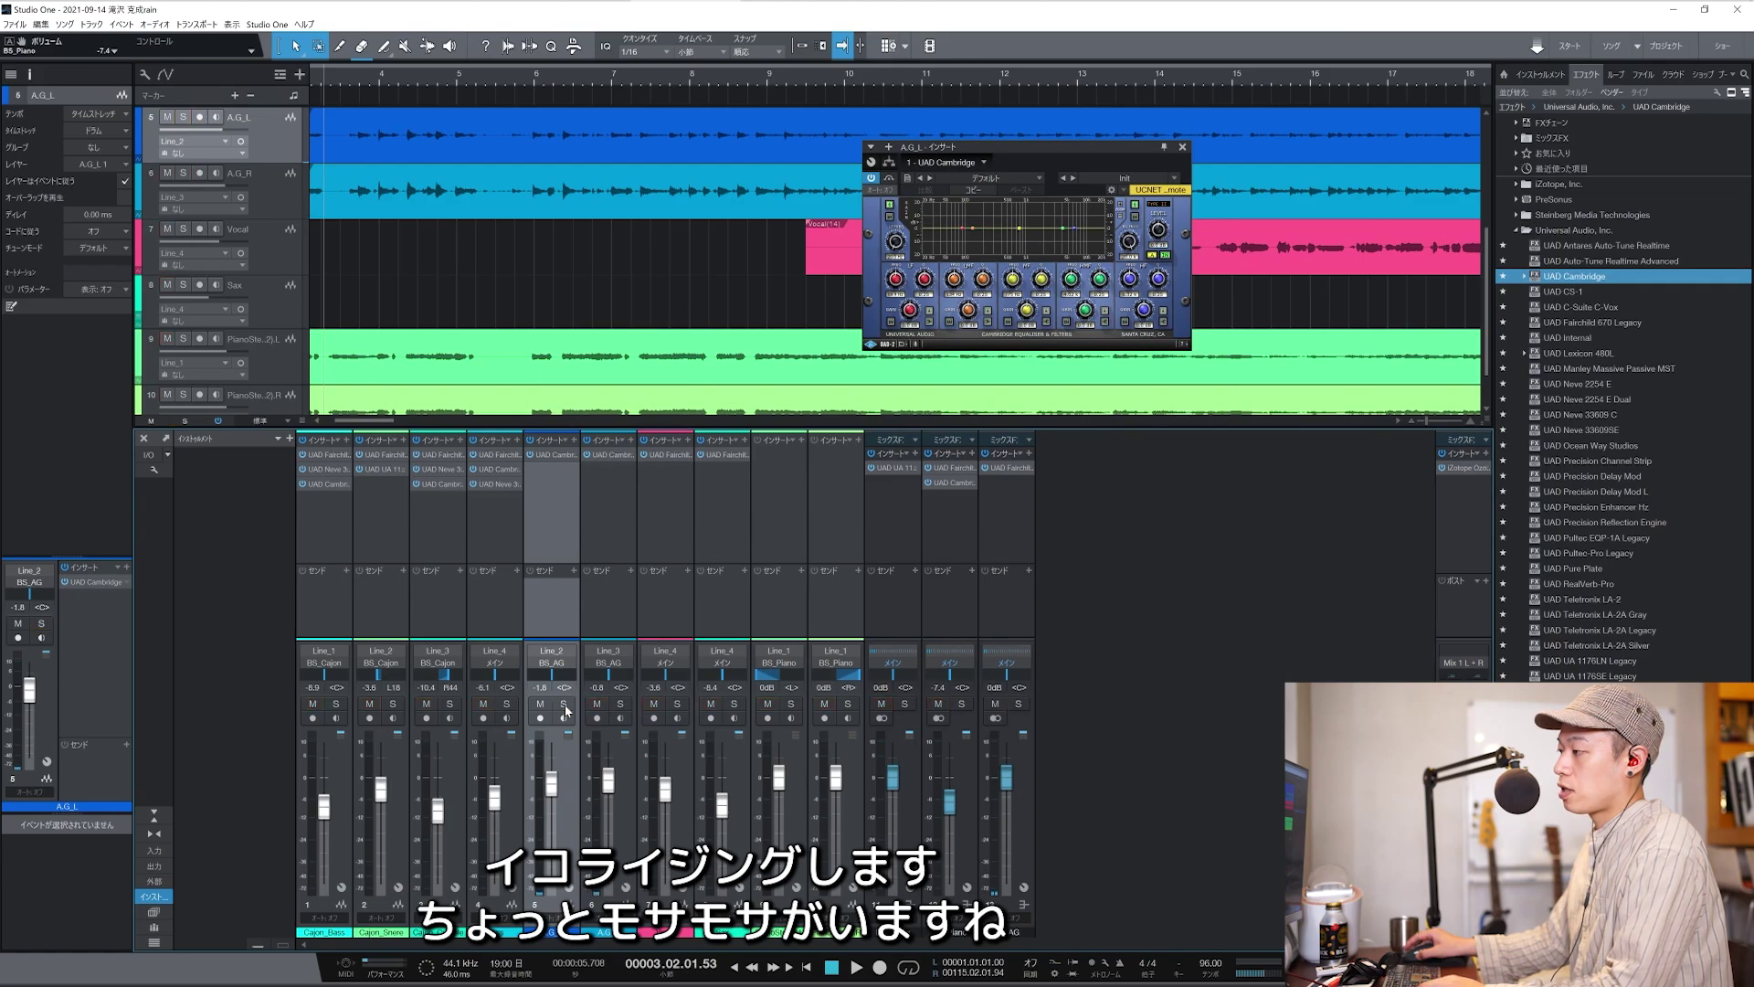
pyautogui.press('space')
pyautogui.moveTo(973, 228); pyautogui.dragTo(977, 205)
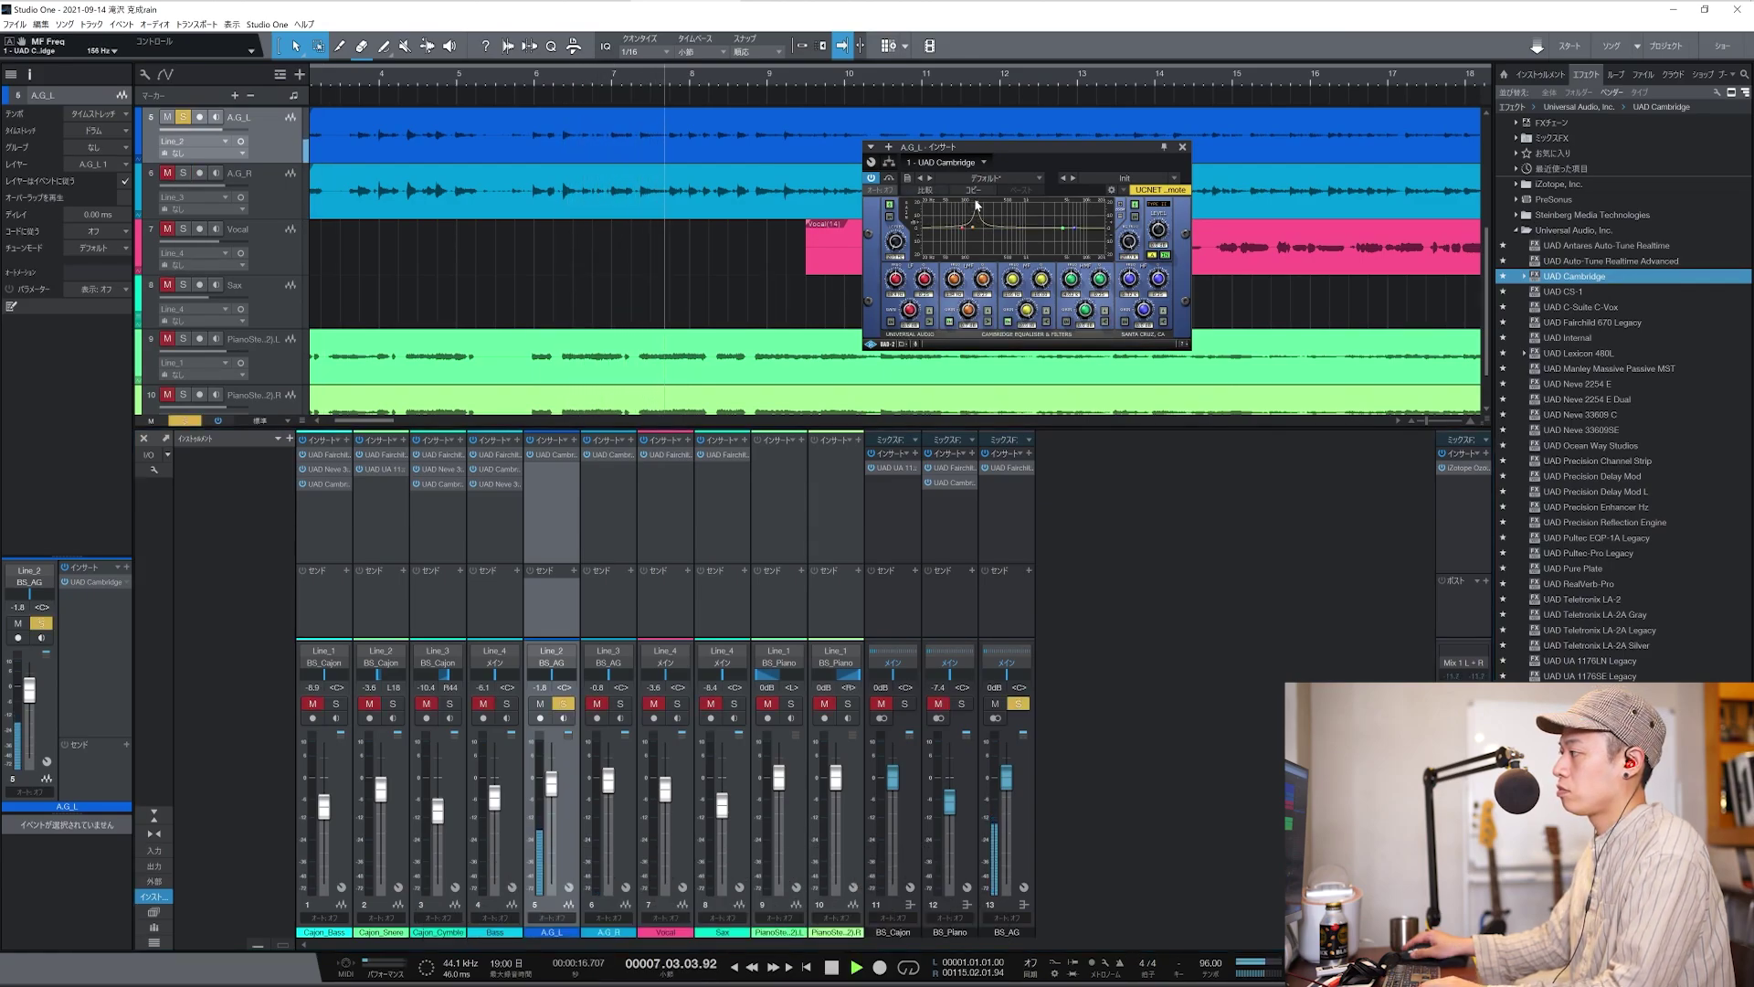
pyautogui.moveTo(976, 205); pyautogui.dragTo(976, 205)
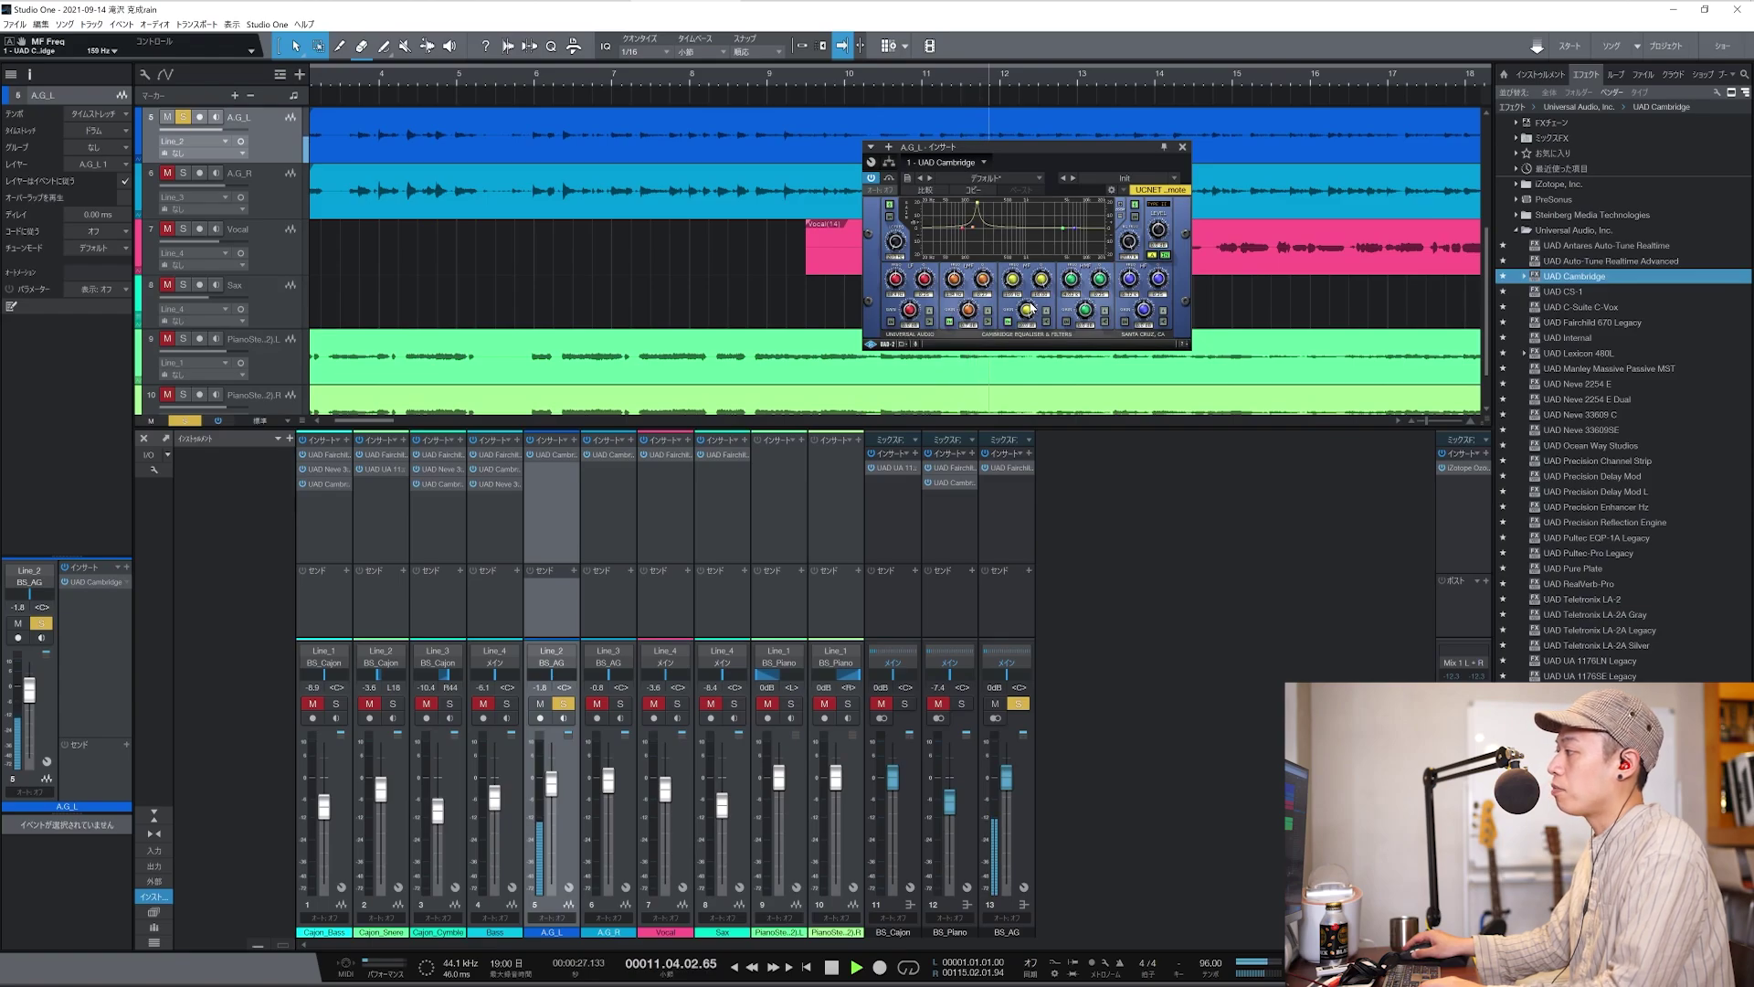
pyautogui.scroll(-2, 1038, 316)
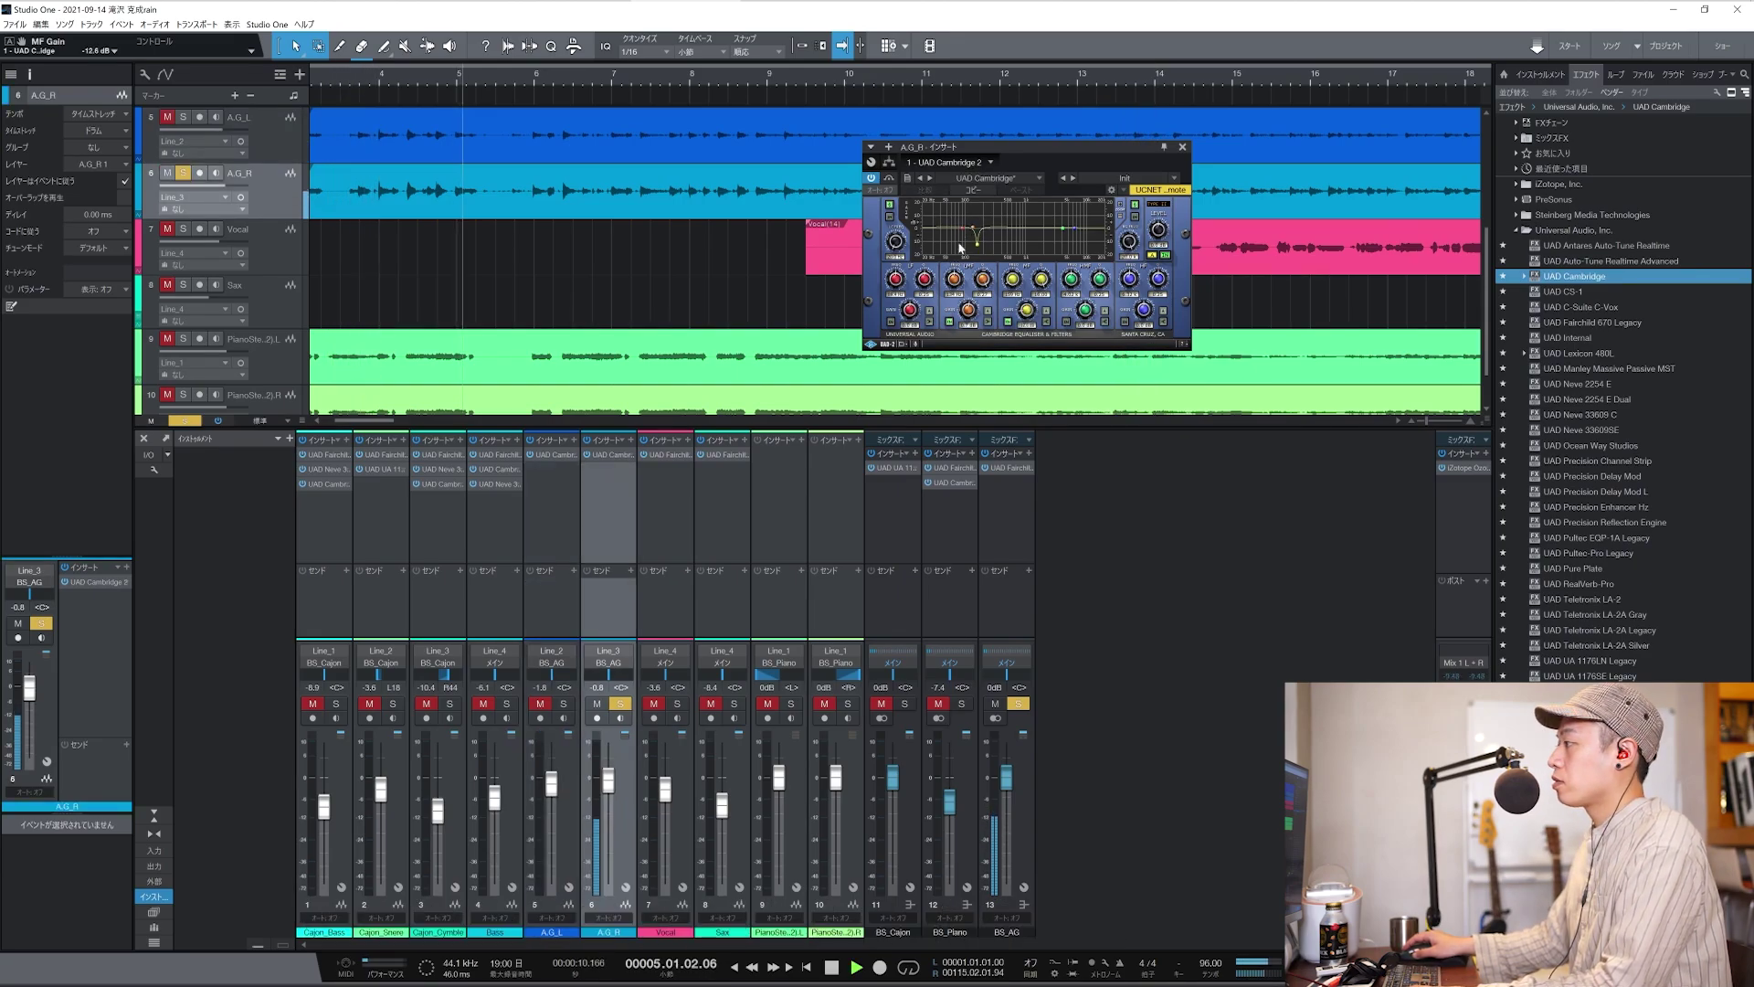
# Sweep A.G_R's UAD Cambridge low-mid band to about 190 Hz during playback and turn the boost into a narrow cut.
pyautogui.moveTo(976, 229); pyautogui.dragTo(987, 205)
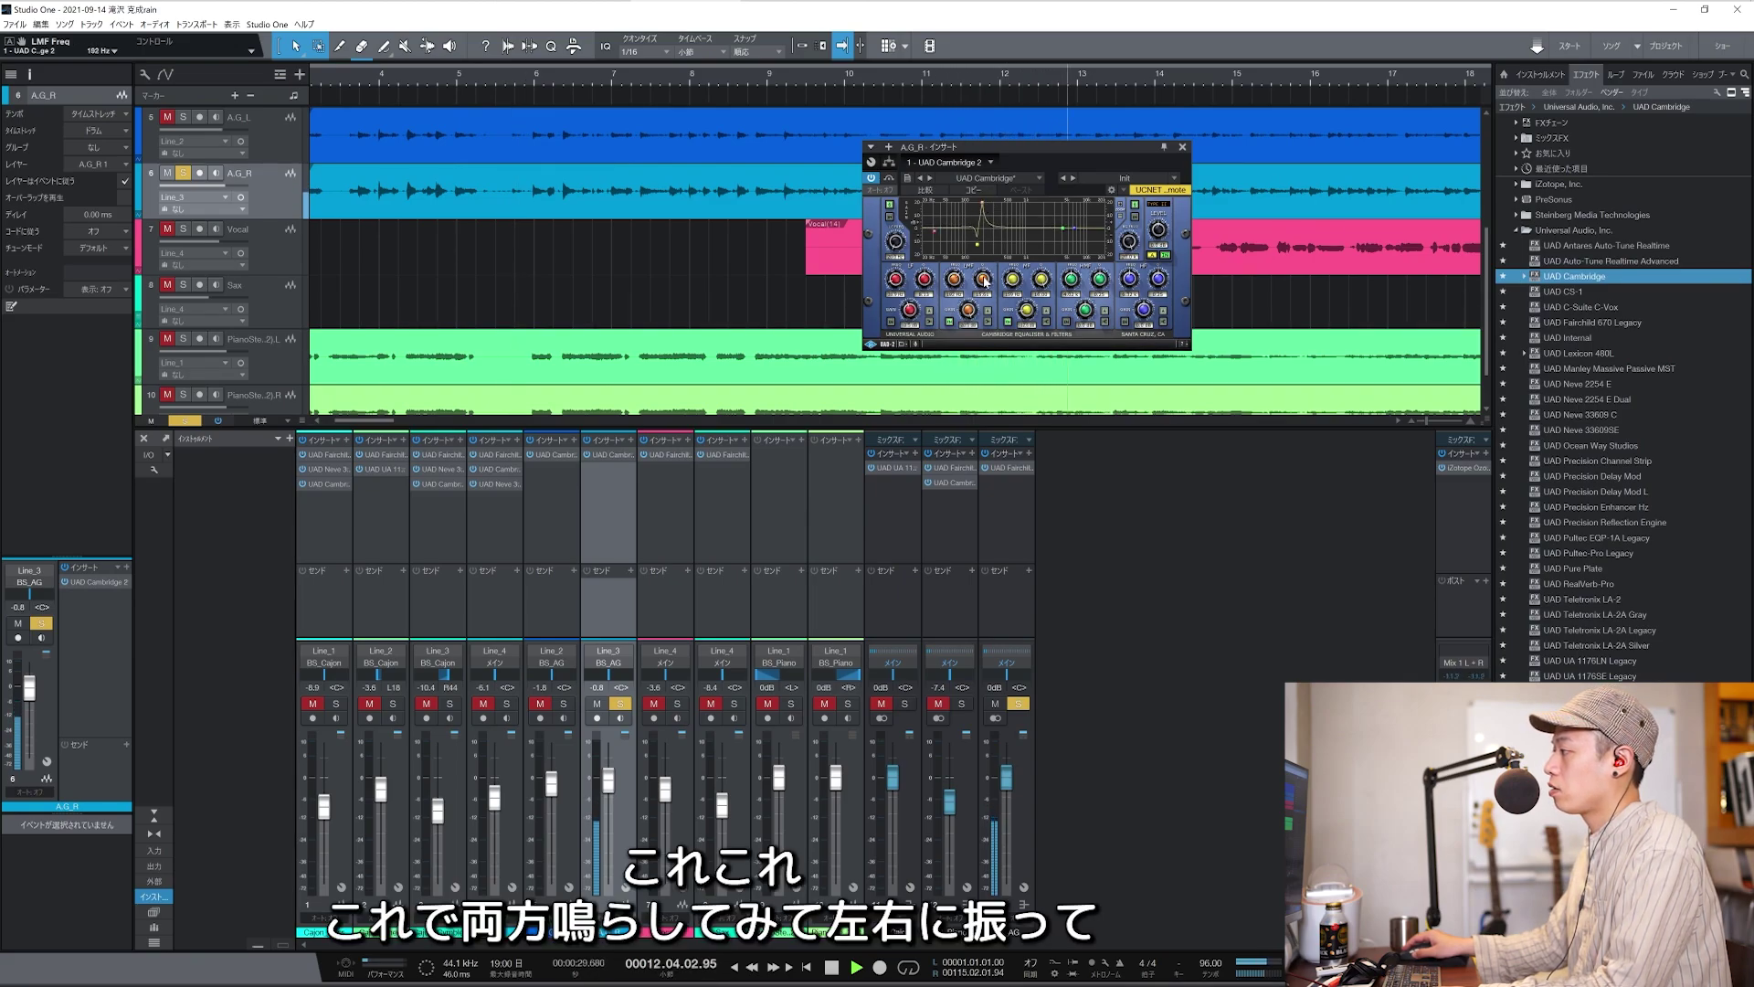
pyautogui.moveTo(973, 327); pyautogui.dragTo(971, 363)
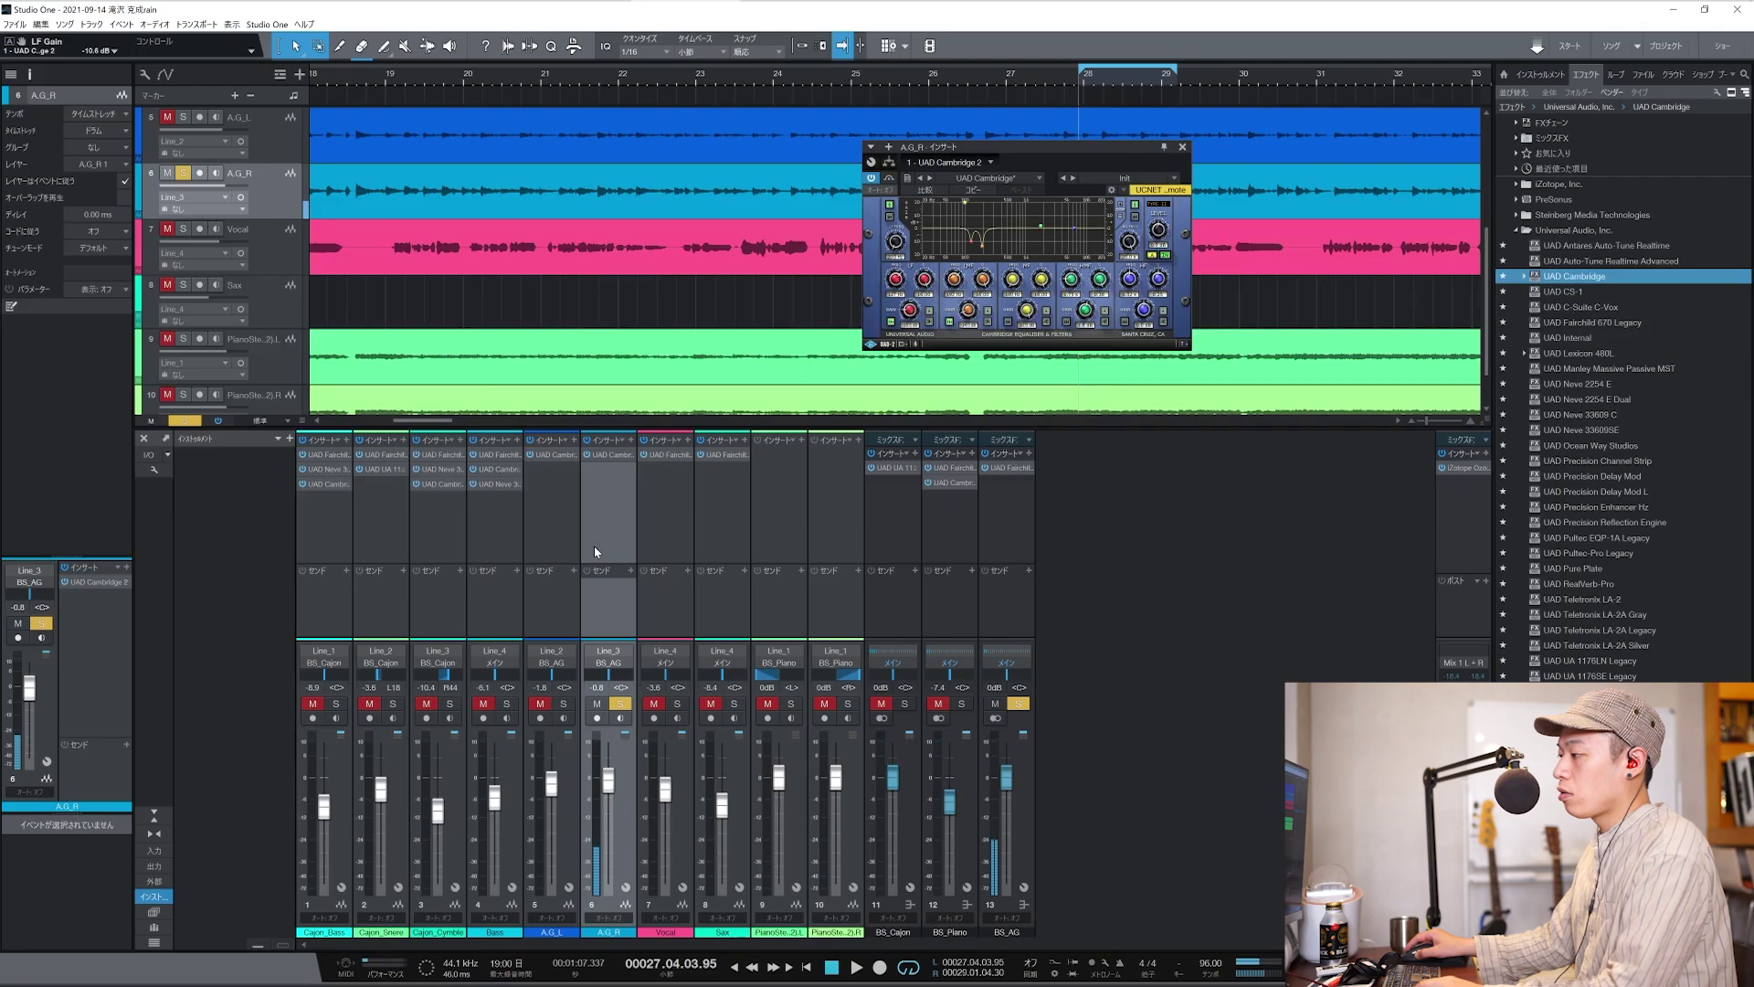
# Solo A.G_L together with A.G_R, pan them hard left and hard right, and play the pair.
pyautogui.click(552, 603)
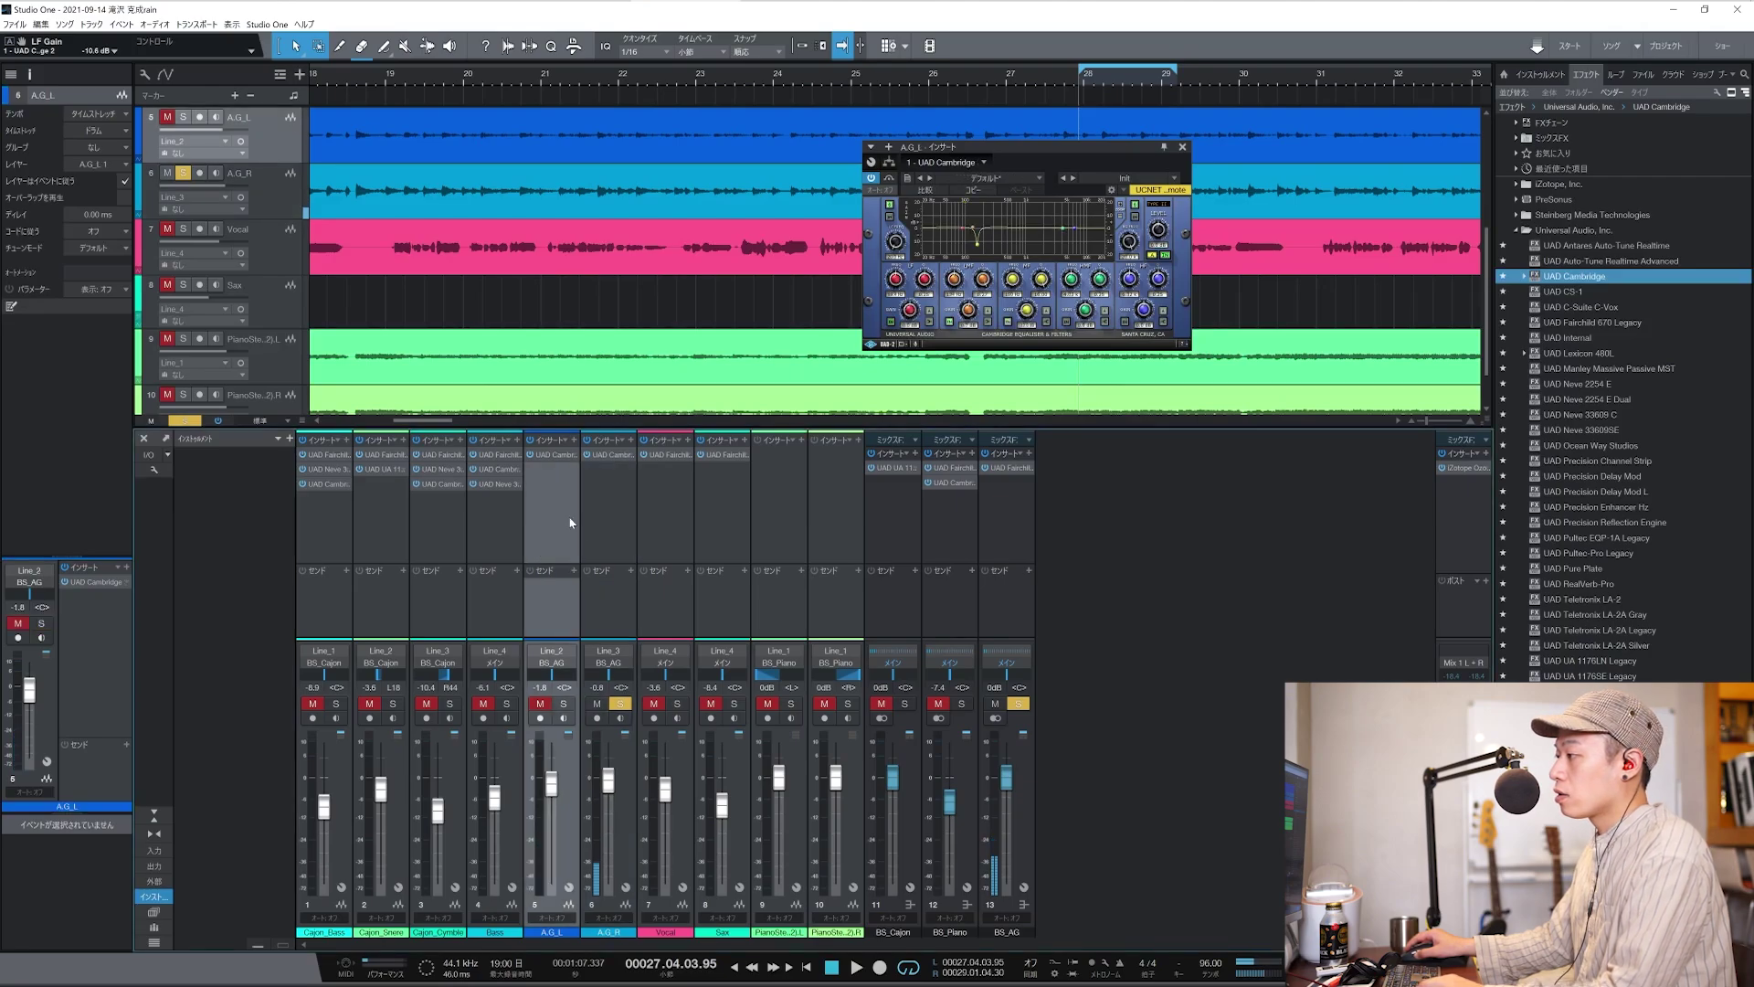
pyautogui.click(563, 704)
pyautogui.moveTo(558, 685); pyautogui.dragTo(530, 700)
pyautogui.moveTo(637, 689); pyautogui.dragTo(662, 685)
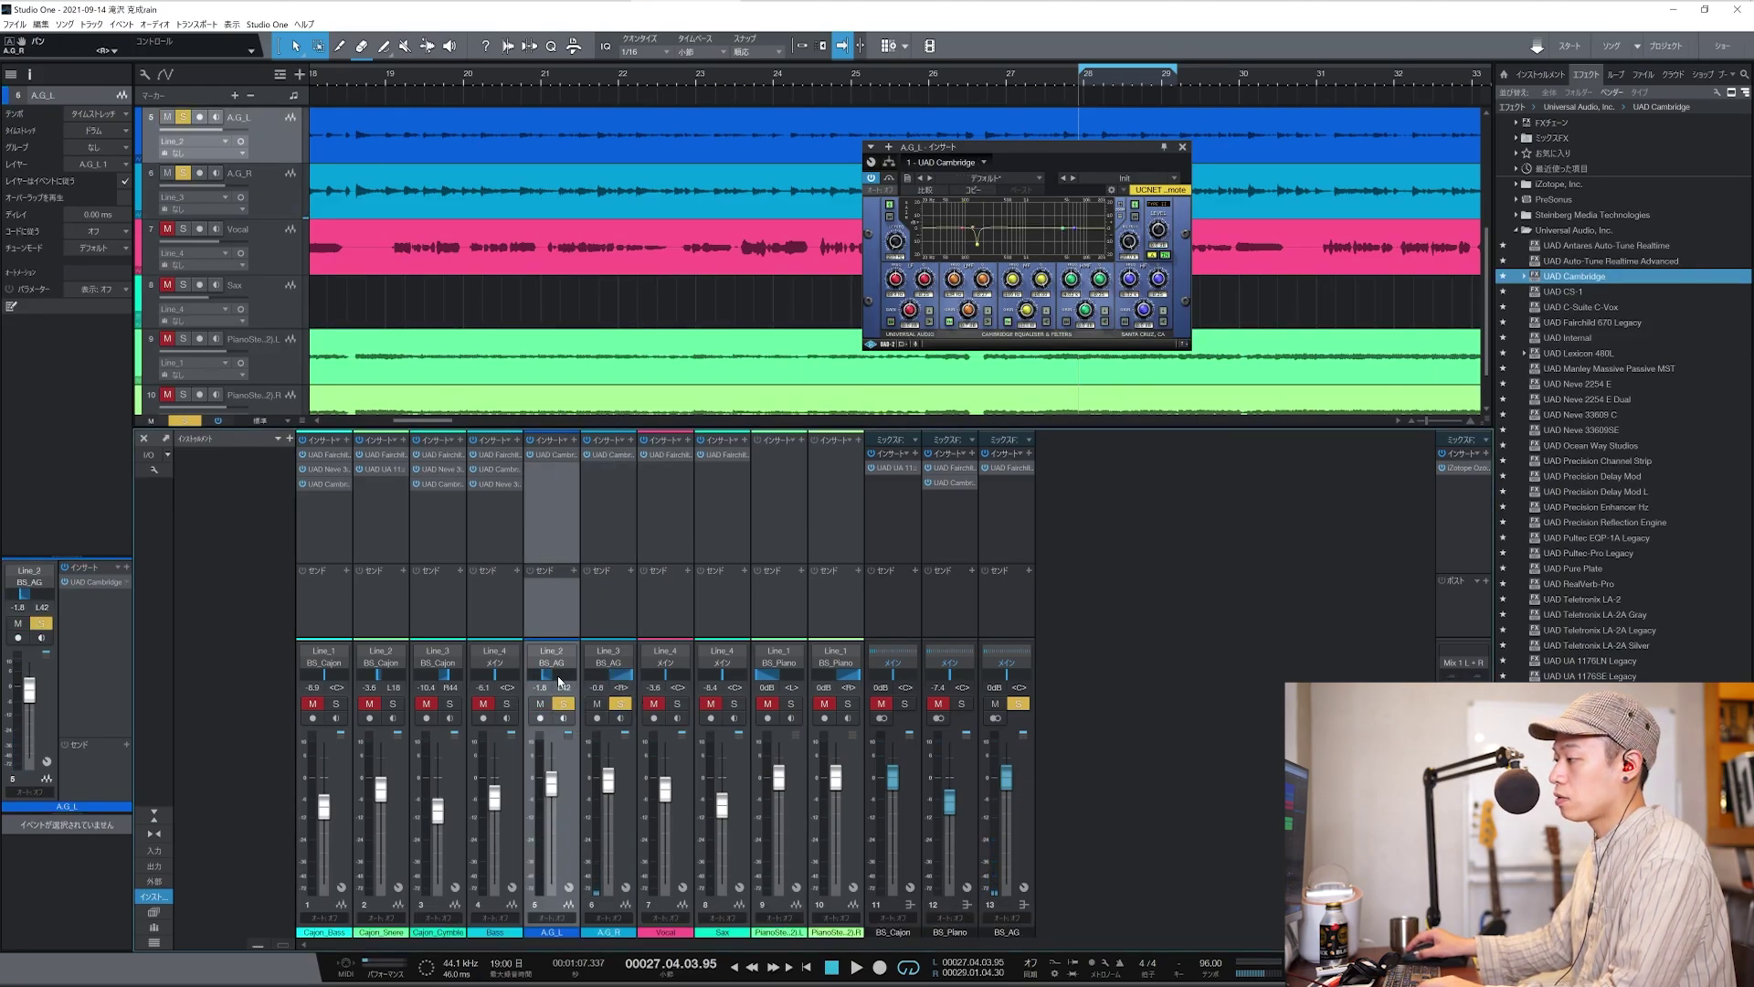
pyautogui.moveTo(546, 676); pyautogui.dragTo(521, 678)
pyautogui.press('space')
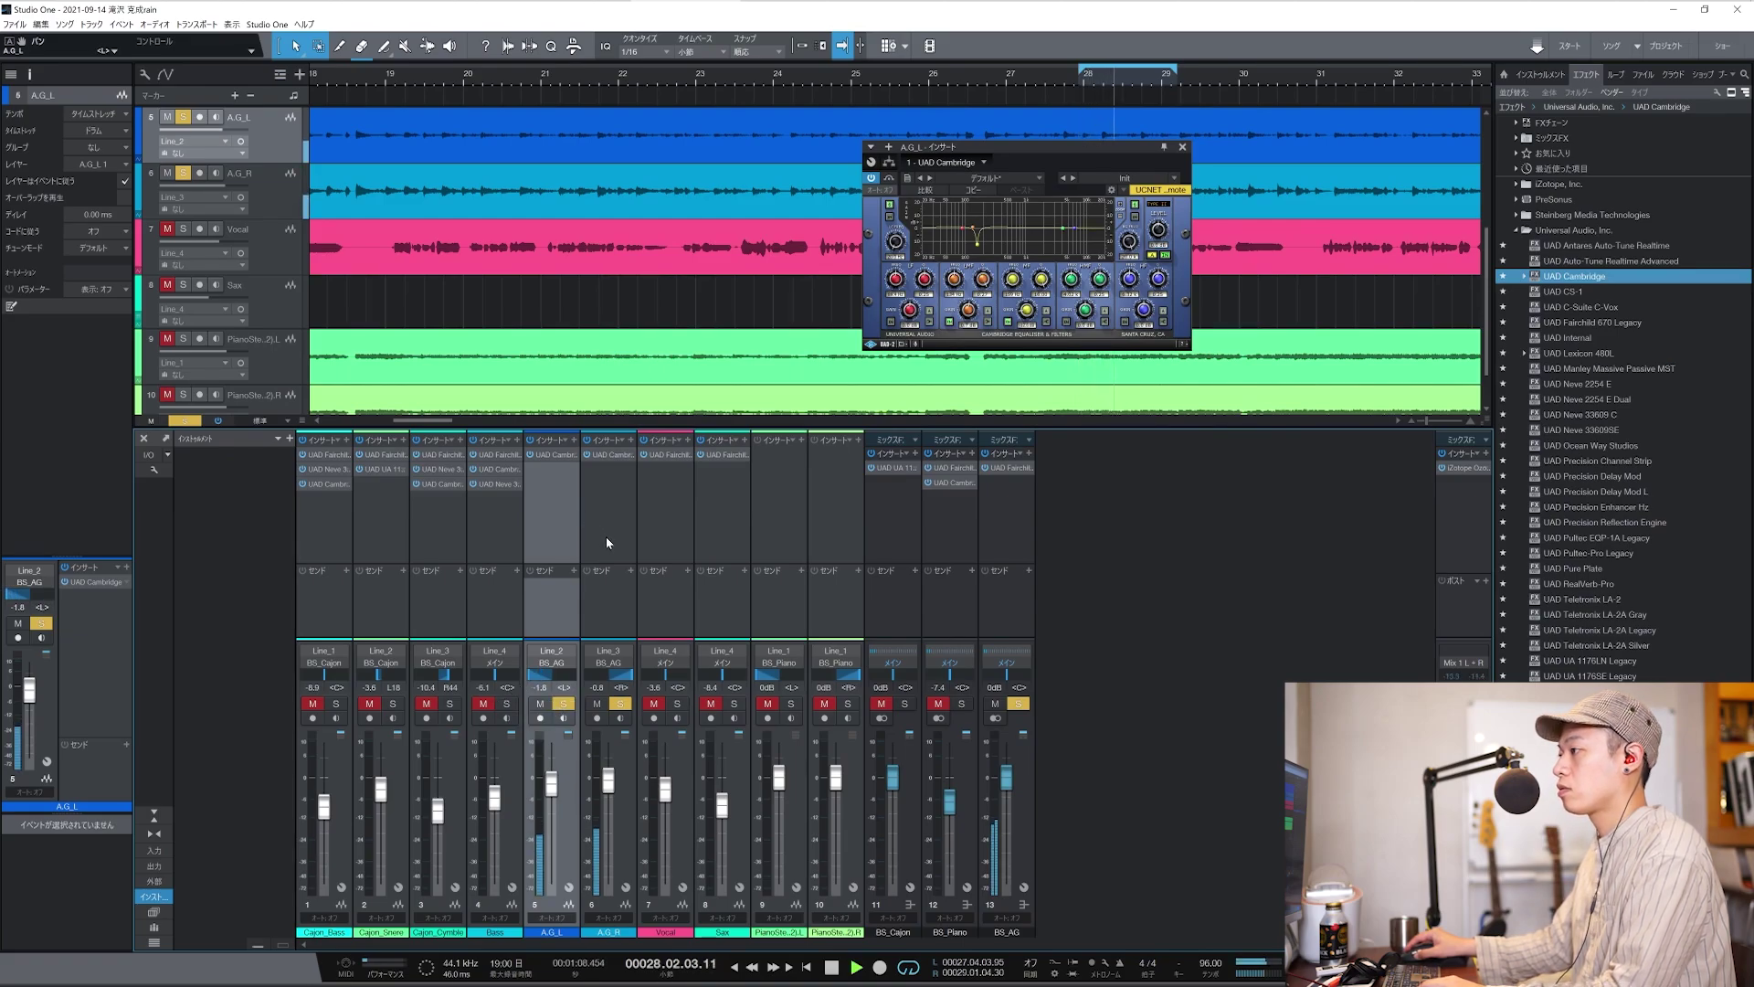
# Narrow the guitar panning to R30 for A.G_R and L30 for A.G_L, and resume playback.
pyautogui.press('space')
pyautogui.moveTo(621, 674); pyautogui.dragTo(623, 689)
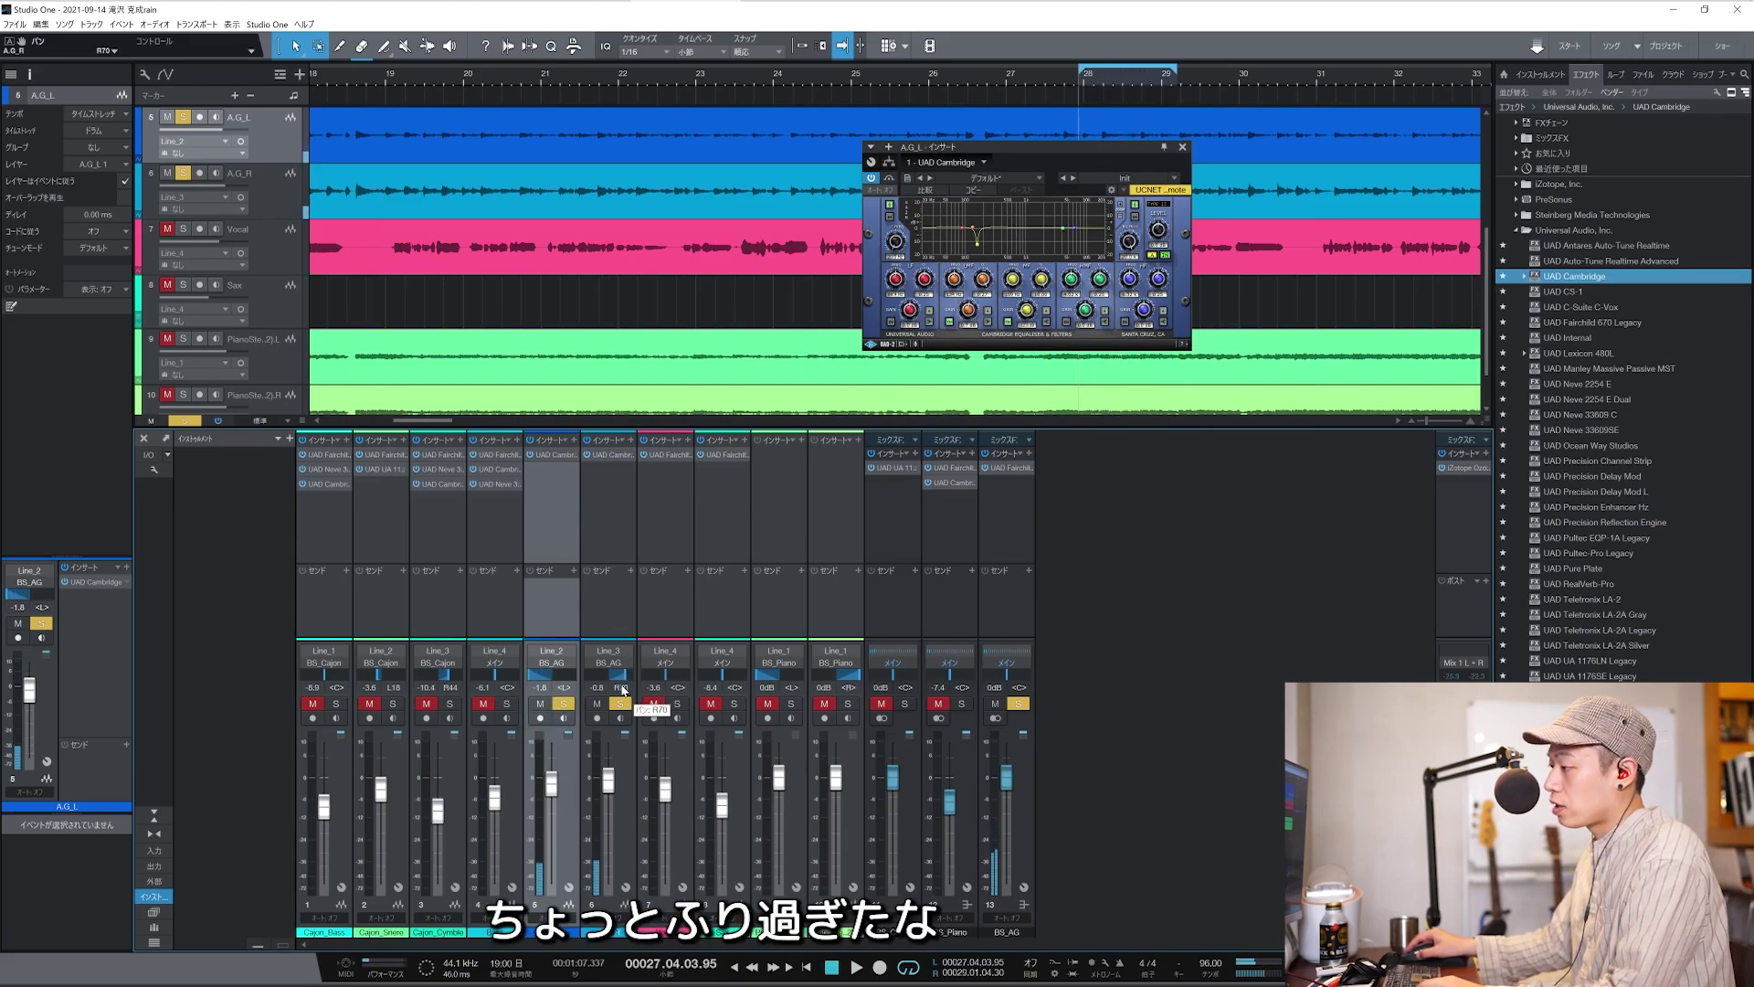
pyautogui.moveTo(623, 689); pyautogui.dragTo(626, 693)
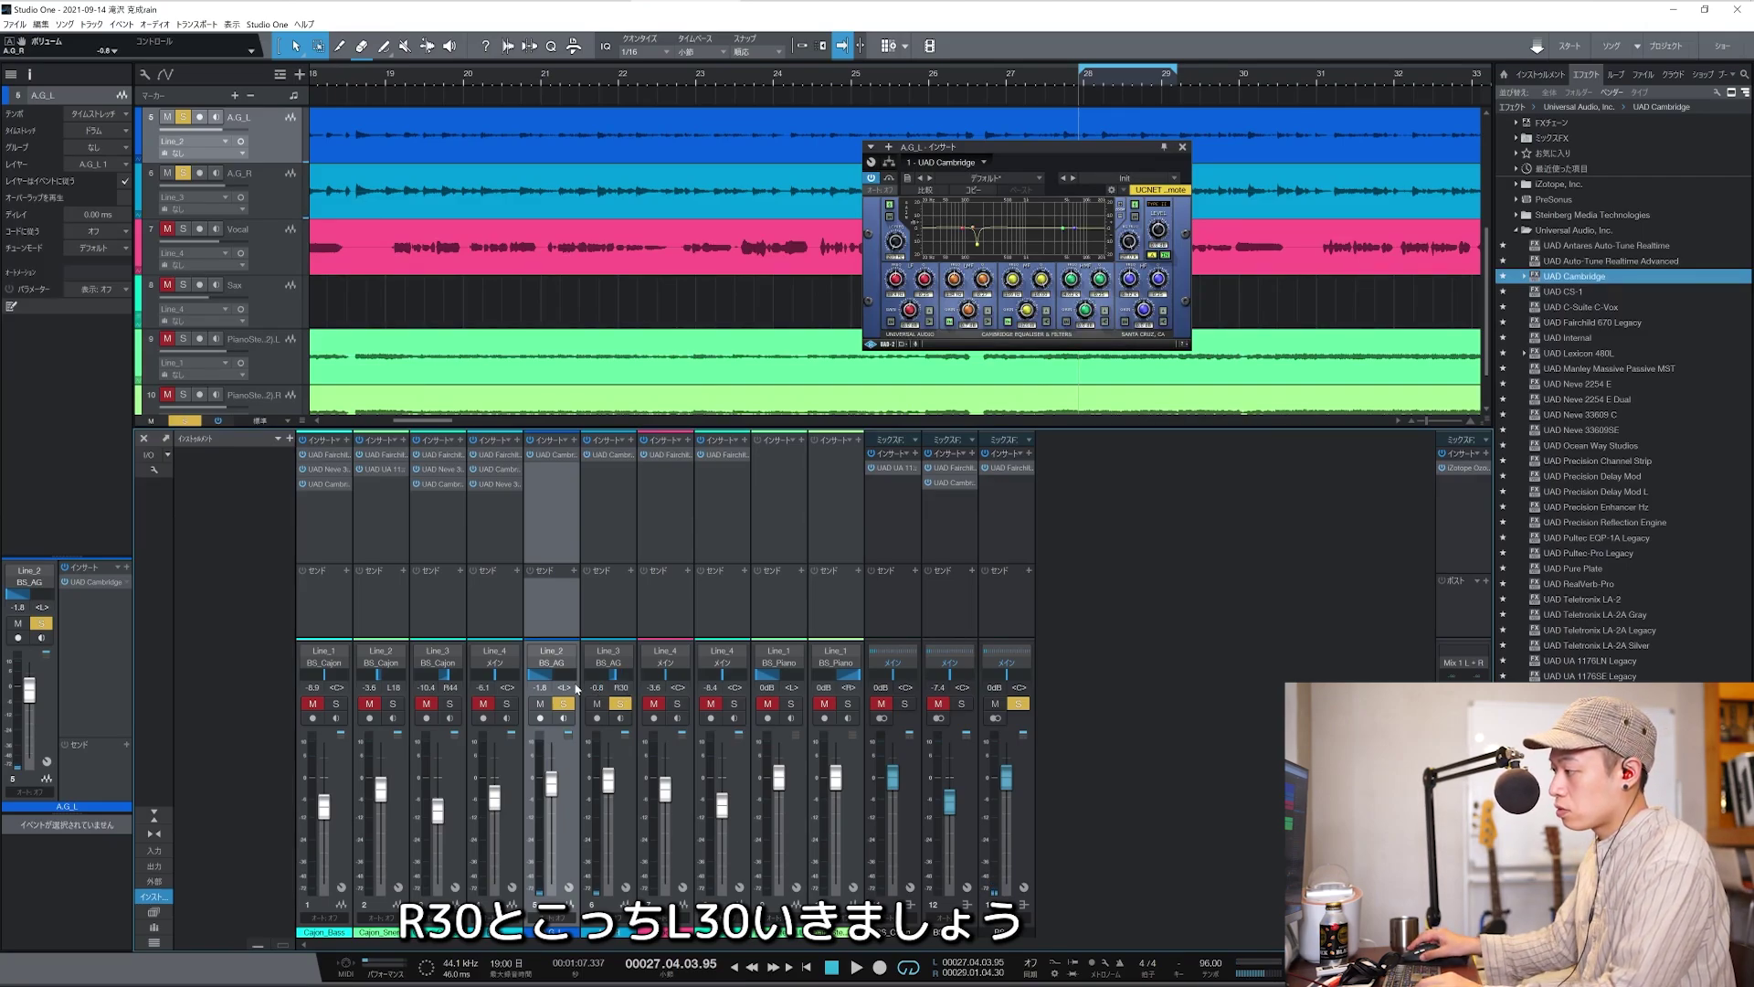
pyautogui.press('Return')
pyautogui.press('space')
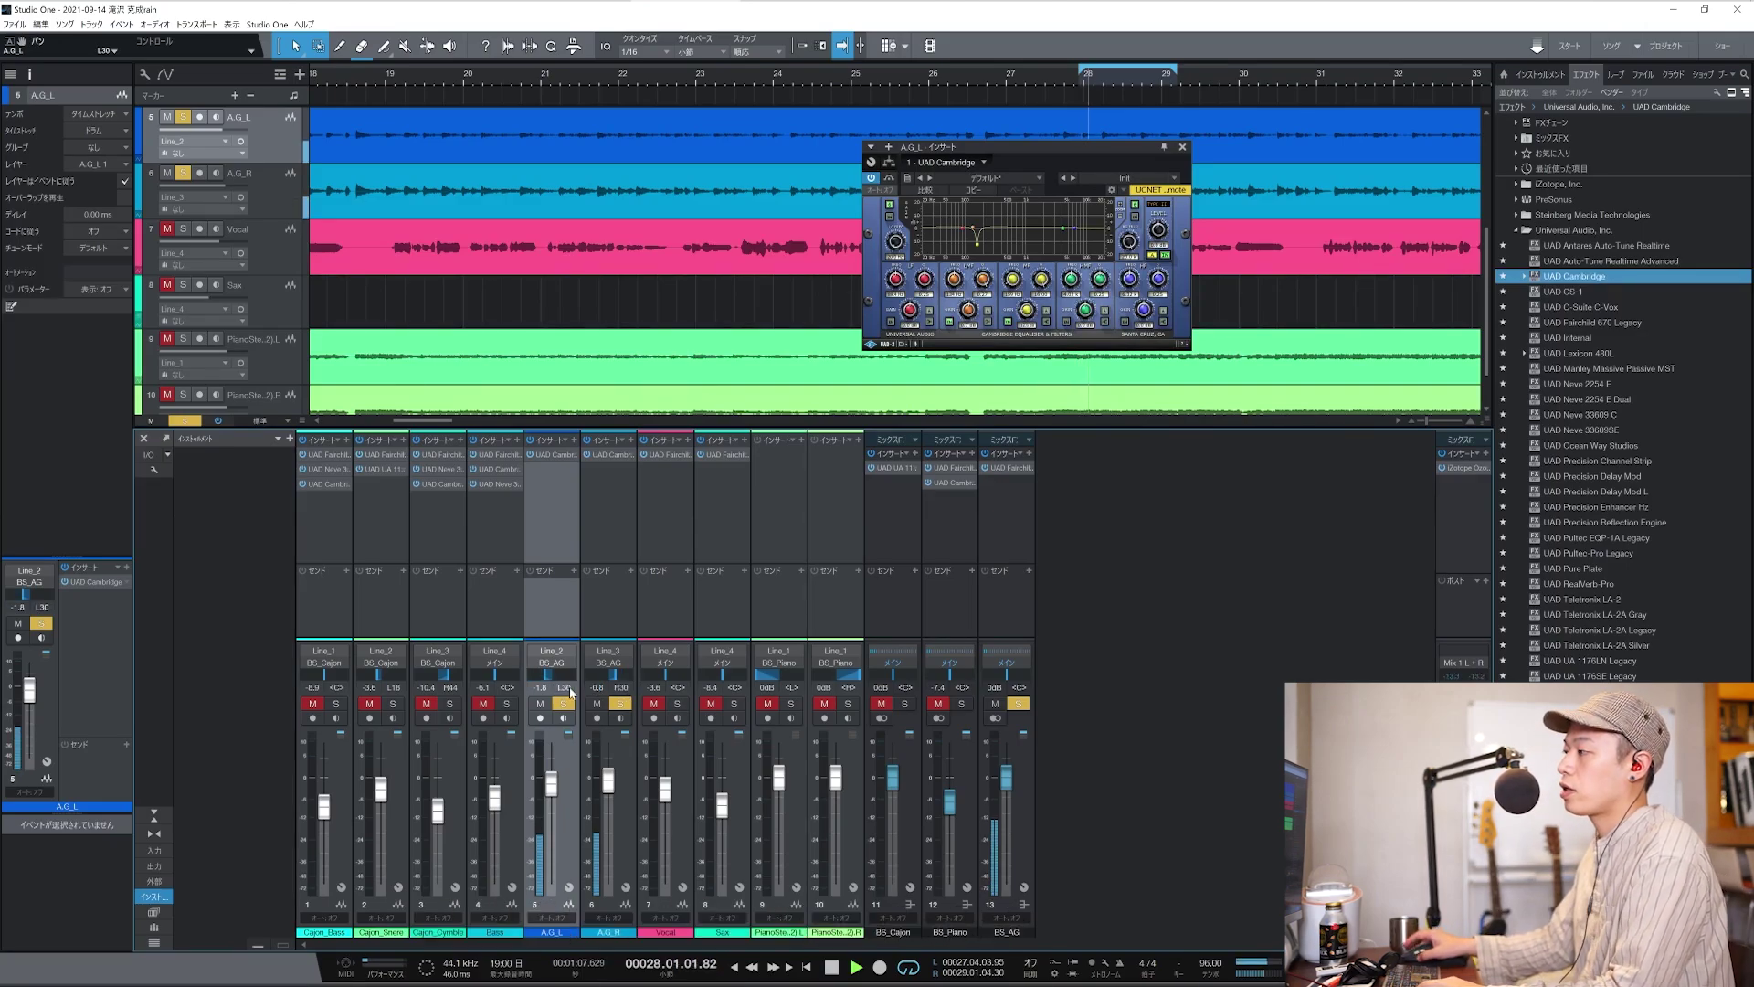
# Add UAD Cambridge to the BS_AG bus, sweep its MF band around 2.43 kHz, and switch that band off.
pyautogui.moveTo(545, 481); pyautogui.dragTo(1009, 483)
pyautogui.moveTo(1022, 224); pyautogui.dragTo(1069, 211)
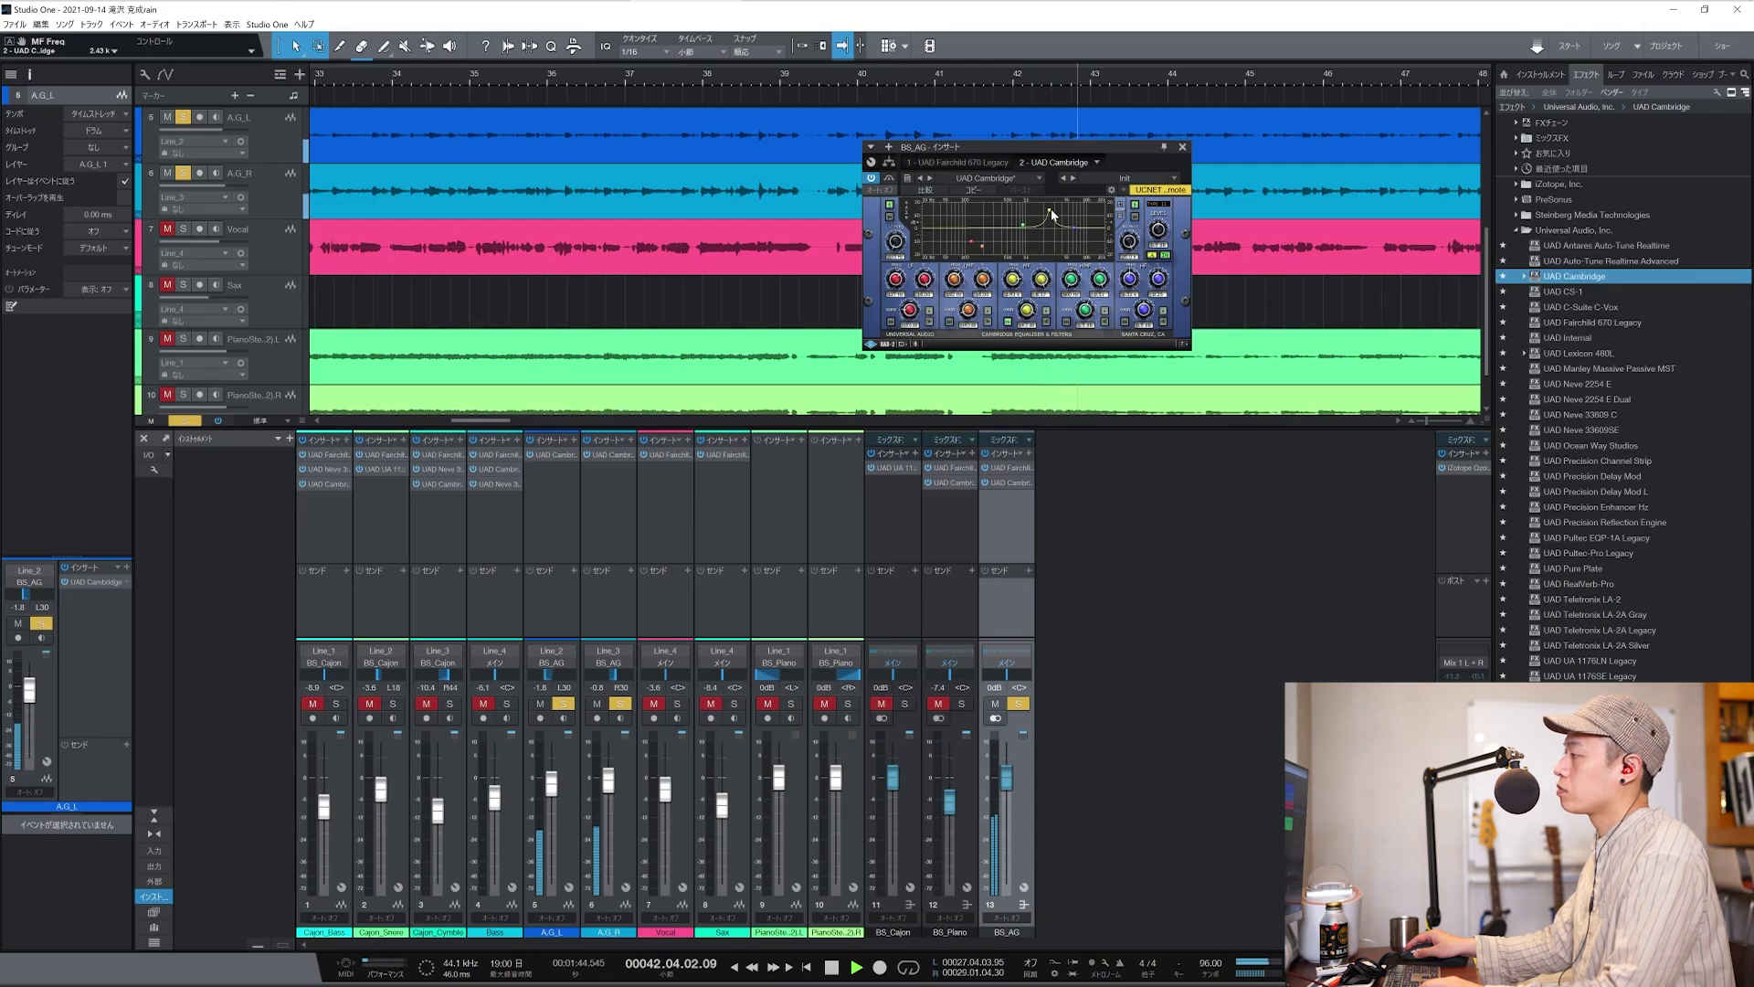
pyautogui.click(1008, 322)
pyautogui.press('space')
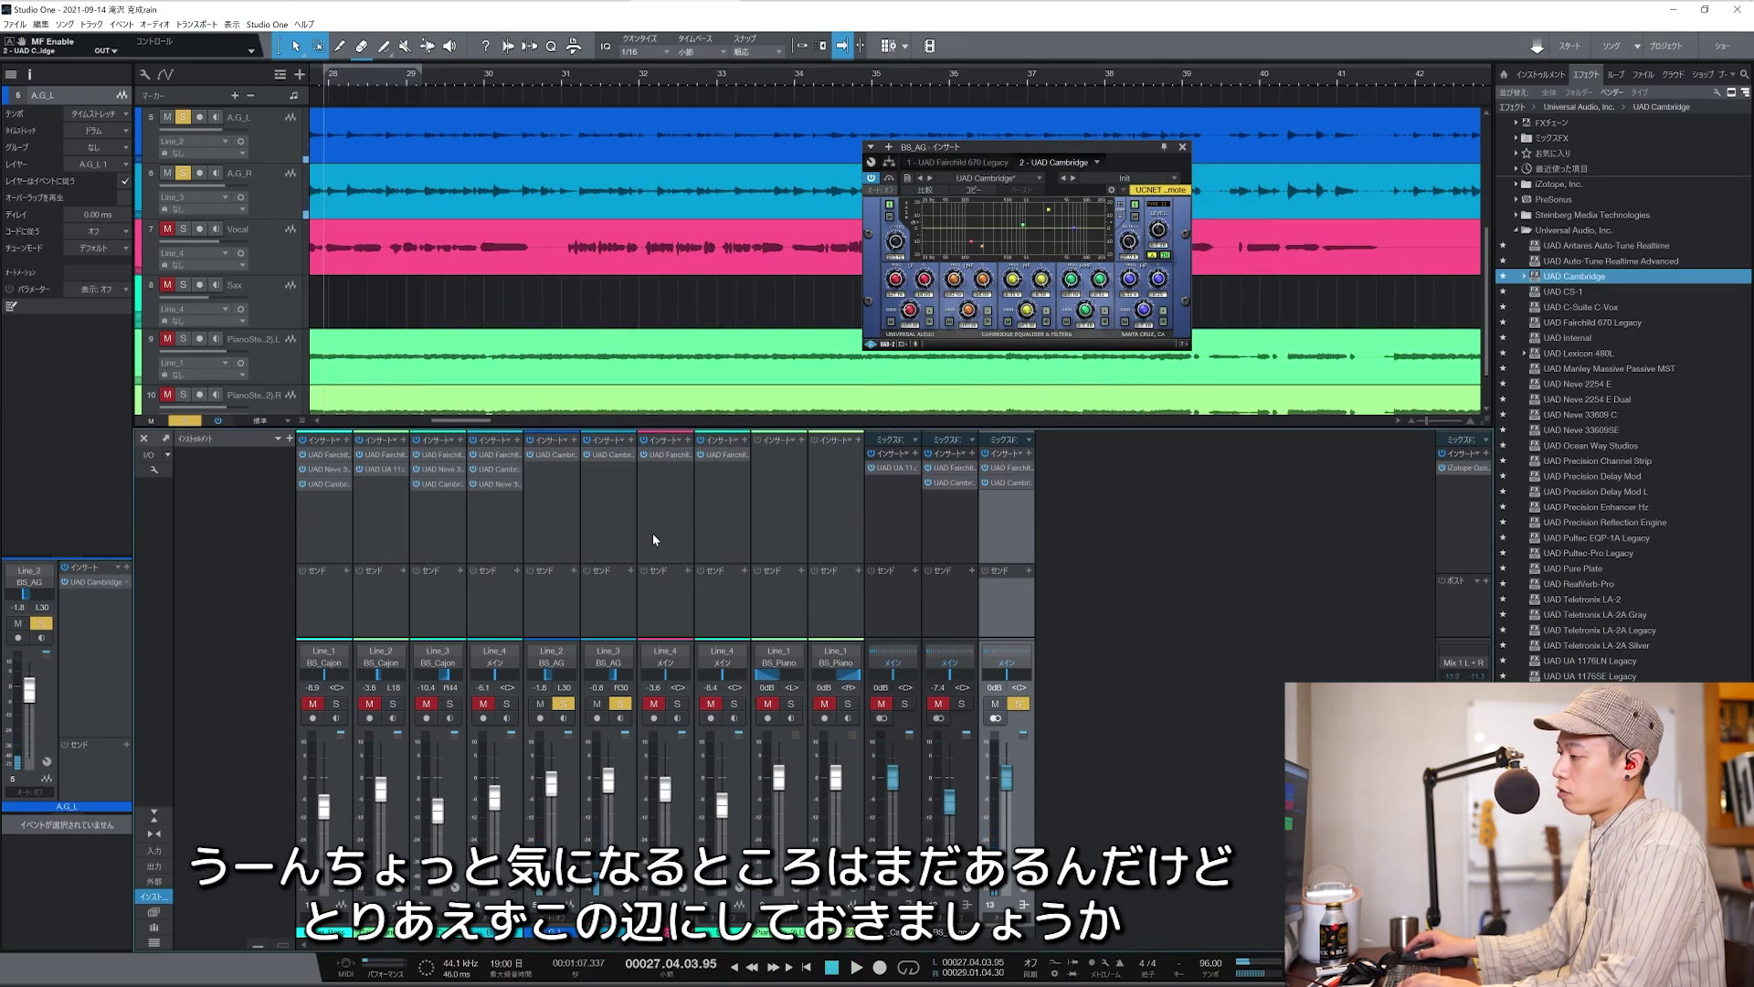
# Review the guitar channels' EQs and set the left threshold of BS_AG's Fairchild 670 to 3.2 during playback.
pyautogui.click(610, 528)
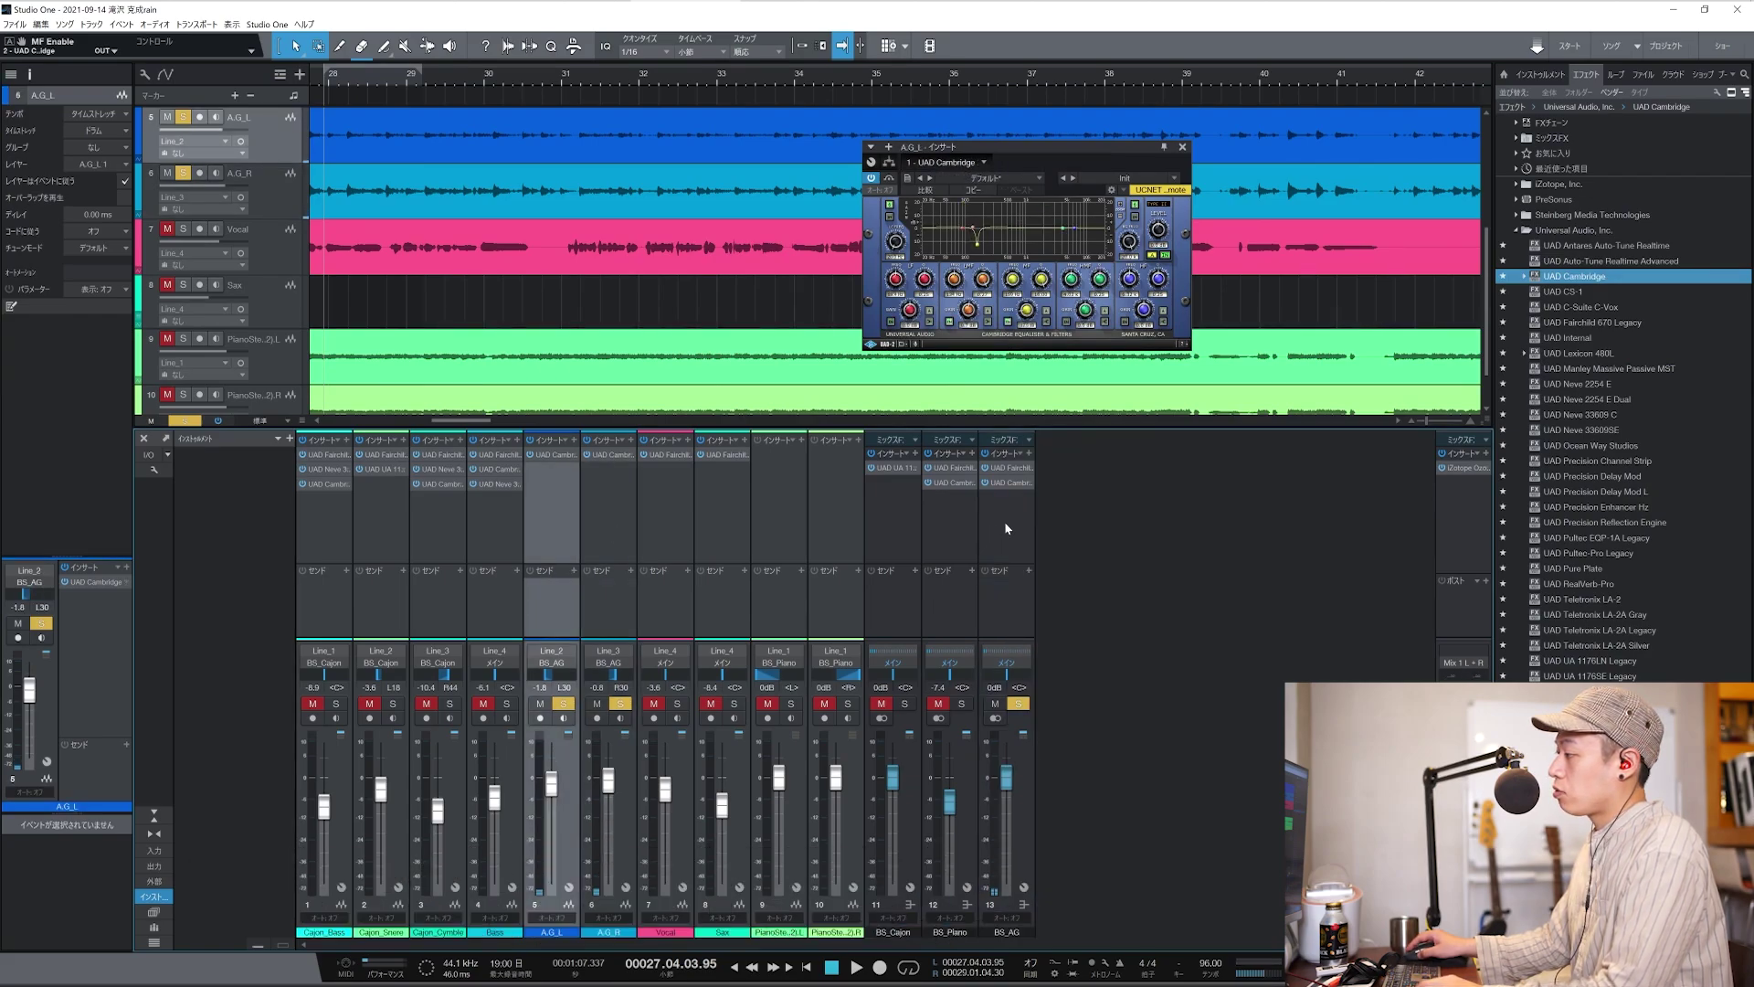
pyautogui.click(598, 525)
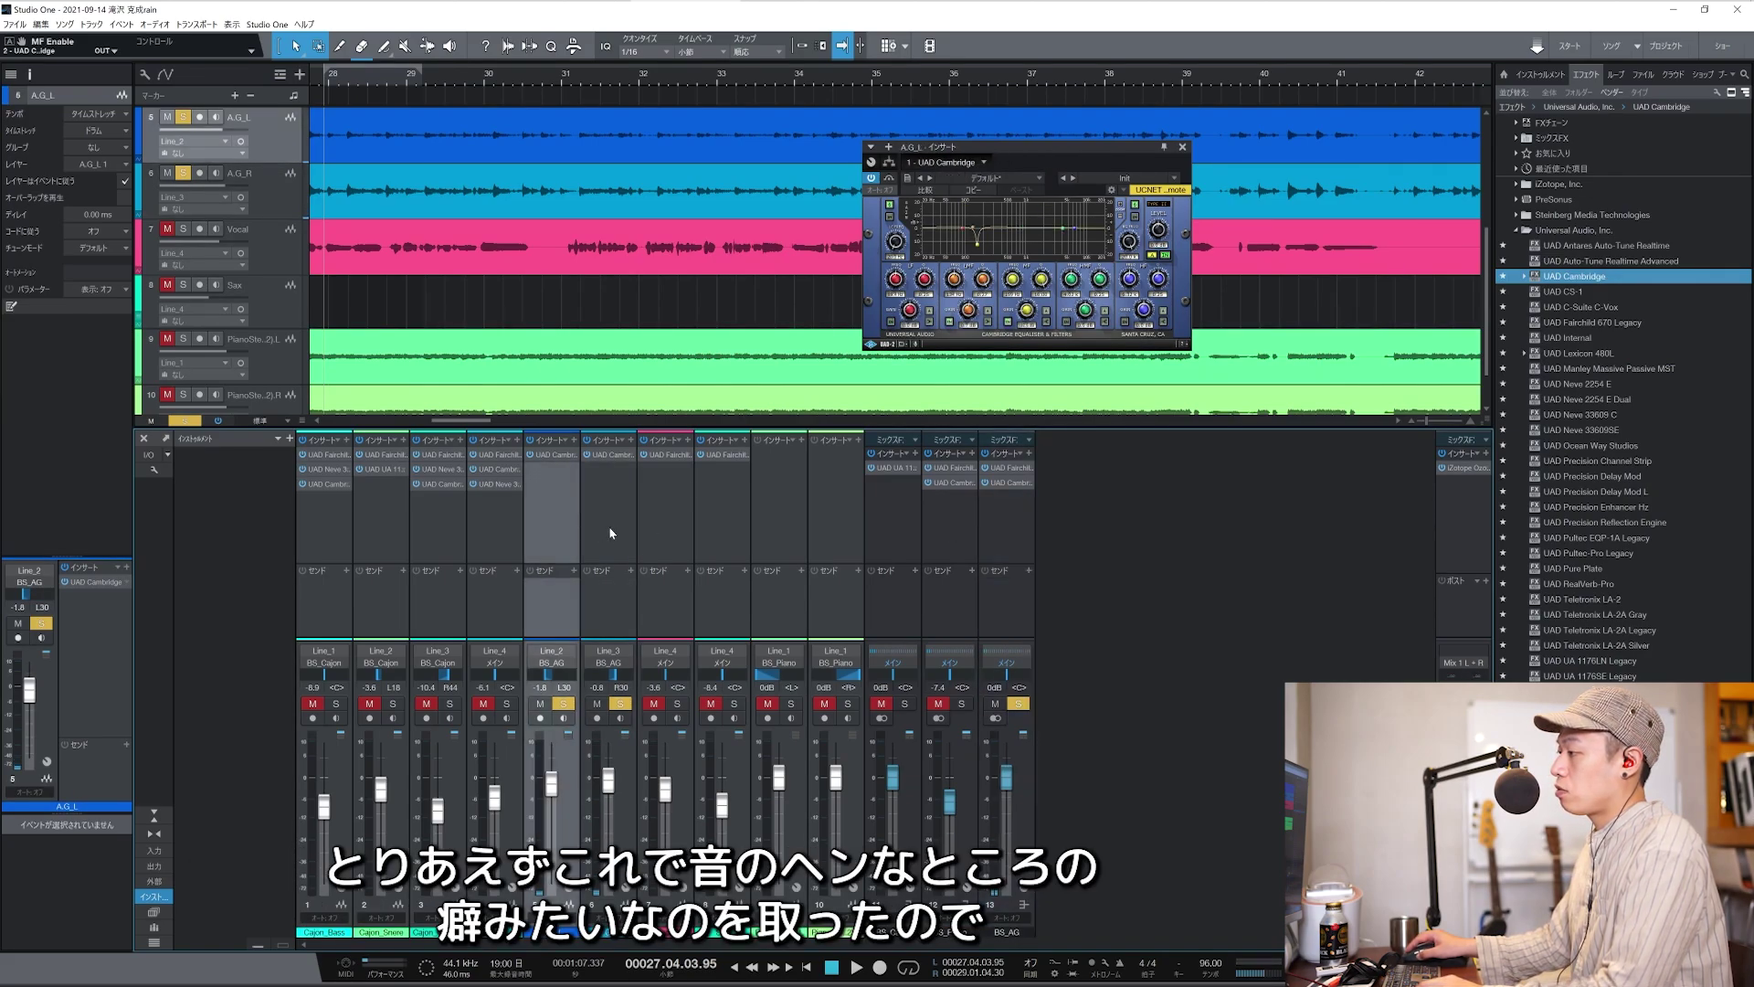
pyautogui.click(1011, 535)
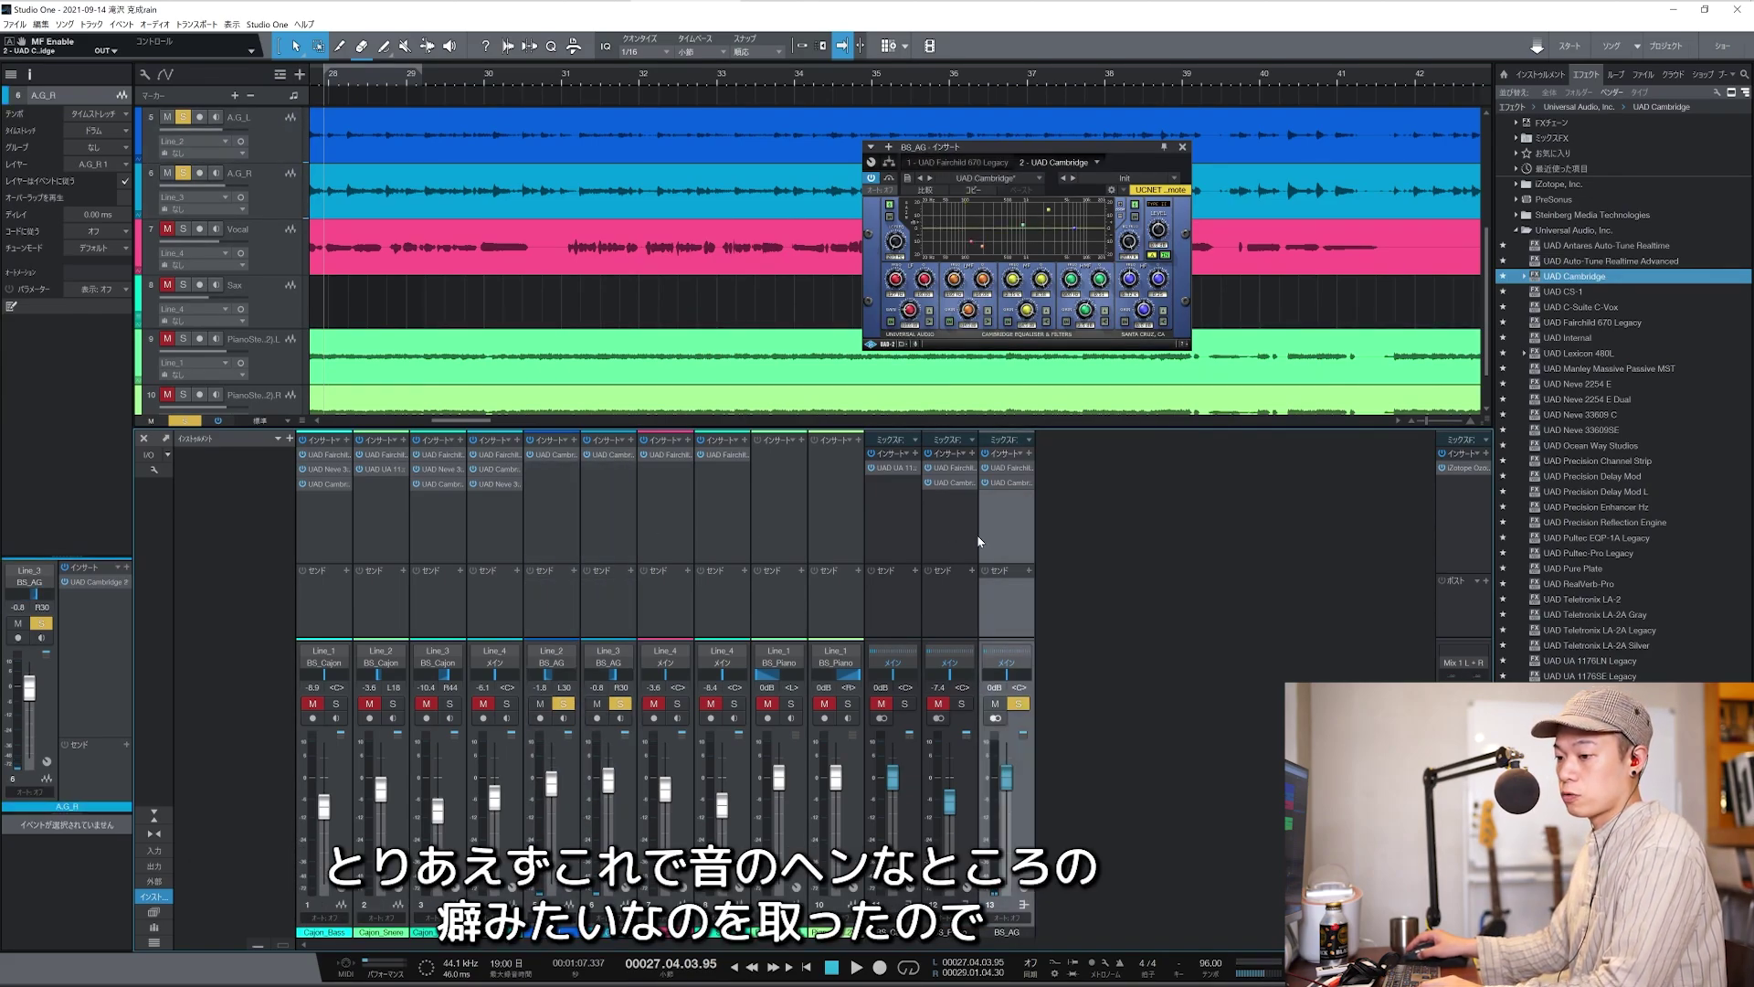
pyautogui.click(1017, 471)
pyautogui.press('space')
pyautogui.moveTo(1148, 260); pyautogui.dragTo(1149, 261)
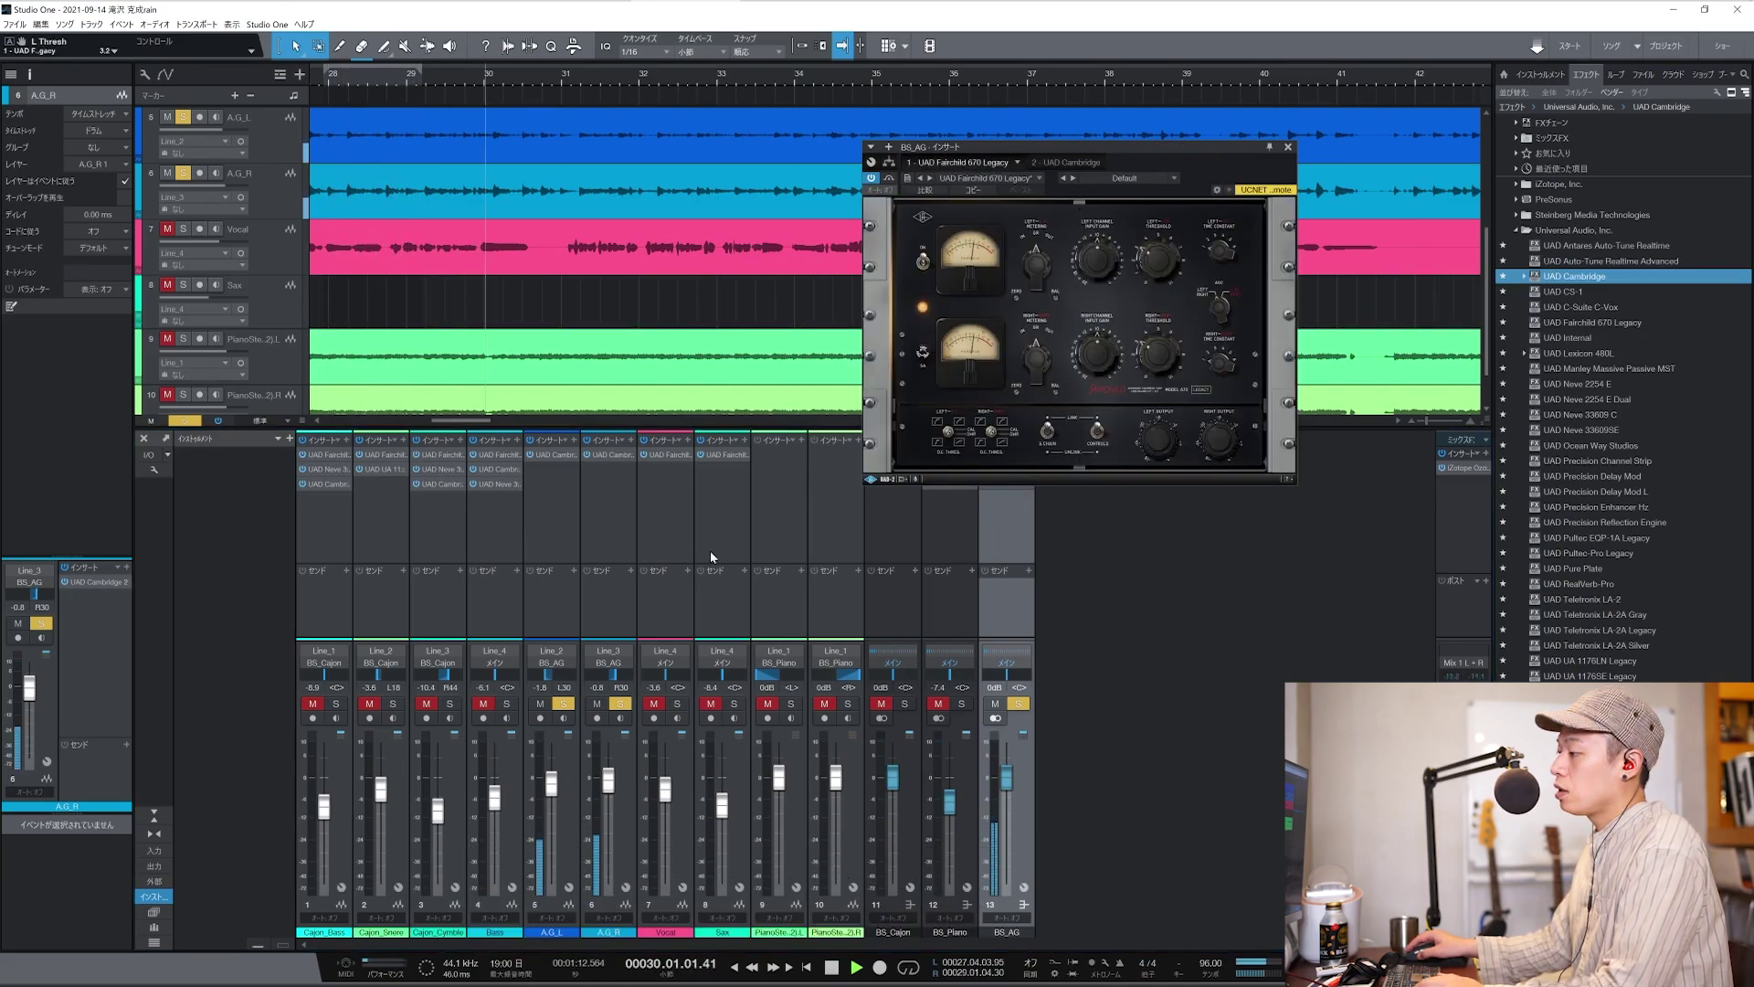
pyautogui.press('space')
# Set the A.G_R track's delay to 2 ms and play the guitars.
pyautogui.click(614, 522)
pyautogui.click(98, 213)
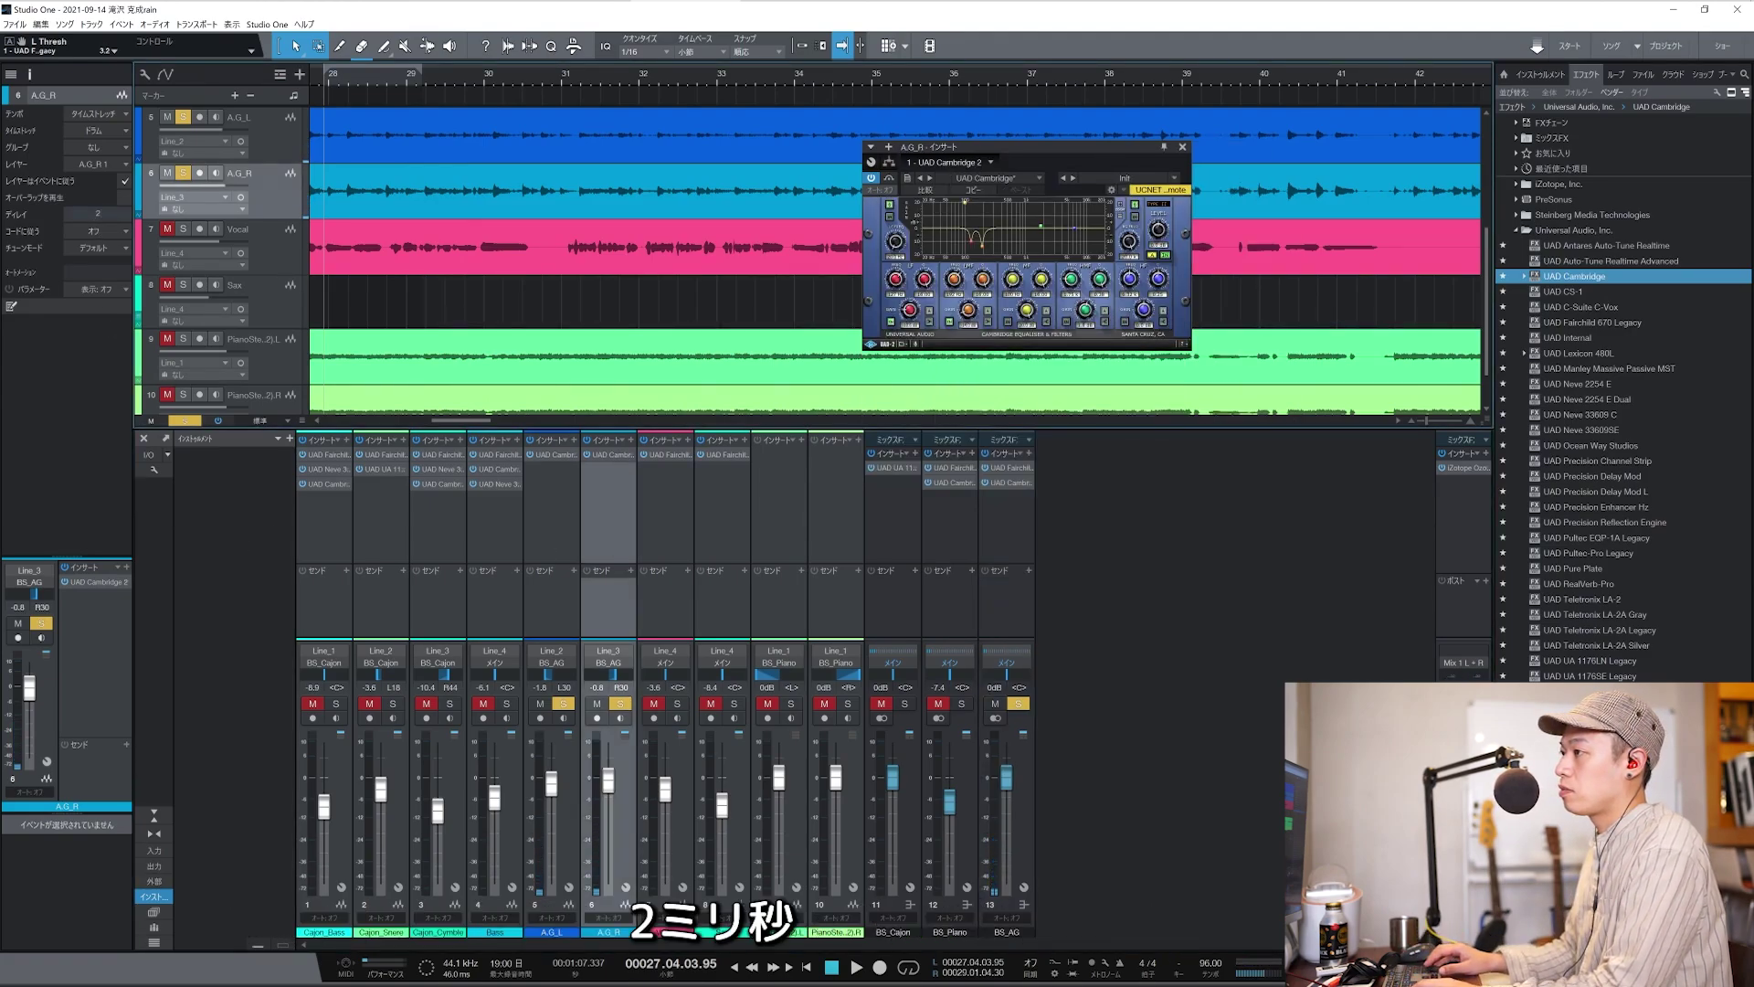
pyautogui.write('2')
pyautogui.press('Return')
pyautogui.press('space')
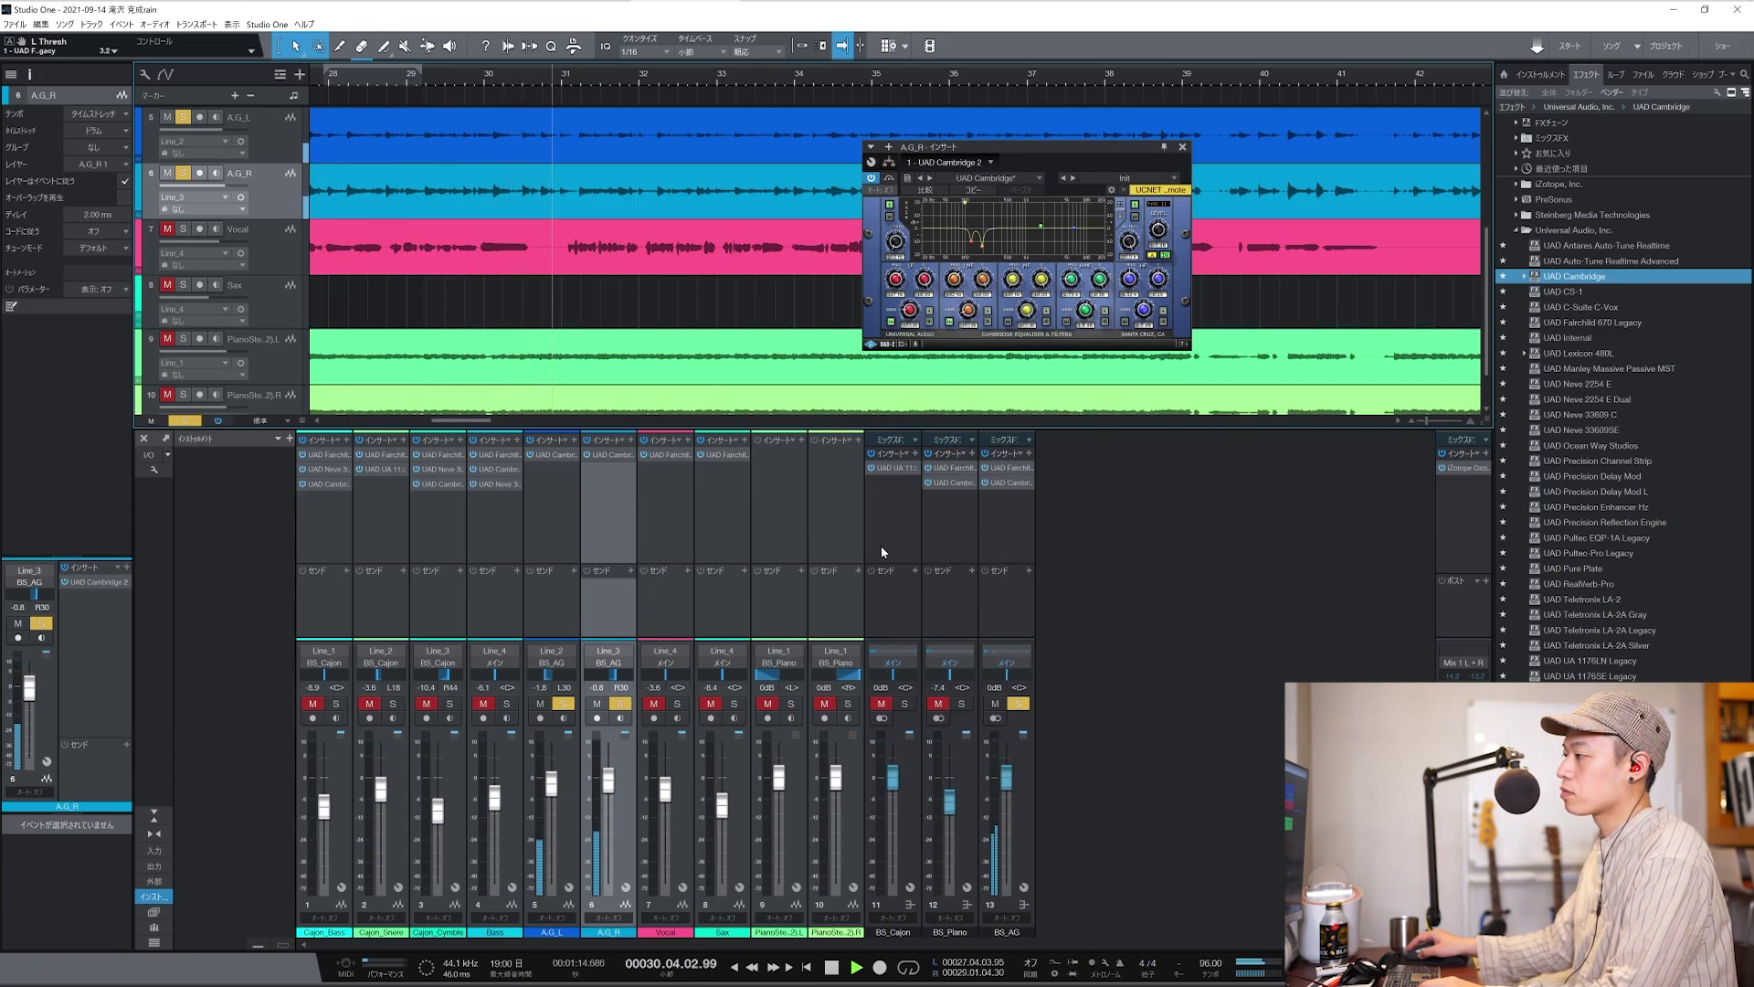
# Add the bass, the three cajon tracks and both piano tracks to the guitar solo to audition them together.
pyautogui.moveTo(508, 704); pyautogui.dragTo(336, 704)
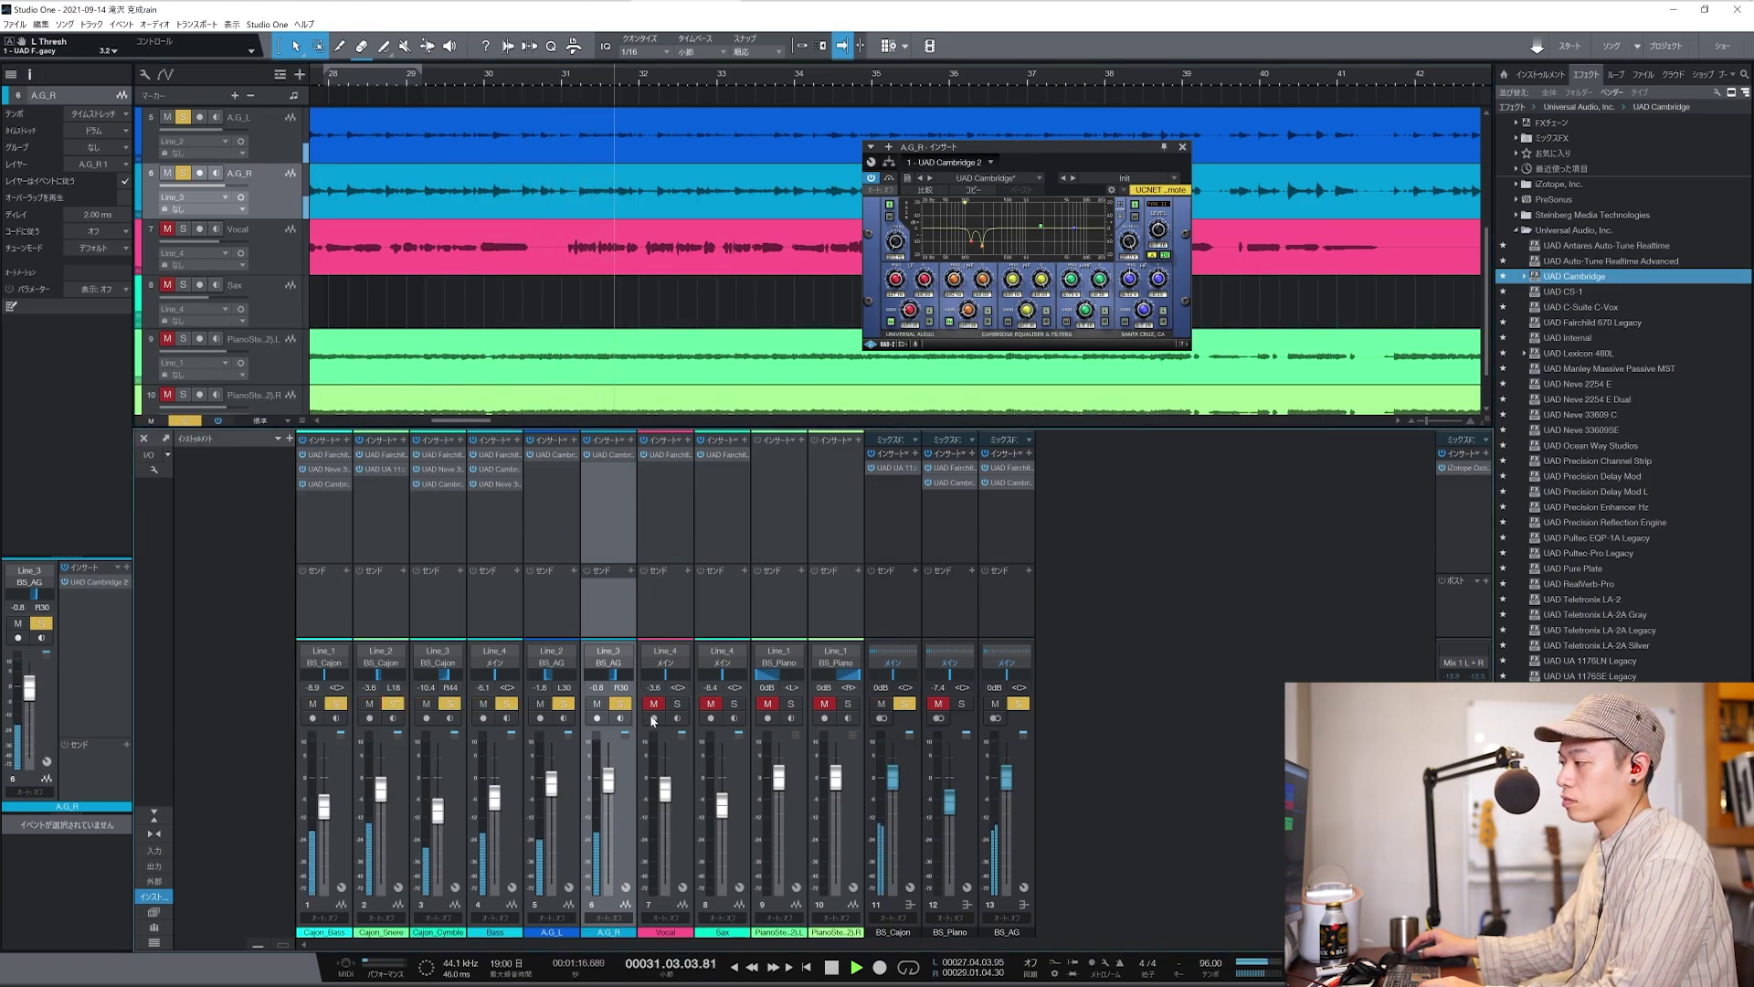
pyautogui.moveTo(961, 703); pyautogui.dragTo(791, 703)
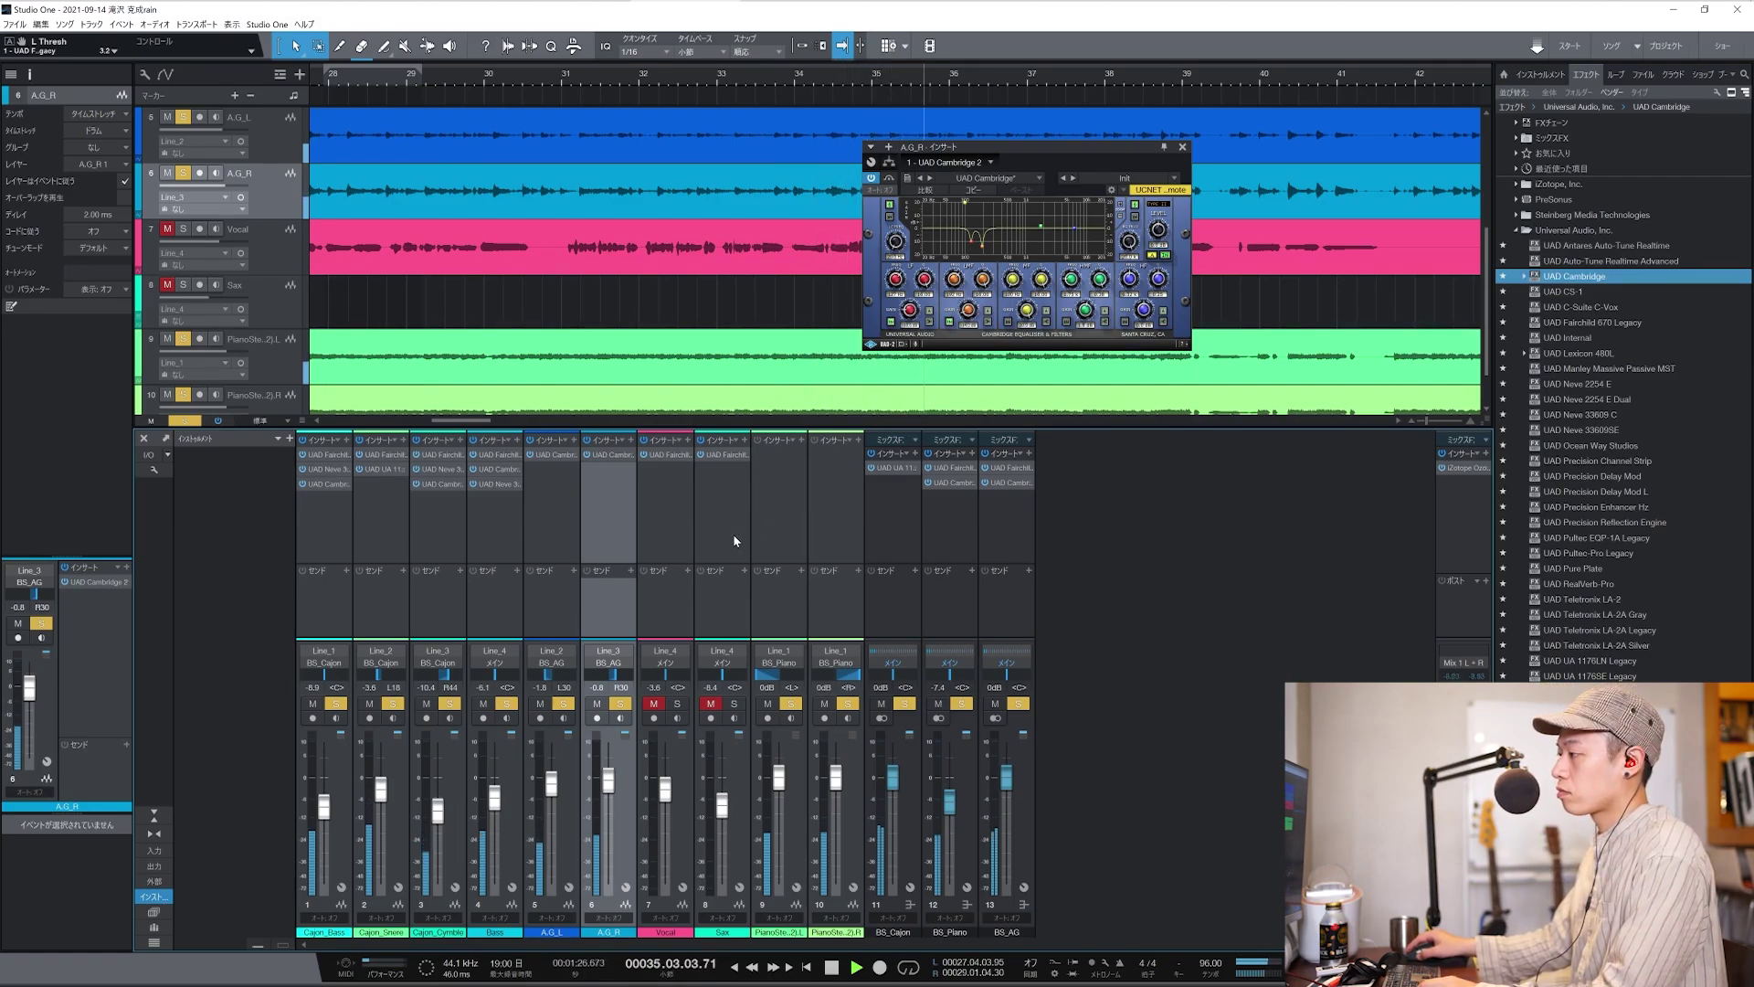
pyautogui.press('space')
# Solo only the Vocal track and set its Fairchild 670 left threshold to 1.0 during playback.
pyautogui.click(678, 704)
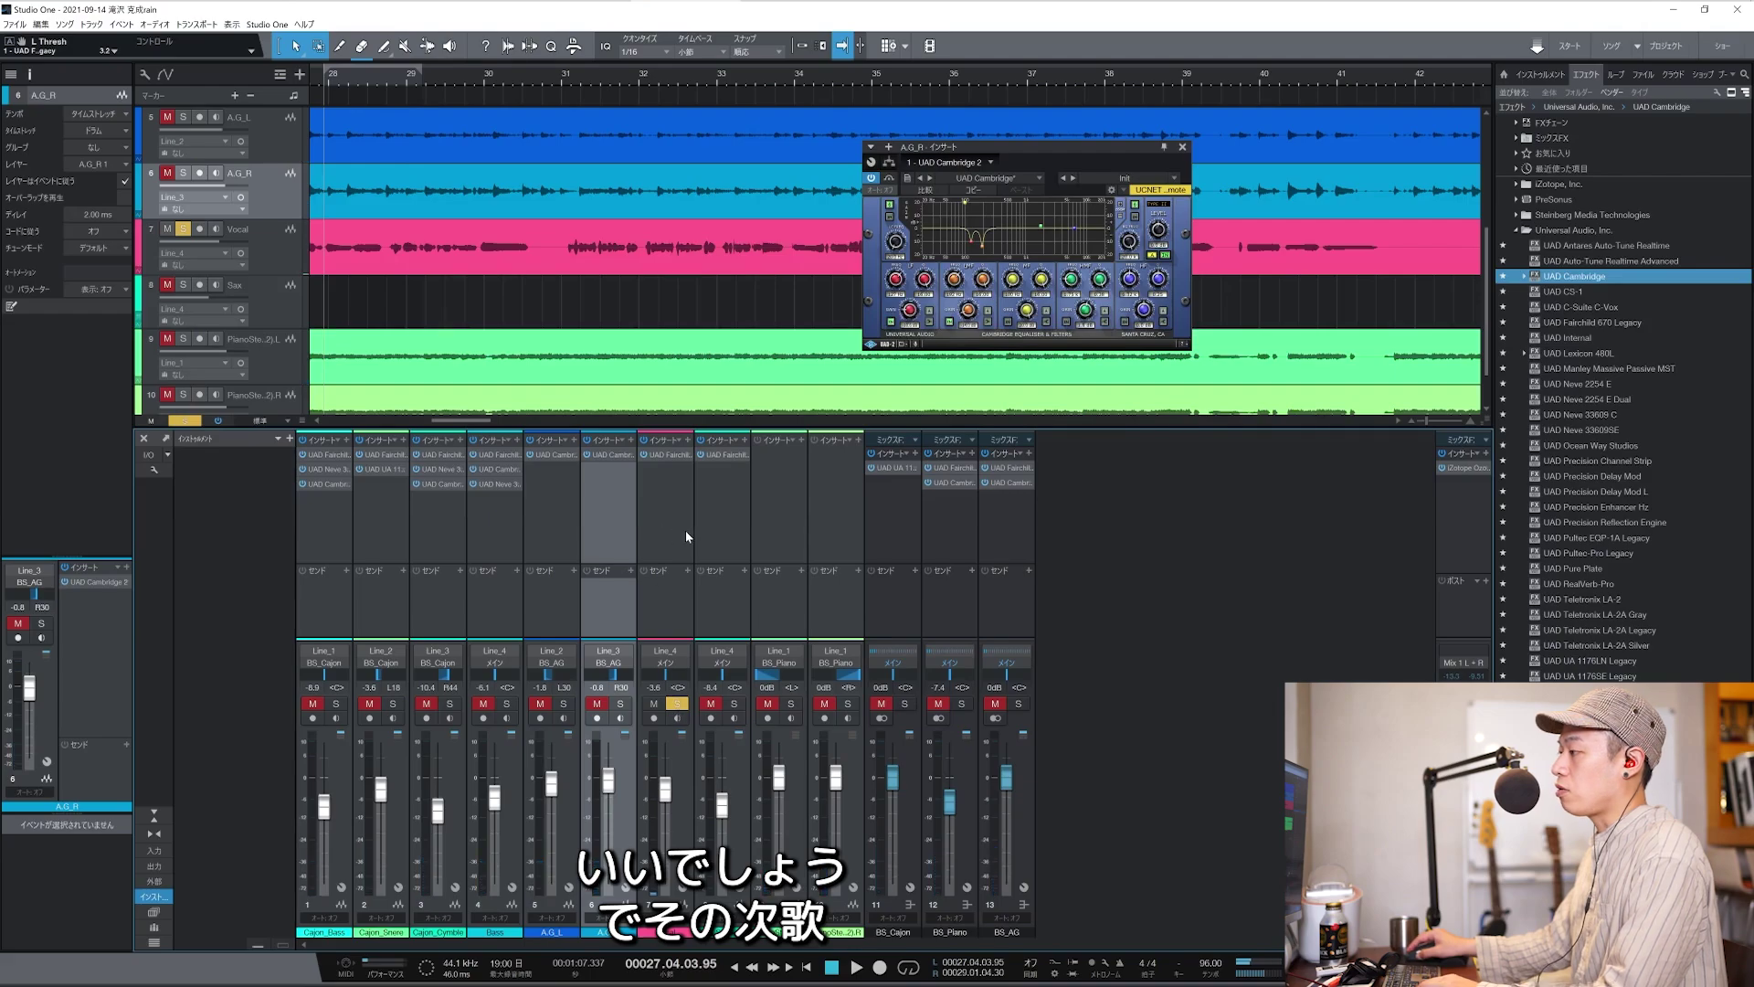
pyautogui.click(680, 474)
pyautogui.press('space')
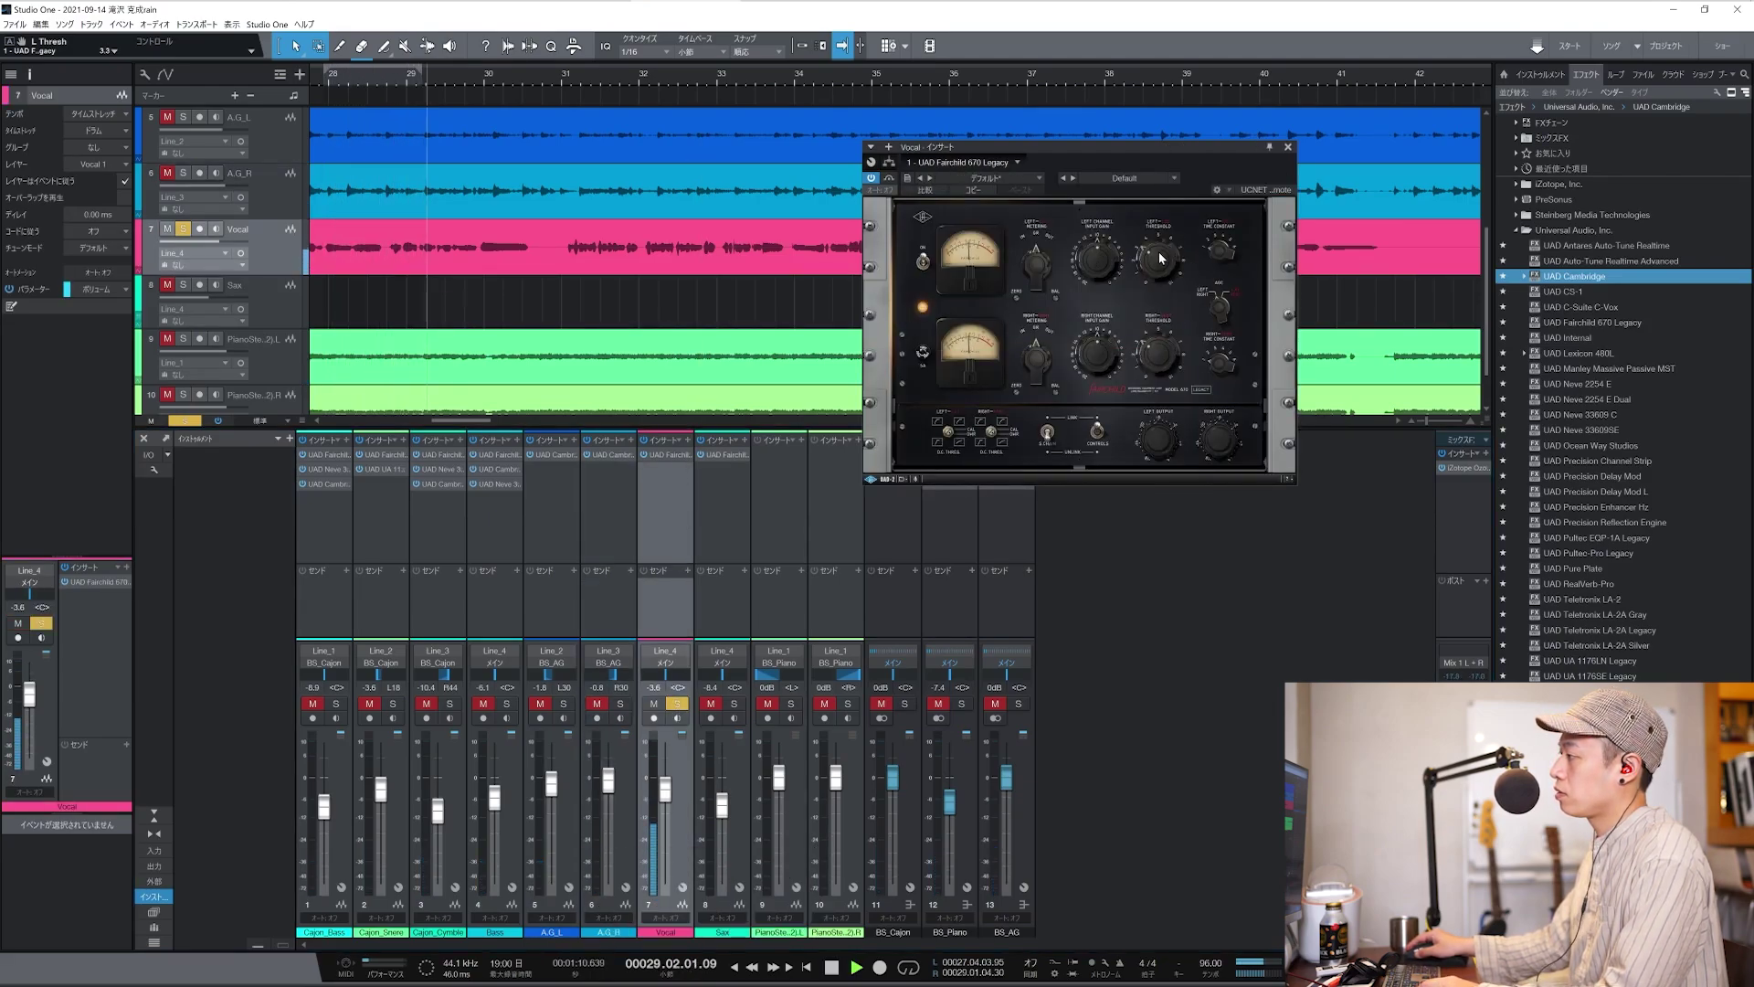
pyautogui.moveTo(1166, 159); pyautogui.dragTo(1095, 159)
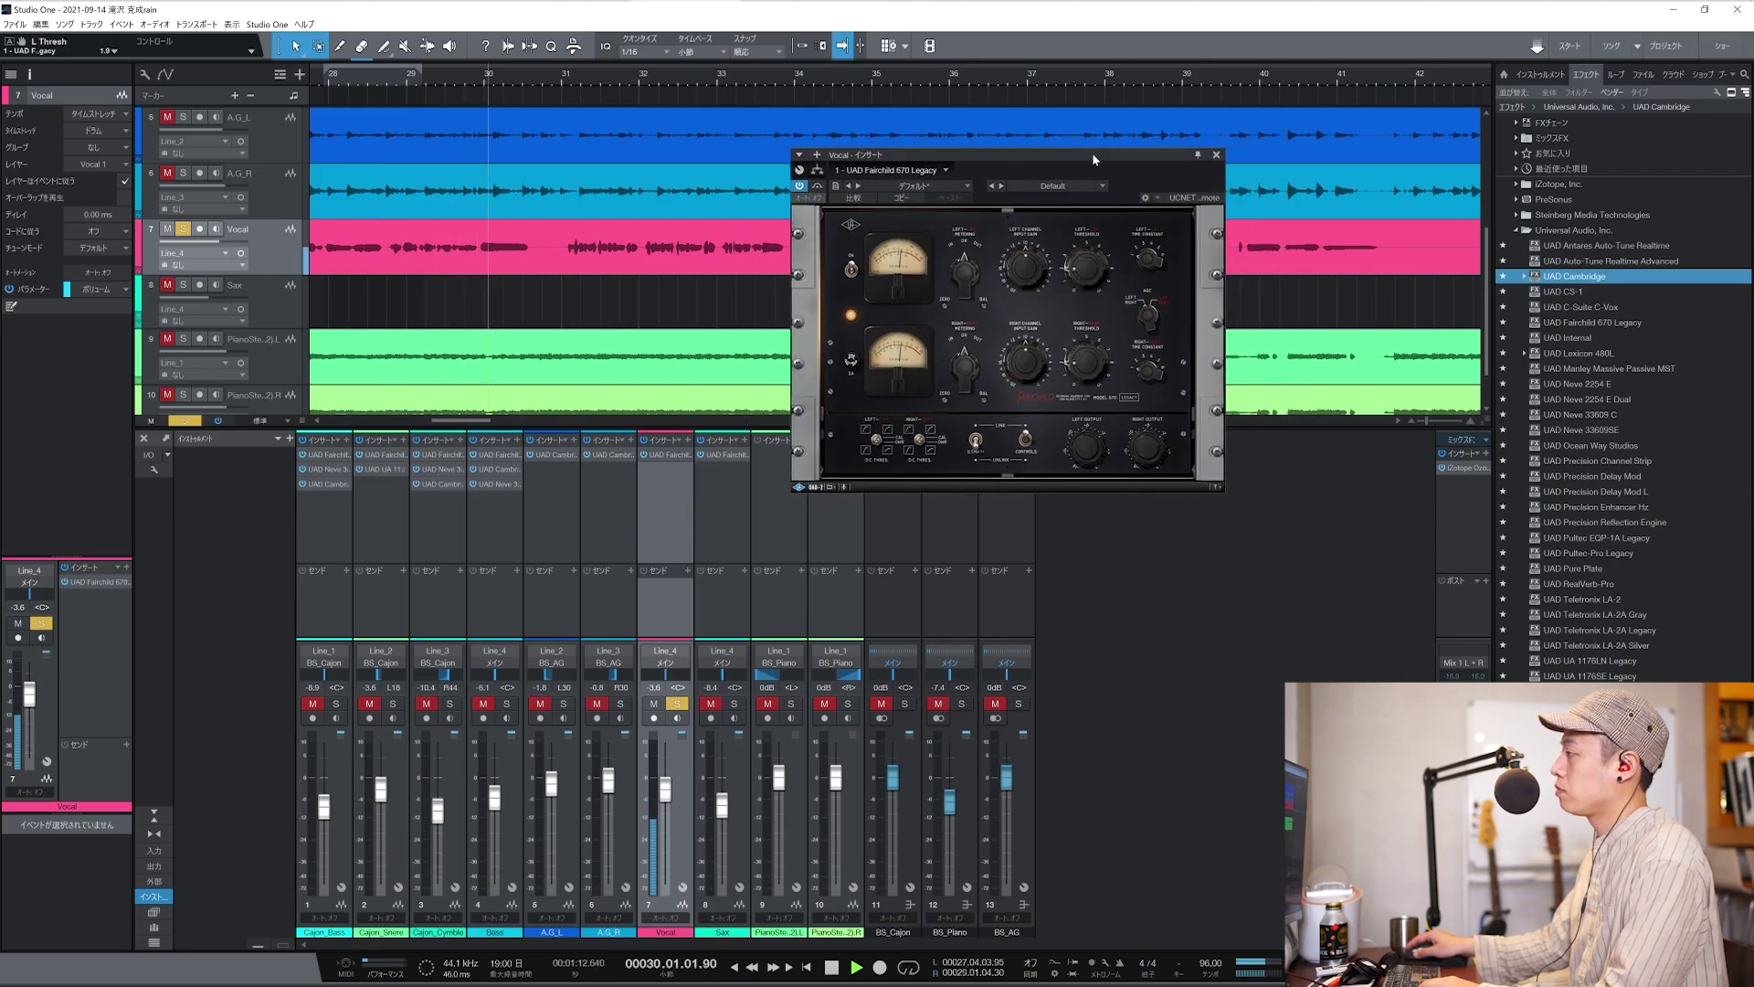
# Insert UAD UA 1176LN Legacy and UAD Cambridge after the Fairchild on the Vocal channel.
pyautogui.click(1554, 291)
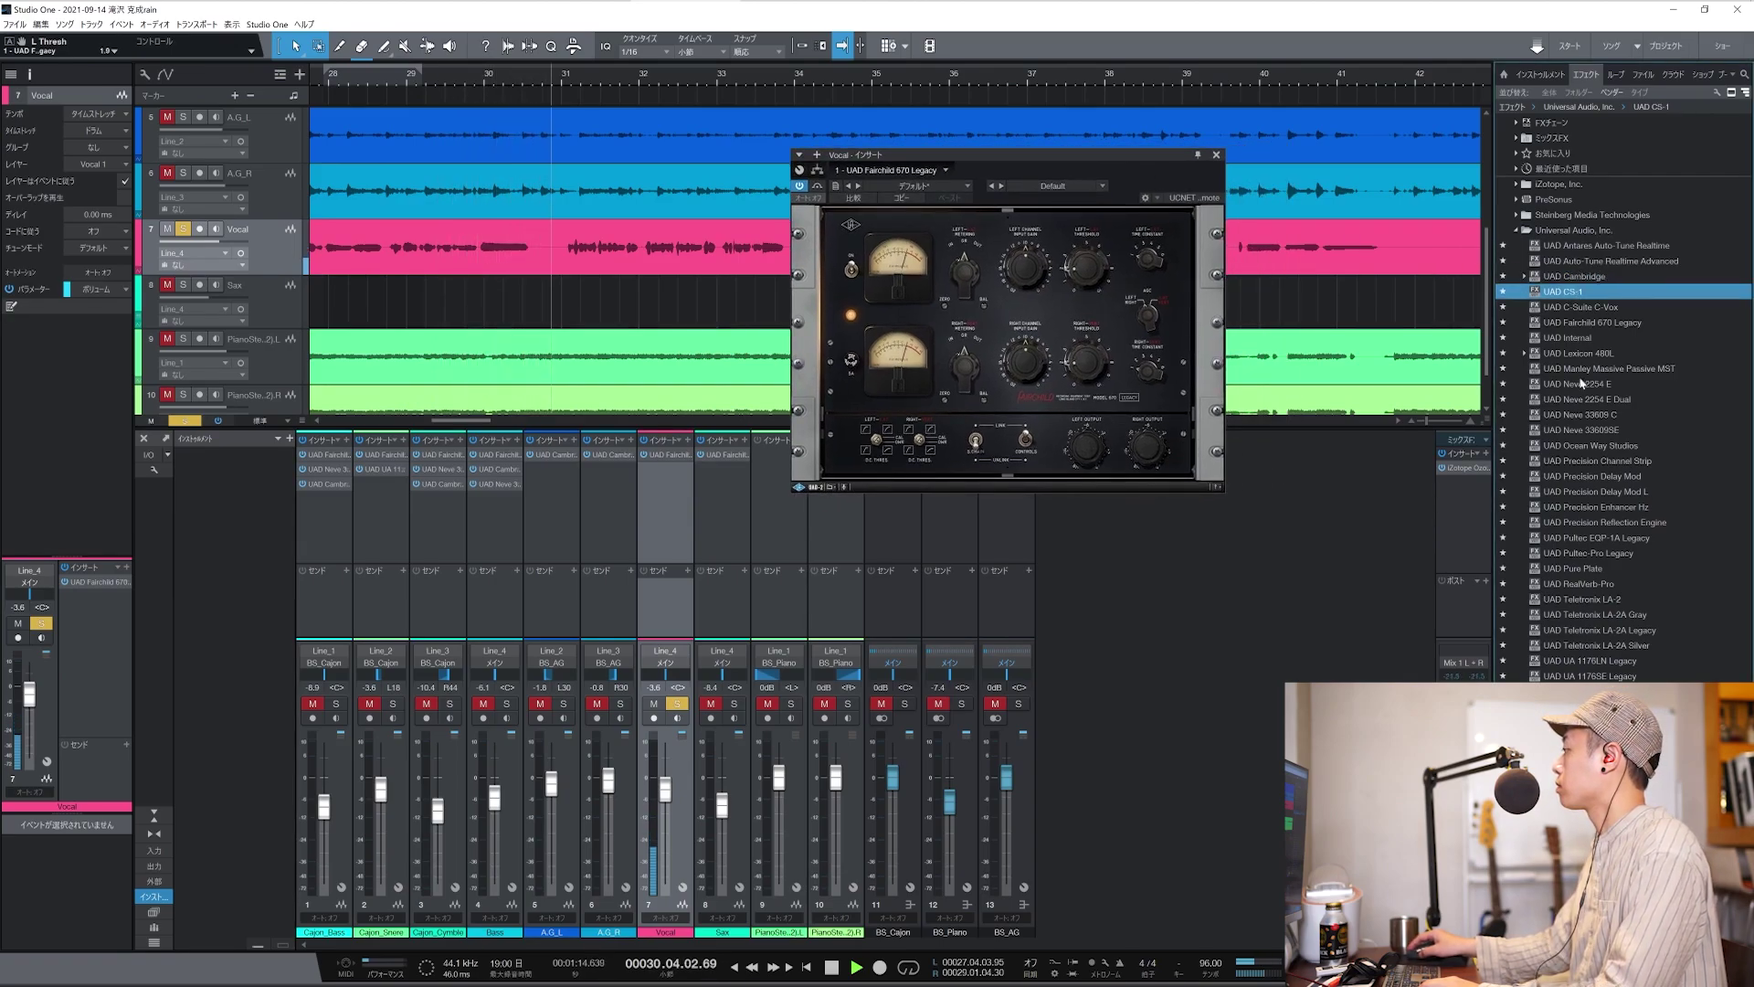
pyautogui.click(1578, 417)
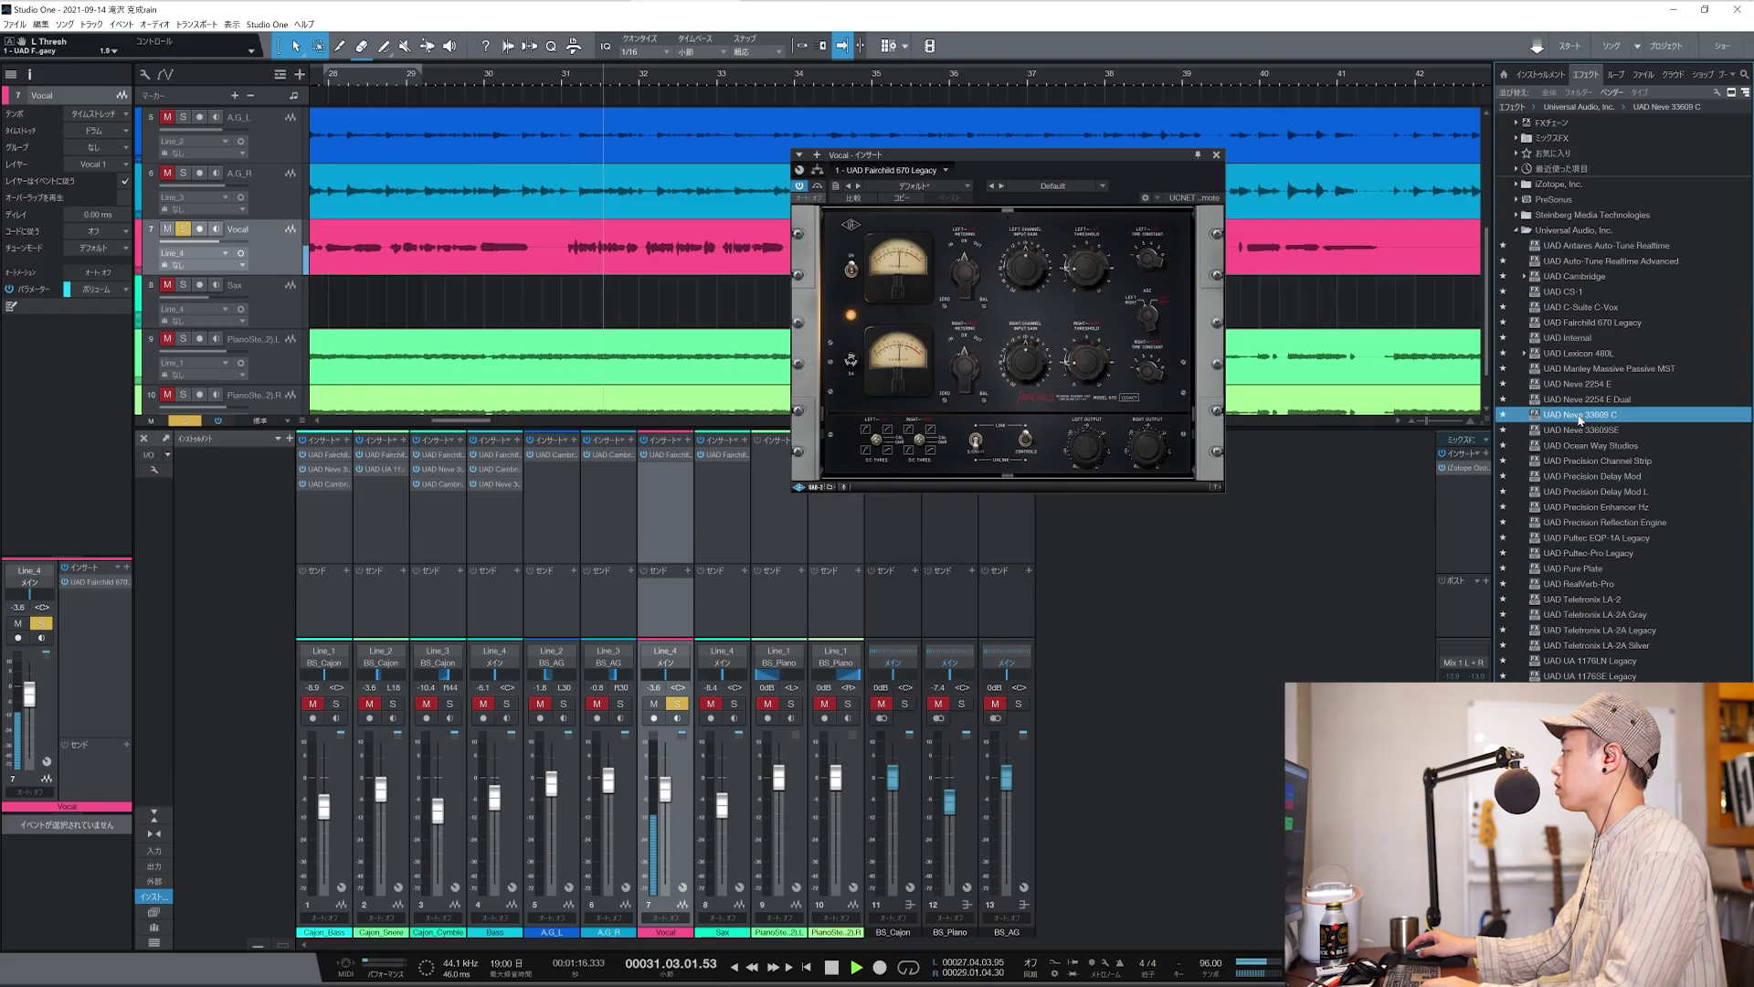
pyautogui.moveTo(1590, 661); pyautogui.dragTo(667, 485)
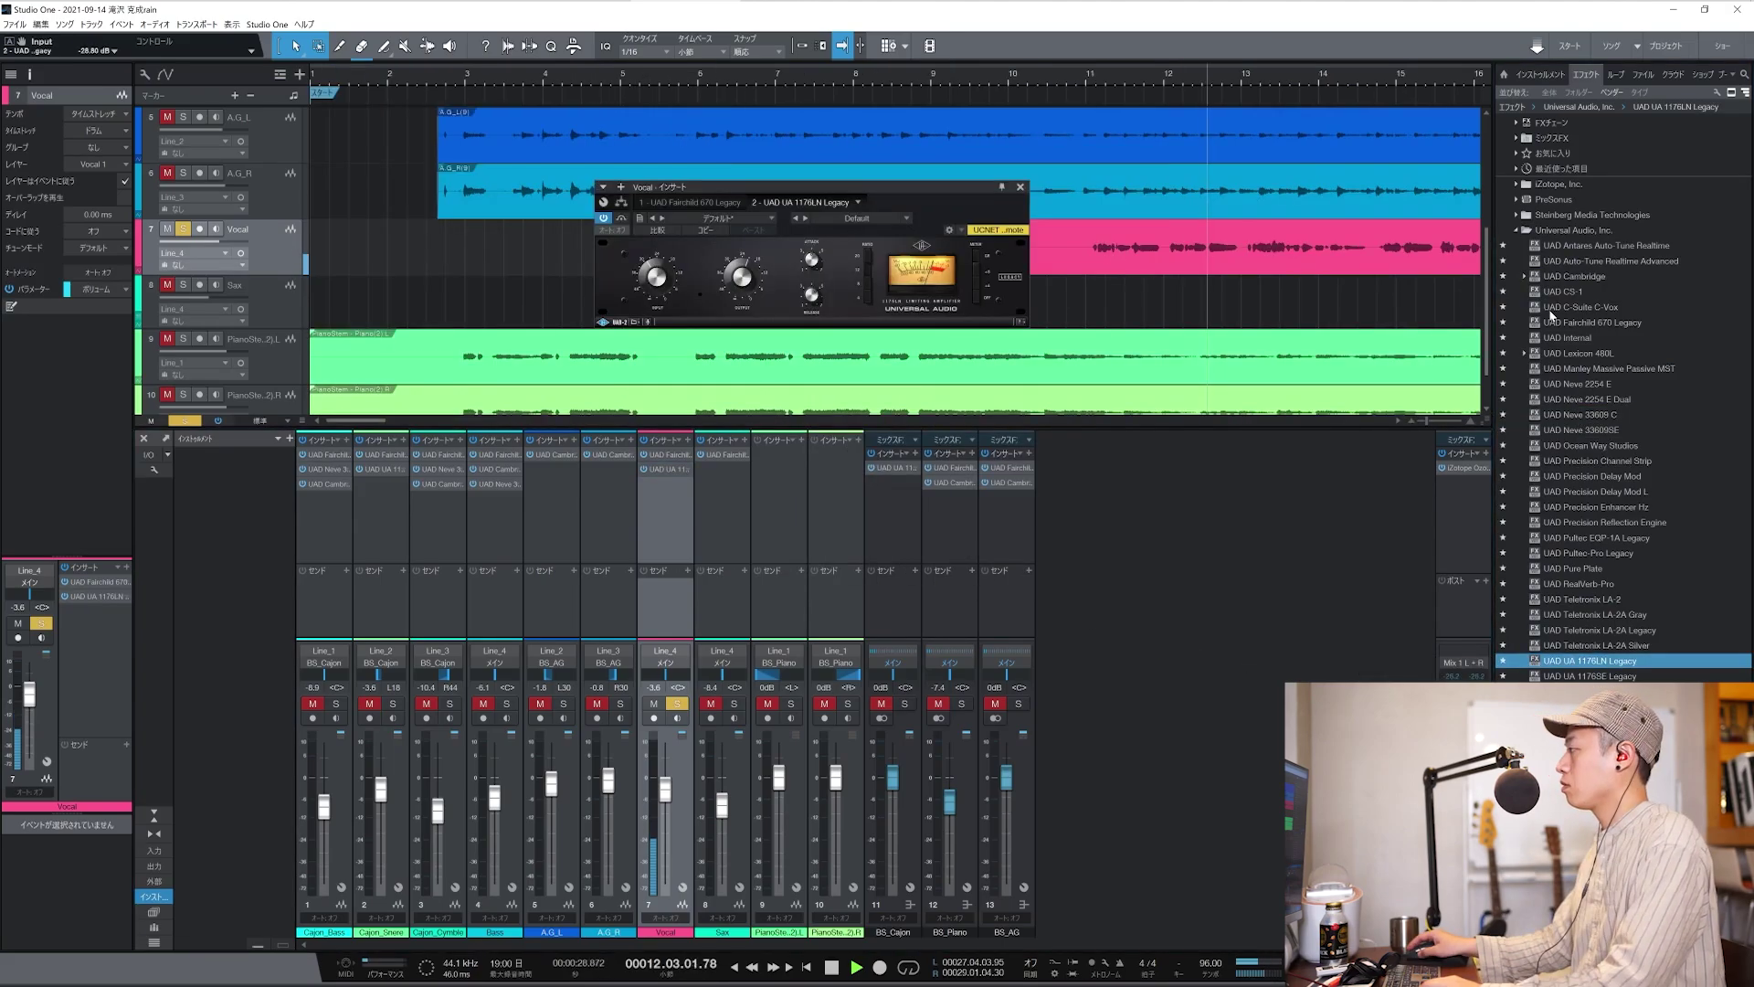
pyautogui.moveTo(1574, 276); pyautogui.dragTo(666, 493)
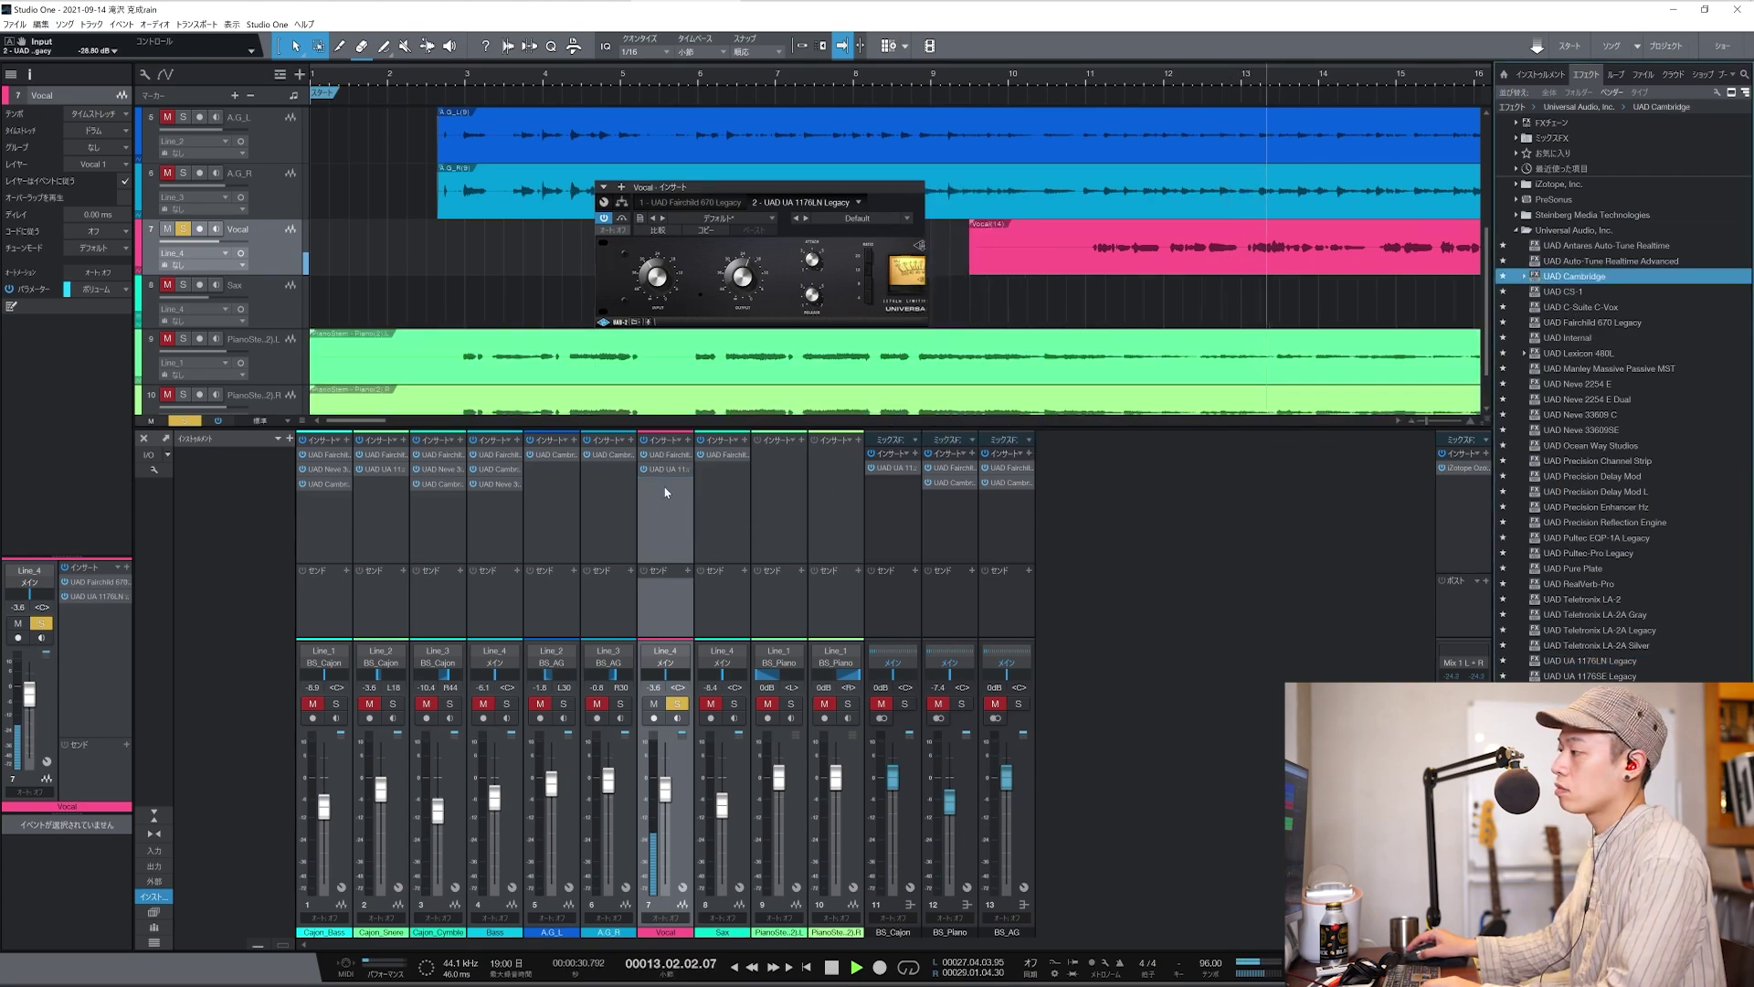
# Boost the highs and cut the lows near 89 Hz on Vocal's UAD Cambridge, and set its Fairchild's left threshold to 2.6.
pyautogui.moveTo(755, 270); pyautogui.dragTo(808, 266)
pyautogui.moveTo(694, 268); pyautogui.dragTo(687, 279)
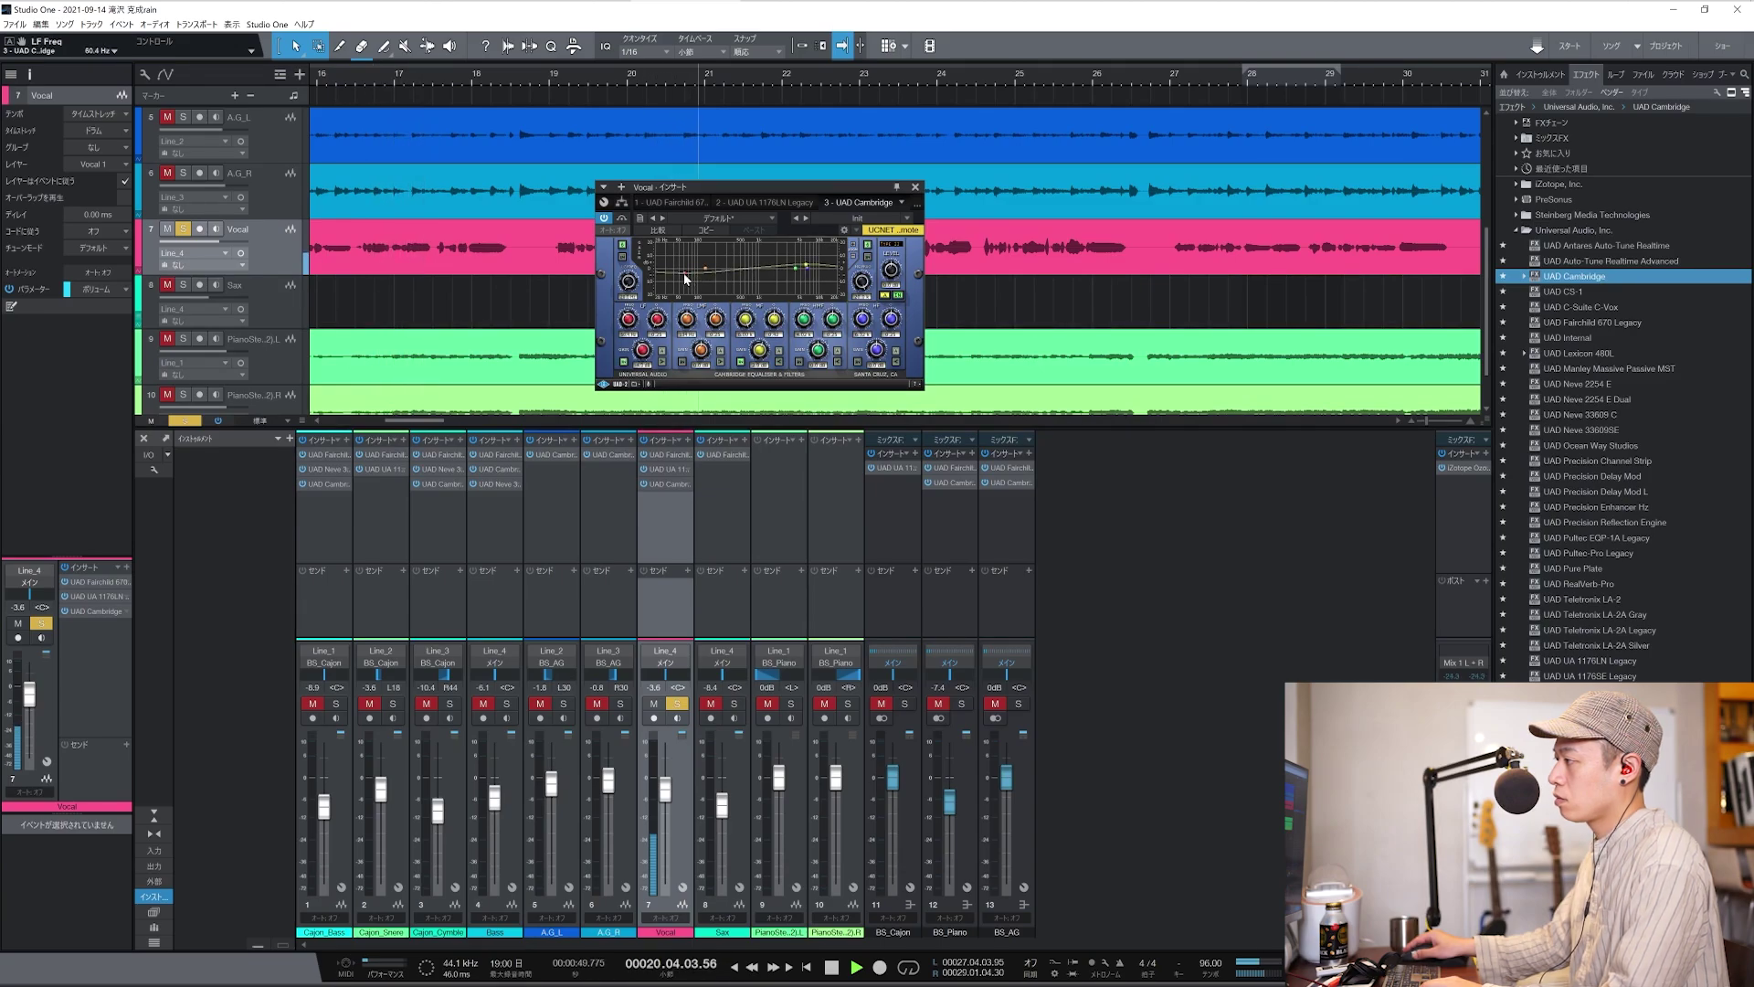
pyautogui.moveTo(684, 279); pyautogui.dragTo(687, 278)
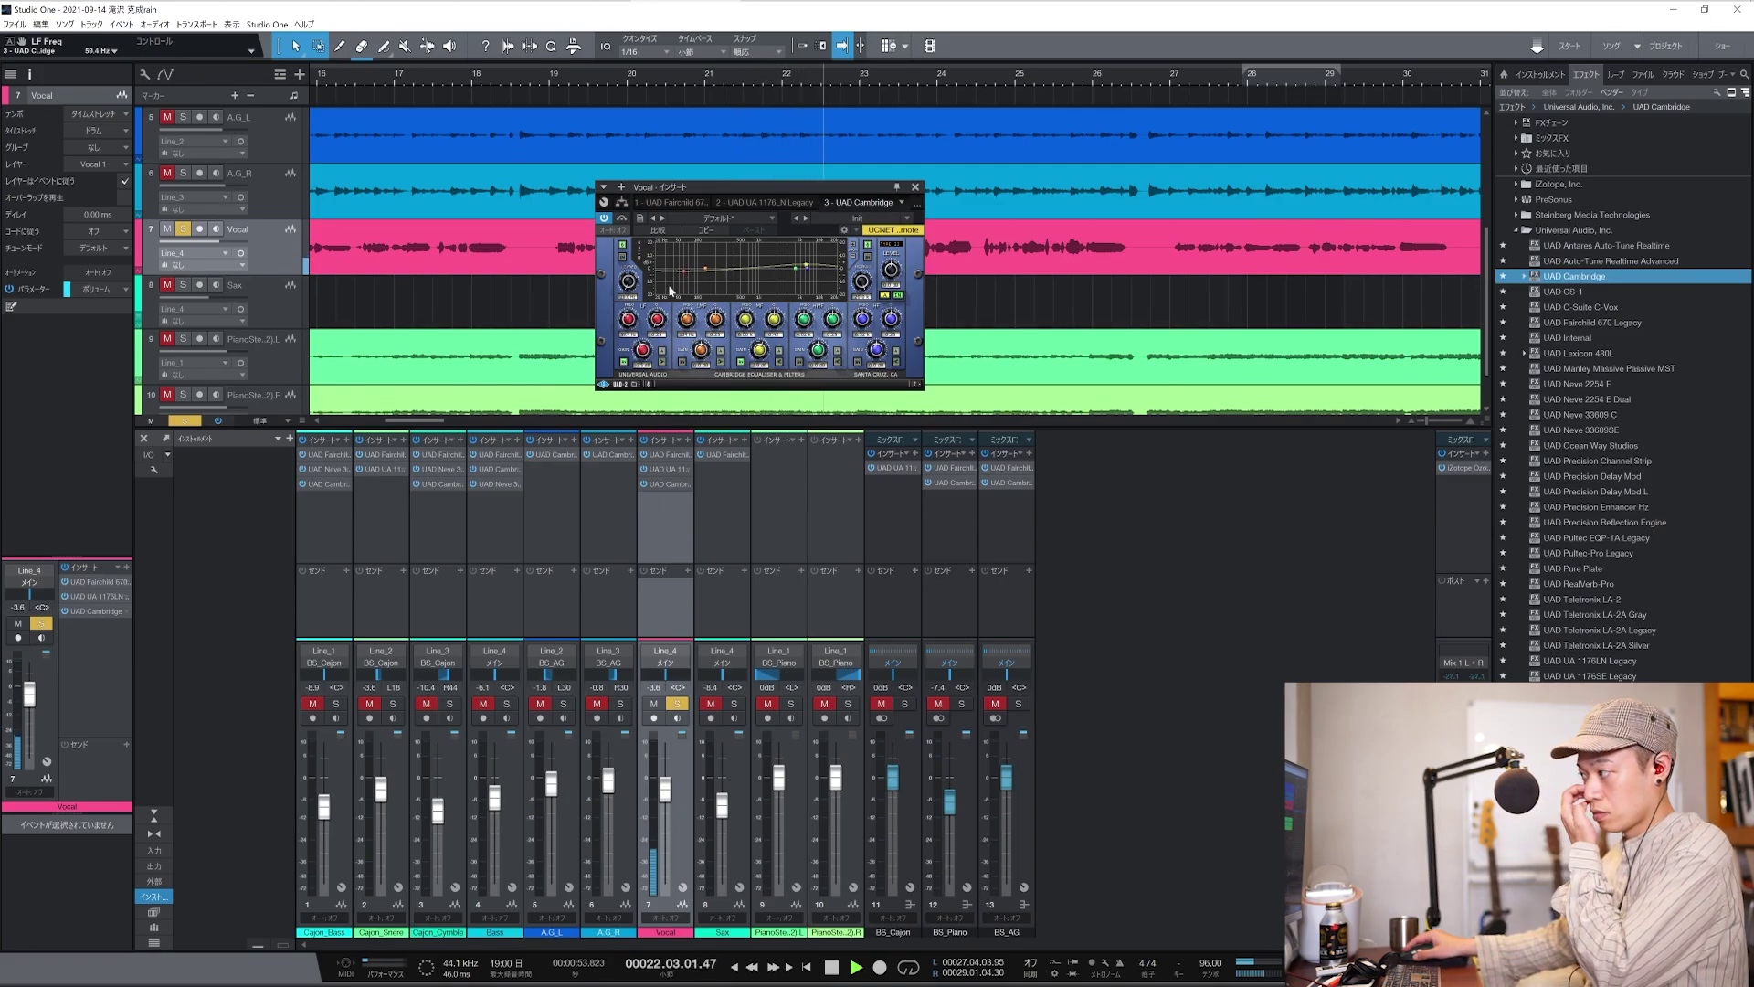
pyautogui.click(673, 454)
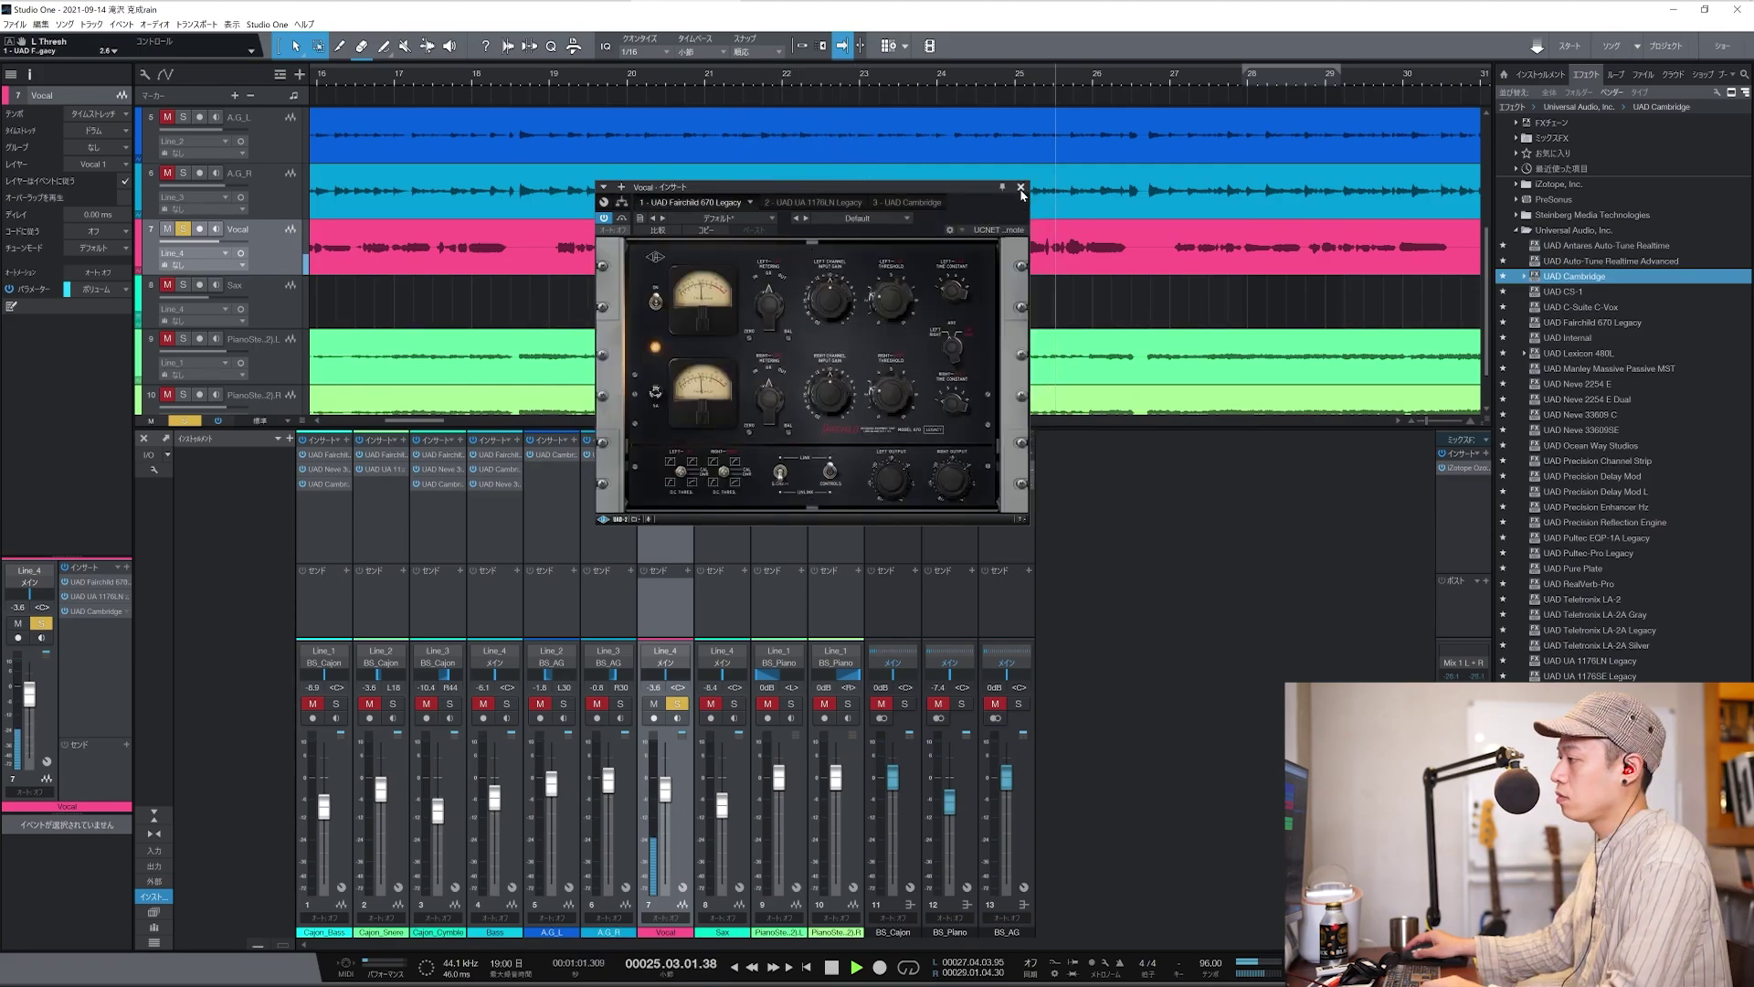
pyautogui.click(673, 454)
# Add the guitars, bass, cajon and piano to the vocal solo and raise the Vocal fader to +3.6 dB.
pyautogui.moveTo(619, 704); pyautogui.dragTo(336, 705)
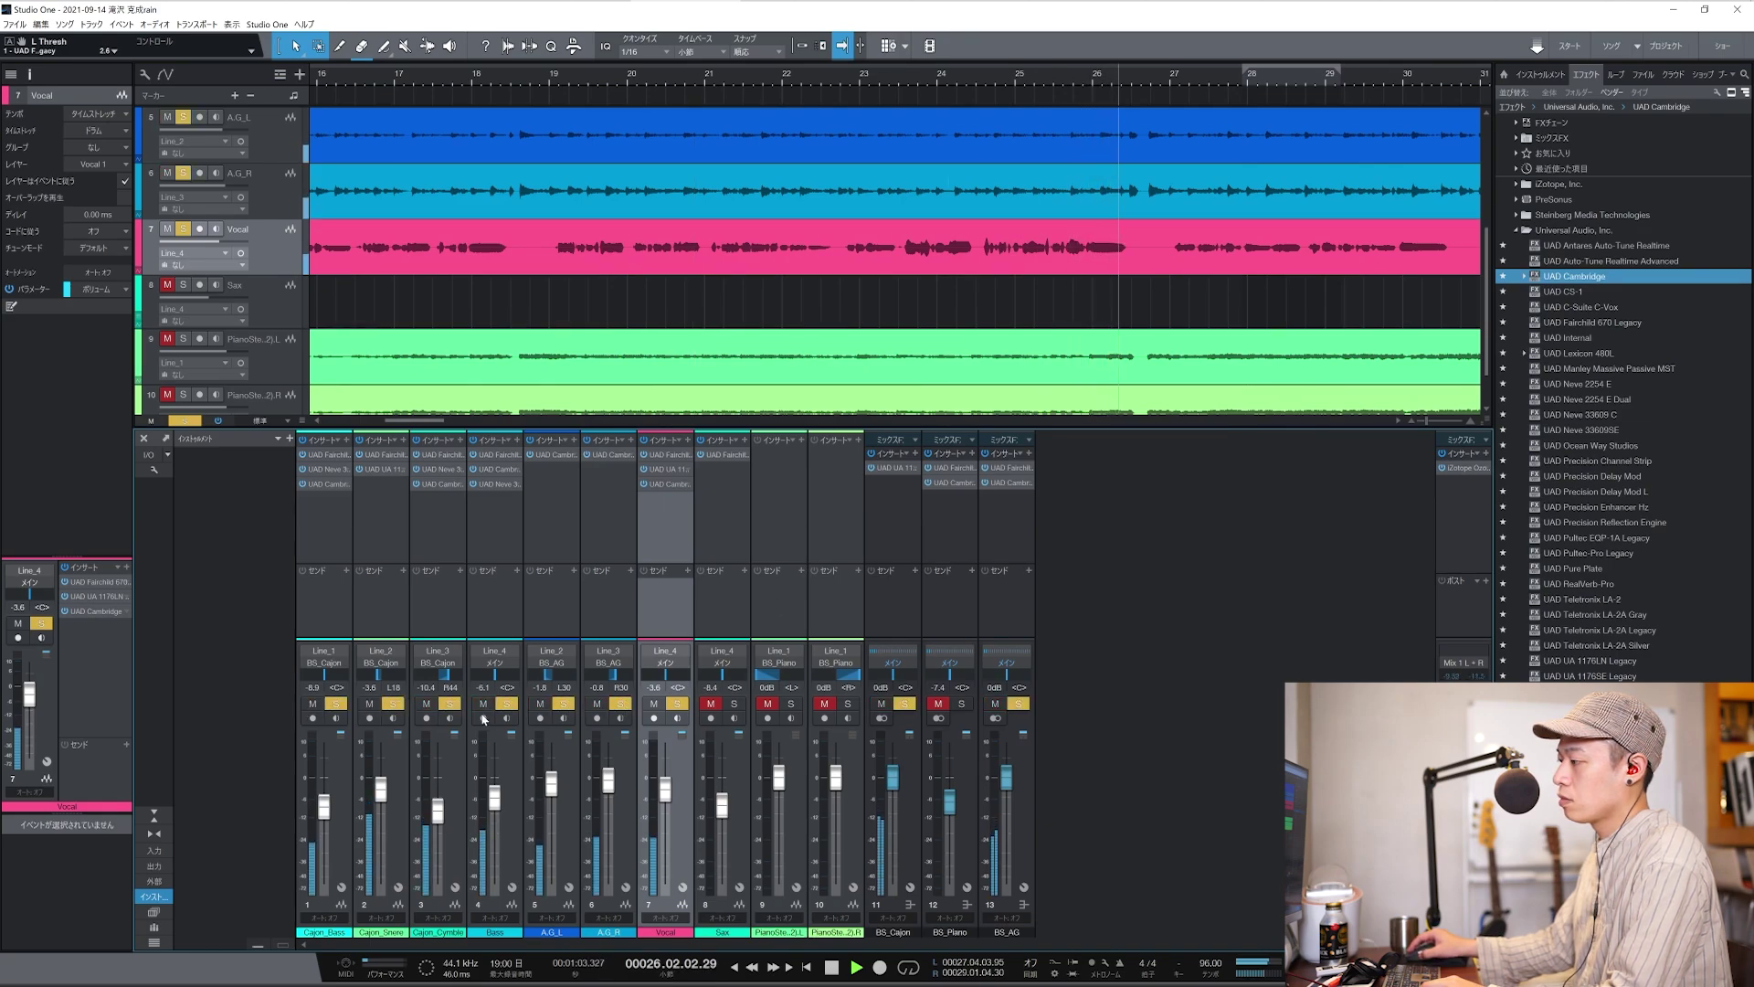
pyautogui.moveTo(961, 703); pyautogui.dragTo(791, 703)
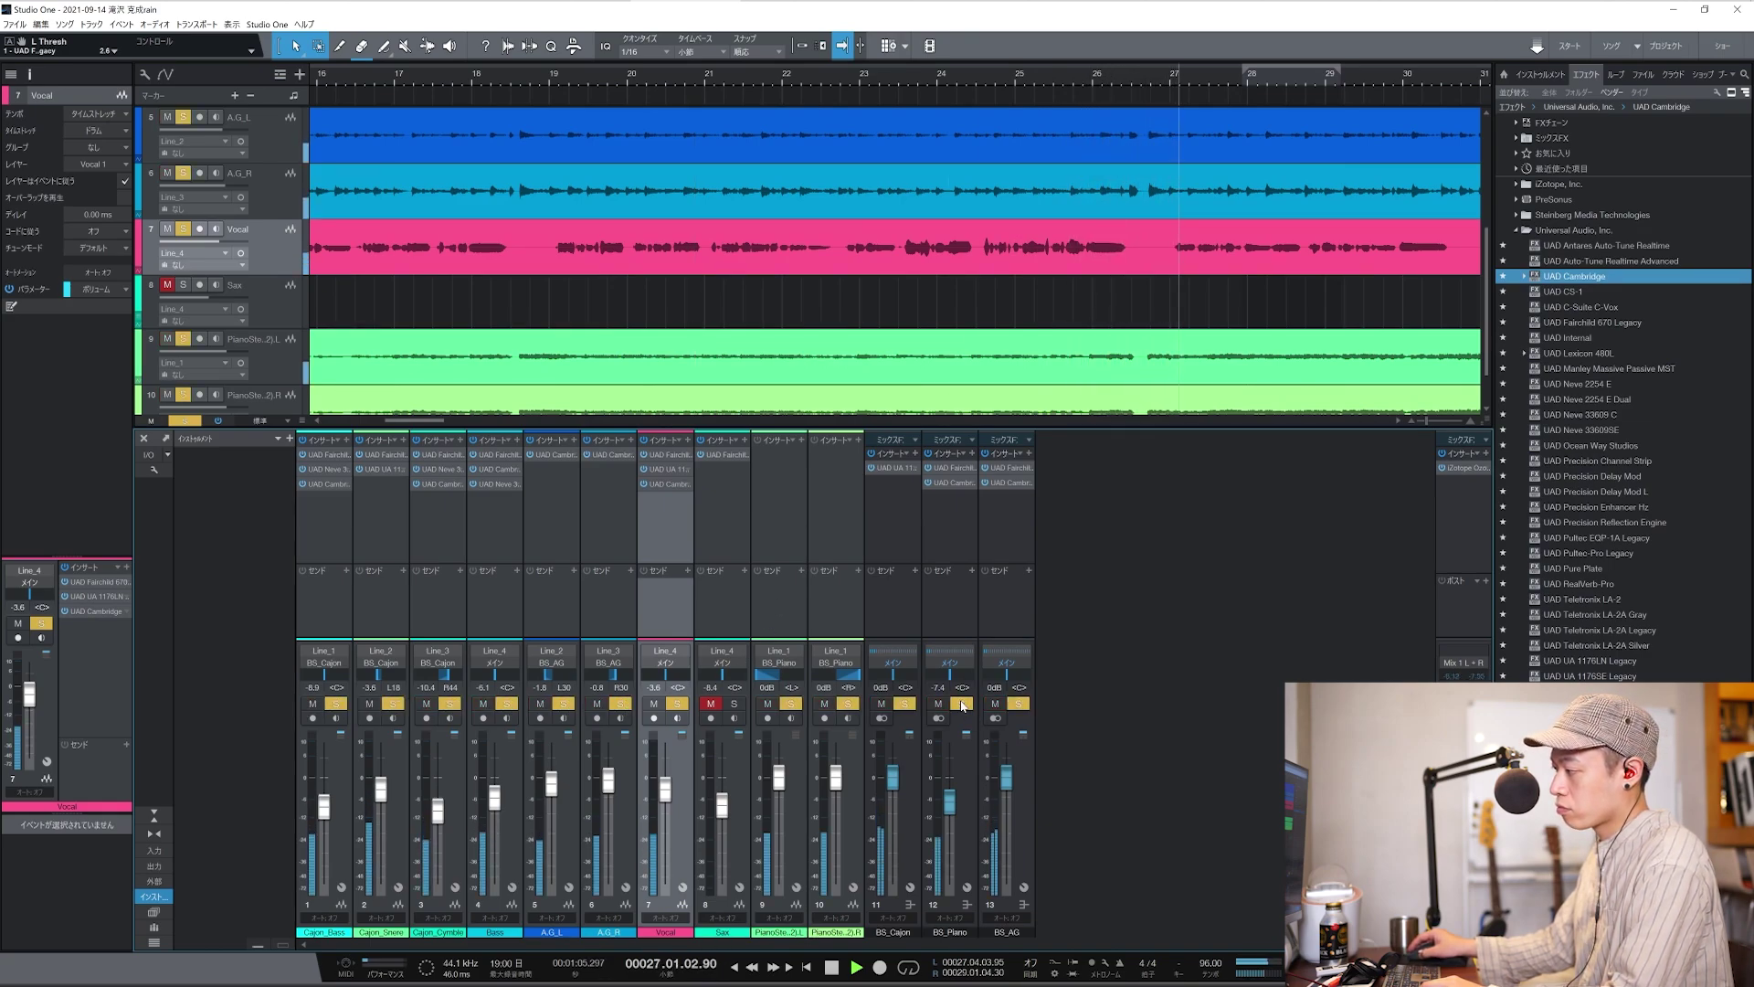
pyautogui.moveTo(668, 800); pyautogui.dragTo(681, 778)
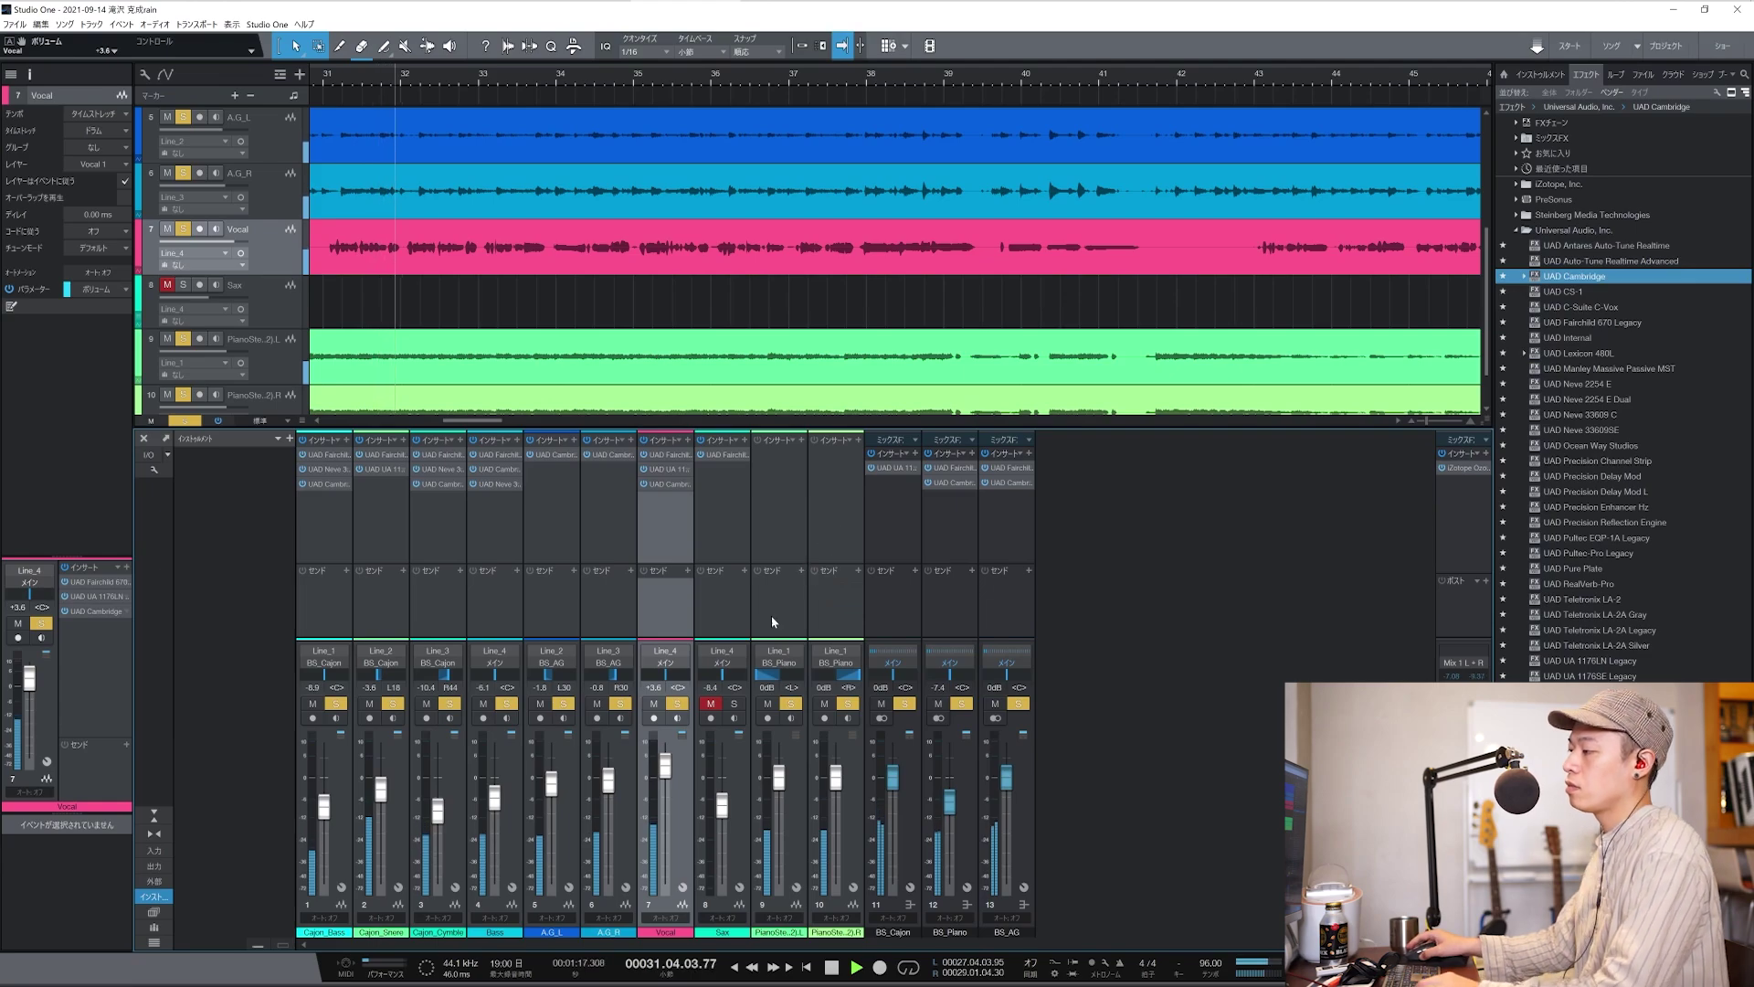
# Solo only the Sax track and play the song from the start of the sax part near bar 62.
pyautogui.scroll(-3, 936, 277)
pyautogui.scroll(-2, 937, 277)
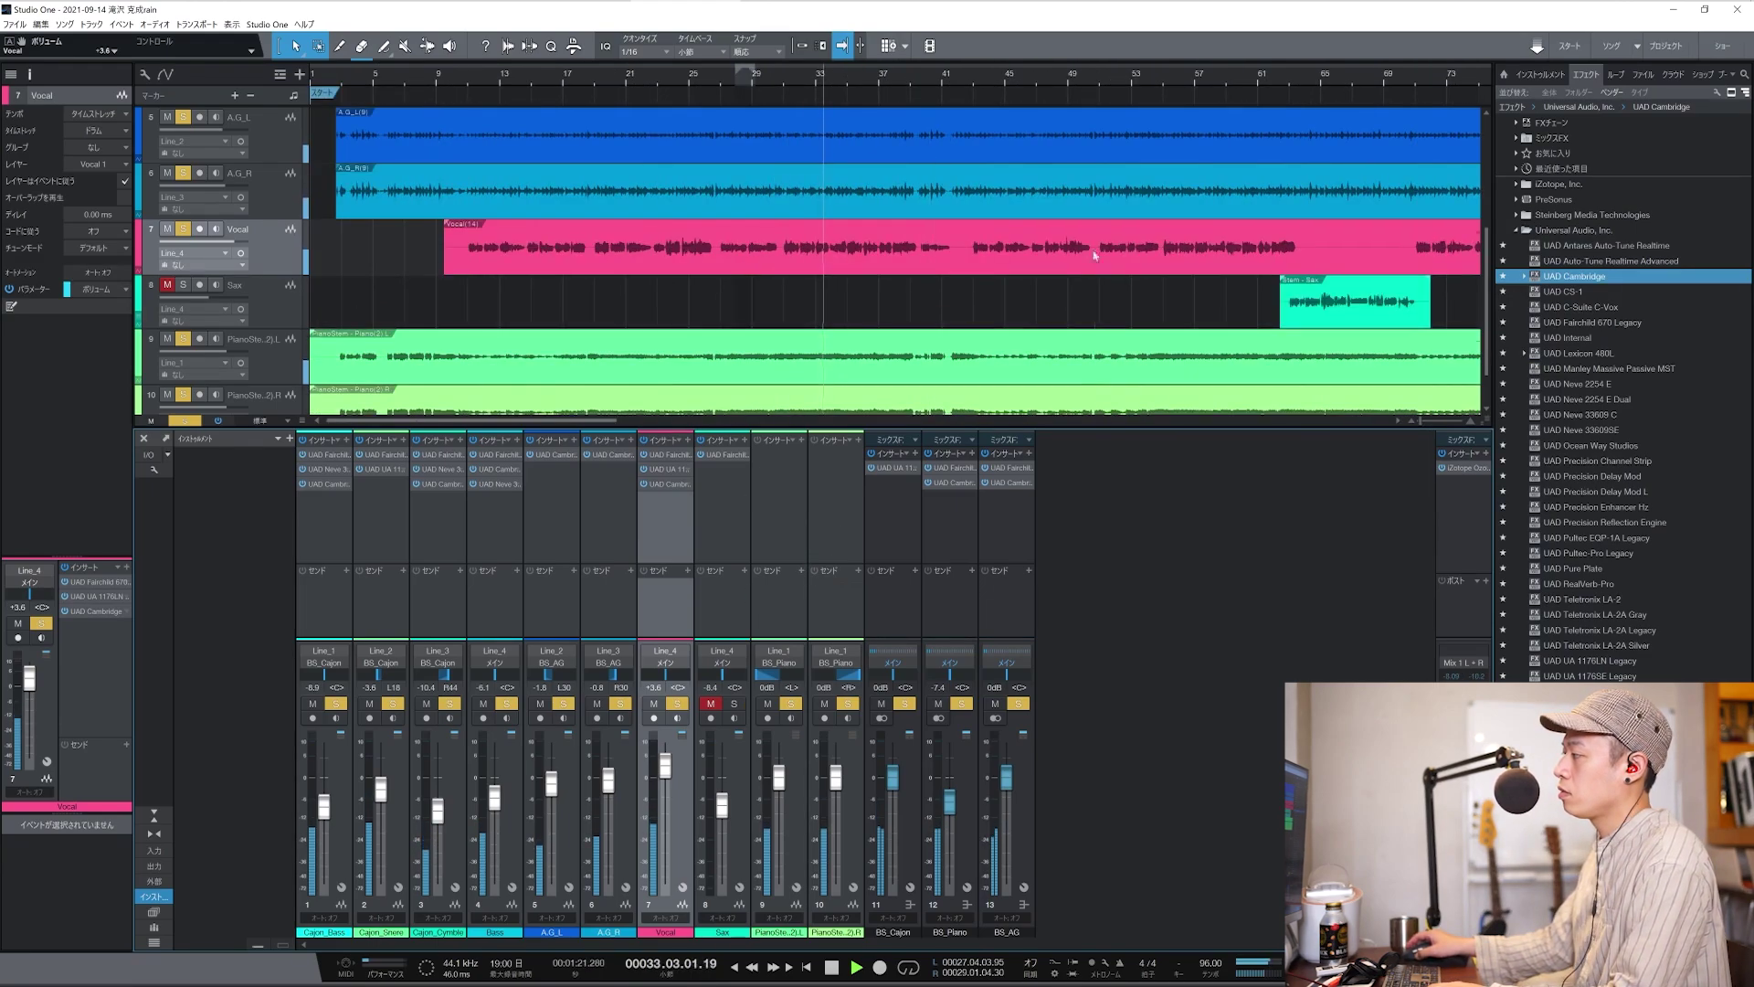
pyautogui.scroll(-1, 1097, 228)
pyautogui.press('space')
pyautogui.click(1281, 78)
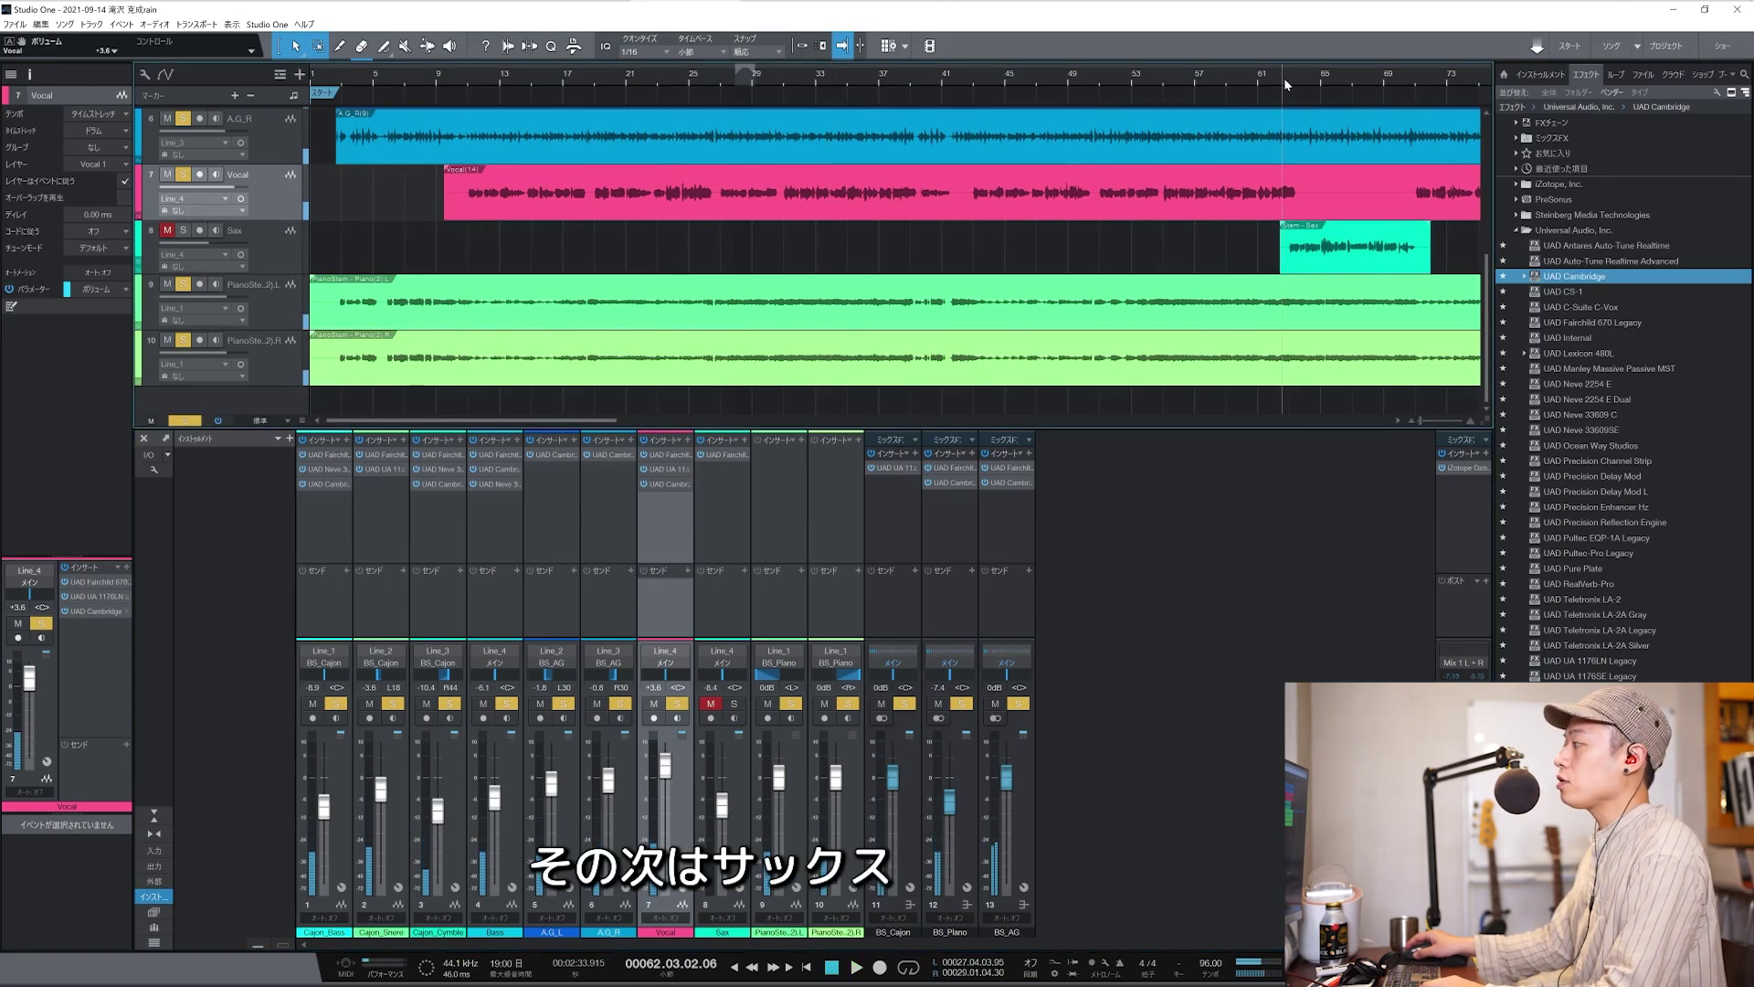
pyautogui.click(734, 704)
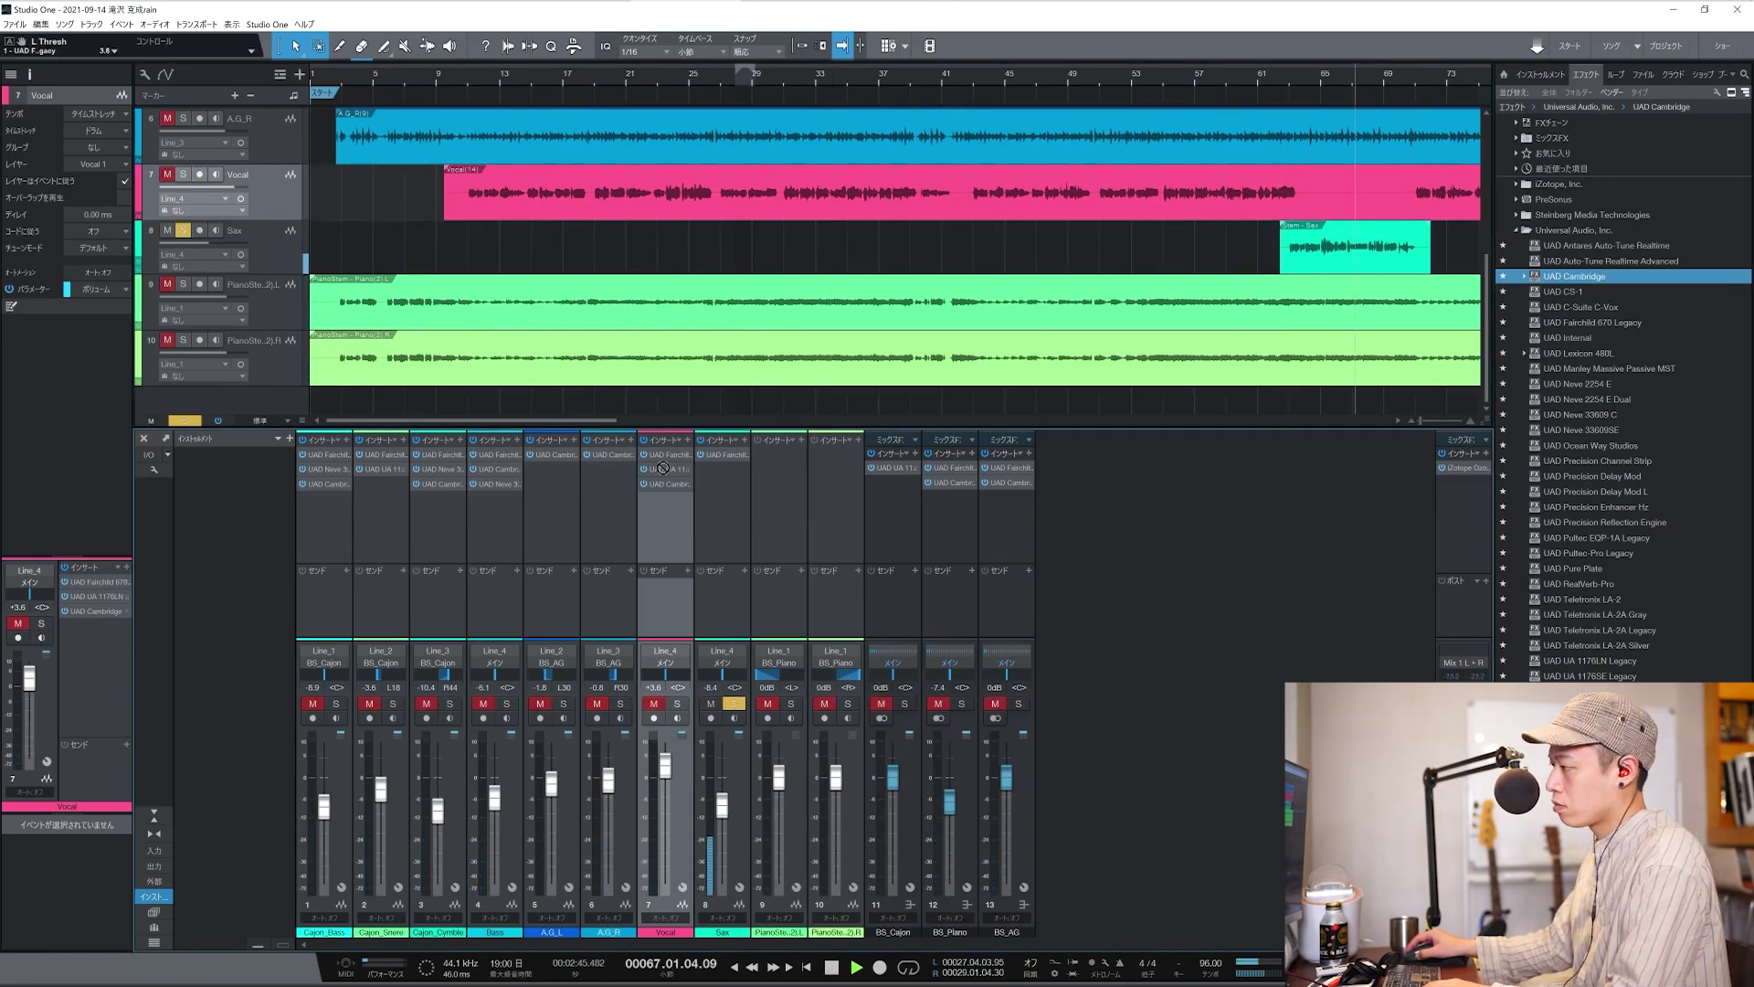
# Shape the Sax's UAD Cambridge by lowering the mid-band frequency to about 1.18 kHz and setting the HF gain to -4.8 dB.
pyautogui.doubleClick(723, 469)
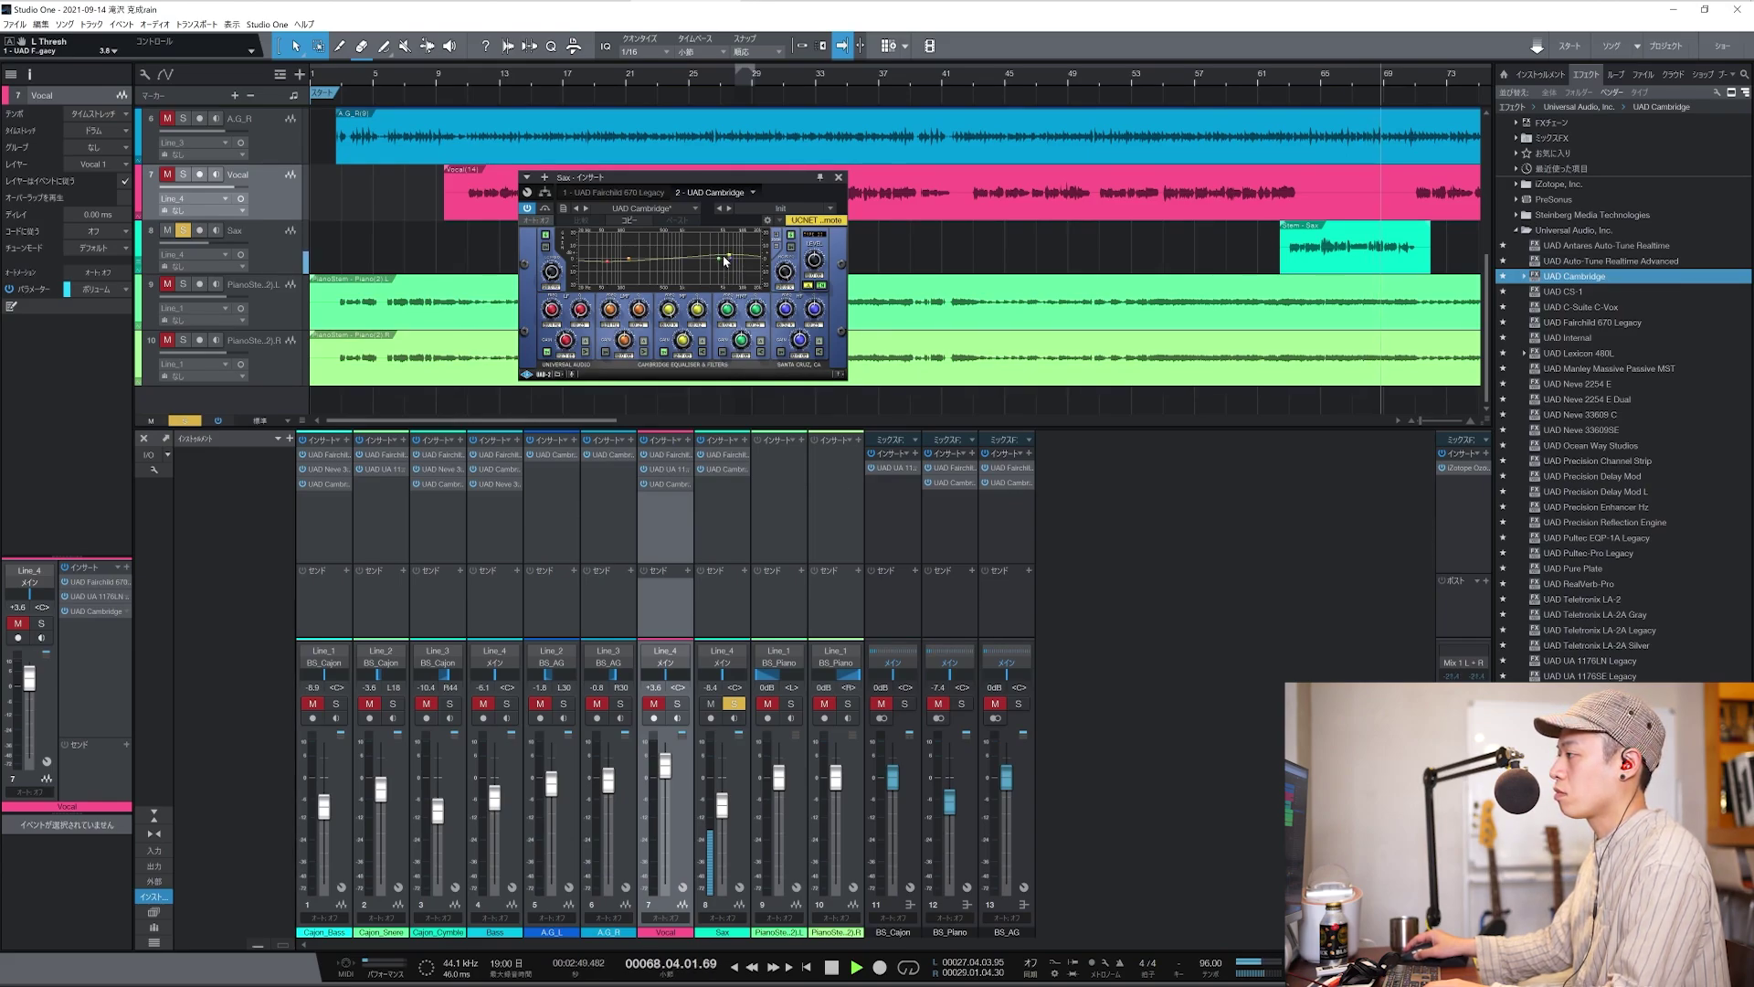
pyautogui.moveTo(731, 258); pyautogui.dragTo(706, 260)
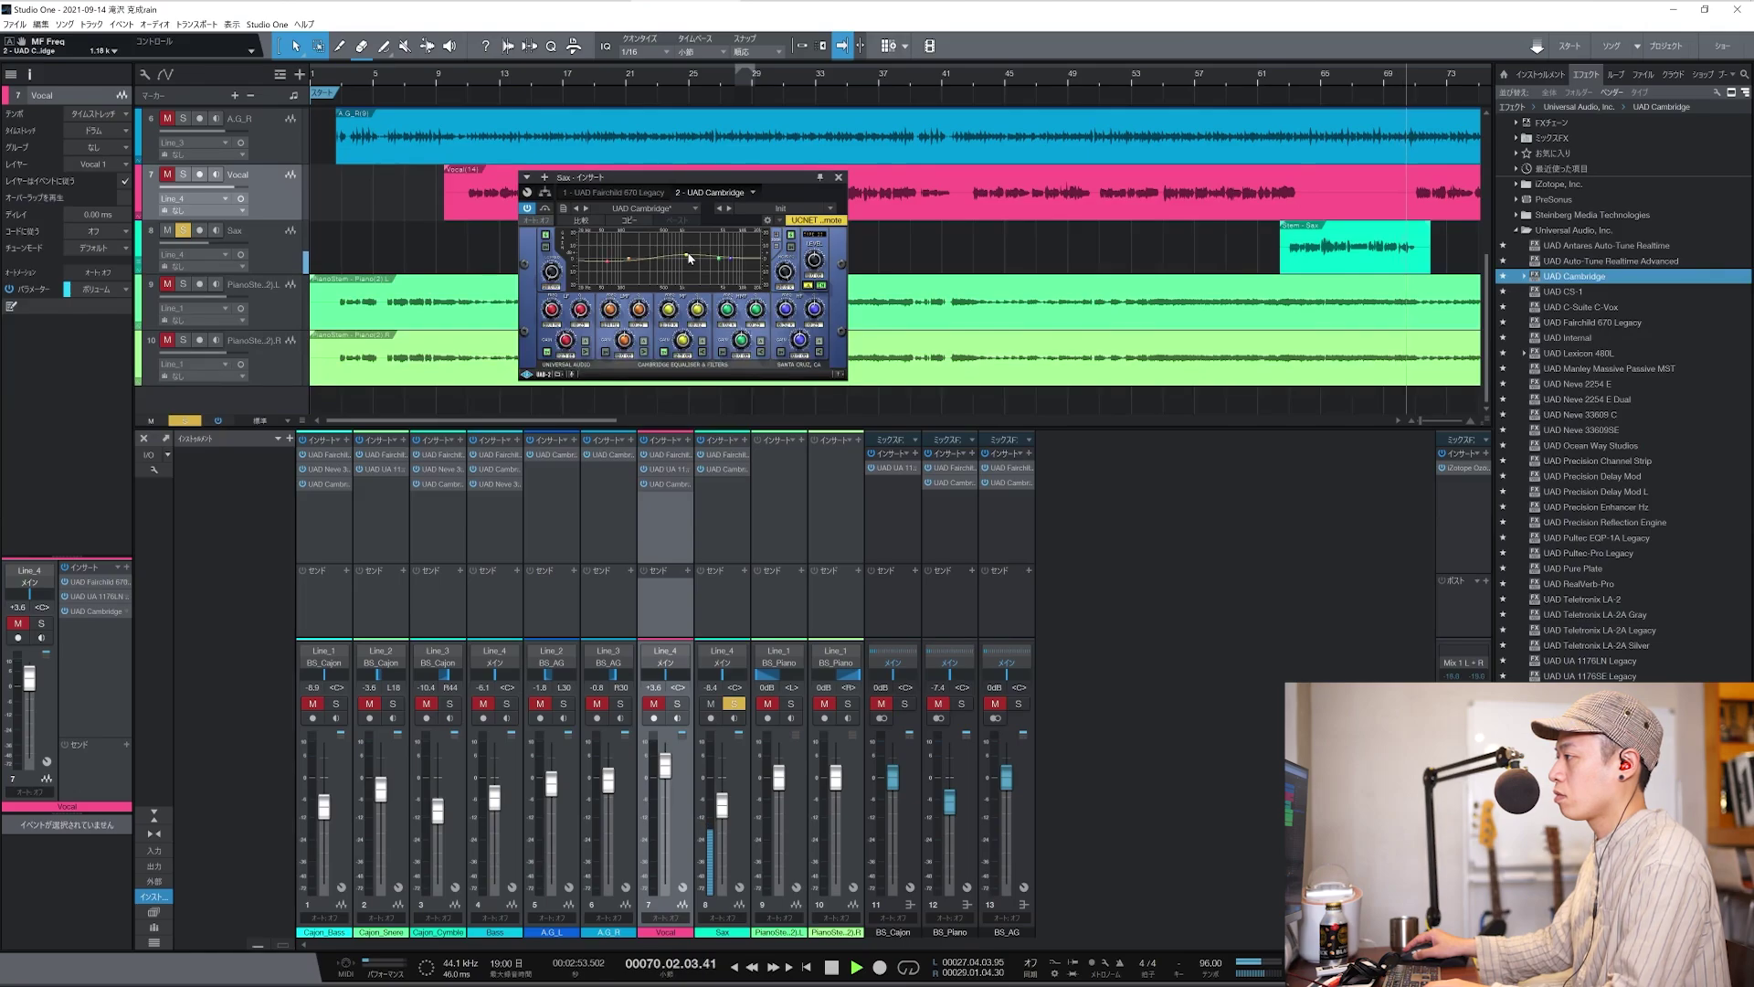
pyautogui.click(672, 252)
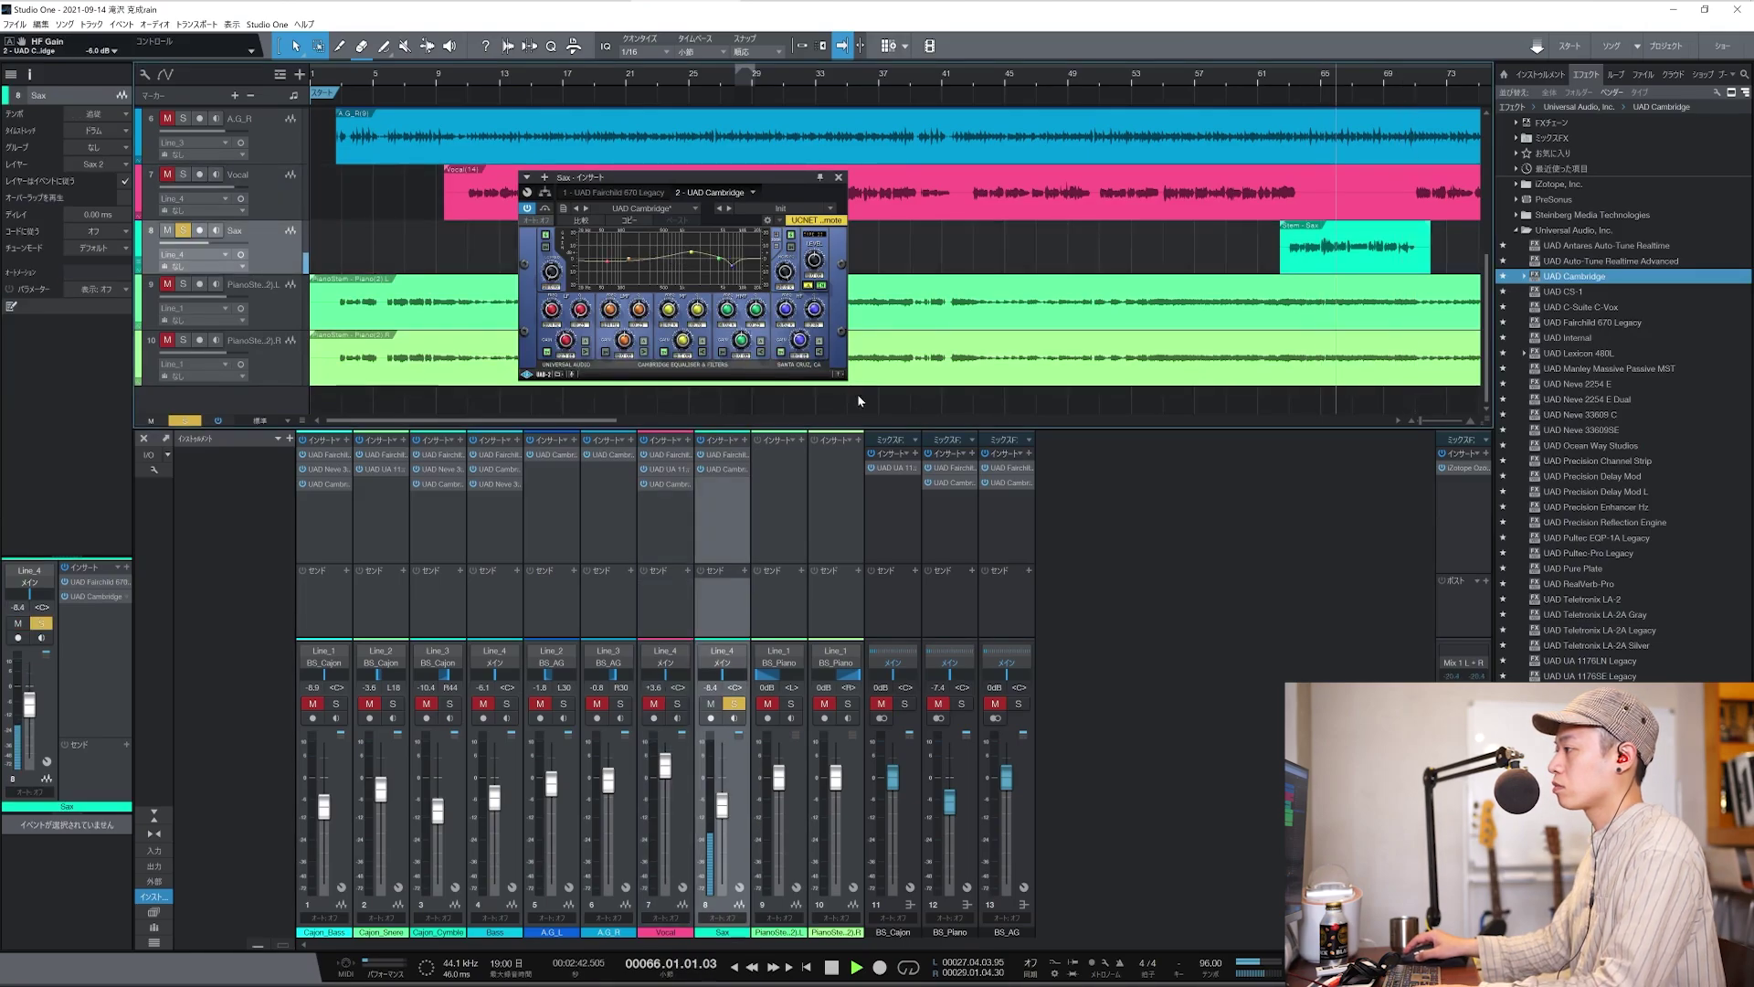
pyautogui.moveTo(799, 338); pyautogui.dragTo(797, 345)
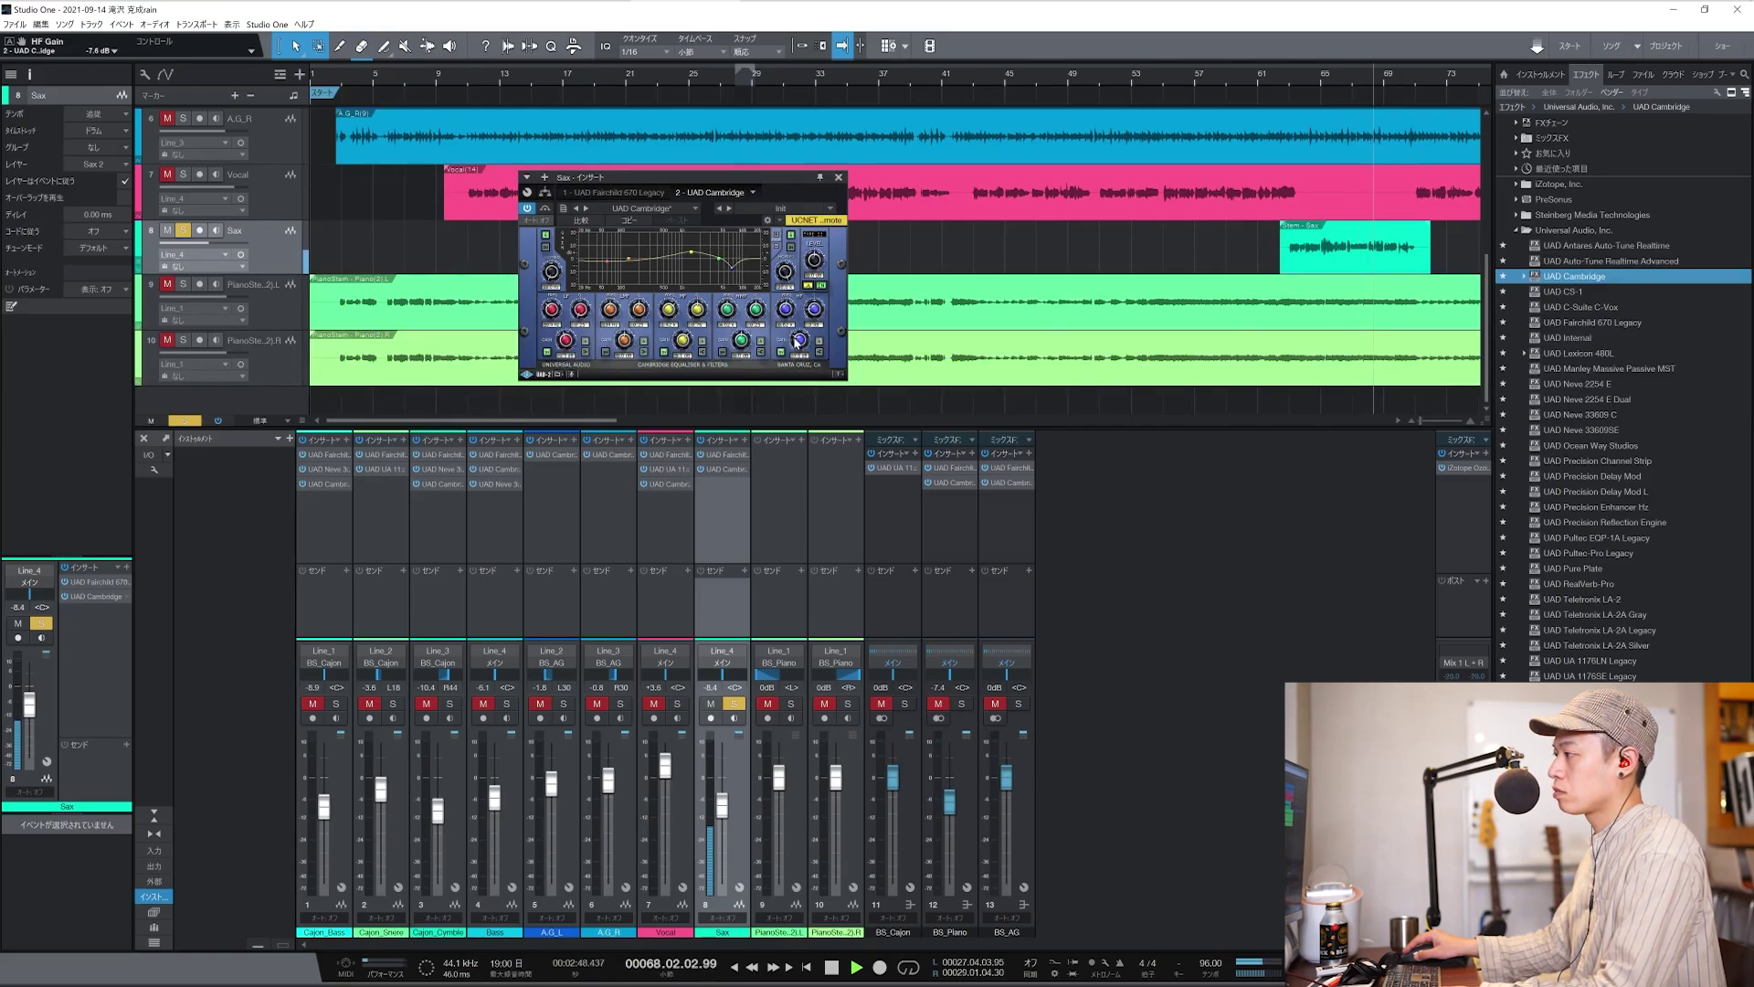
pyautogui.moveTo(799, 338); pyautogui.dragTo(800, 335)
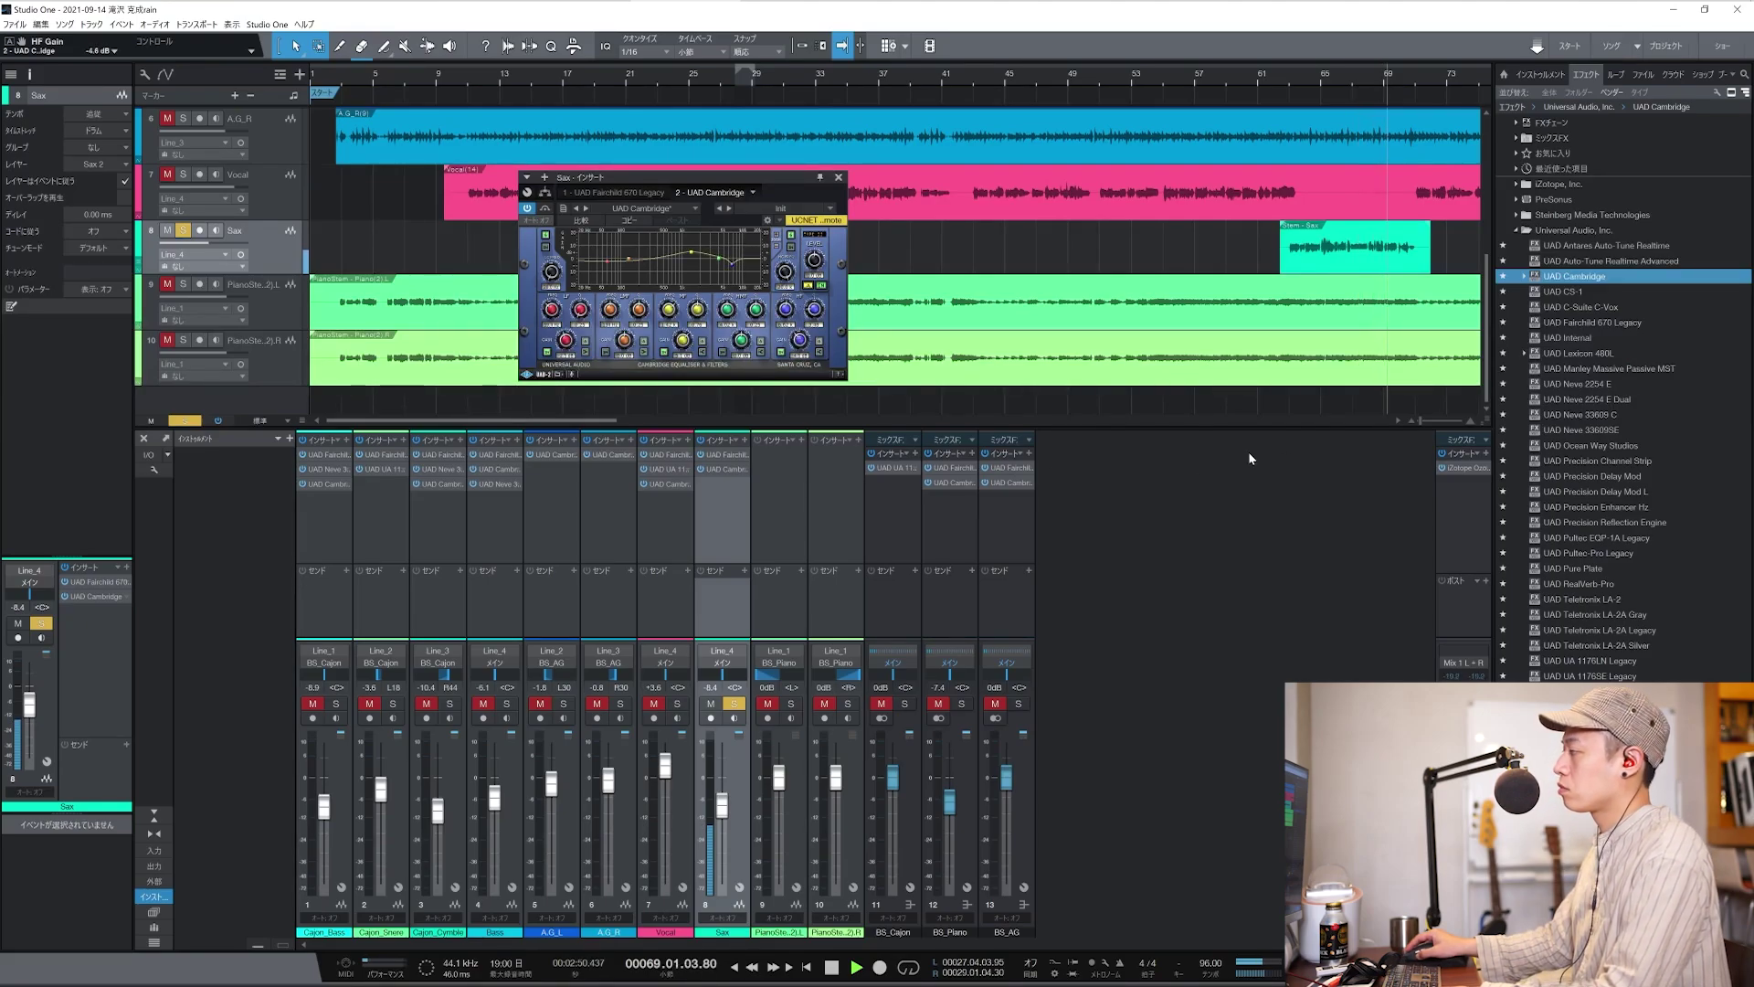
# Unsolo the Sax, replay its part with the full mix and raise the Sax fader to -3.6 dB.
pyautogui.click(734, 704)
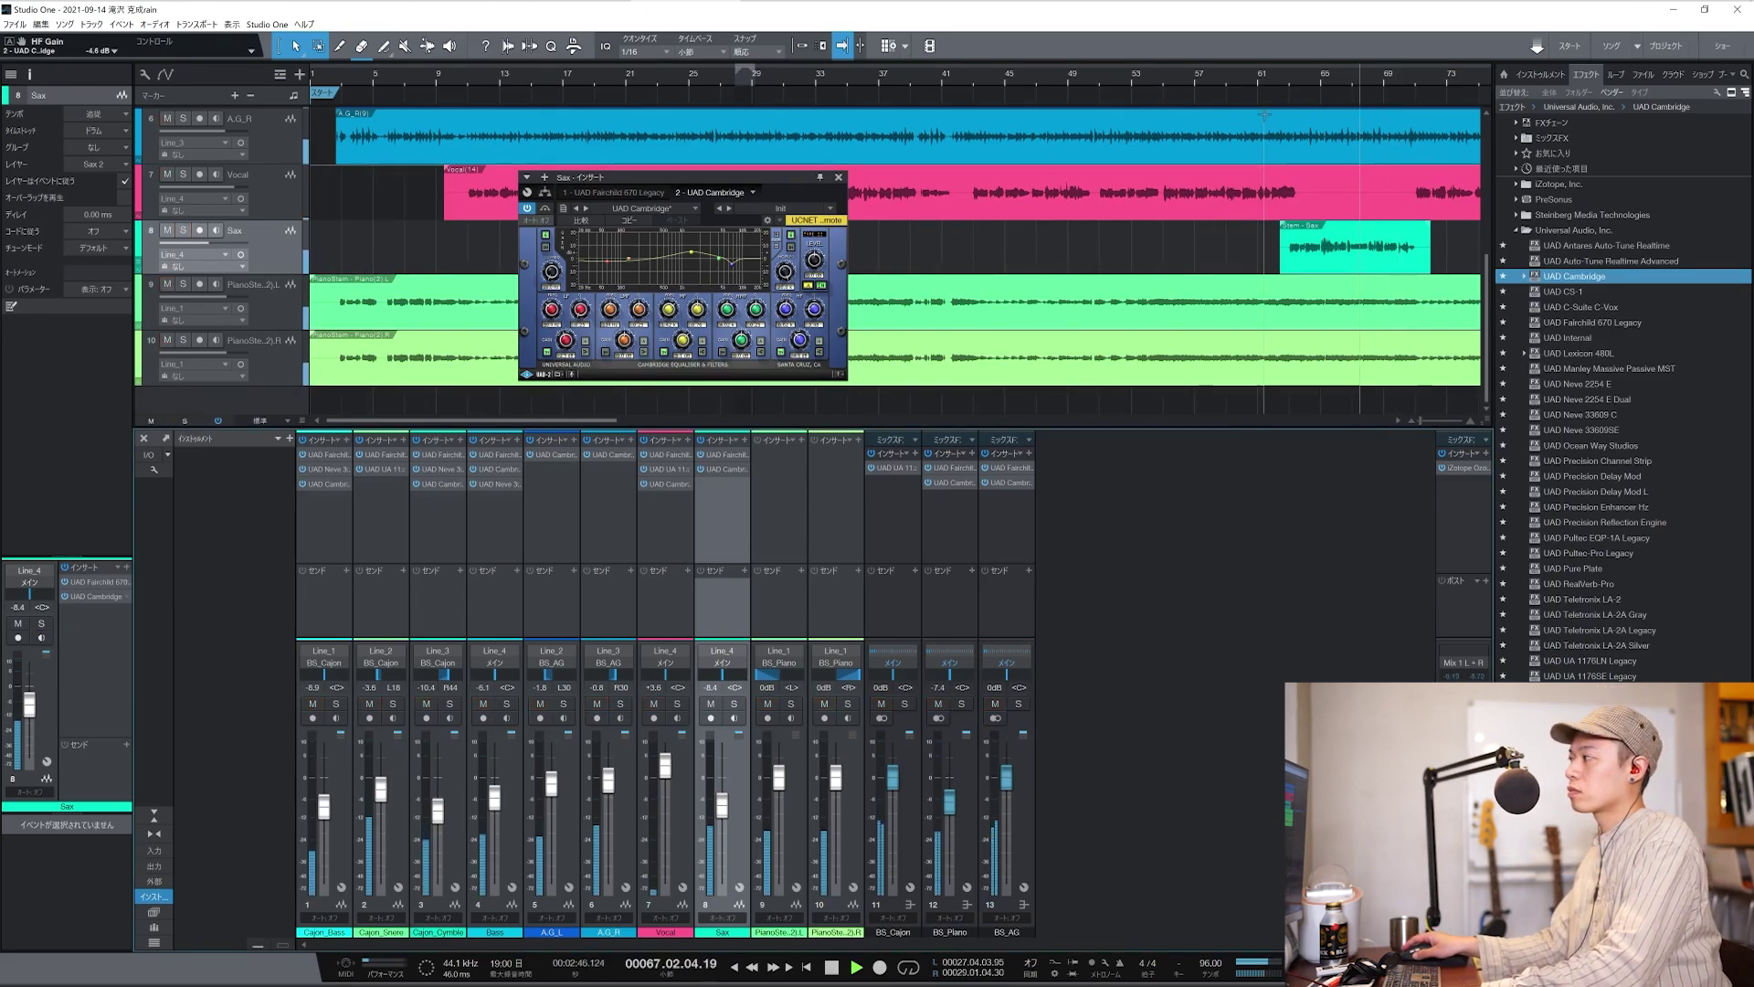
pyautogui.click(1283, 79)
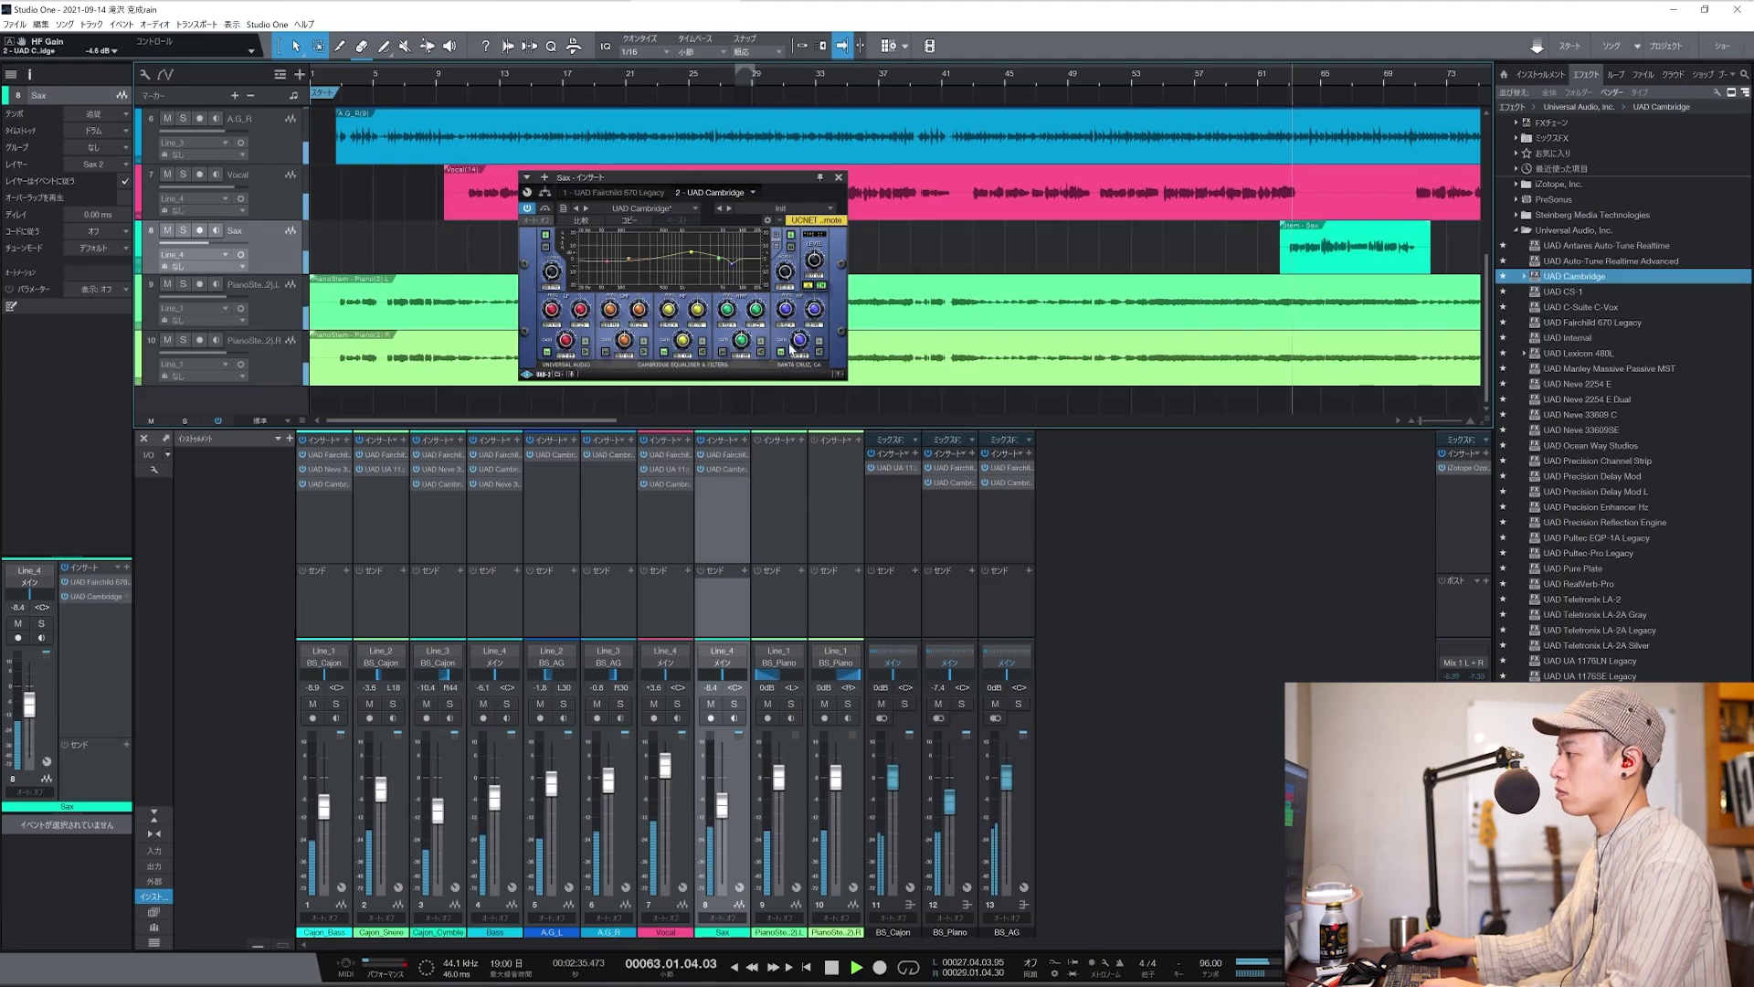
pyautogui.click(725, 471)
pyautogui.moveTo(724, 806); pyautogui.dragTo(731, 791)
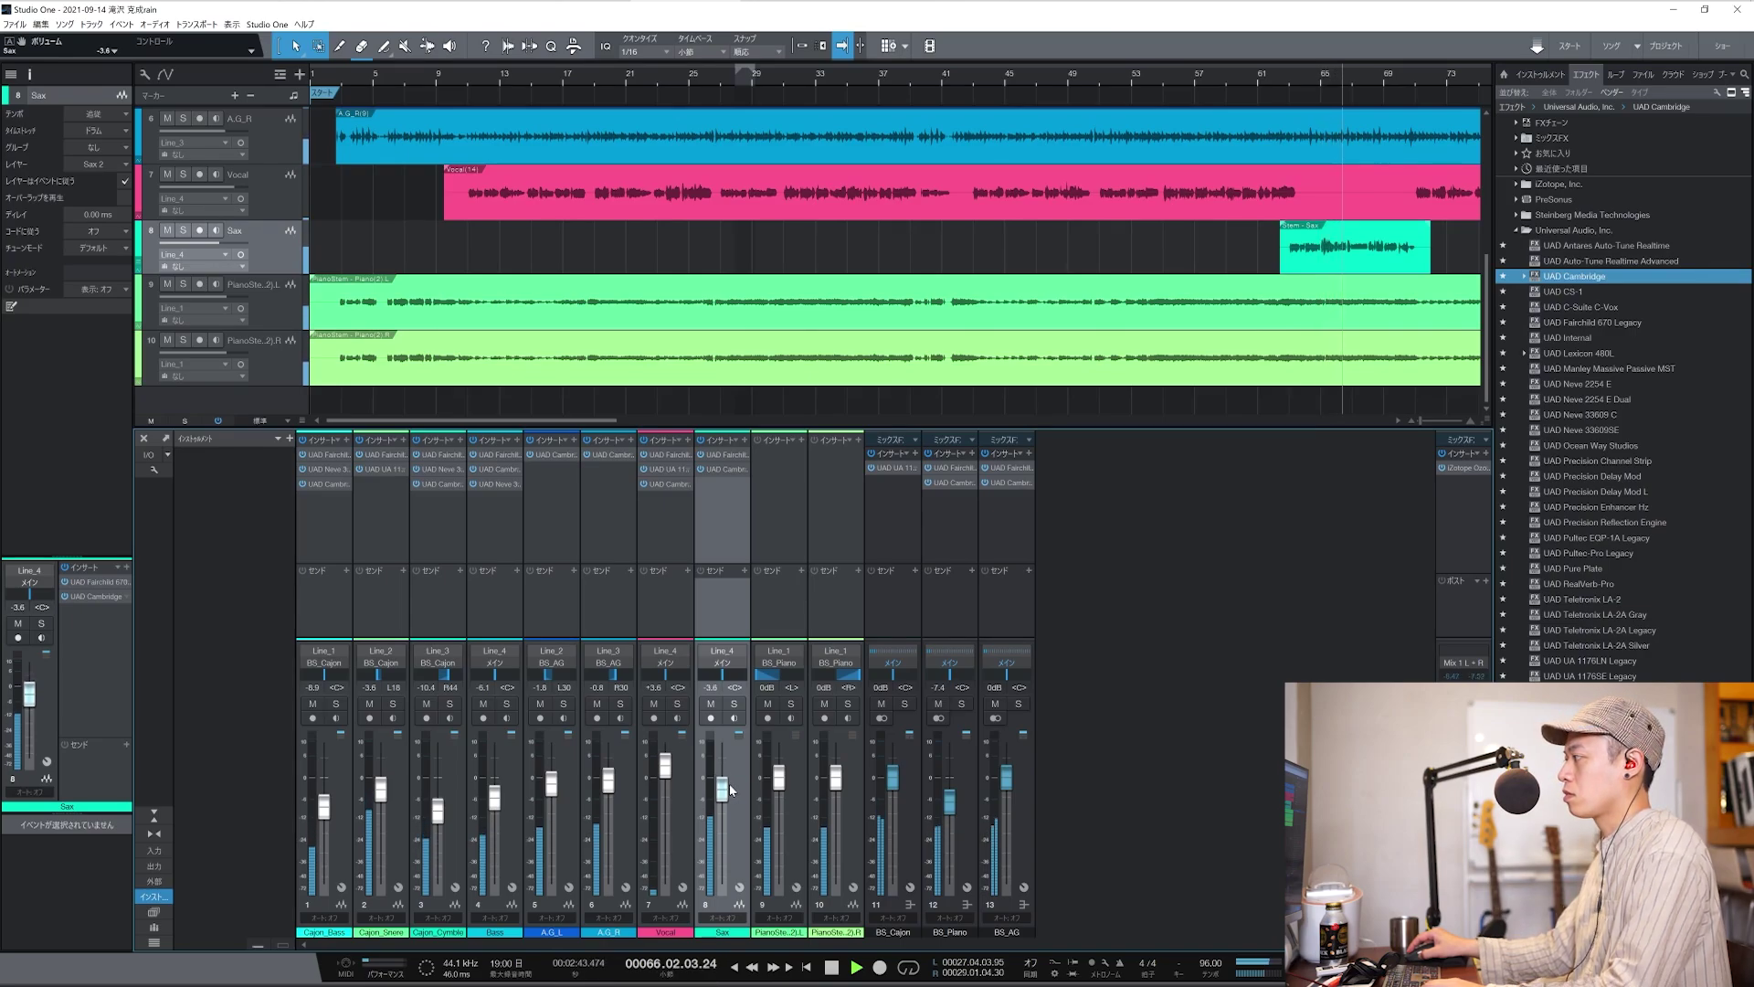
# Cut the HF gain further on the Sax's UAD Cambridge, set its MF gain to 3.5 dB and stop playback.
pyautogui.click(726, 471)
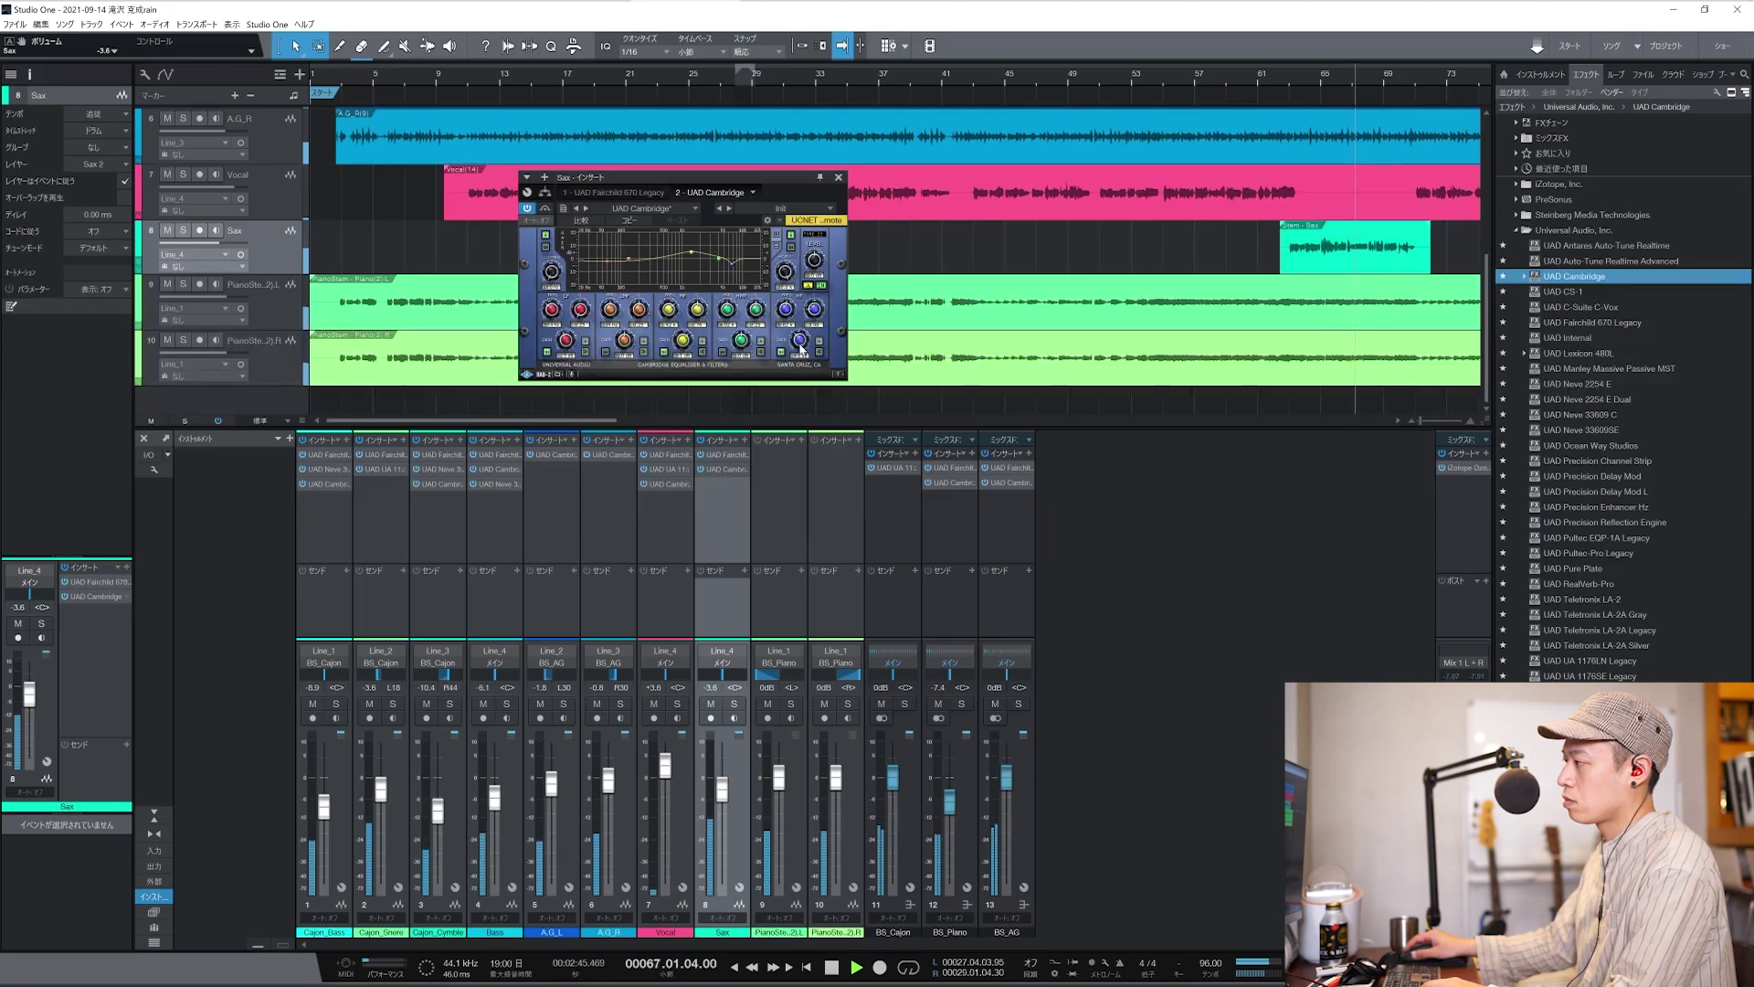
pyautogui.moveTo(801, 347); pyautogui.dragTo(802, 357)
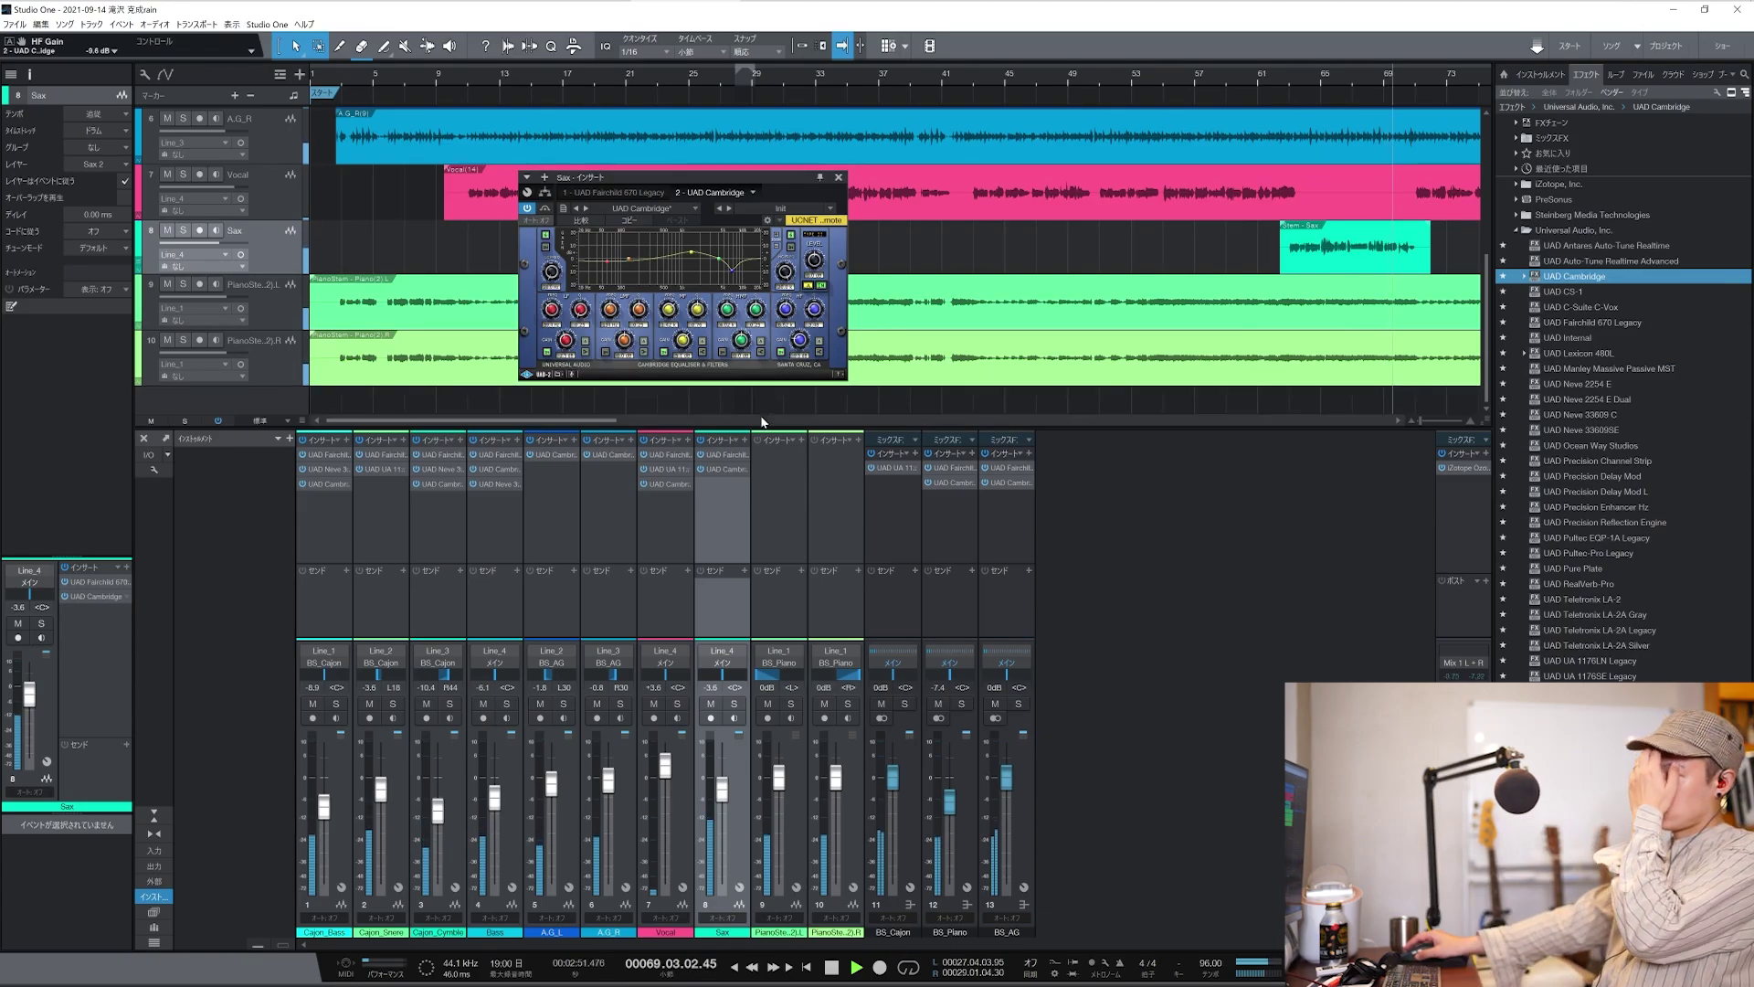
pyautogui.press('space')
pyautogui.click(838, 177)
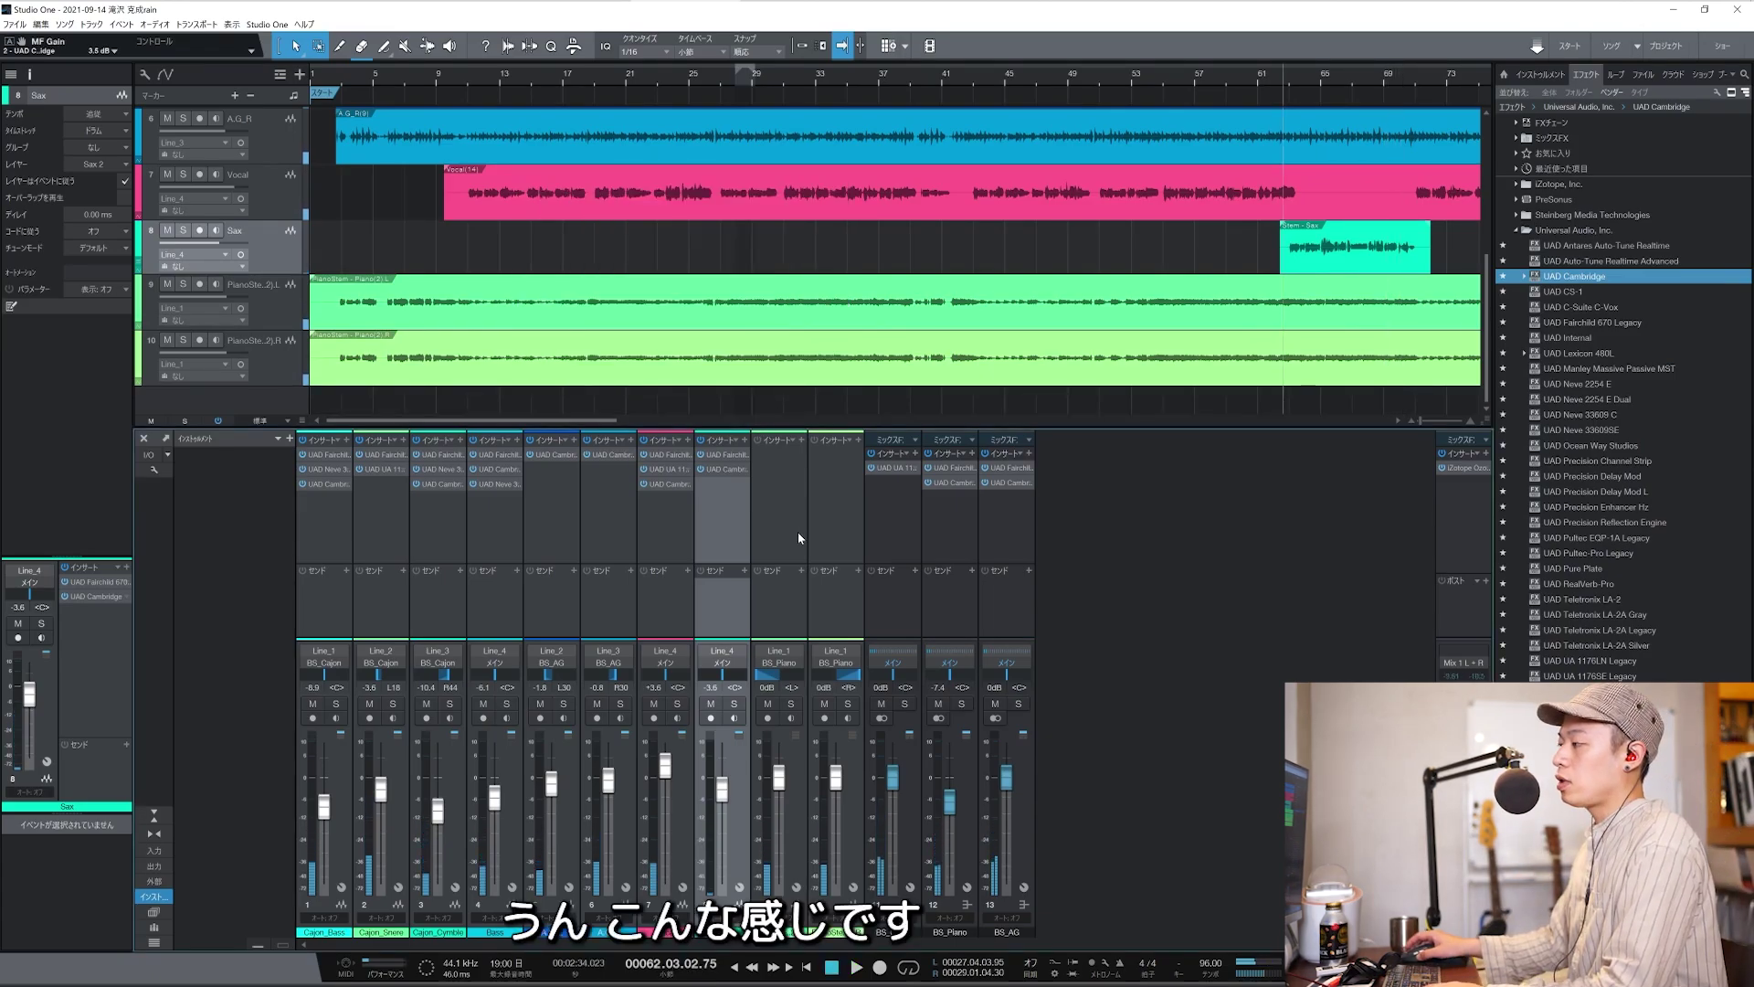
# Place the playhead at bar 48 and add two FX channels, REV1 and REV2, each with UAD Lexicon 480L.
pyautogui.press('w')
pyautogui.press('w')
pyautogui.press('w')
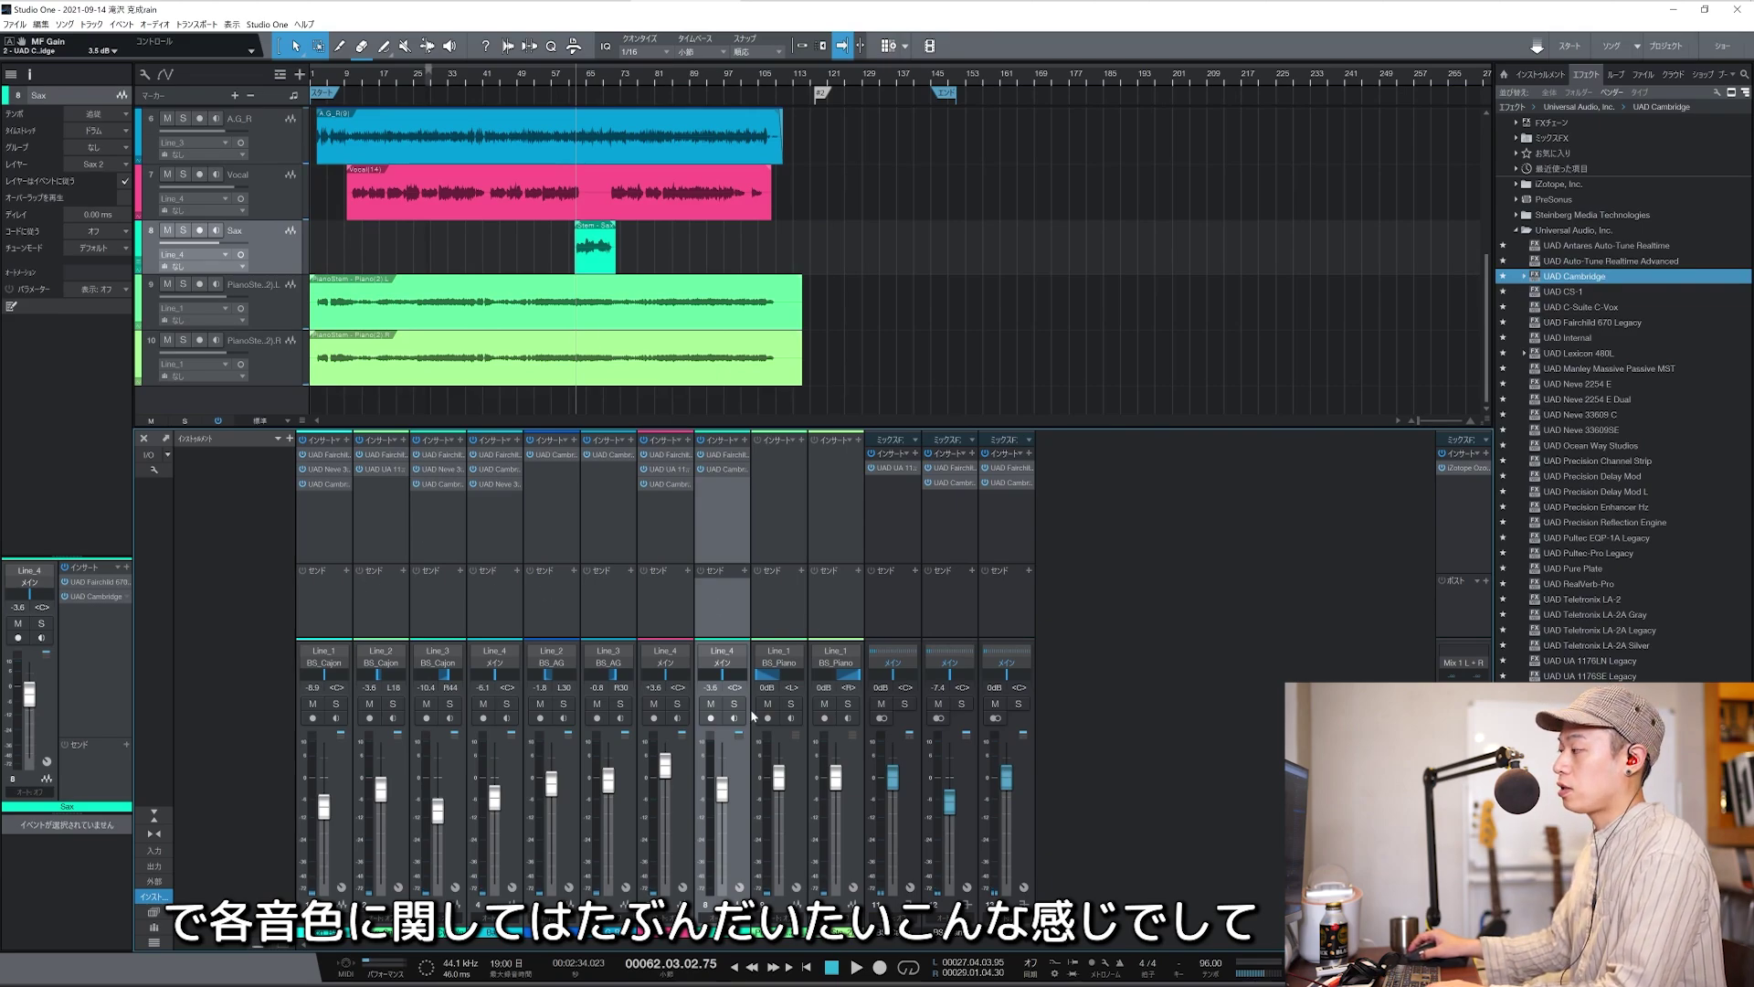
pyautogui.click(514, 82)
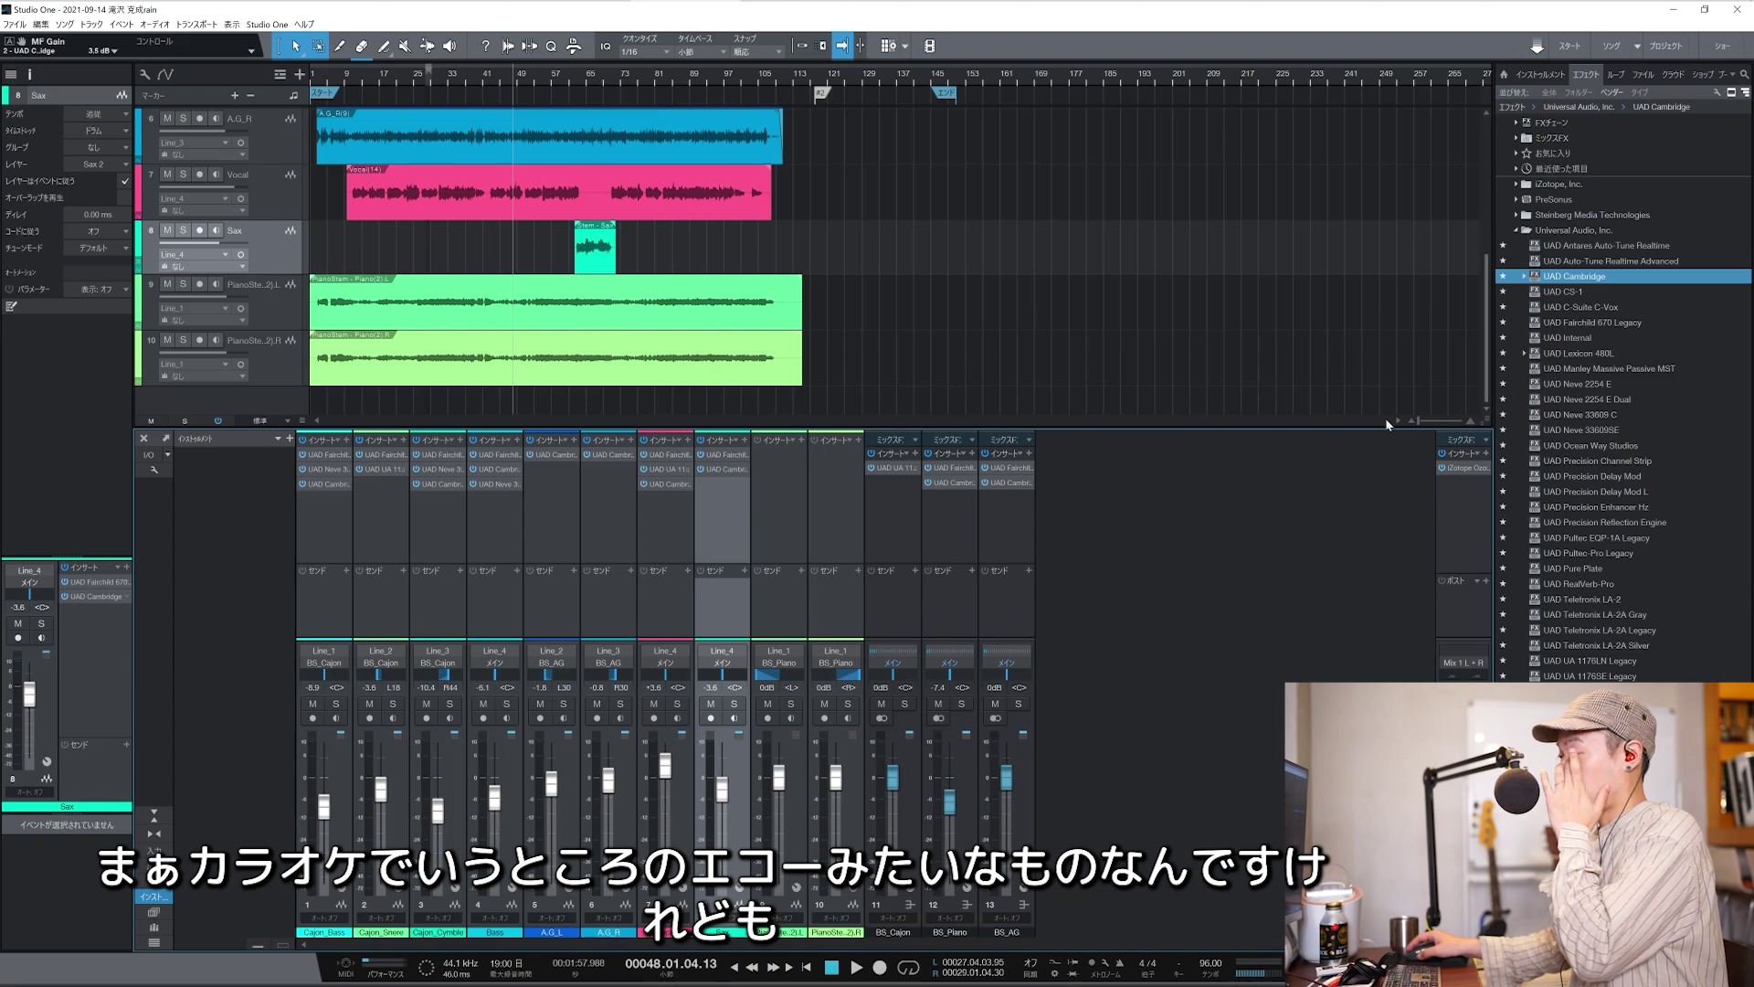
pyautogui.moveTo(1579, 353); pyautogui.dragTo(1092, 498)
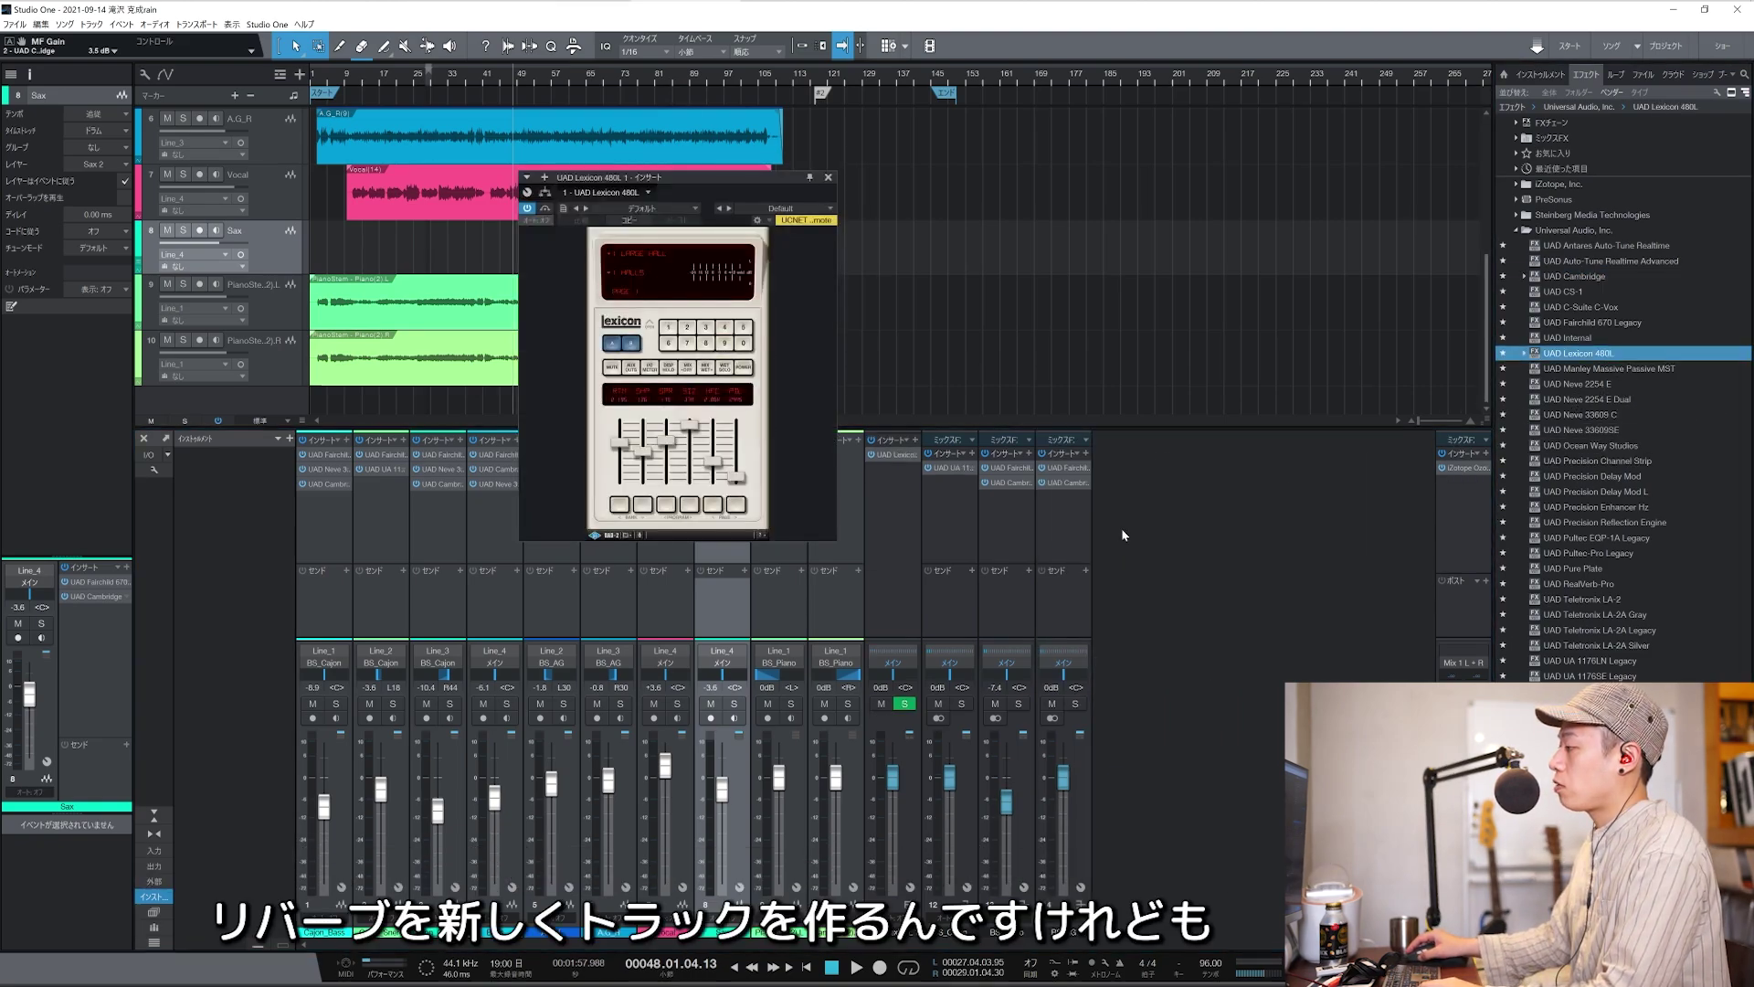
pyautogui.moveTo(1605, 362); pyautogui.dragTo(1119, 503)
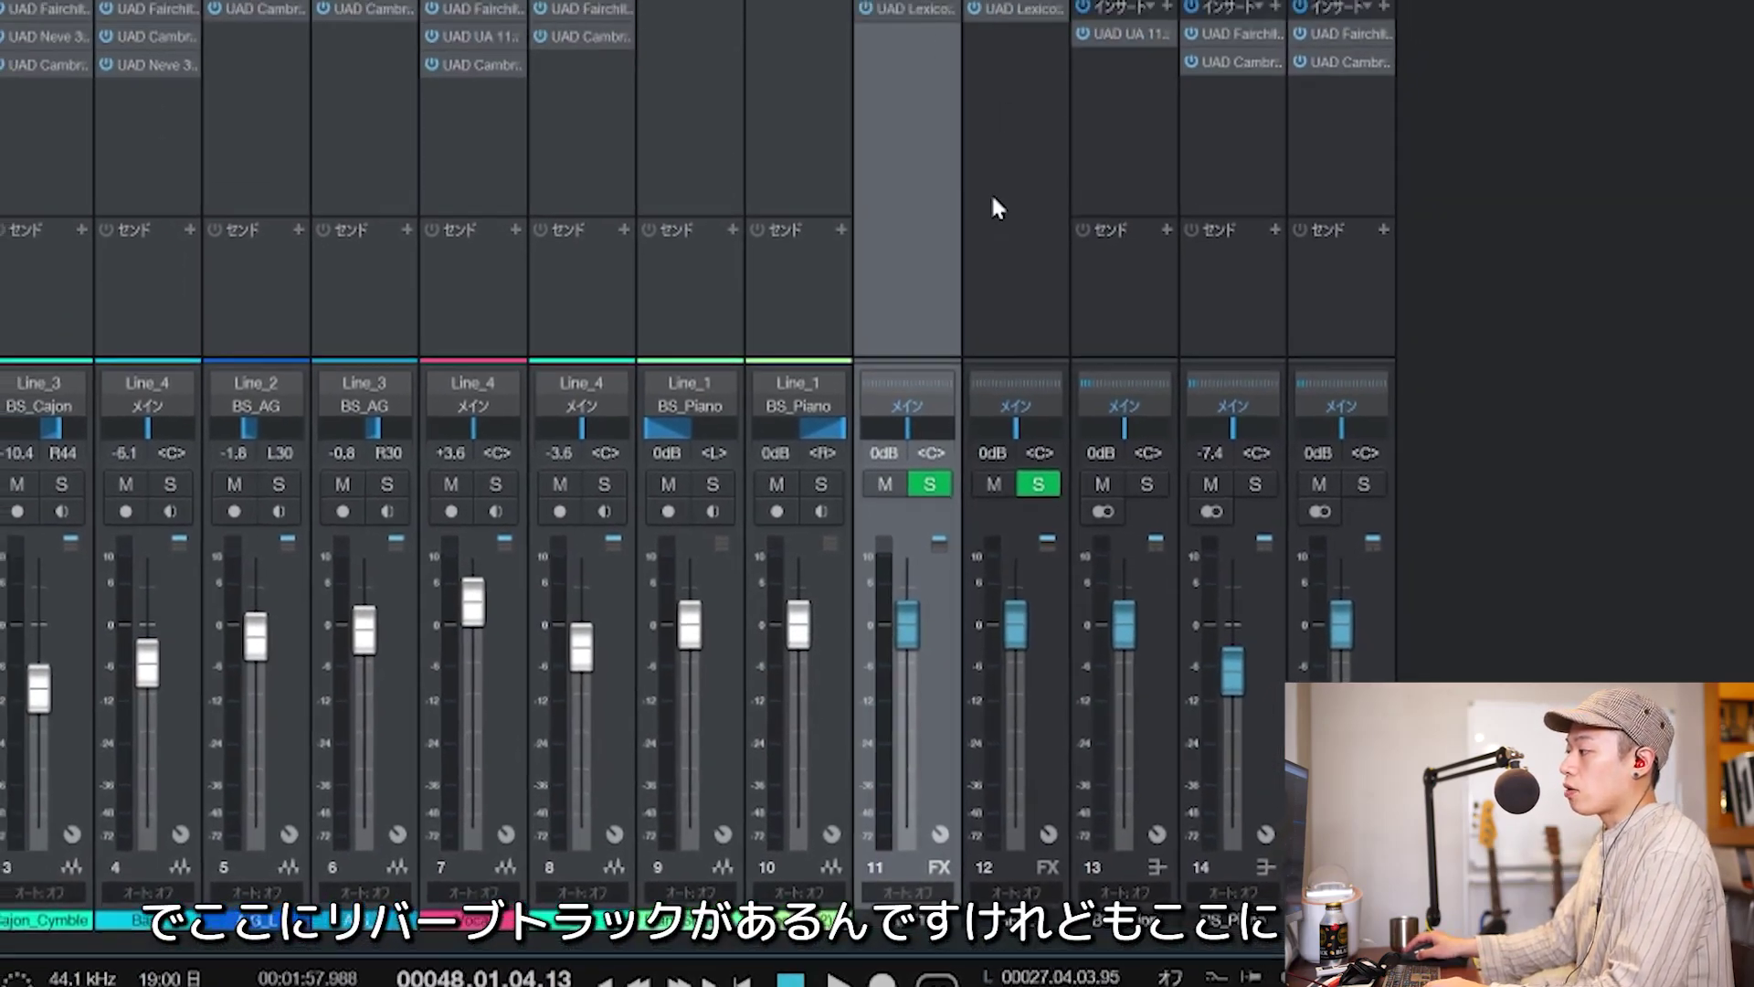
pyautogui.click(982, 265)
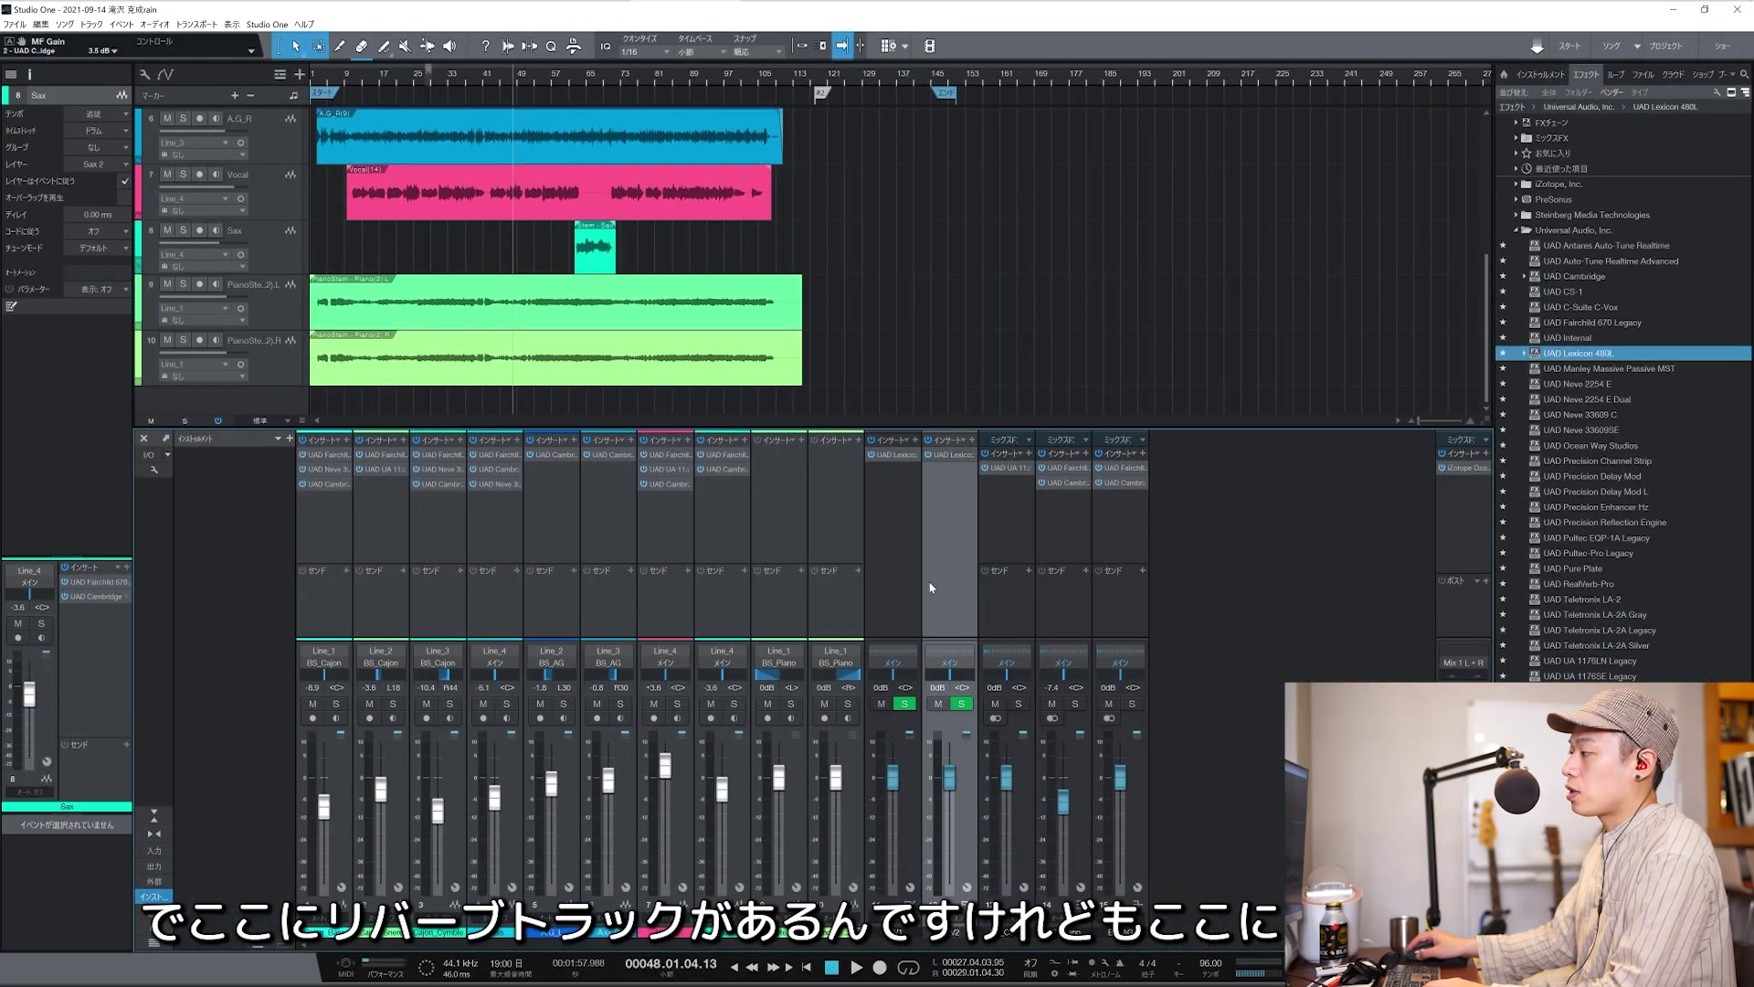
pyautogui.click(914, 589)
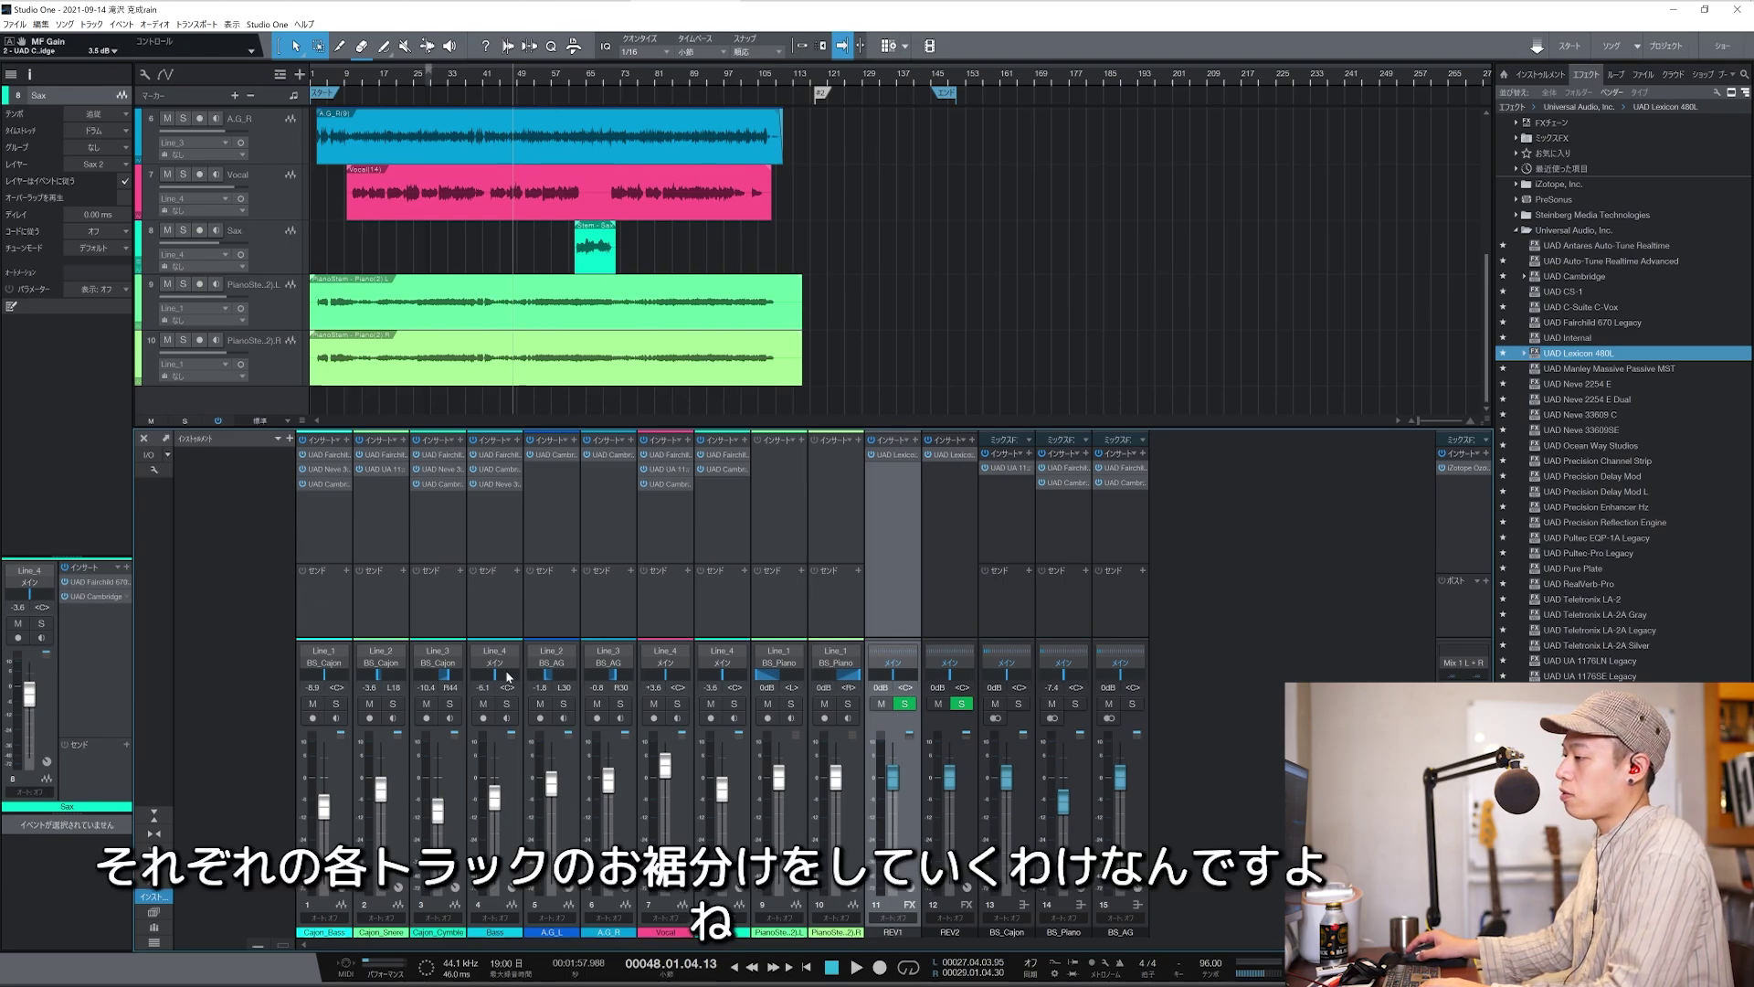
# Add a send from Cajon_Snare to REV1 and pull the send level almost fully down.
pyautogui.click(379, 618)
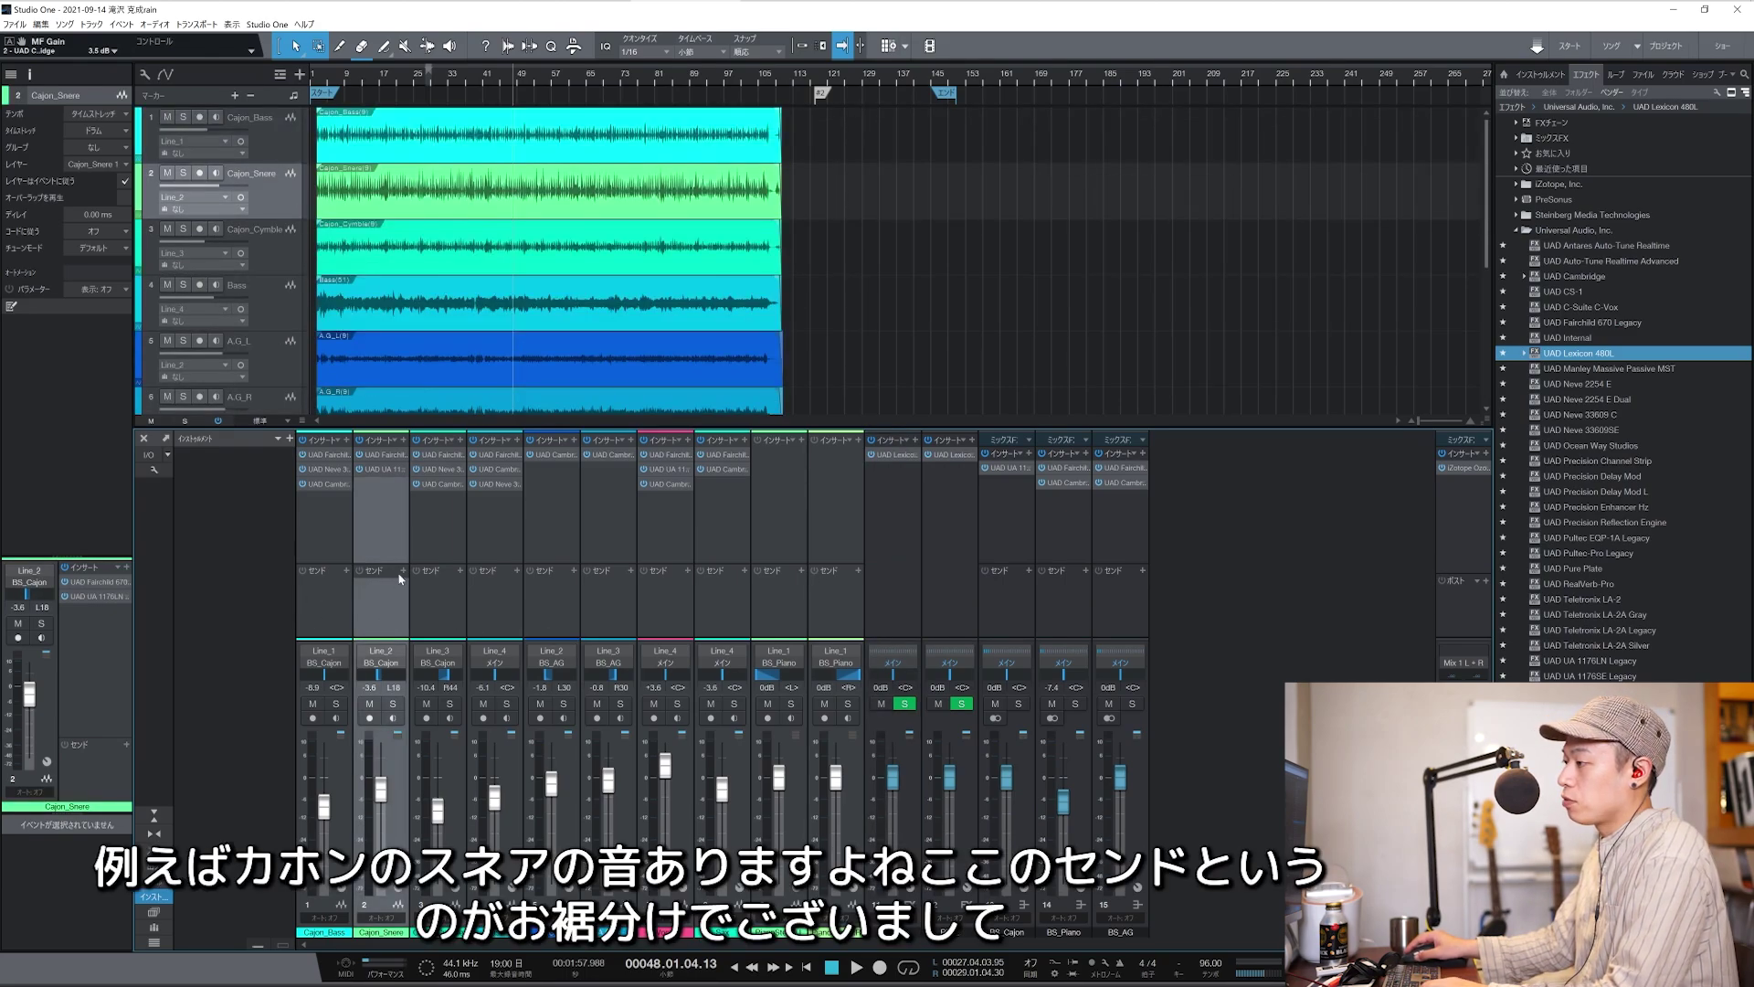
pyautogui.click(403, 570)
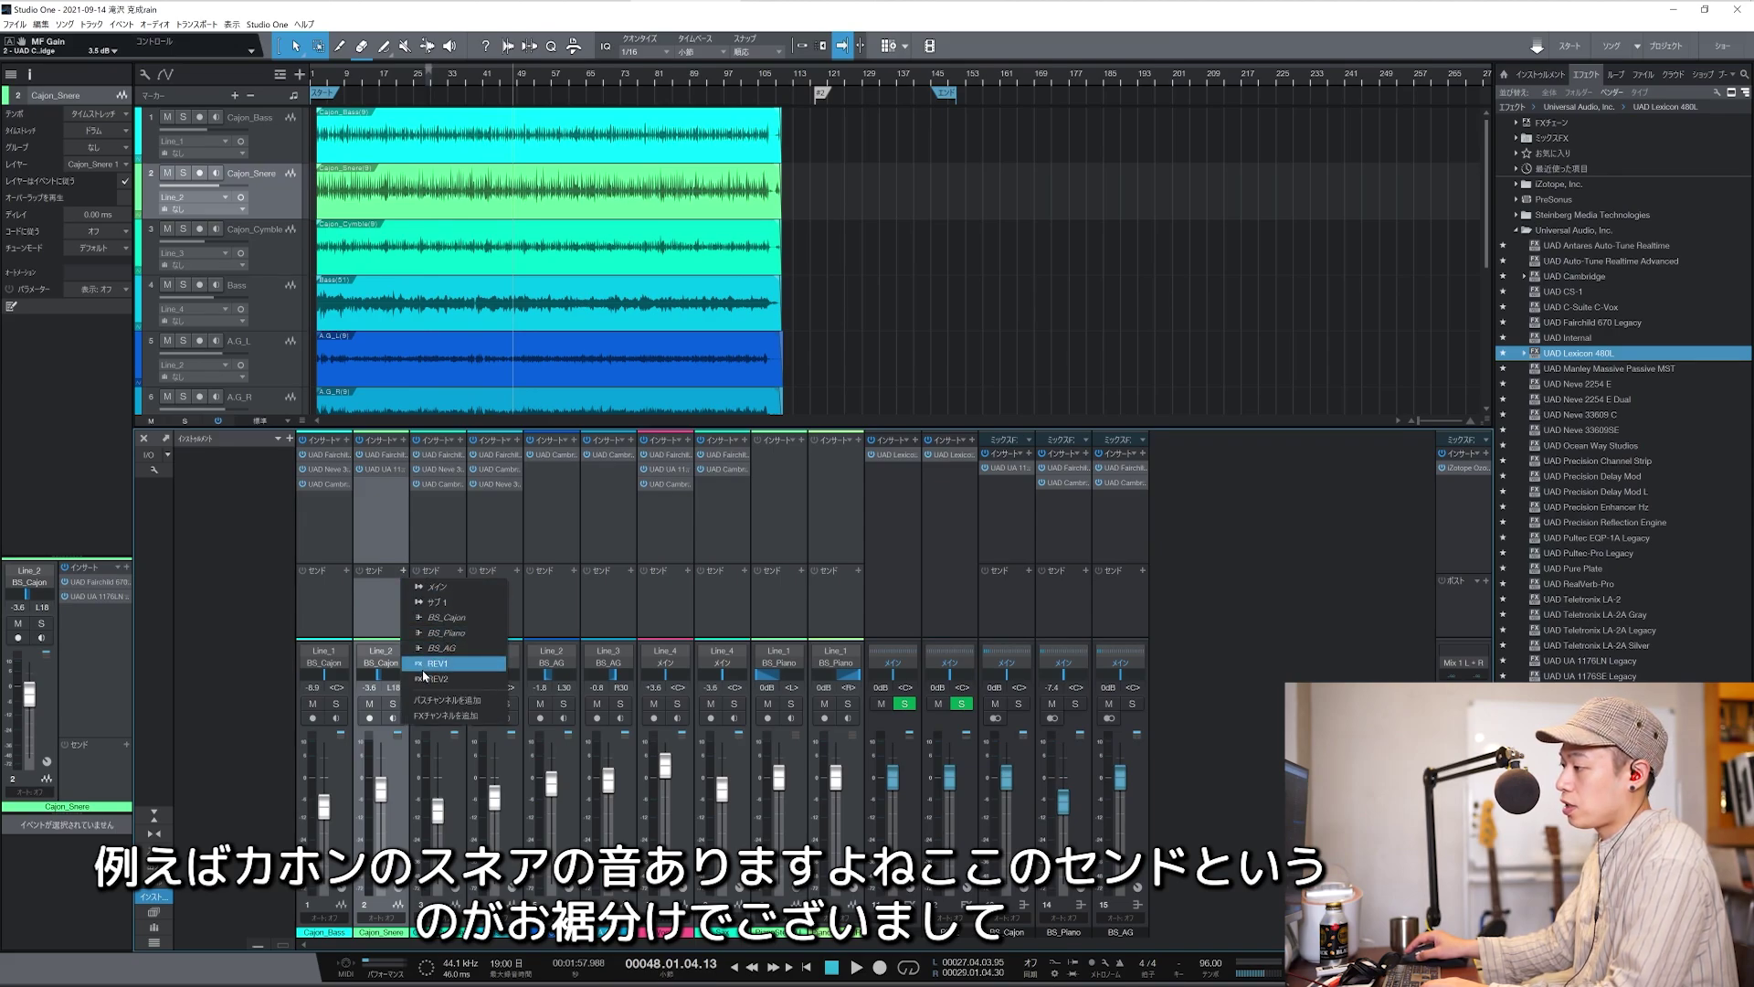
pyautogui.click(431, 664)
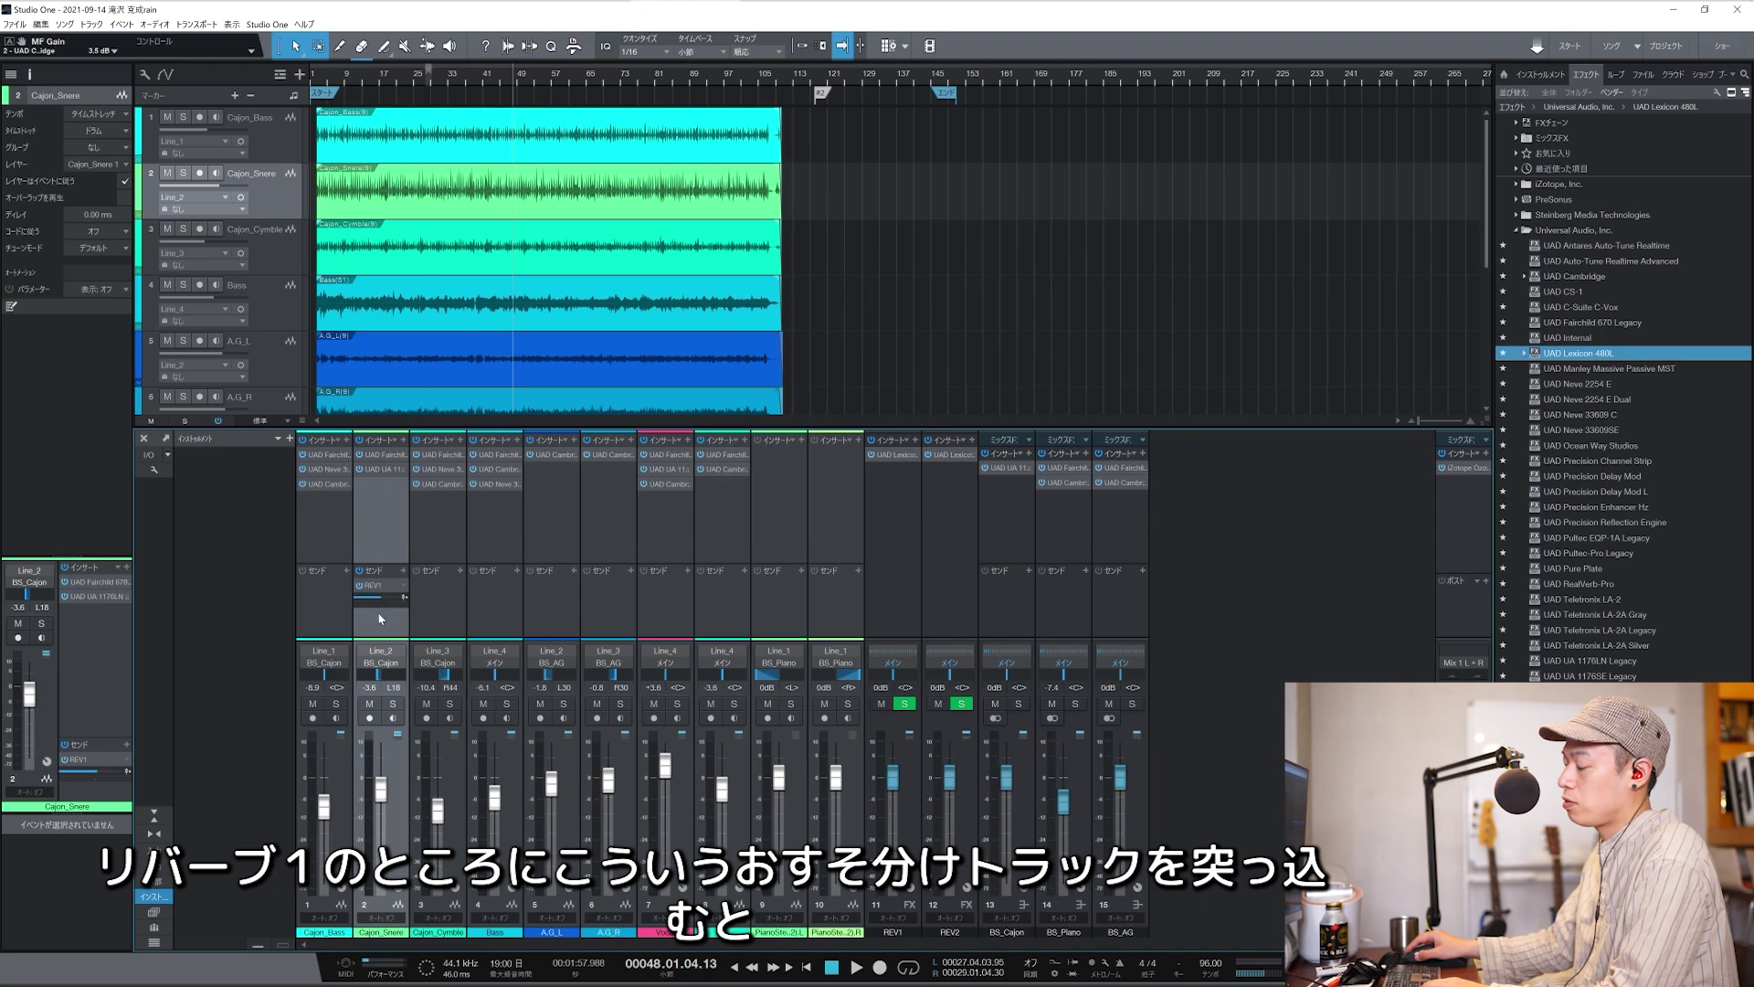
pyautogui.moveTo(382, 596); pyautogui.dragTo(358, 606)
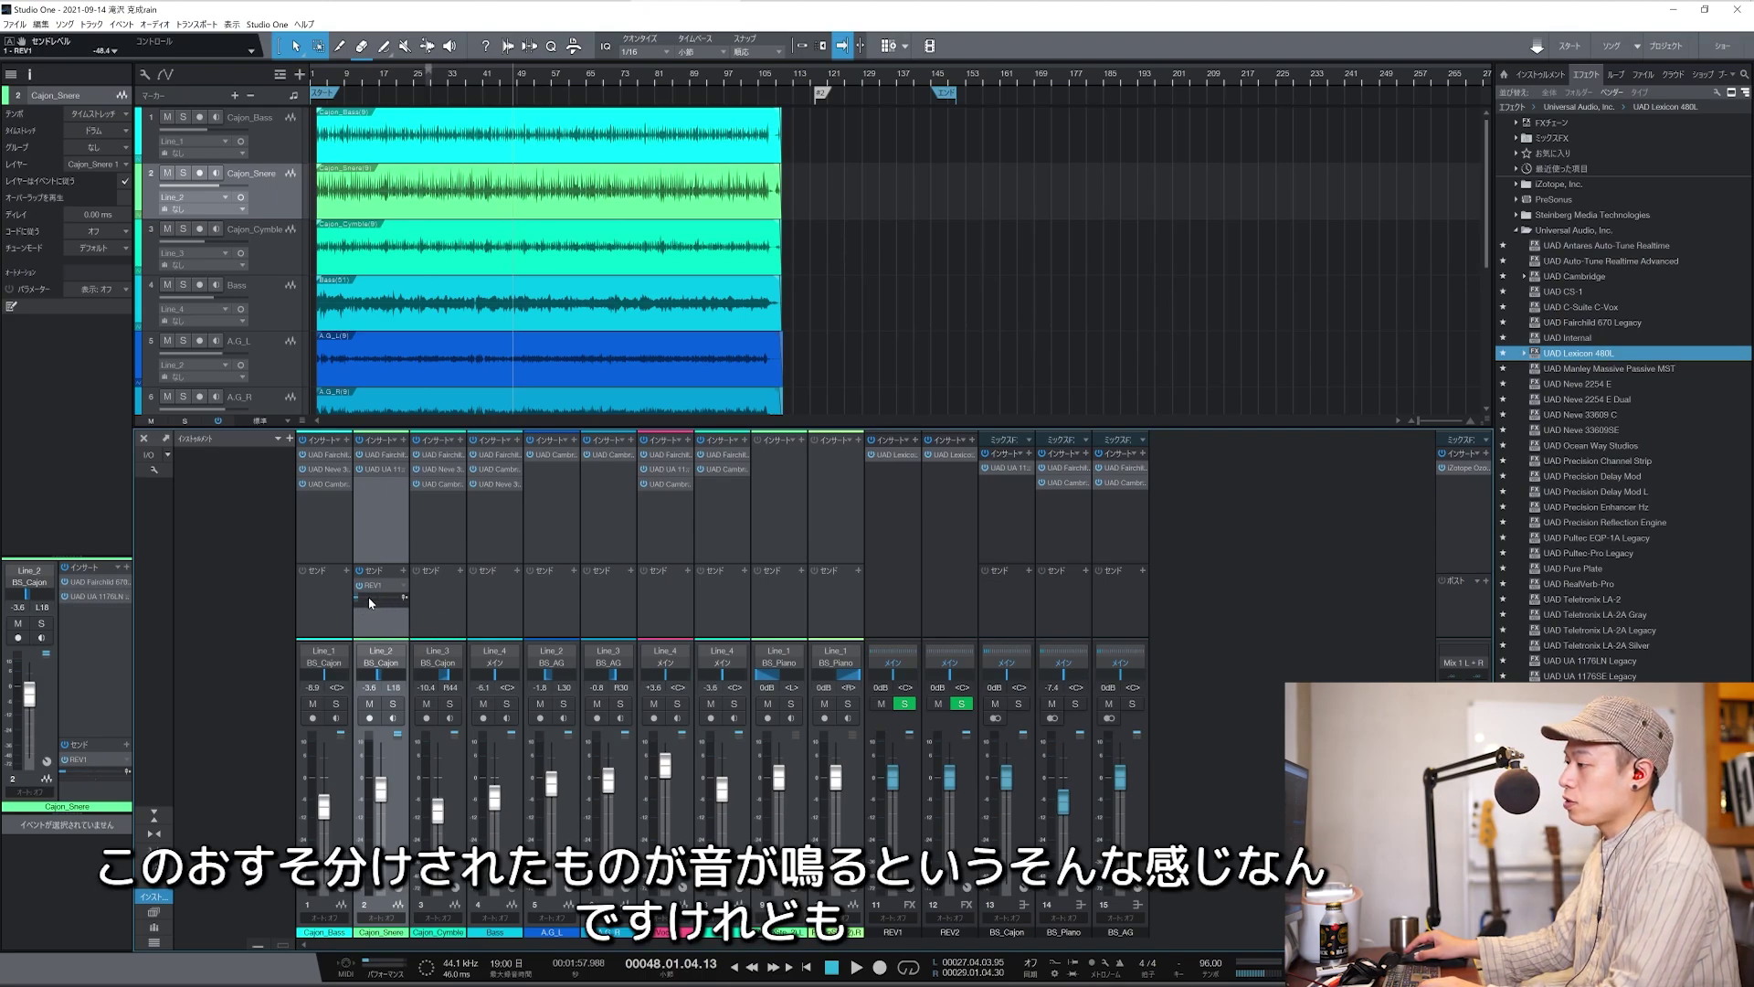
# Solo Cajon_Snare, start playback and raise its REV1 send level.
pyautogui.click(901, 601)
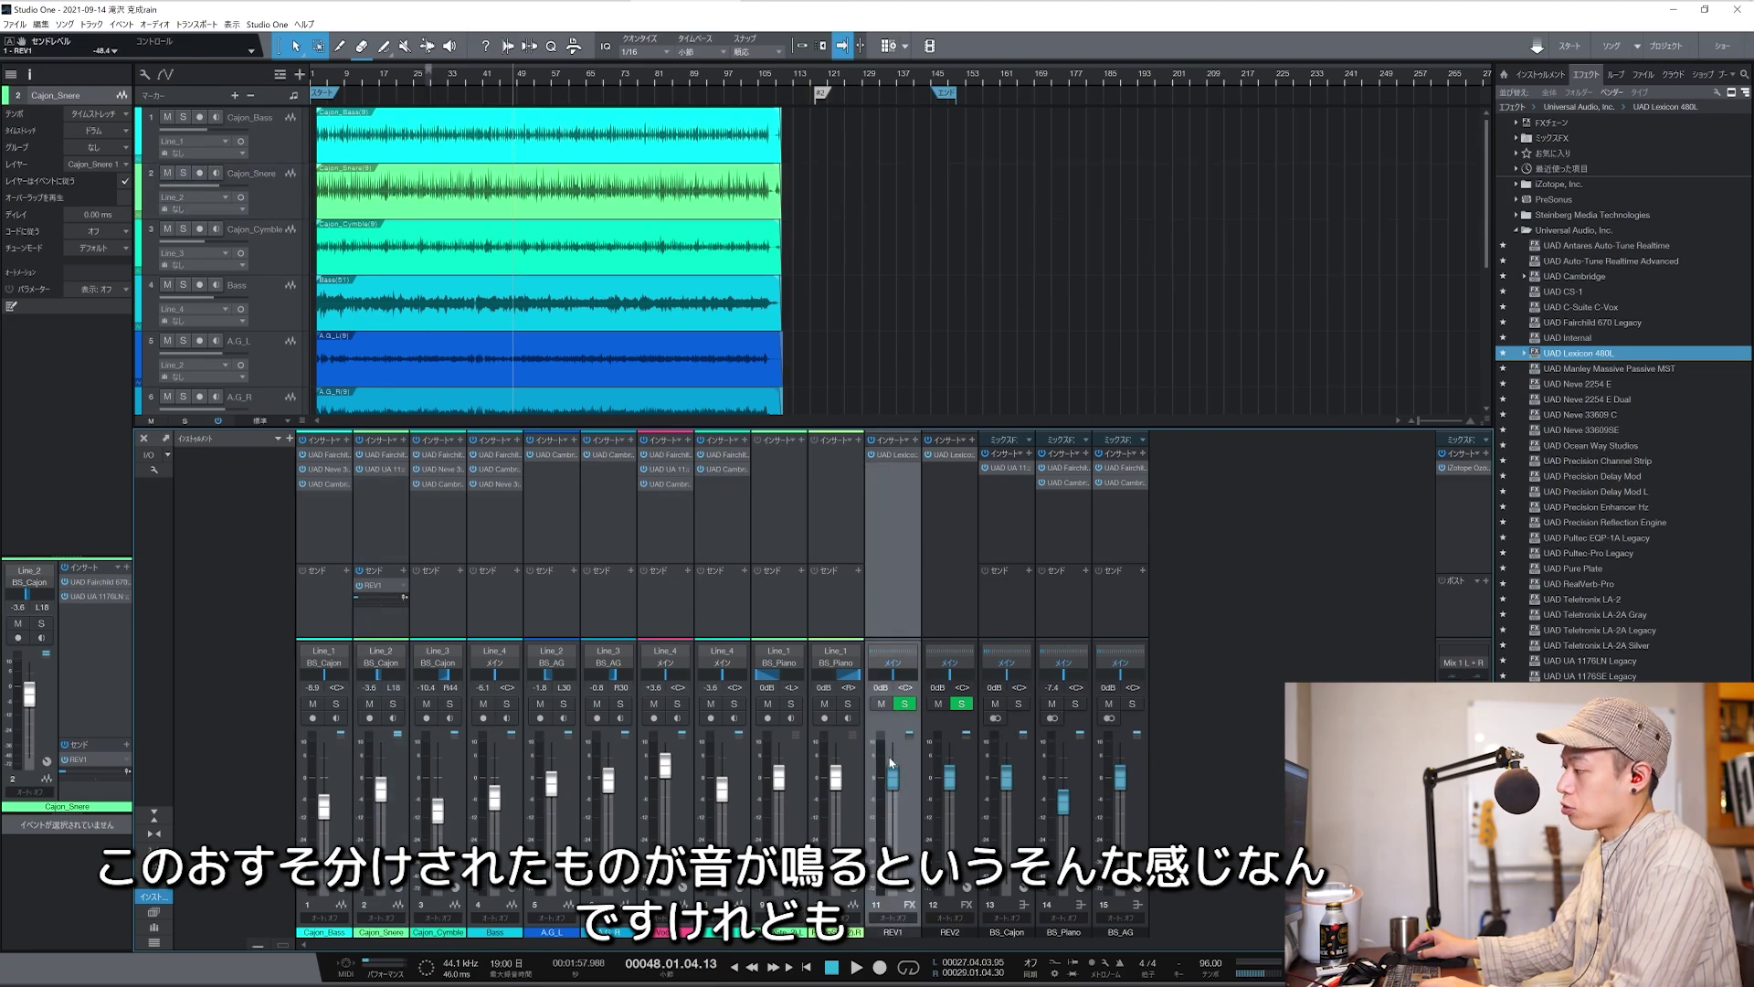
pyautogui.click(897, 455)
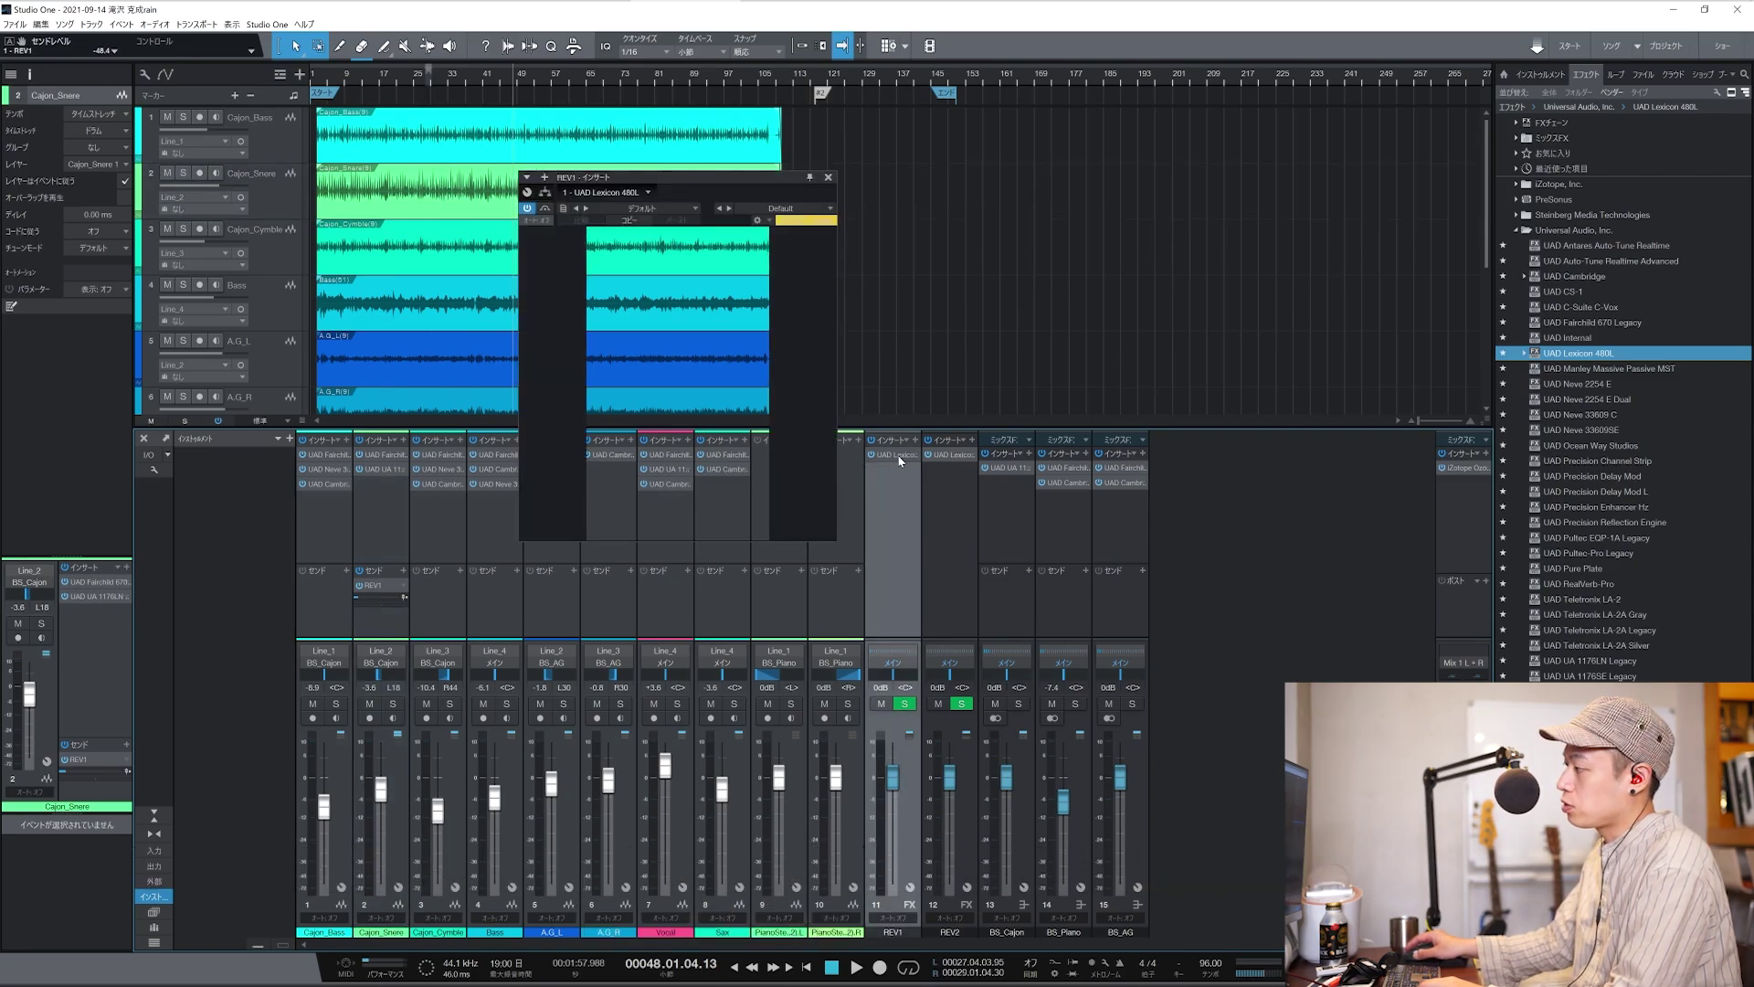
pyautogui.click(370, 603)
pyautogui.press('s')
pyautogui.press('space')
pyautogui.moveTo(370, 603); pyautogui.dragTo(395, 602)
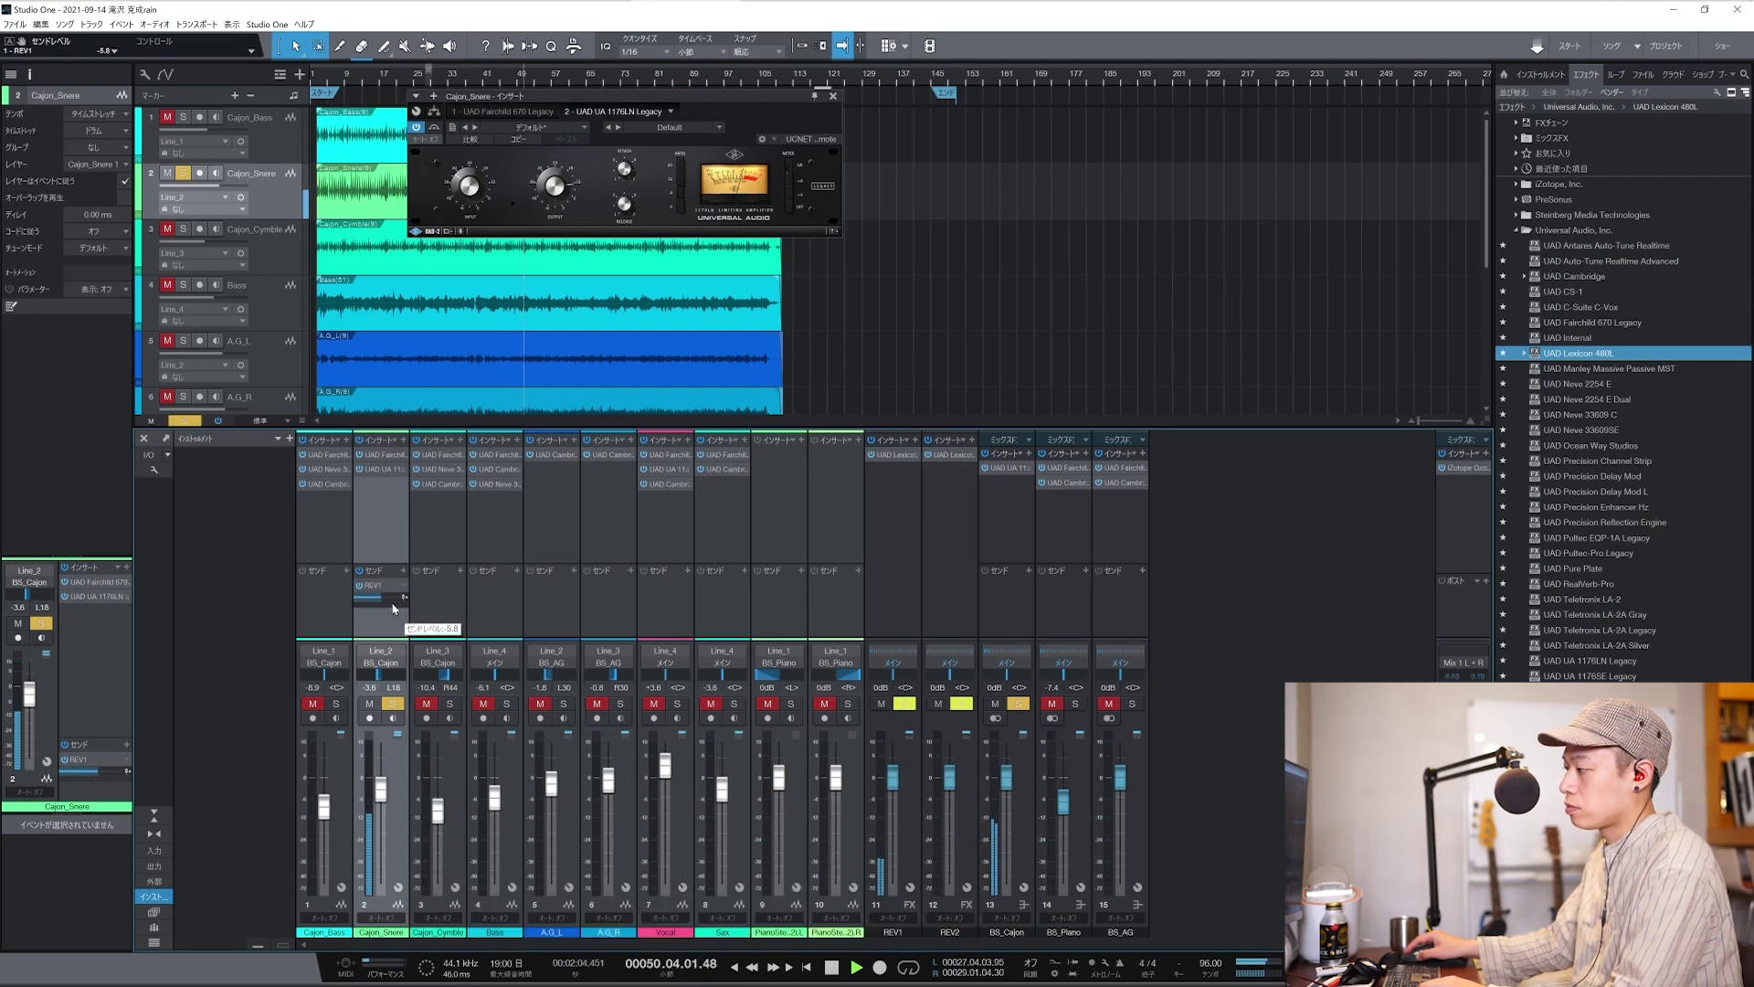
# Set the REV1 fader to -0.2 dB and Cajon_Snare's REV1 send level to -4.1 dB.
pyautogui.click(897, 454)
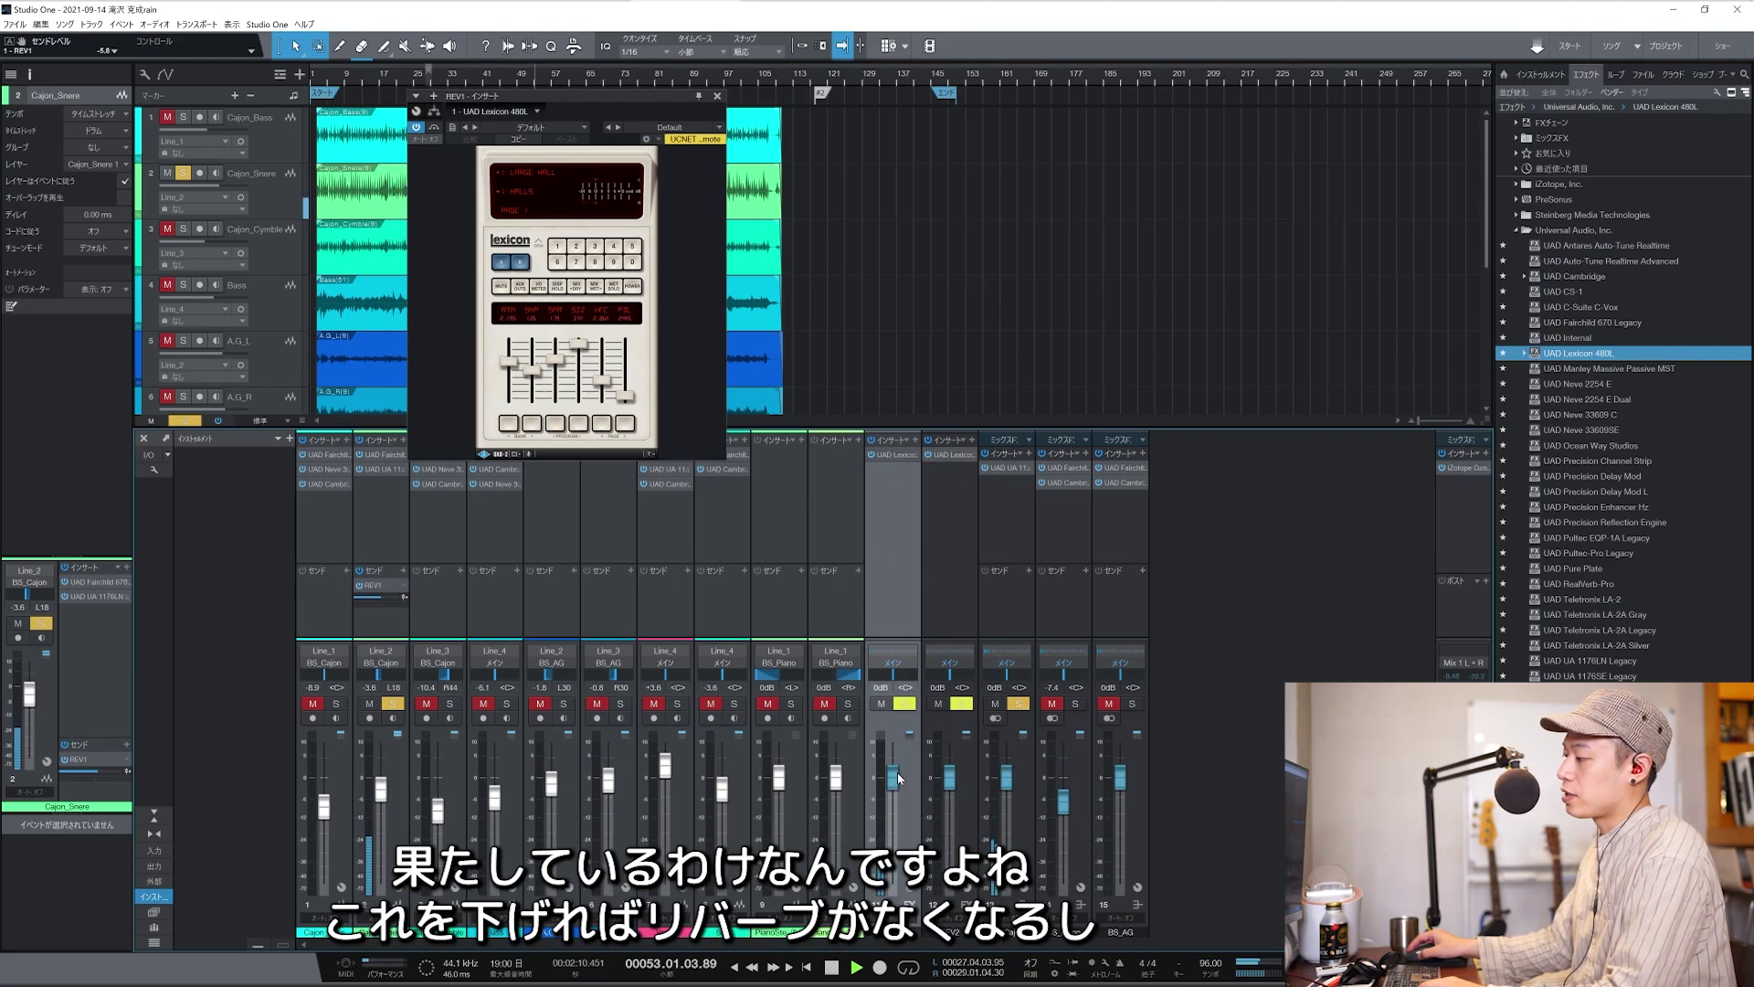
pyautogui.moveTo(902, 790)
pyautogui.mouseDown()
pyautogui.moveTo(902, 897)
pyautogui.moveTo(897, 776)
pyautogui.mouseUp()
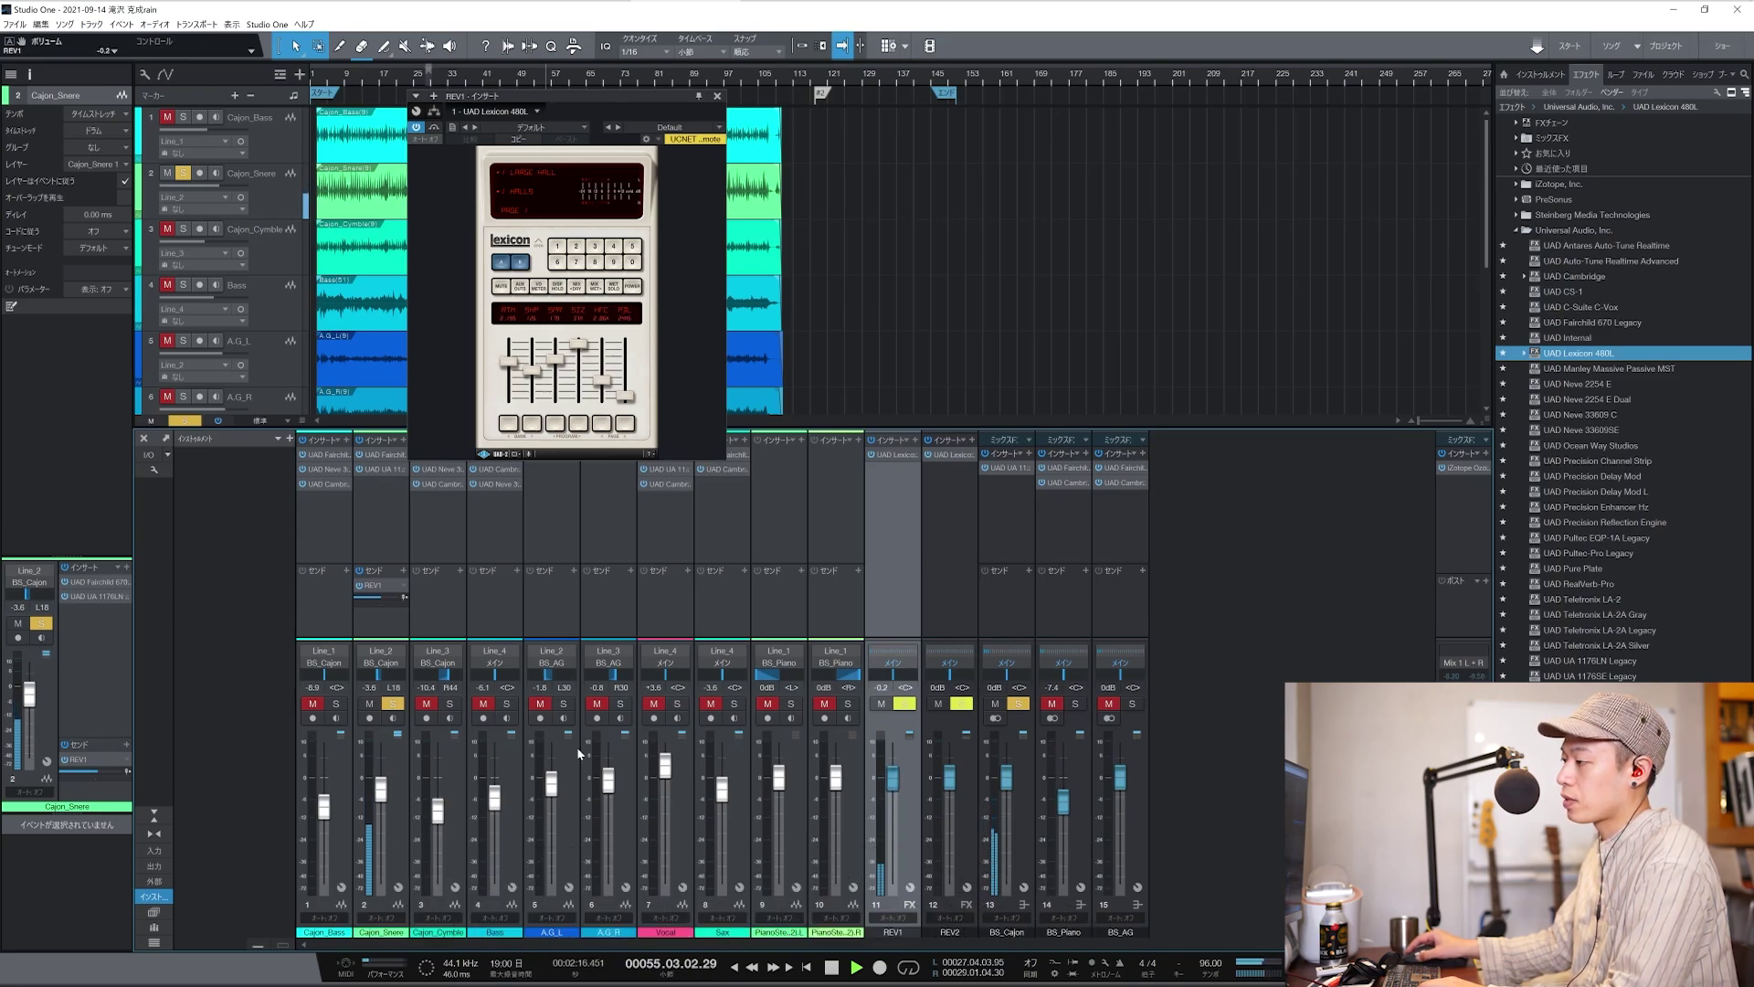
pyautogui.moveTo(383, 599); pyautogui.dragTo(402, 743)
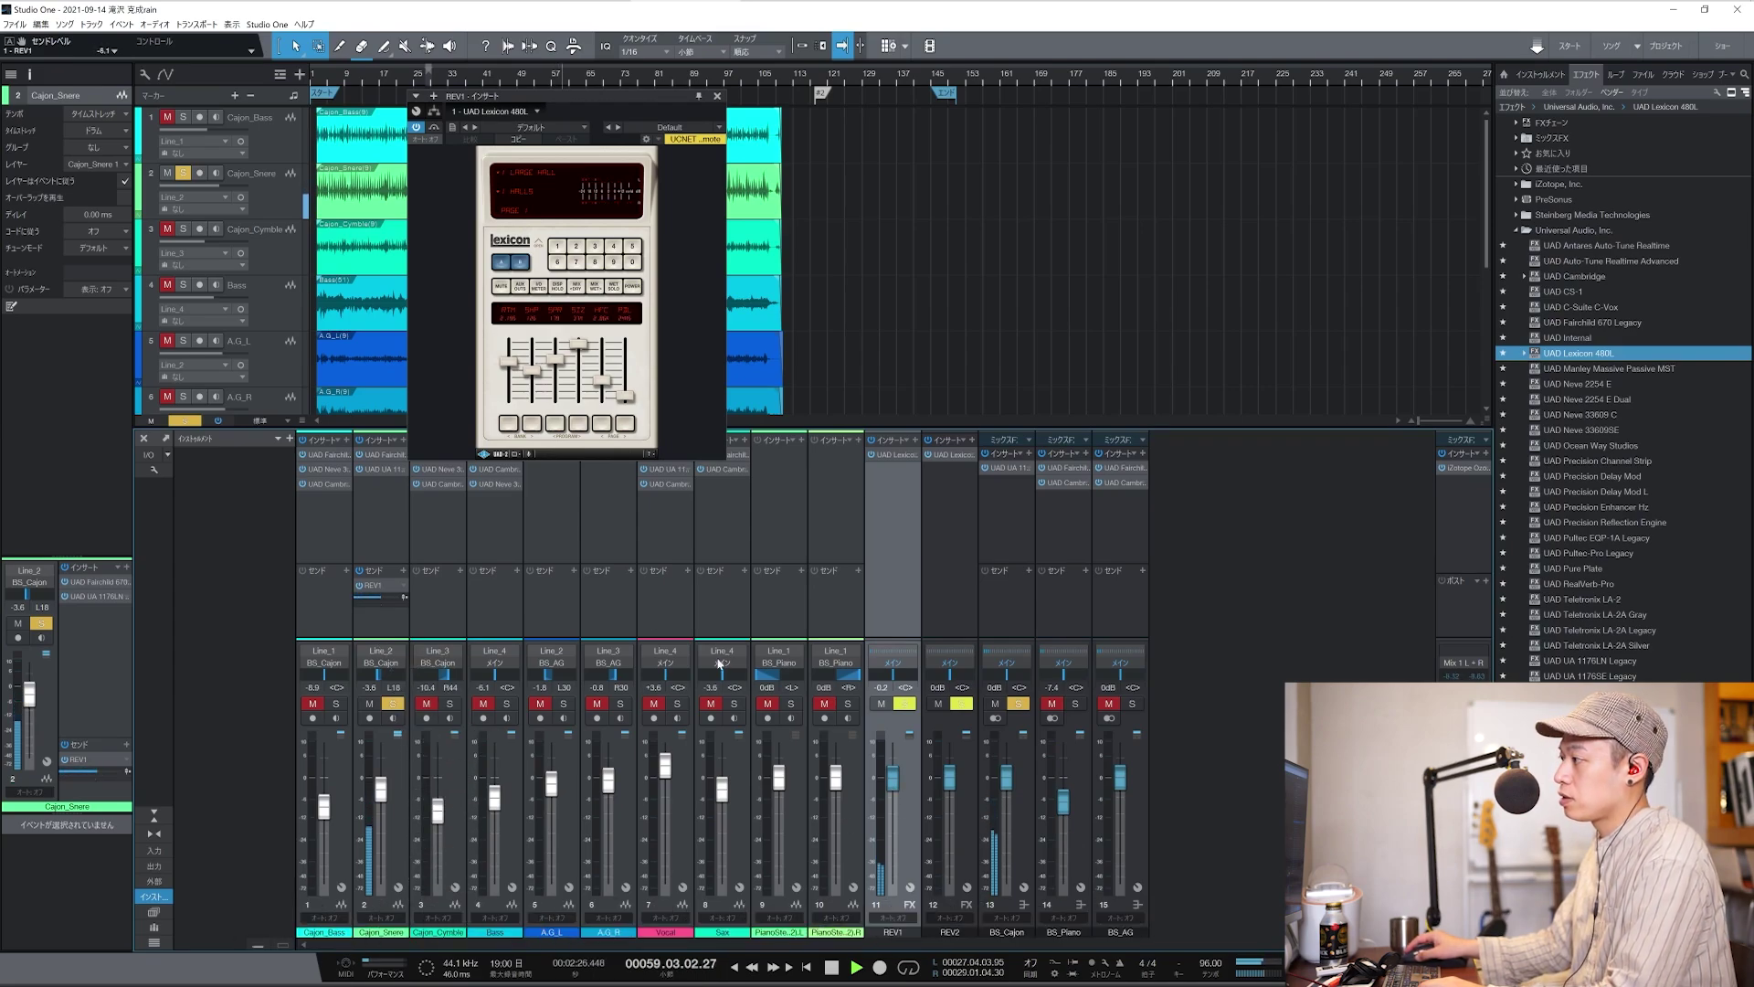
# Shape REV1's Lexicon 480L large hall during playback, setting diffusion to 36 and predelay to 28 ms, and stop.
pyautogui.click(385, 530)
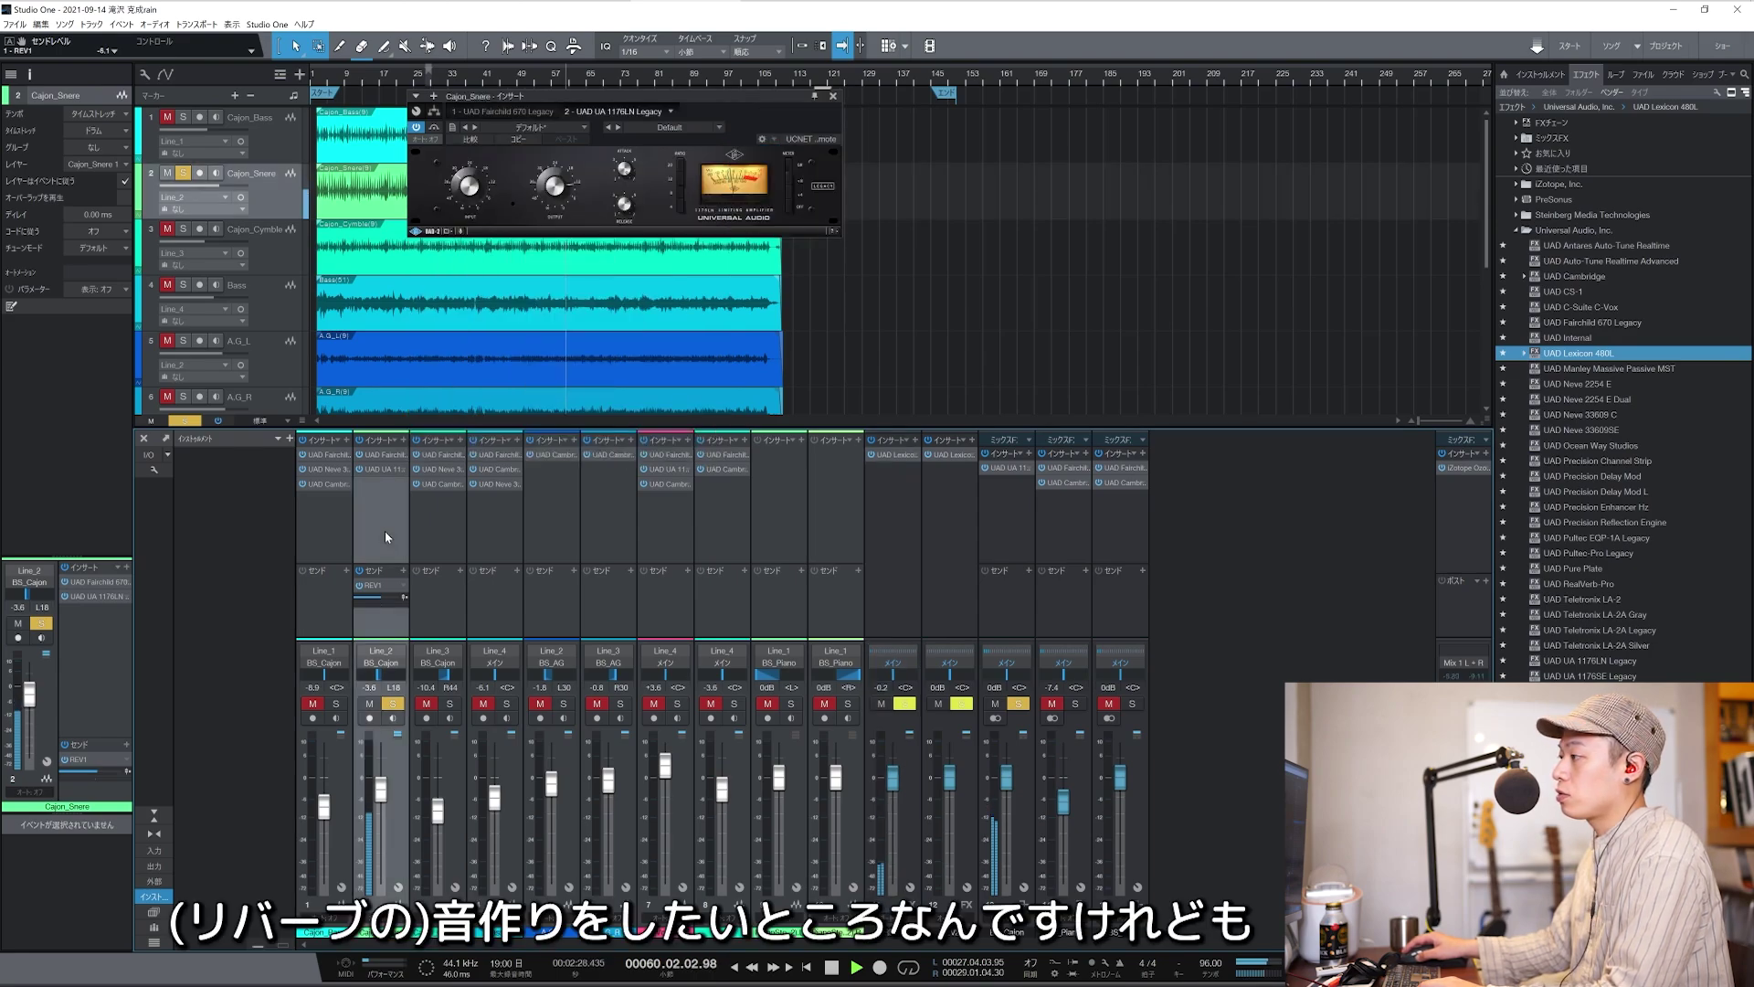
pyautogui.click(874, 508)
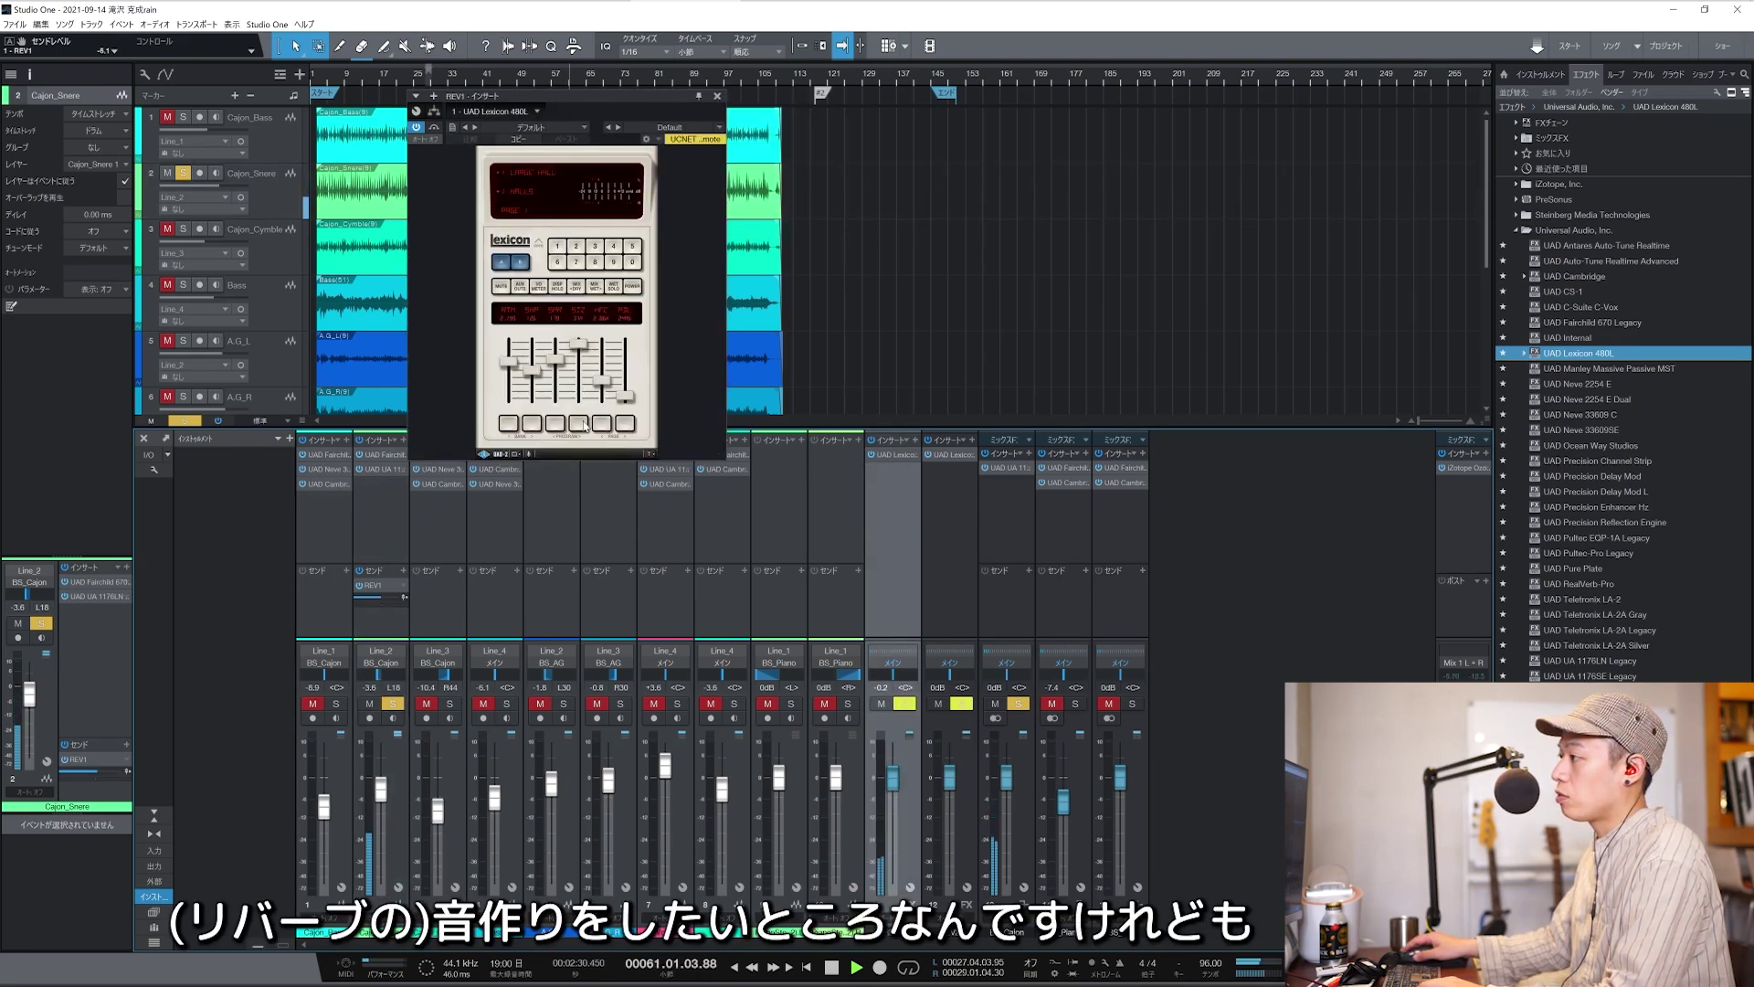
pyautogui.moveTo(581, 351); pyautogui.dragTo(580, 387)
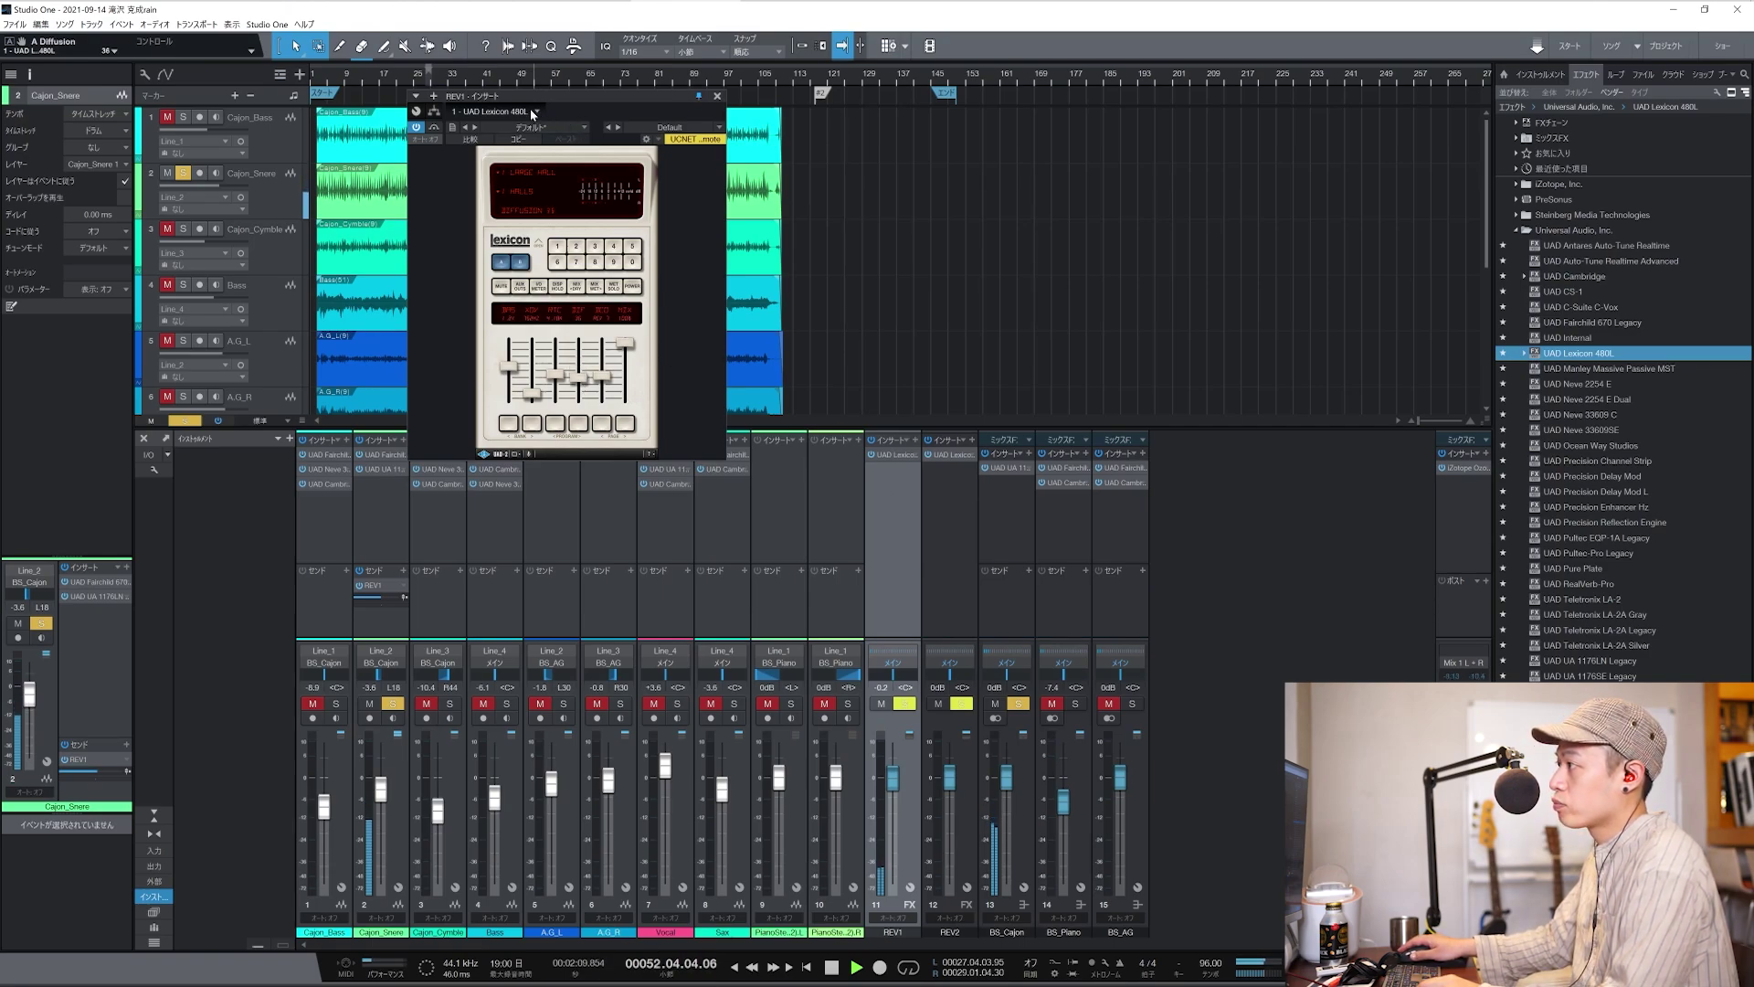
pyautogui.click(601, 423)
pyautogui.press('space')
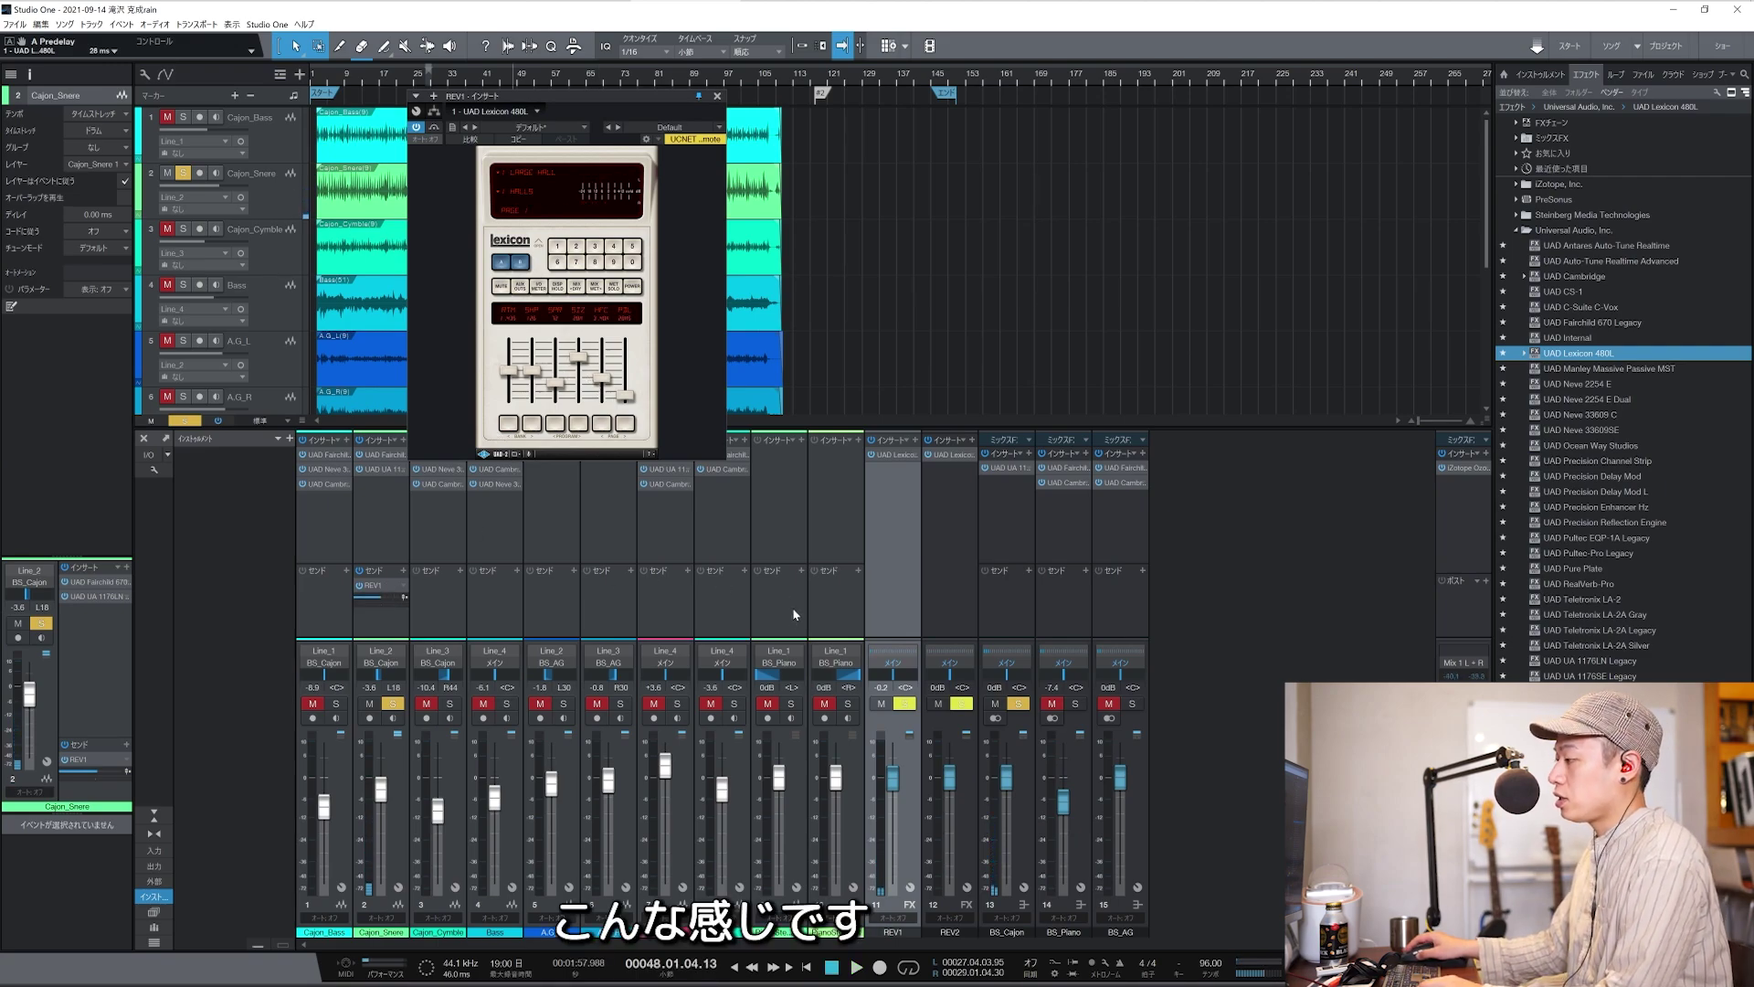
# Add a send from the BS_AG bus to REV1.
pyautogui.click(536, 627)
pyautogui.keyDown('shift'); pyautogui.click(594, 616); pyautogui.keyUp('shift')
pyautogui.click(1122, 612)
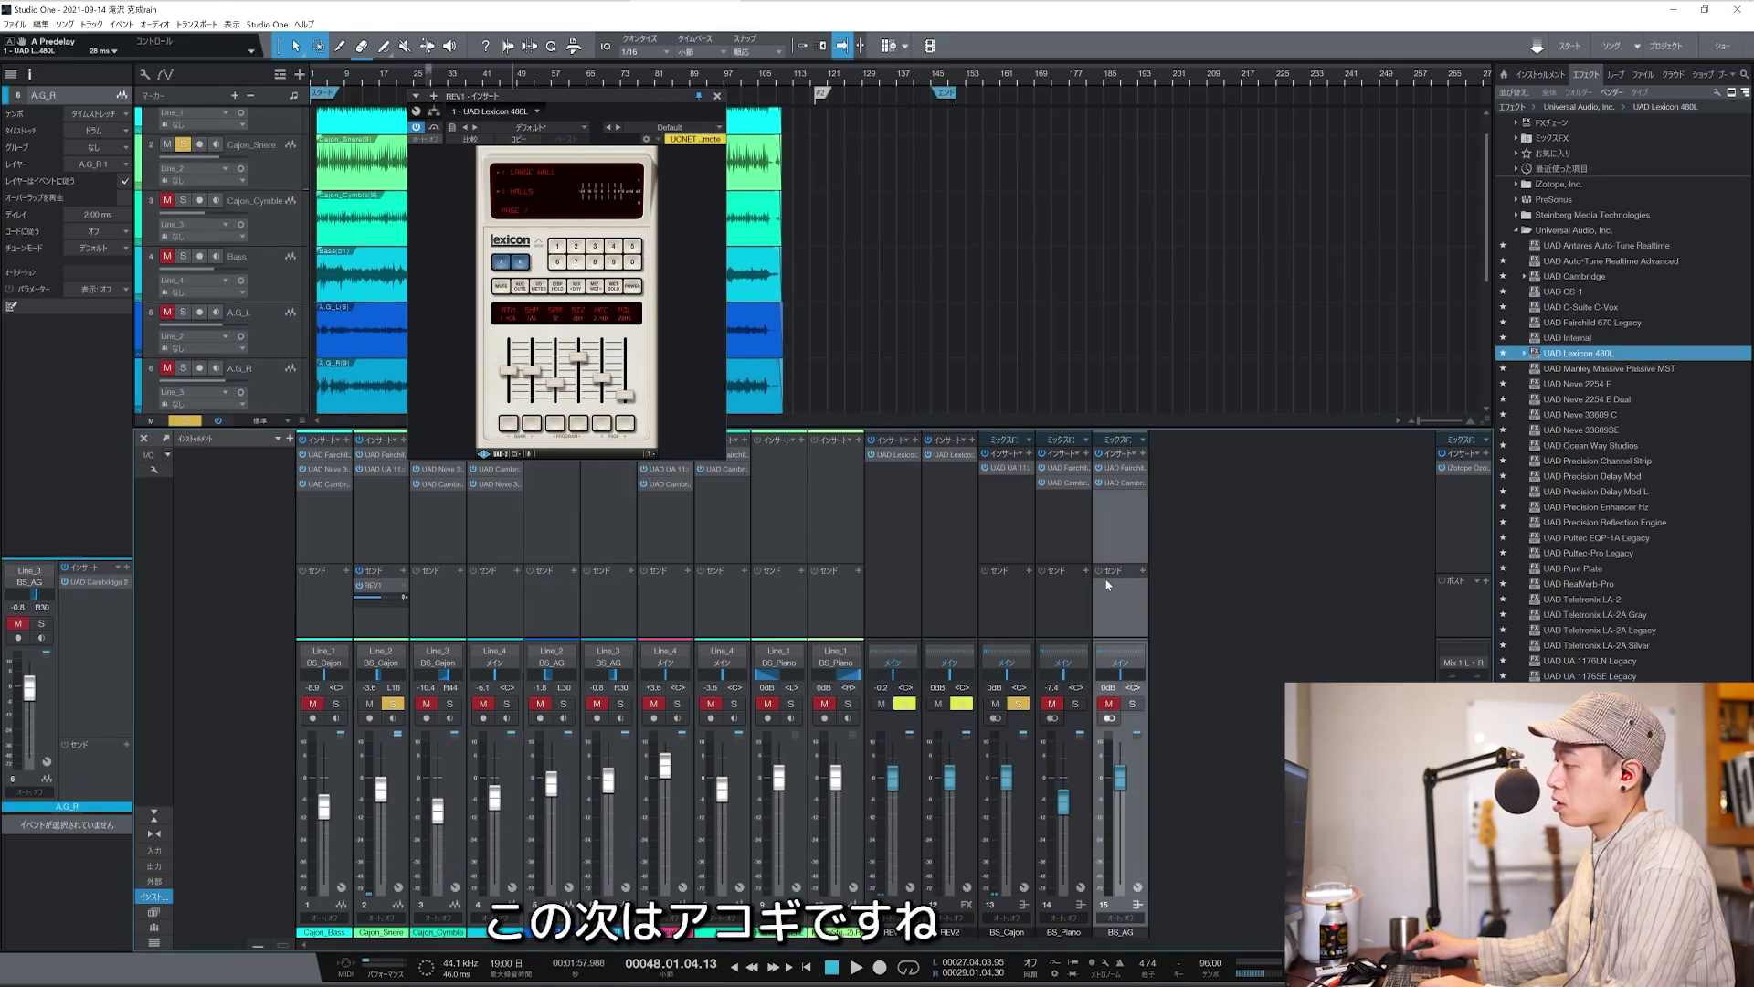
pyautogui.click(1142, 571)
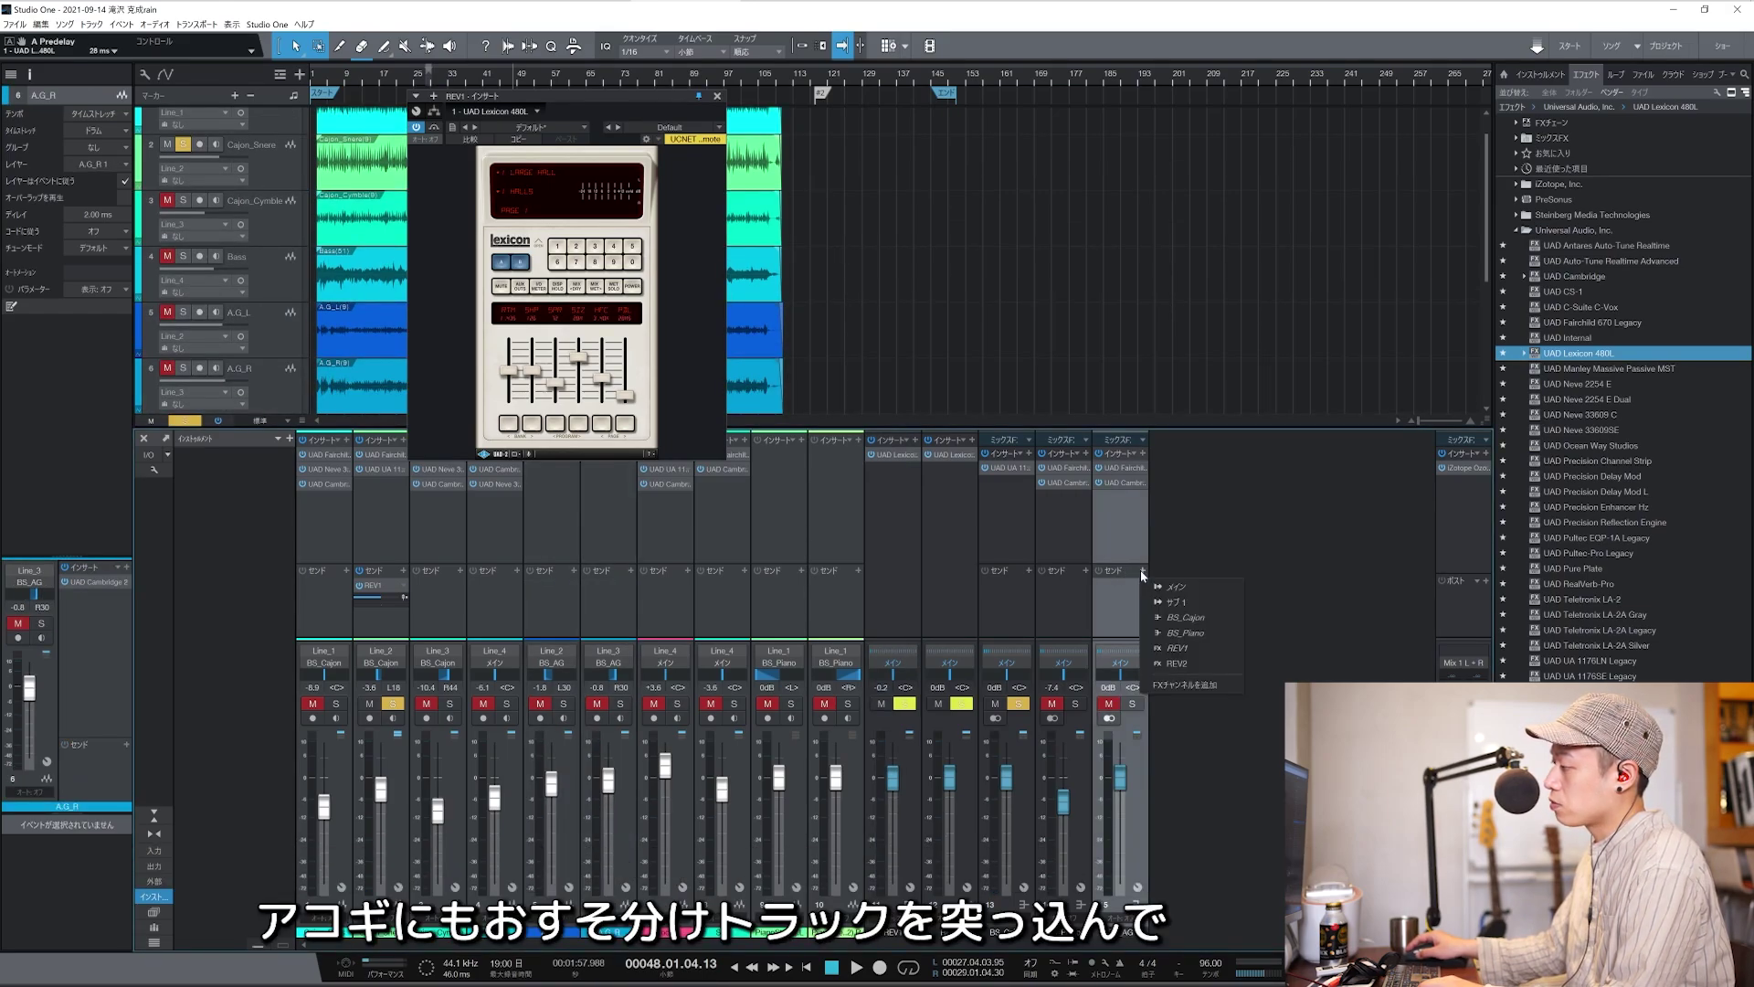
pyautogui.click(1175, 648)
# Solo BS_AG during playback, lower the REV1 fader to -7.4 dB and stop.
pyautogui.press('space')
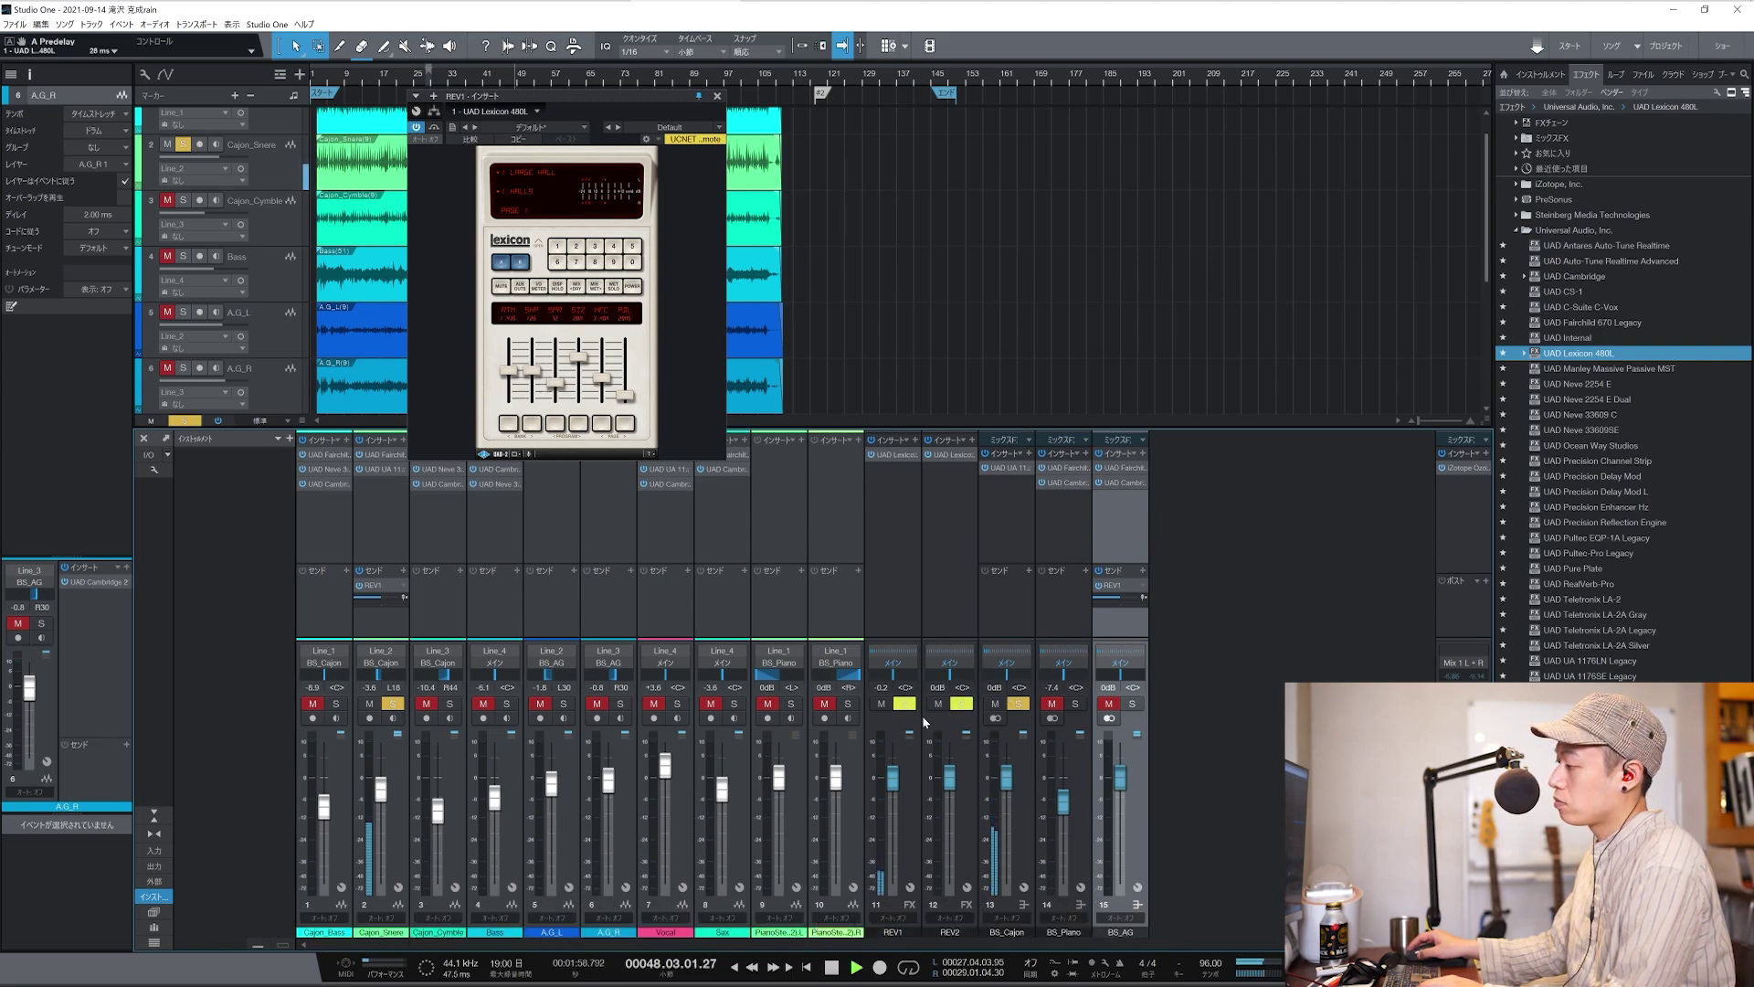
pyautogui.click(1132, 703)
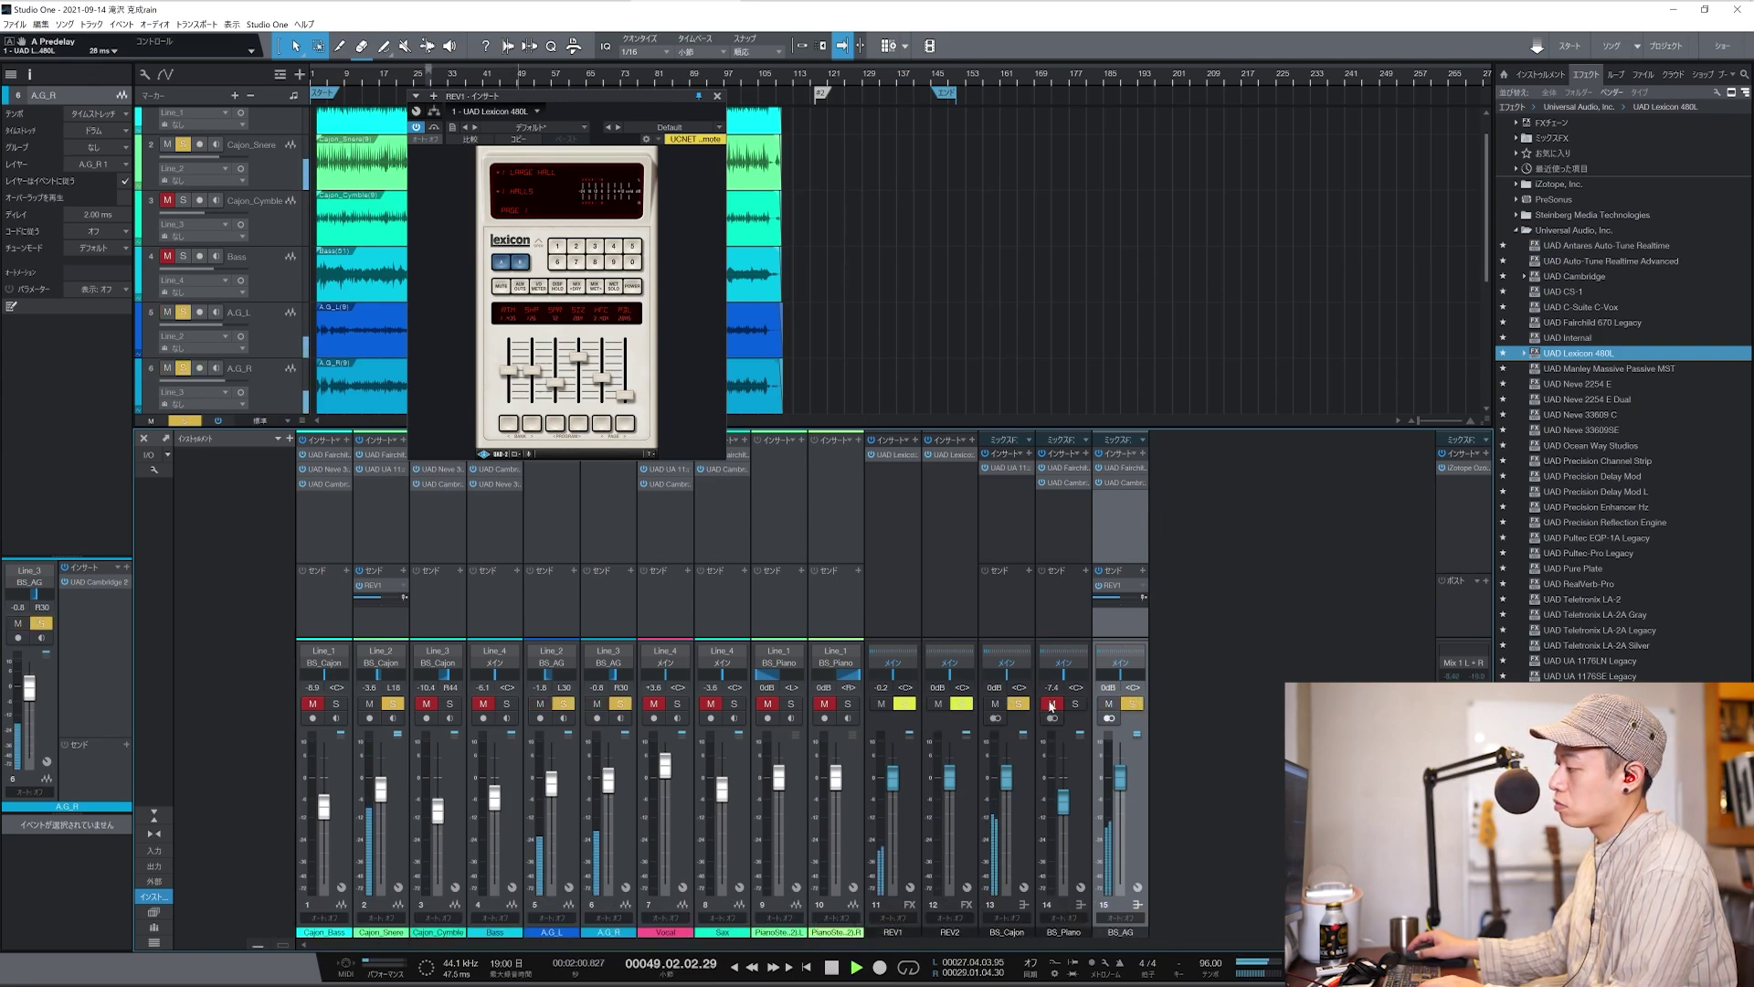
pyautogui.moveTo(892, 778); pyautogui.dragTo(894, 802)
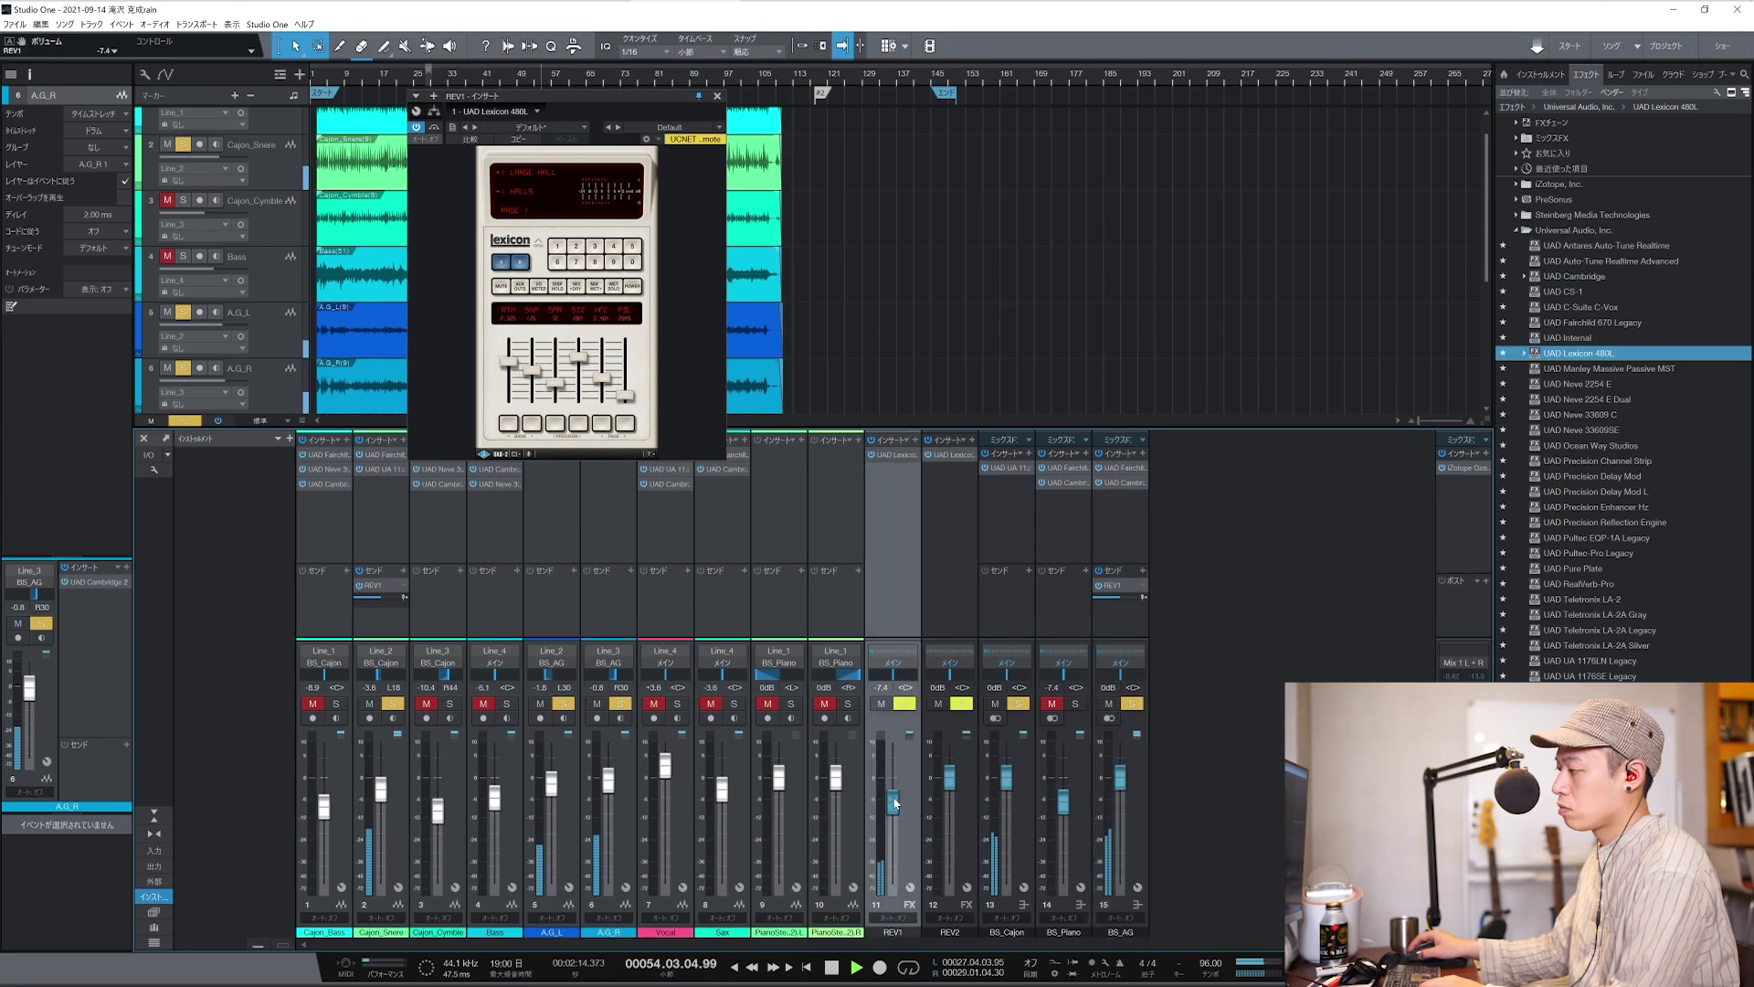
pyautogui.press('KP_Subtract')
pyautogui.press('space')
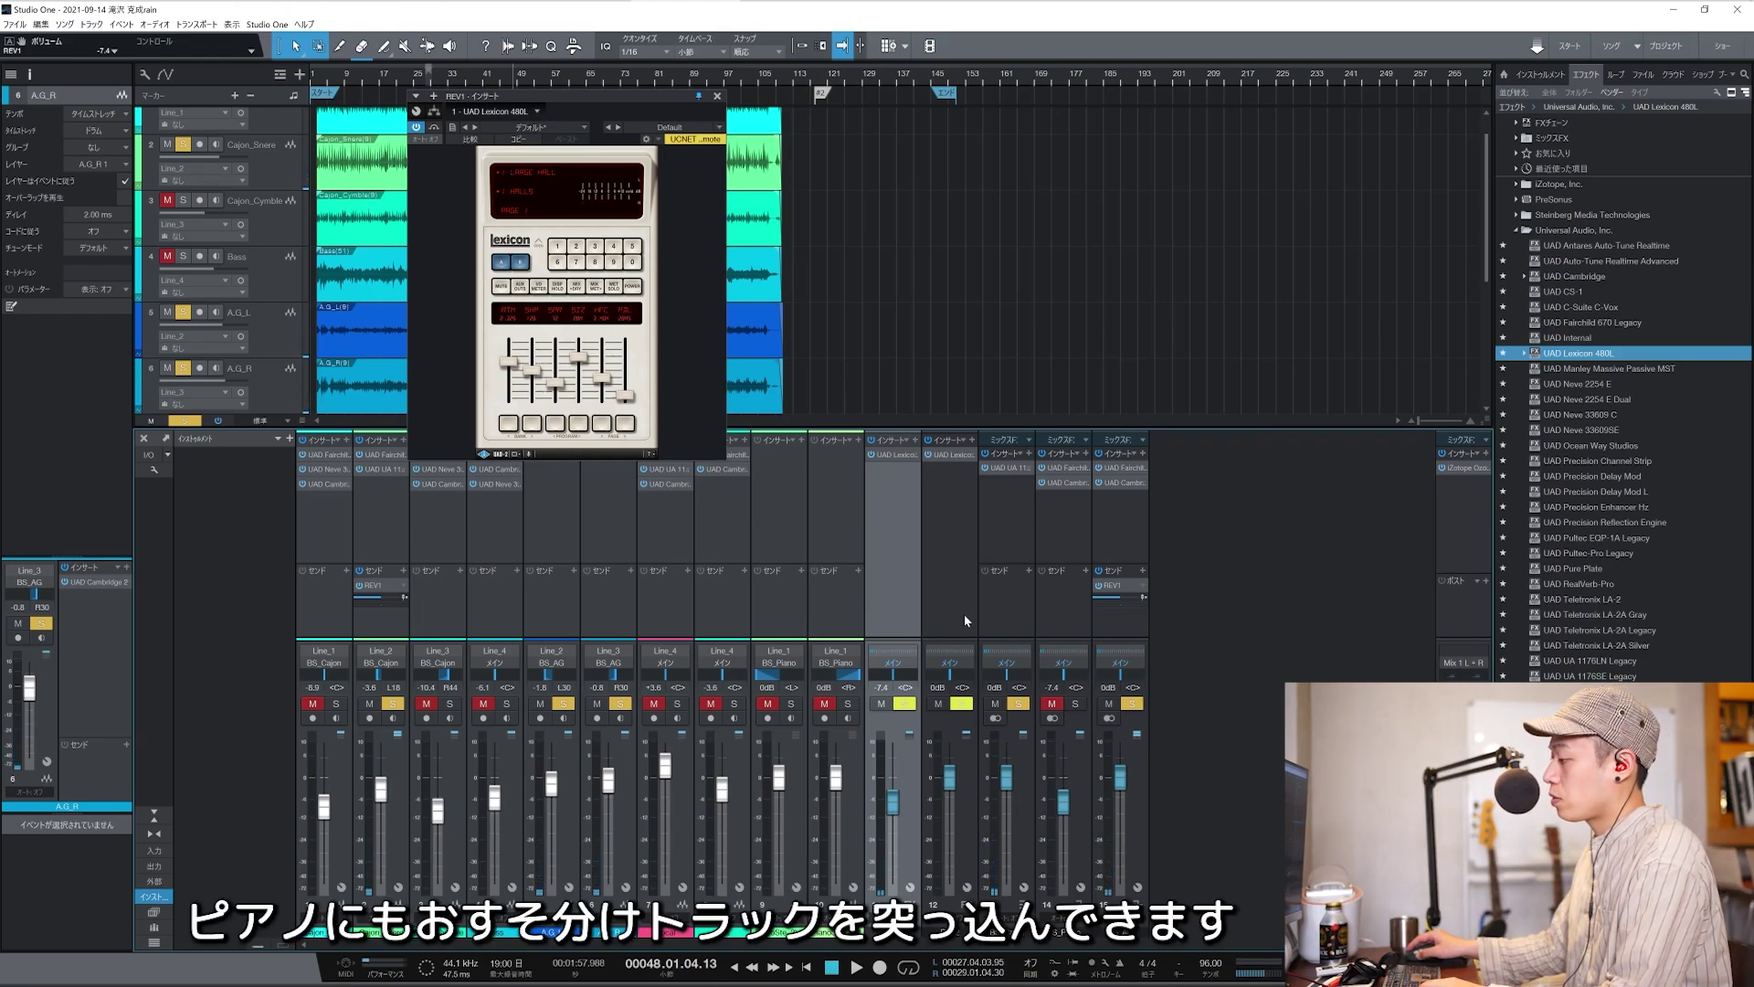
# Add a send from the BS_Piano bus to REV1 and lower the REV1 fader to -15.1 dB while playing the mix.
pyautogui.click(1058, 622)
pyautogui.click(1086, 570)
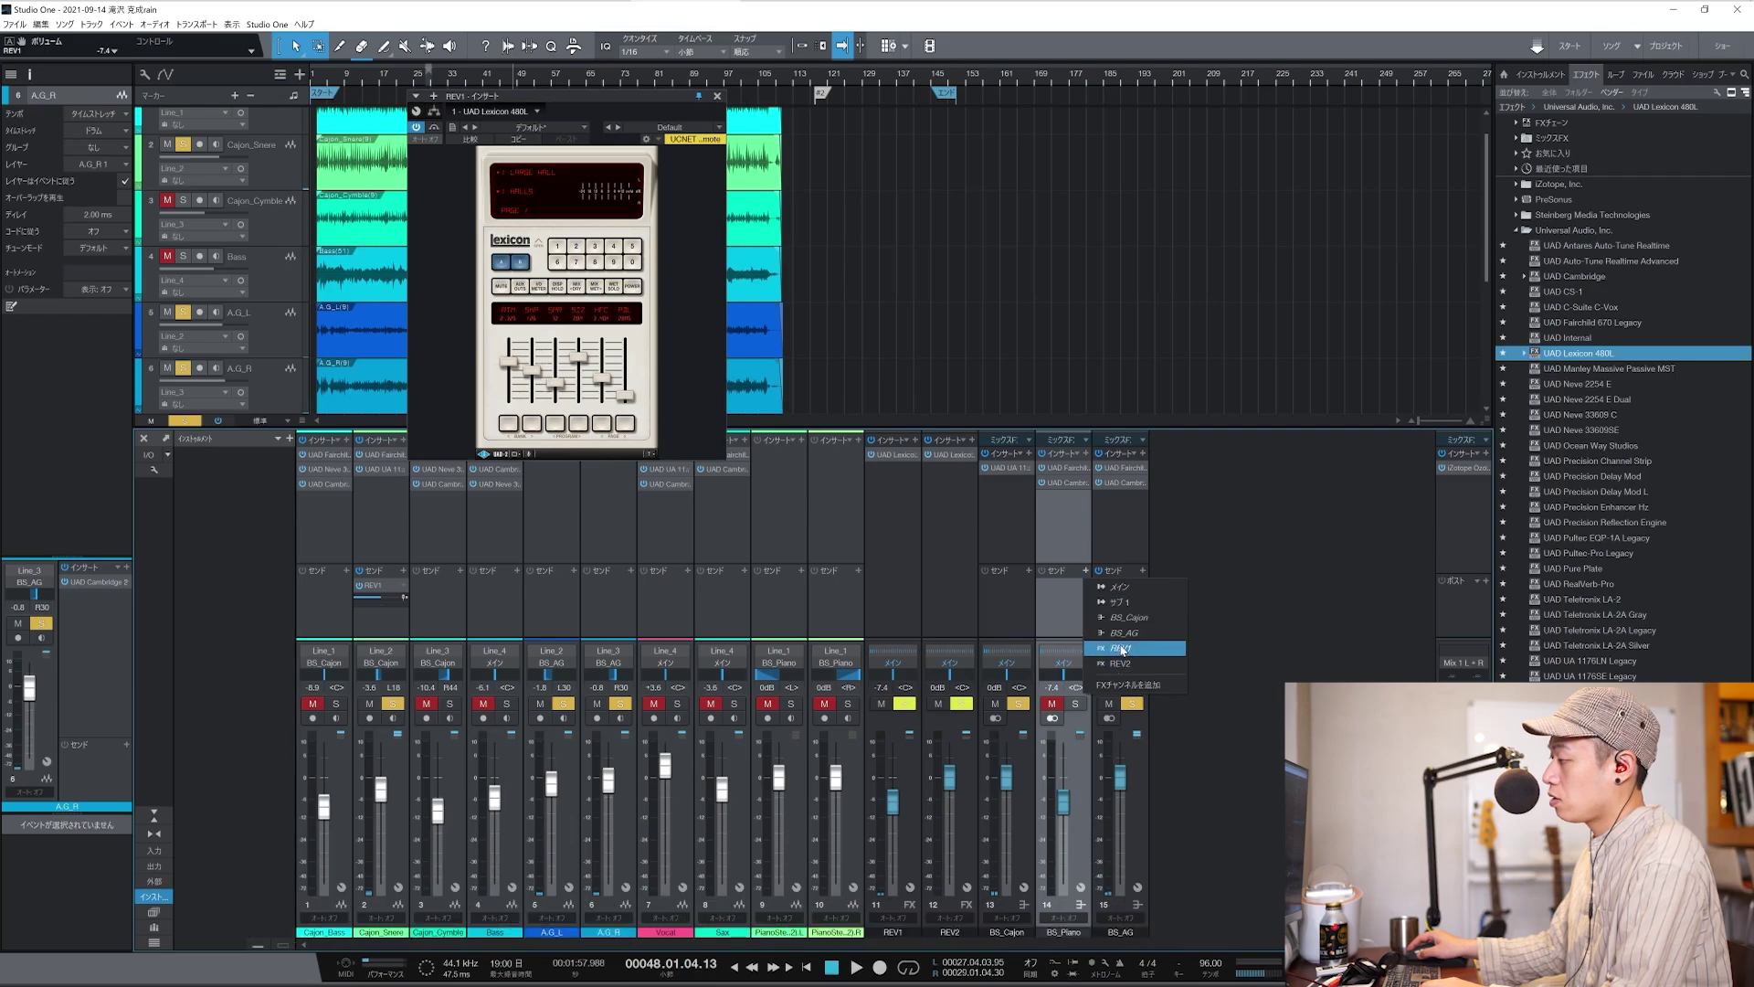
pyautogui.click(1110, 587)
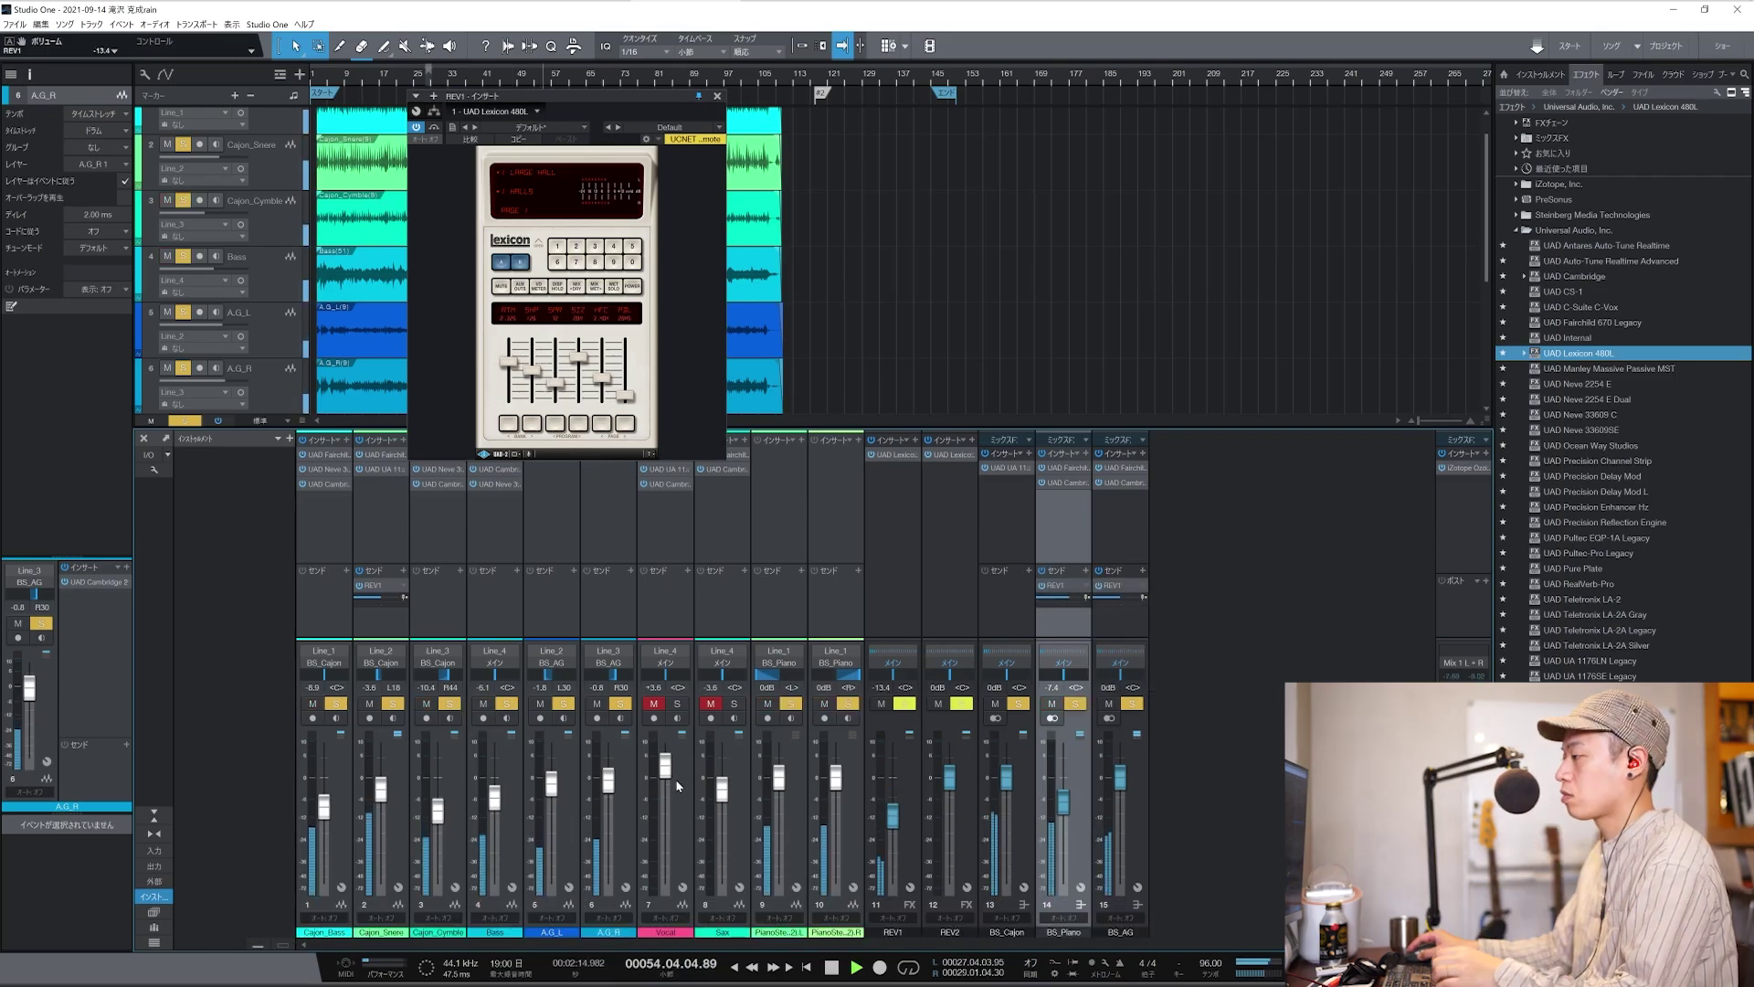
pyautogui.press('space')
pyautogui.press('space')
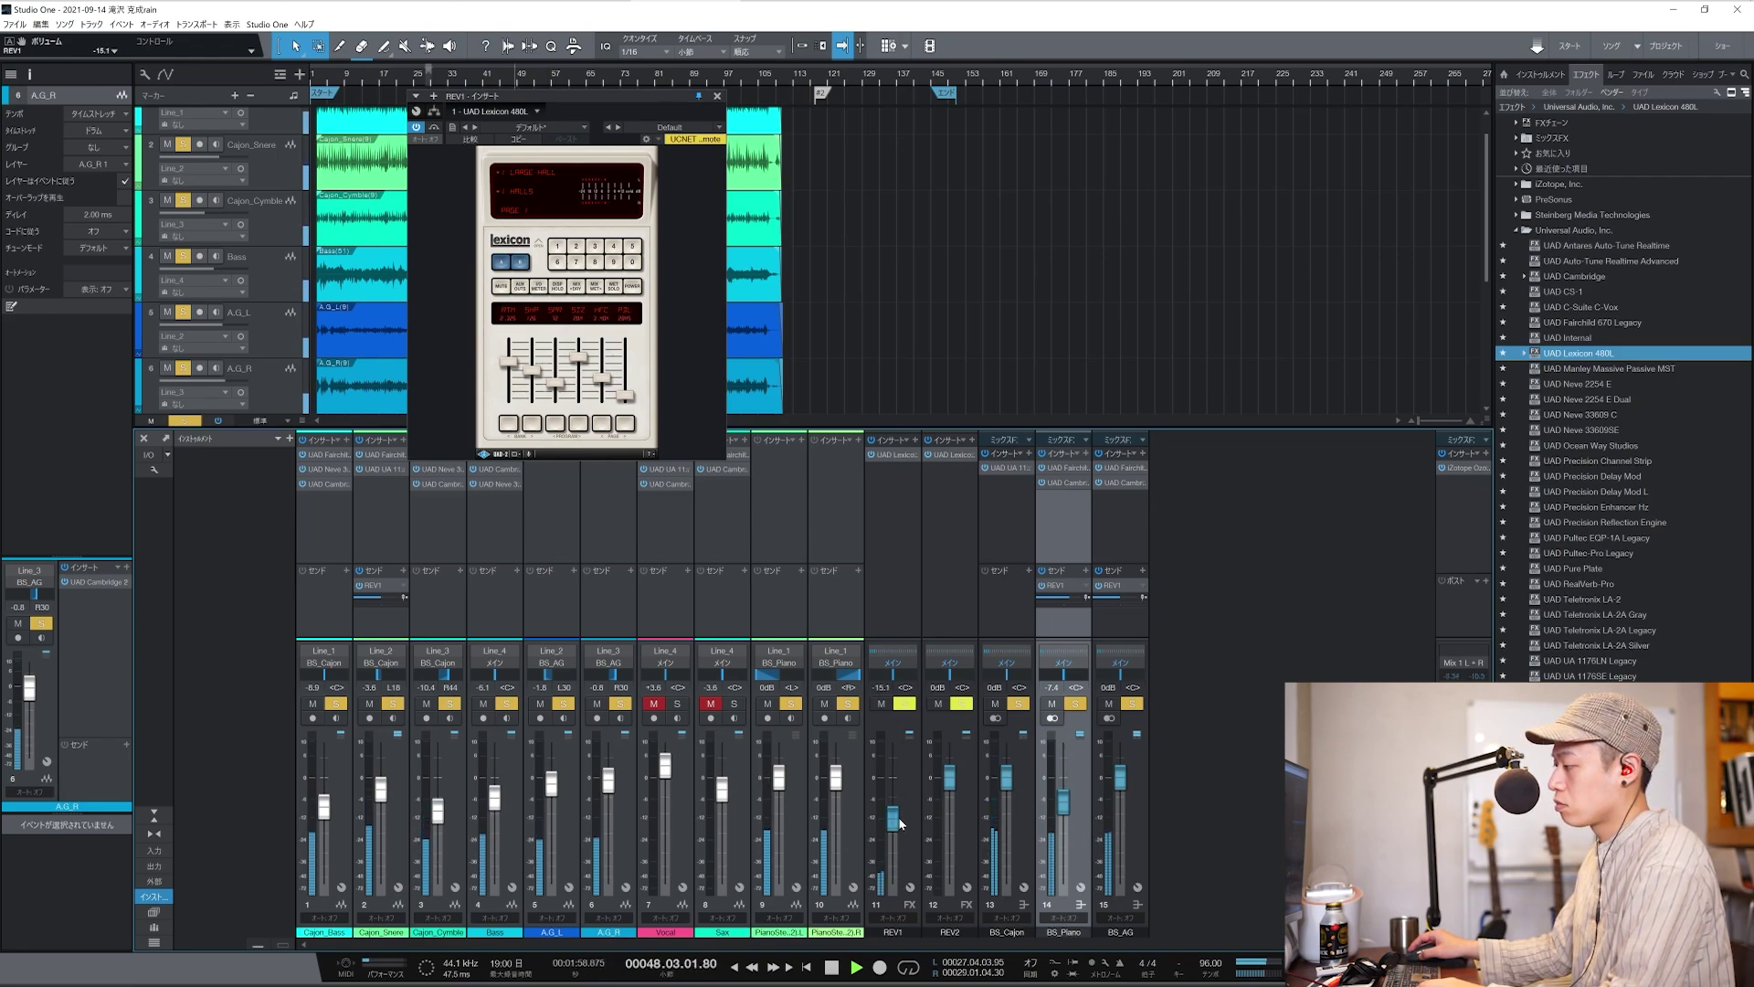
pyautogui.press('space')
pyautogui.click(891, 589)
pyautogui.click(946, 585)
pyautogui.click(912, 583)
pyautogui.click(962, 584)
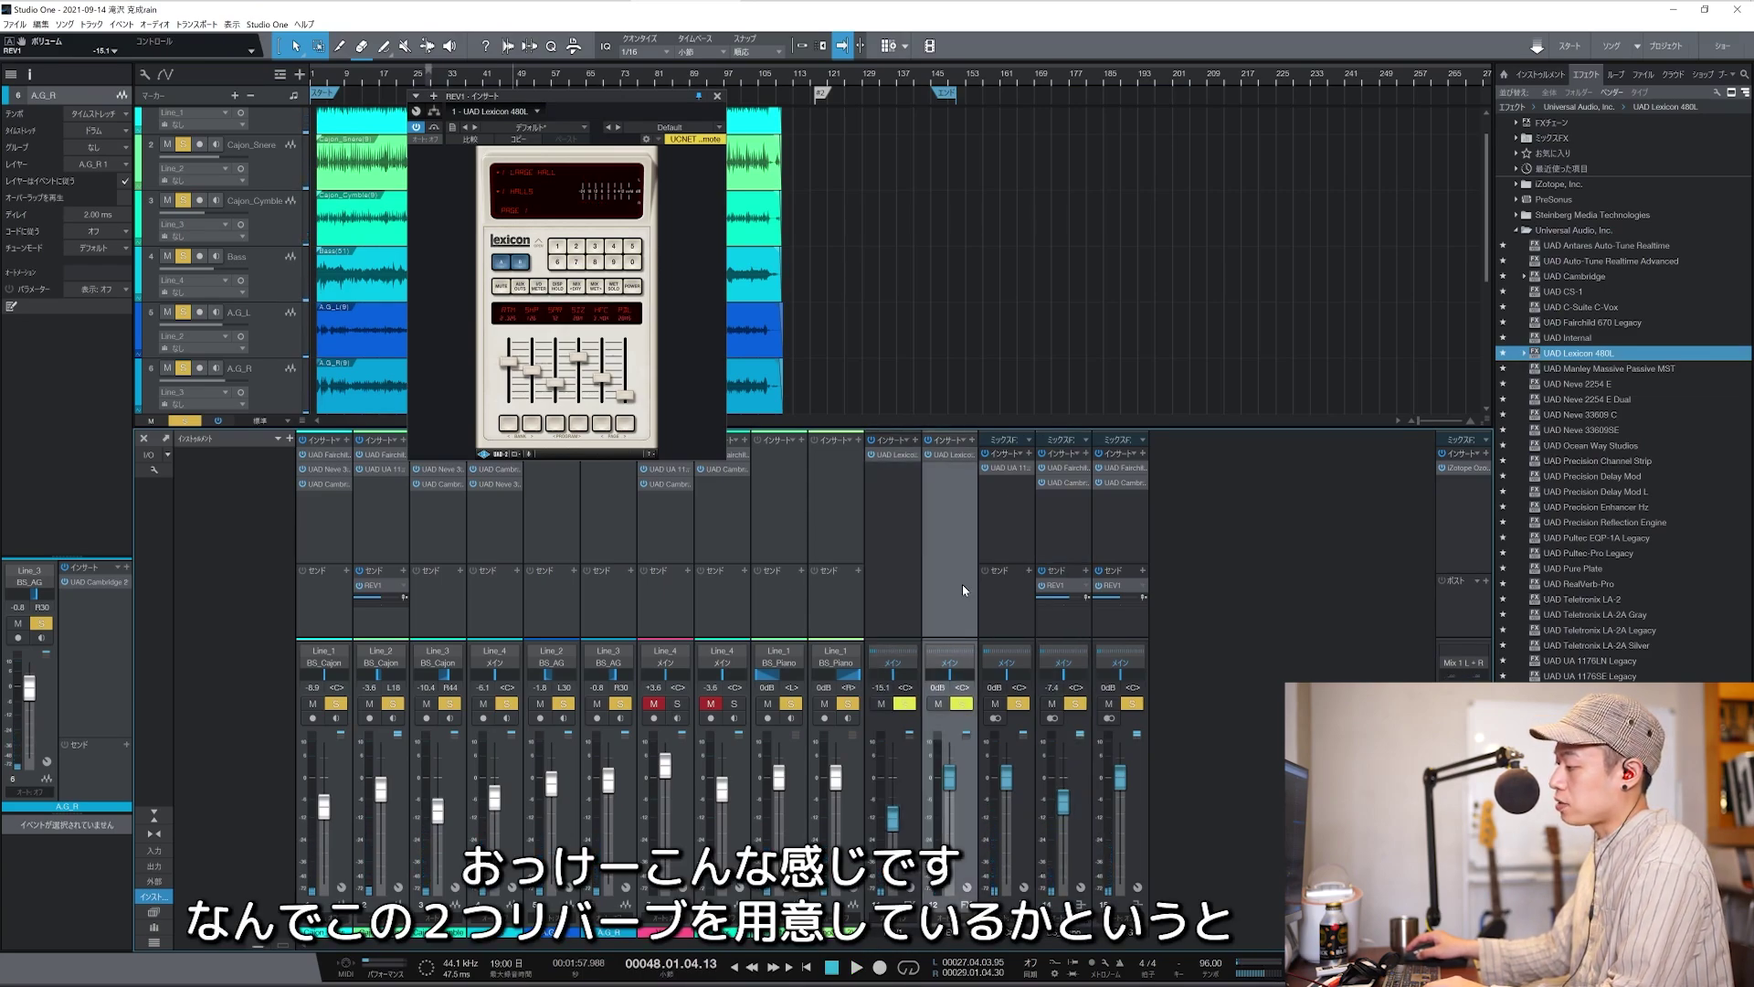
pyautogui.click(903, 590)
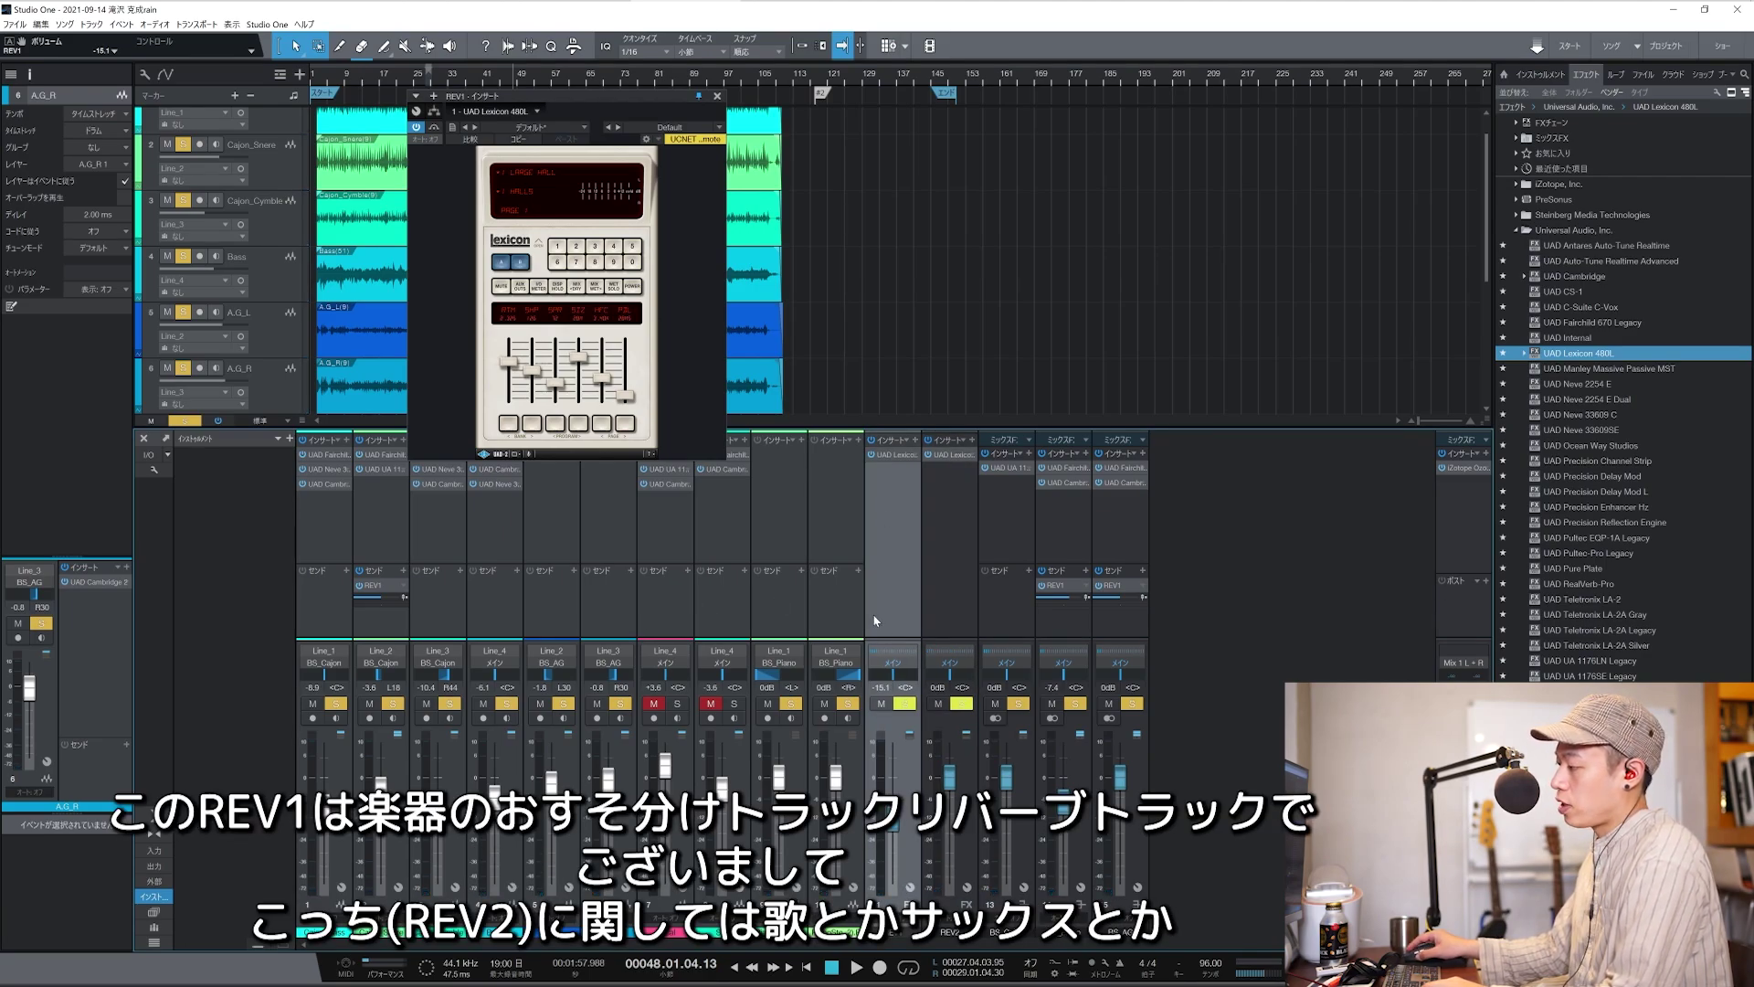
pyautogui.click(947, 559)
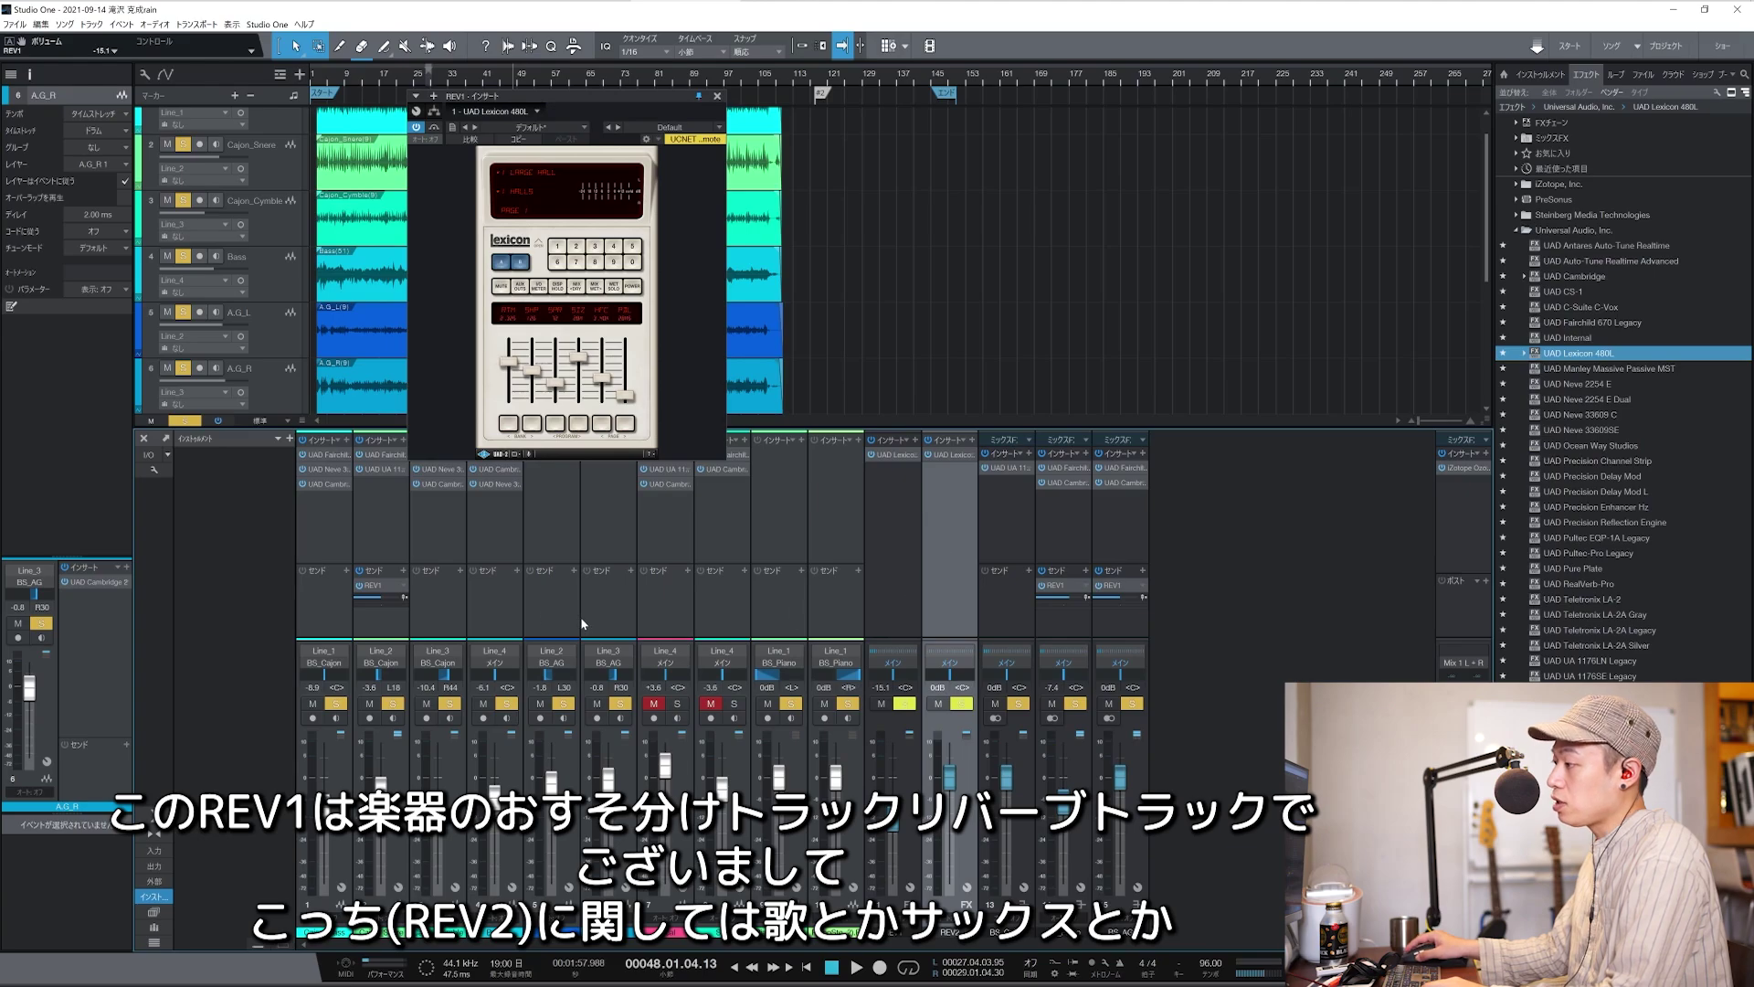
# Add a send from the Vocal track to REV2.
pyautogui.click(668, 618)
pyautogui.click(685, 570)
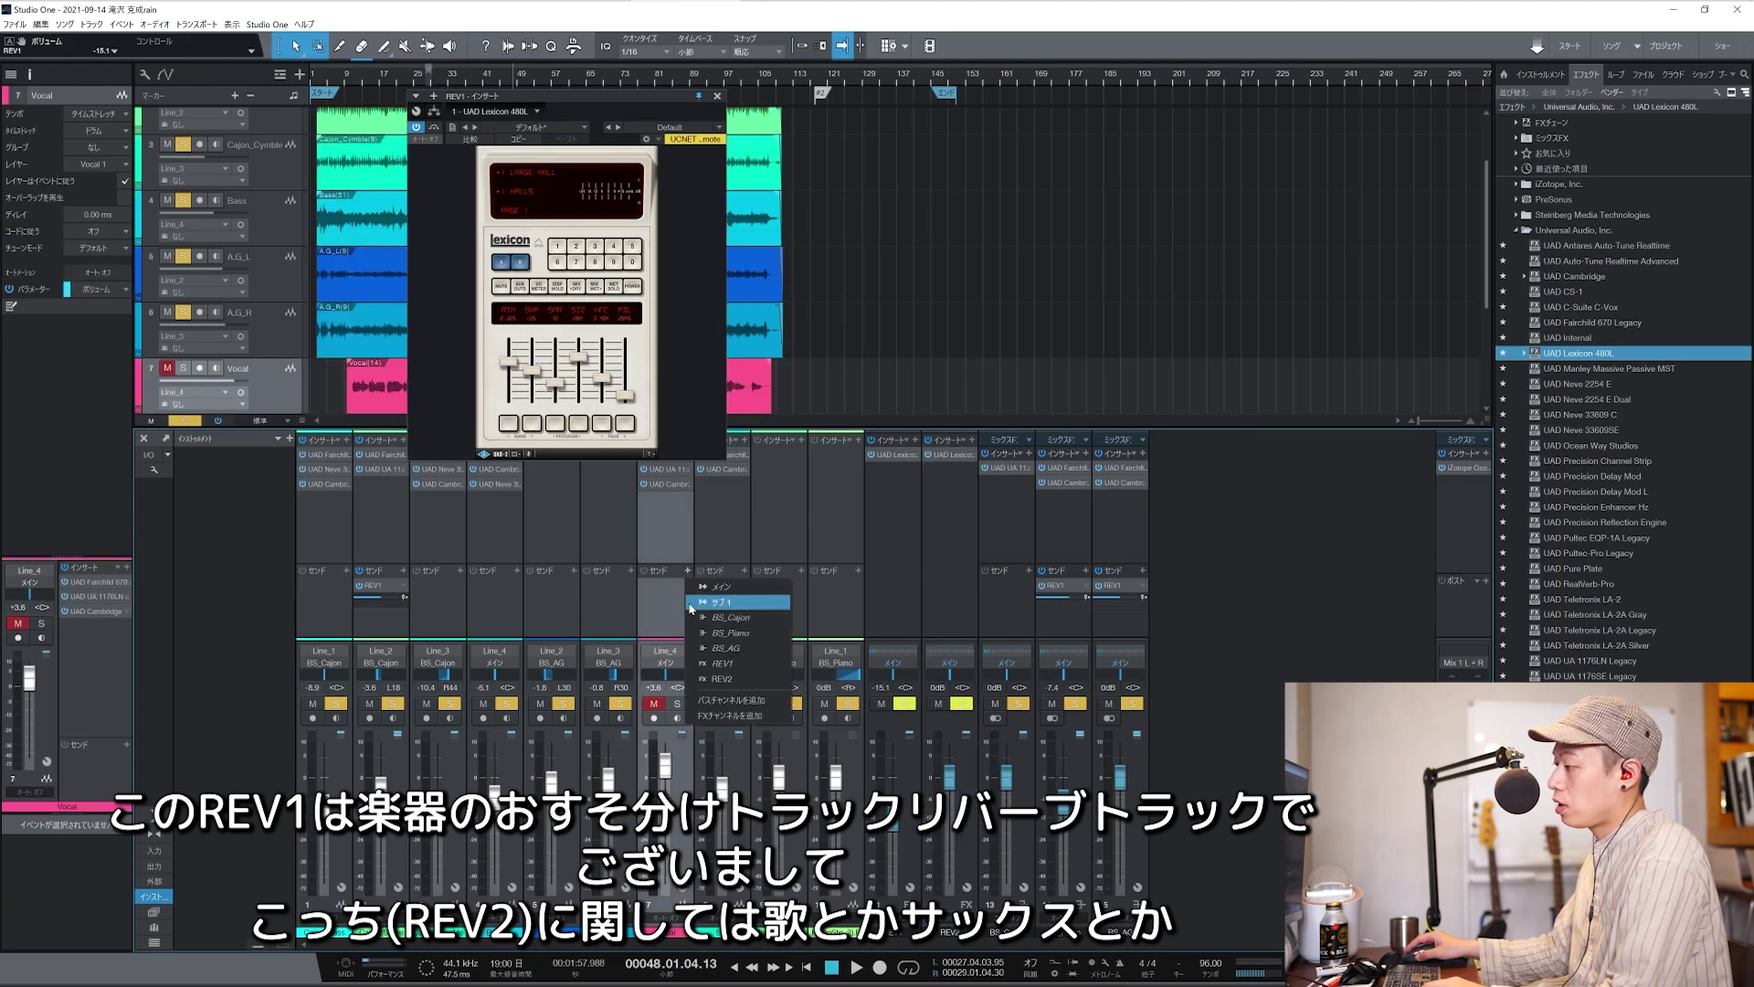
pyautogui.click(722, 679)
# Open REV2's Lexicon 480L beside REV1's and load the Long_Rev01 preset onto REV2.
pyautogui.click(939, 576)
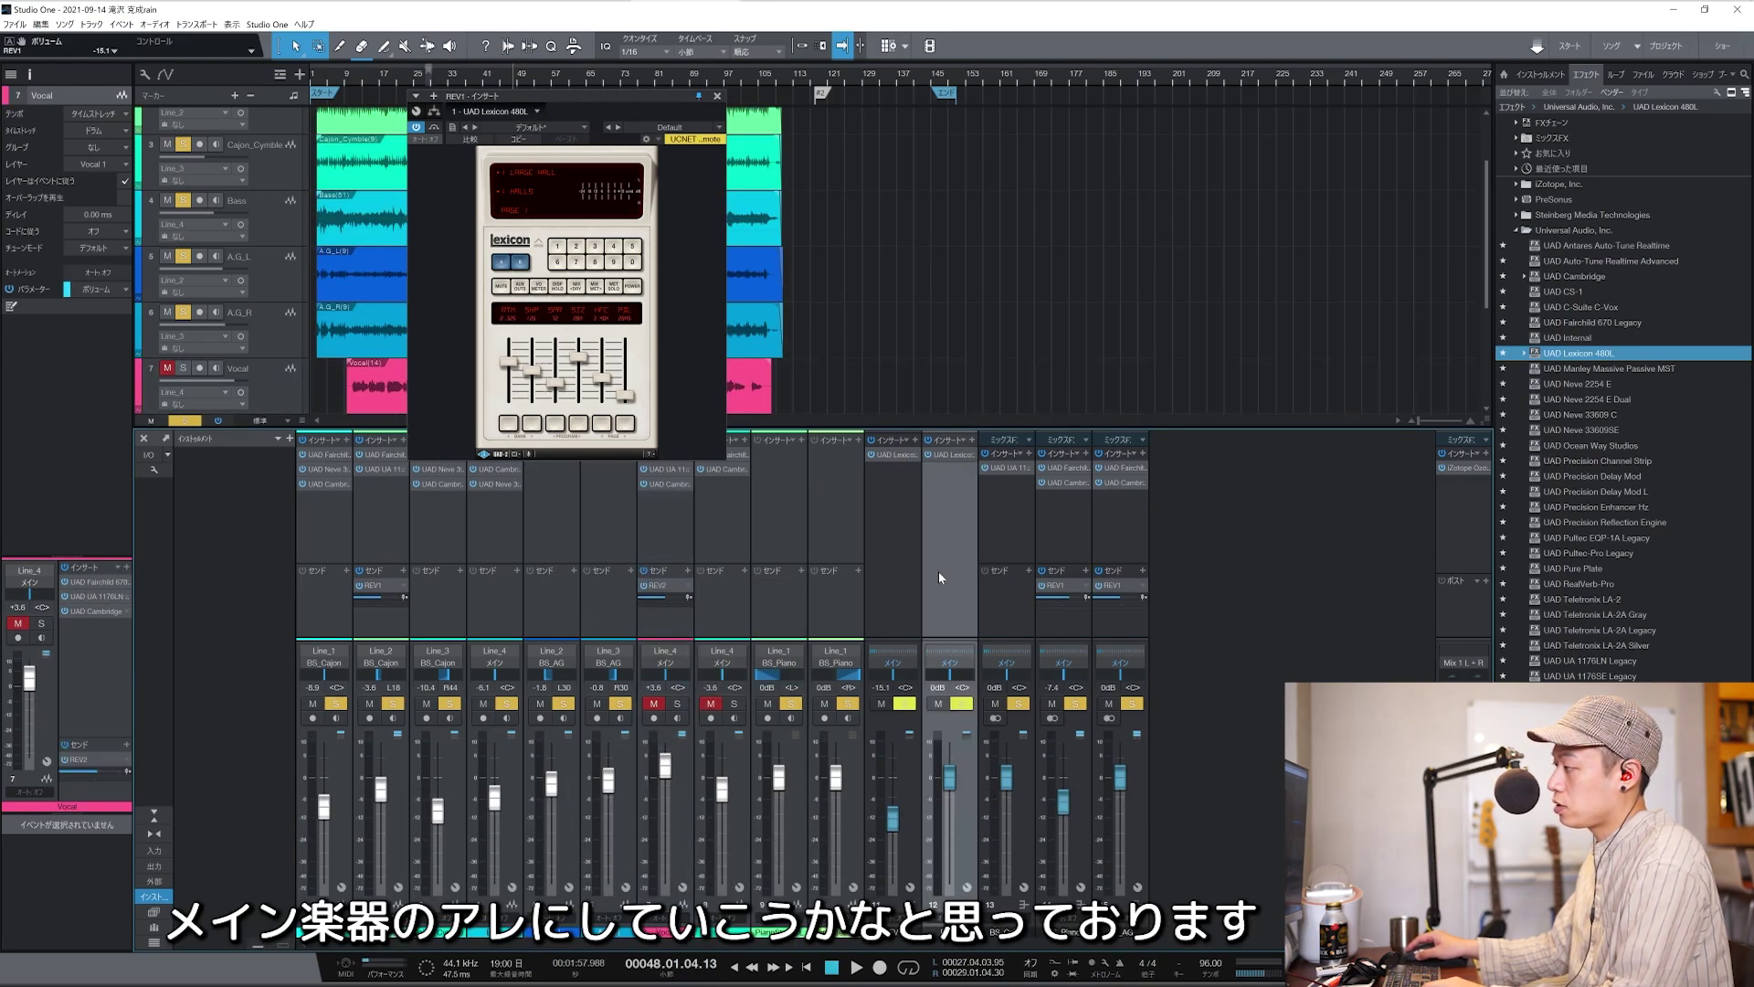
pyautogui.click(947, 452)
pyautogui.moveTo(696, 190); pyautogui.dragTo(962, 102)
pyautogui.moveTo(1082, 92); pyautogui.dragTo(1055, 74)
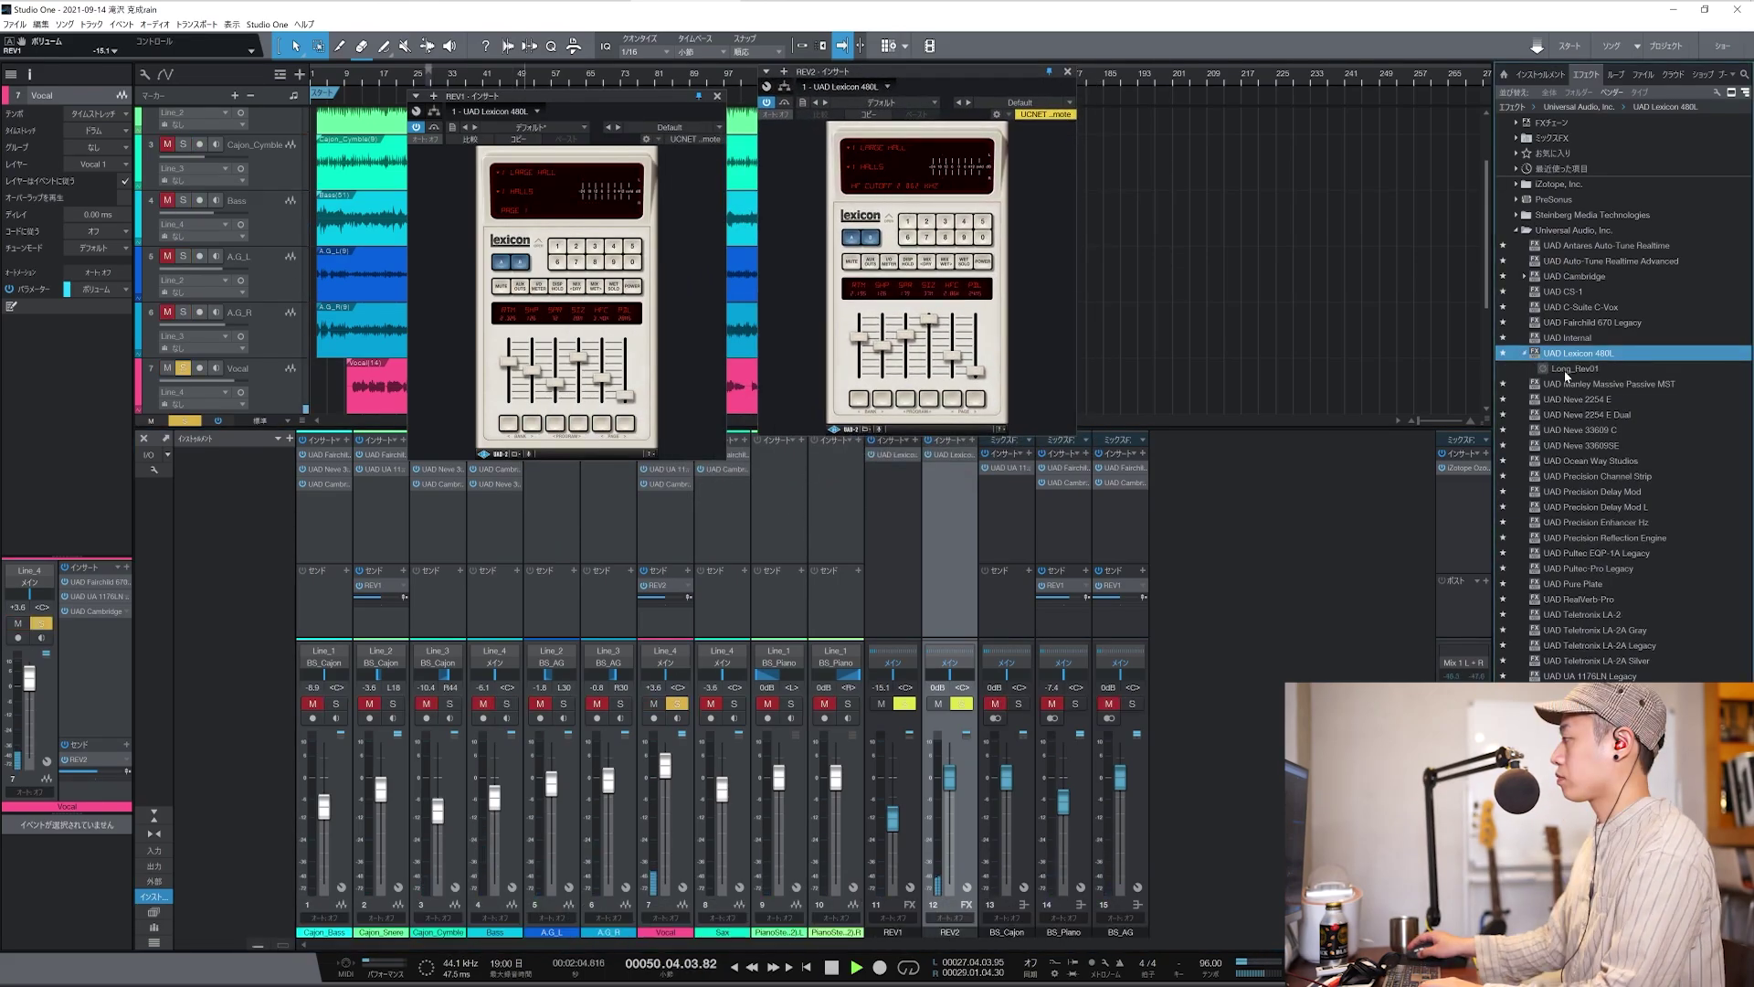
pyautogui.moveTo(1568, 374); pyautogui.dragTo(946, 457)
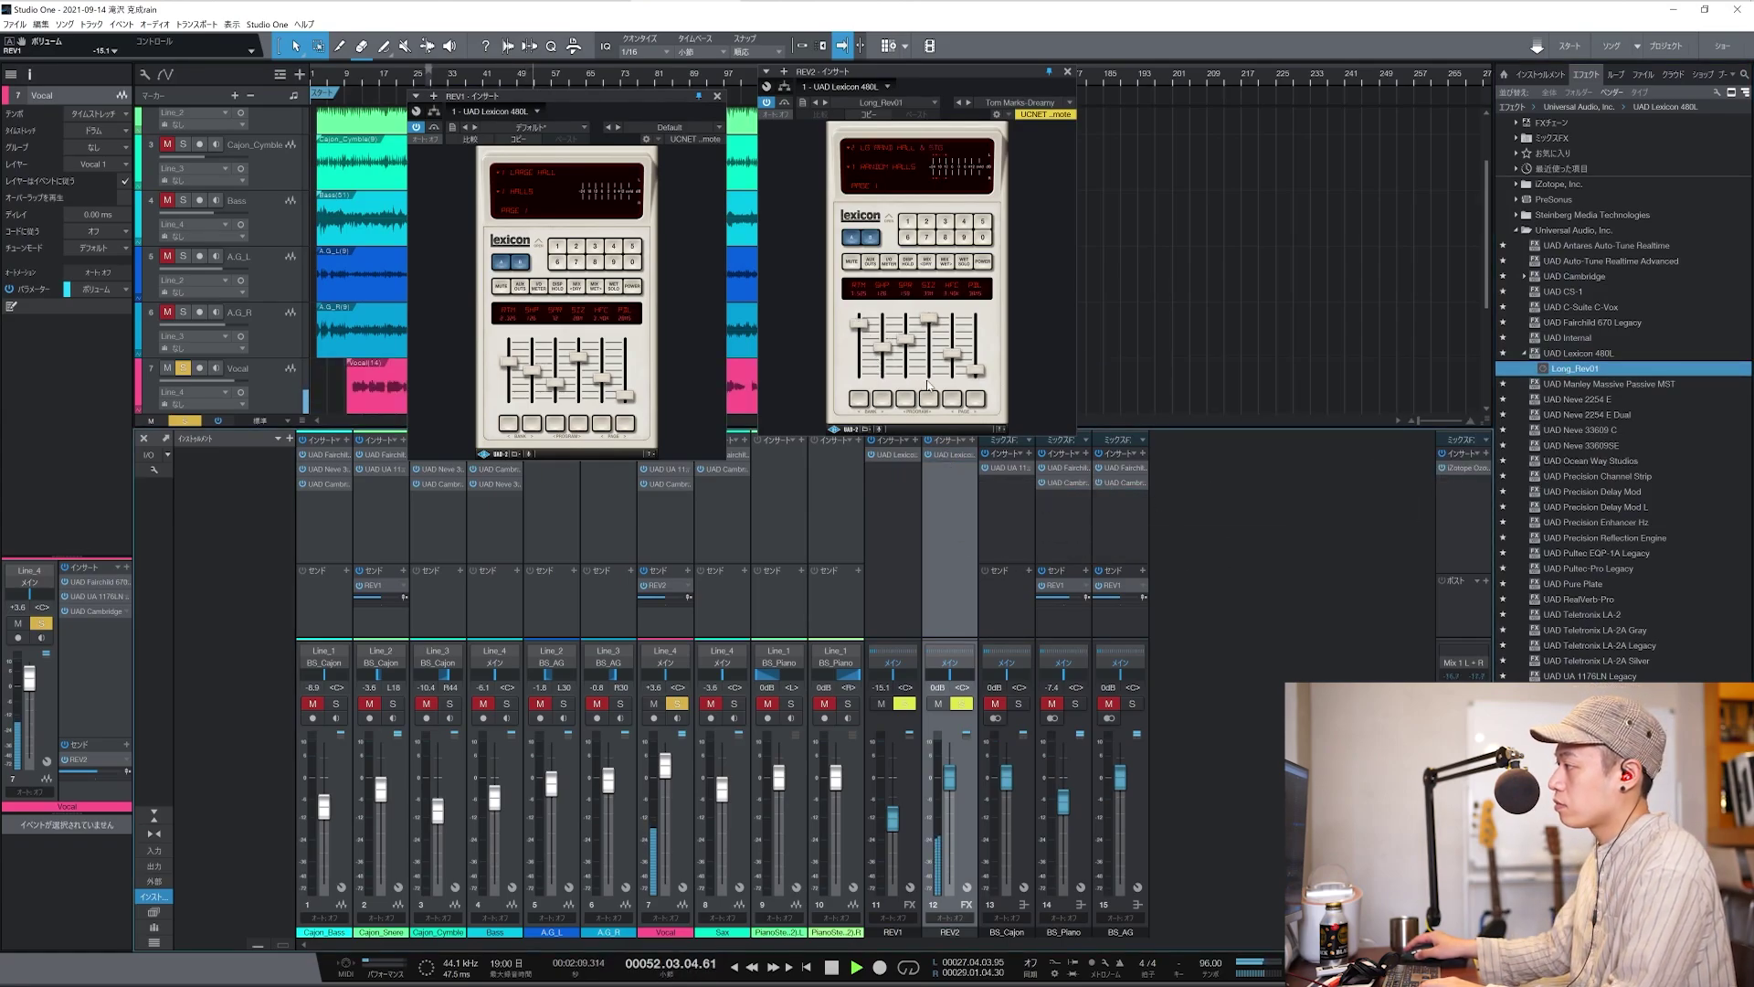
# Set the REV2 fader to -13.6 dB during playback, taking Vocal out of solo while balancing.
pyautogui.moveTo(955, 788); pyautogui.dragTo(950, 829)
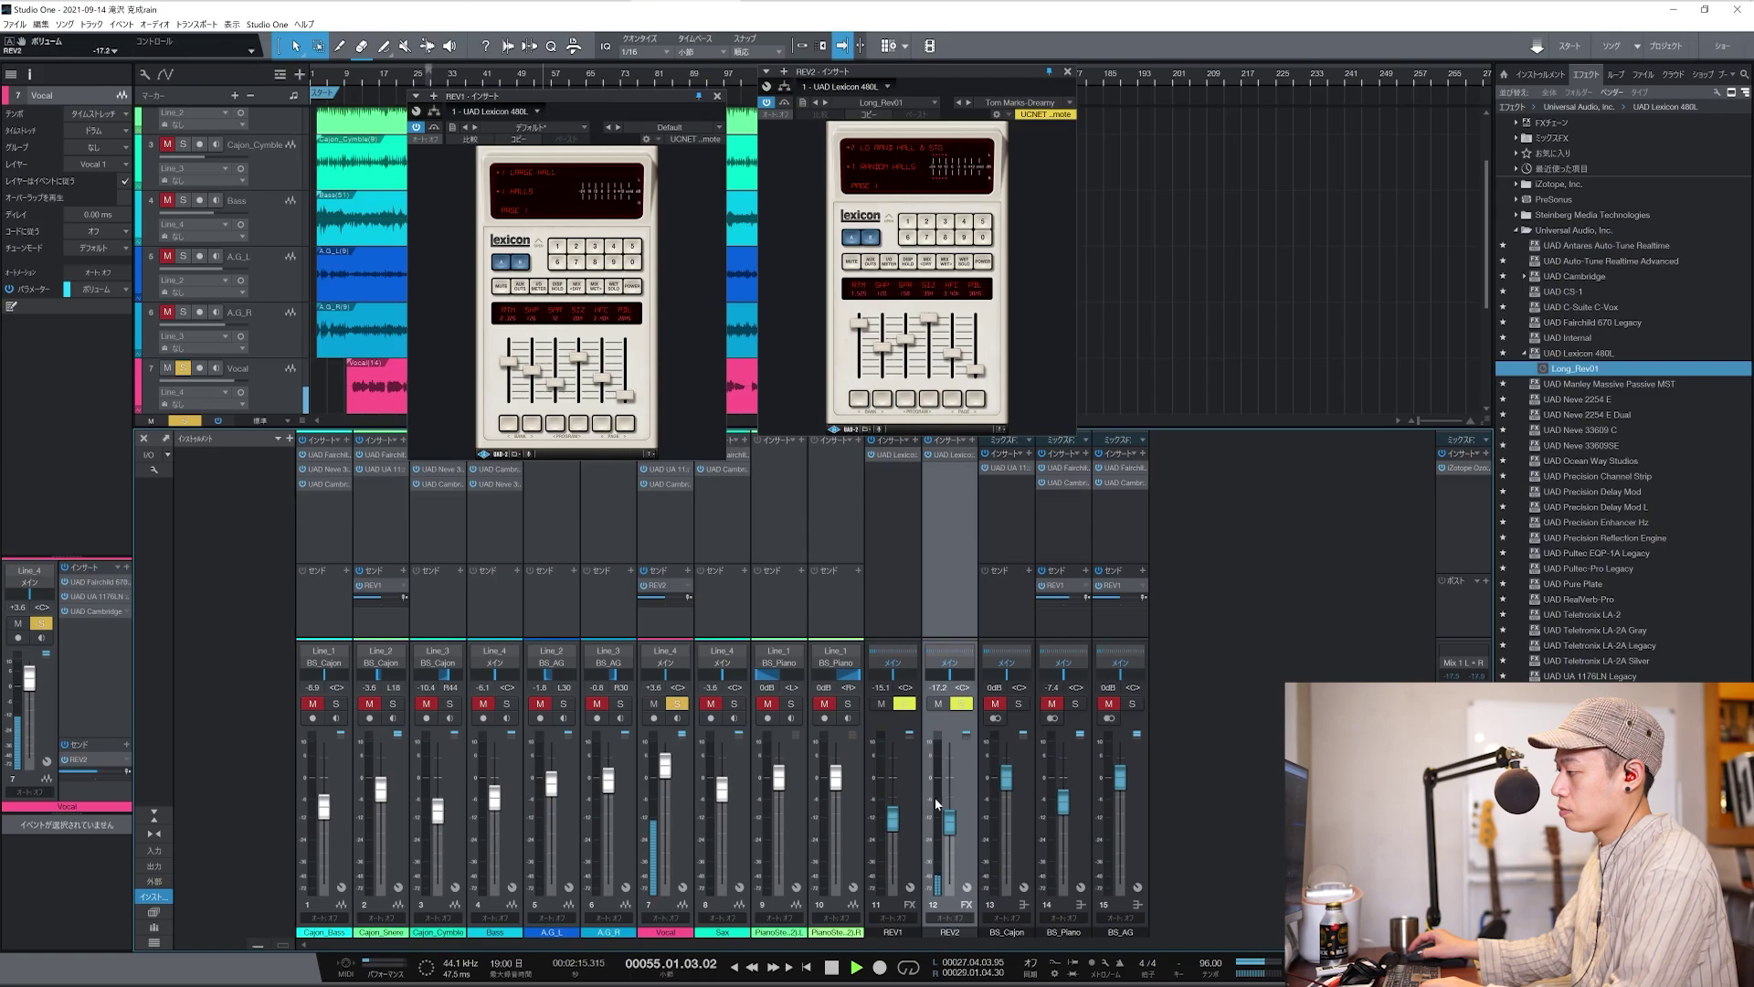
pyautogui.moveTo(953, 822); pyautogui.dragTo(952, 817)
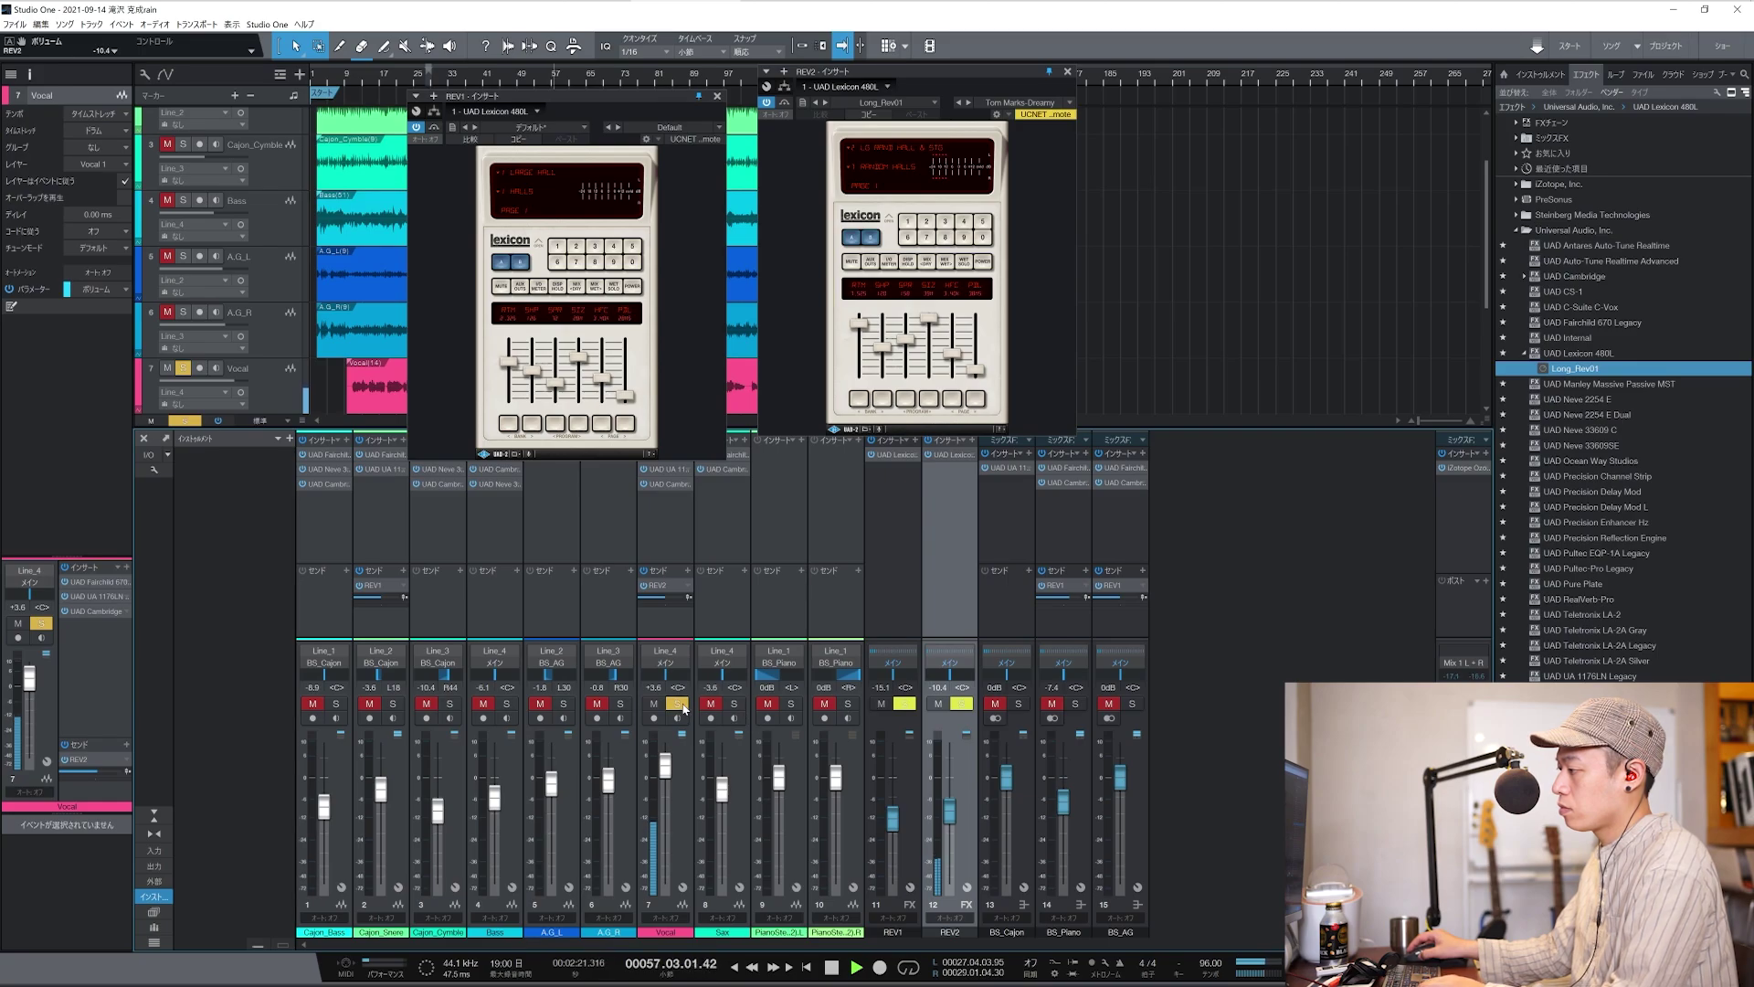
pyautogui.click(963, 705)
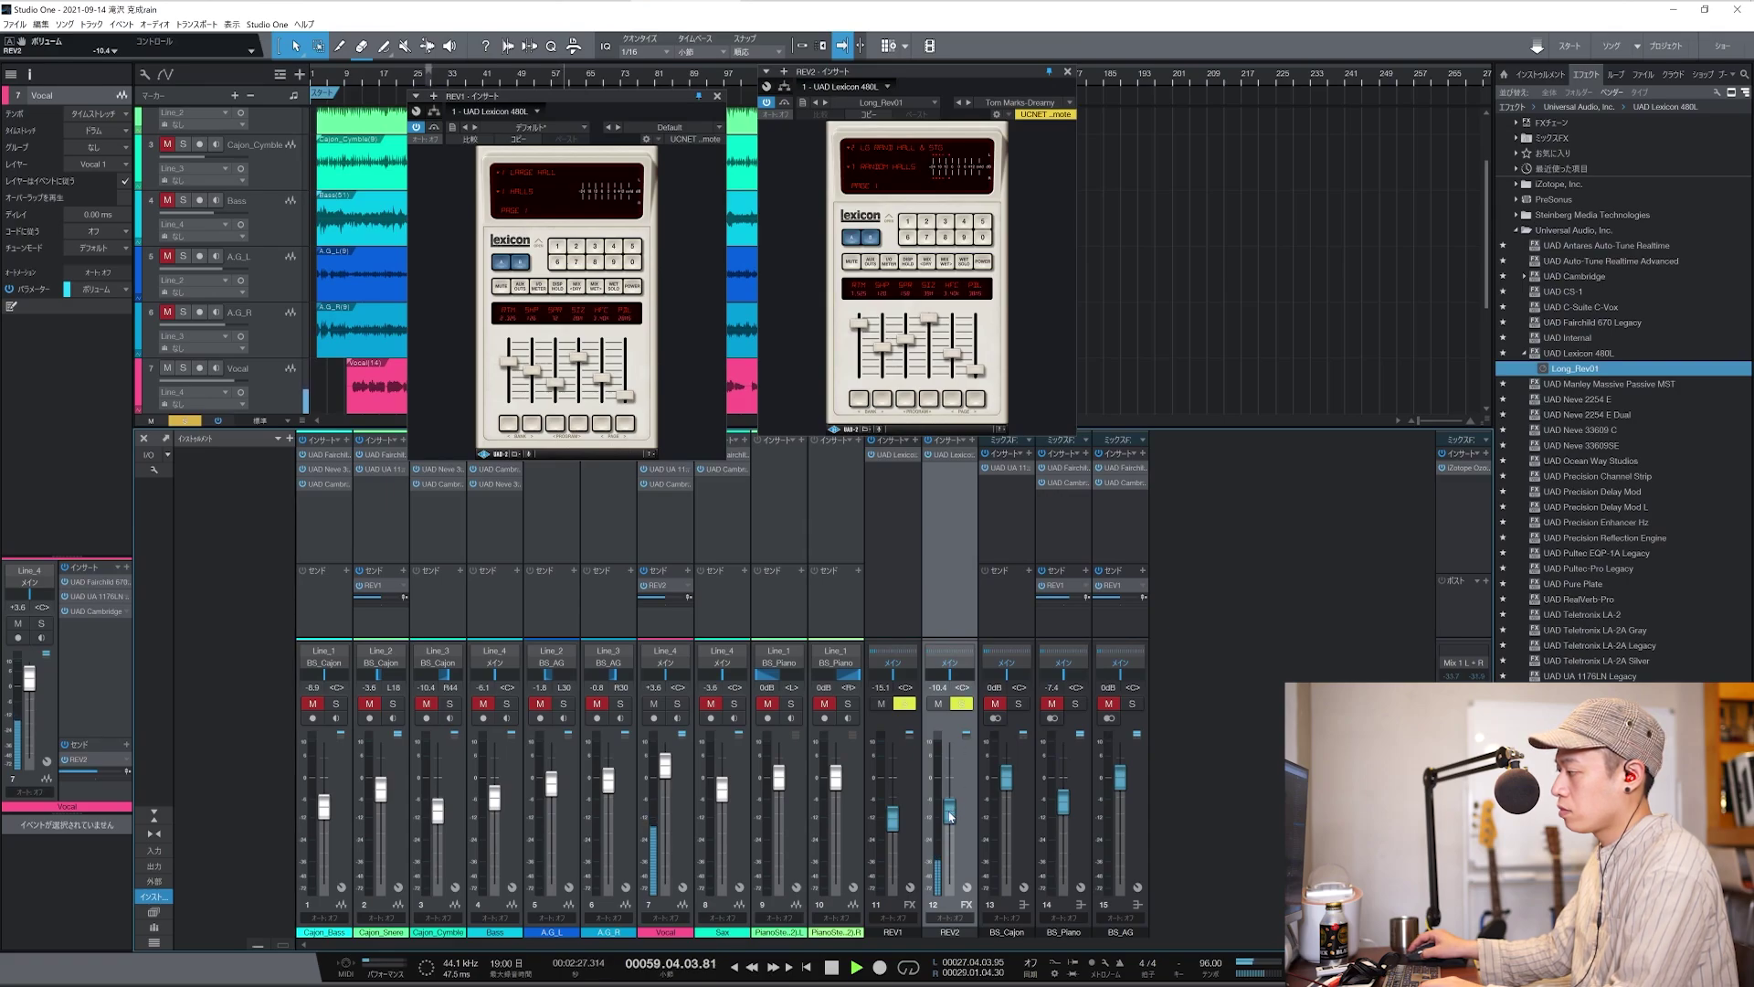
pyautogui.moveTo(952, 823); pyautogui.dragTo(951, 826)
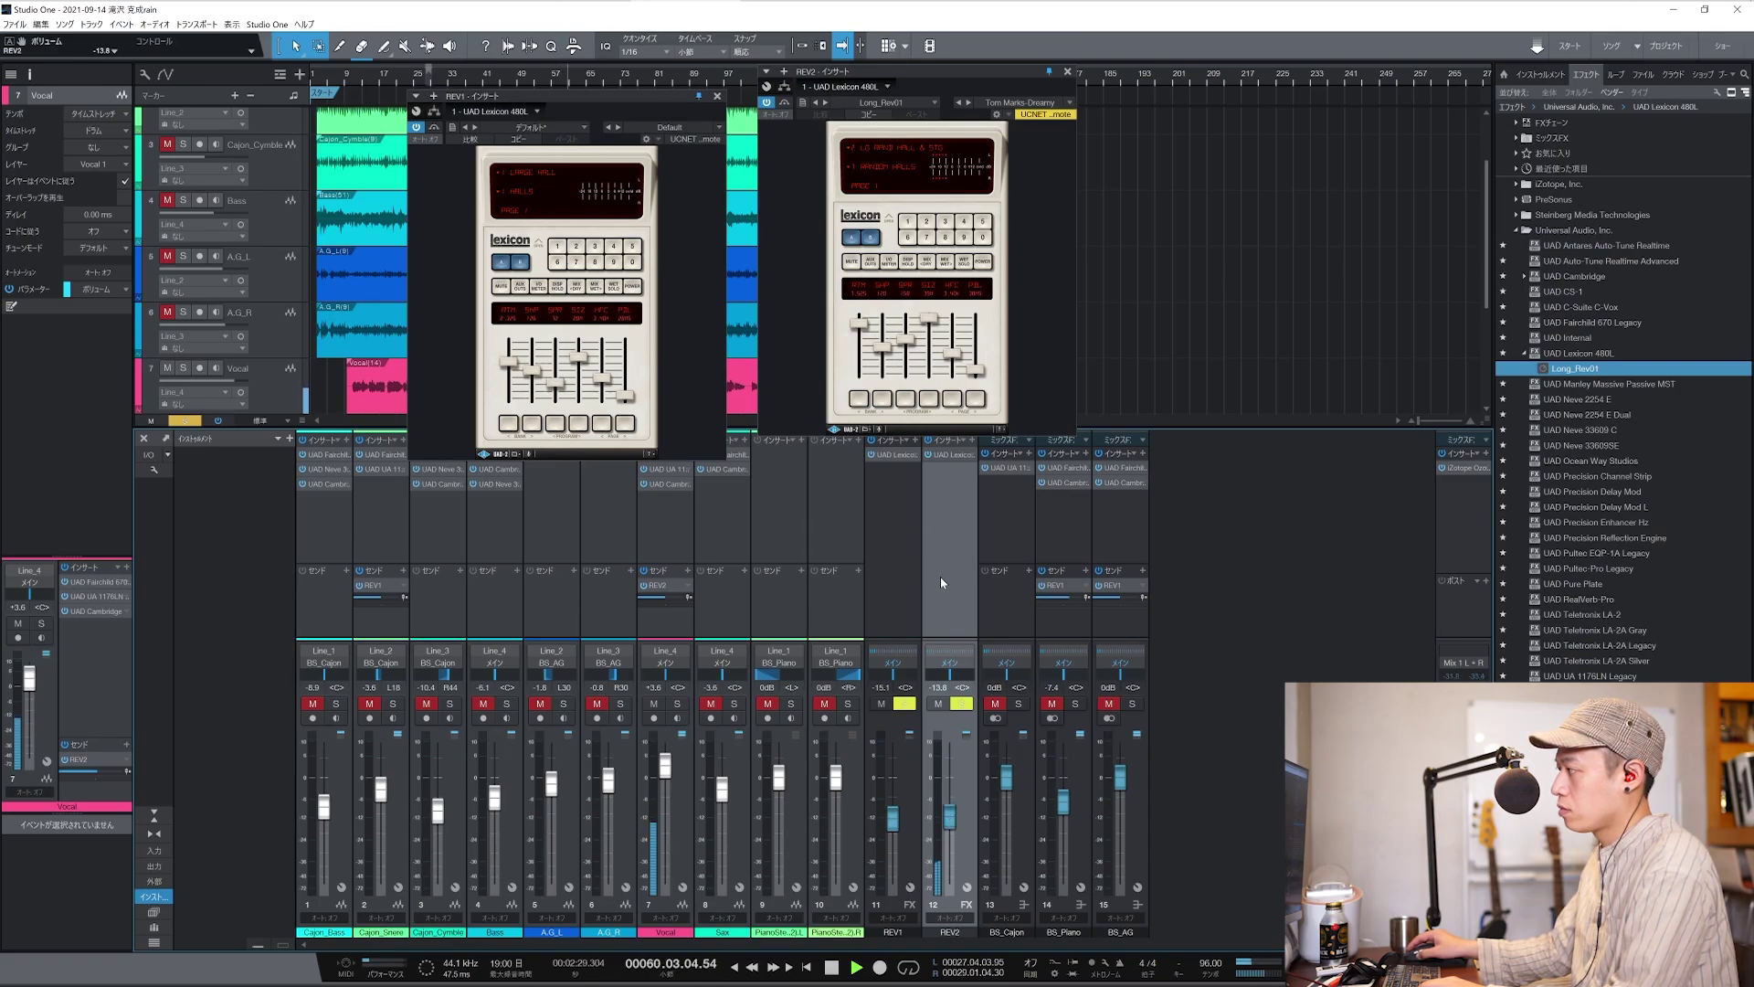
pyautogui.click(954, 267)
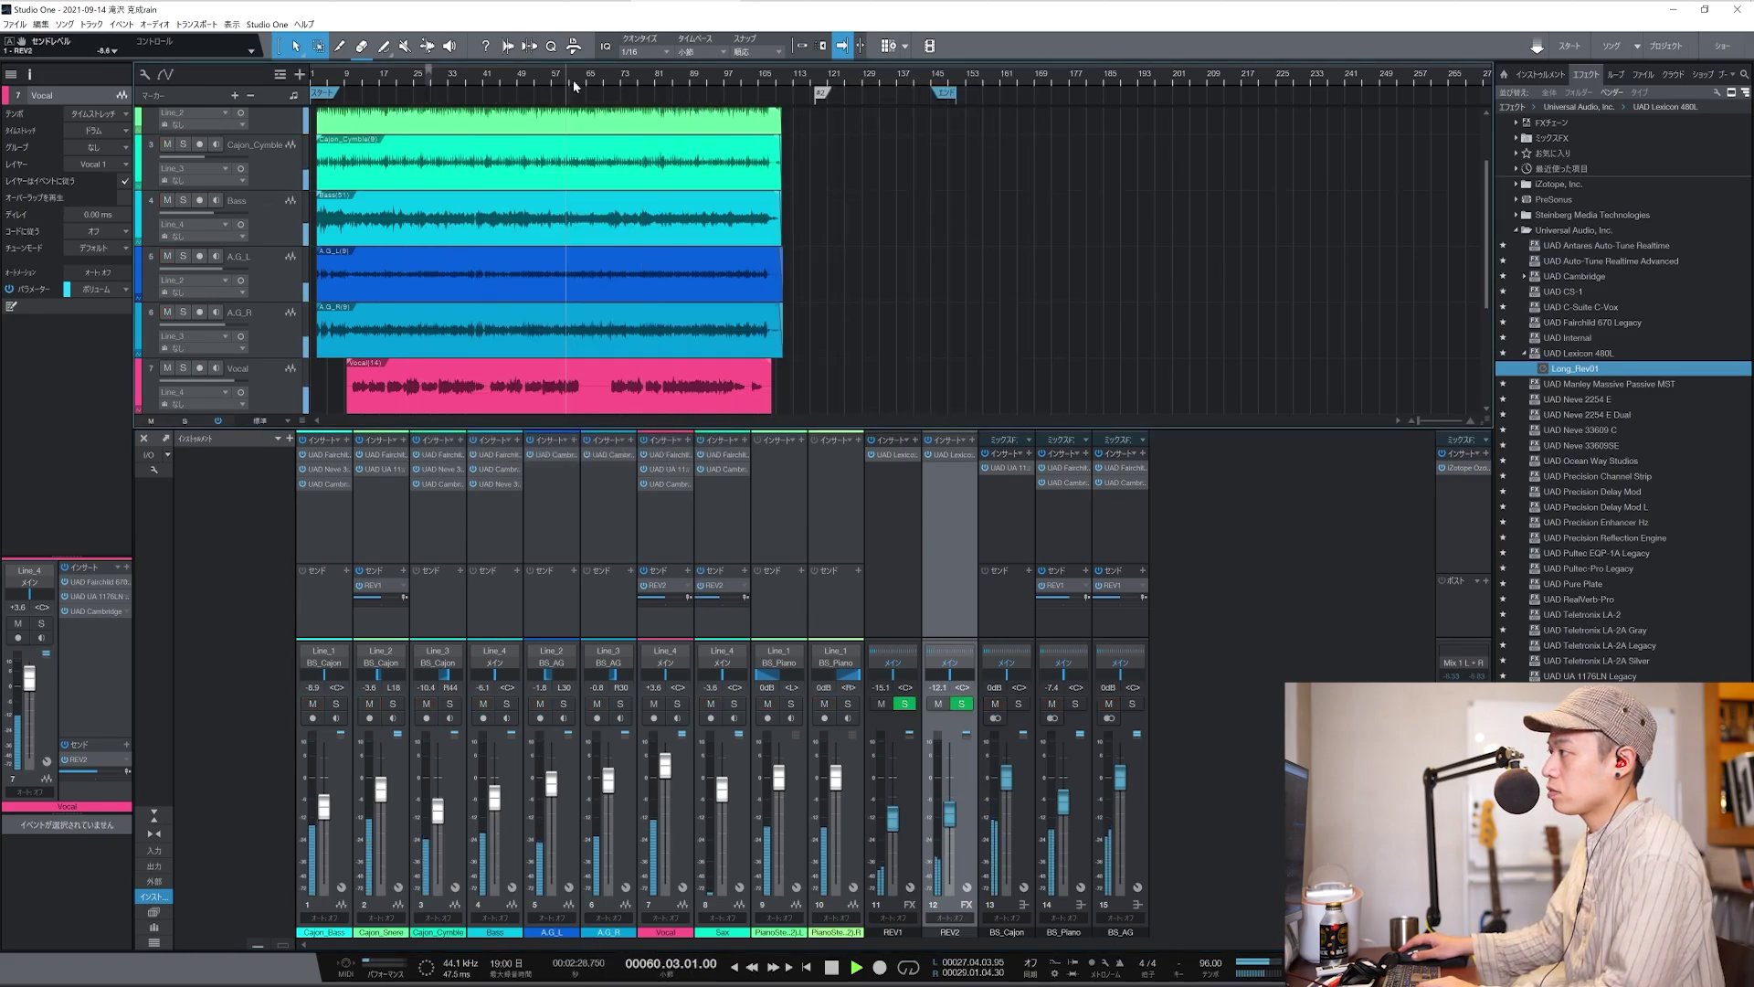
# Compare Sax and Vocal in solo, clear the solos, set Sax's REV2 send level to -4.0 dB and stop.
pyautogui.click(734, 706)
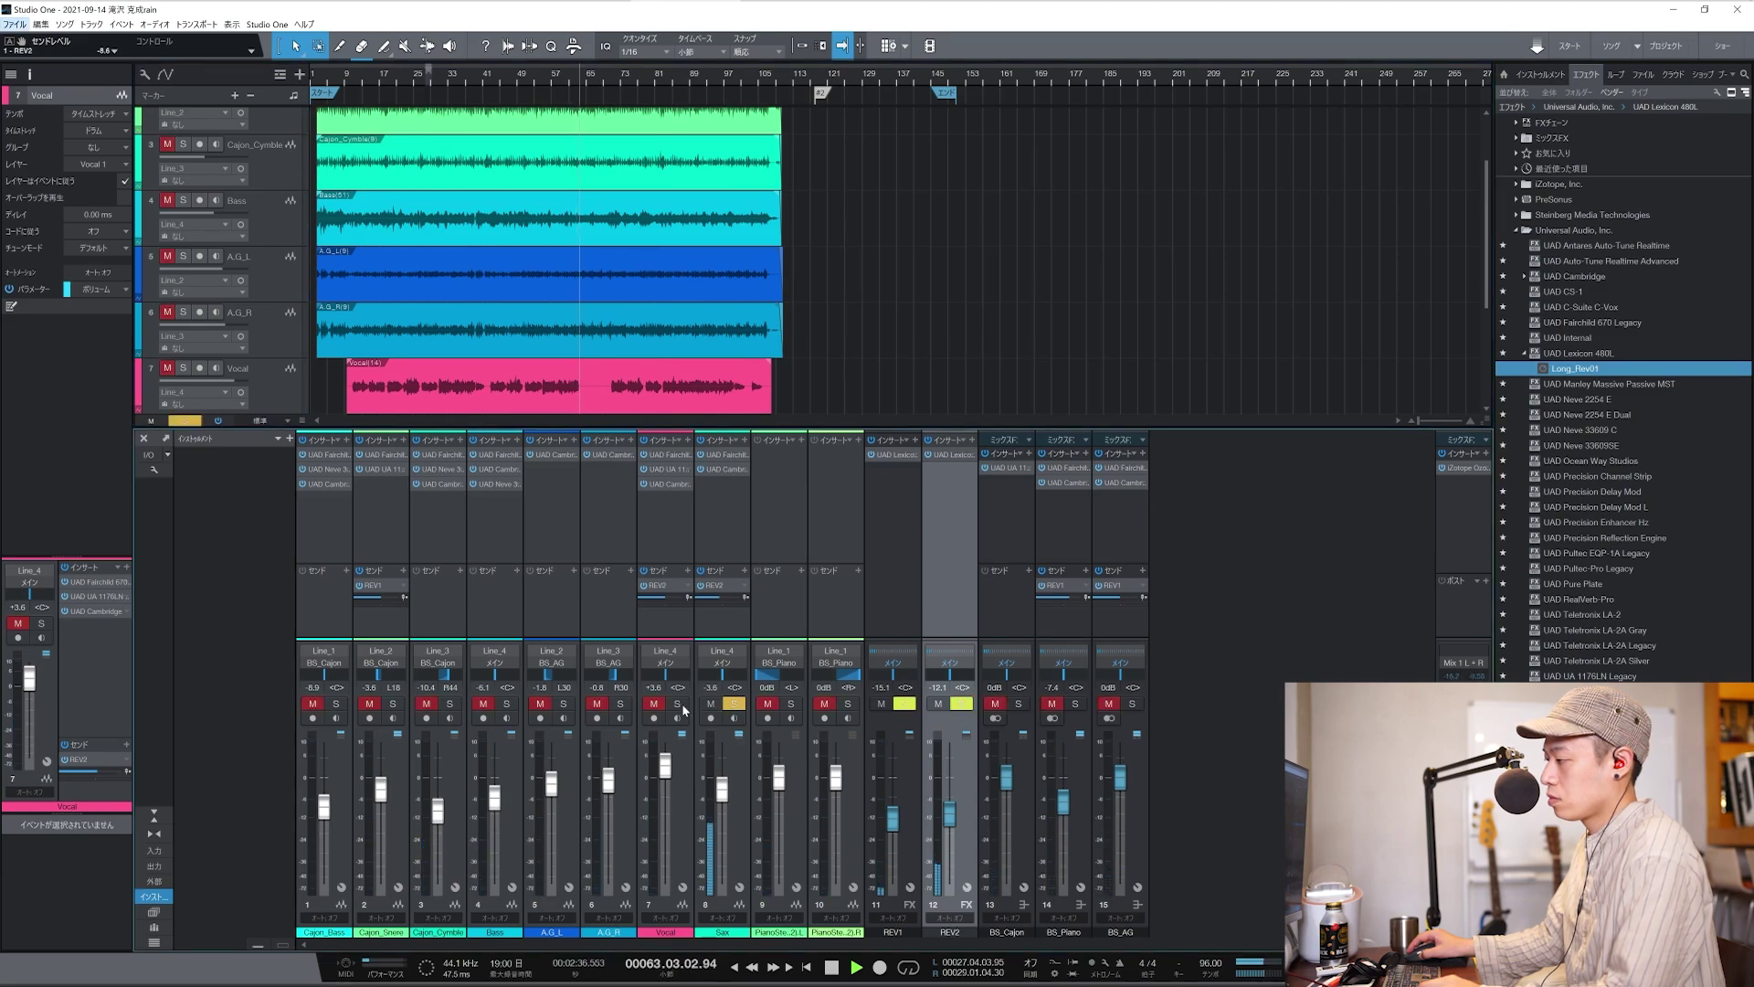
pyautogui.click(678, 705)
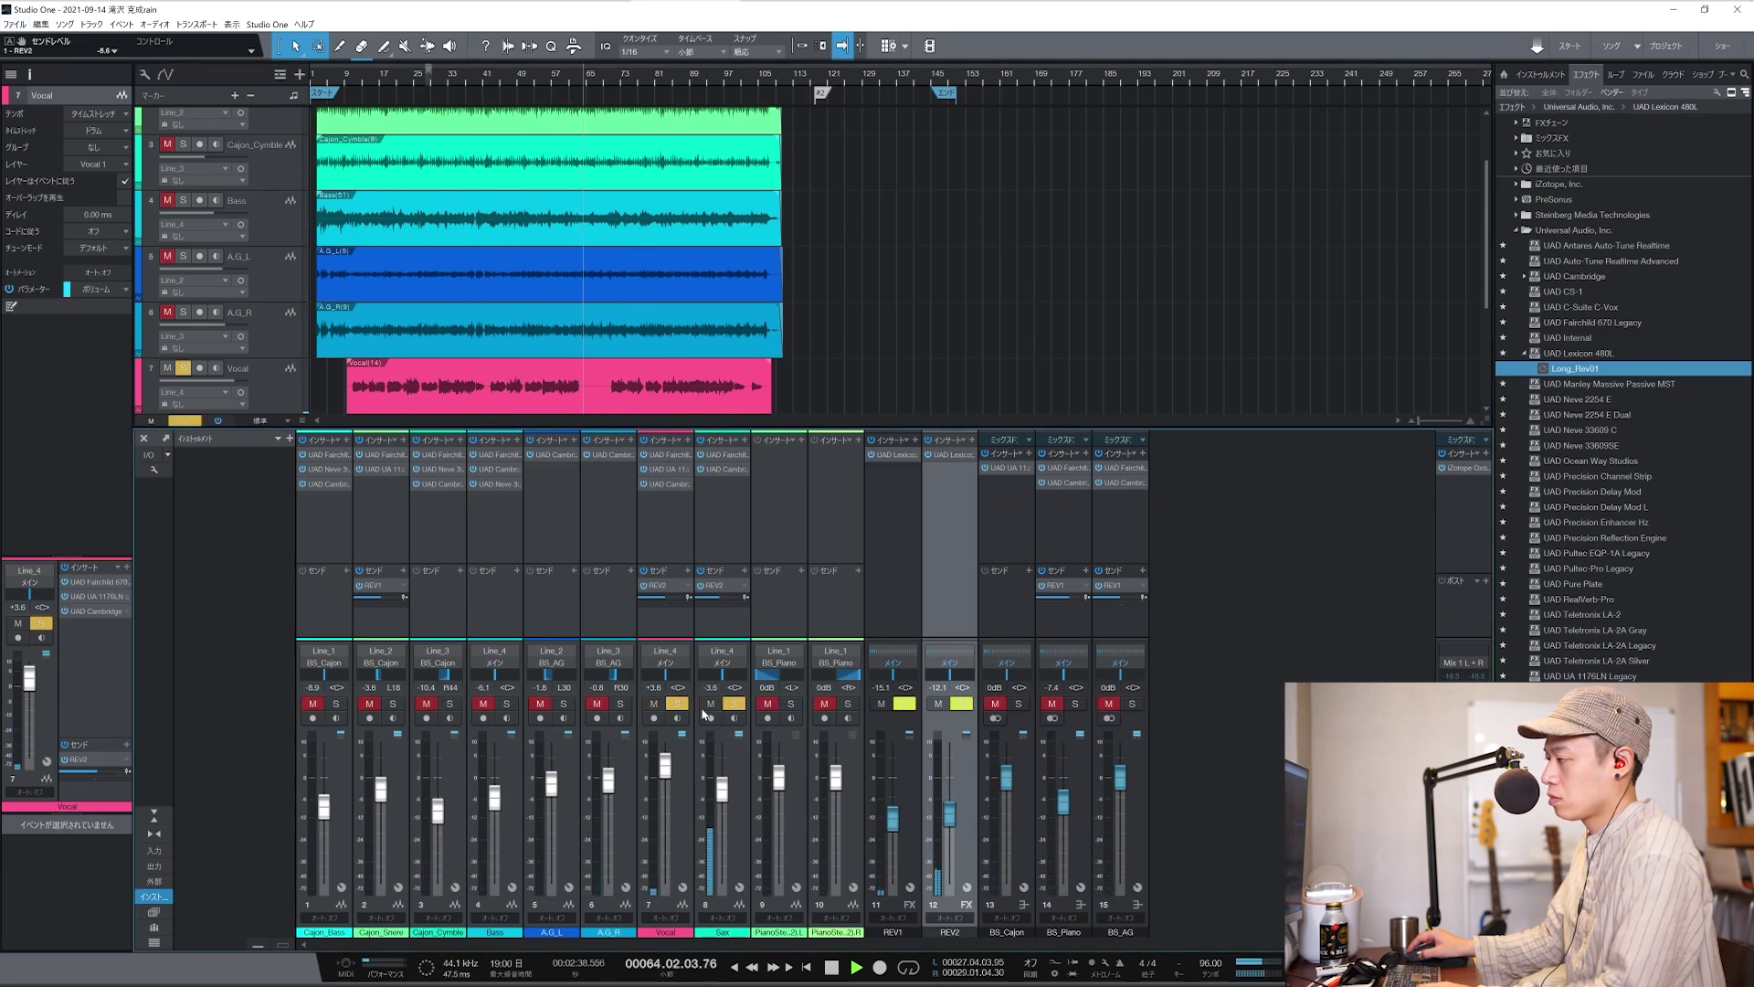
pyautogui.keyDown('ctrl'); pyautogui.click(735, 705); pyautogui.keyUp('ctrl')
pyautogui.click(735, 704)
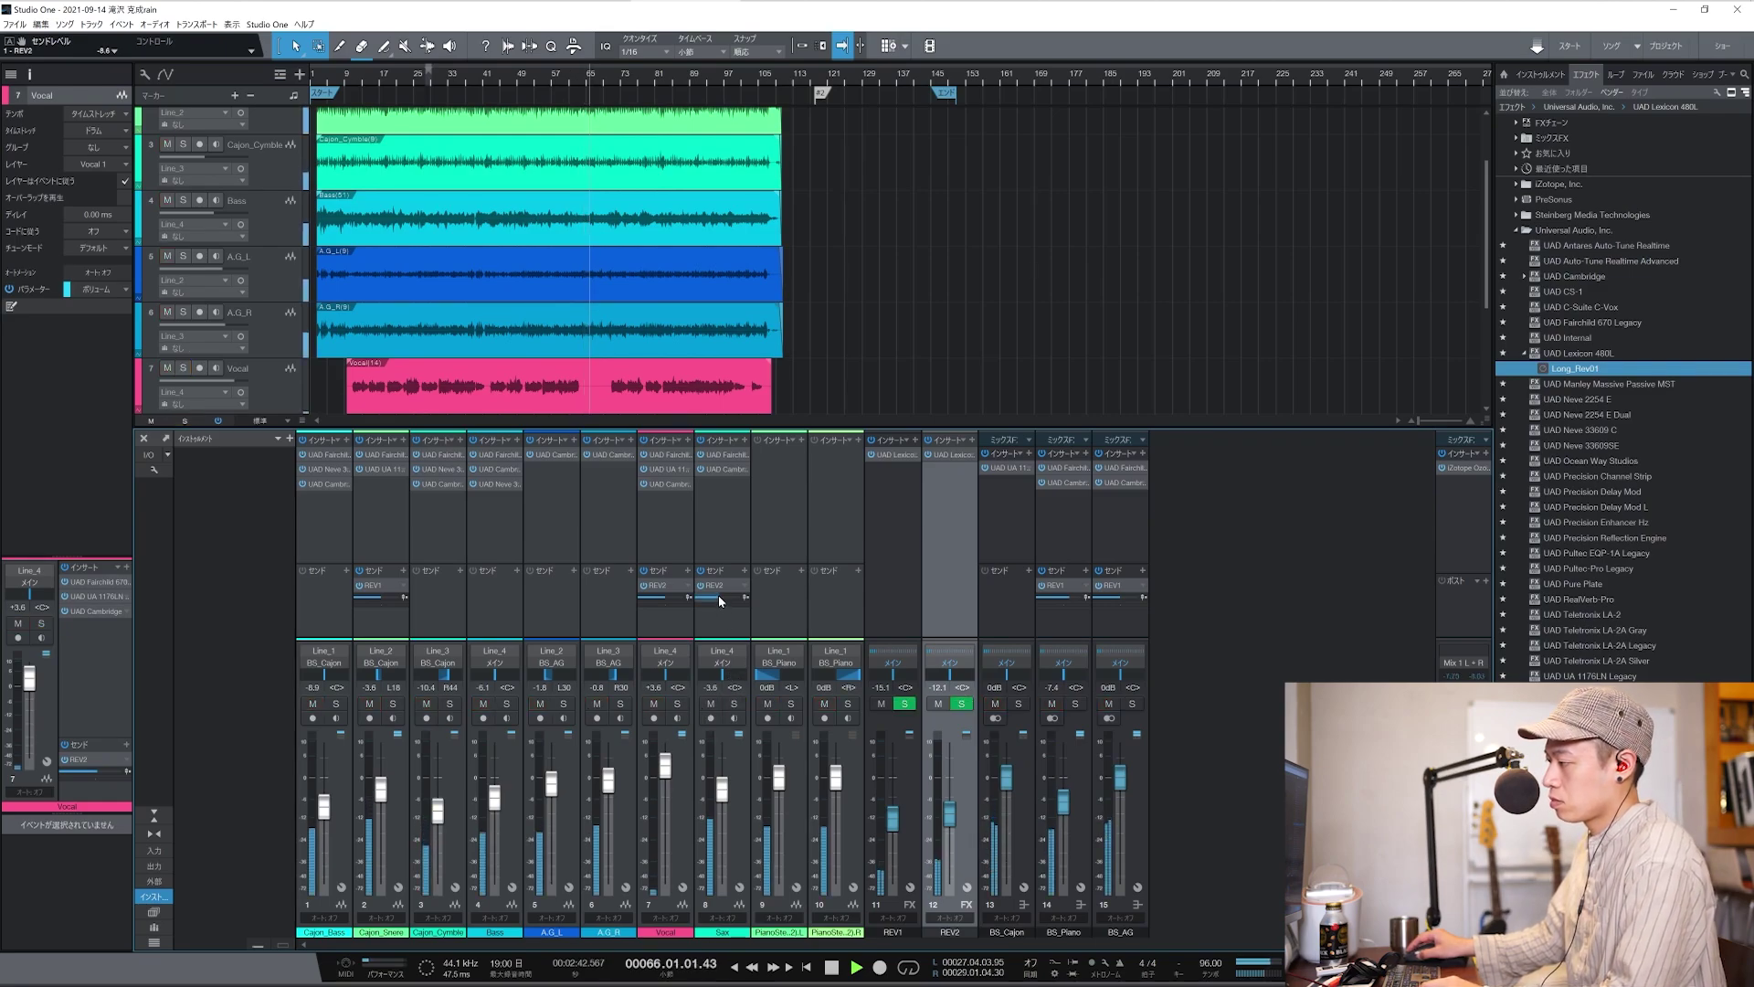
pyautogui.moveTo(719, 595); pyautogui.dragTo(723, 602)
pyautogui.press('space')
# Hide the mixer, play from the song's start and set the A.G_R track delay to 6.00 ms.
pyautogui.press('F3')
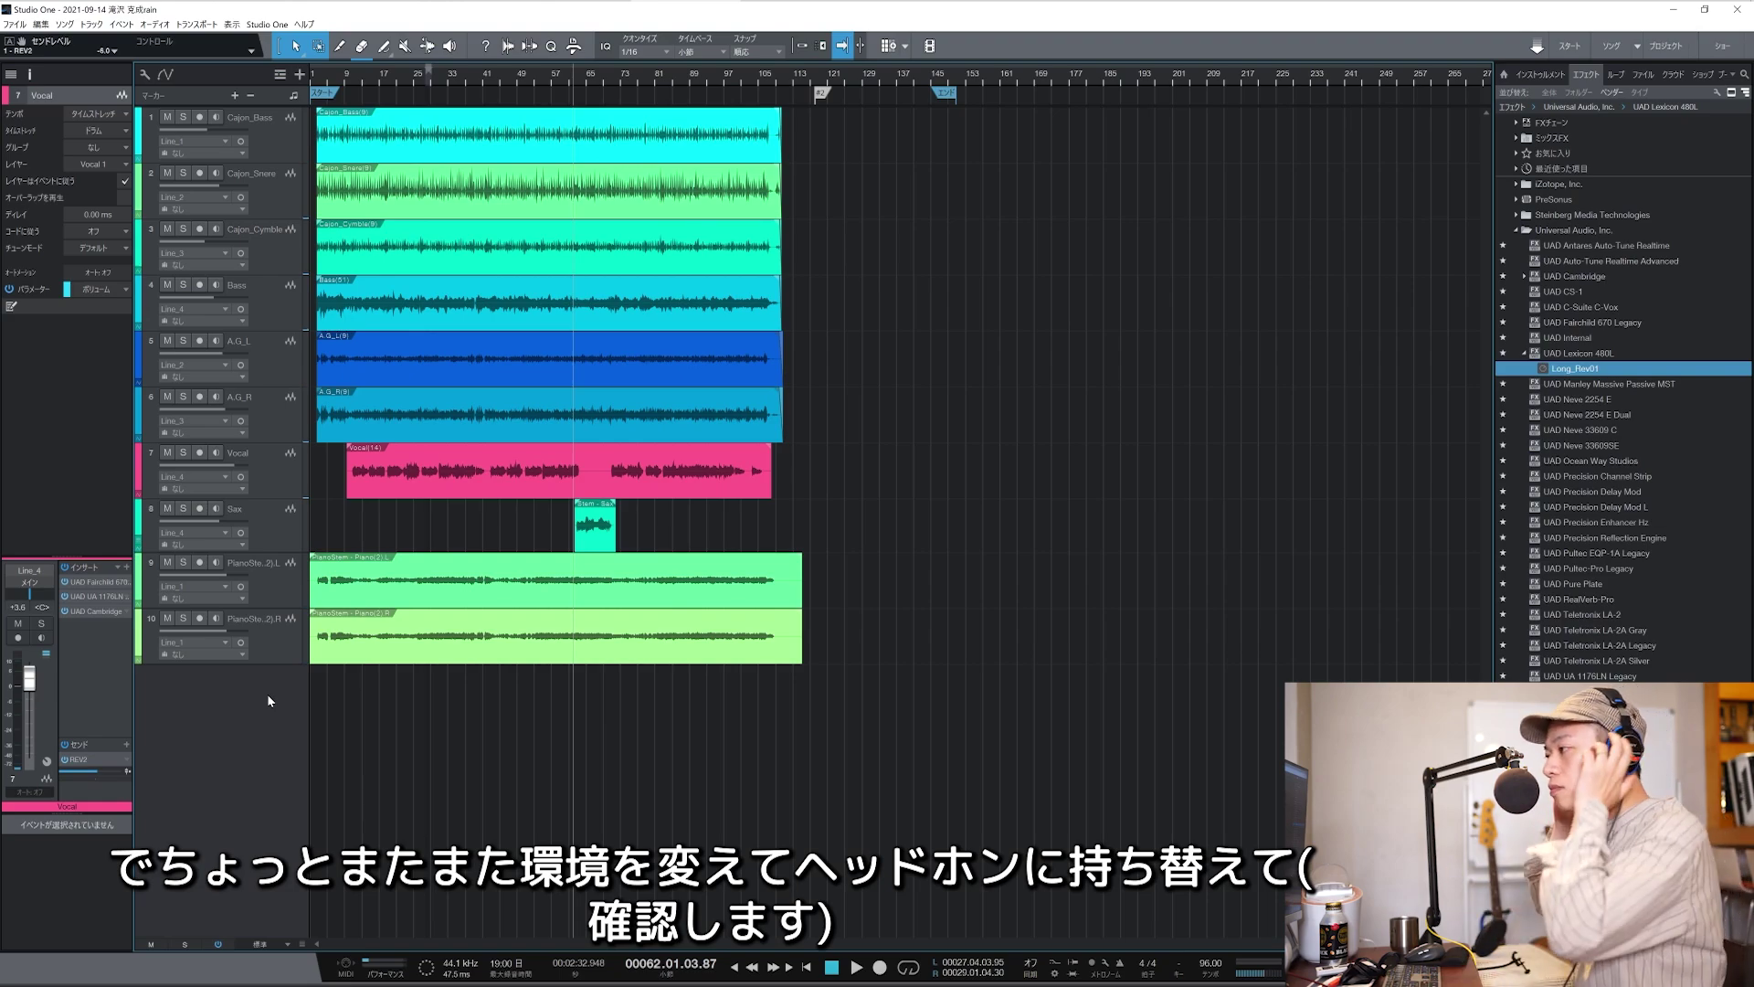
pyautogui.click(318, 79)
pyautogui.press('space')
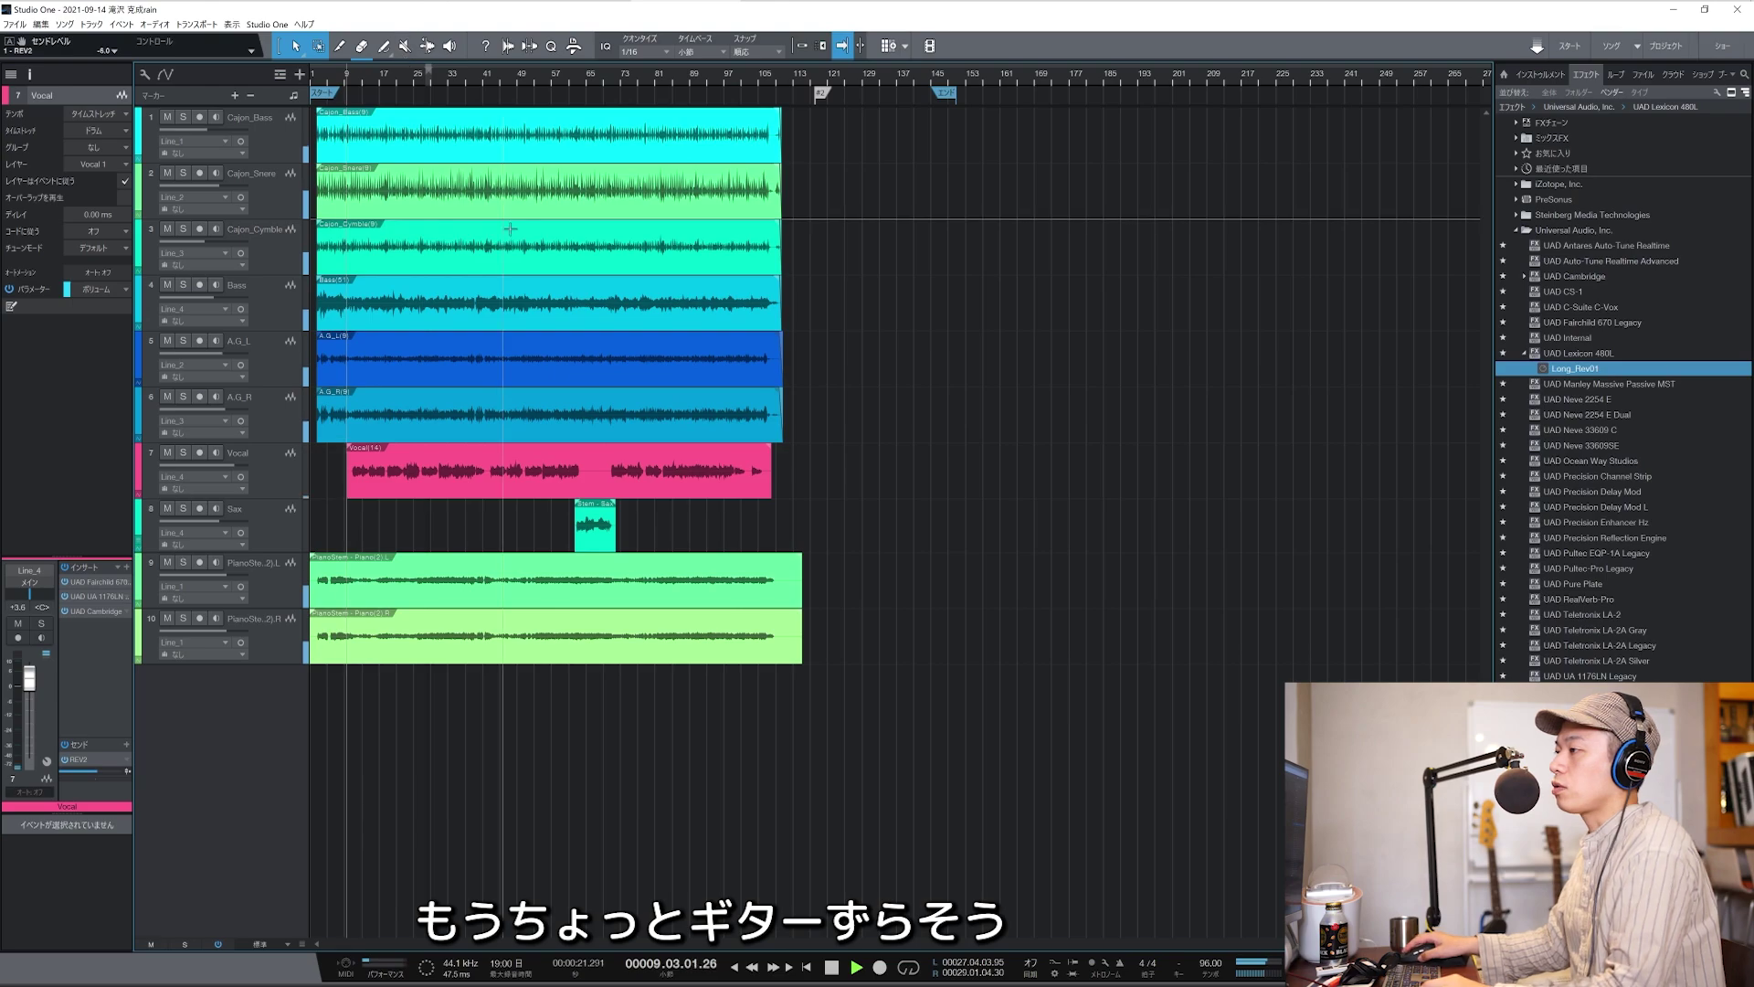
pyautogui.click(267, 368)
pyautogui.click(272, 406)
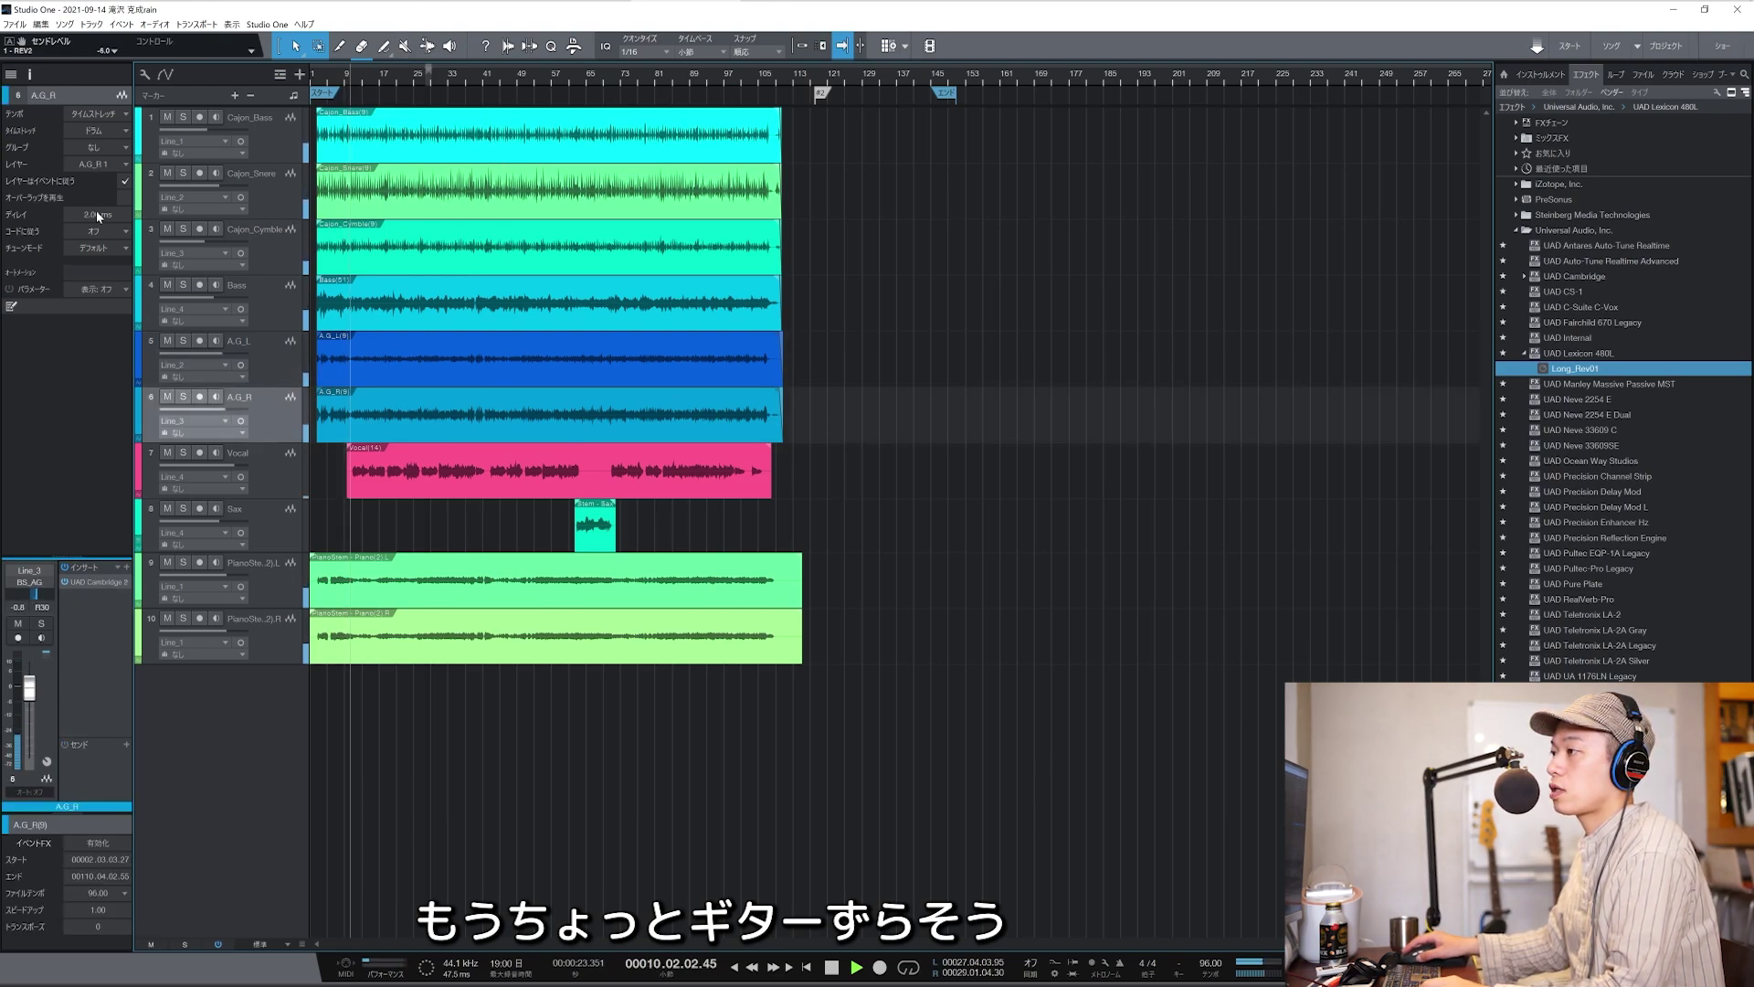
pyautogui.moveTo(98, 213); pyautogui.dragTo(98, 206)
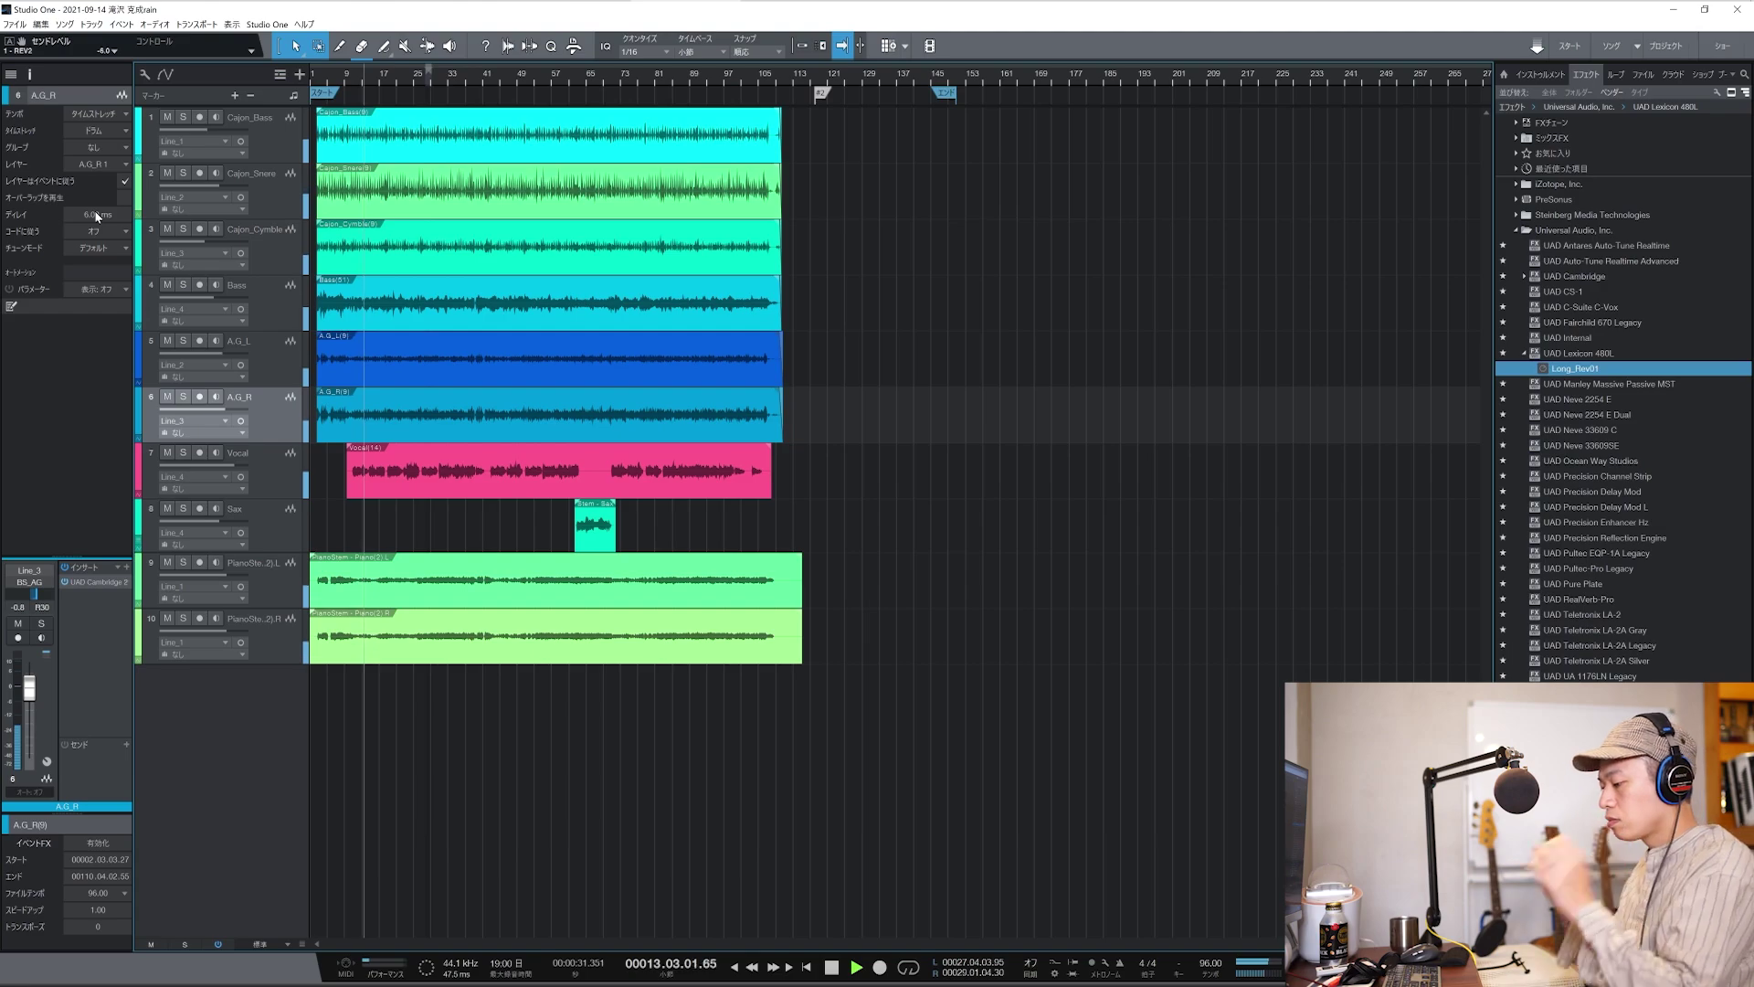
# Show the mixer, raise the Bass fader to -5.1 dB during playback and stop.
pyautogui.press('F3')
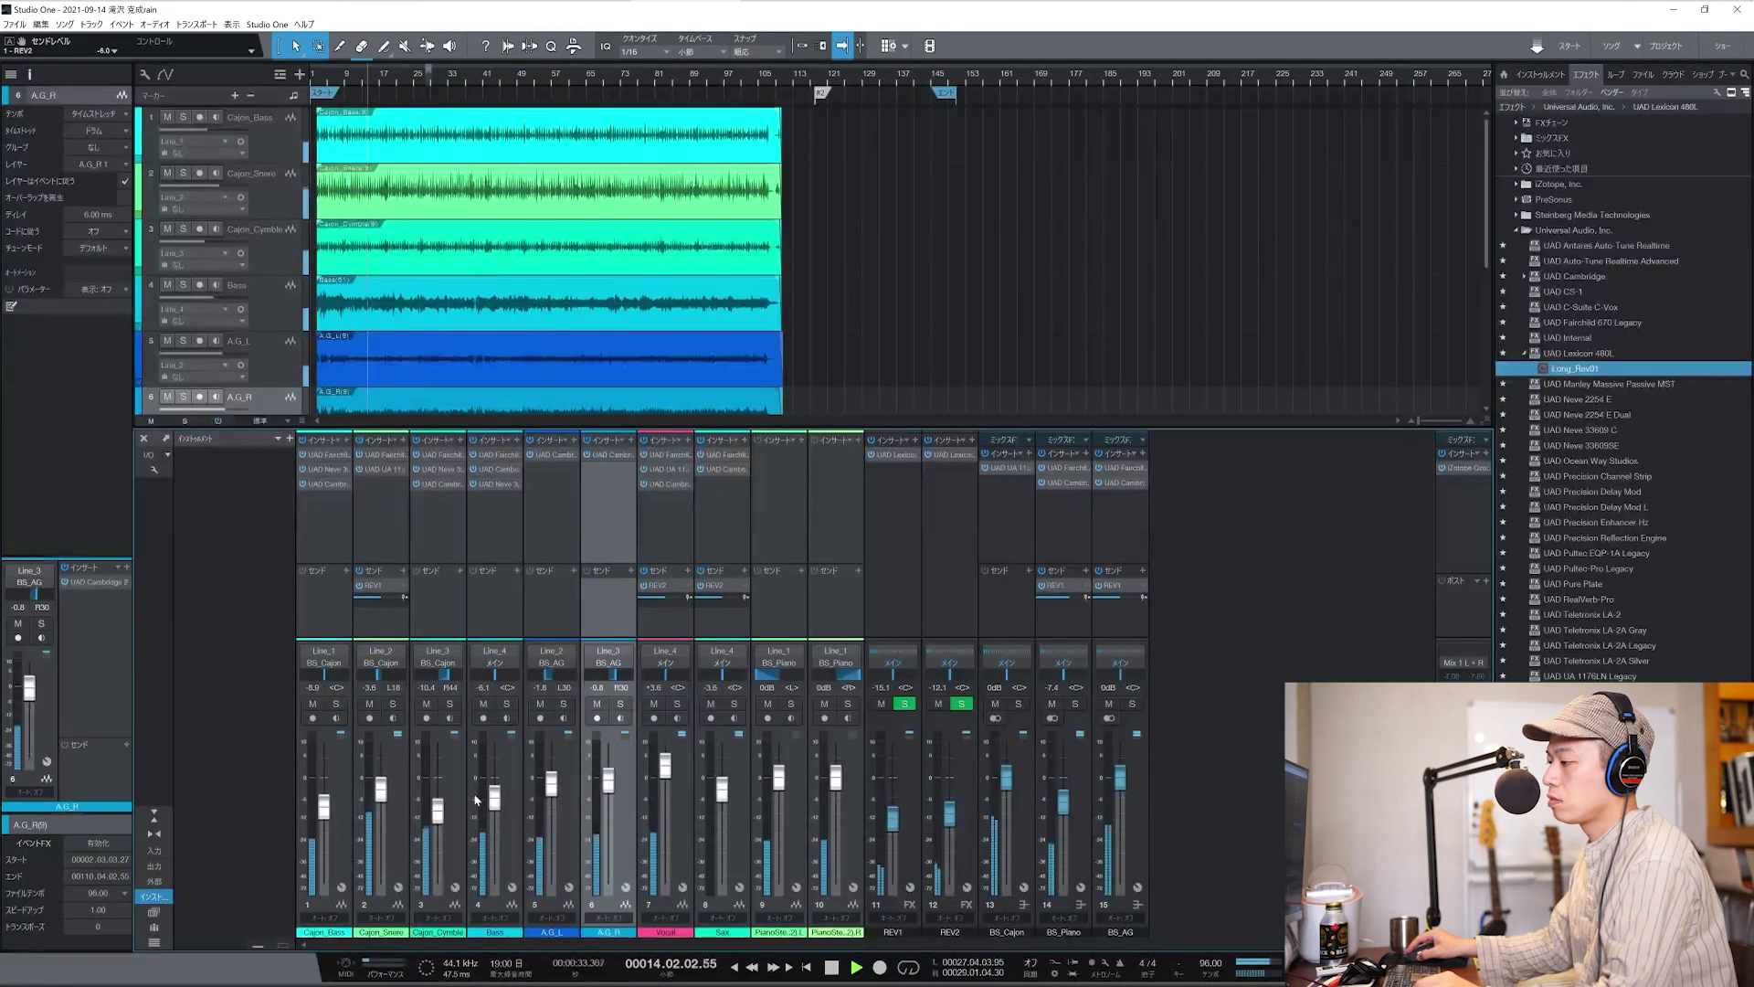
pyautogui.moveTo(494, 800); pyautogui.dragTo(499, 798)
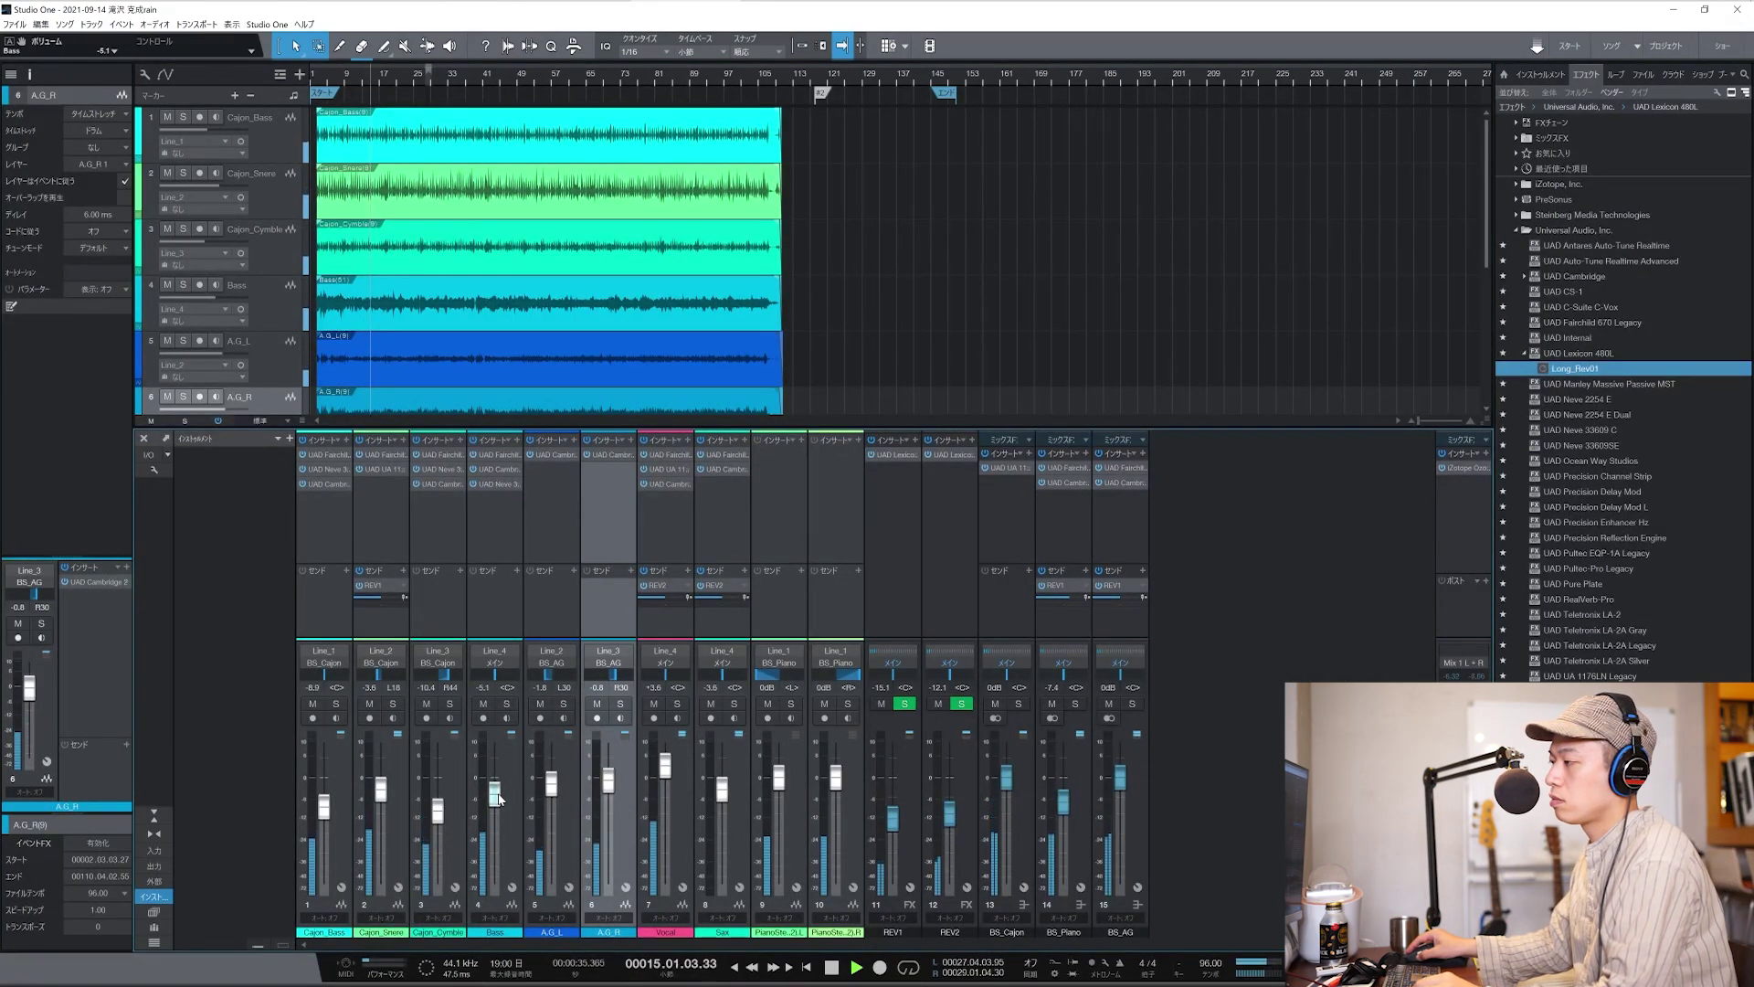
pyautogui.press('space')
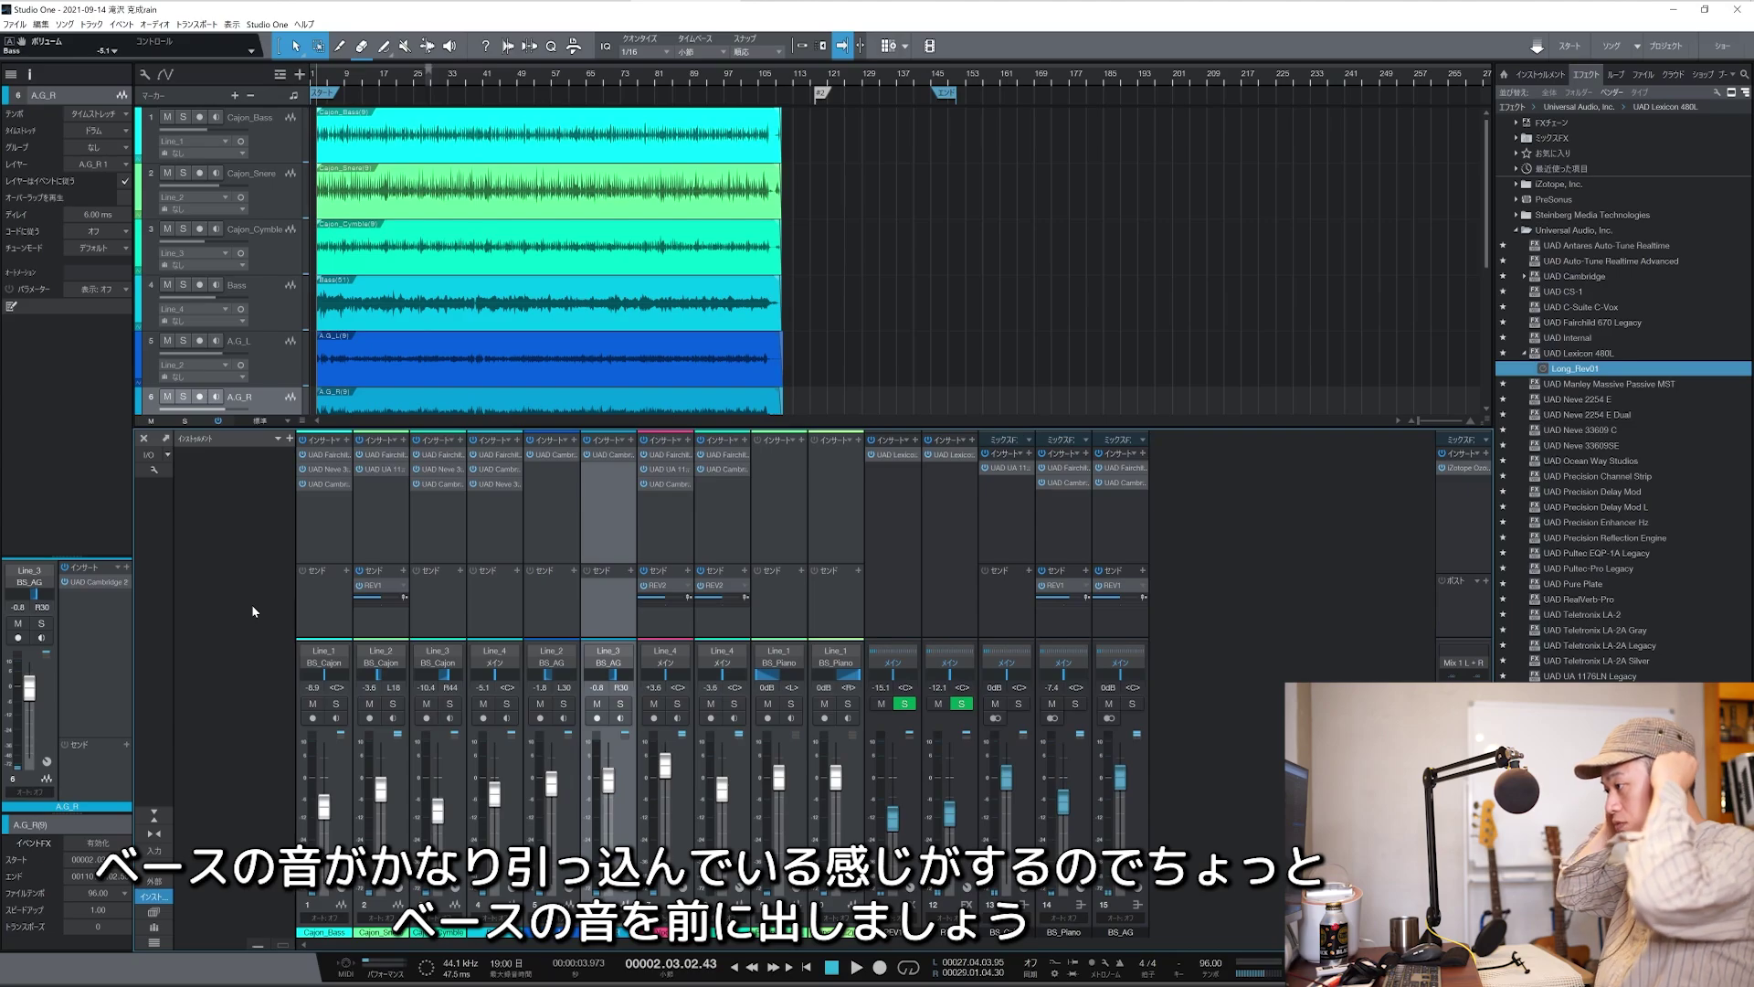
# In Bass's UAD Cambridge EQ, disable the HF band and set the HMF frequency to 900 Hz during playback, then stop.
pyautogui.click(498, 470)
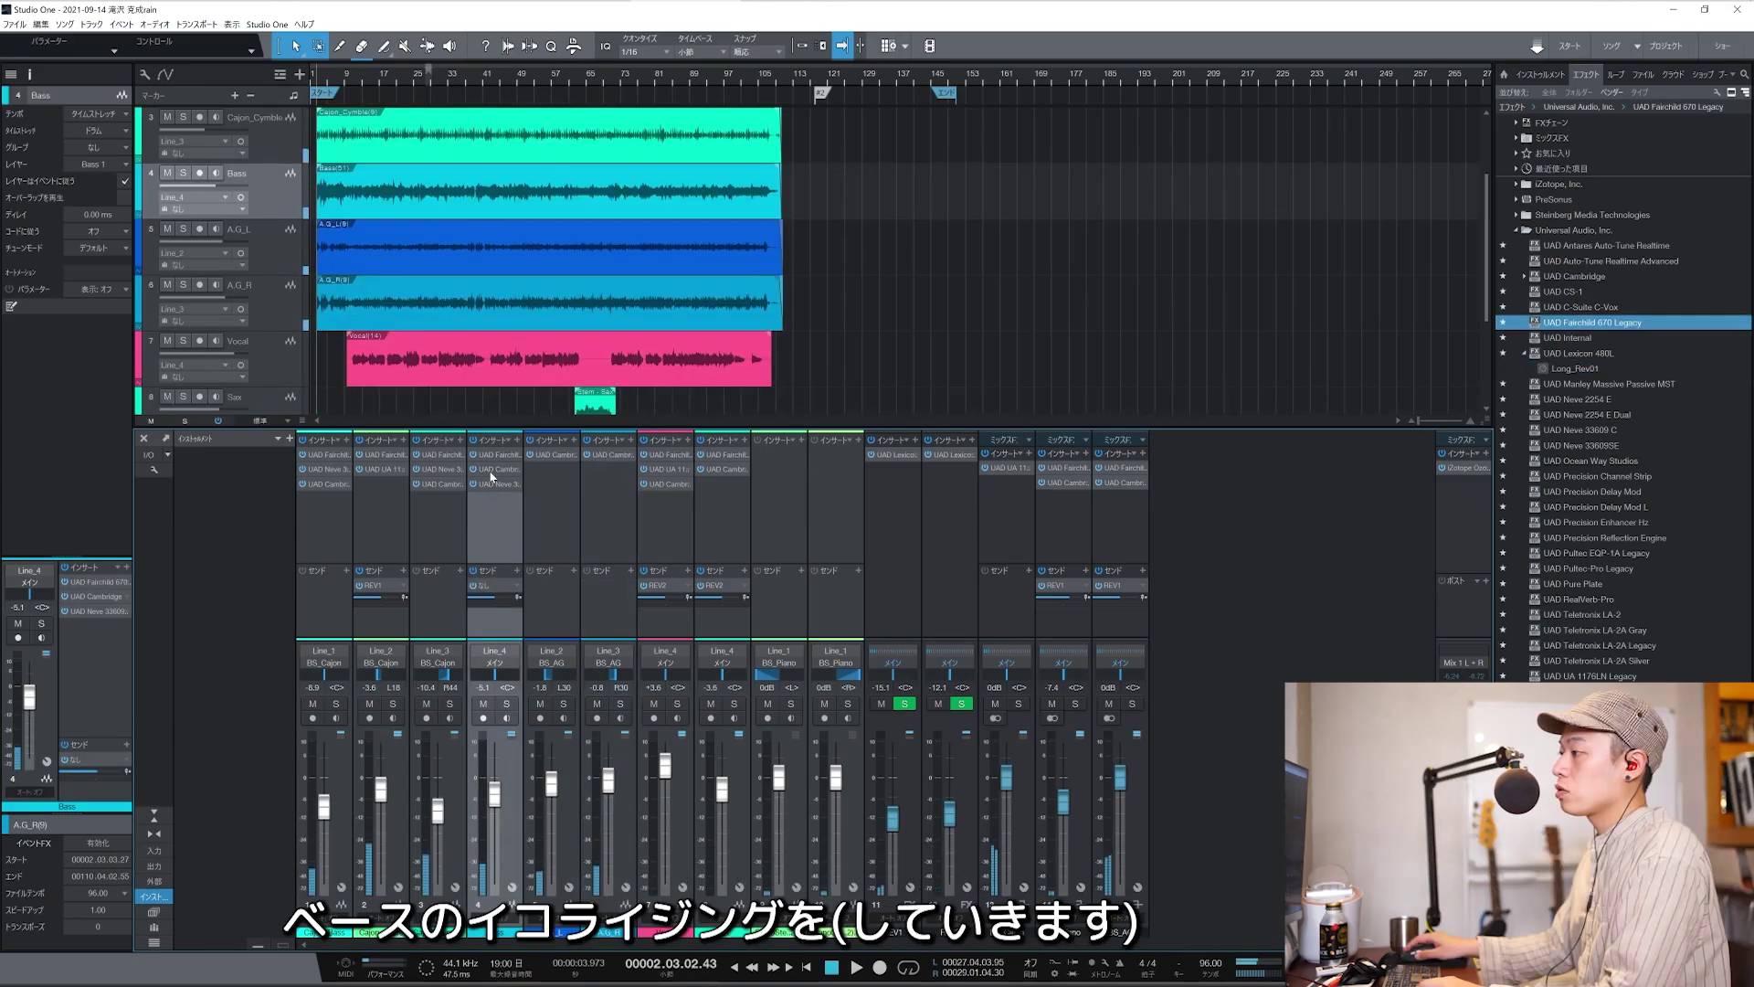
pyautogui.press('space')
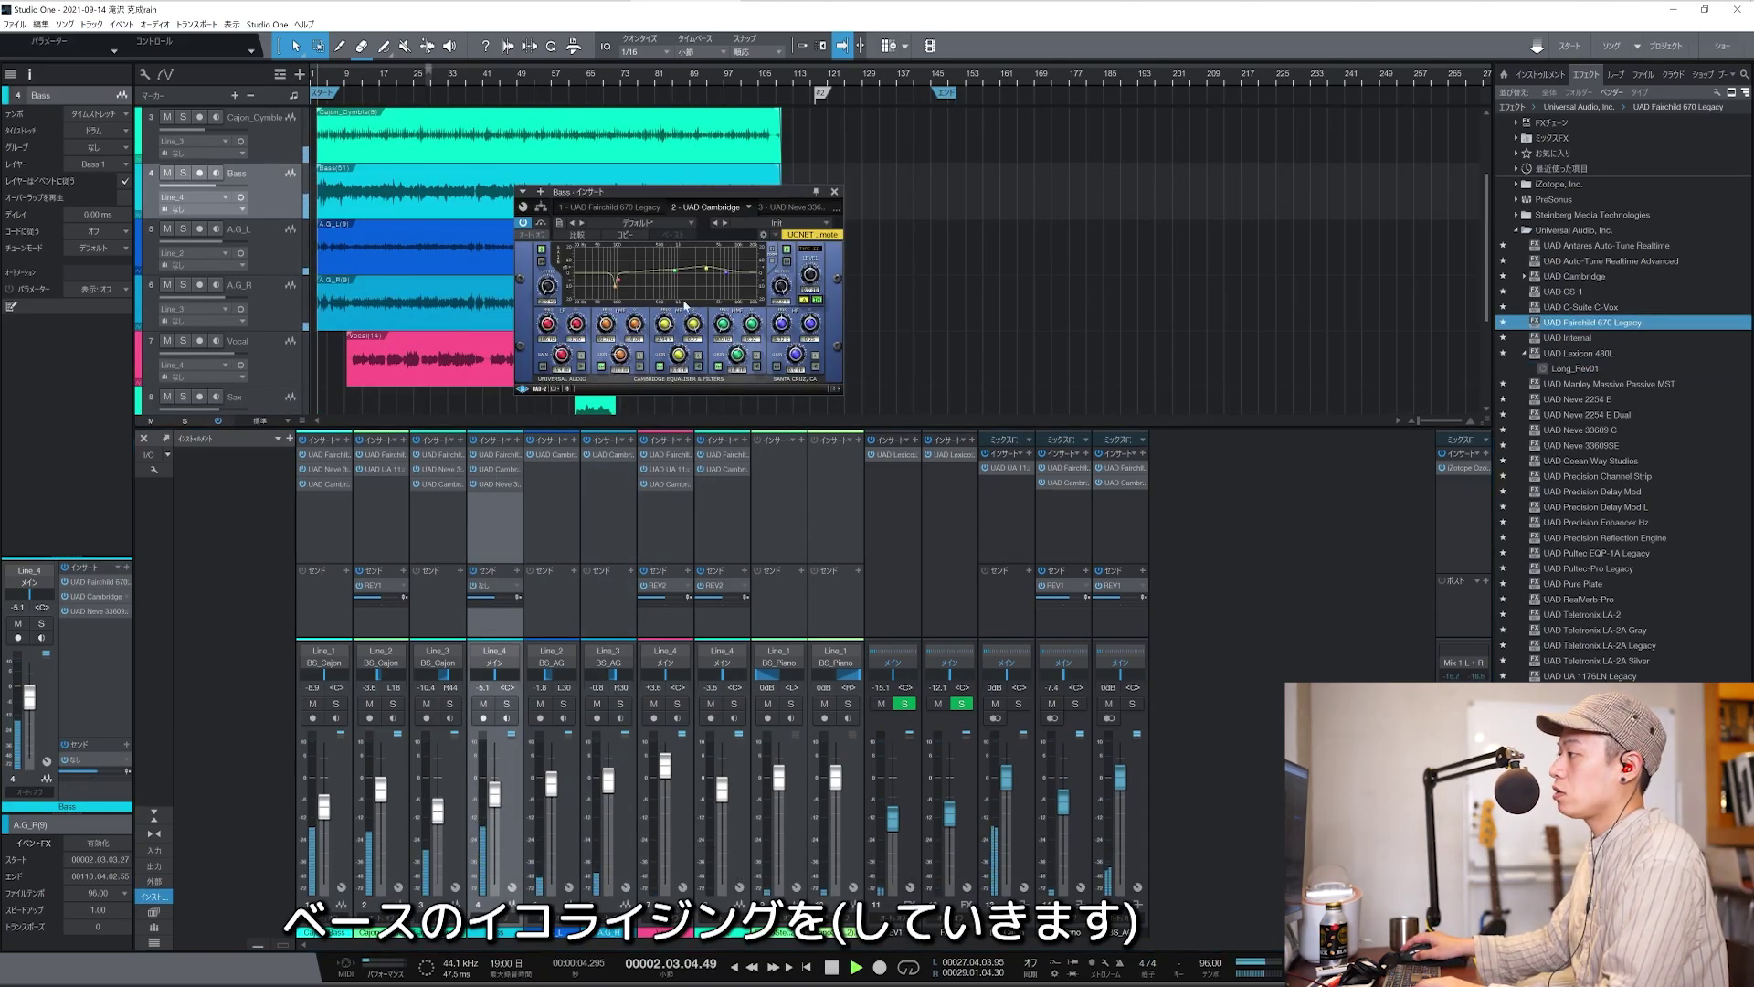
pyautogui.moveTo(728, 278); pyautogui.dragTo(736, 283)
pyautogui.click(736, 281)
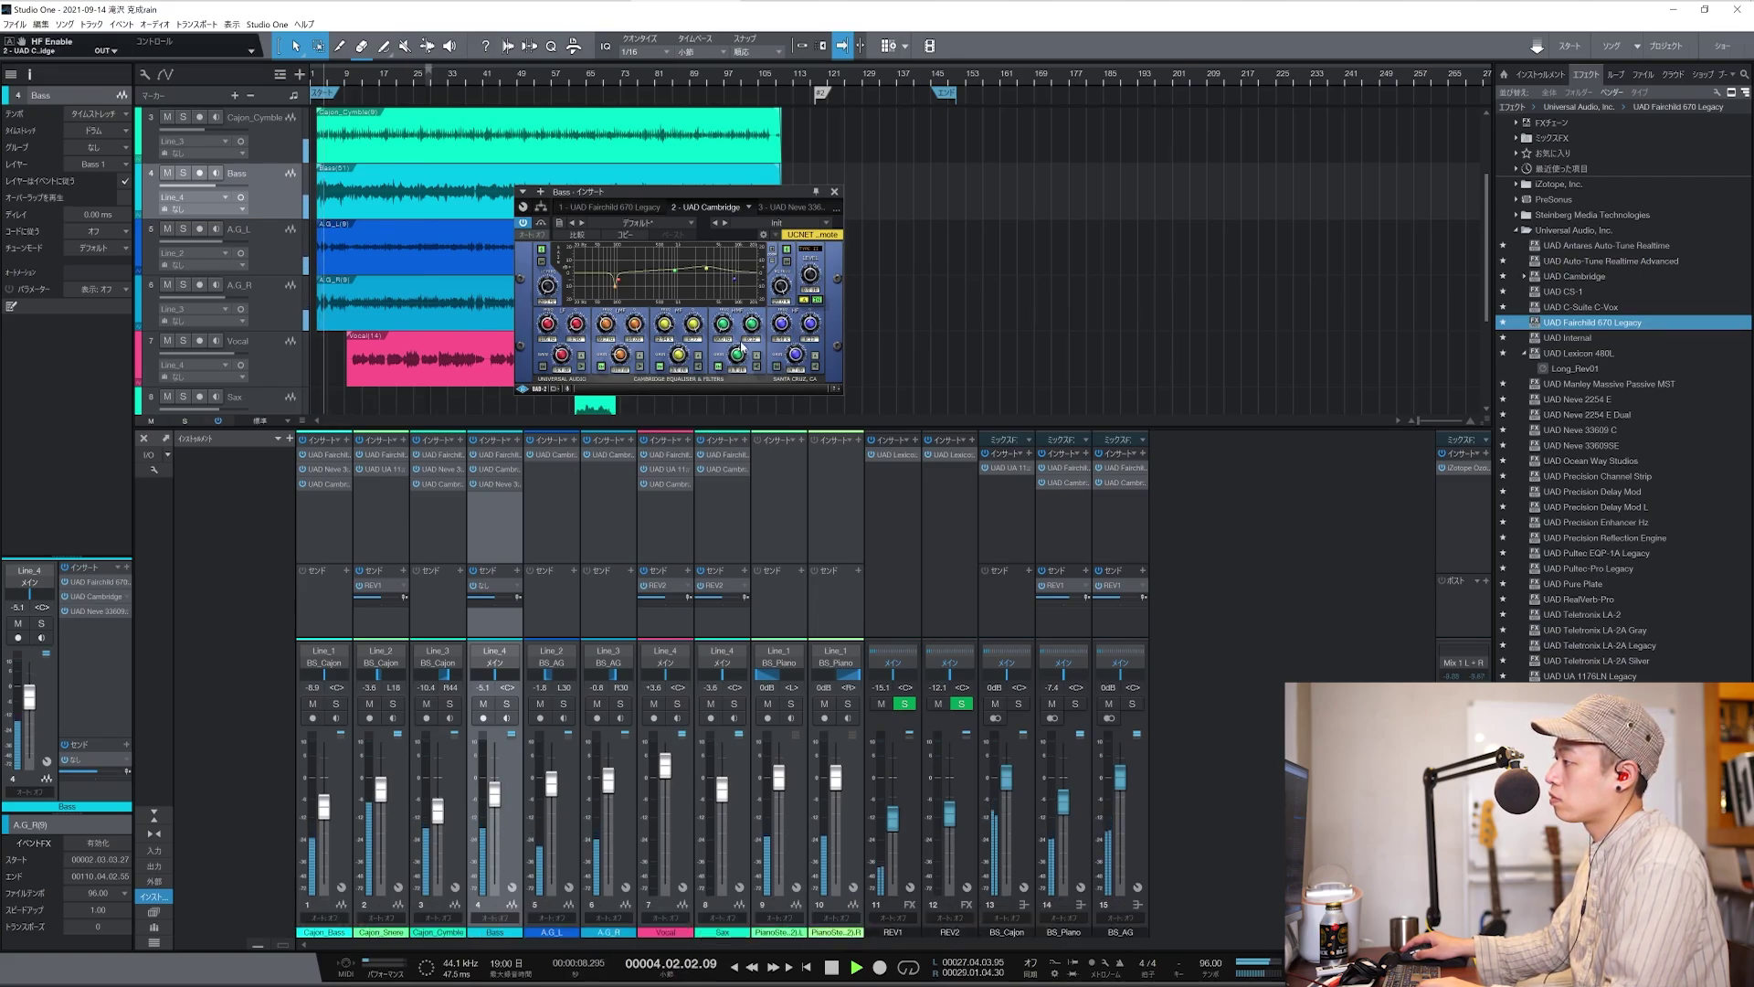
pyautogui.moveTo(671, 271); pyautogui.dragTo(666, 272)
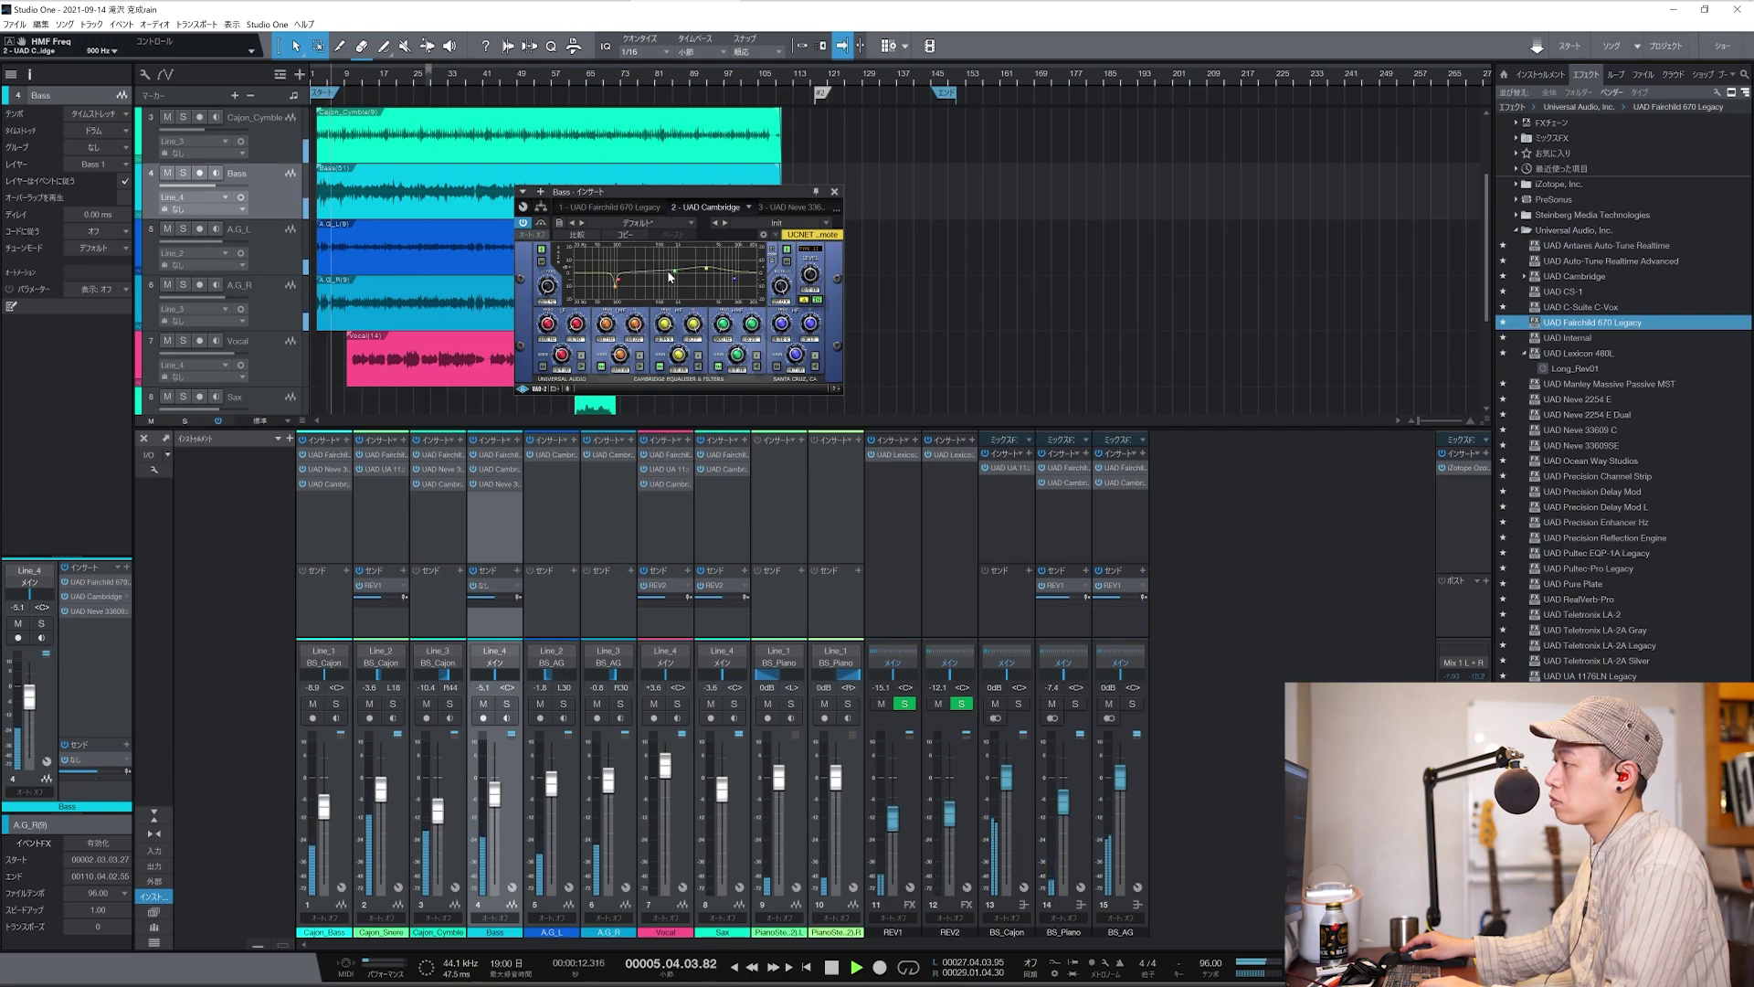
pyautogui.press('space')
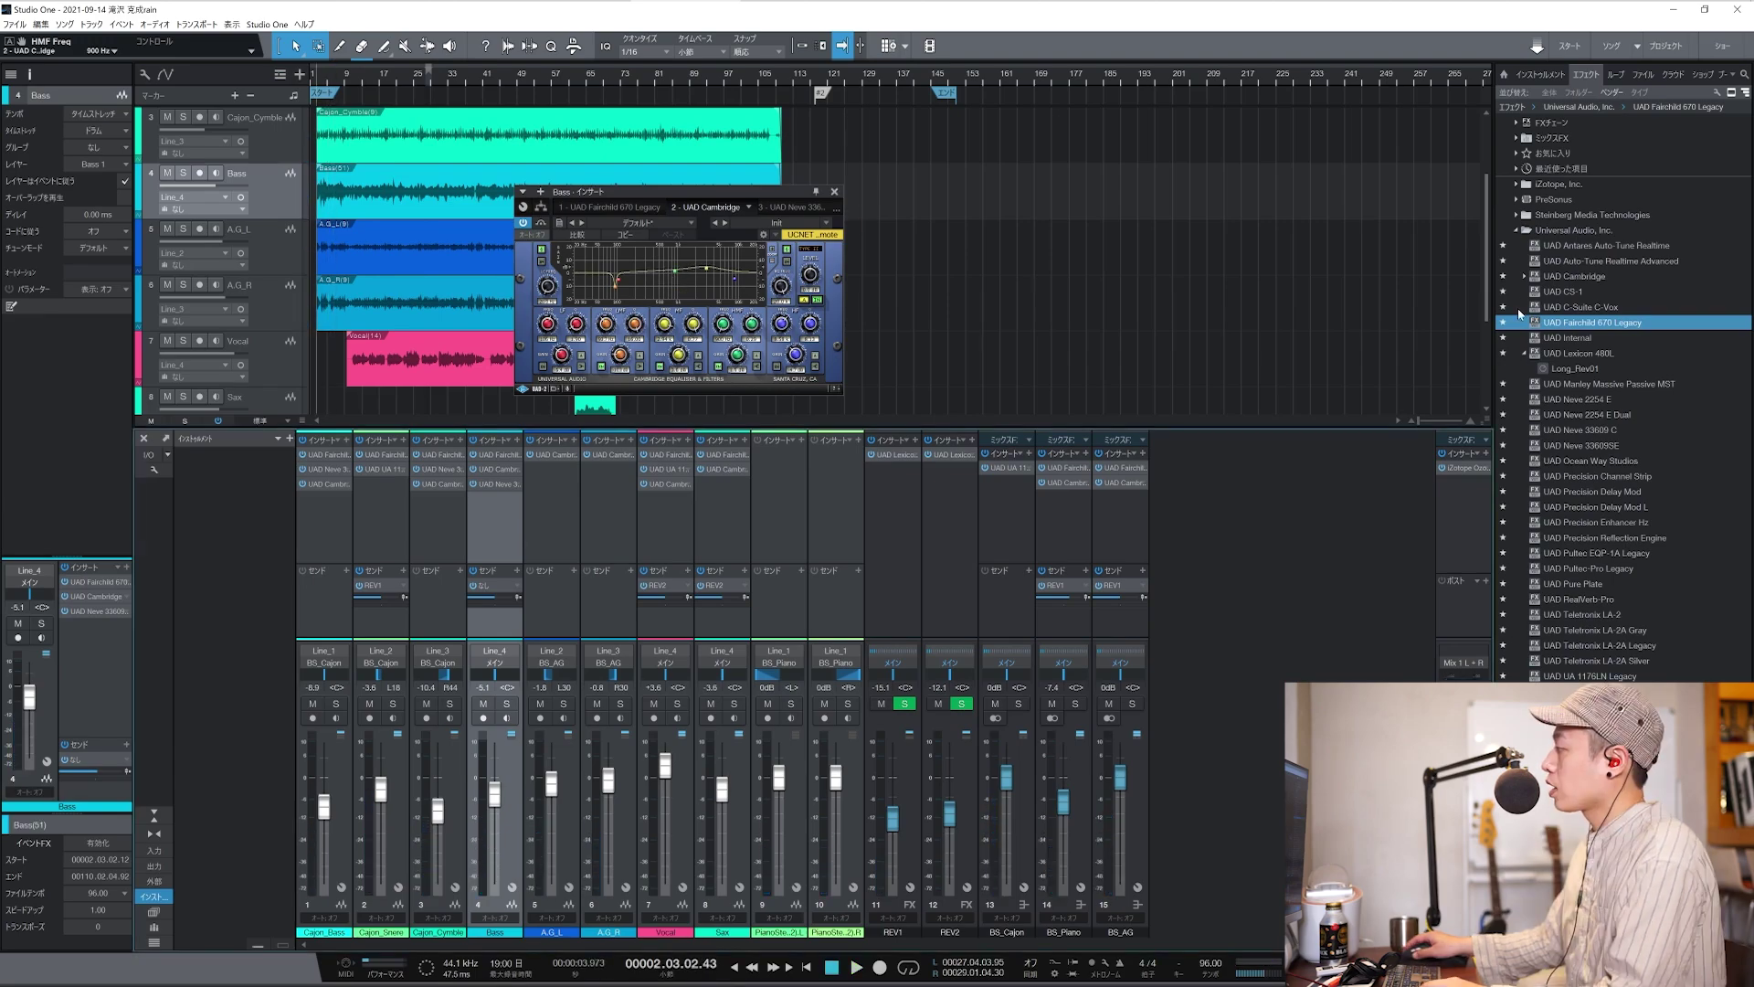
# Create an FX channel from the PreSonus Ampire effect and rename it BASS.
pyautogui.click(1517, 199)
pyautogui.moveTo(1558, 216); pyautogui.dragTo(1206, 558)
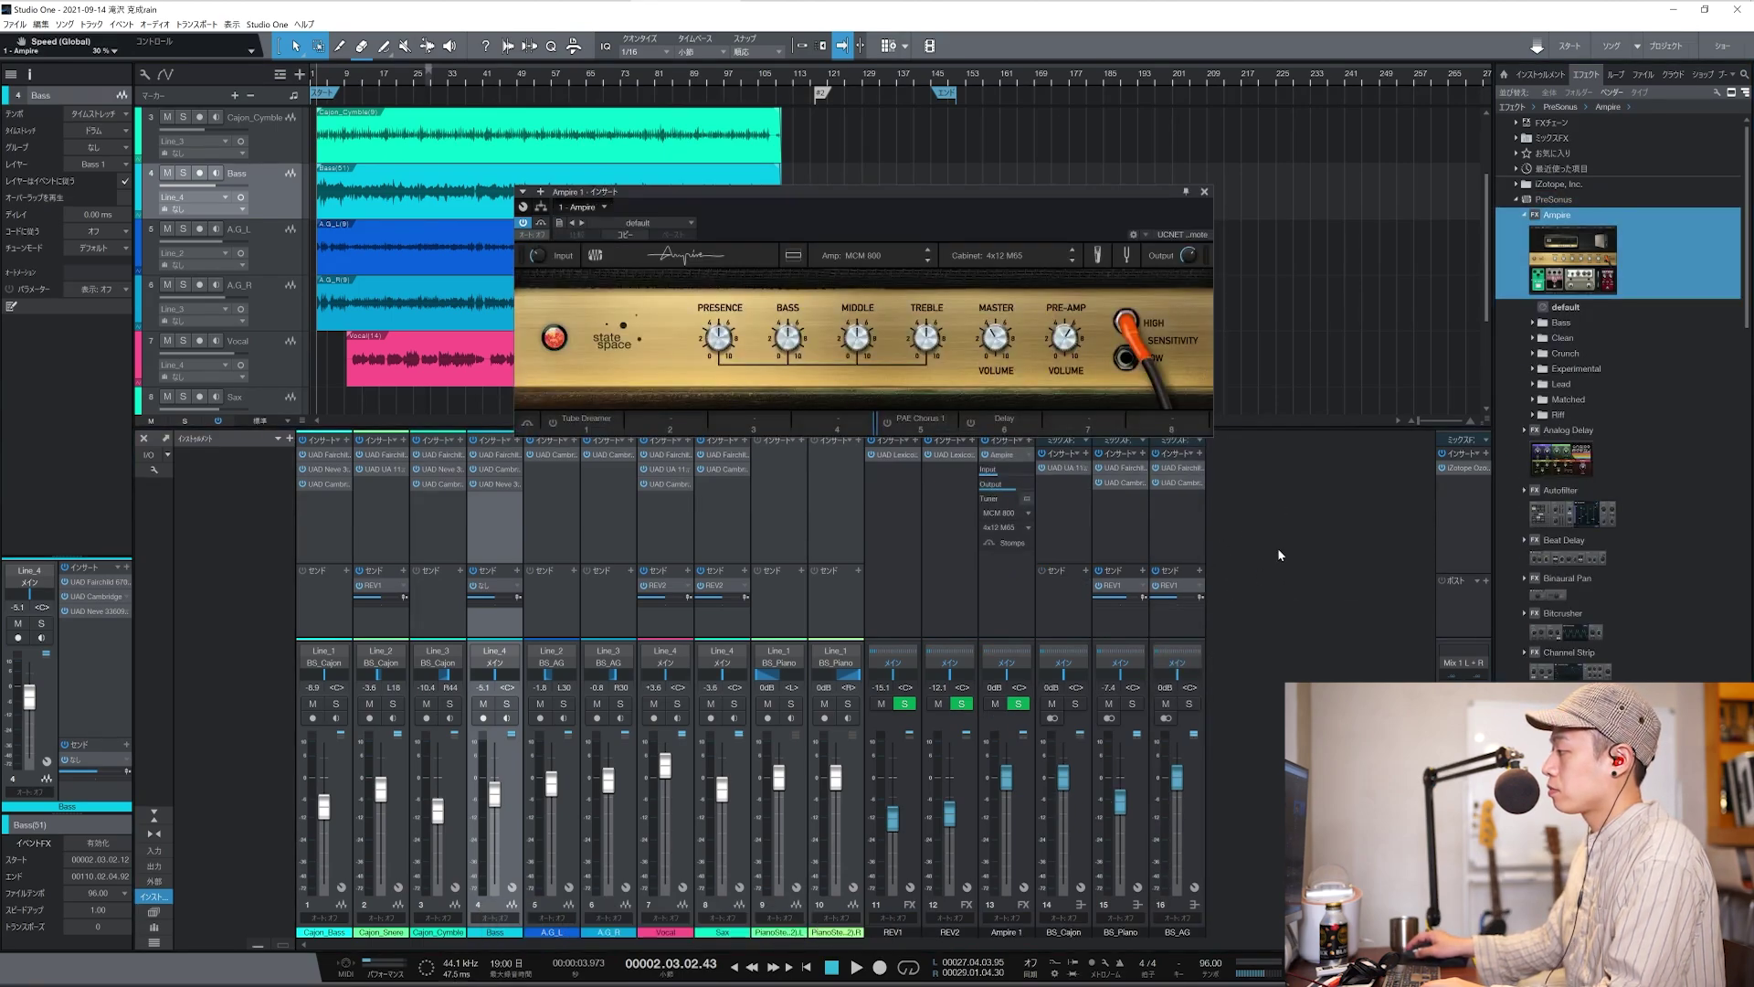
pyautogui.doubleClick(1008, 932)
pyautogui.write('BASS')
pyautogui.press('Return')
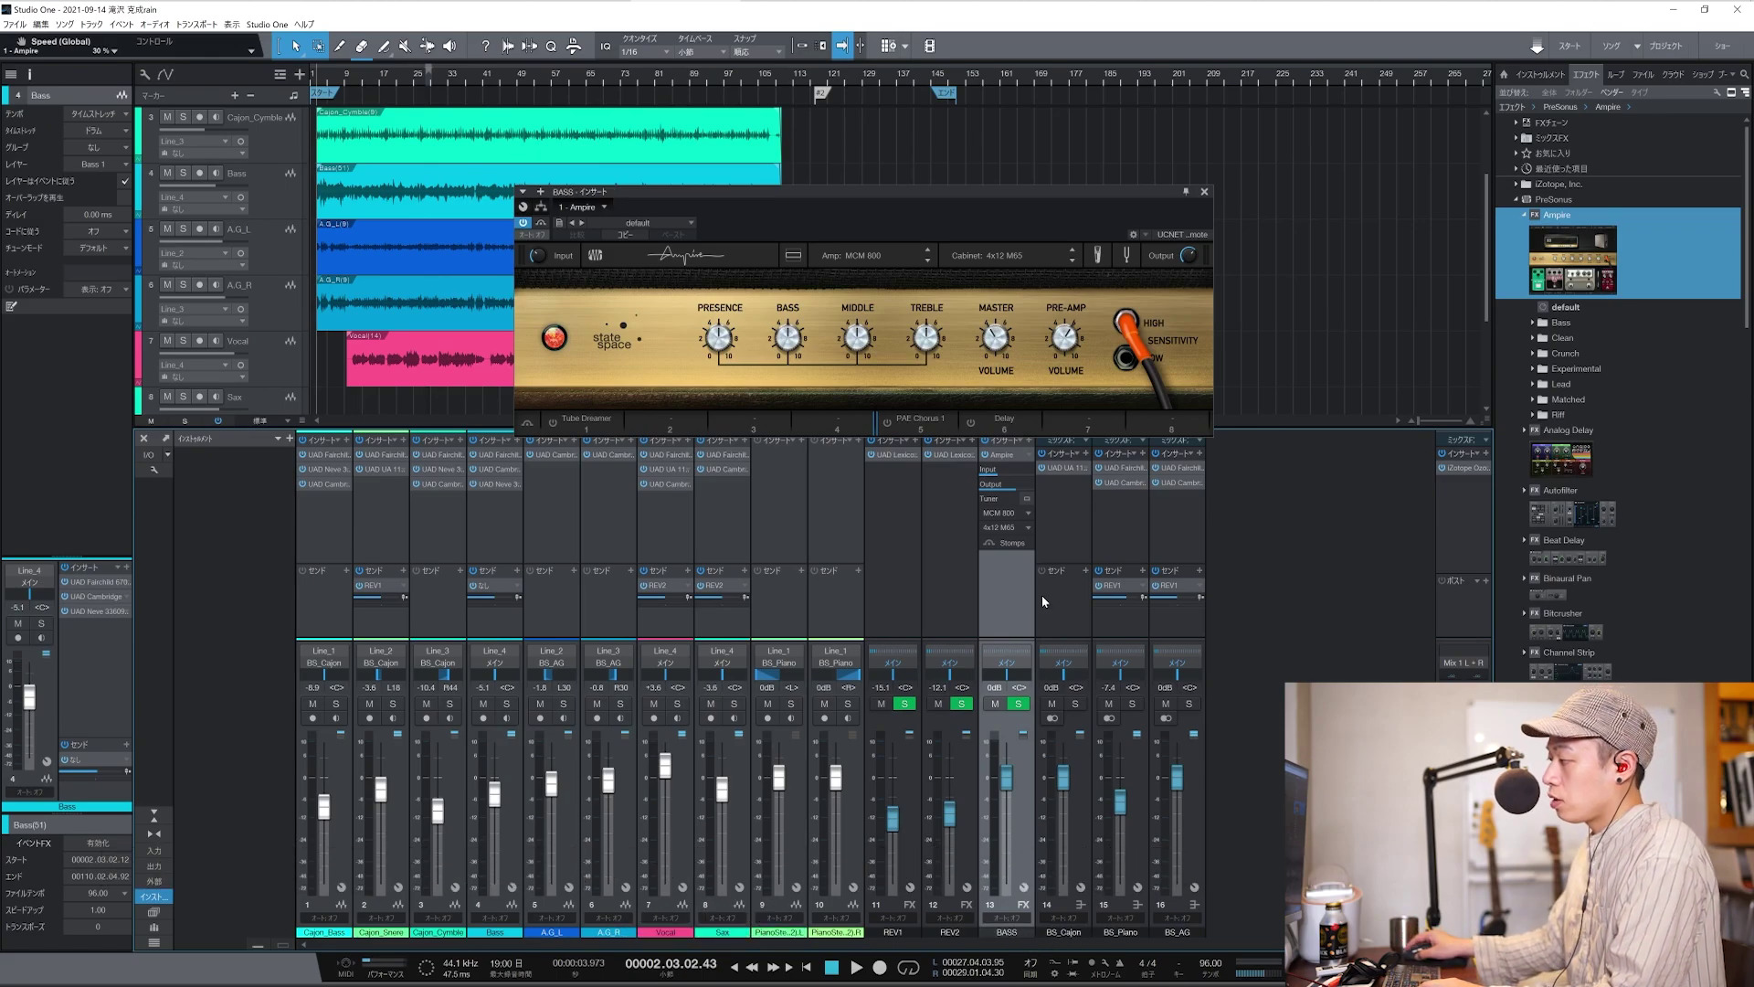
# Route the Bass track's send to the BASS FX channel and solo that channel.
pyautogui.click(471, 623)
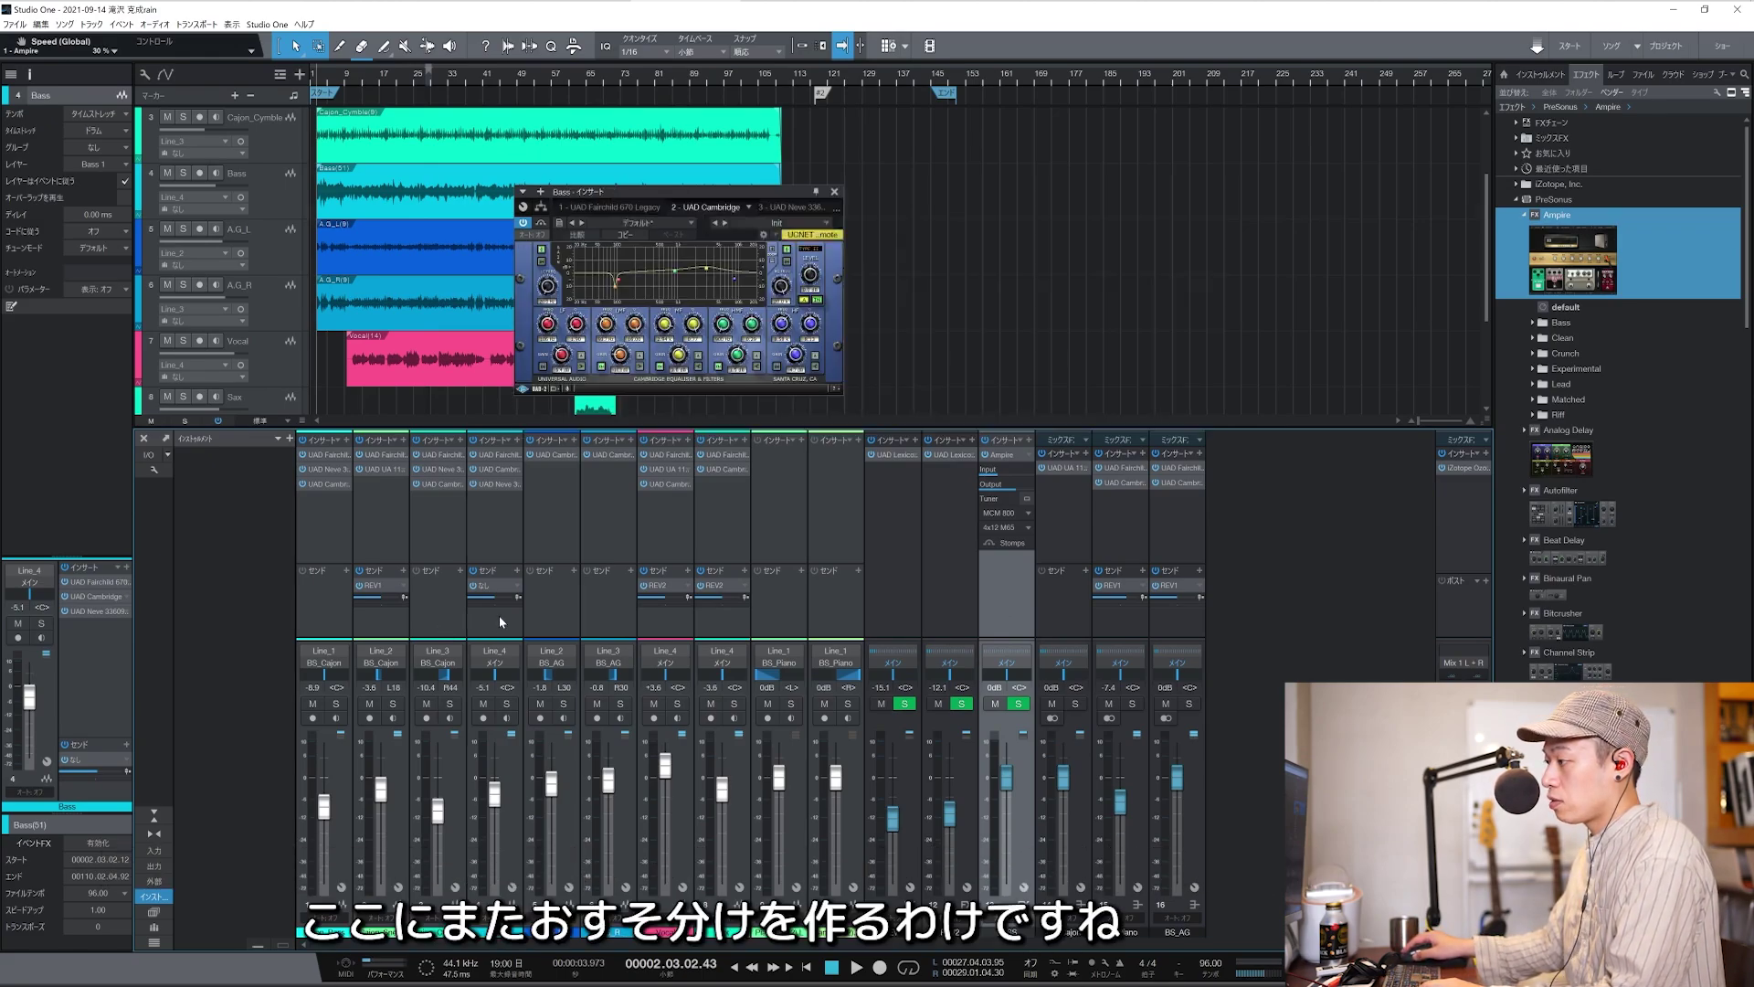
pyautogui.click(517, 586)
pyautogui.click(553, 710)
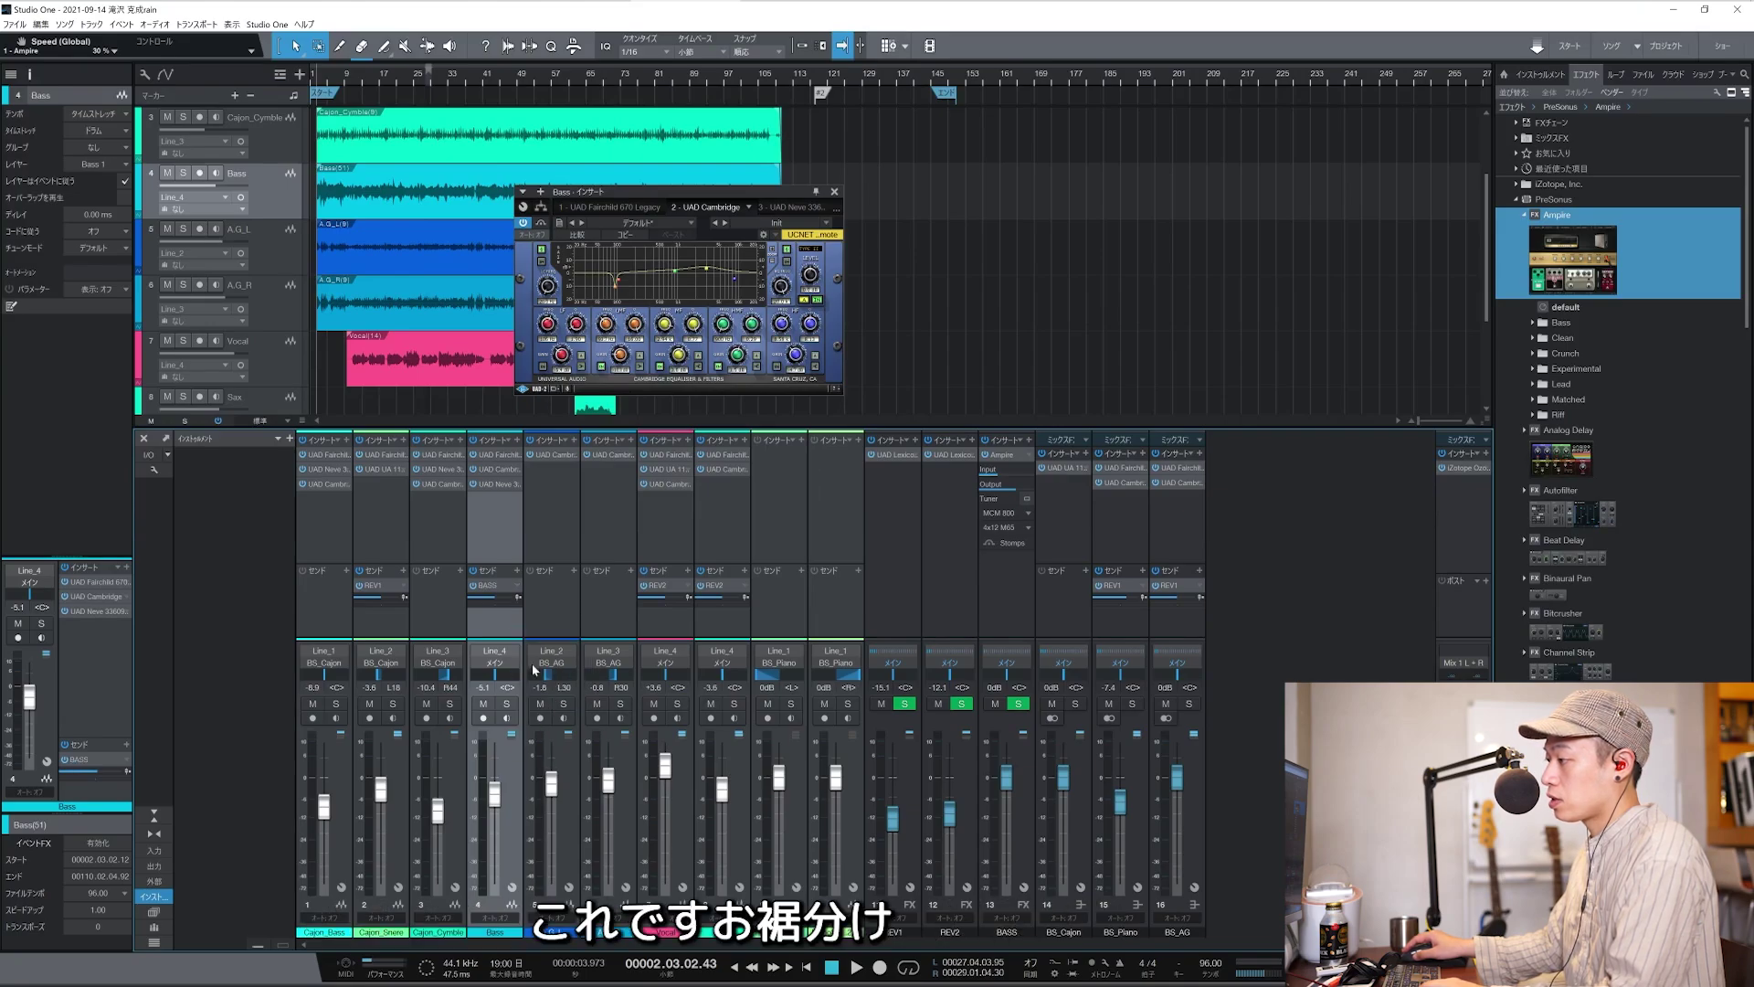
pyautogui.click(1018, 703)
# In BASS's Ampire, choose Amp STV, adjust channel one's midrange, pick the 4x12 American cabinet and start playback.
pyautogui.click(981, 513)
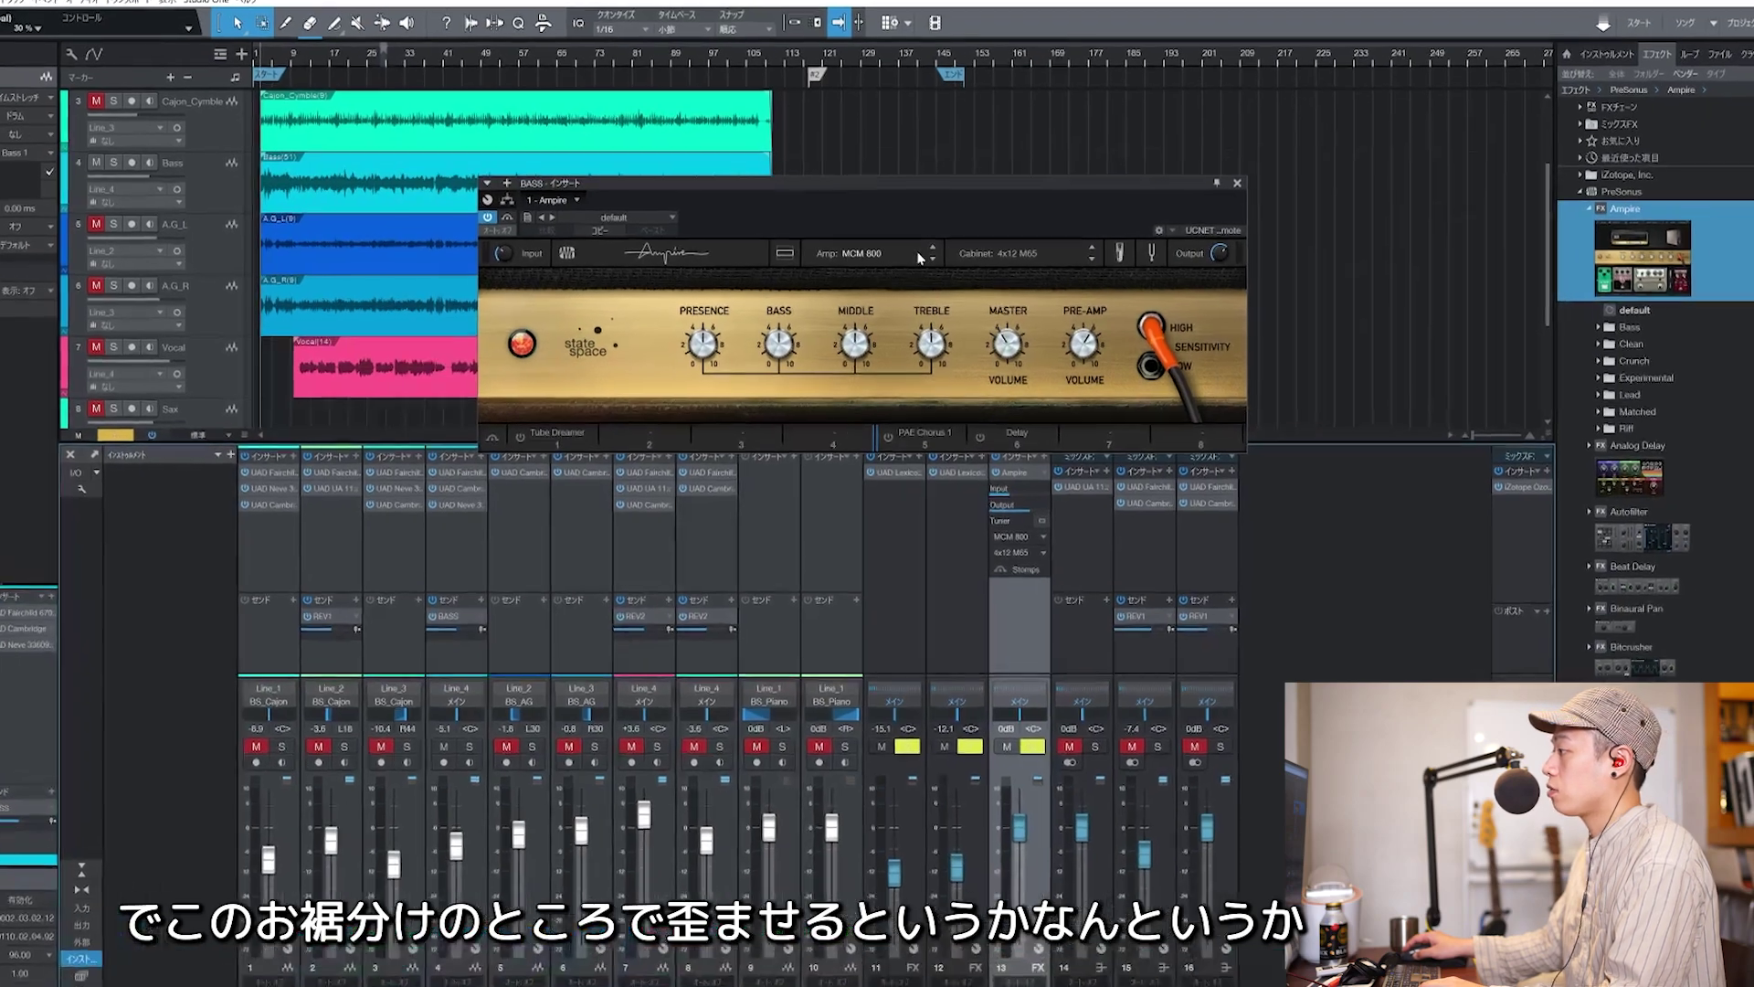
pyautogui.click(885, 255)
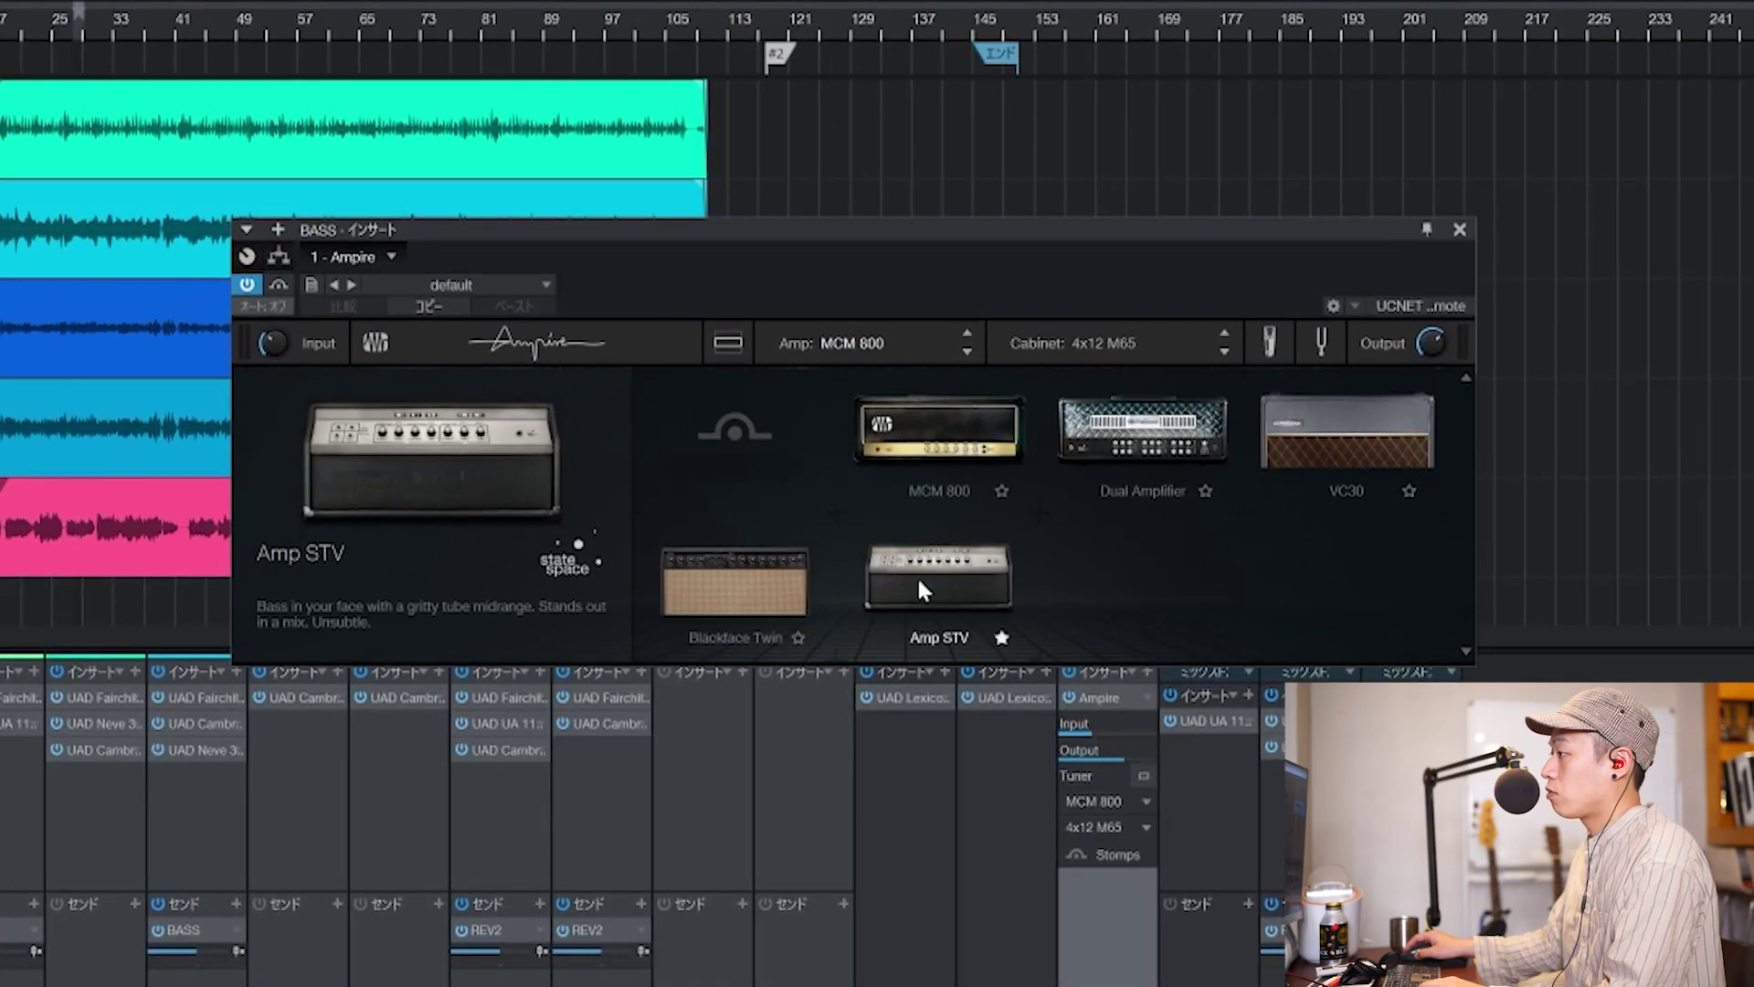
pyautogui.click(942, 519)
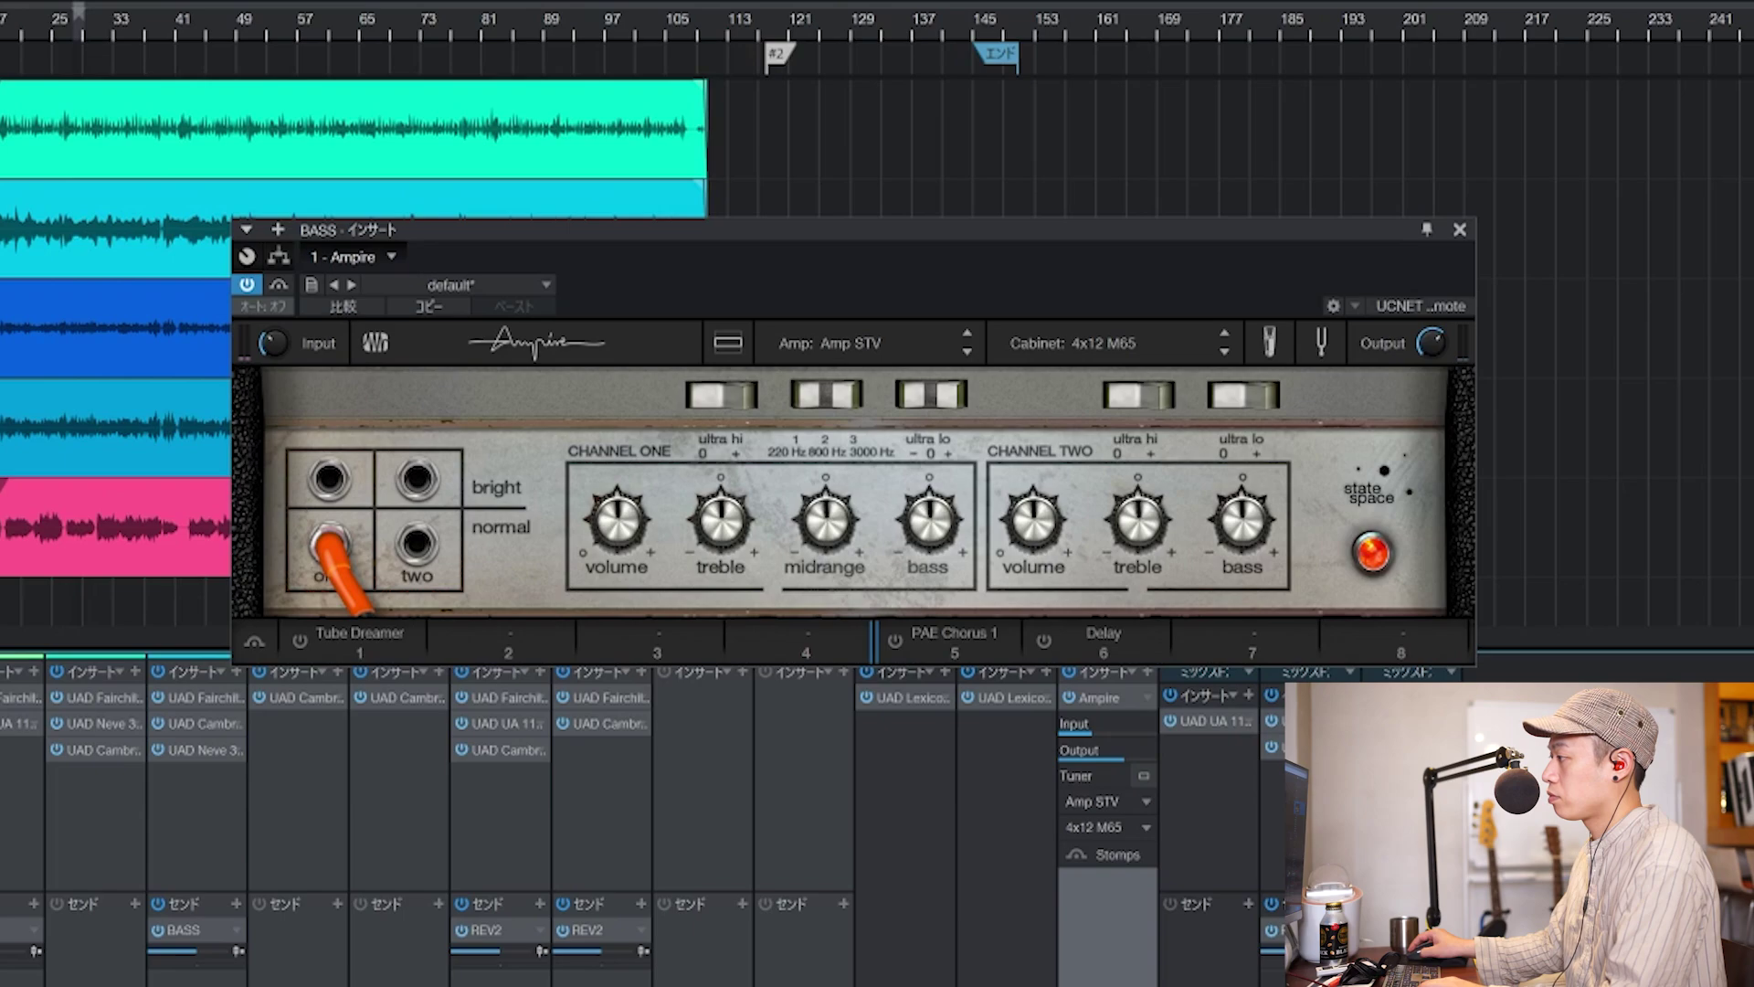
pyautogui.moveTo(838, 544); pyautogui.dragTo(838, 472)
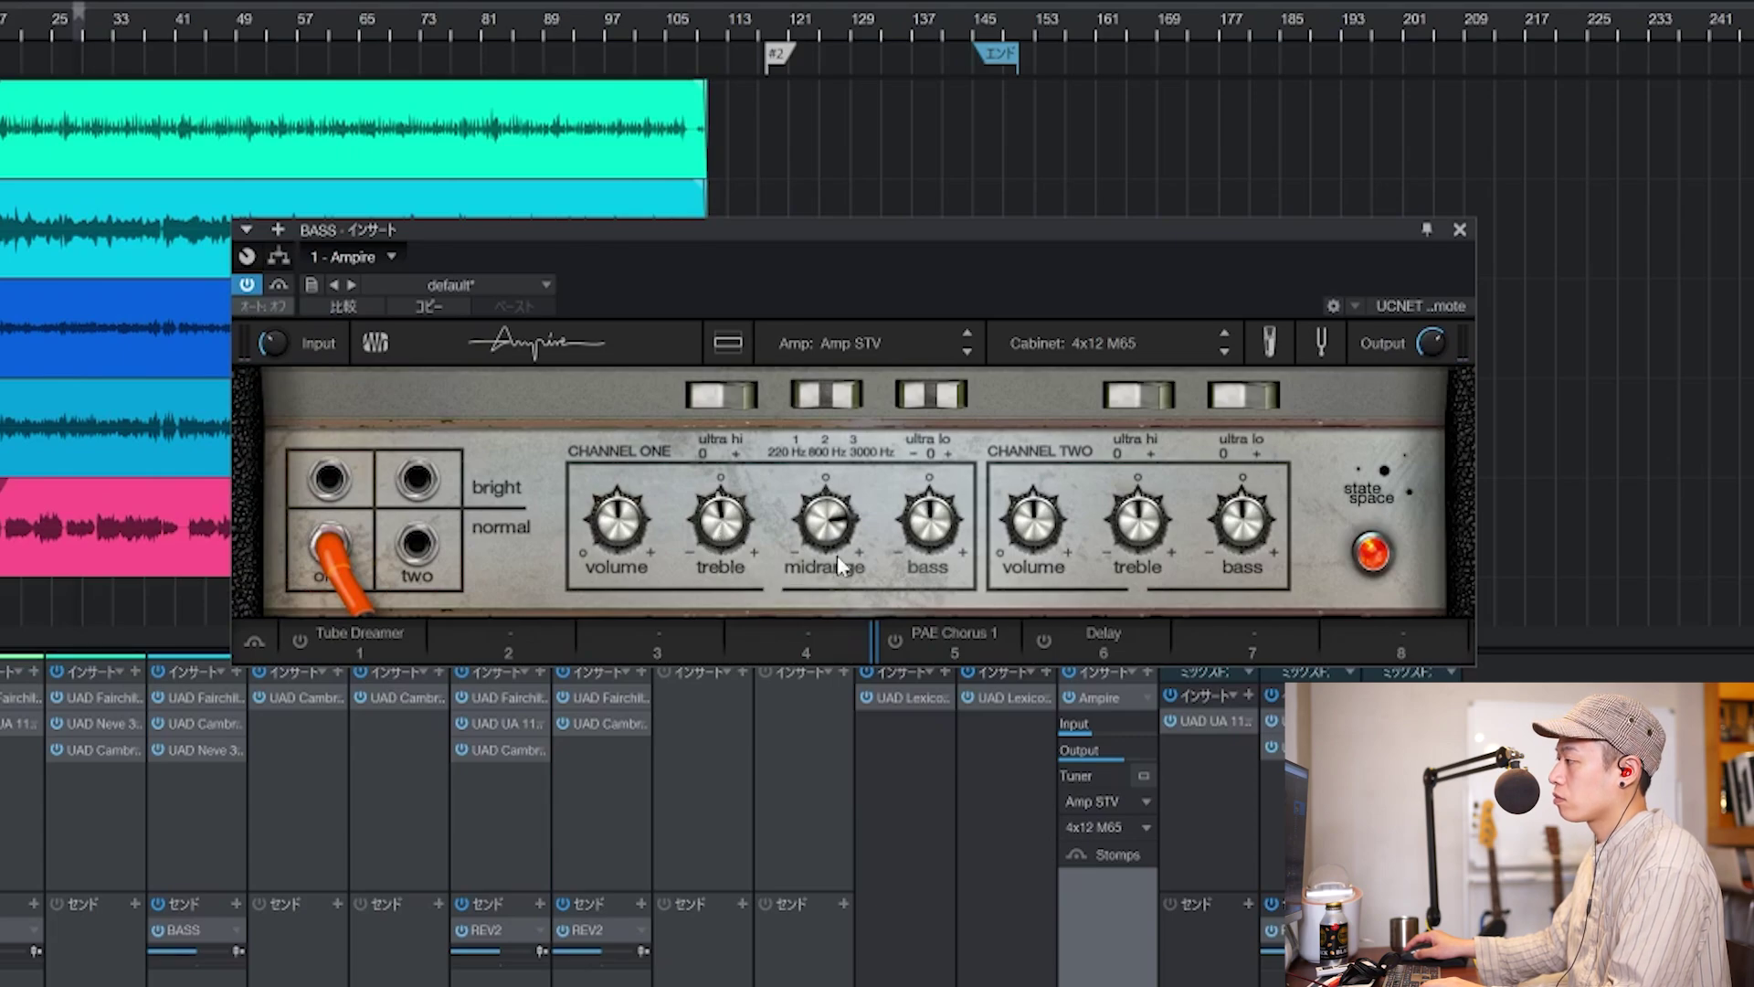
pyautogui.click(1225, 350)
pyautogui.press('space')
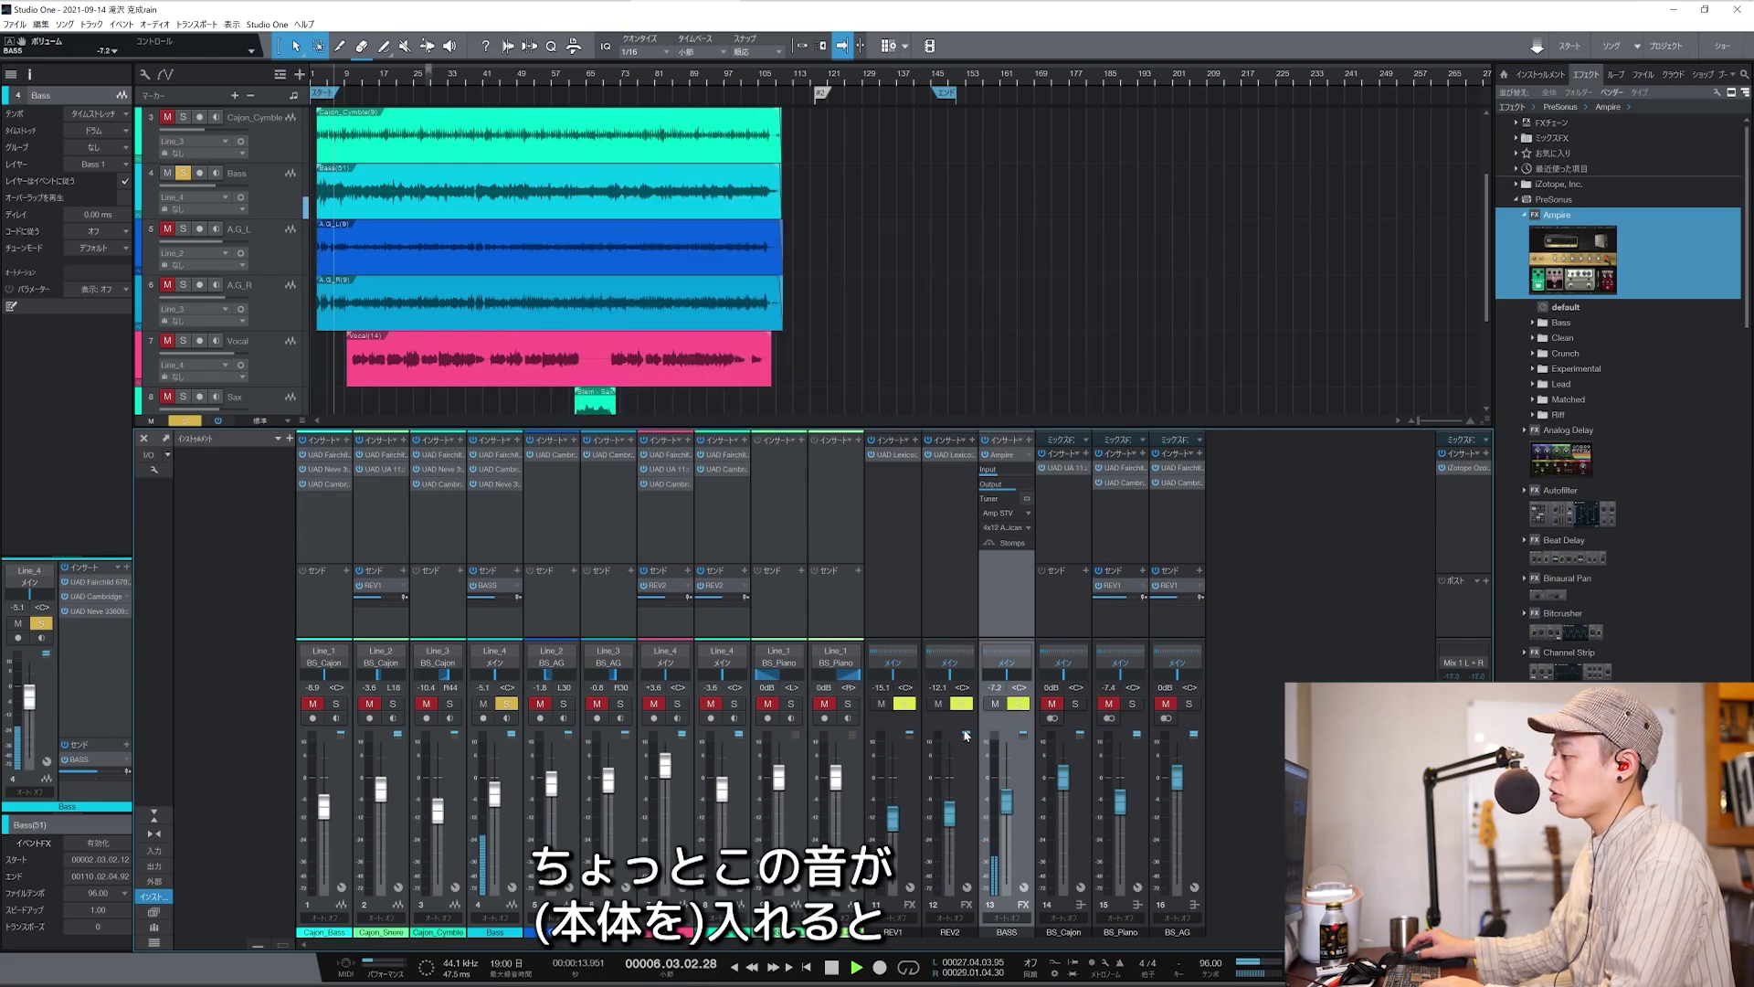
# Compare the soloed Bass track with and without the BASS FX channel by toggling that channel's solo during playback.
pyautogui.click(1024, 704)
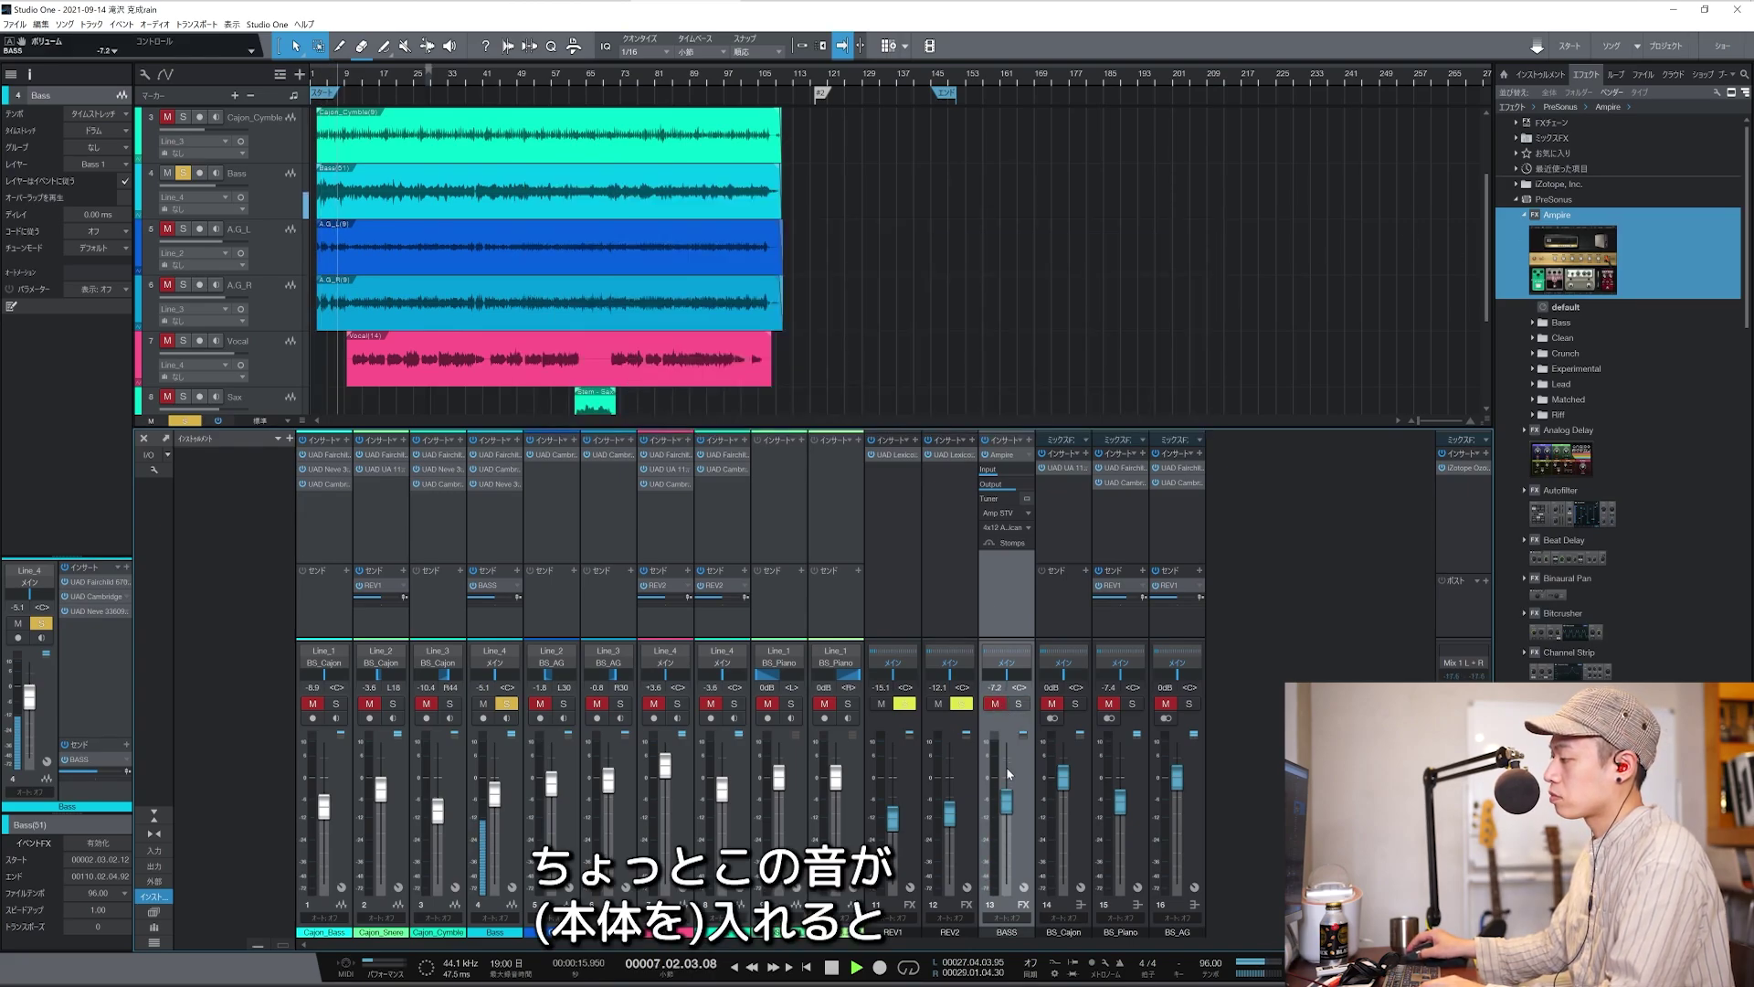
pyautogui.click(1017, 707)
pyautogui.click(1017, 705)
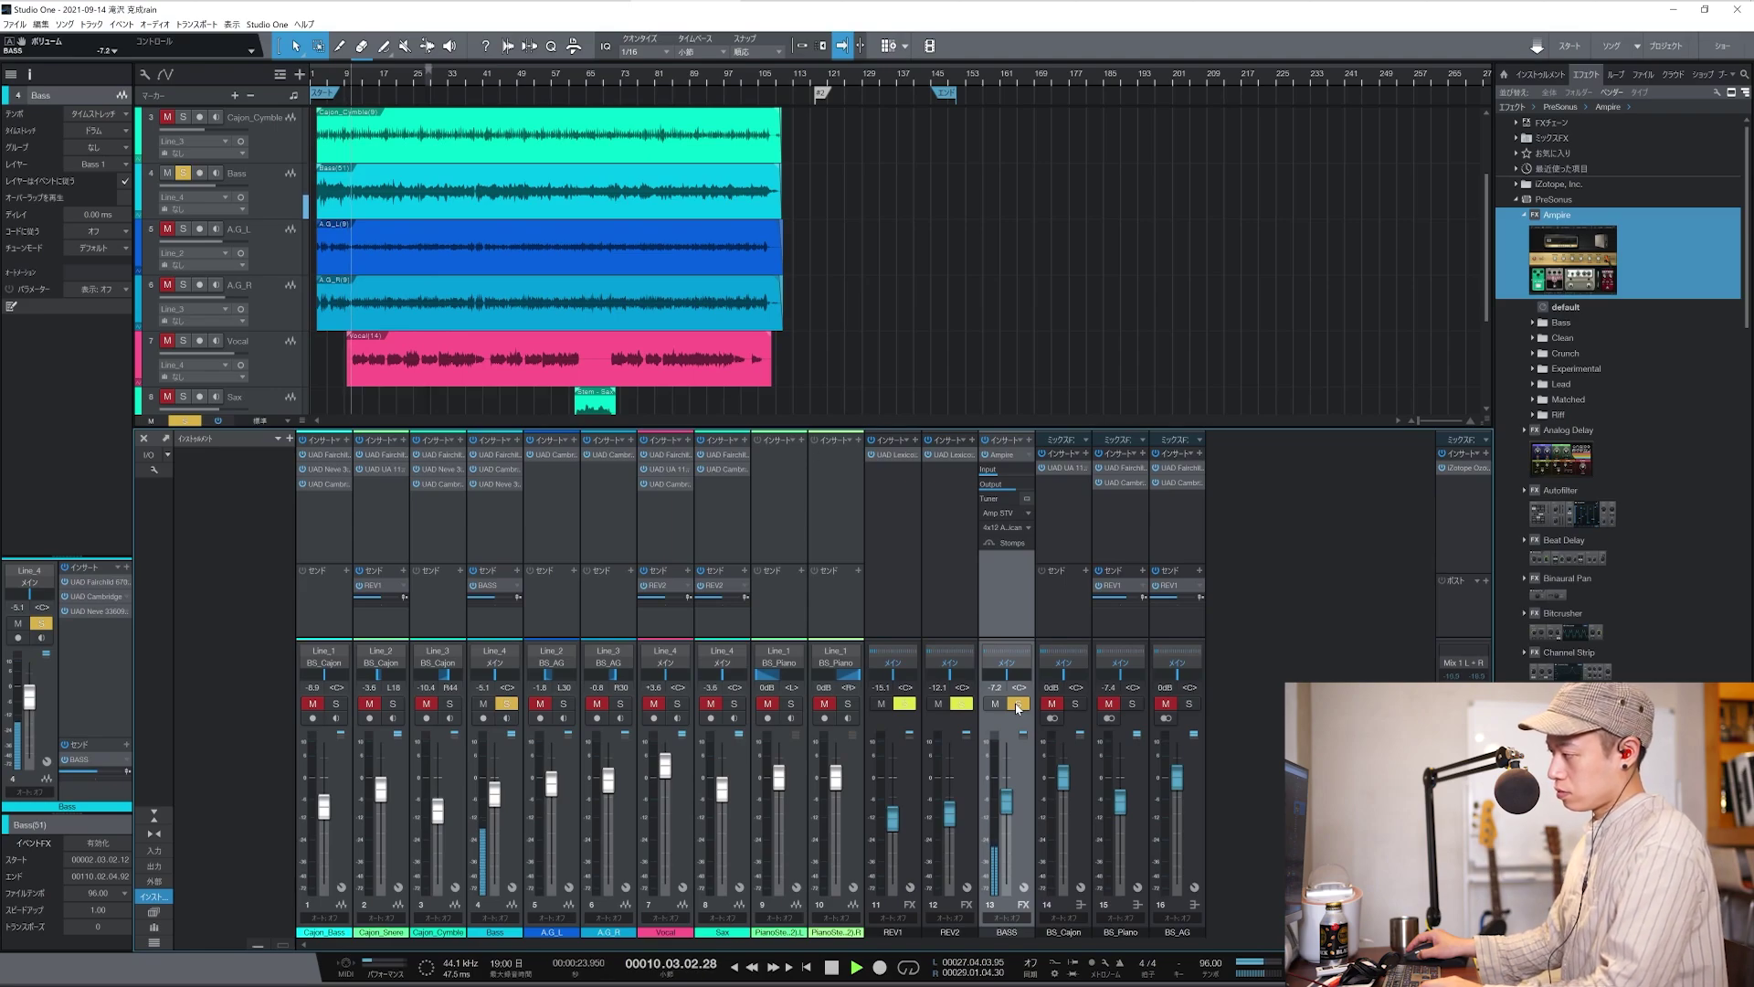
pyautogui.click(1017, 705)
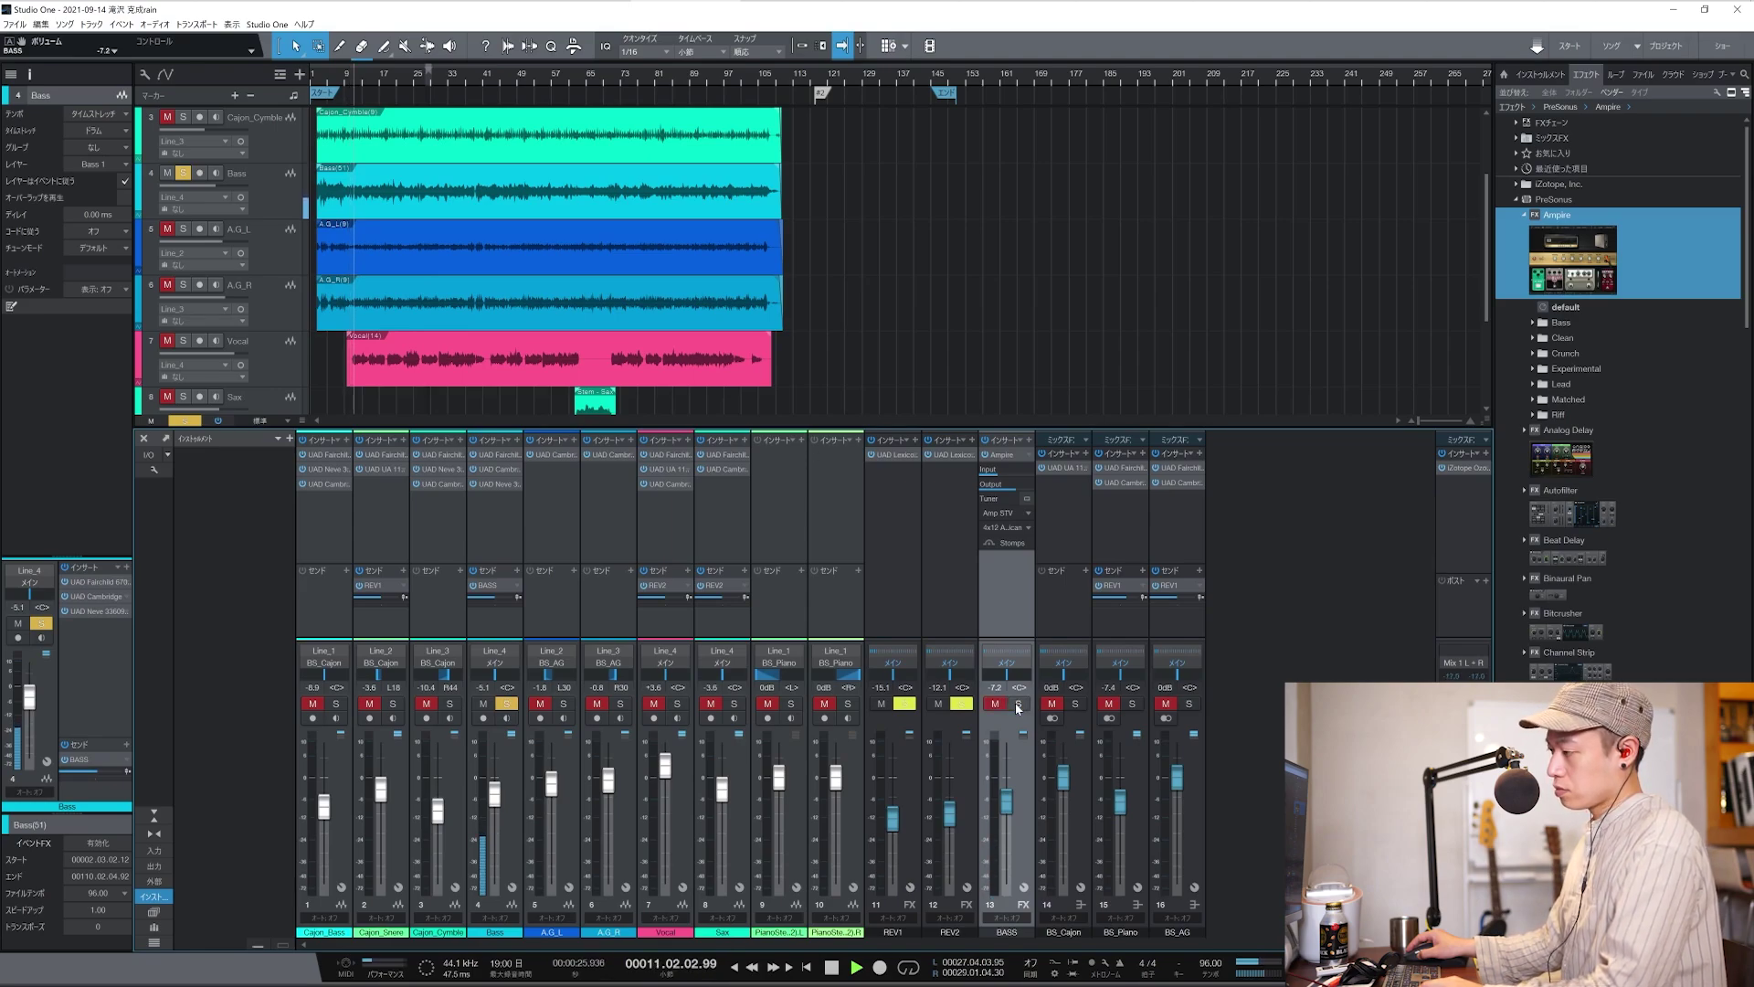
pyautogui.click(1017, 705)
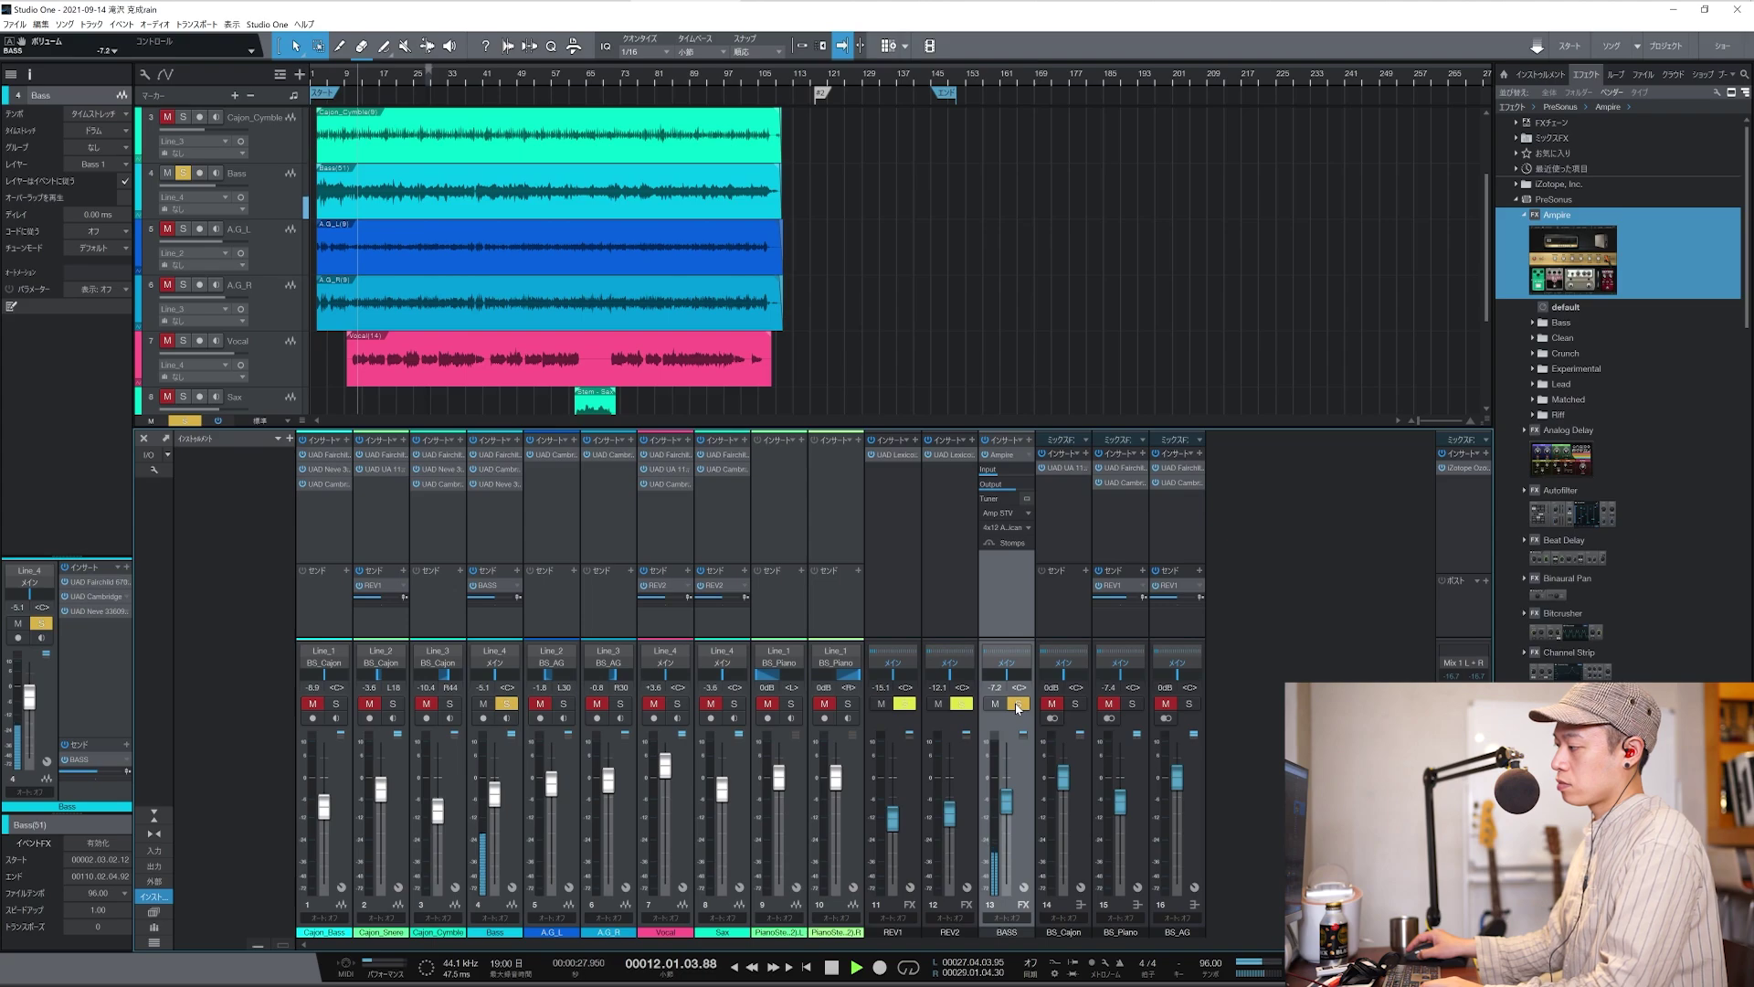
pyautogui.click(1017, 706)
pyautogui.press('space')
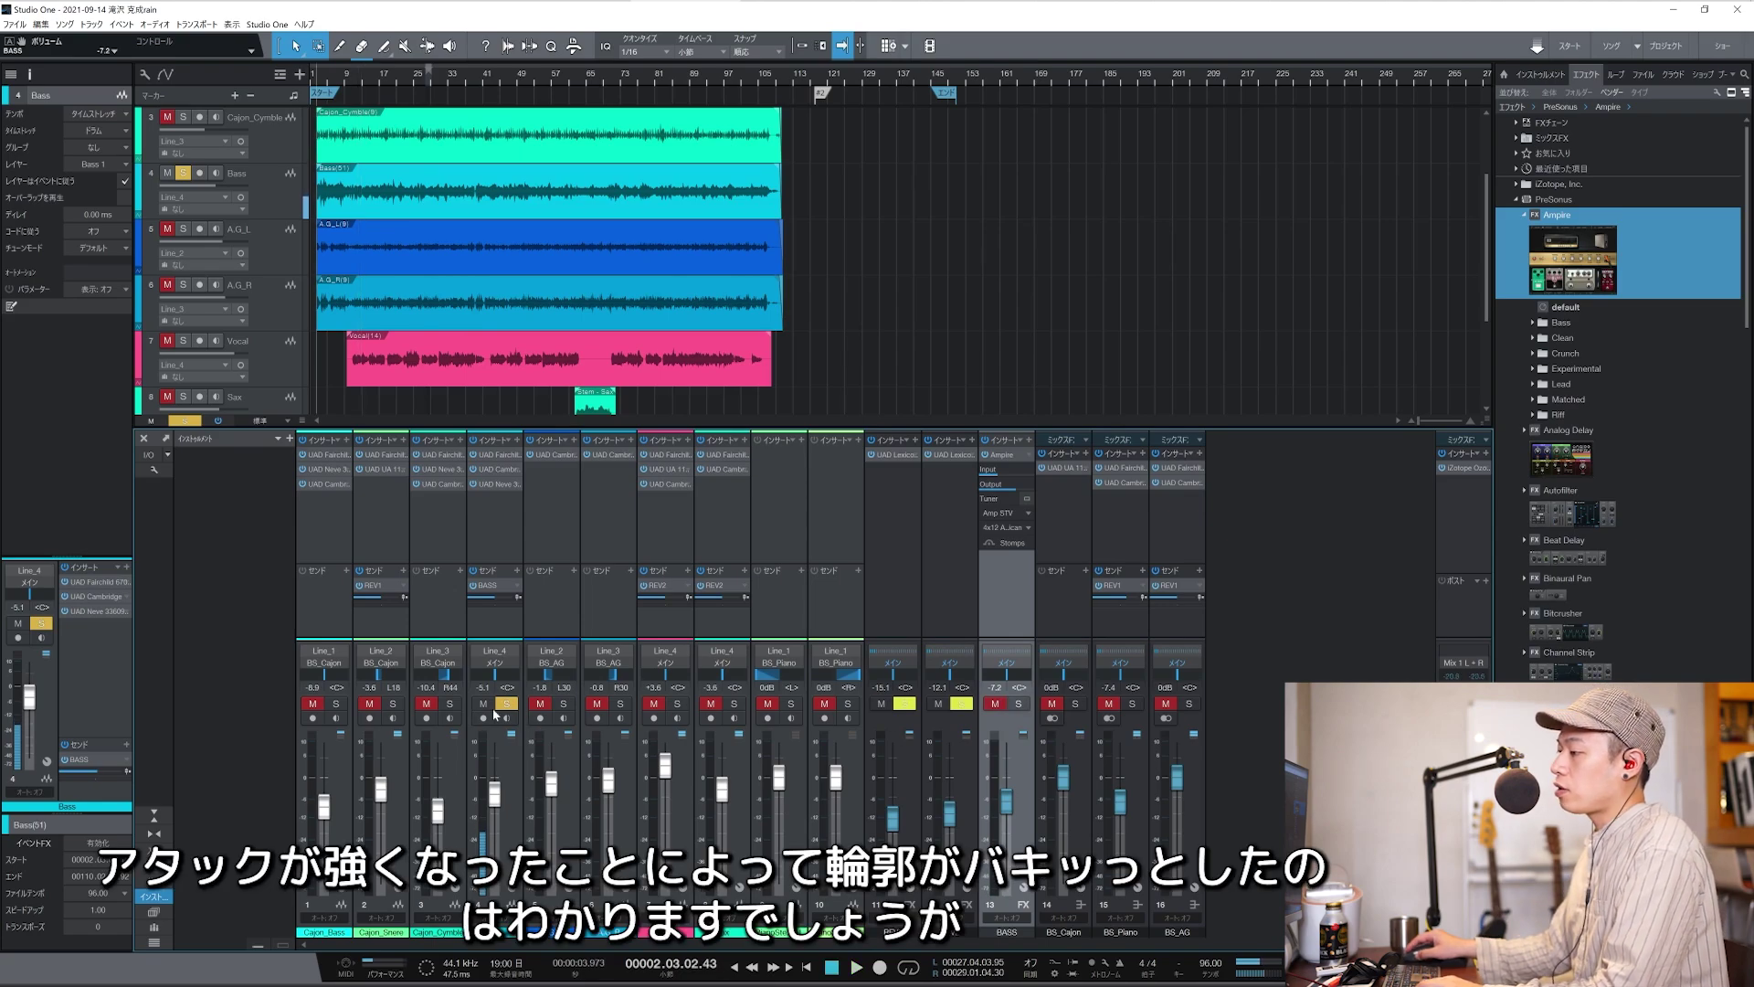
pyautogui.press('space')
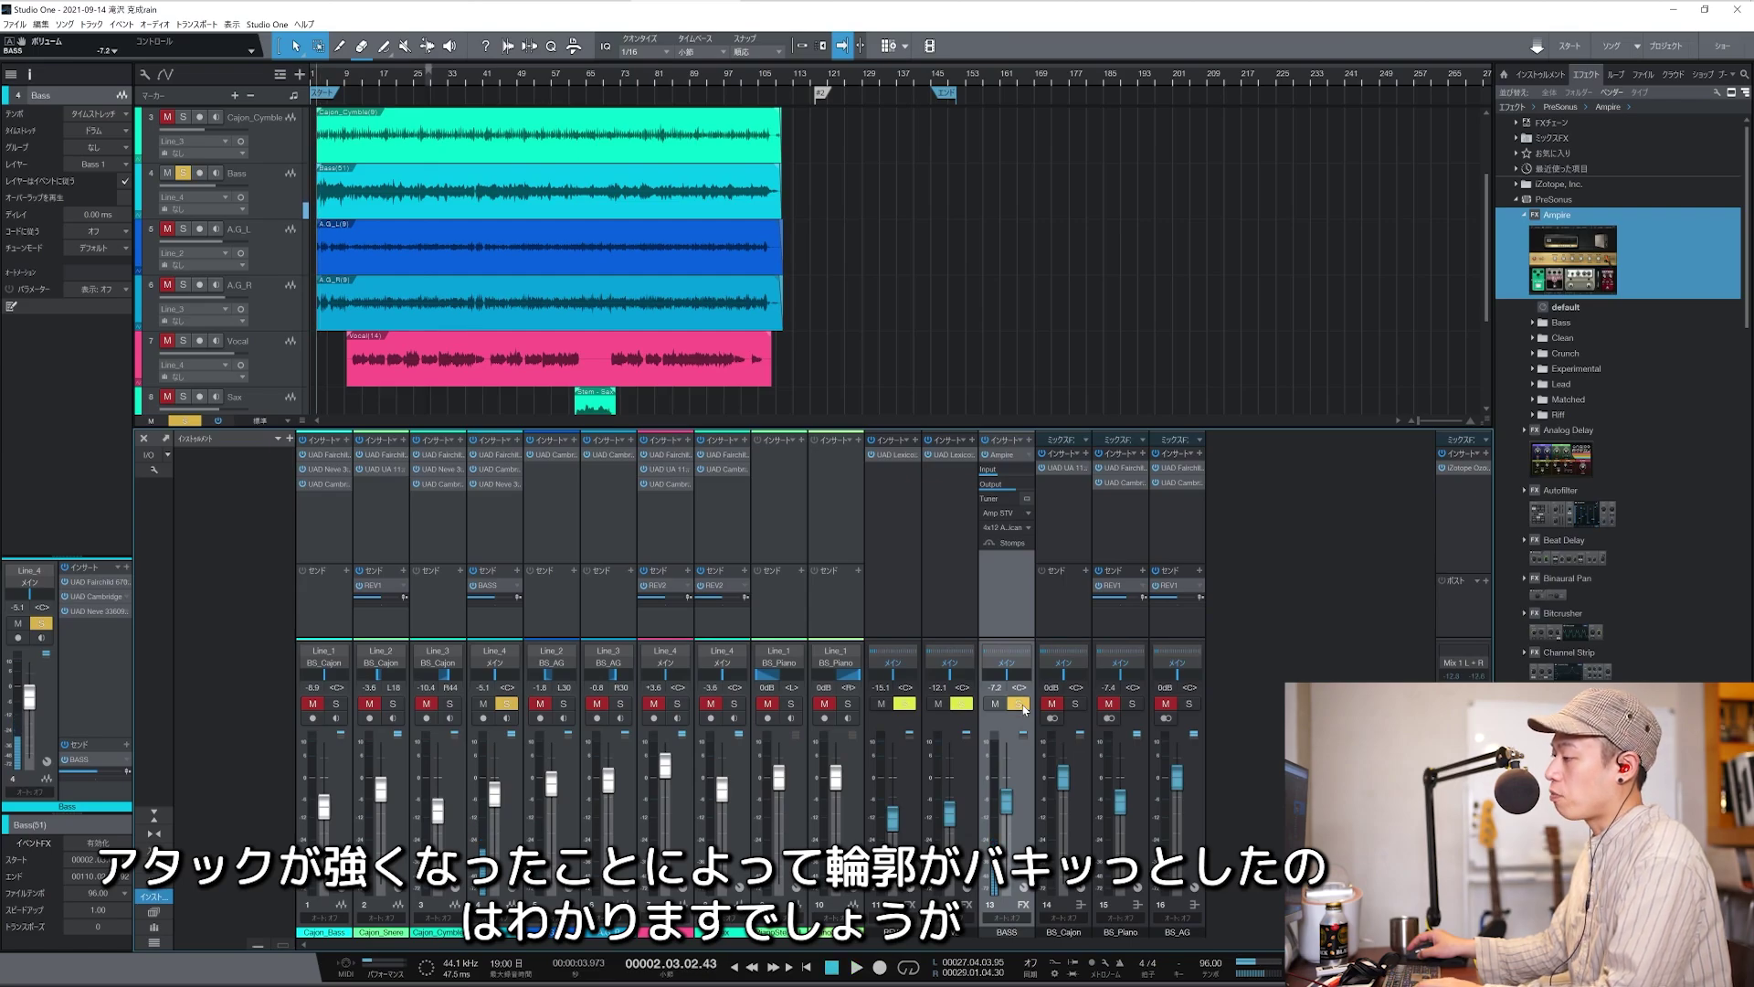
pyautogui.press('space')
pyautogui.press('space')
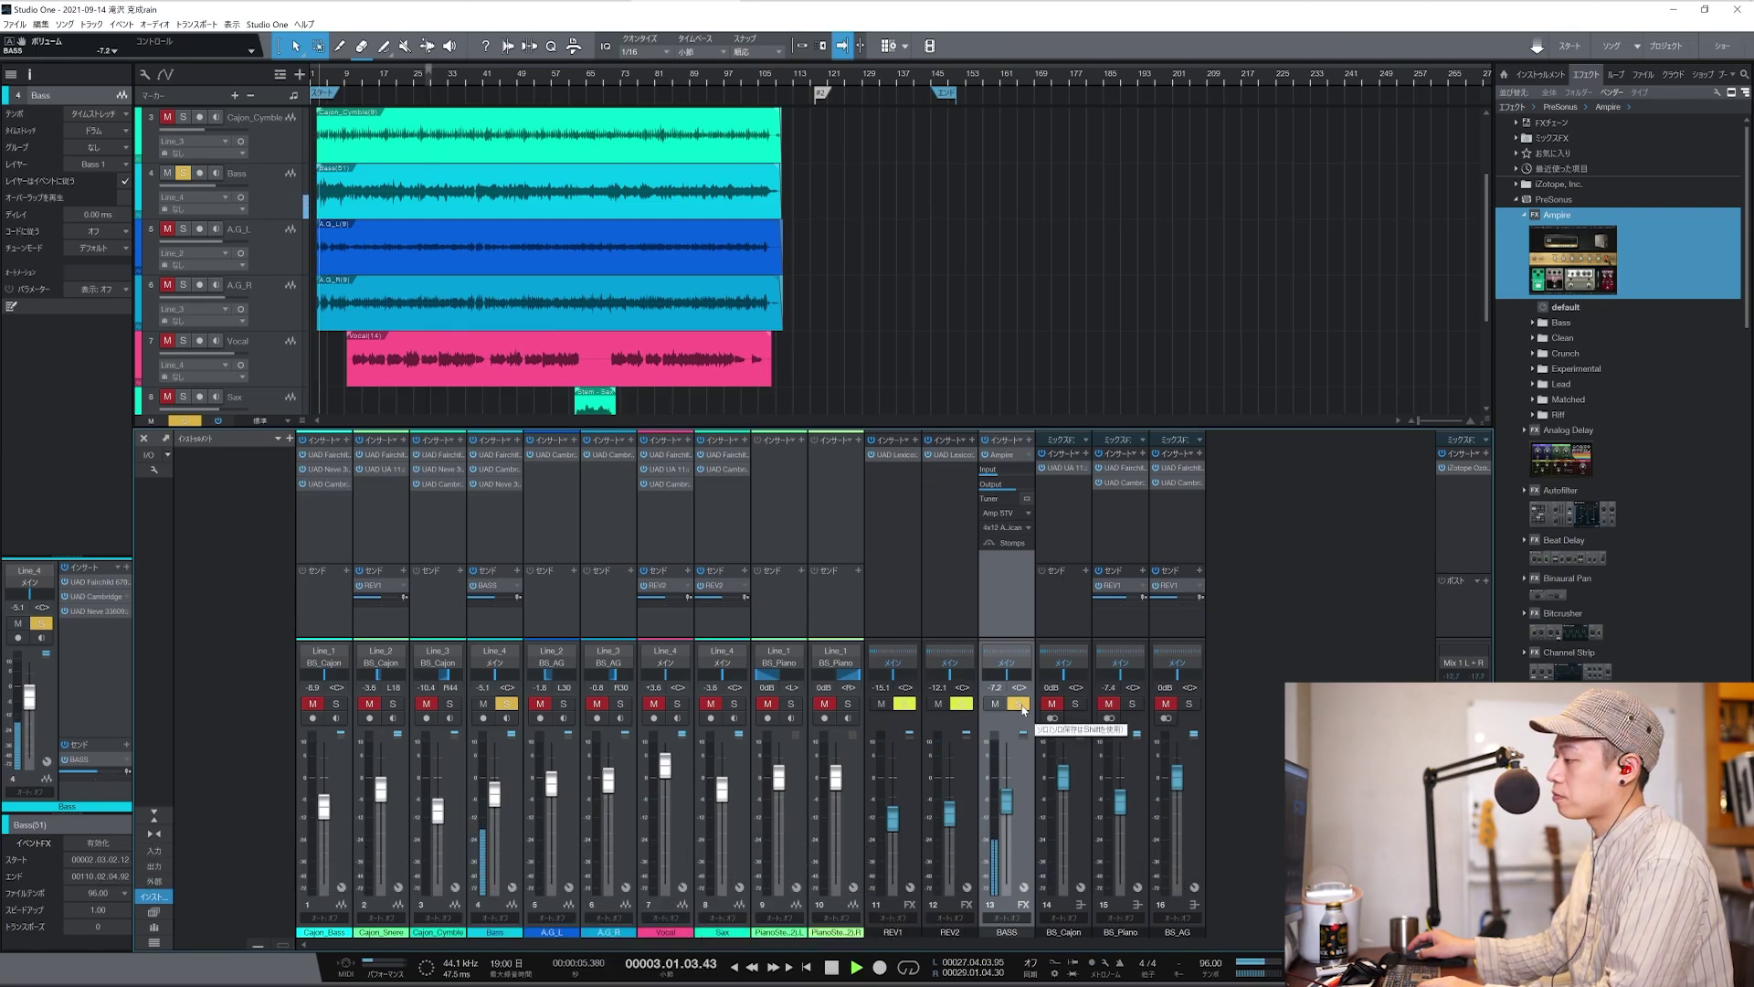
pyautogui.click(1020, 705)
pyautogui.click(1020, 705)
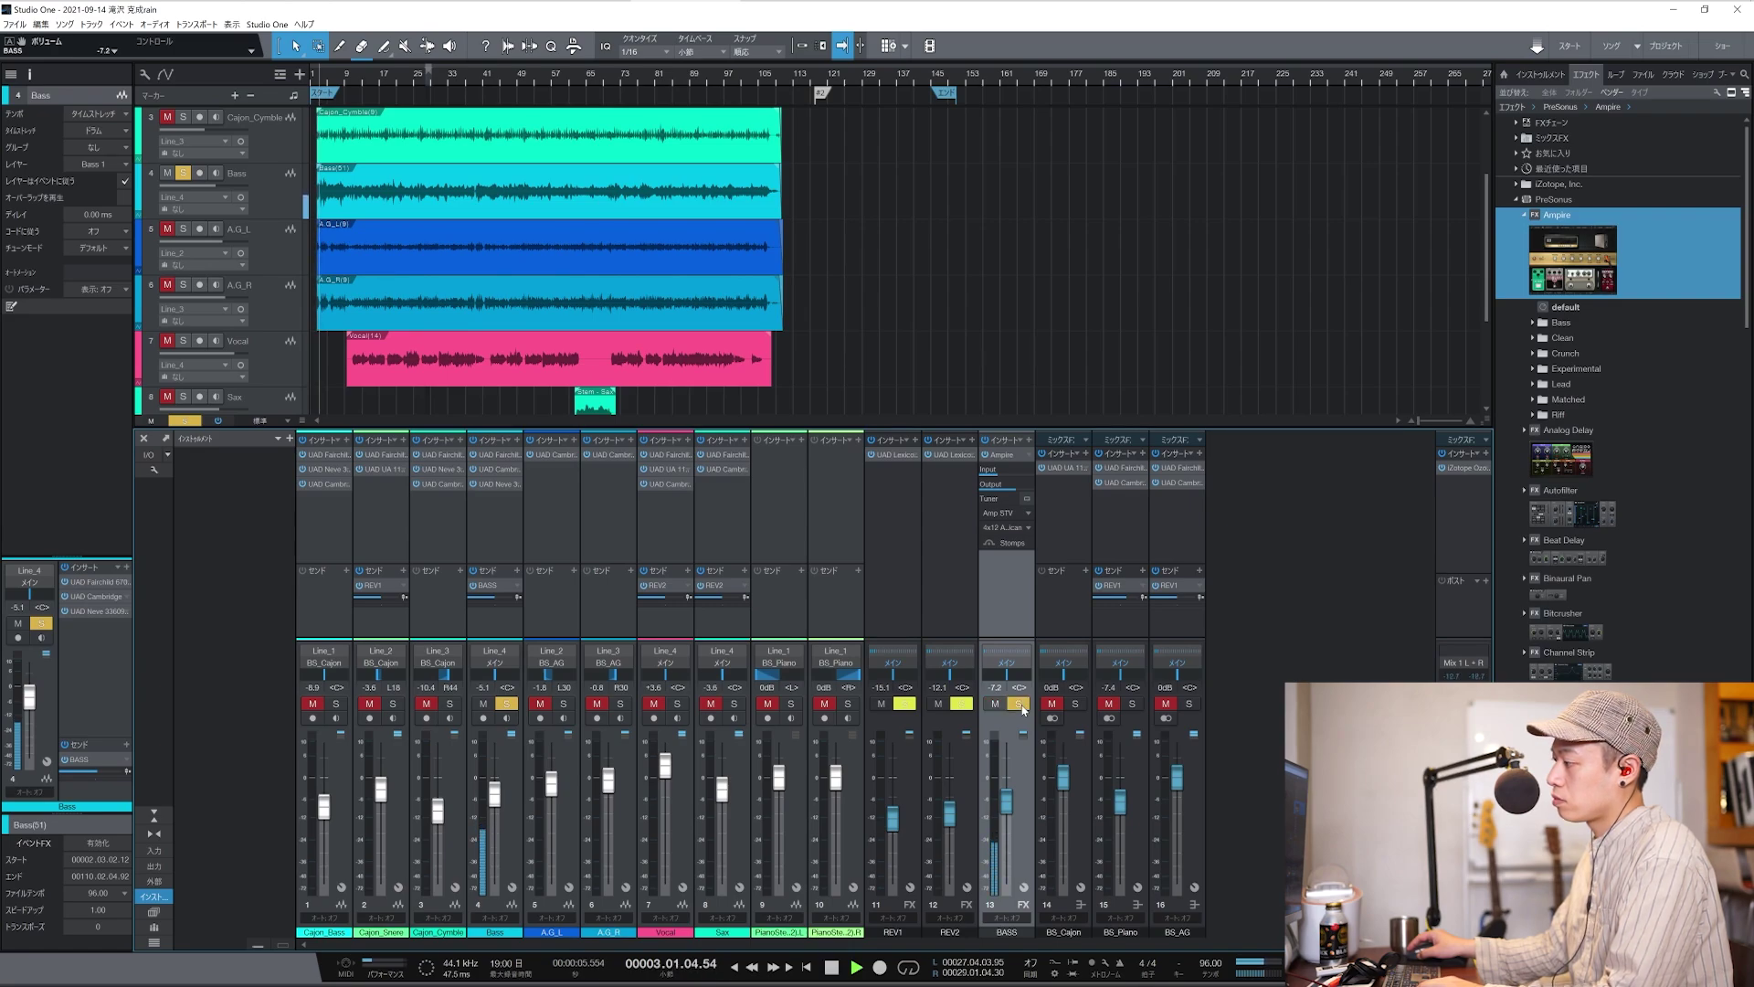
# Lower the BASS FX channel's fader to -8.5 dB and resume playback.
pyautogui.press('space')
pyautogui.moveTo(1005, 804); pyautogui.dragTo(1005, 808)
pyautogui.press('space')
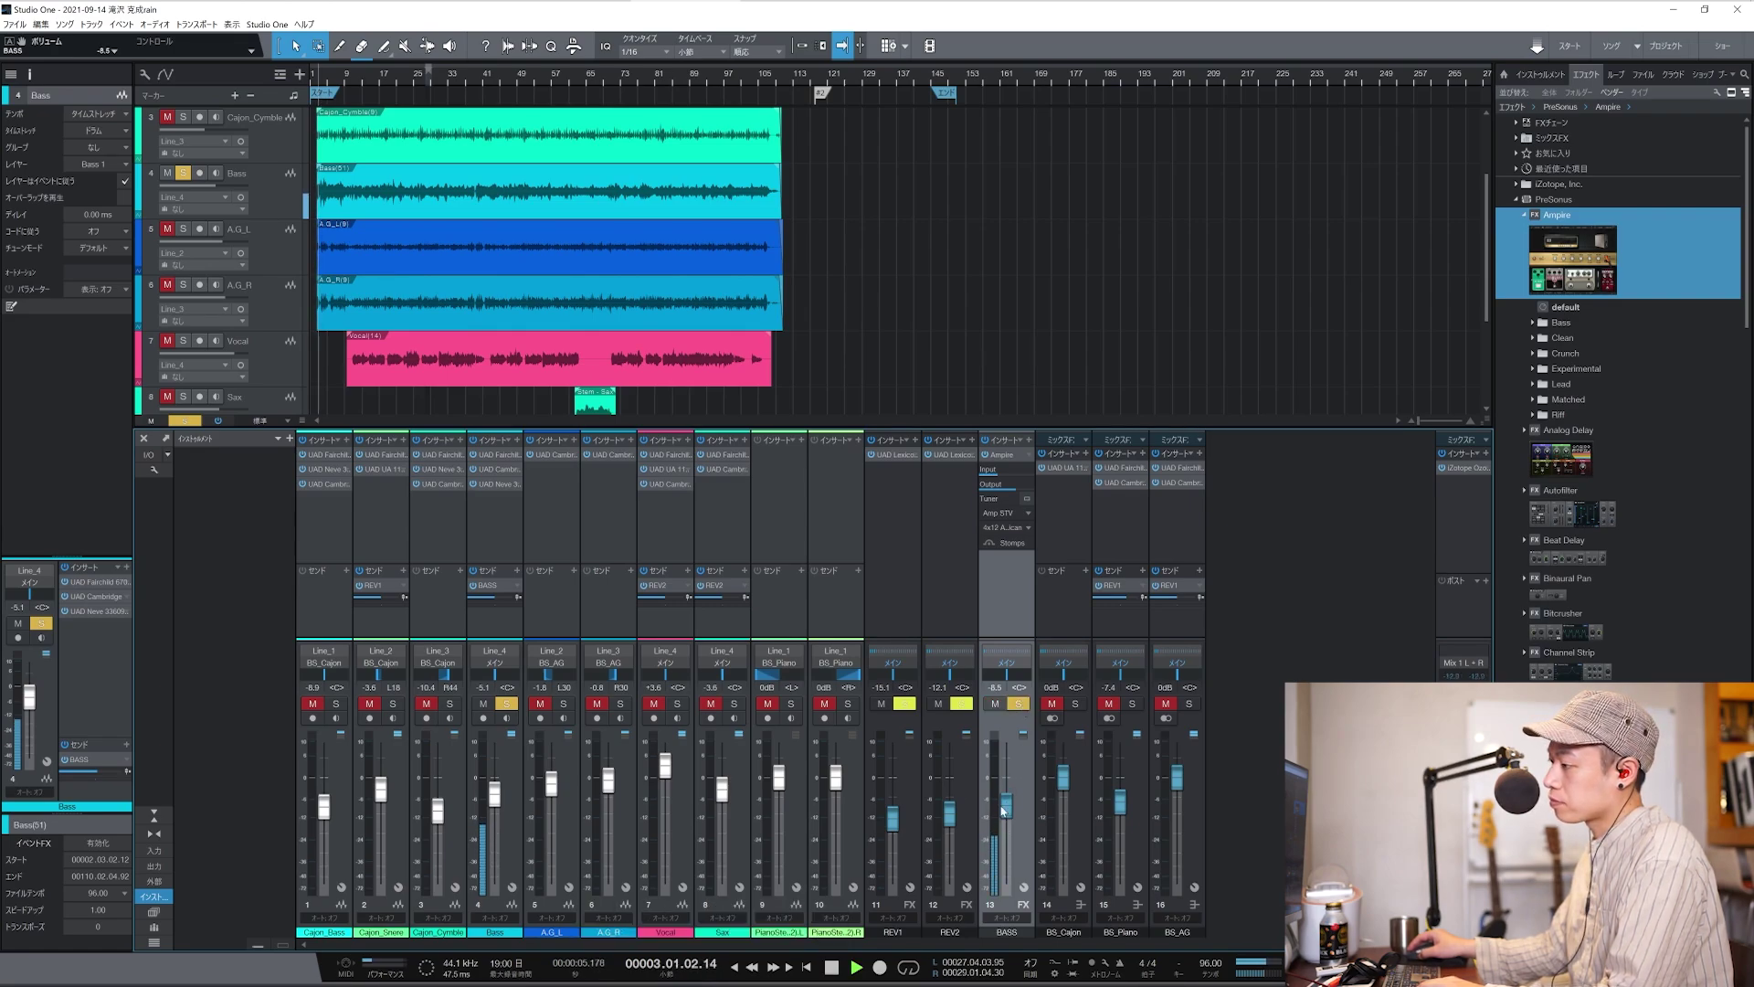
# Clear the solos, then set the Bass fader to -3.6 dB and REV2 to -11.2 dB while the full mix plays.
pyautogui.click(506, 704)
pyautogui.click(507, 705)
pyautogui.press('space')
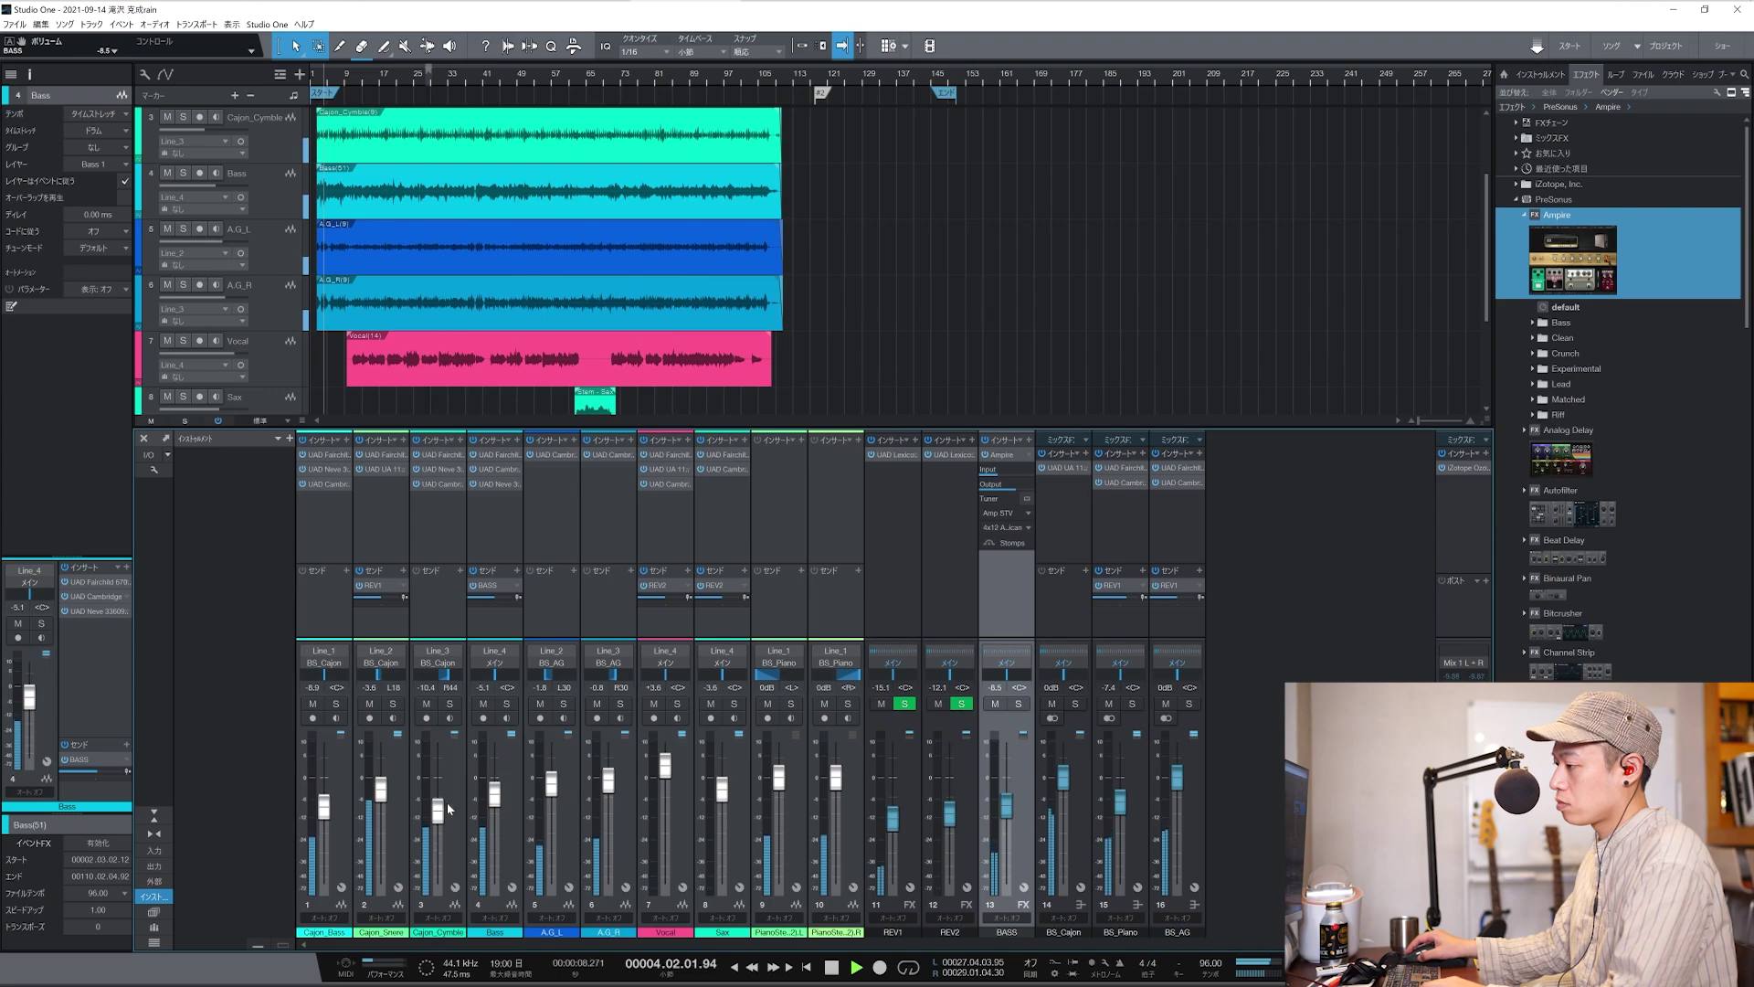
pyautogui.moveTo(496, 800); pyautogui.dragTo(501, 796)
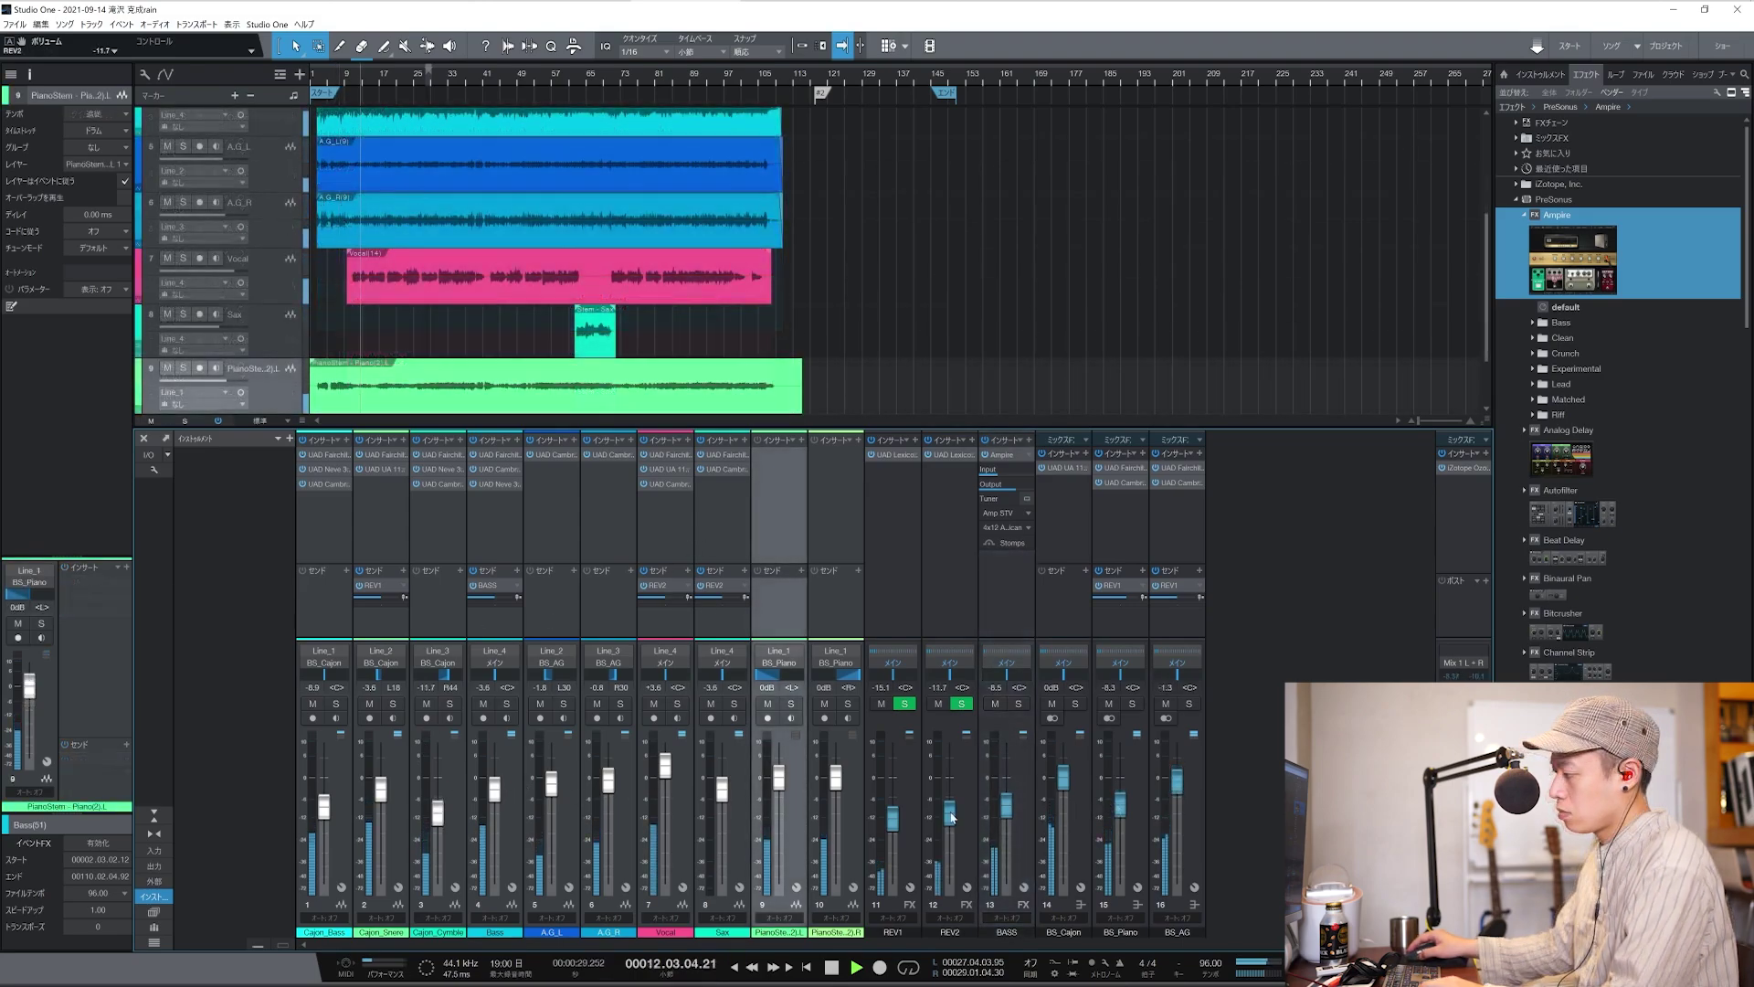
pyautogui.moveTo(951, 816); pyautogui.dragTo(960, 809)
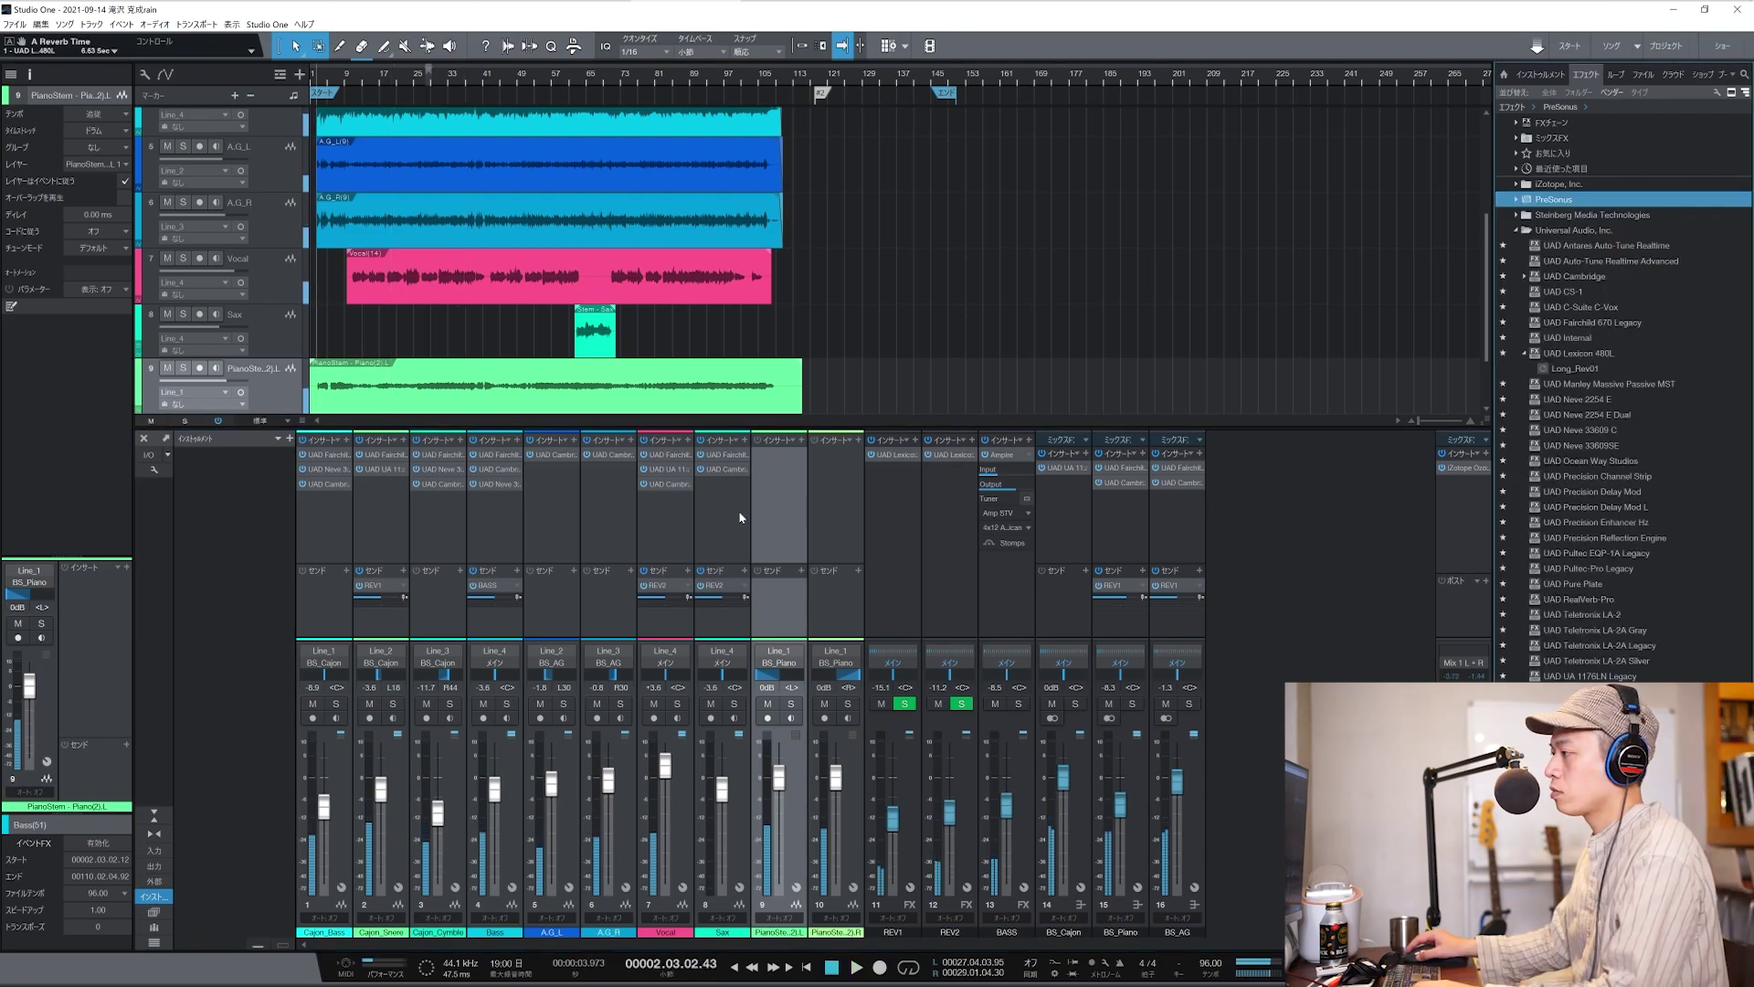
# Play the song from bar 35 and open the UAD Cambridge EQ on Vocal.
pyautogui.click(457, 78)
pyautogui.press('space')
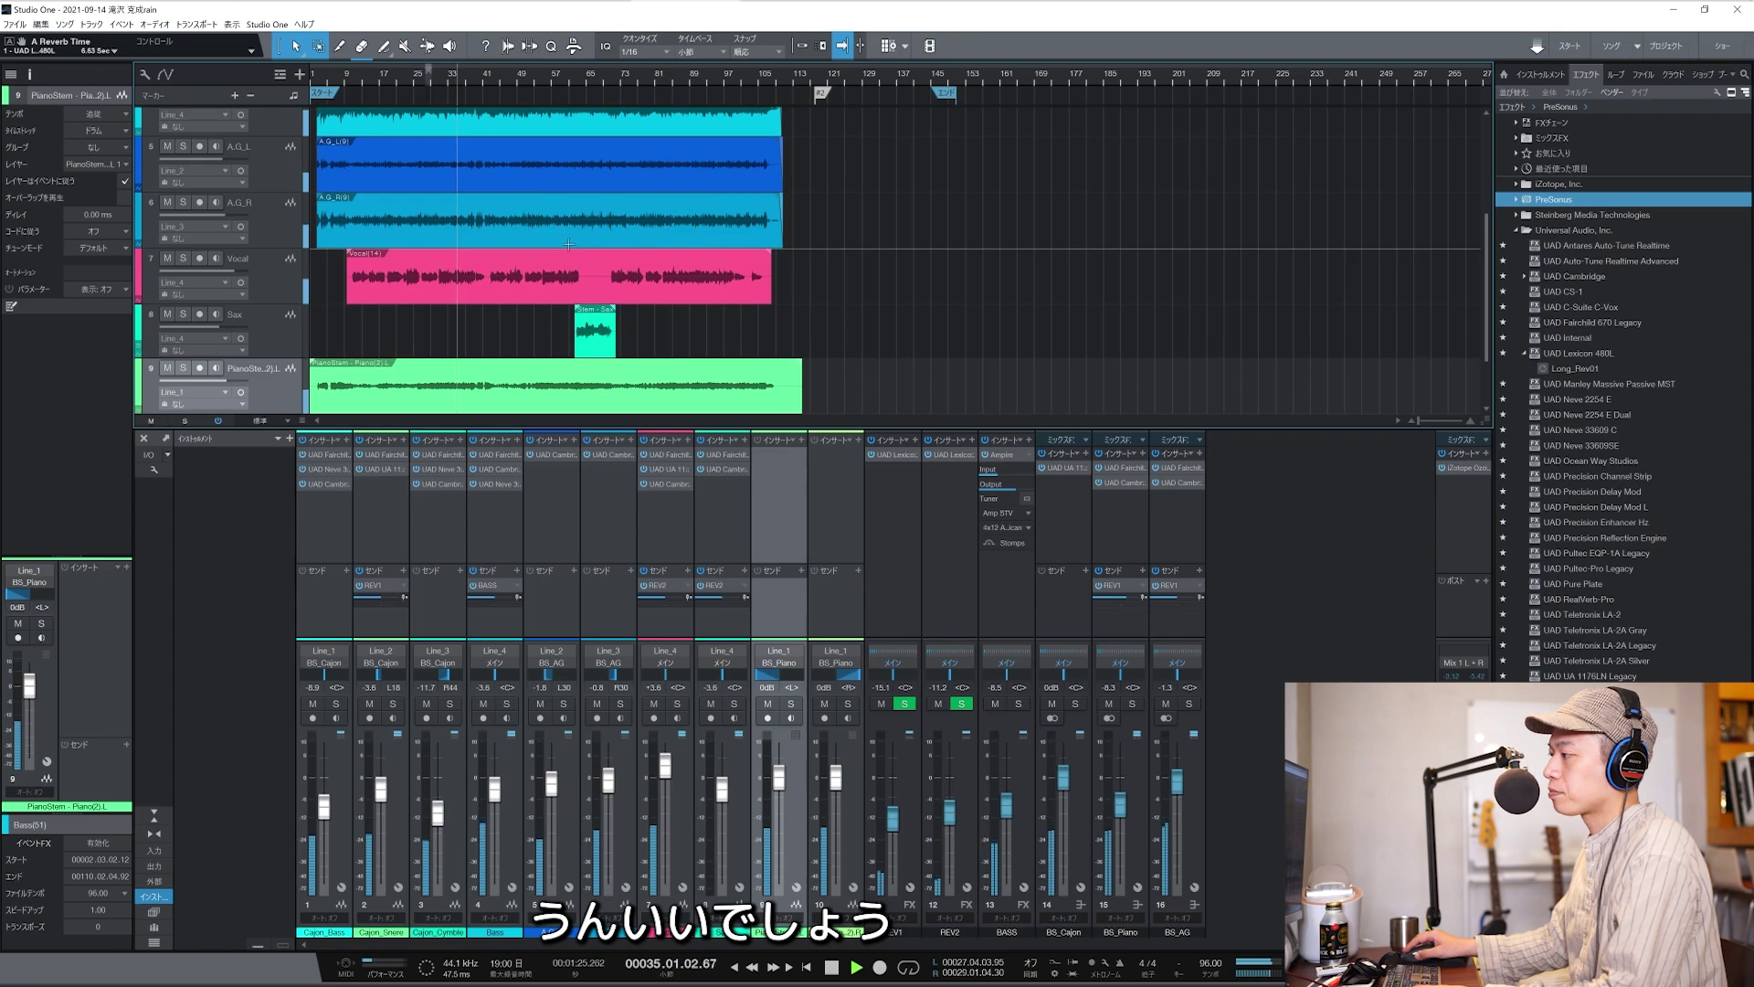
pyautogui.press('space')
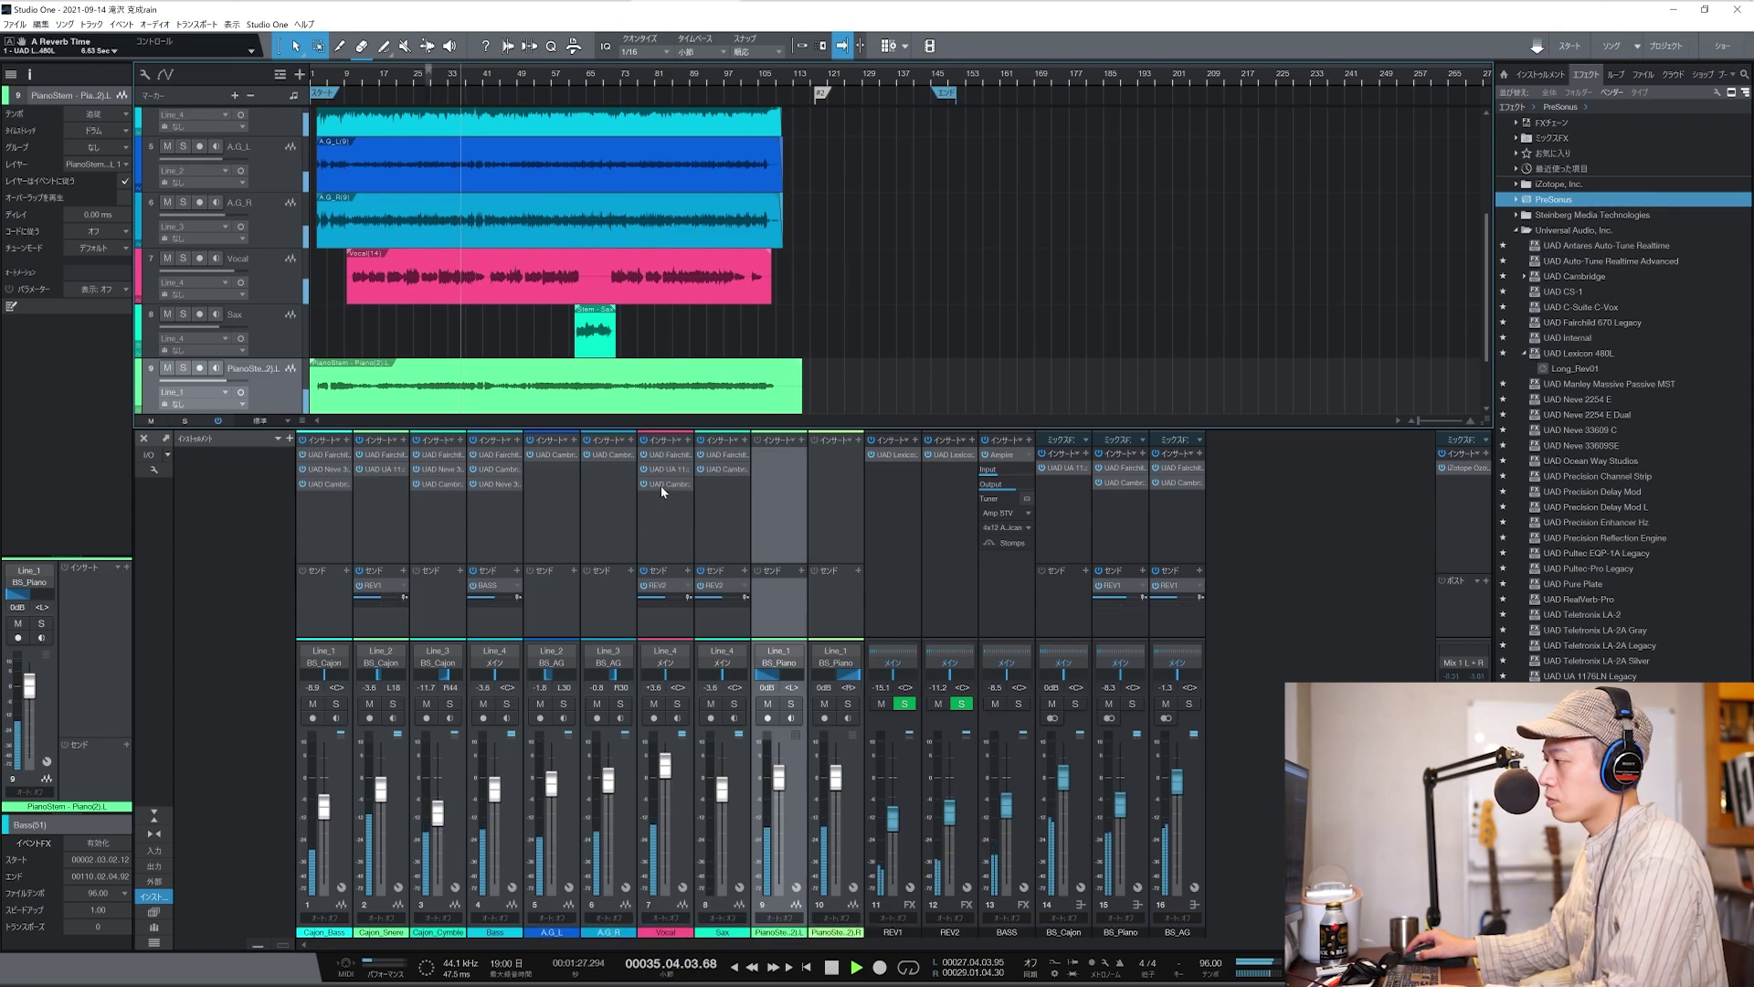
pyautogui.click(669, 483)
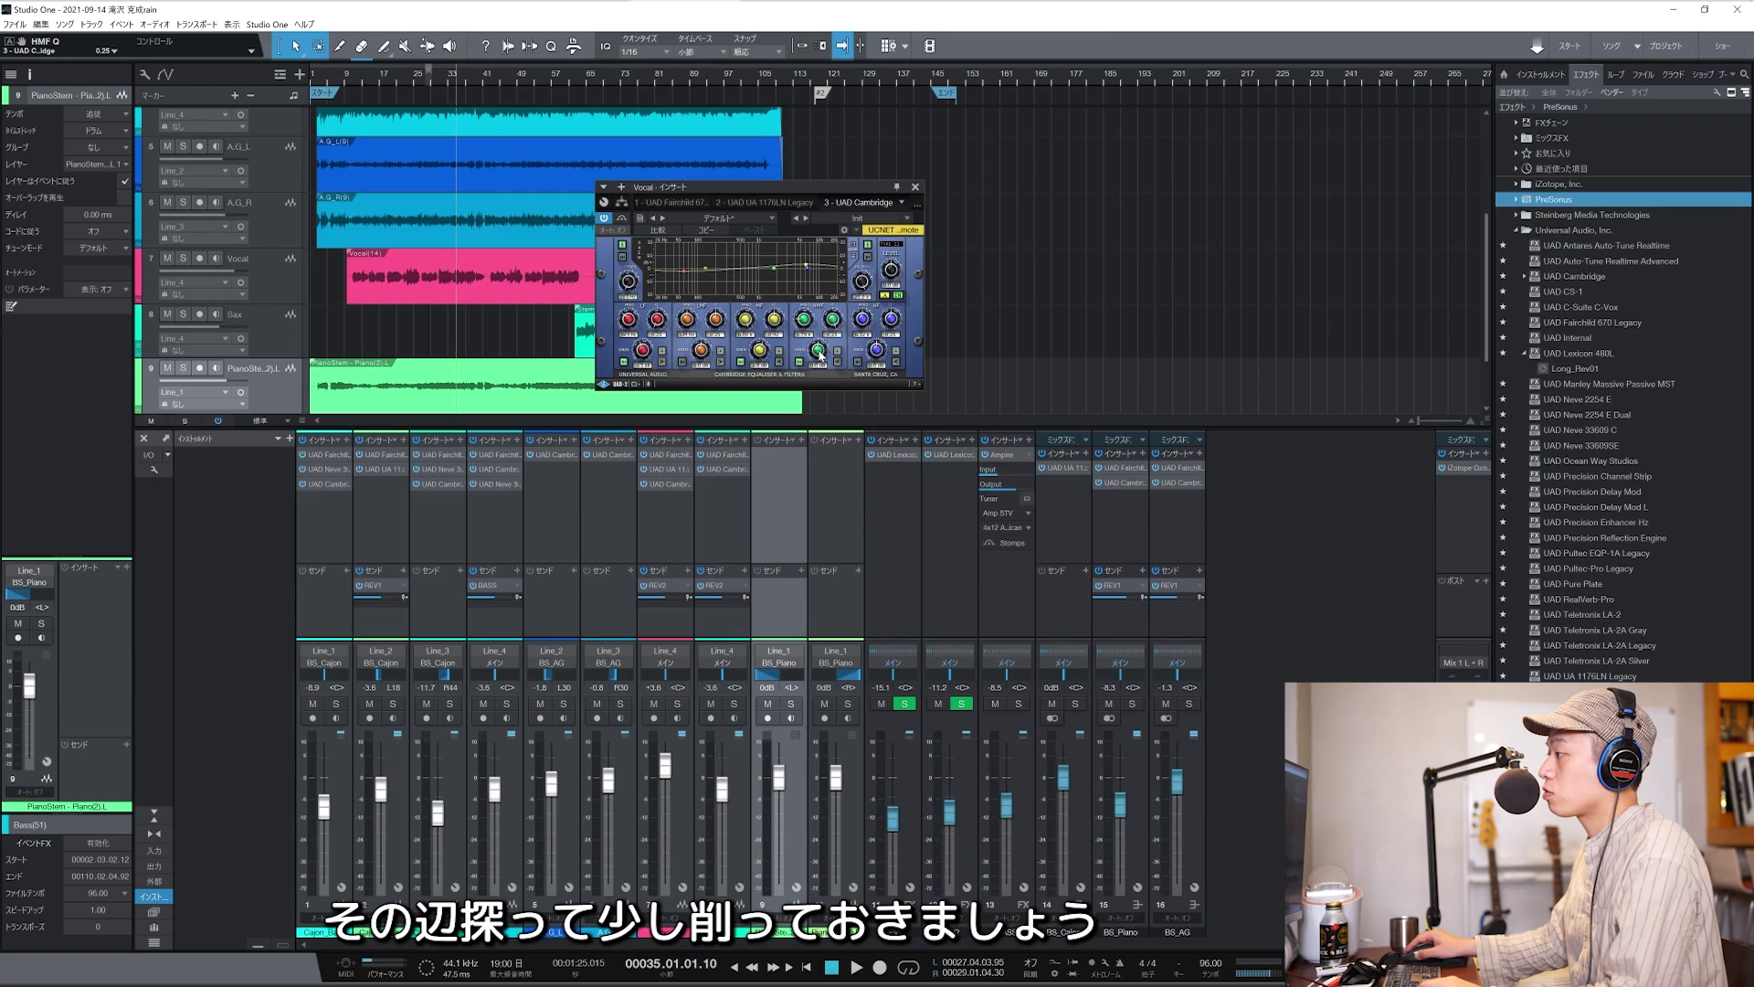
# Solo Vocal around bar 36, cut its Cambridge EQ's HMF gain to -8.8 dB and compare the band on and off.
pyautogui.scroll(-5, 820, 352)
pyautogui.press('s')
pyautogui.press('e')
pyautogui.press('space')
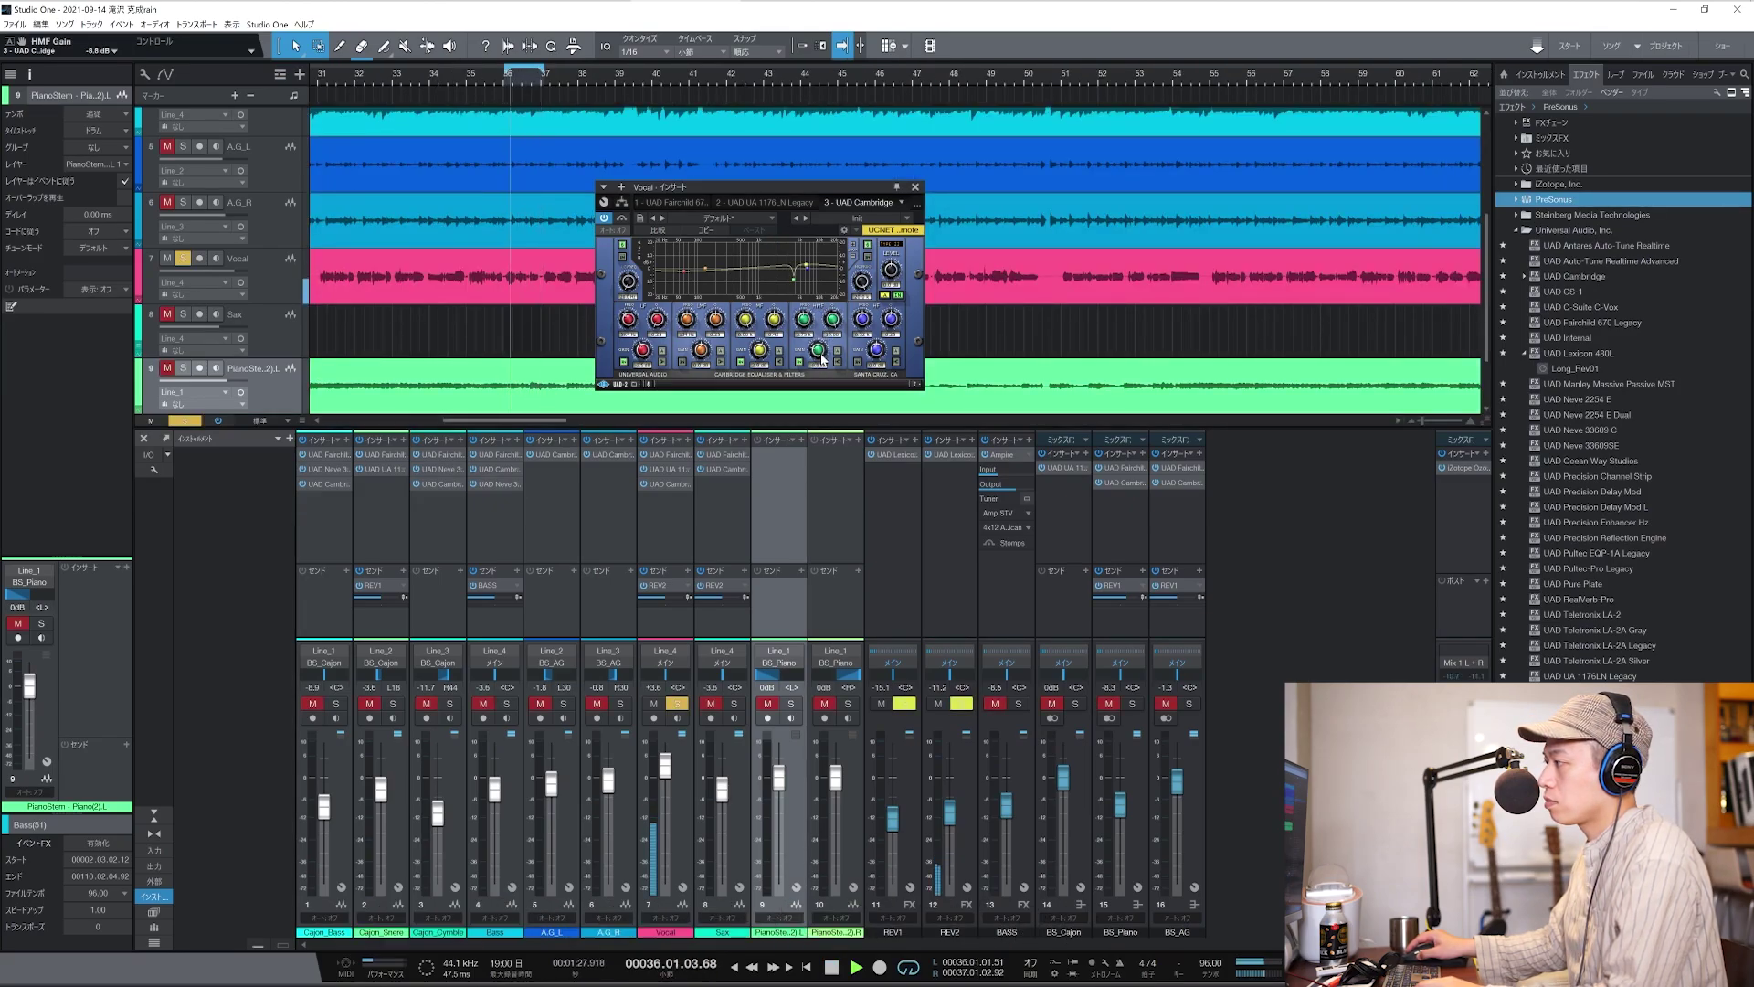
pyautogui.click(799, 365)
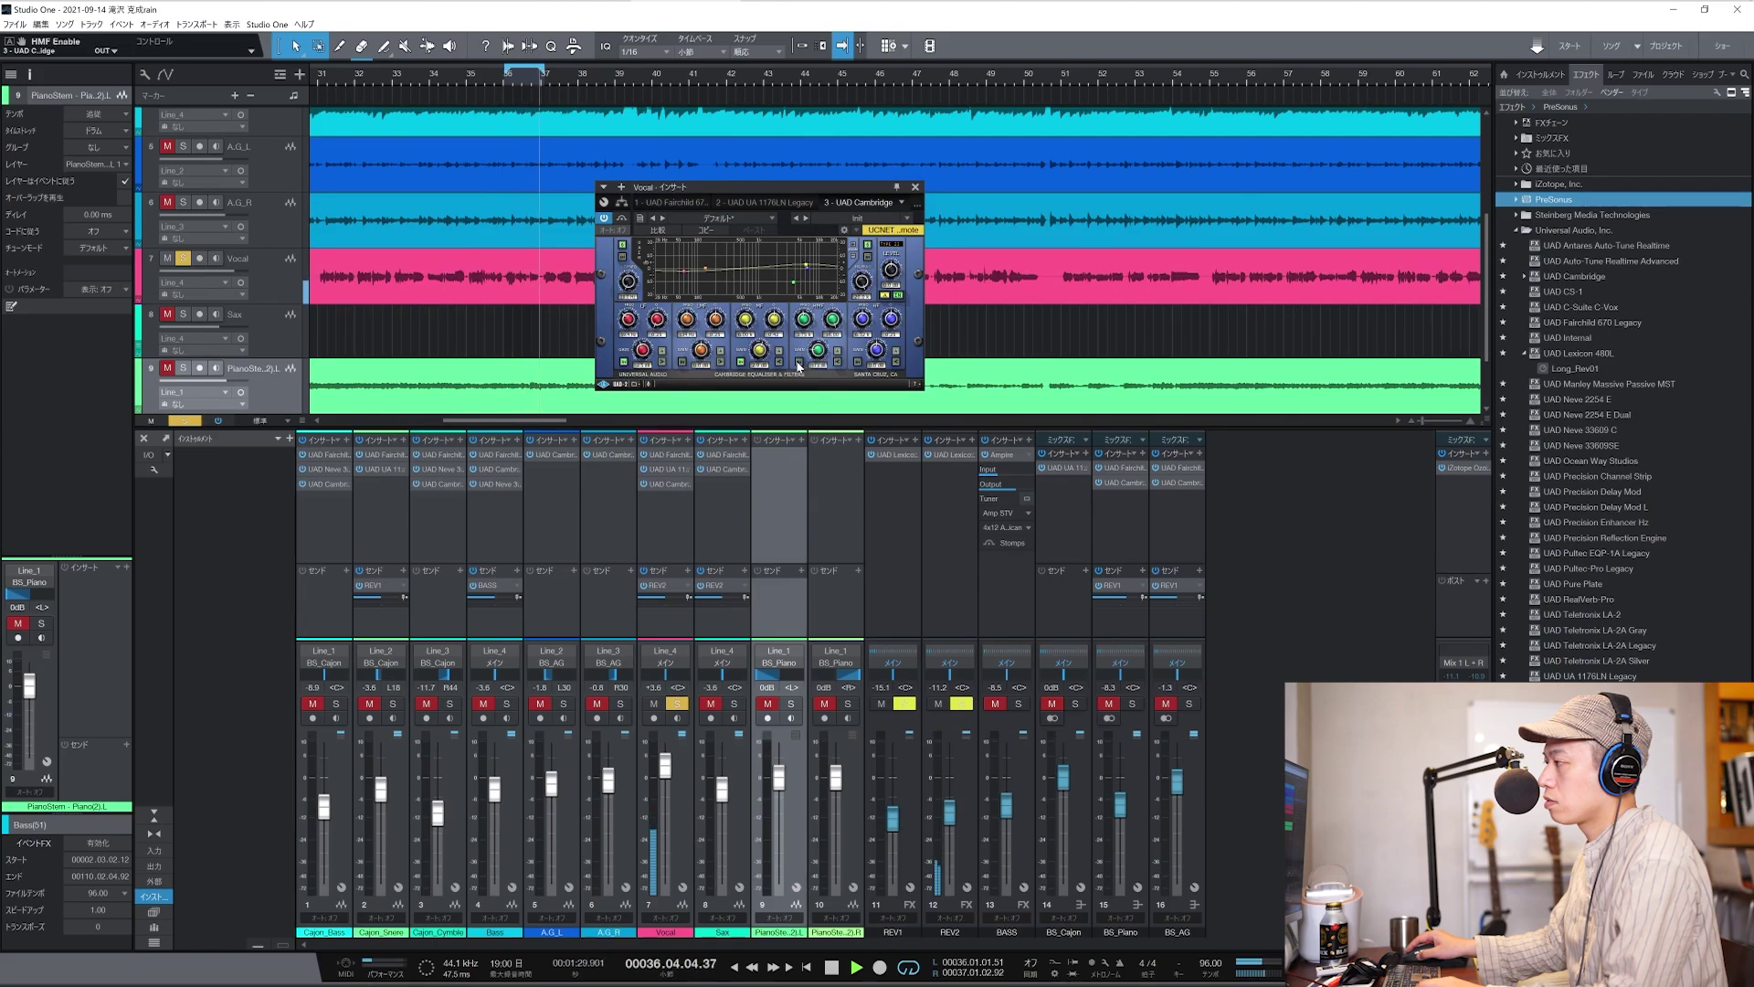
pyautogui.click(798, 365)
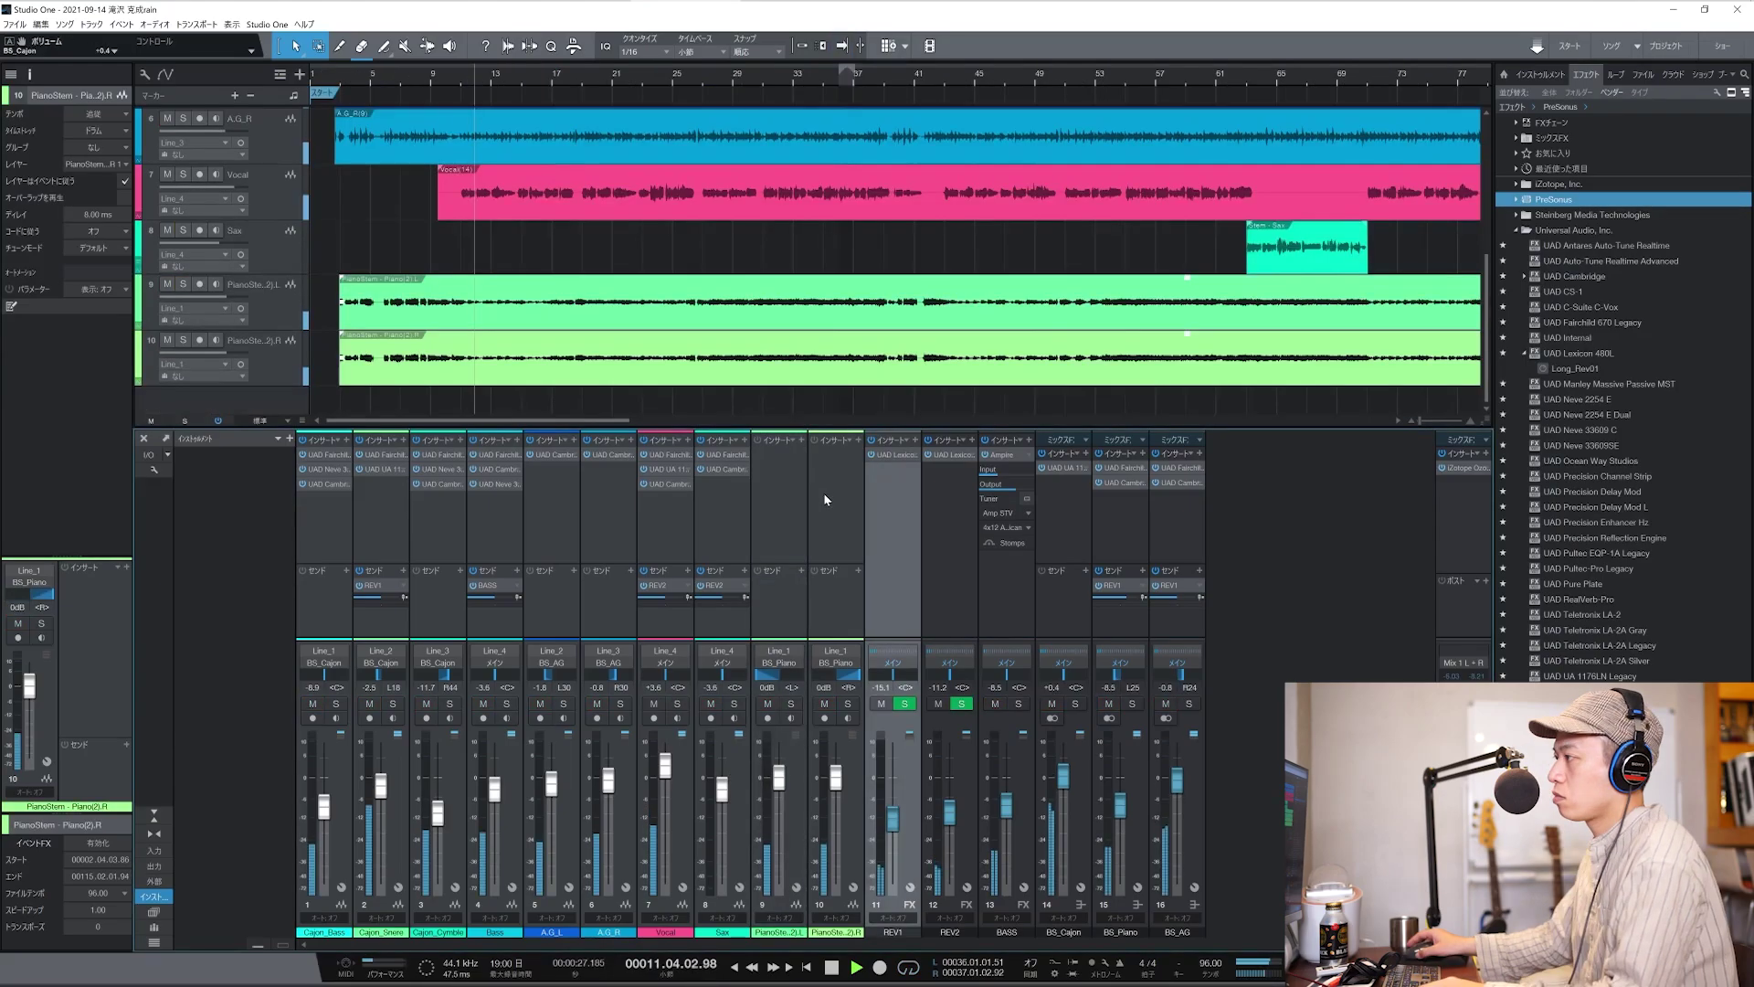
# Stop playback, open the iZotope Ozone 7 insert on the main output and close its preset manager.
pyautogui.press('space')
pyautogui.click(1464, 528)
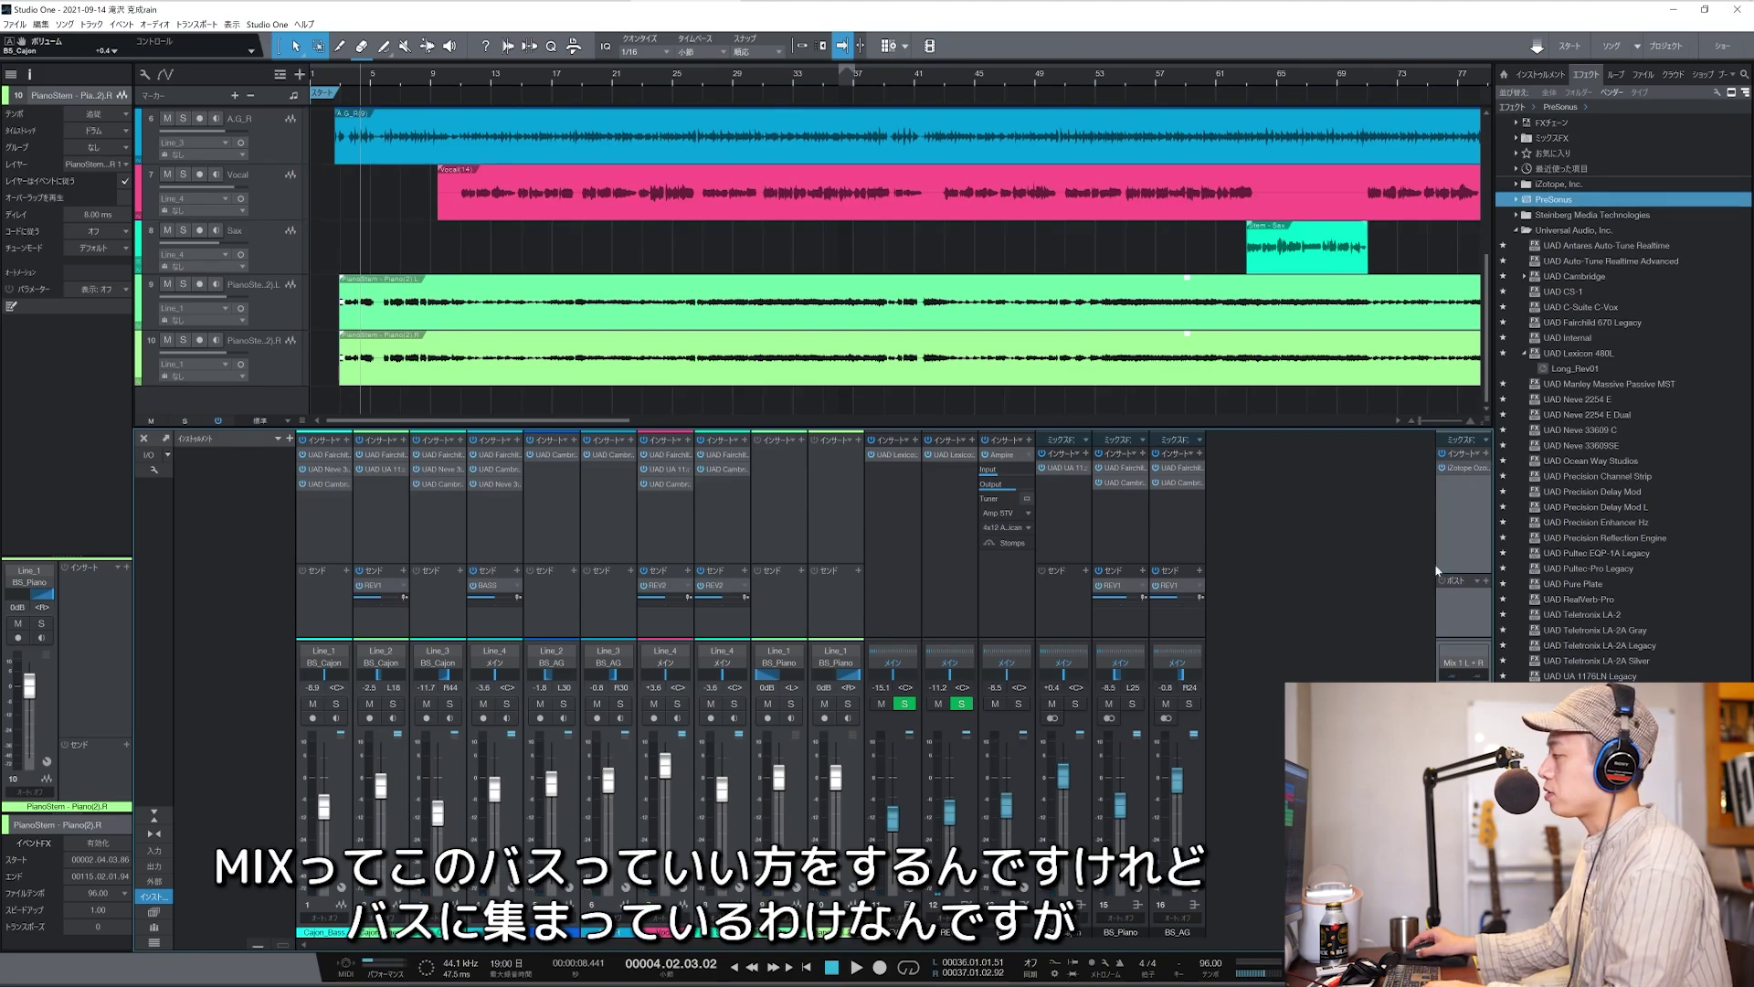
pyautogui.click(1468, 469)
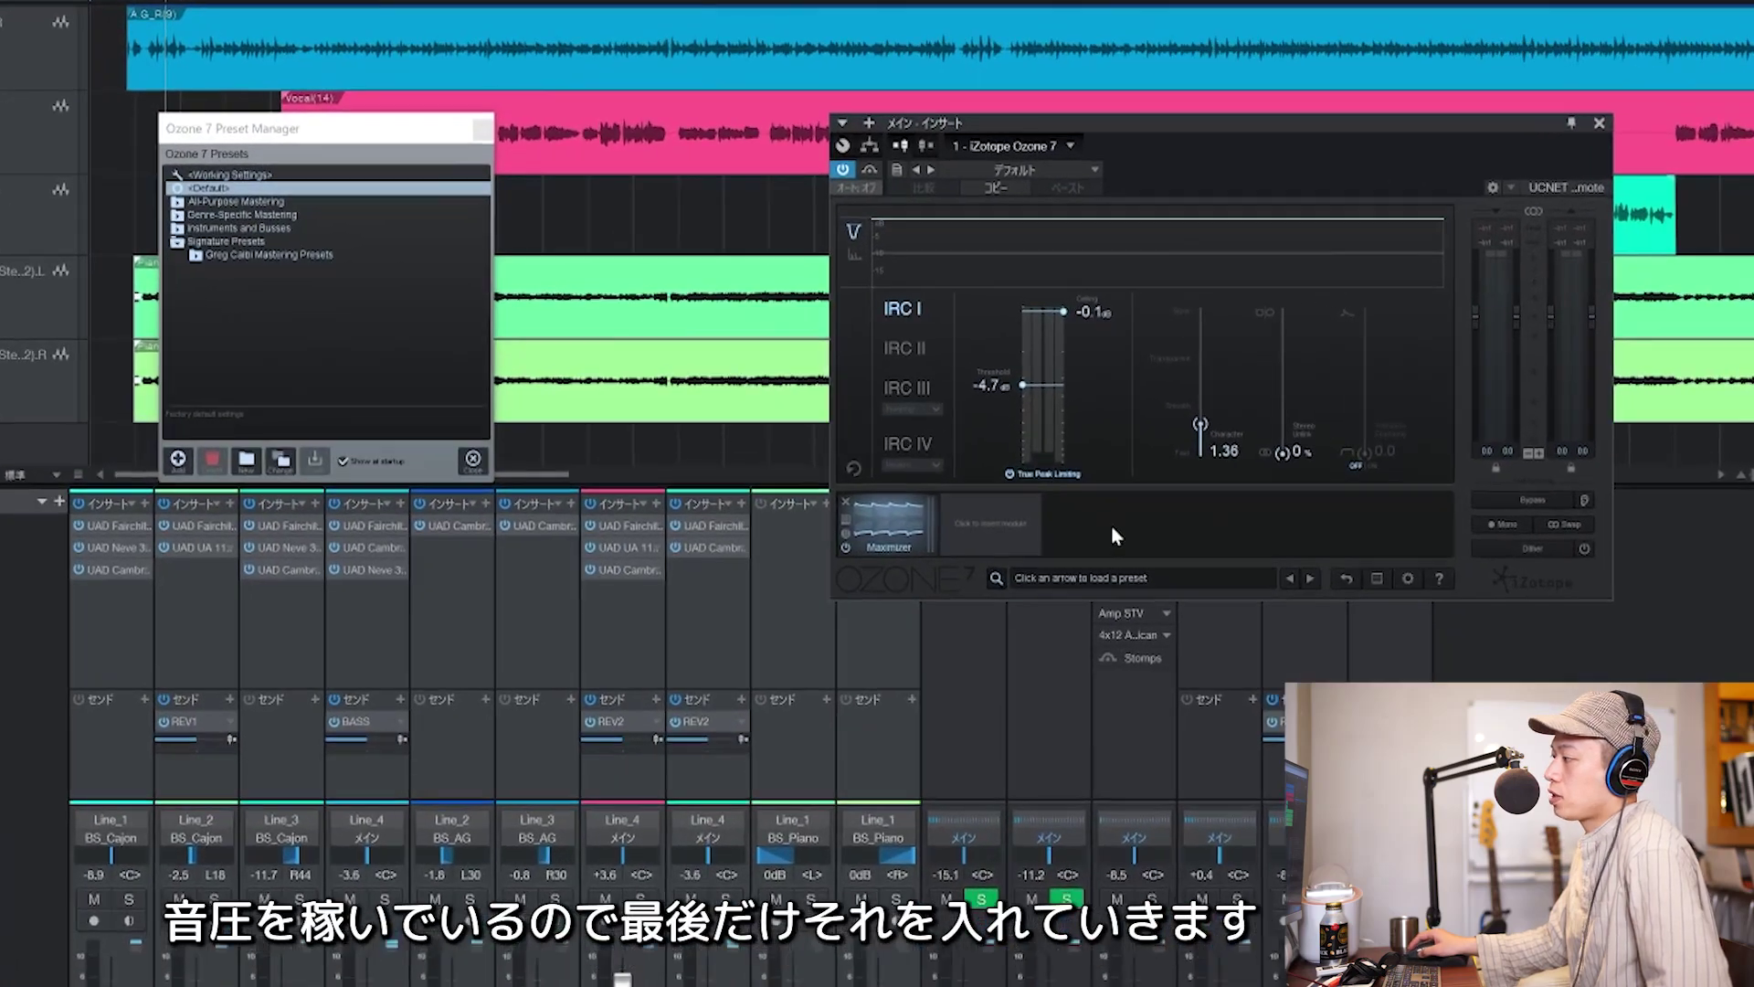
pyautogui.click(987, 491)
pyautogui.click(1135, 605)
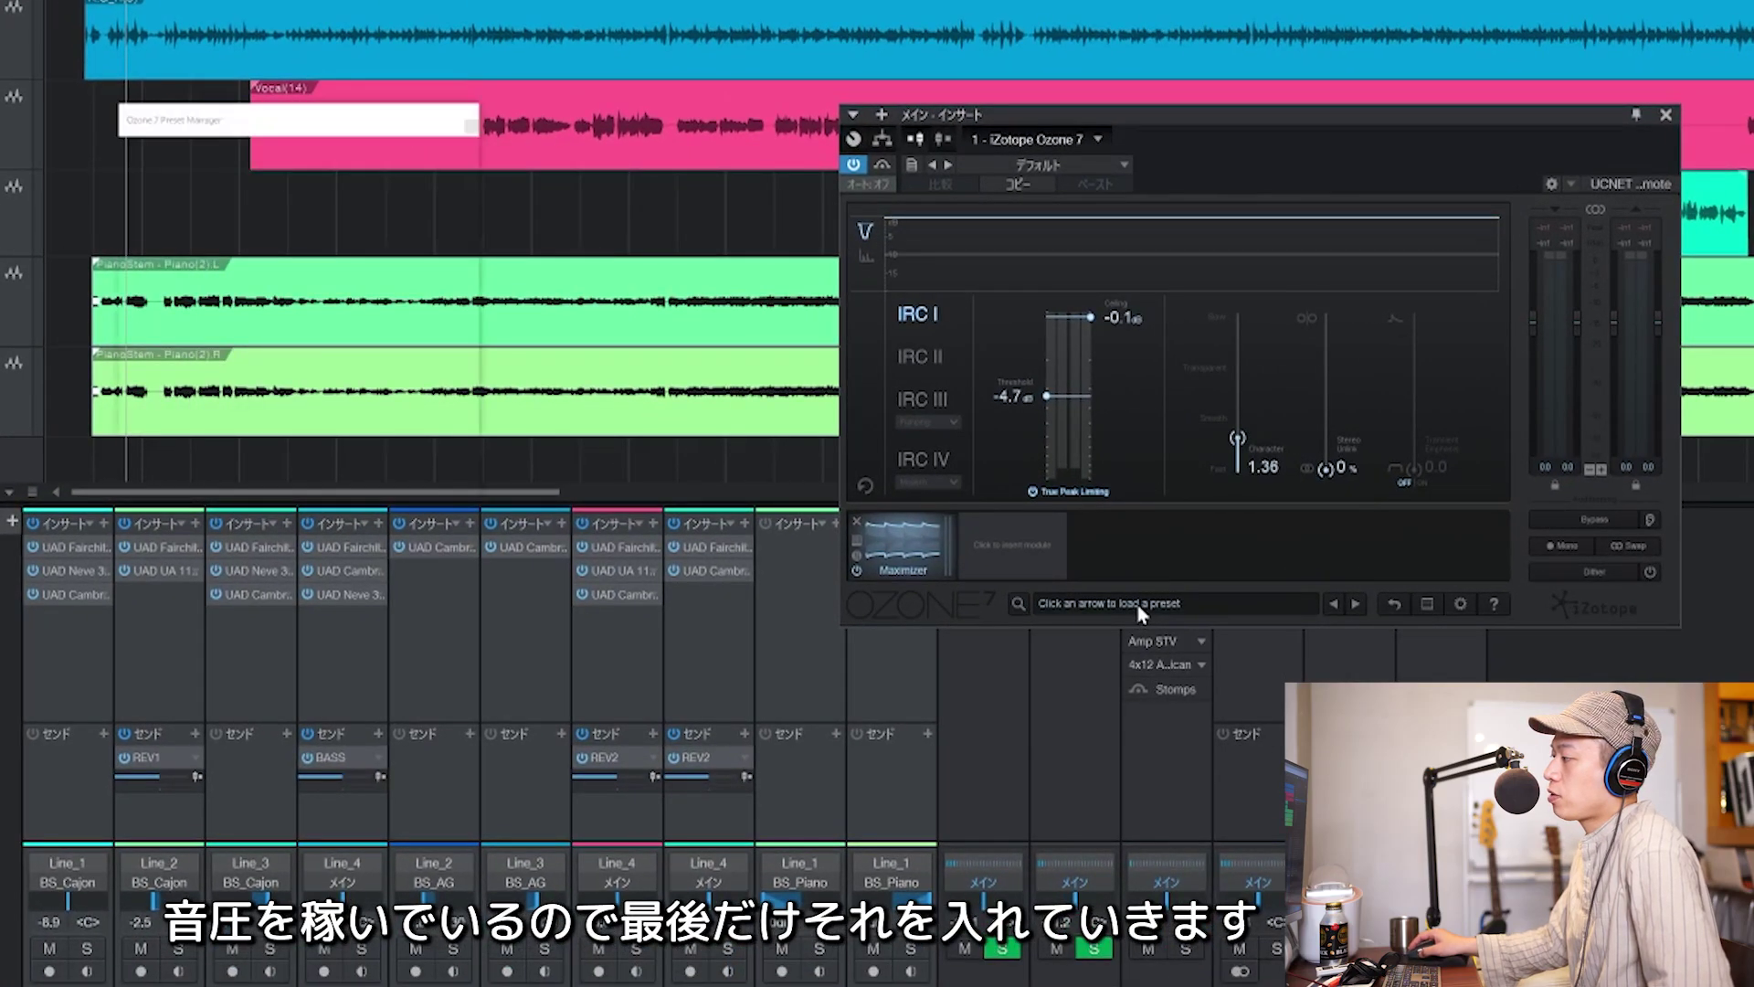
# Load the CD Master preset from the All-Purpose Mastering folder into Ozone 7 and close the preset manager.
pyautogui.doubleClick(193, 200)
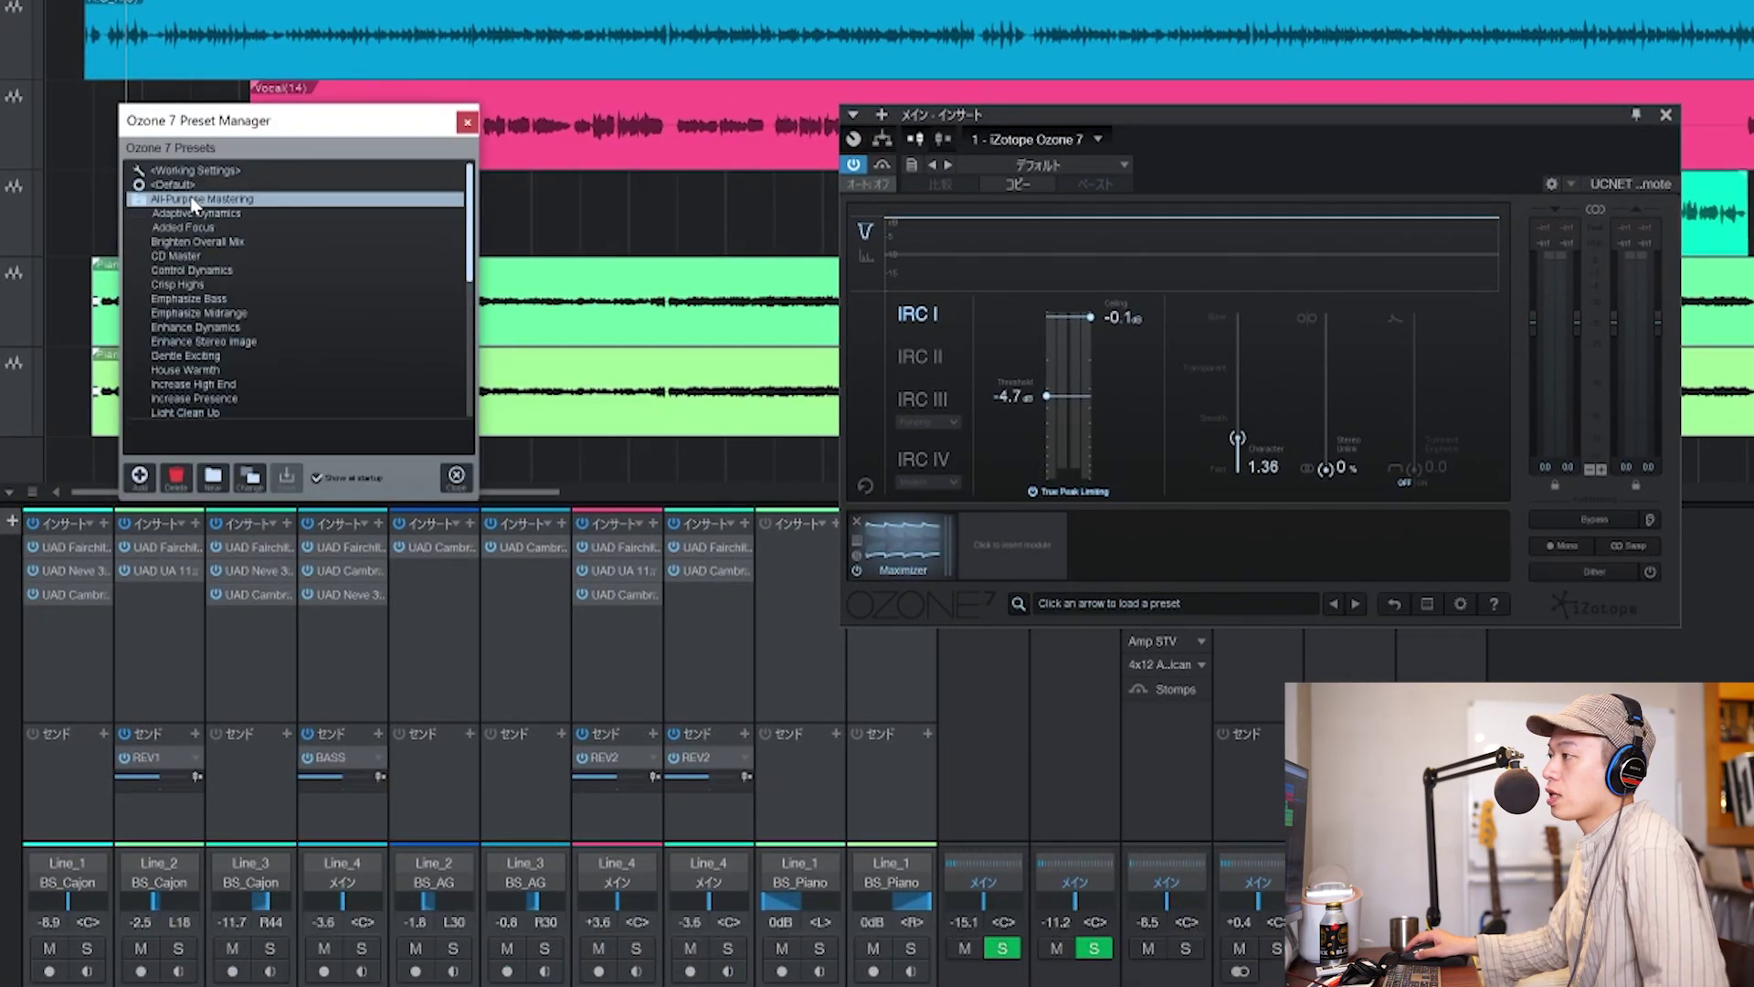
pyautogui.click(184, 258)
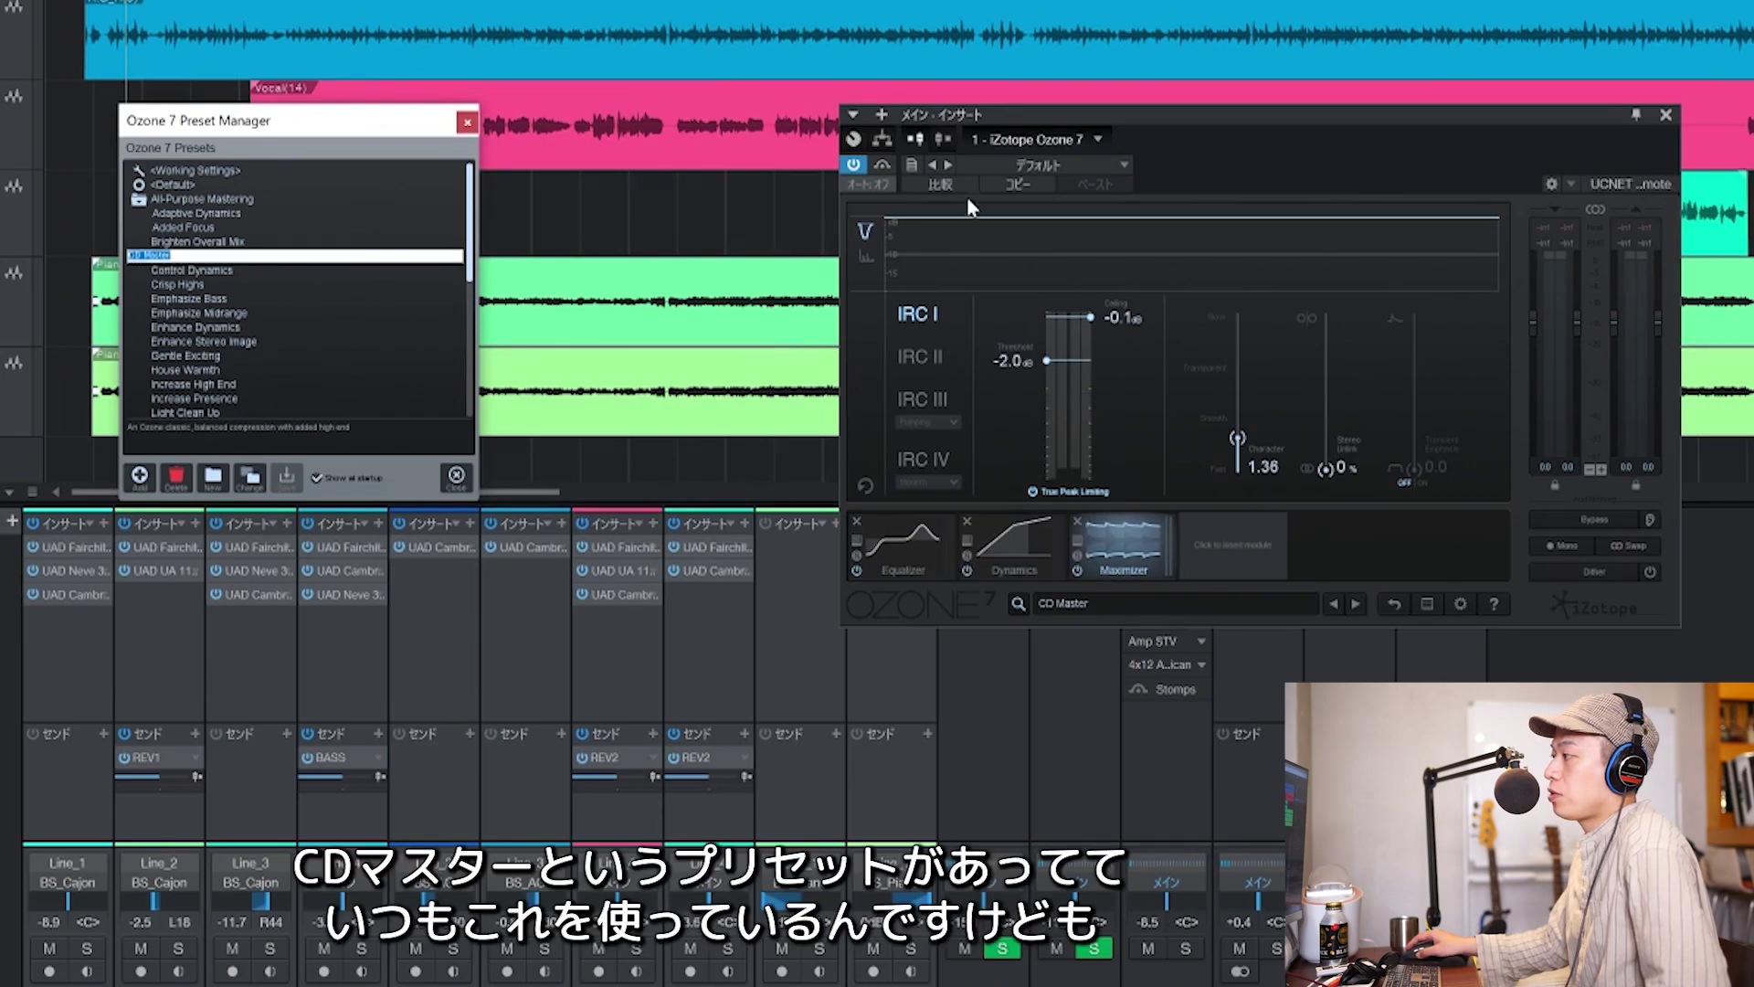
pyautogui.click(467, 123)
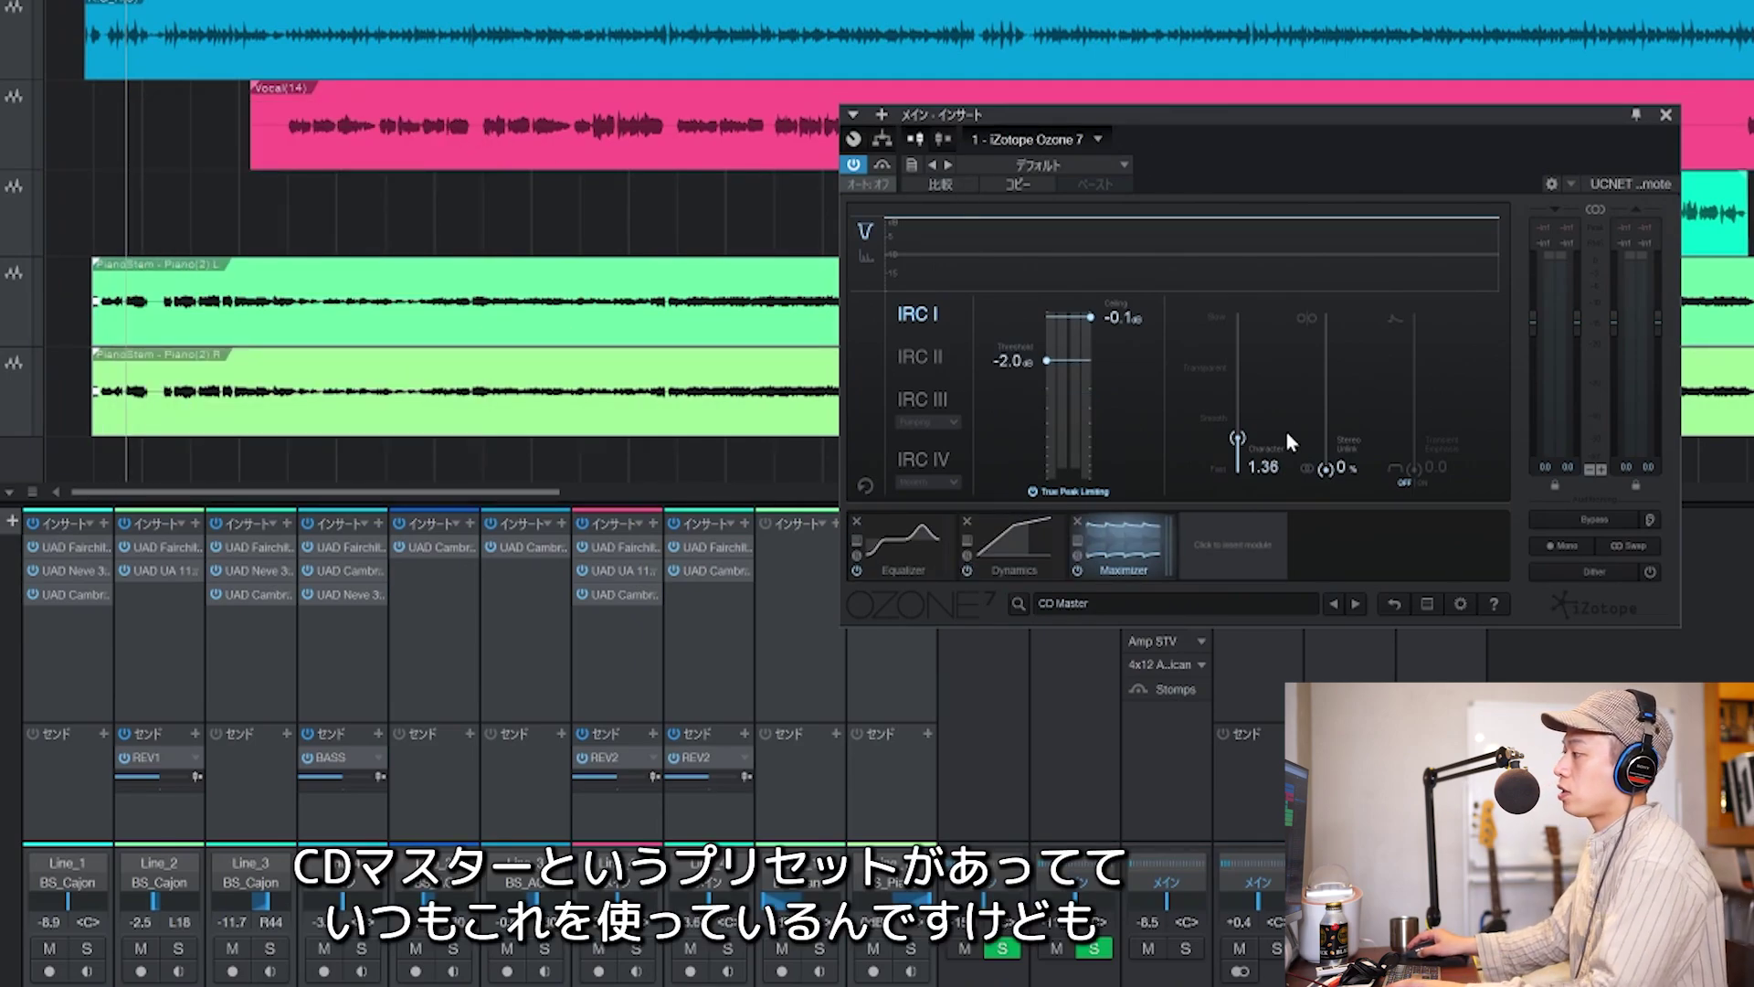
# Play the song through the CD Master preset and lower the Ozone Maximizer threshold below -2.0 dB.
pyautogui.press('space')
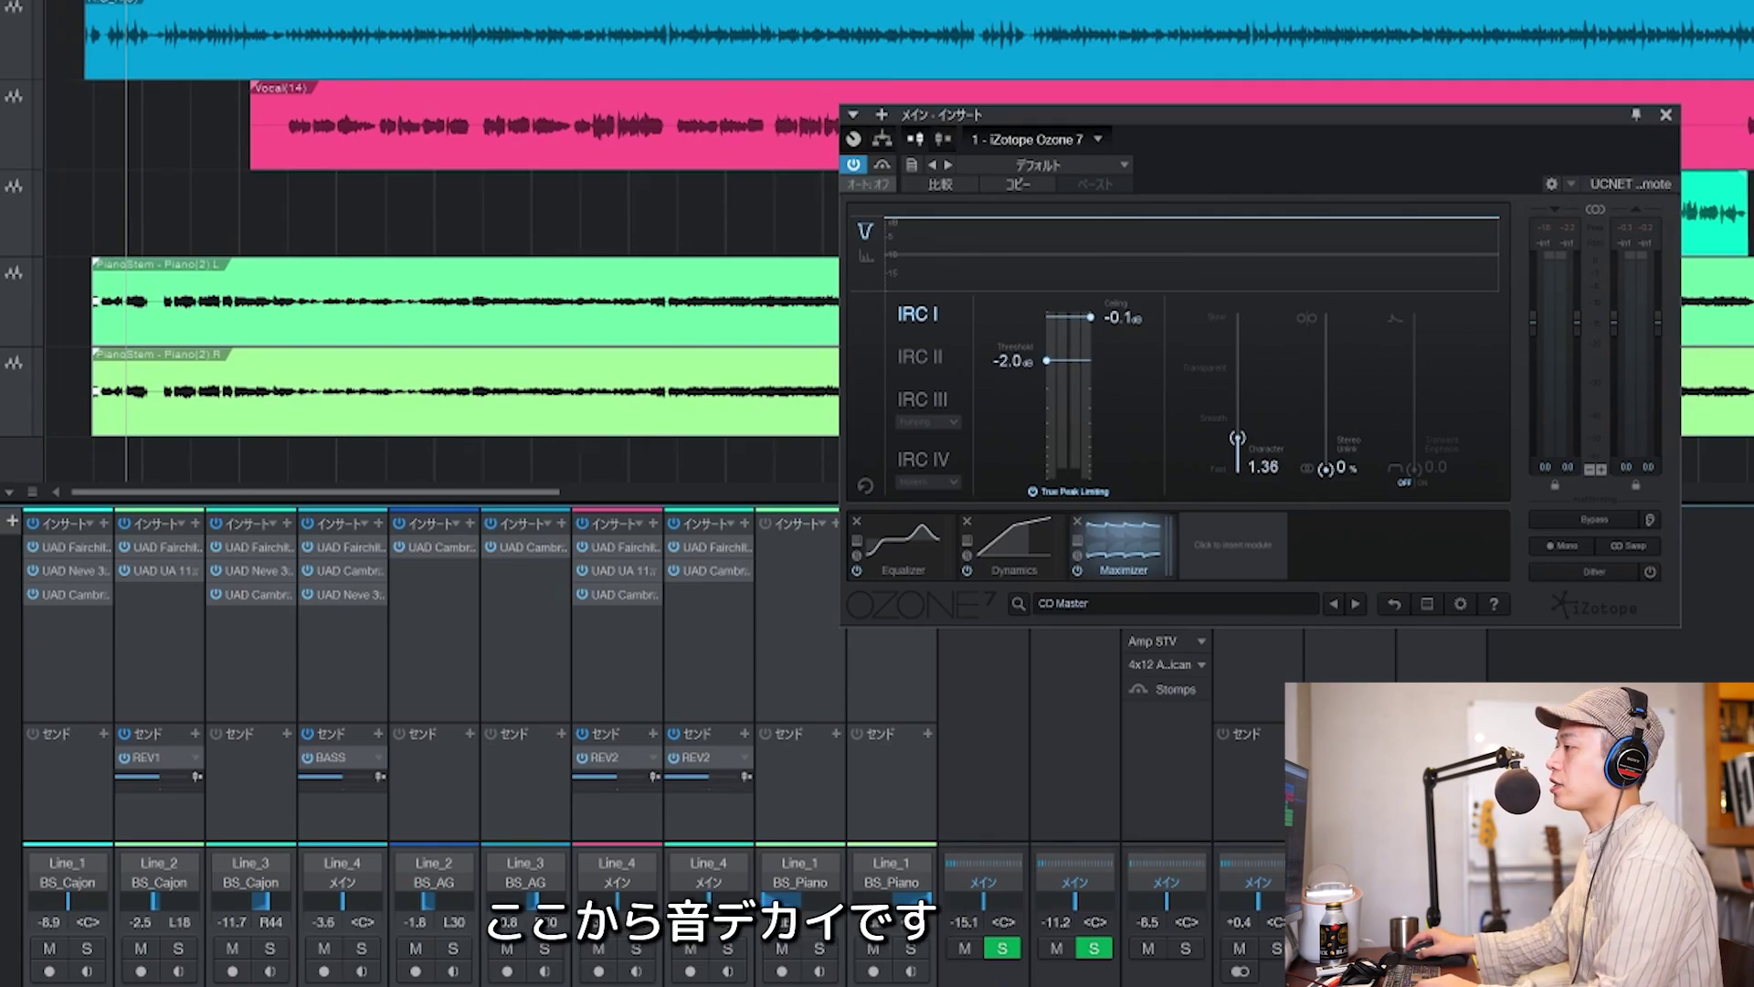
pyautogui.press('space')
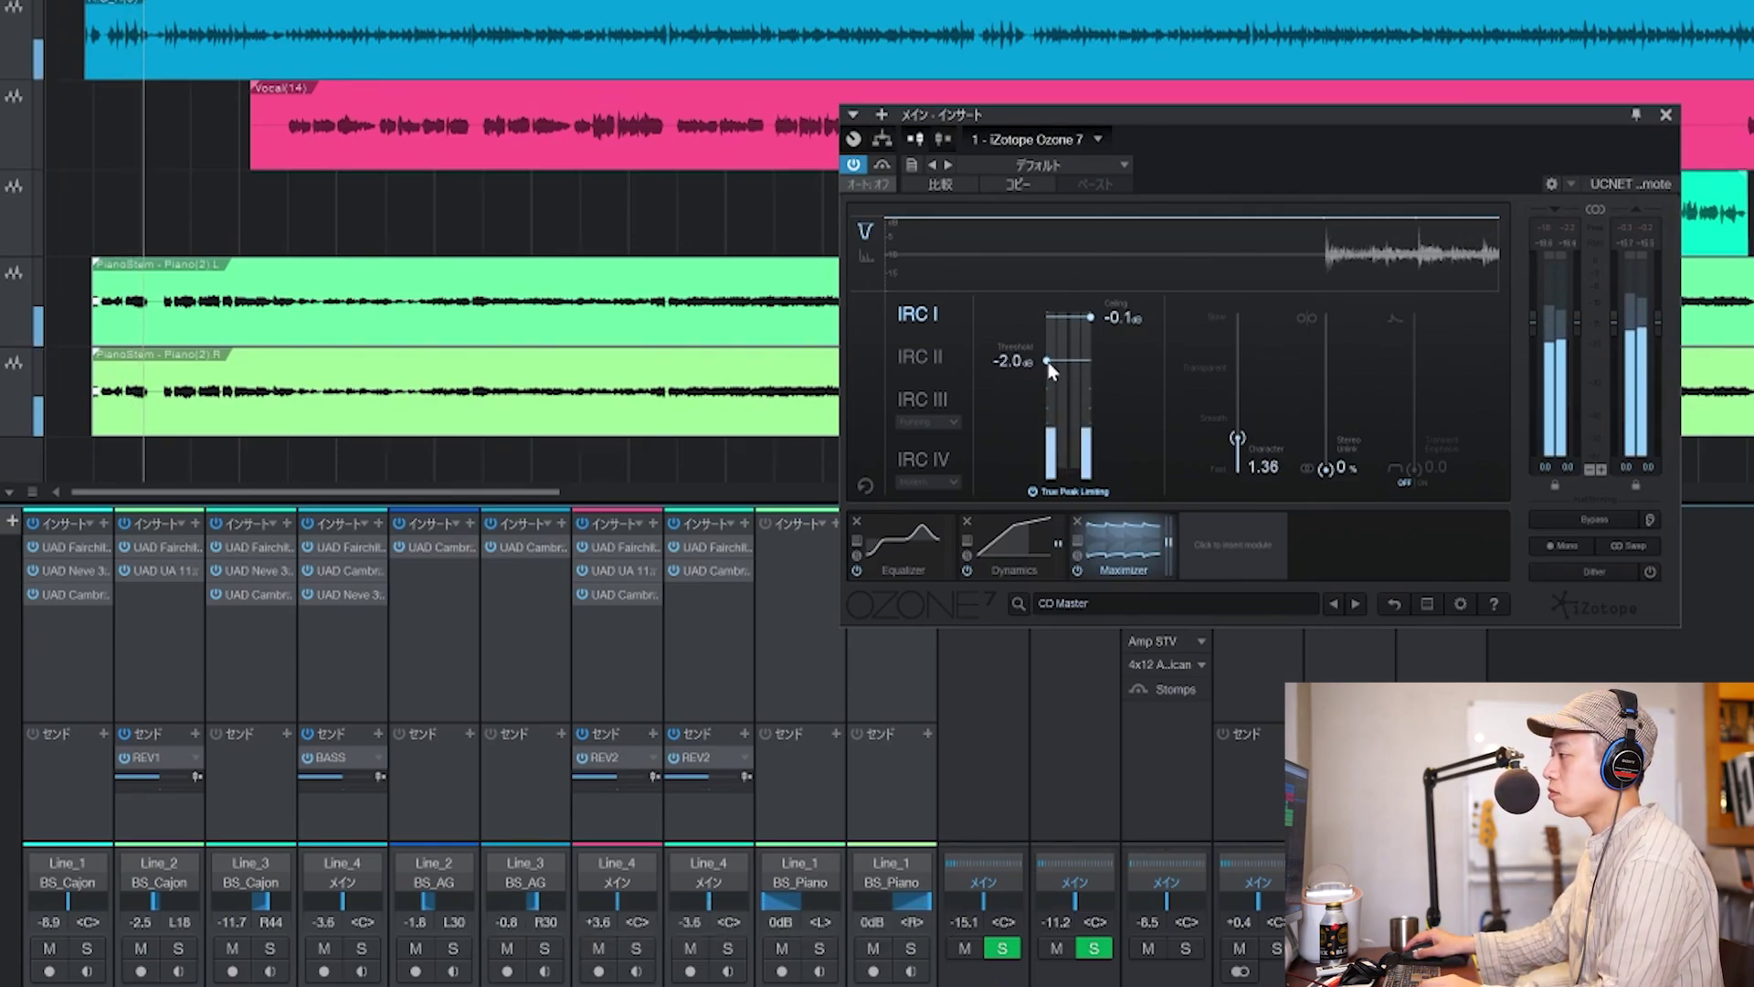
pyautogui.moveTo(1048, 362); pyautogui.dragTo(1051, 396)
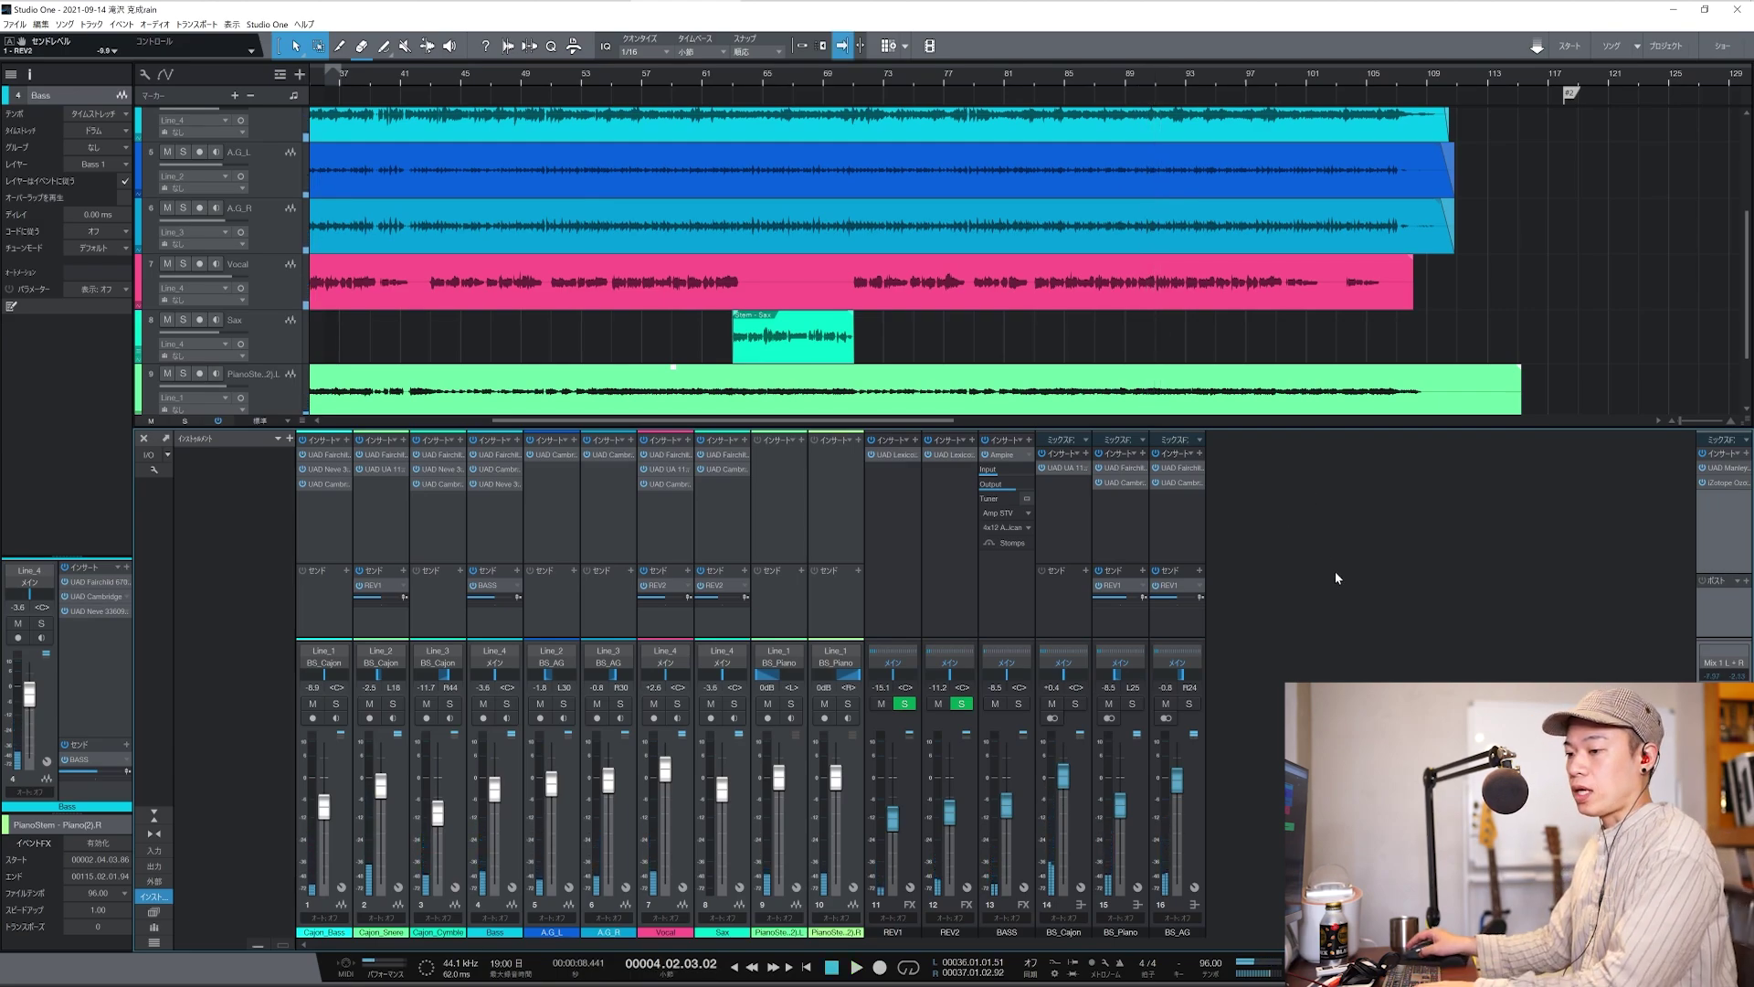
pyautogui.press('space')
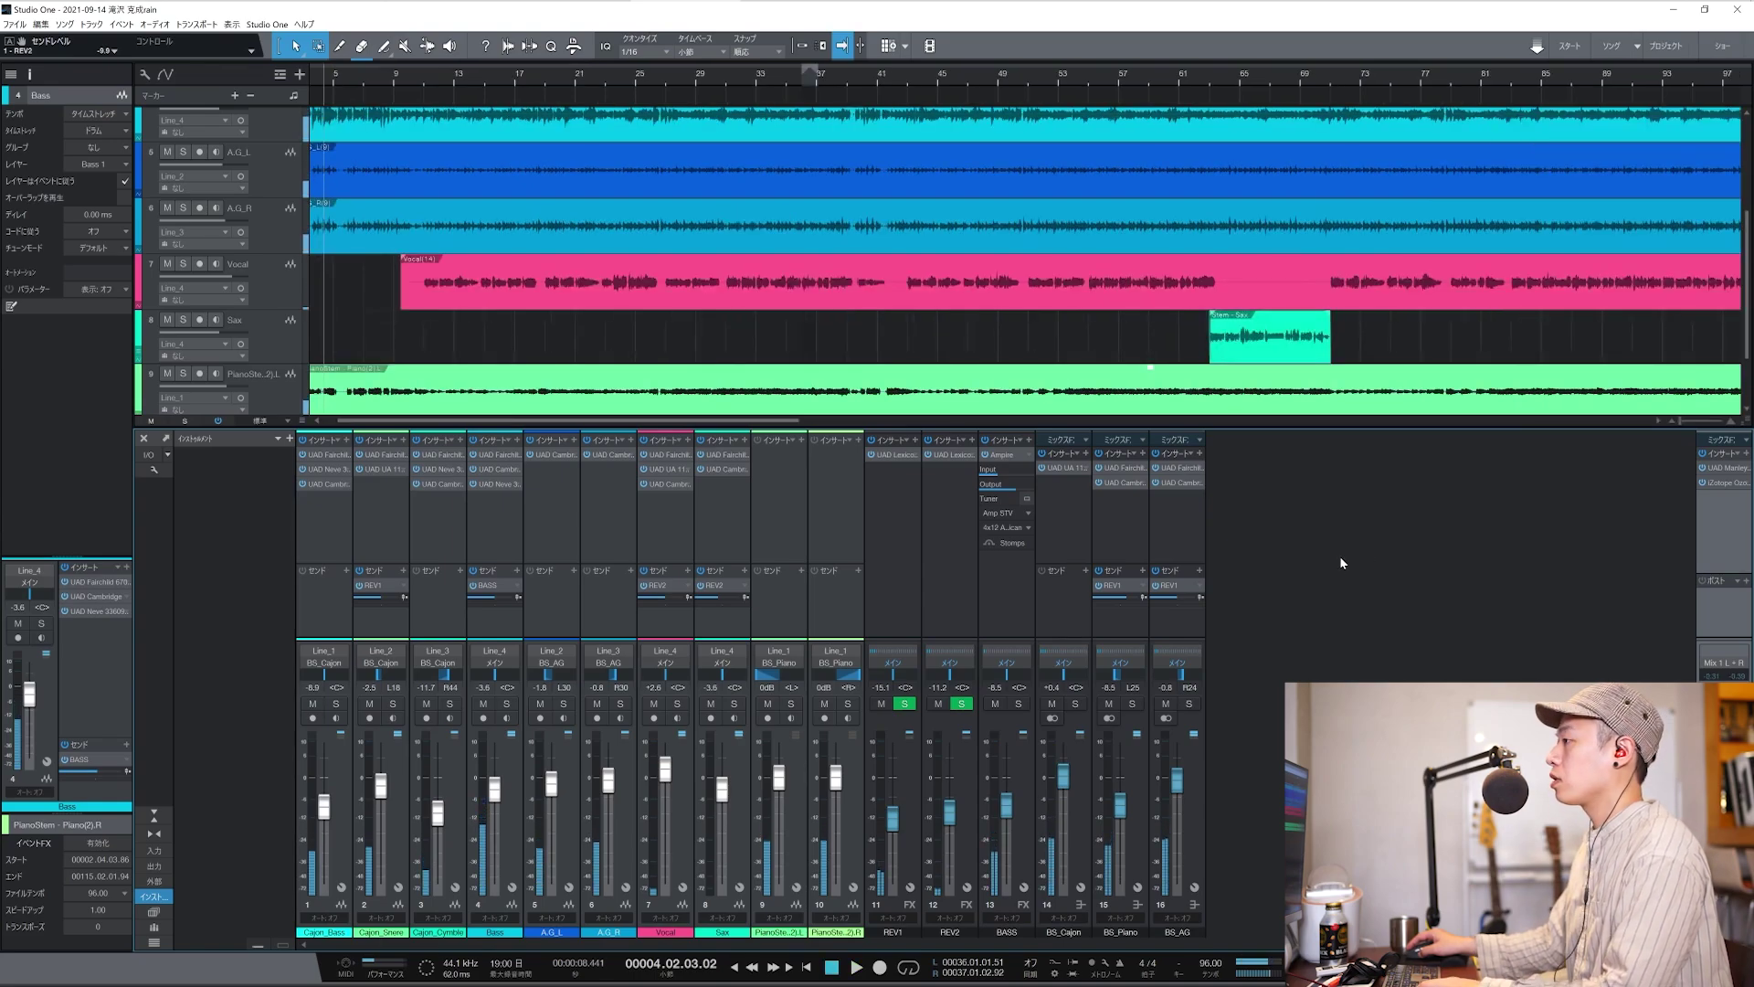
# Draw the loop range over the whole song, from about bar 4 to bar 117.
pyautogui.scroll(-3, 1278, 249)
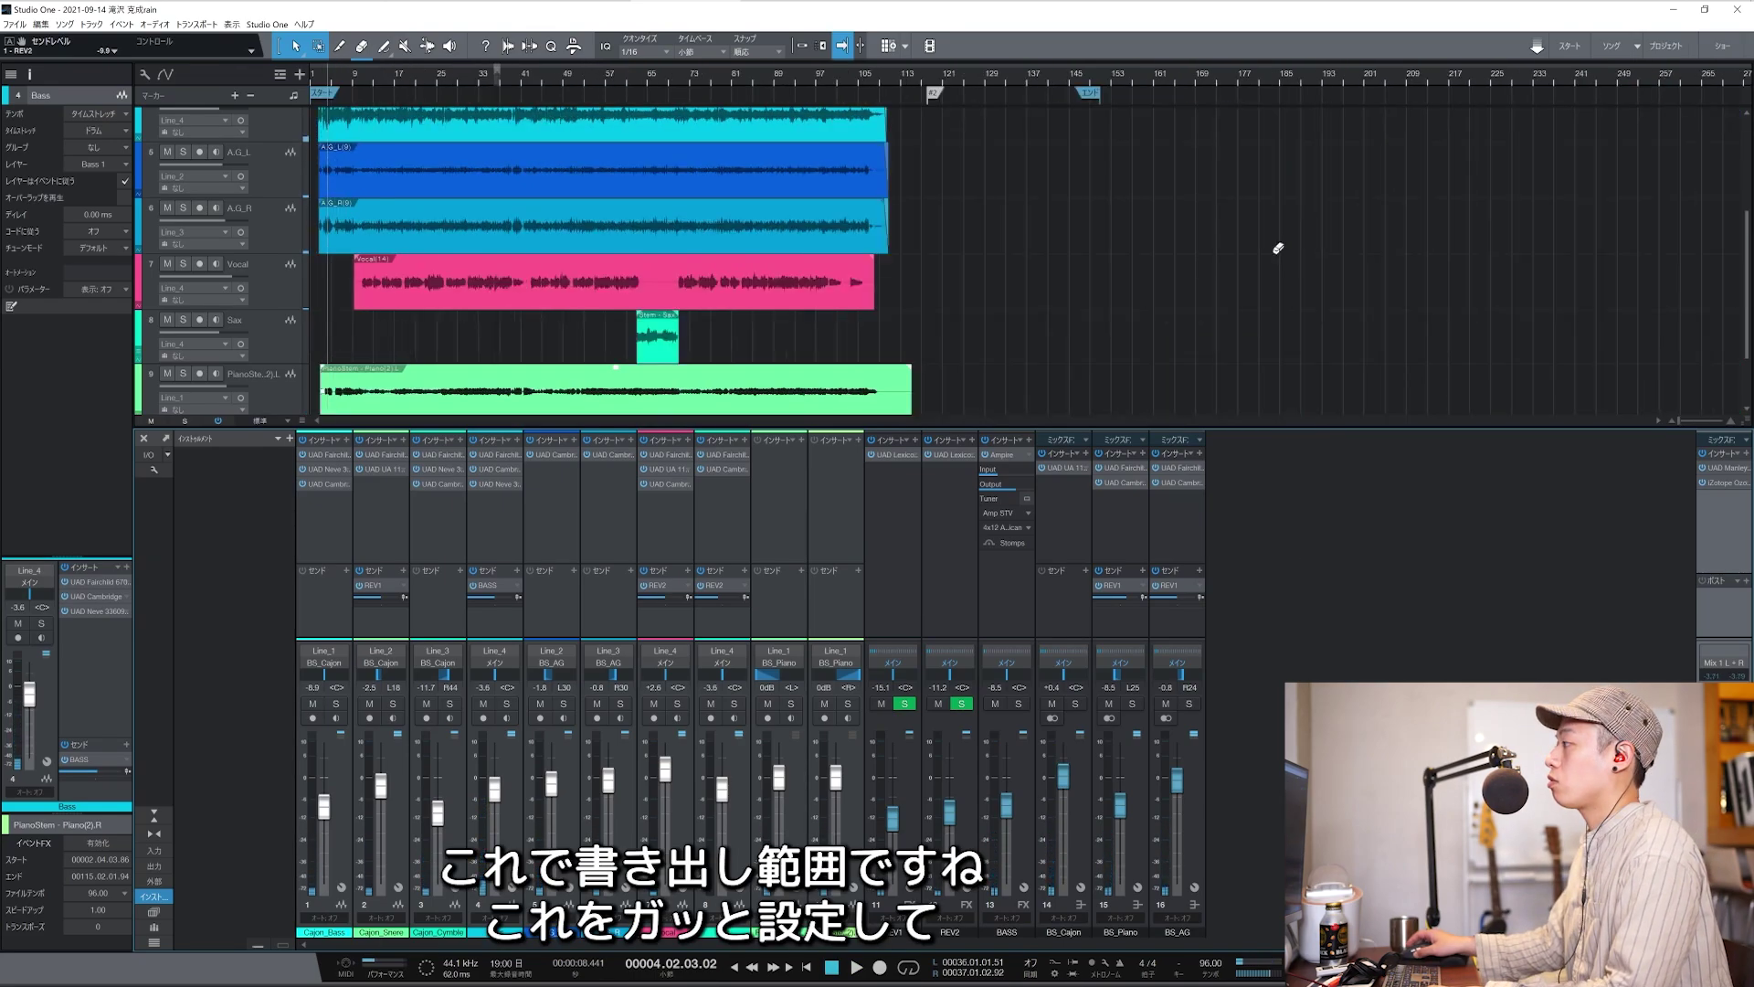
pyautogui.moveTo(340, 63); pyautogui.dragTo(895, 97)
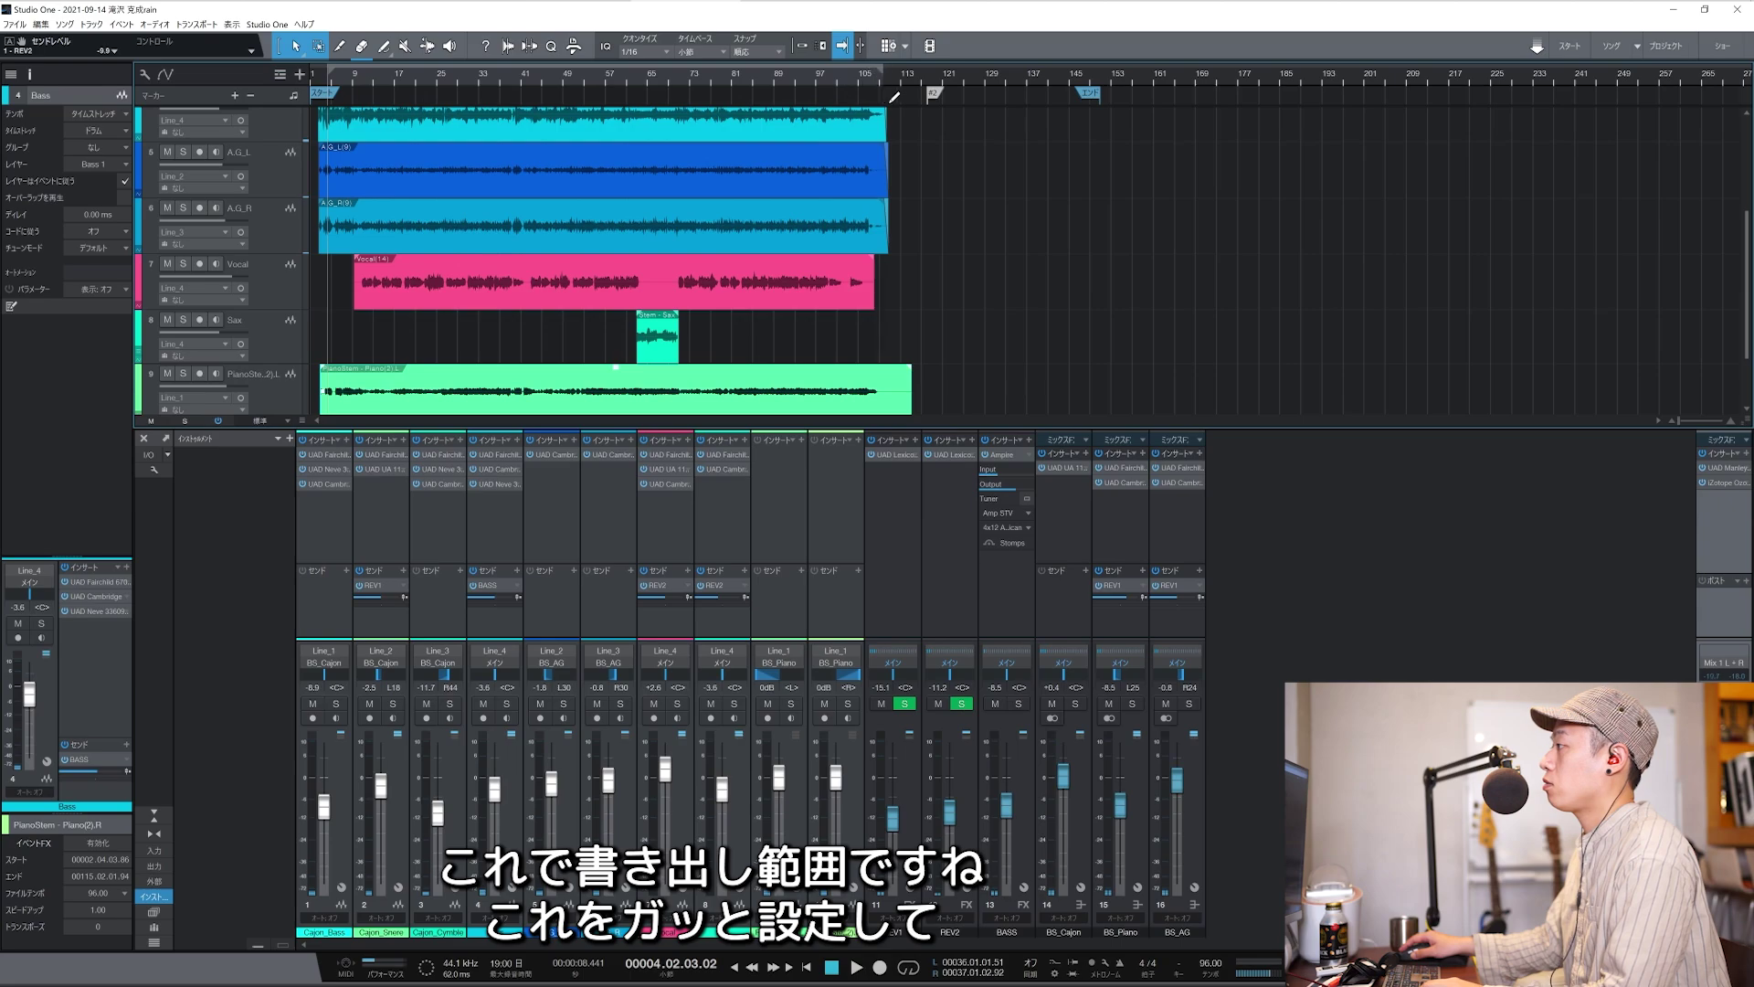
# Play the song's ending and trim the piano events' end to about bar 109.
pyautogui.press('space')
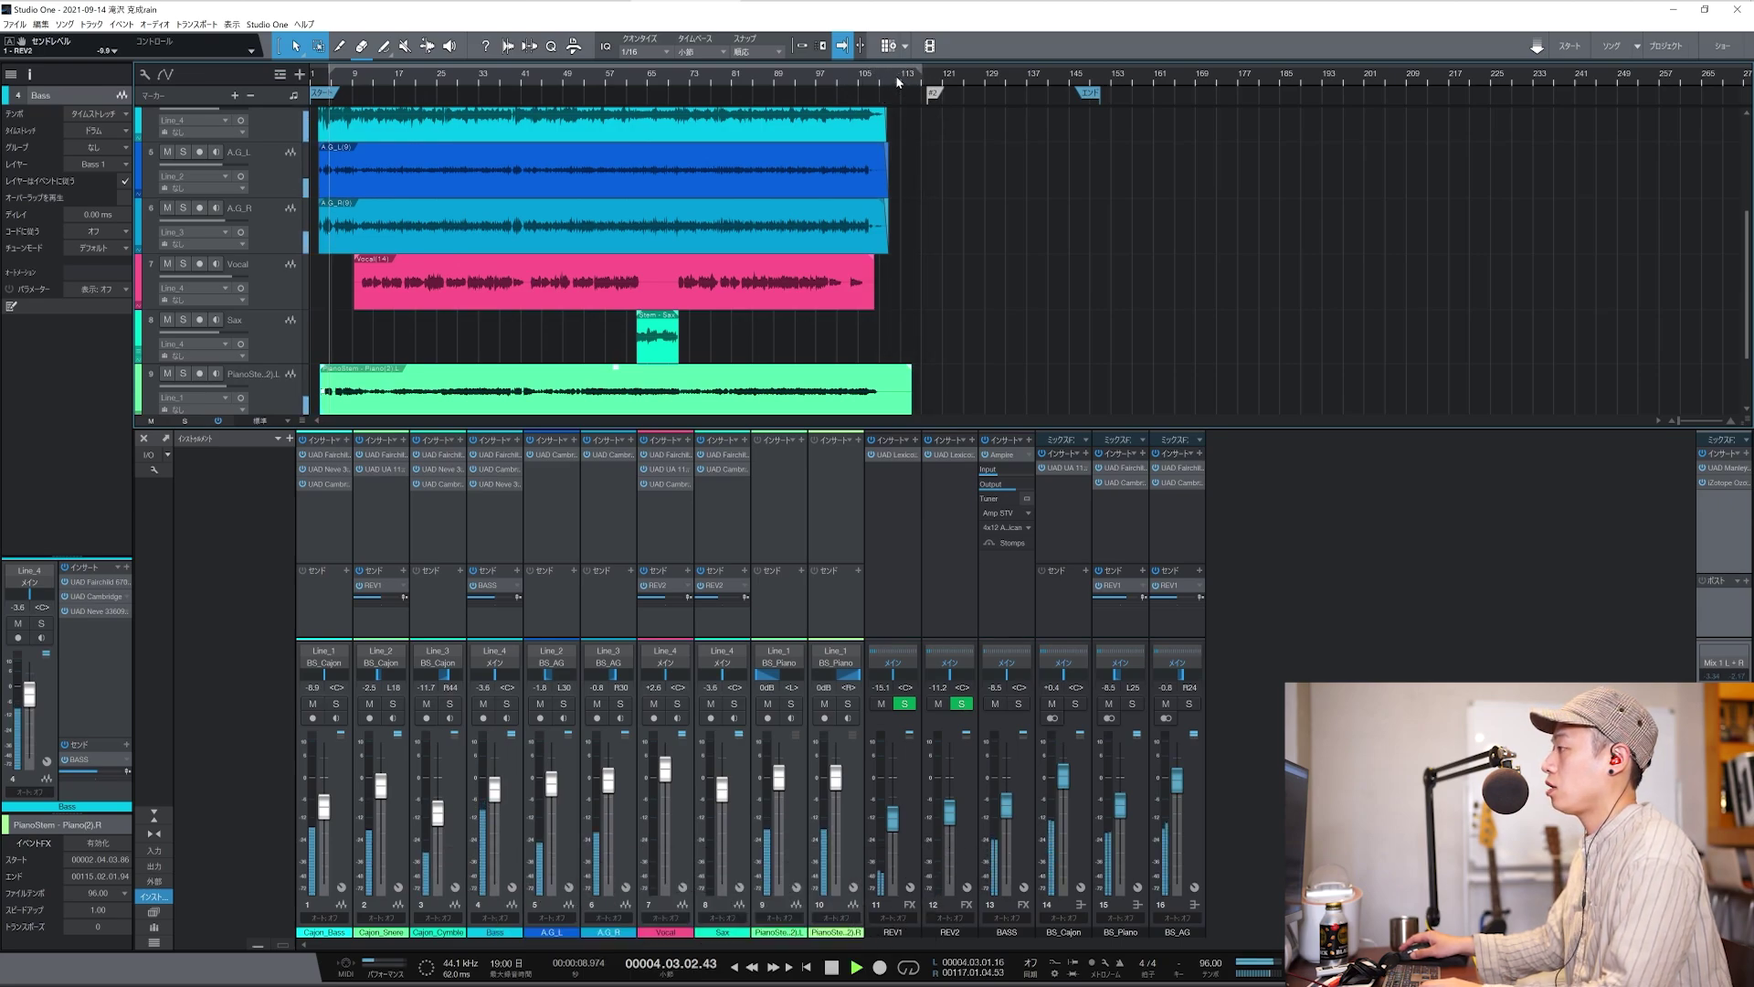
pyautogui.scroll(-2, 883, 331)
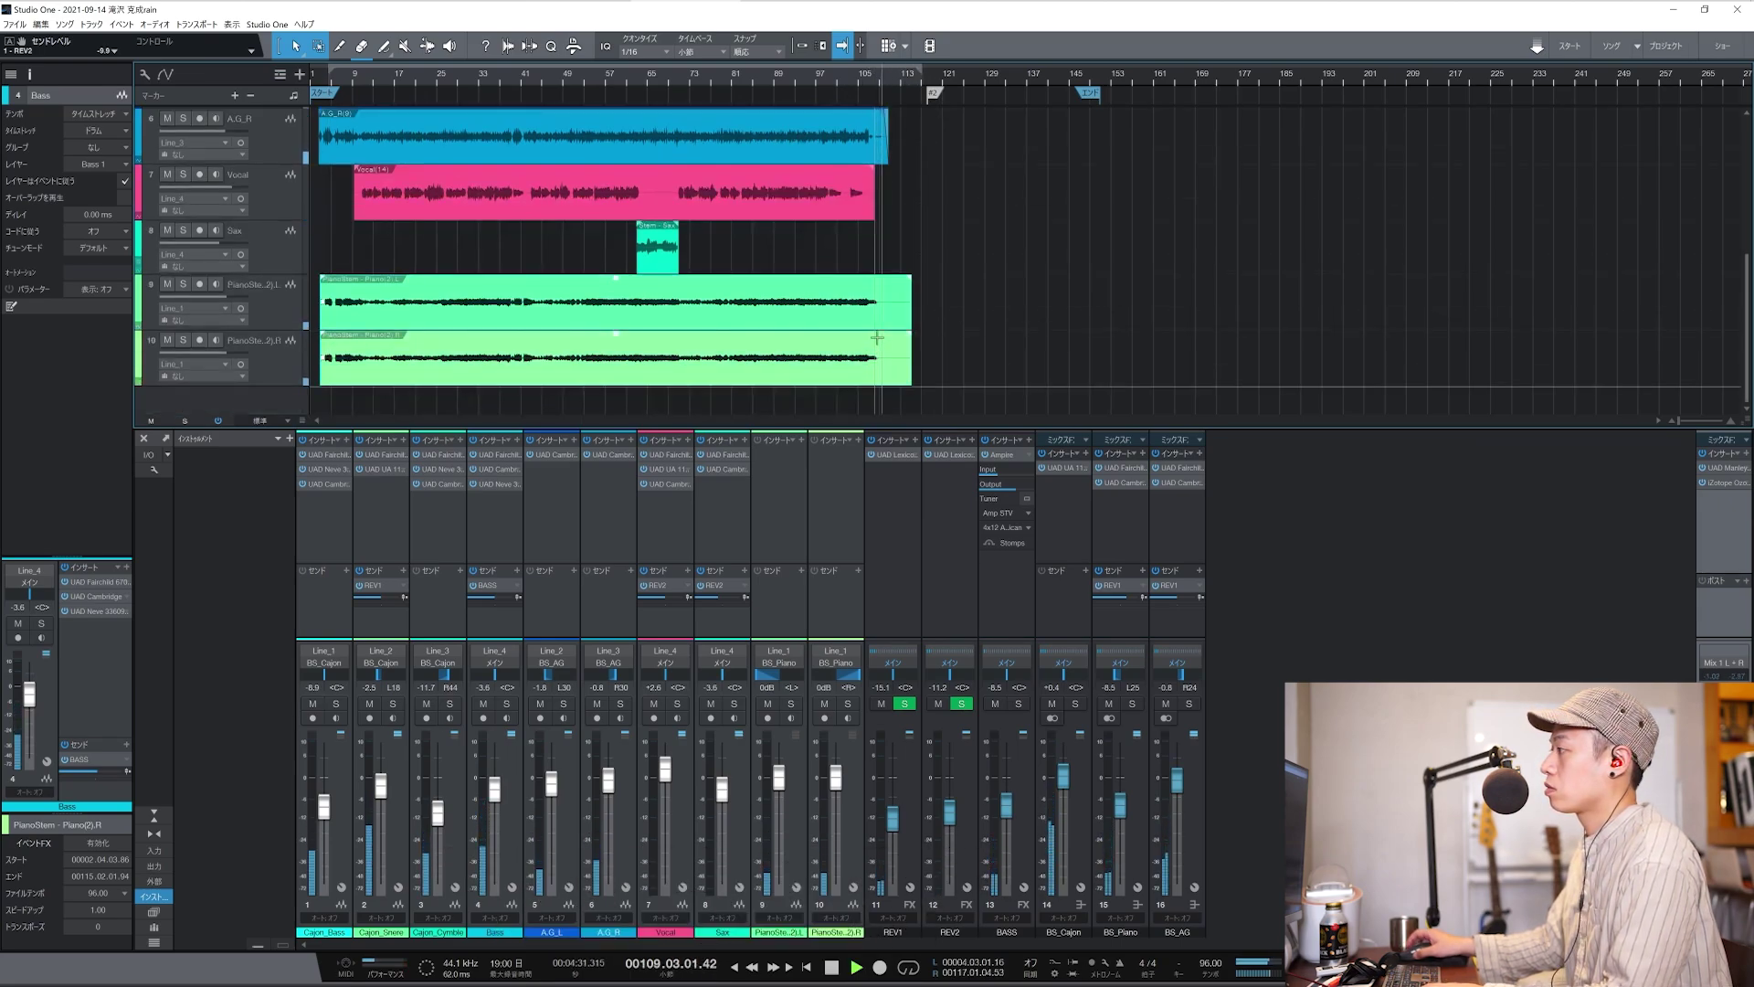
pyautogui.scroll(3, 883, 331)
pyautogui.scroll(2, 883, 331)
pyautogui.moveTo(1165, 325); pyautogui.dragTo(909, 329)
pyautogui.scroll(2, 944, 254)
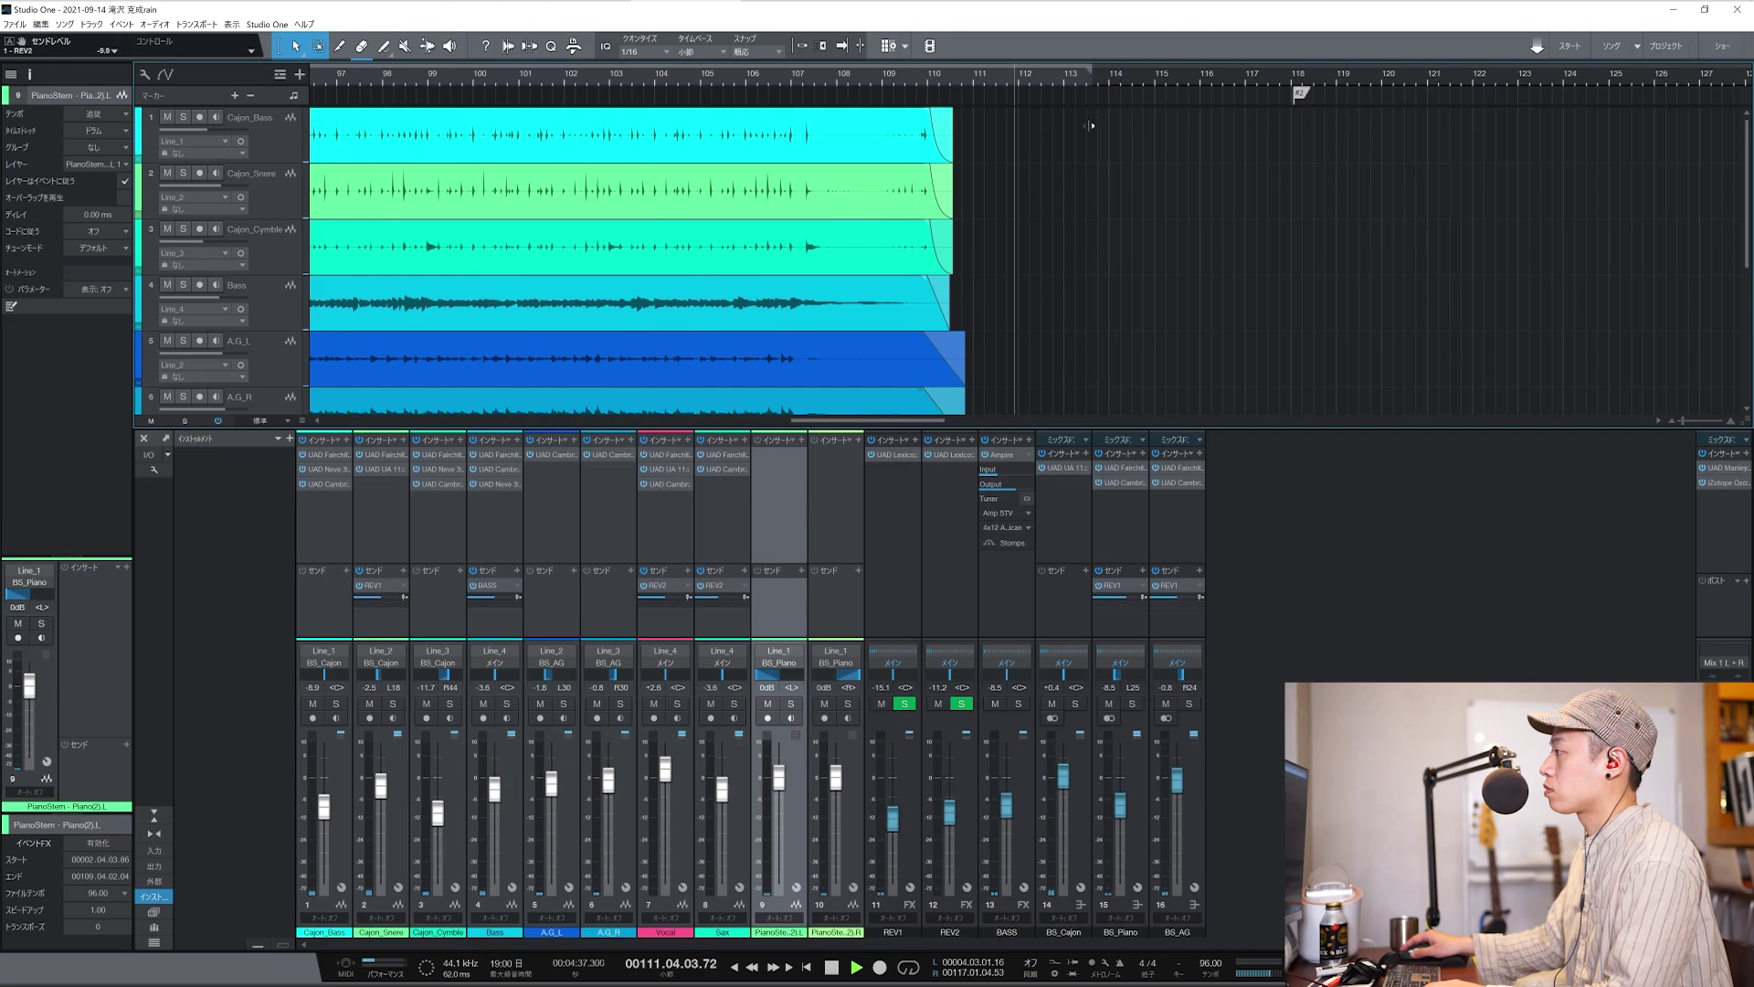
# Play the full mix from the start, with the BASS channel fader set to -13.4 dB, and stop playback.
pyautogui.press('f')
pyautogui.press('Home')
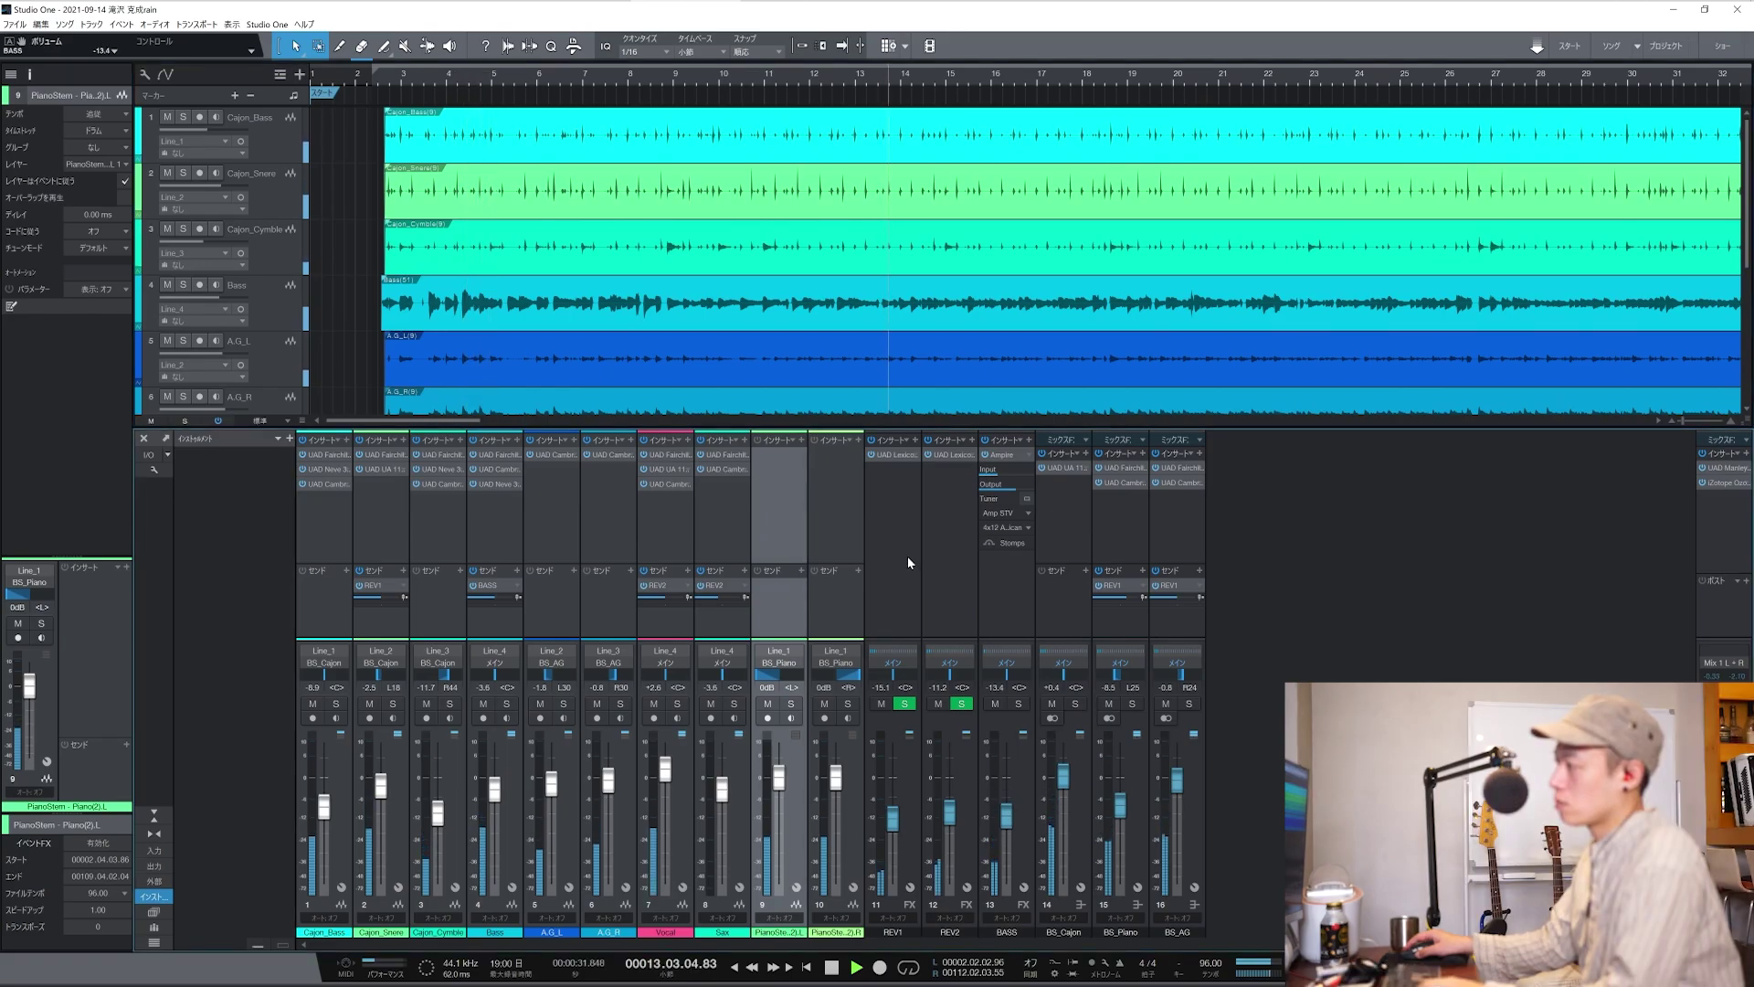
pyautogui.press('space')
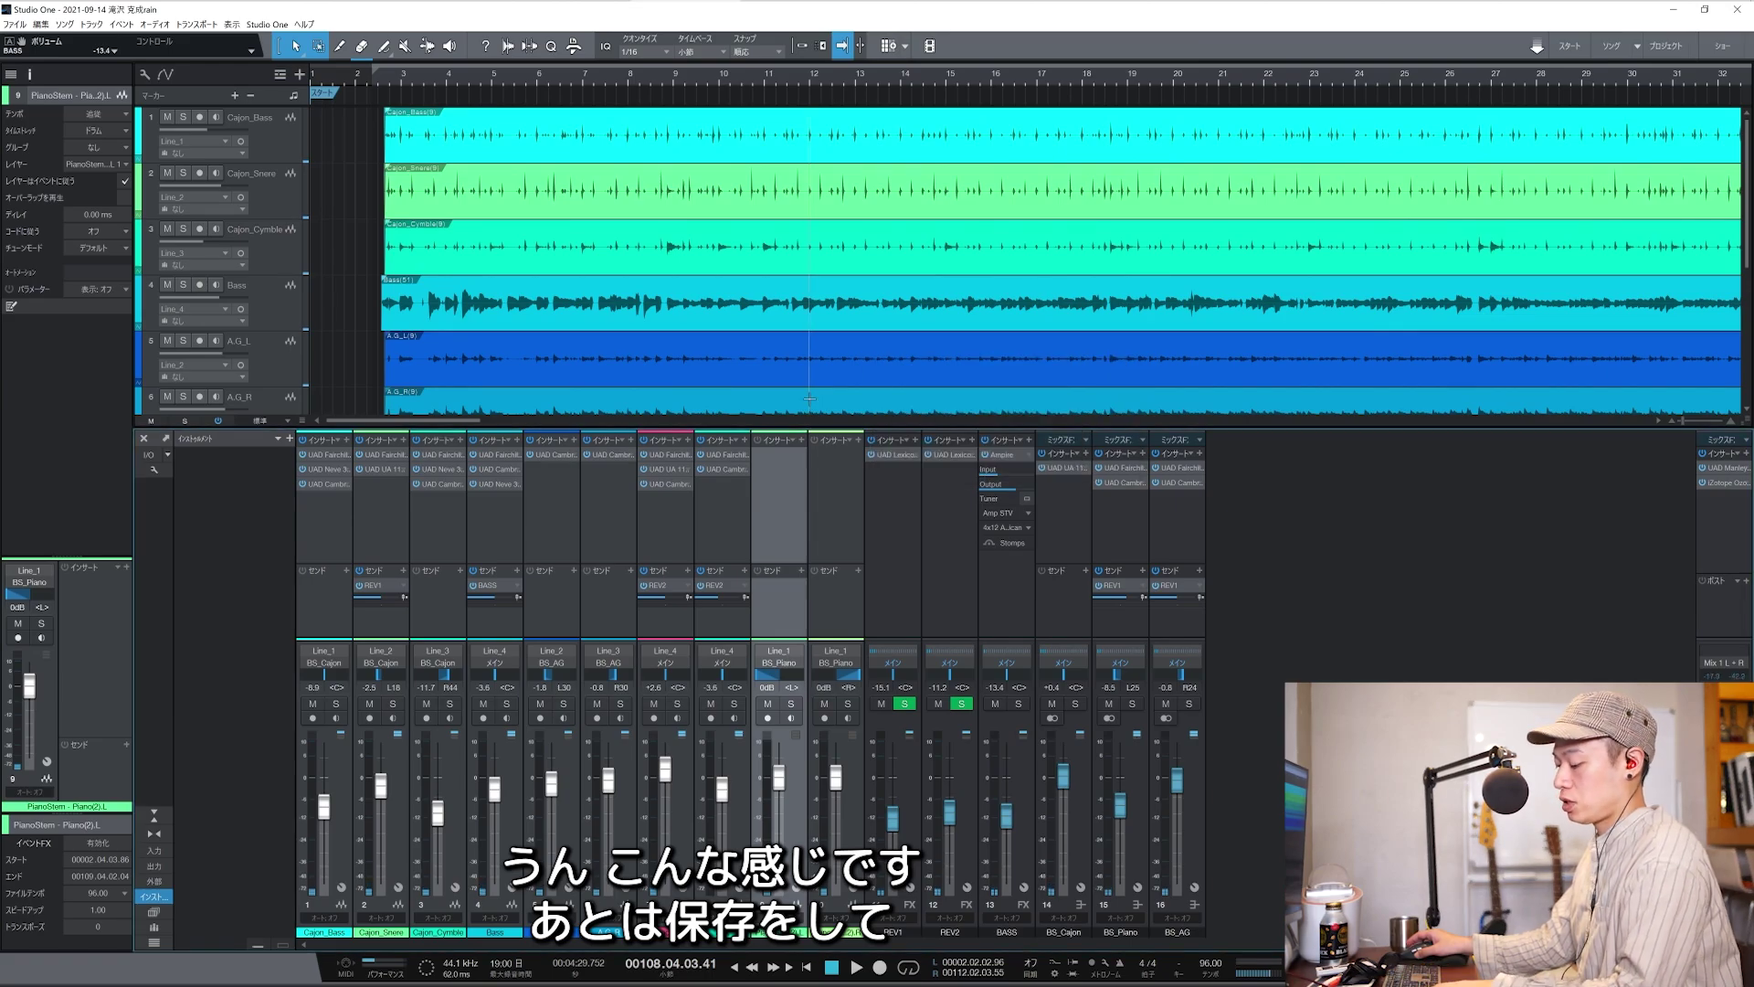
# Start a mixdown export of the loop range, name the file Rain_Mix01 and open the file format choices.
pyautogui.hotkey('ctrl', 'e')
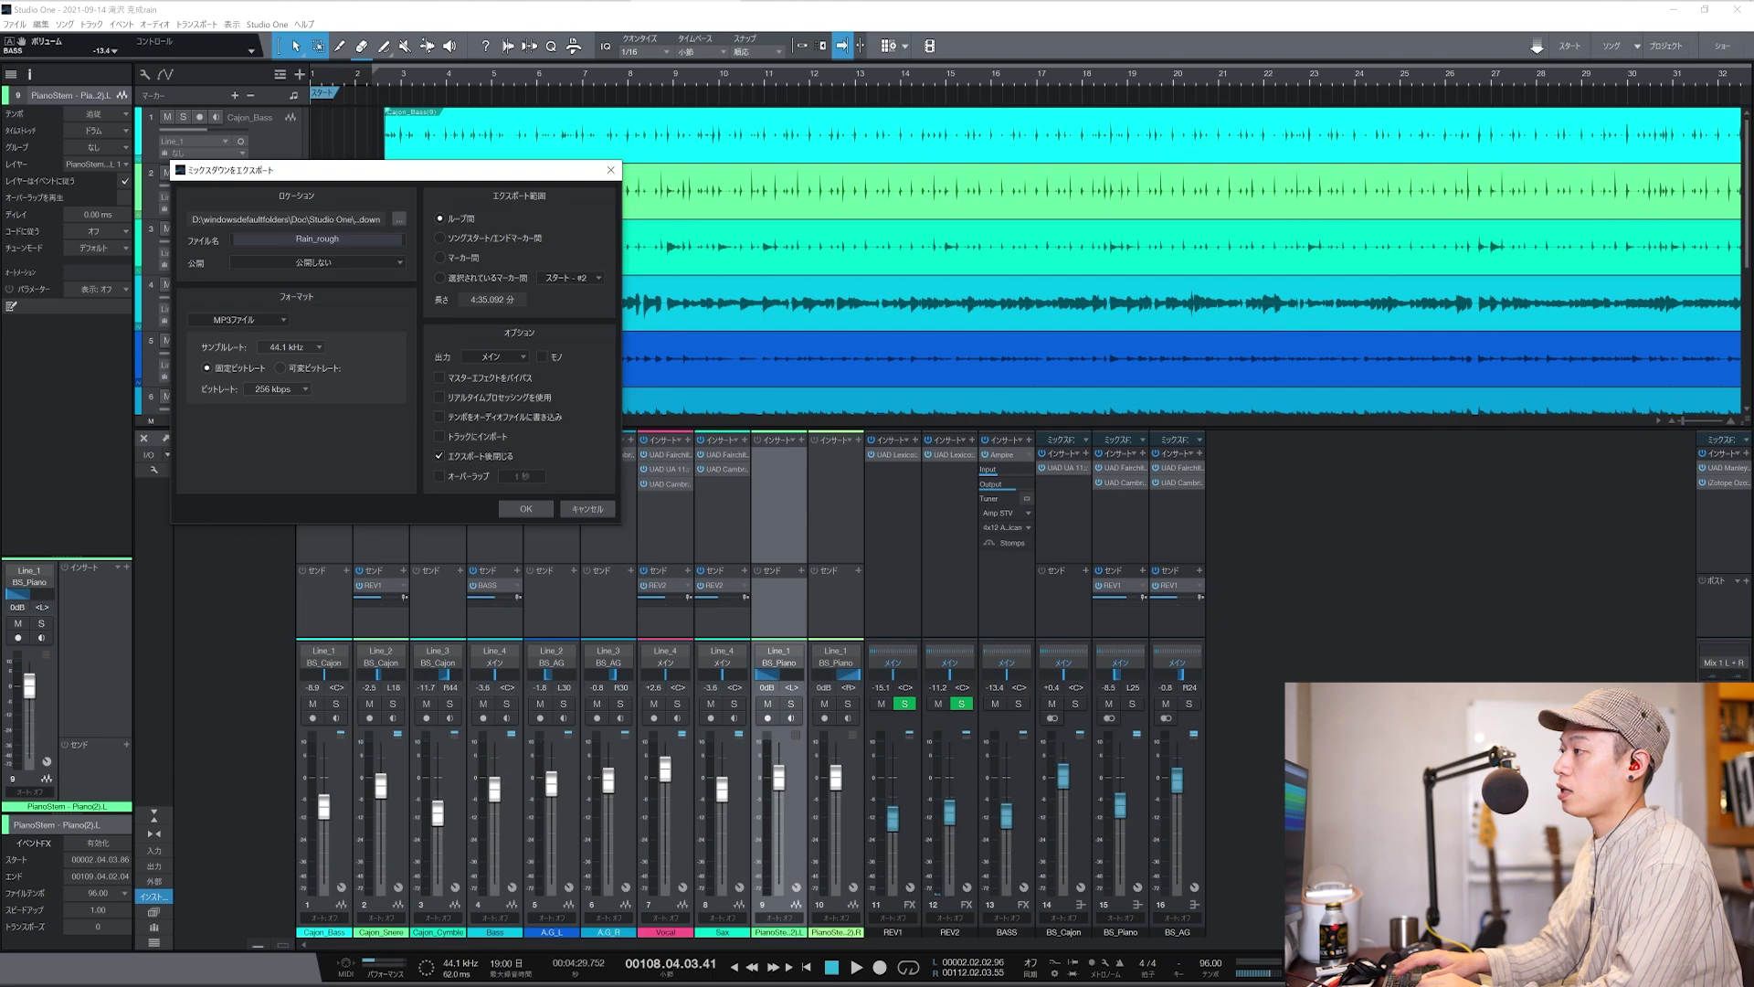
pyautogui.press('BackSpace')
pyautogui.press('BackSpace')
pyautogui.press('BackSpace')
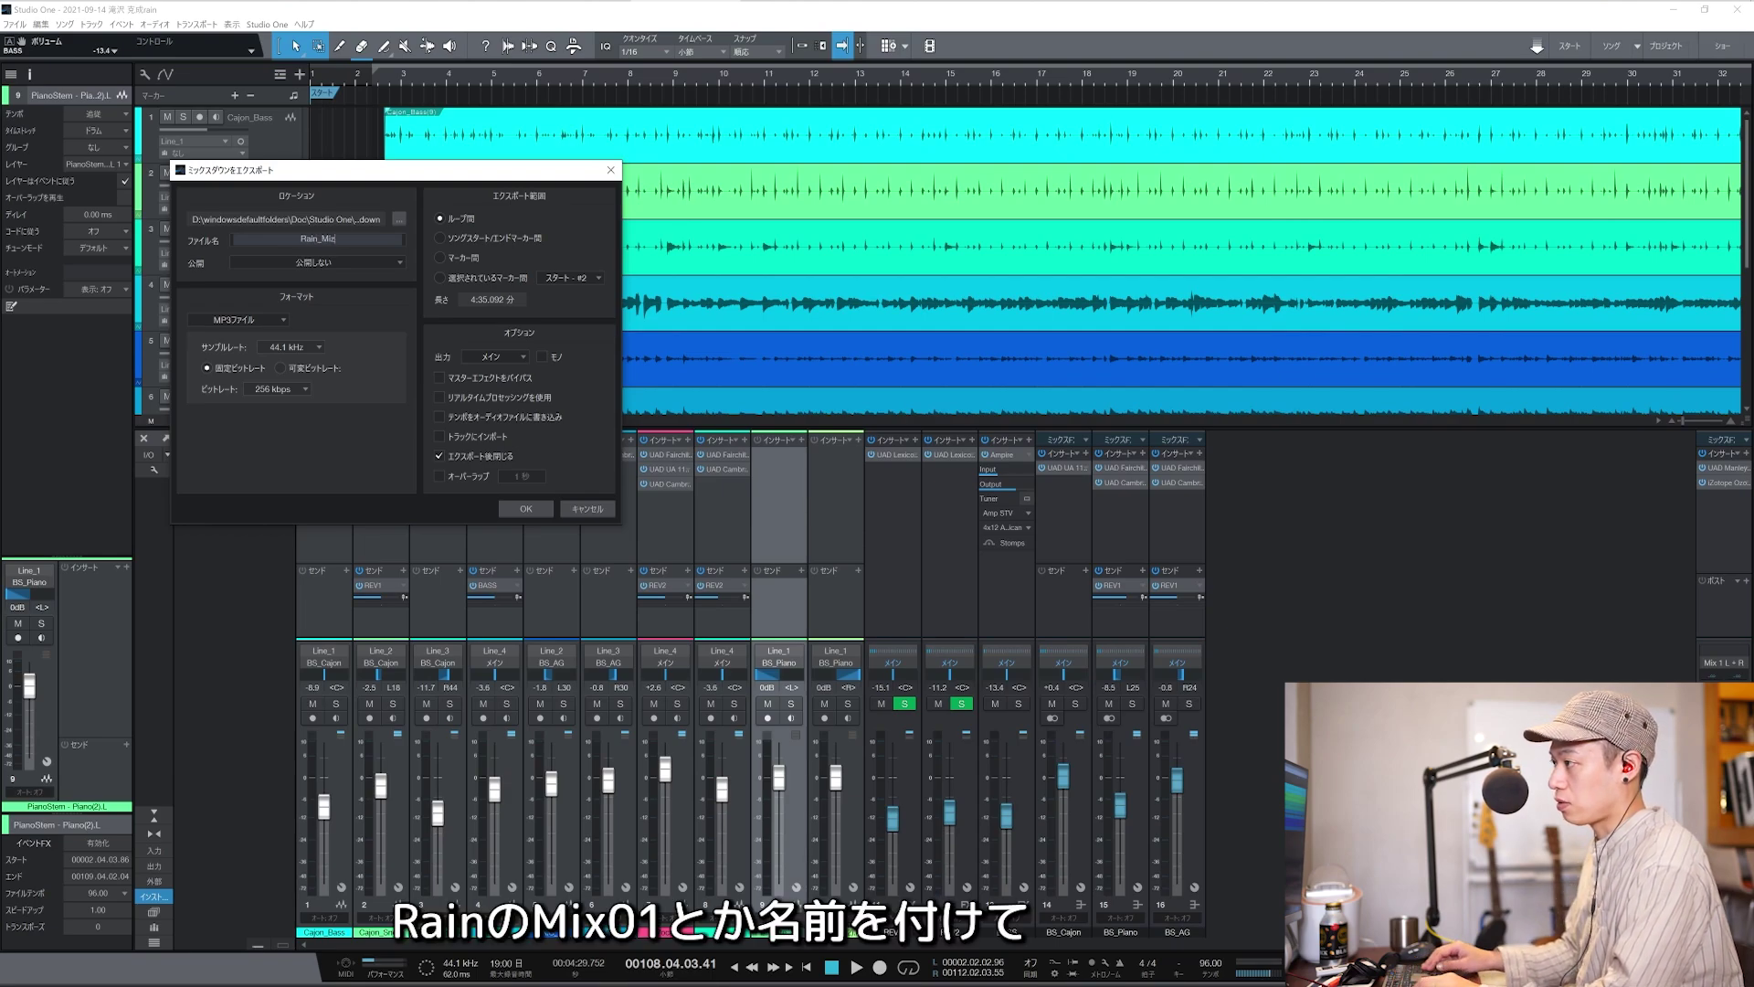
pyautogui.click(236, 320)
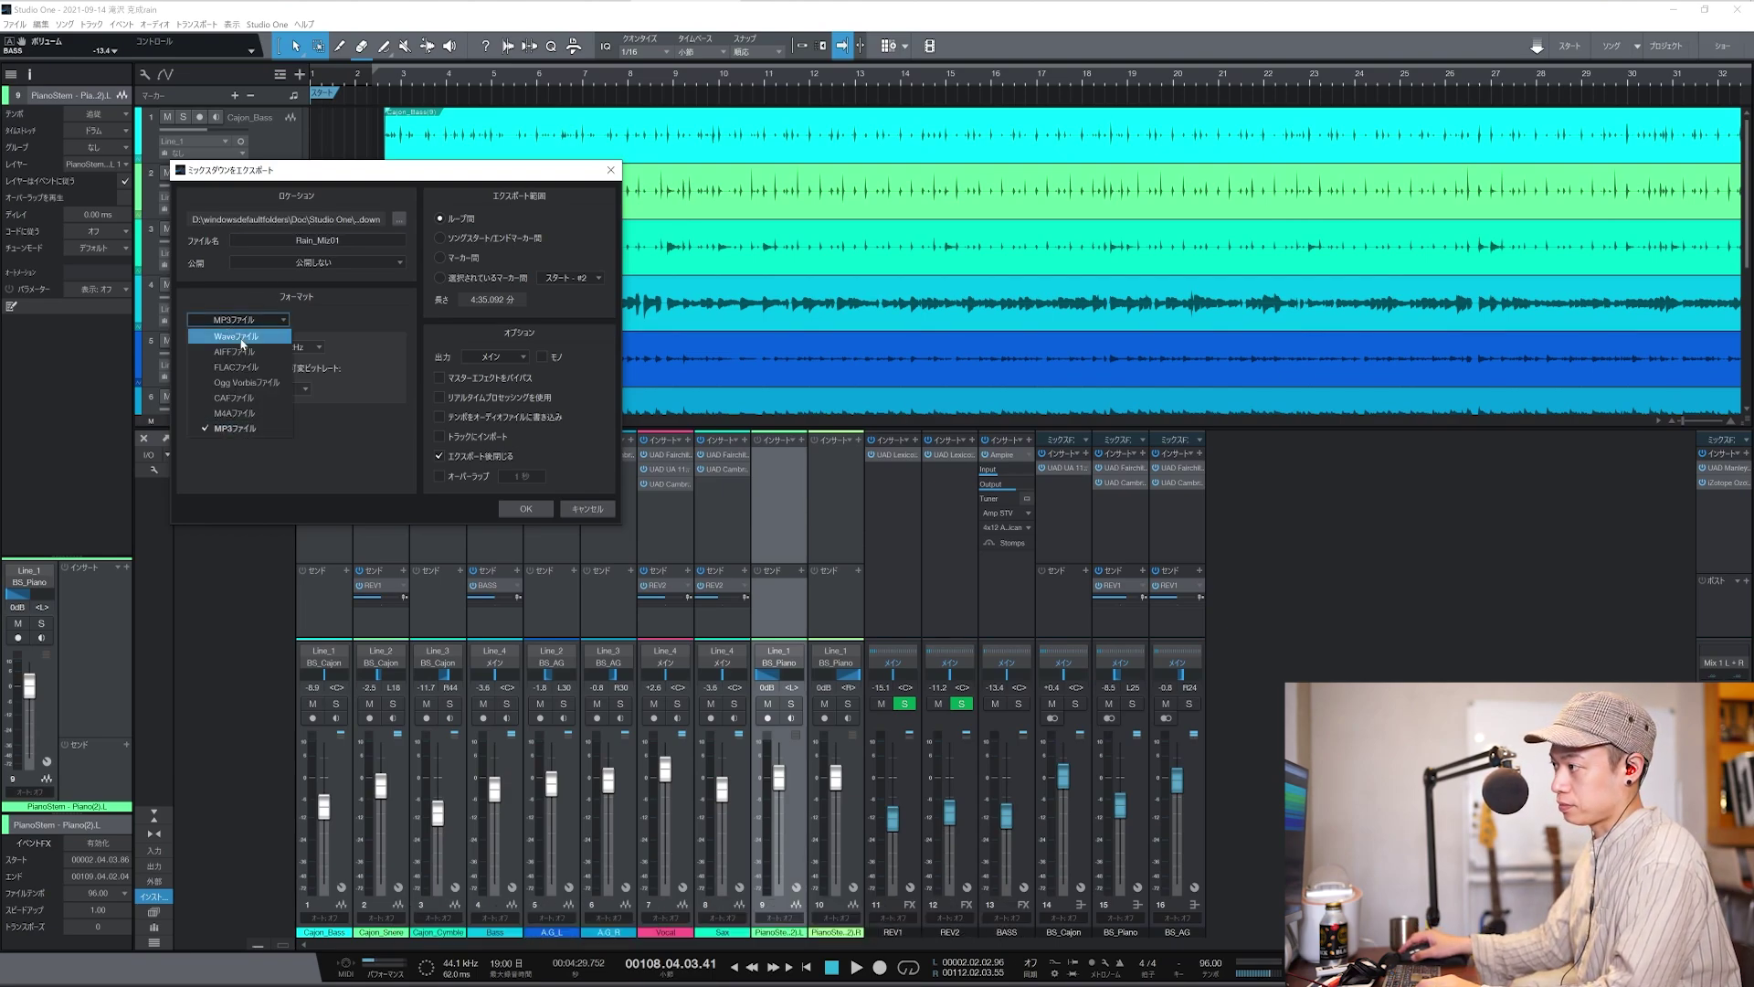